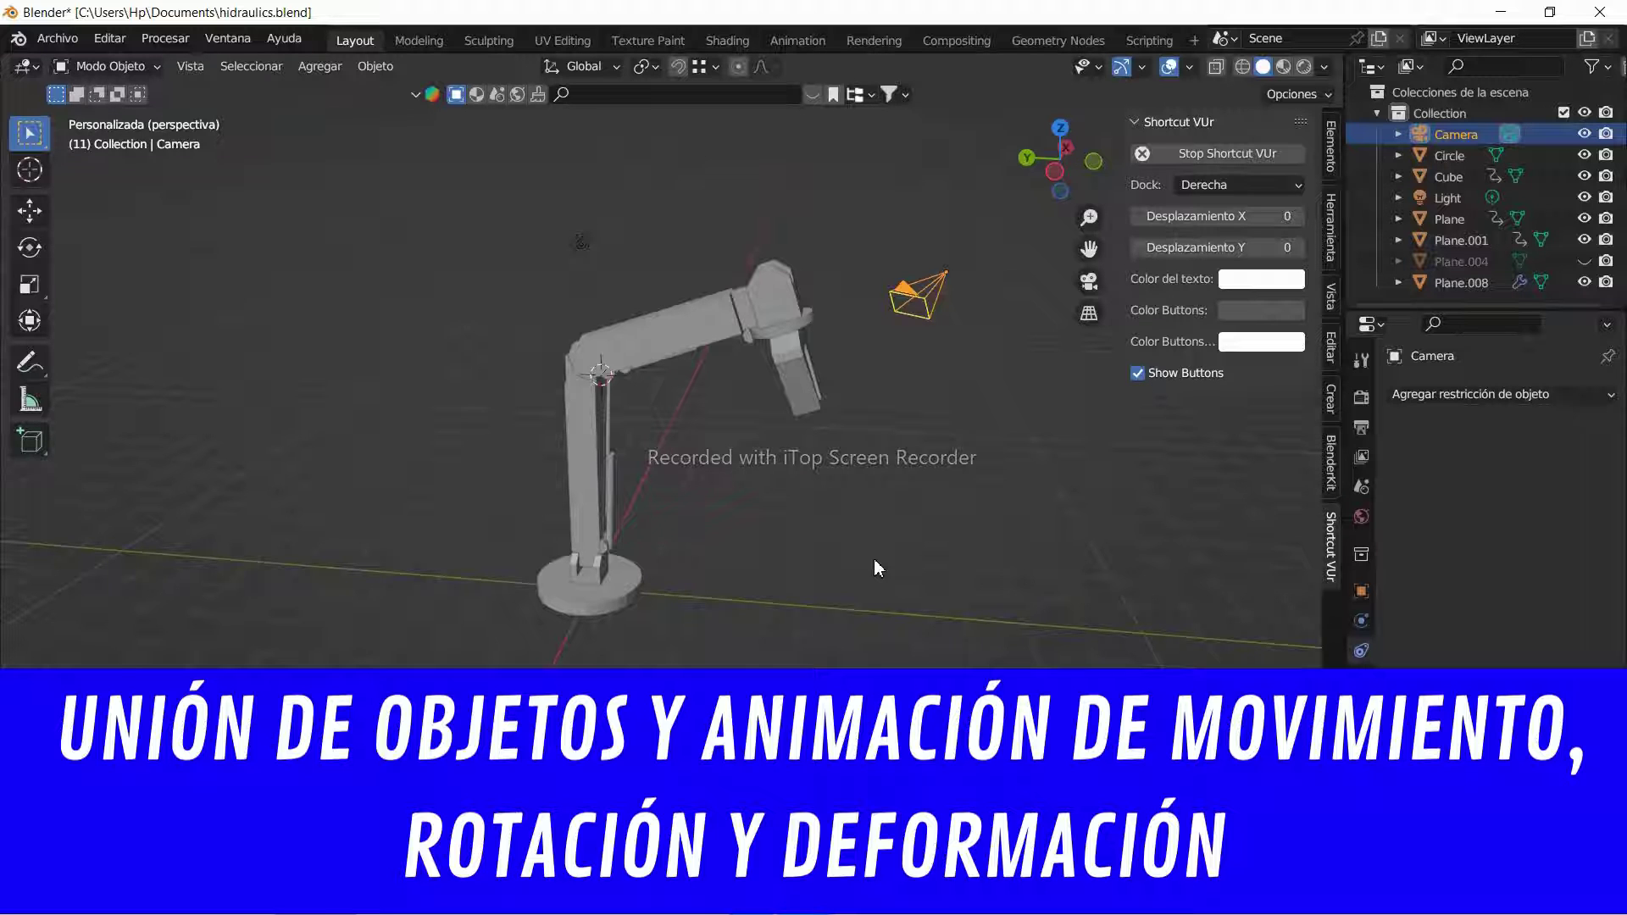
Examine the robotic arm model from several angles, including its circular base and the overall linkage
scroll(864, 468, up, 3)
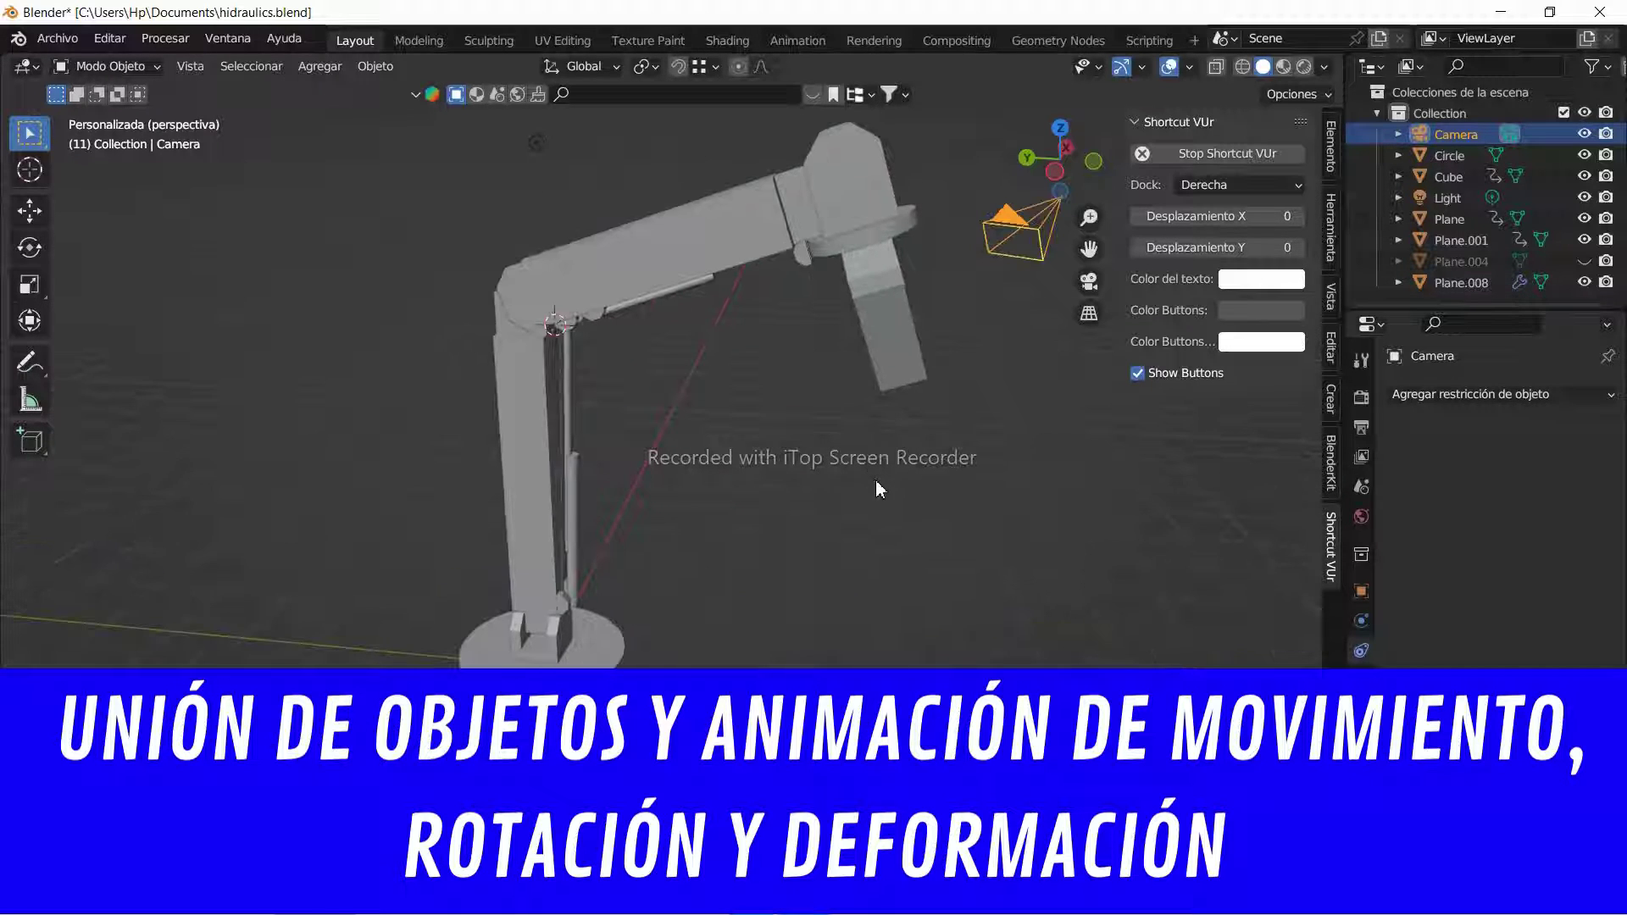
middle_drag(925, 510, 984, 489)
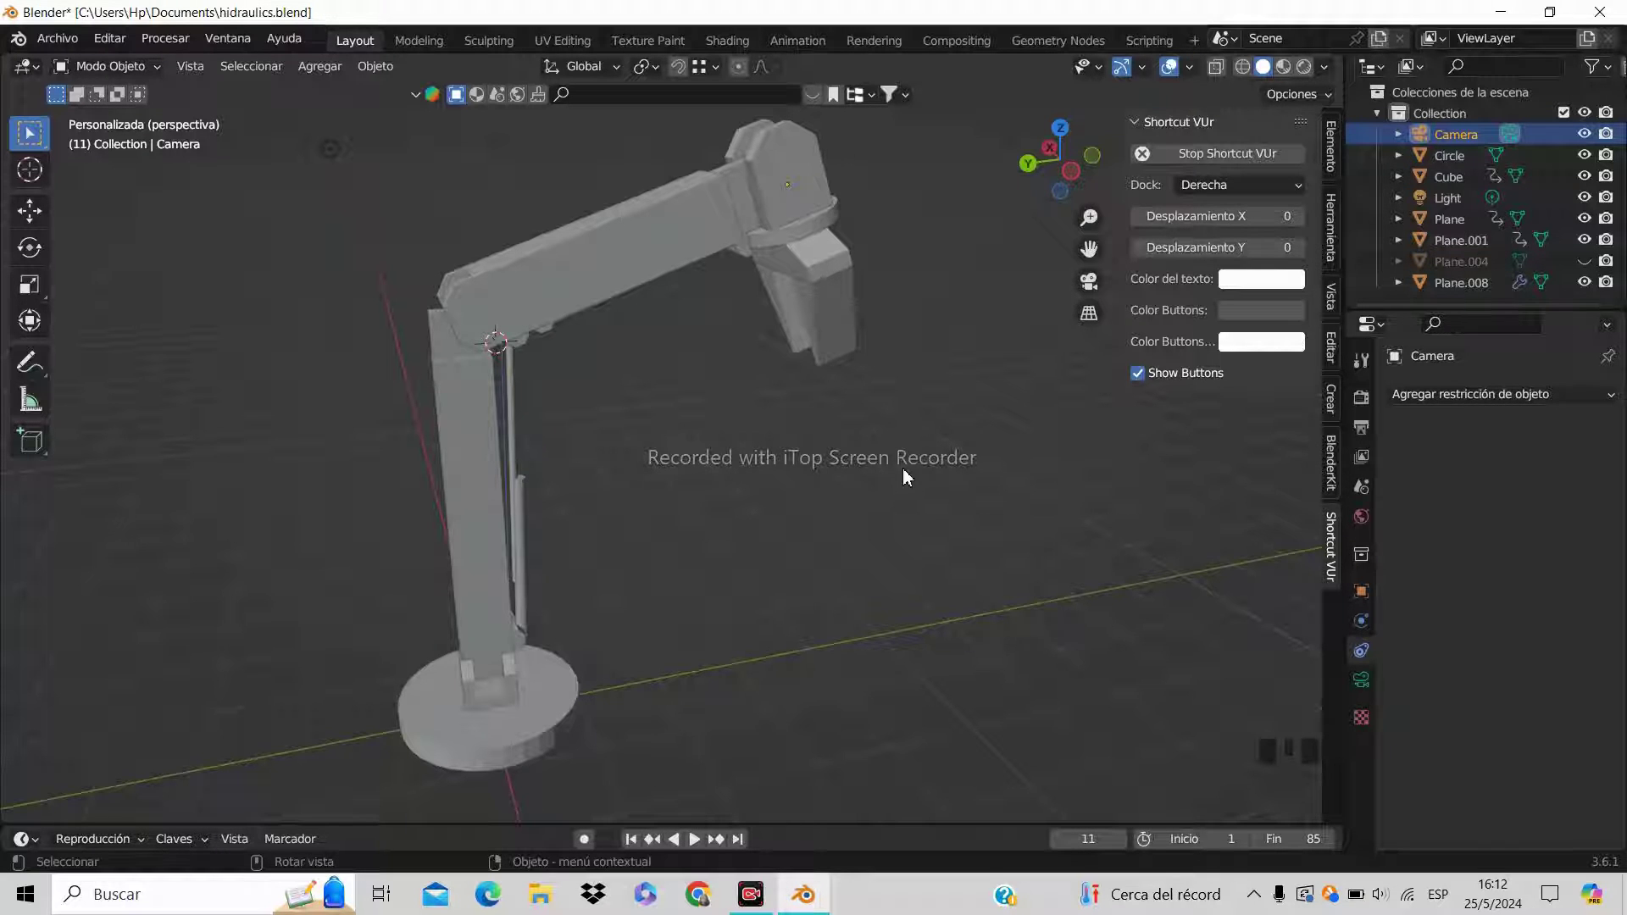
middle_drag(973, 432, 912, 491)
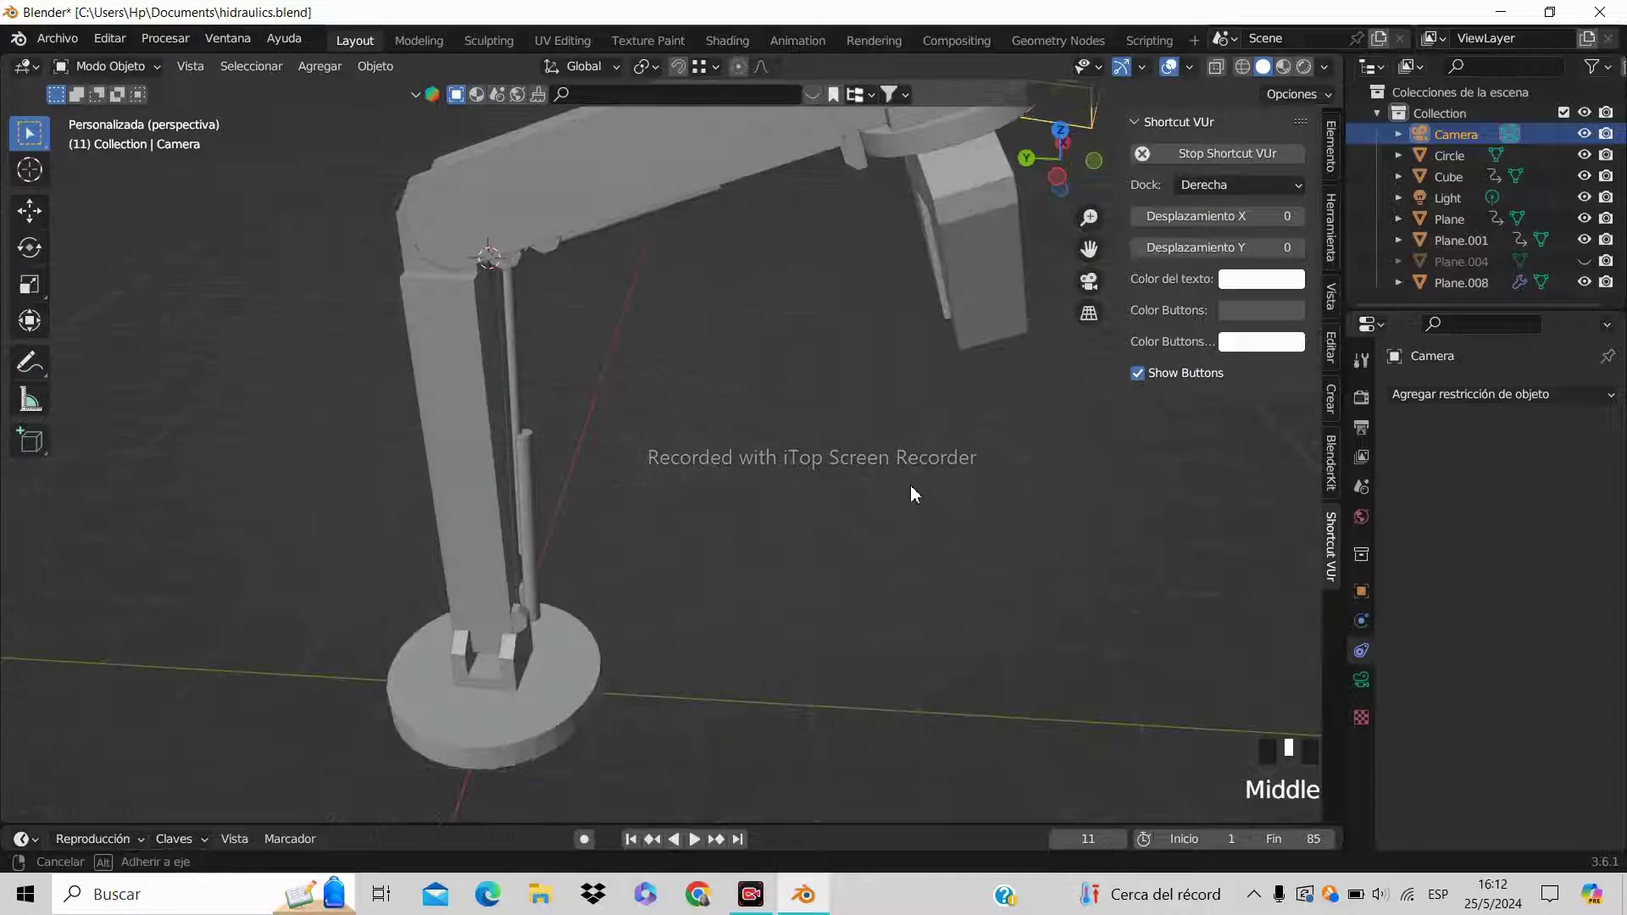
scroll(912, 490, down, 1)
middle_drag(860, 577, 768, 420)
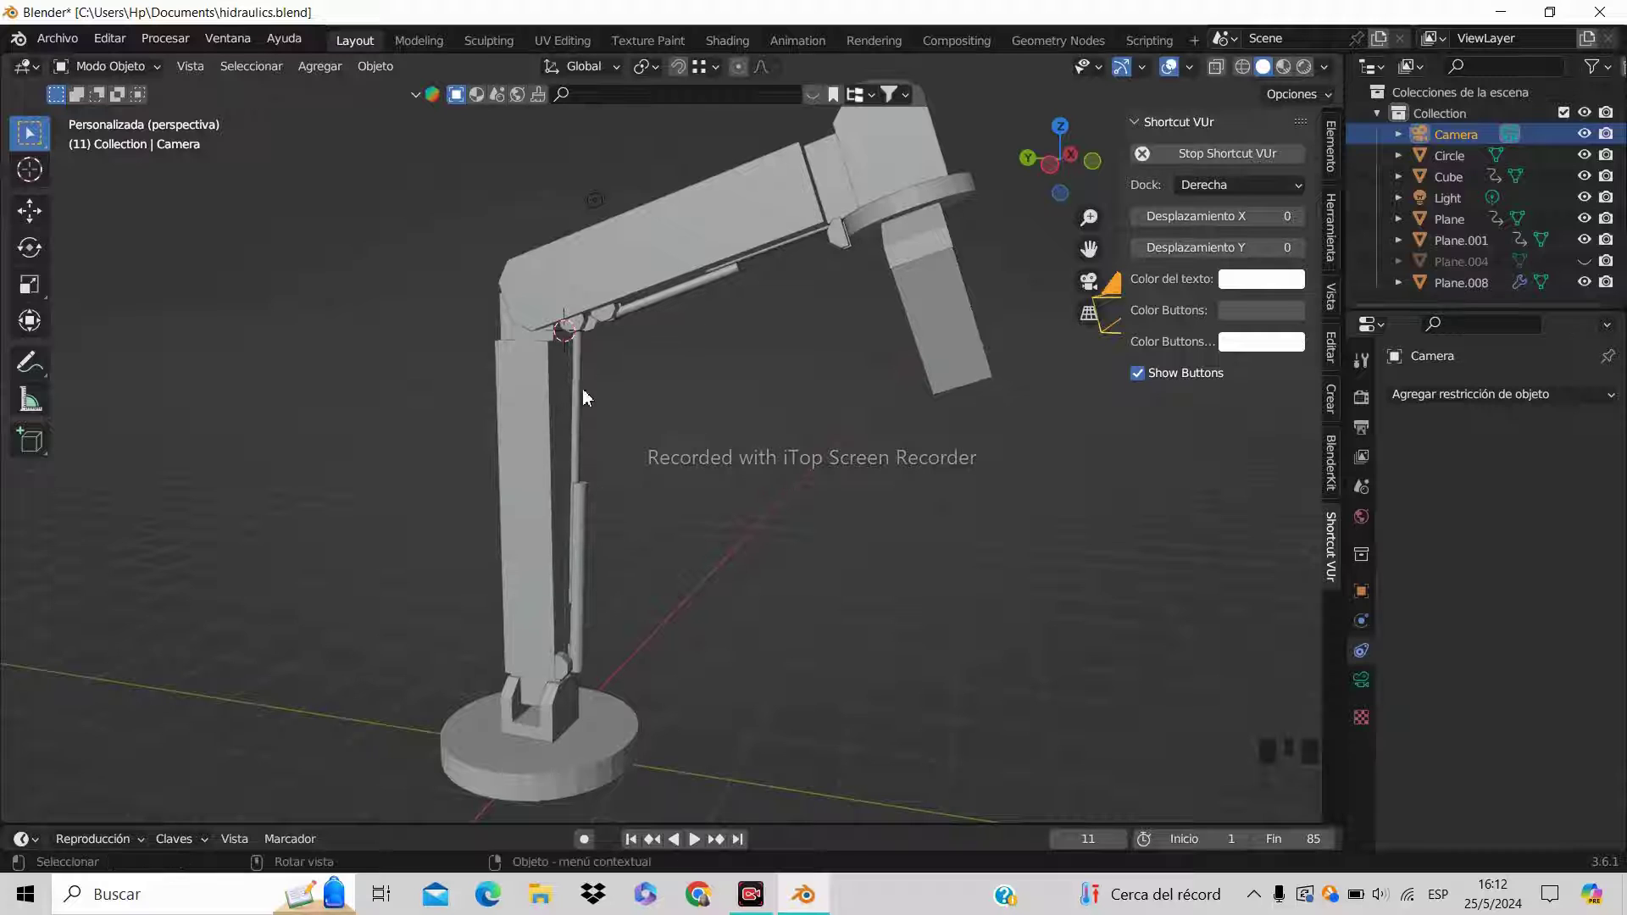
scroll(809, 437, down, 2)
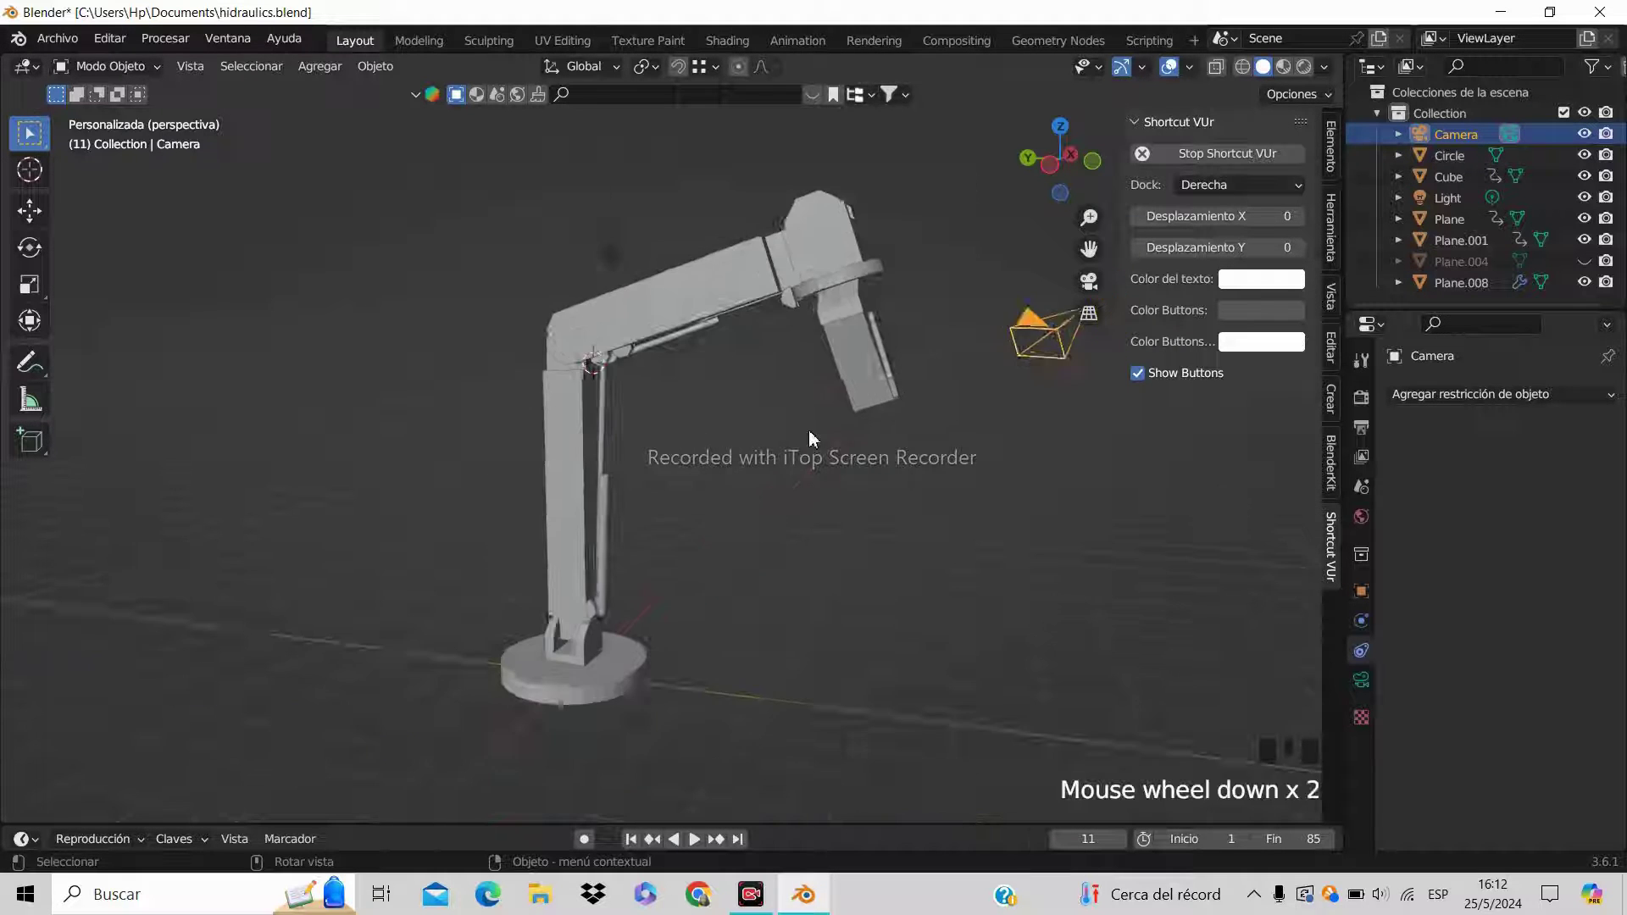
middle_drag(808, 438, 749, 601)
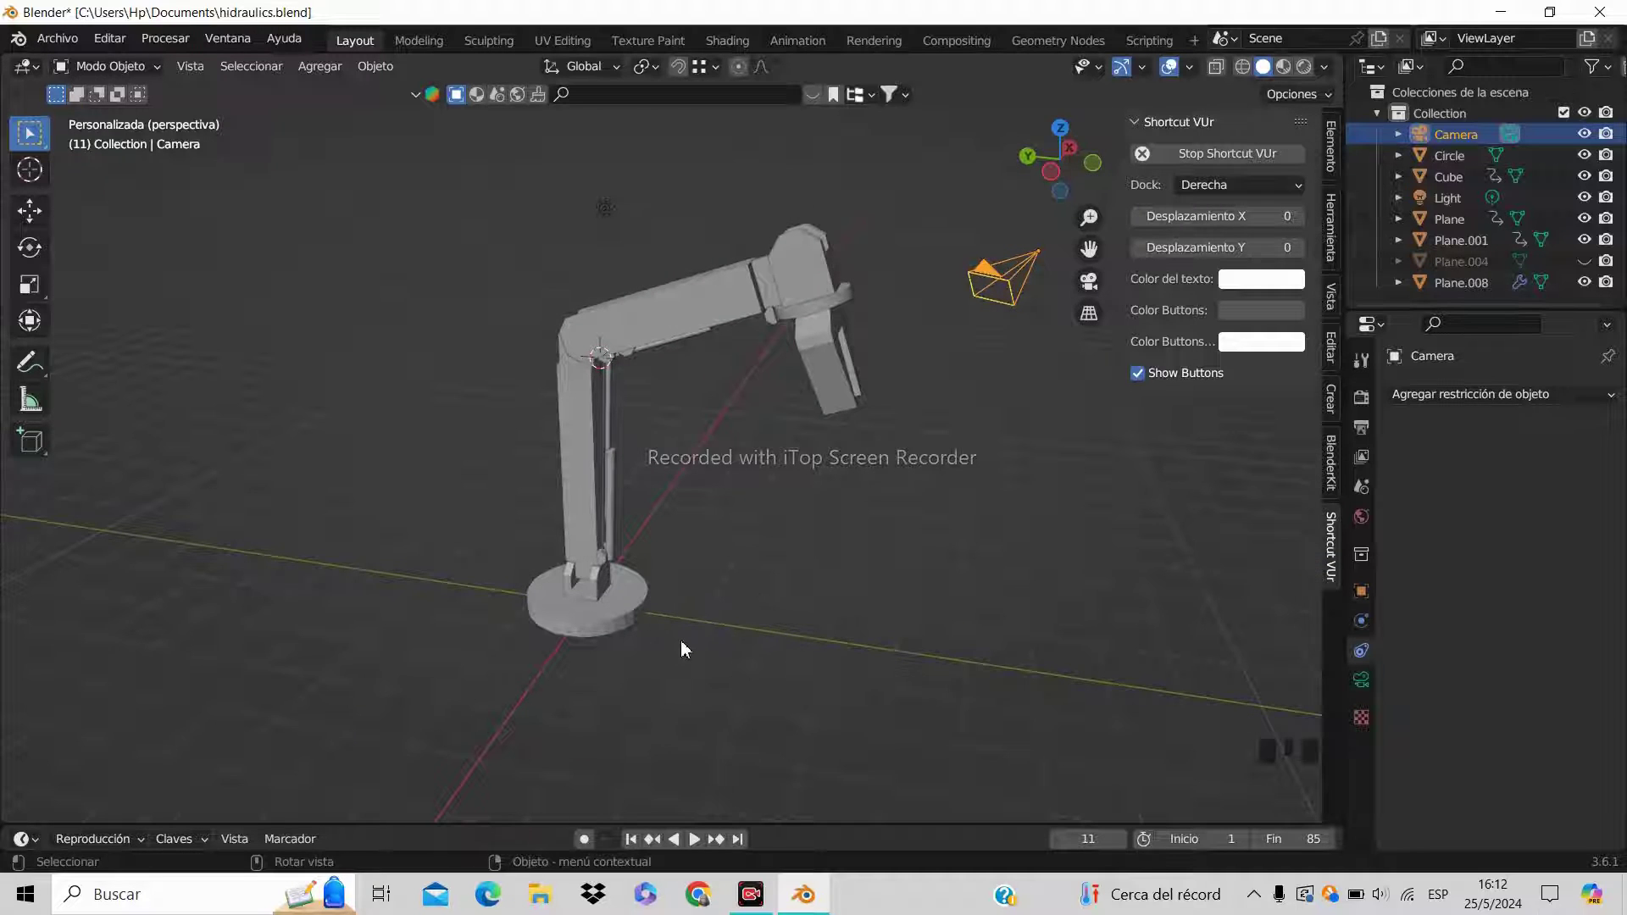
shift+middle_drag(684, 649, 827, 618)
scroll(918, 498, up, 4)
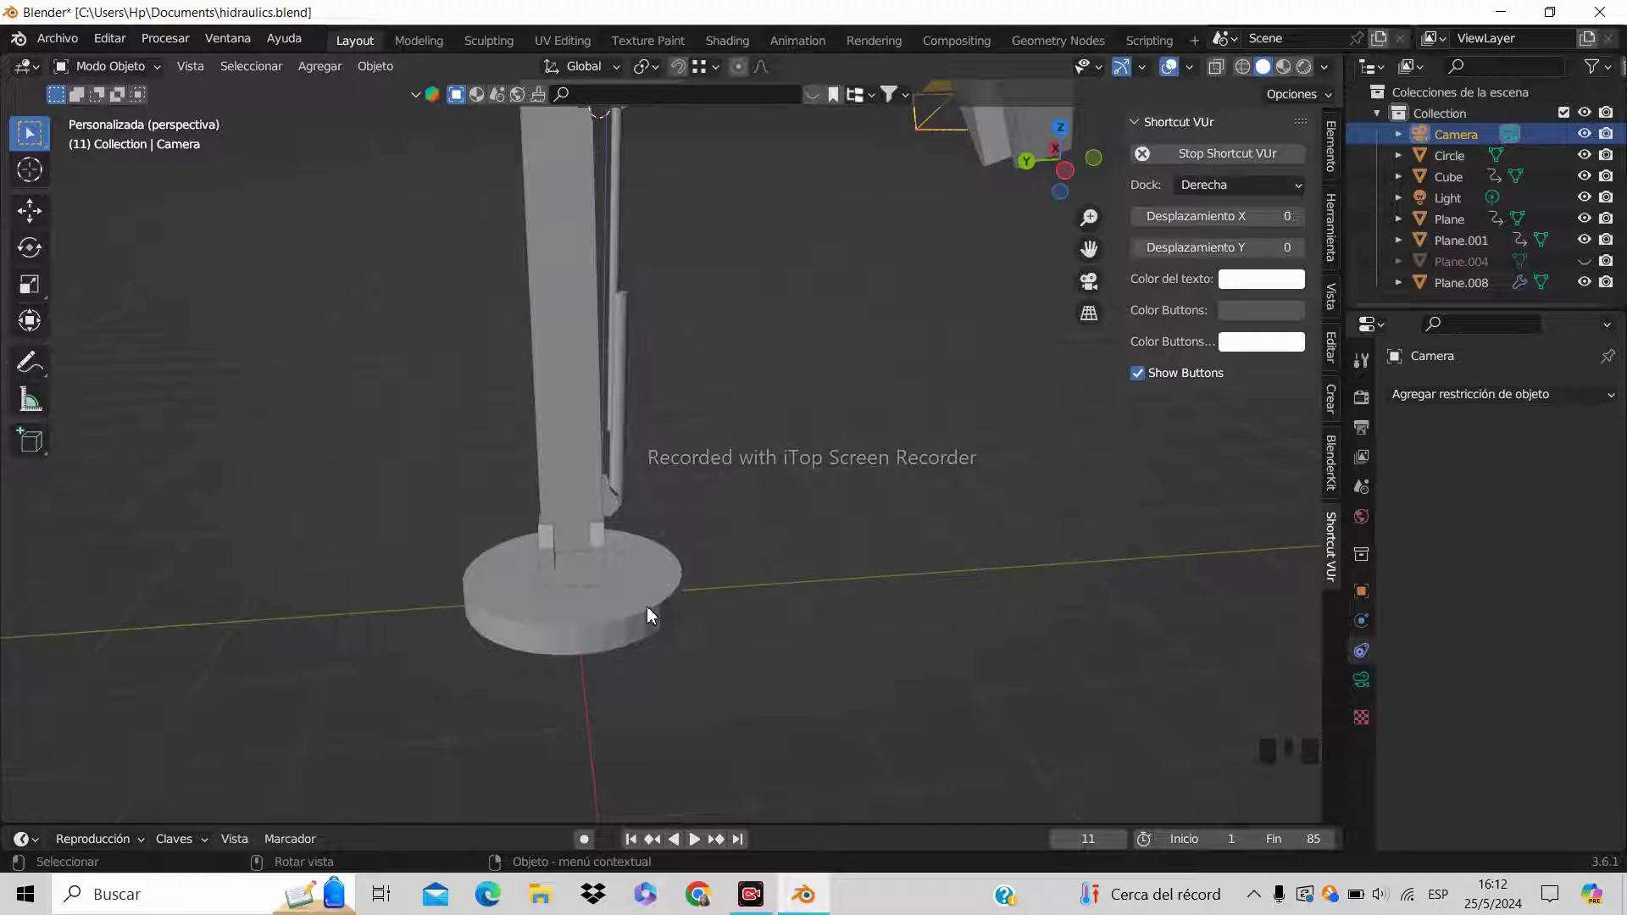
middle_drag(673, 588, 697, 632)
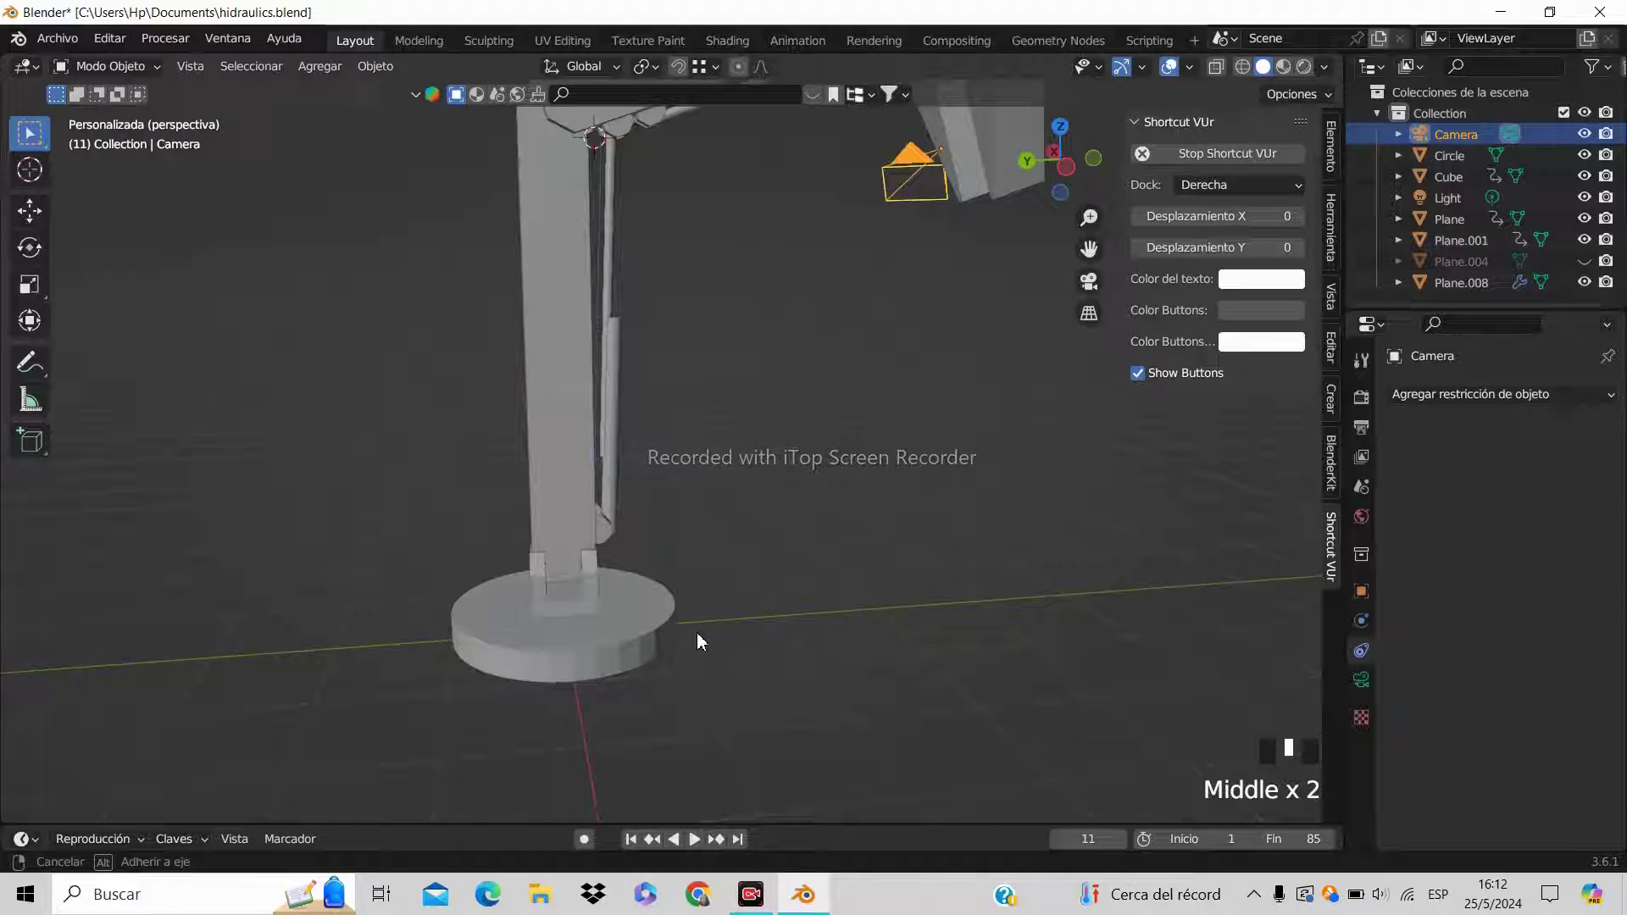
click(638, 644)
scroll(876, 385, down, 3)
mouse_move(876, 384)
middle_down()
mouse_move(907, 466)
mouse_move(875, 491)
mouse_move(841, 468)
mouse_move(867, 391)
middle_up()
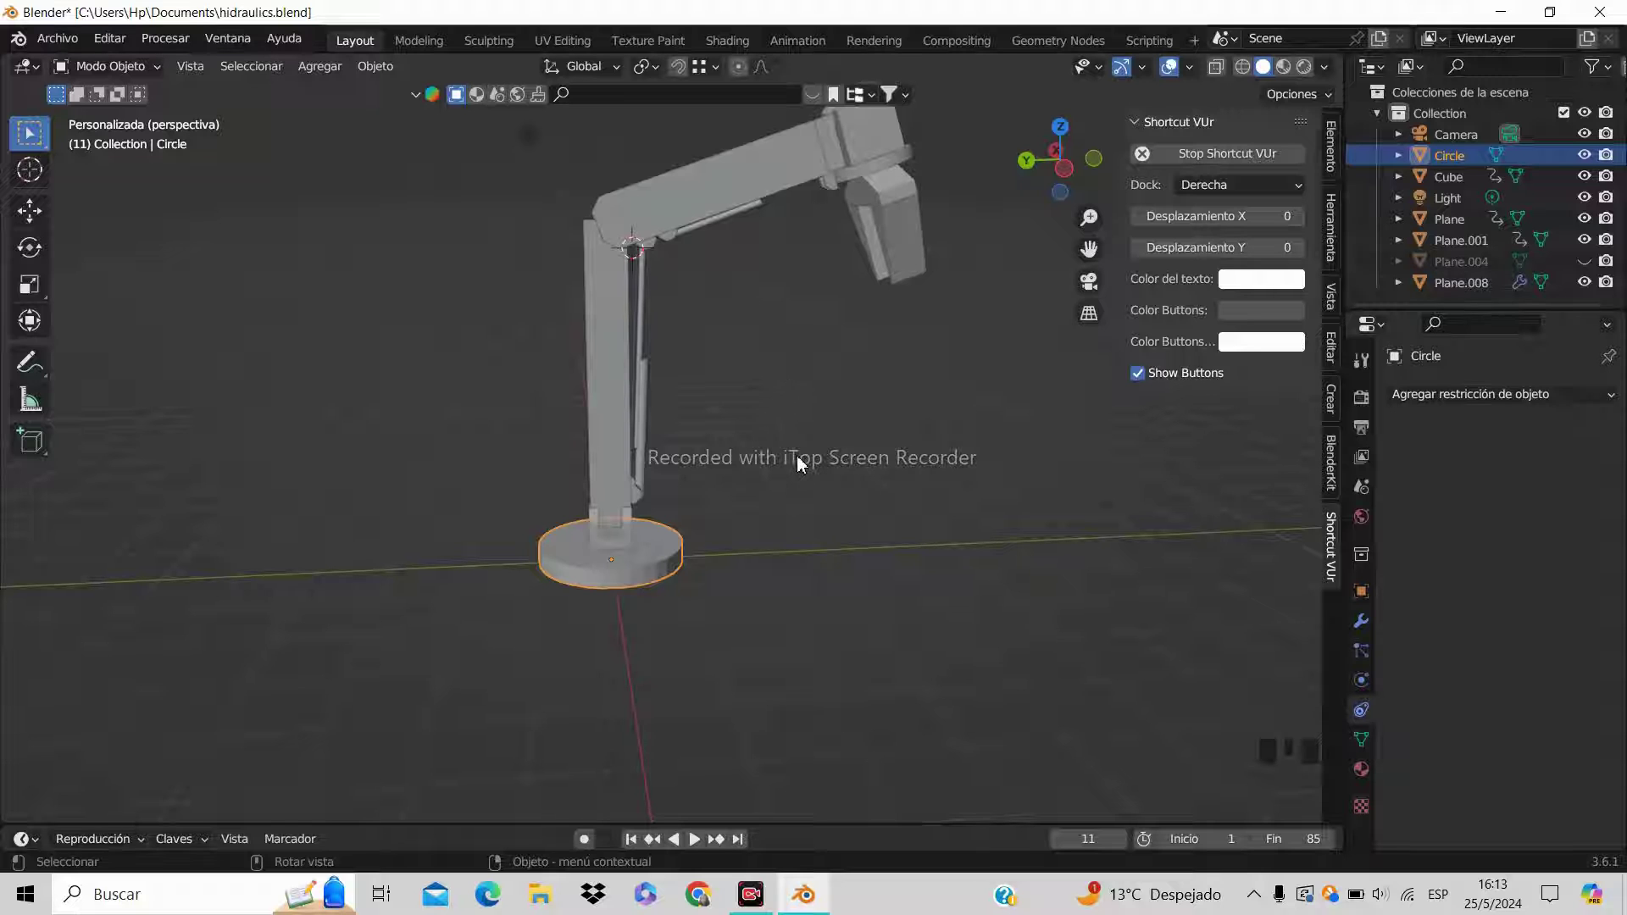
scroll(848, 500, down, 2)
middle_drag(861, 506, 883, 540)
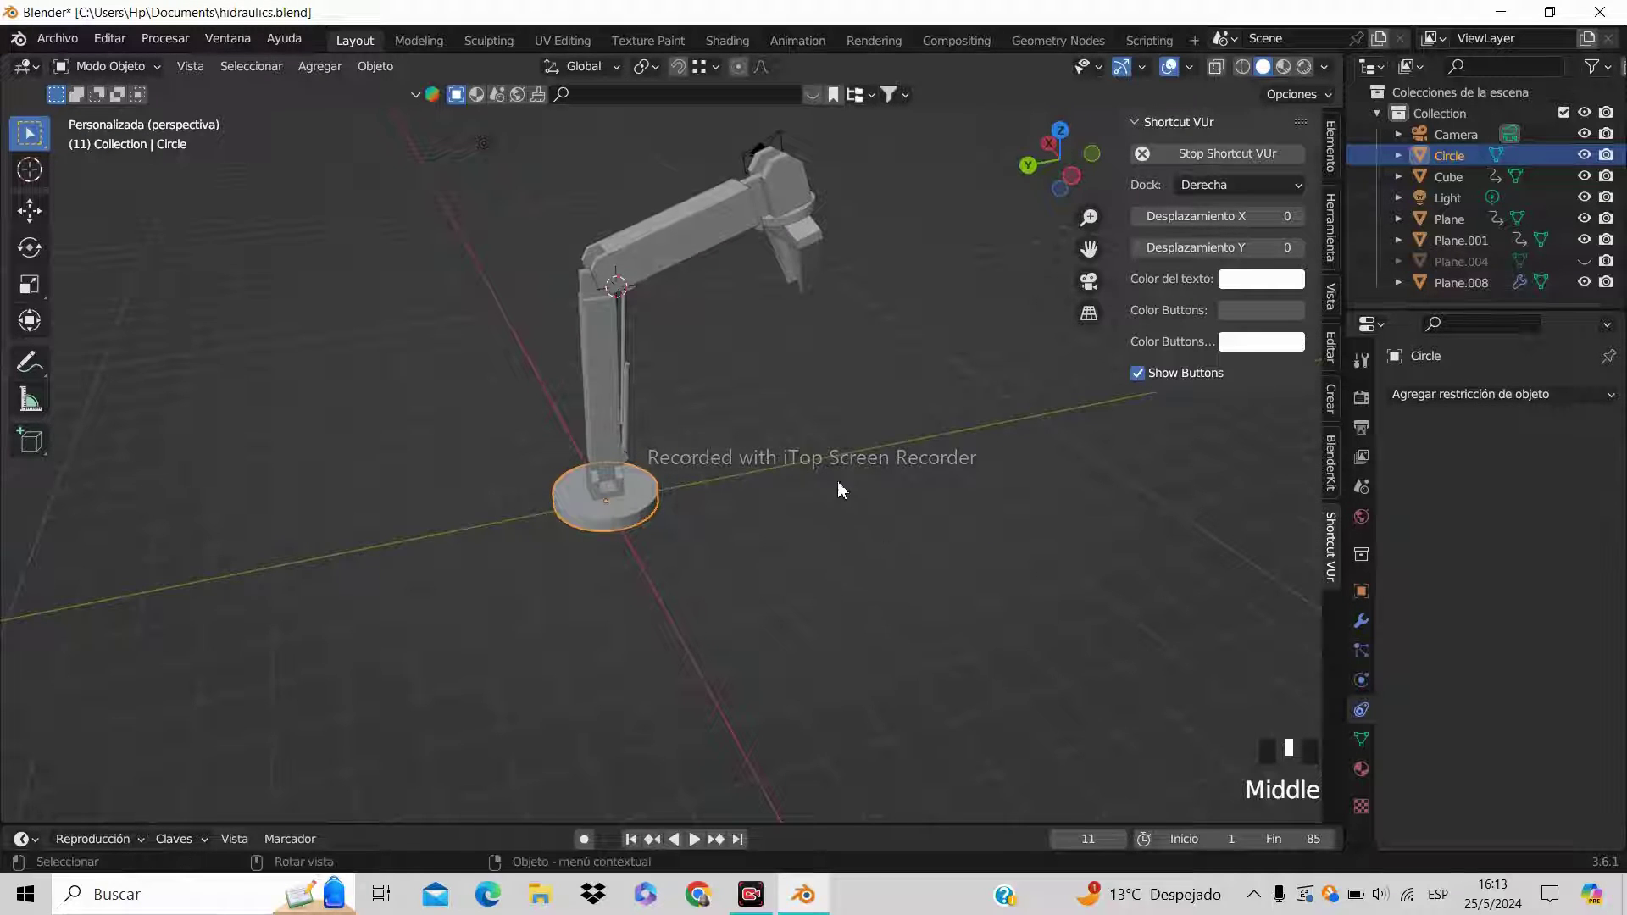
Try joining the U-shaped bracket to the circular base and rotating the combined mesh around the Z axis
shift+middle_drag(678, 366, 761, 602)
scroll(784, 598, up, 3)
click(711, 740)
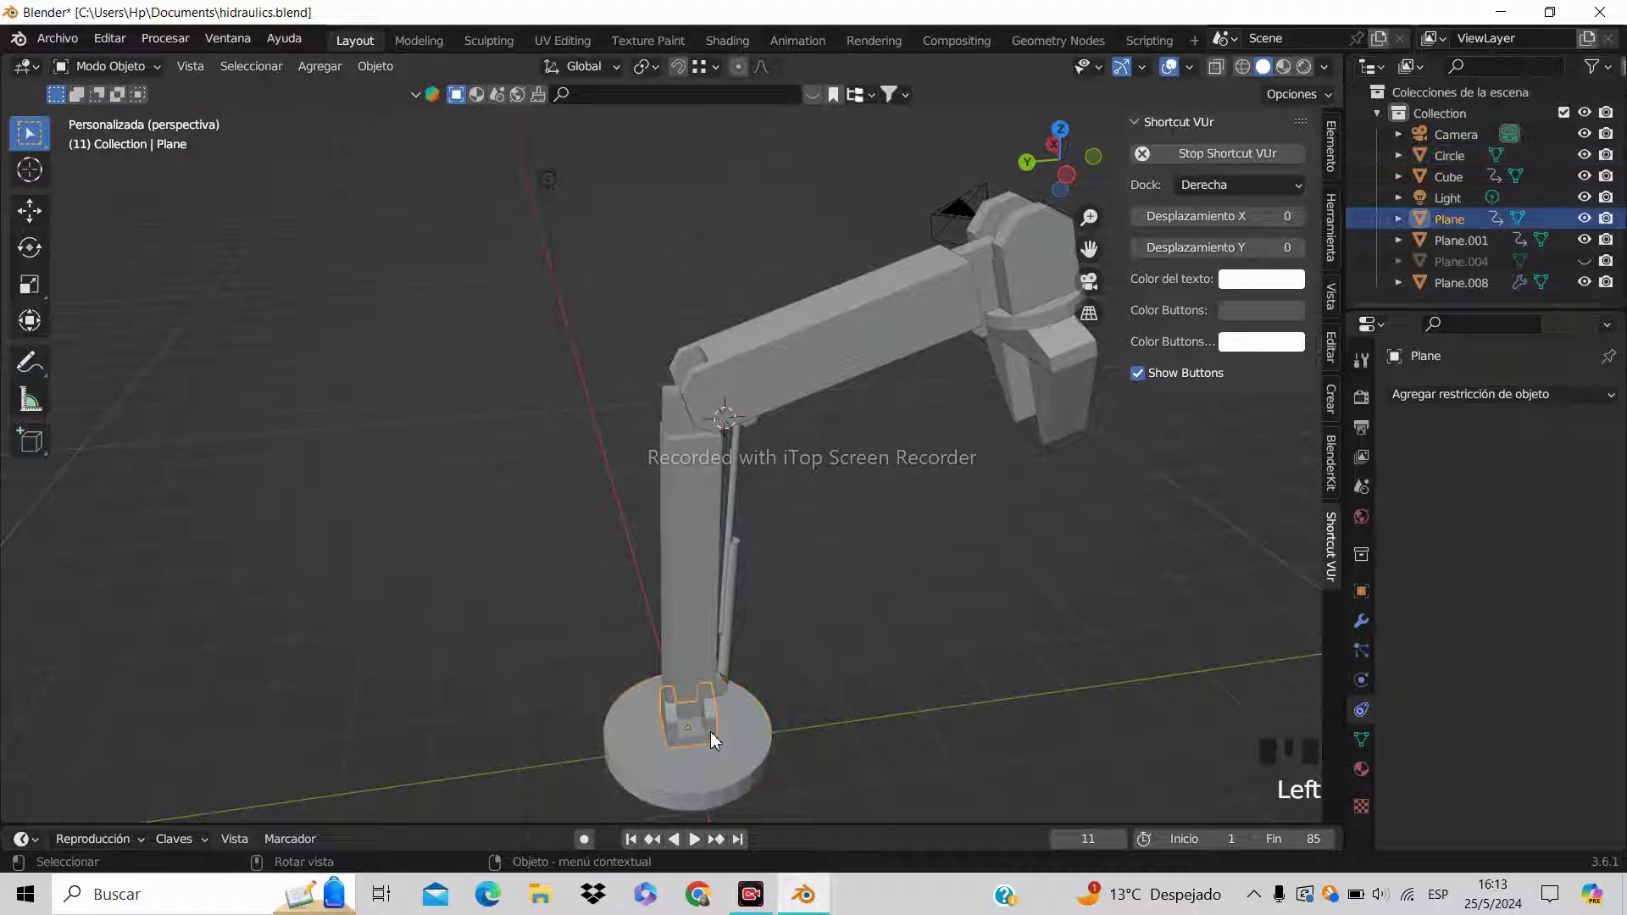
shift+click(719, 744)
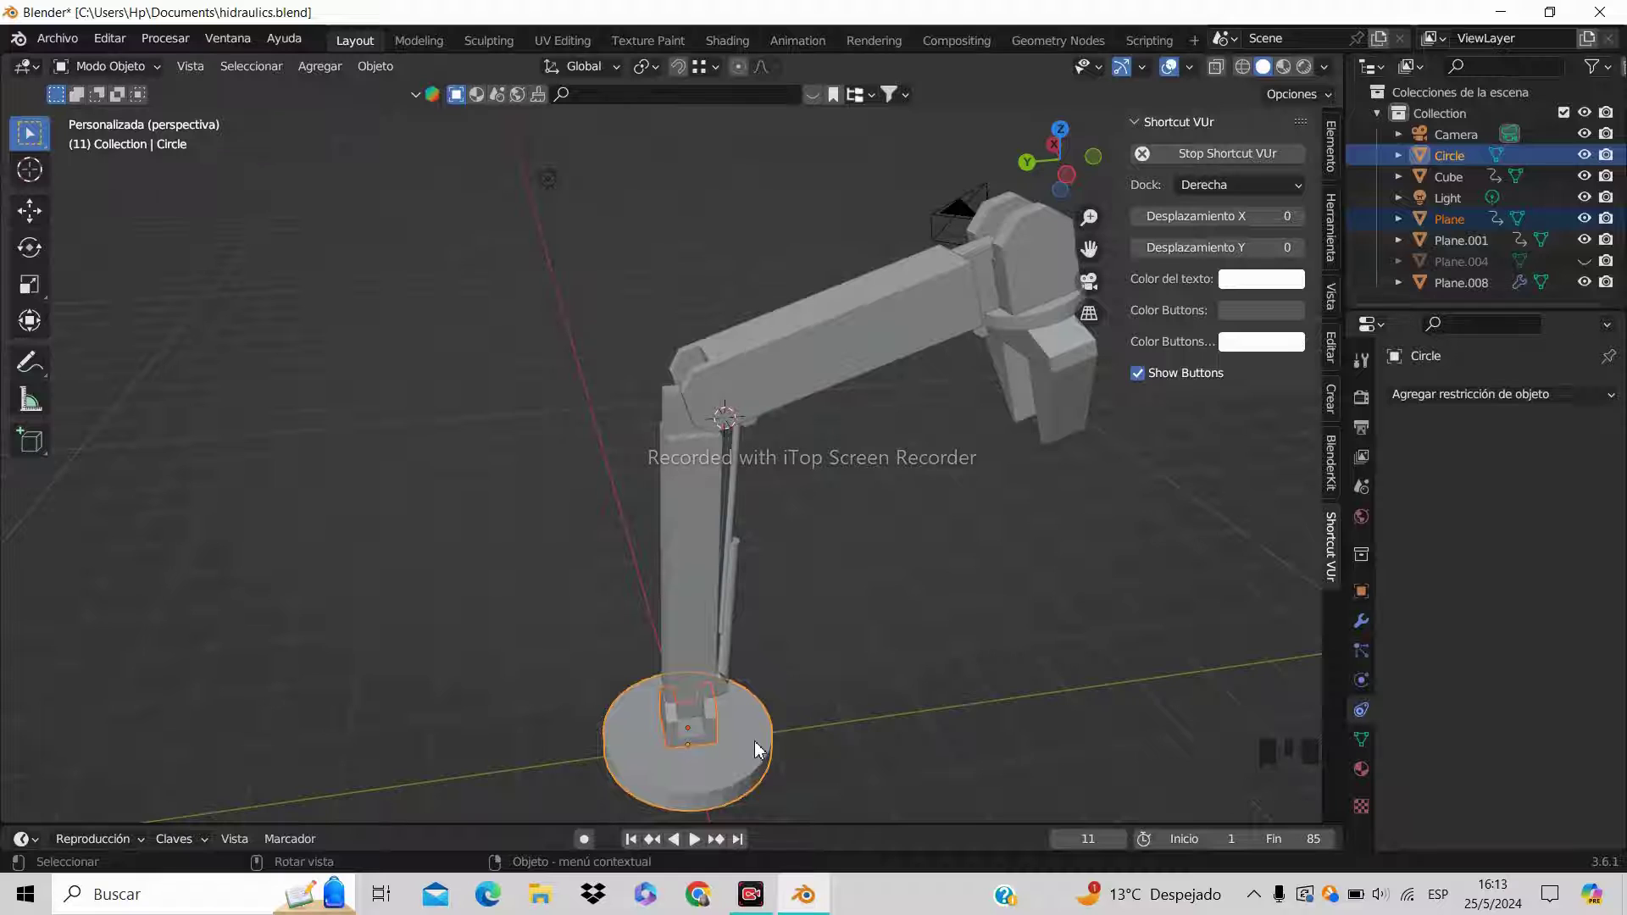
key(ctrl+j)
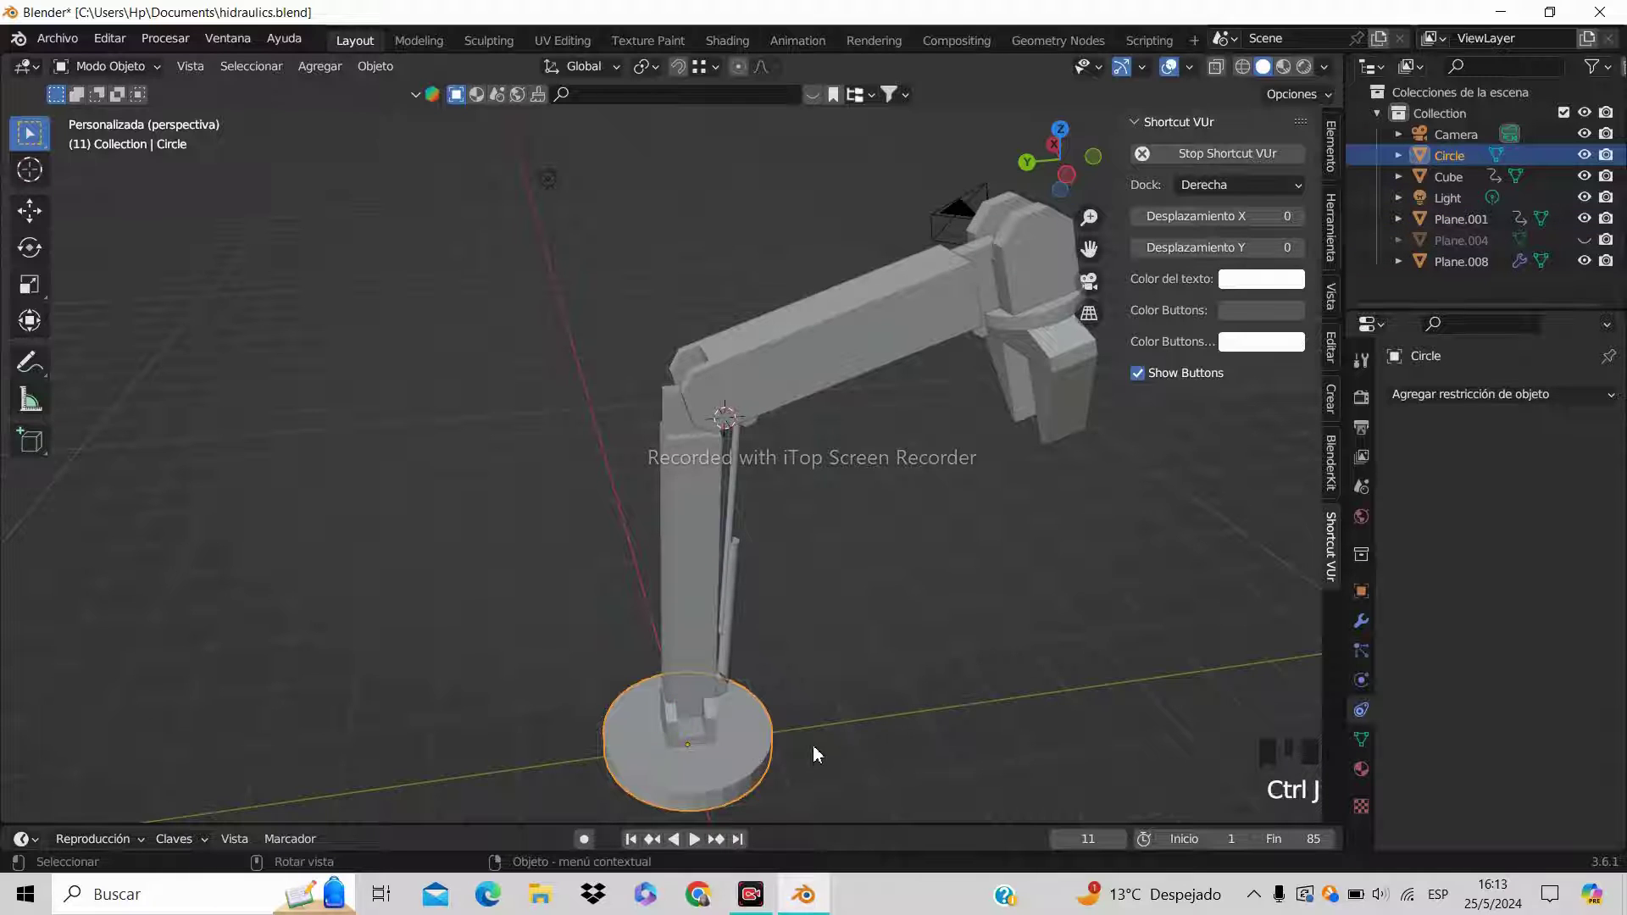
key(r)
key(z)
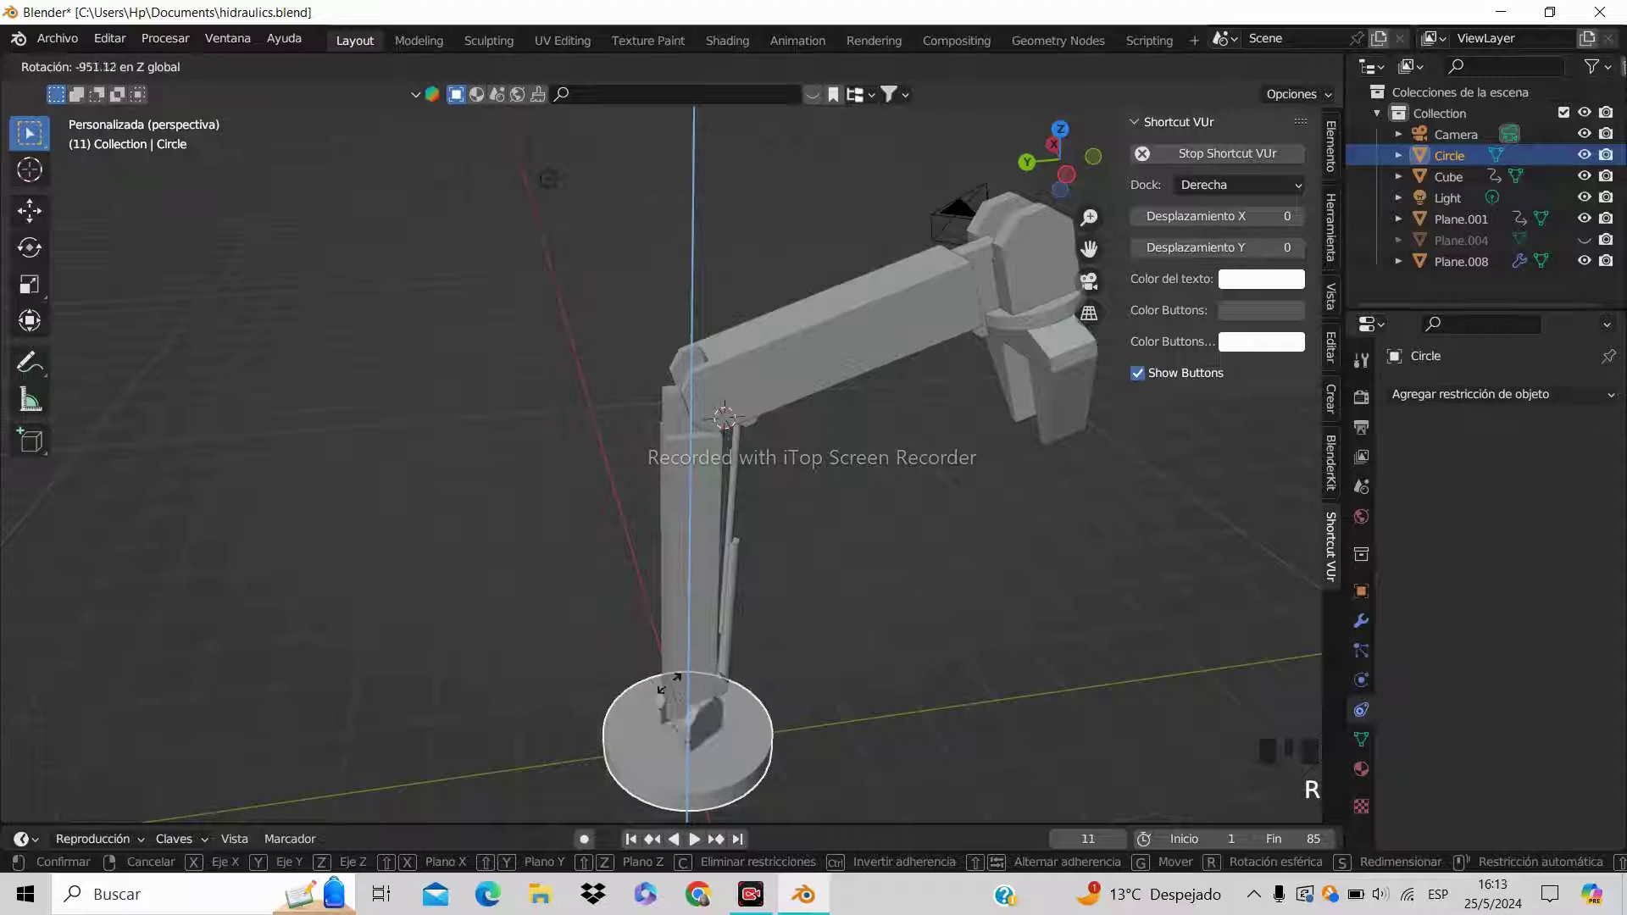
click(700, 744)
key(ctrl+z)
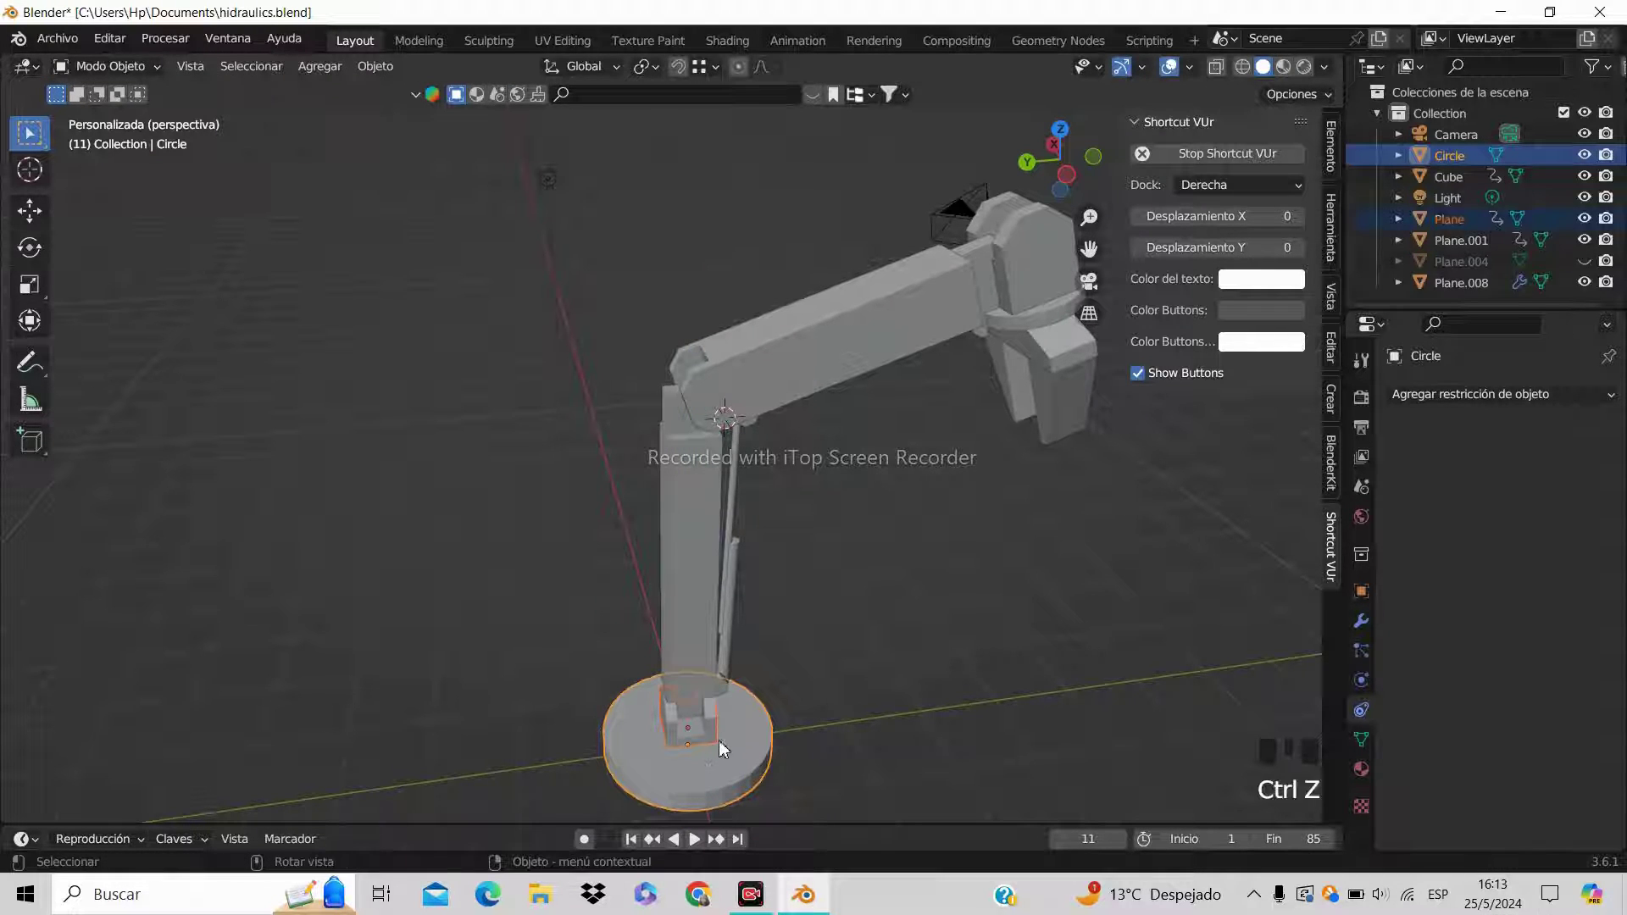
Try moving the U-shaped bracket away from the circular base on its own
middle_drag(820, 706, 726, 664)
click(706, 629)
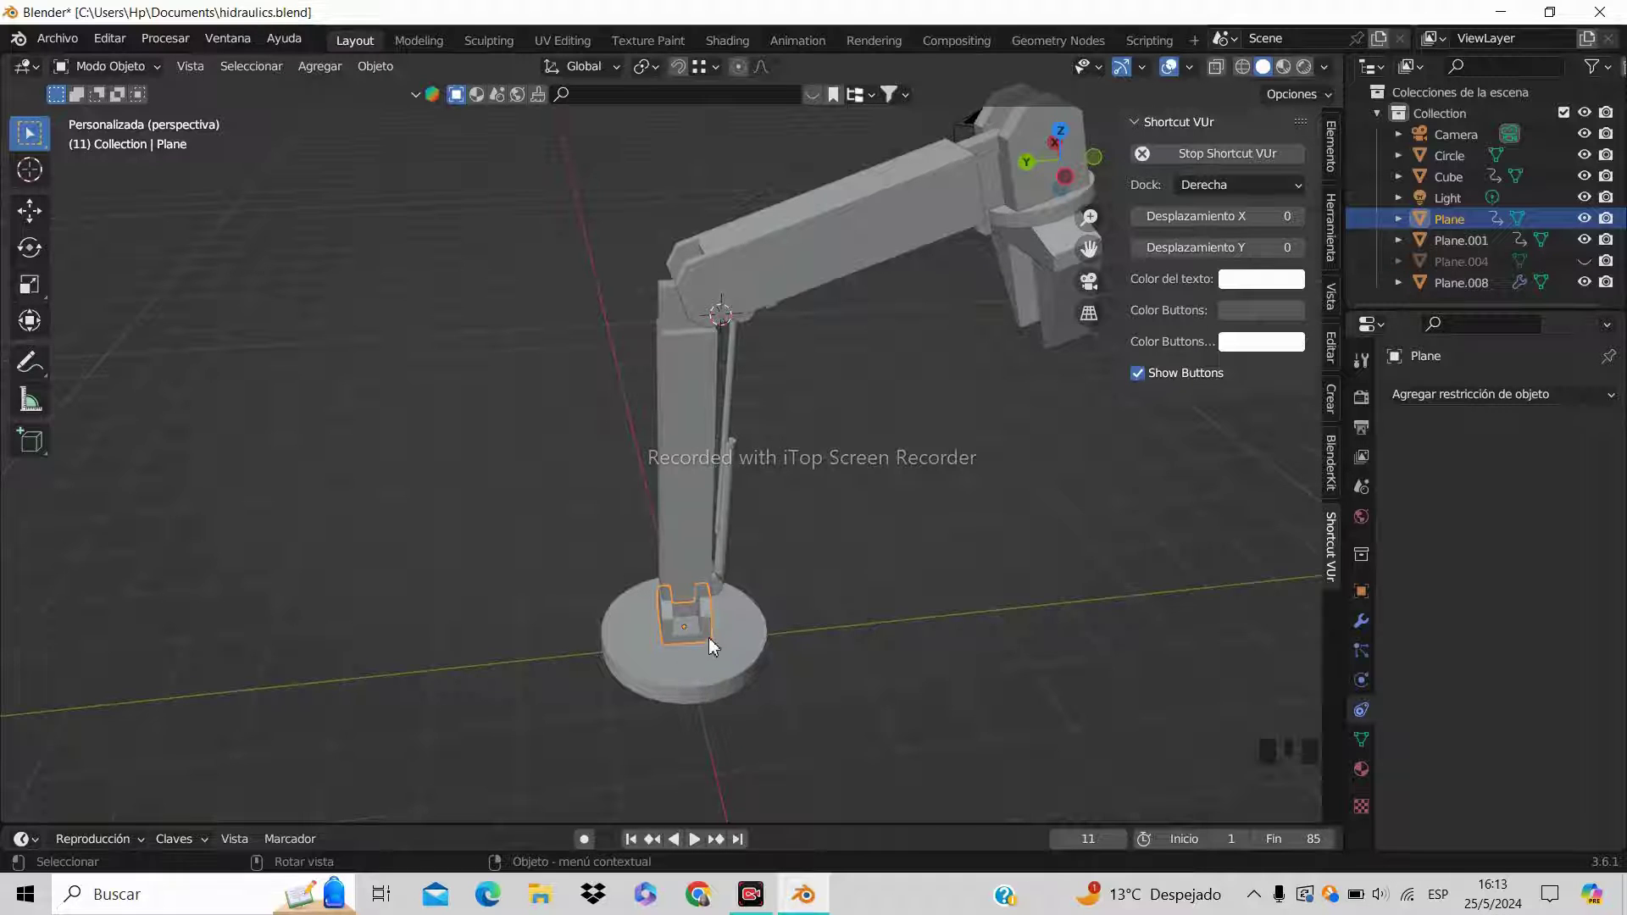
key(g)
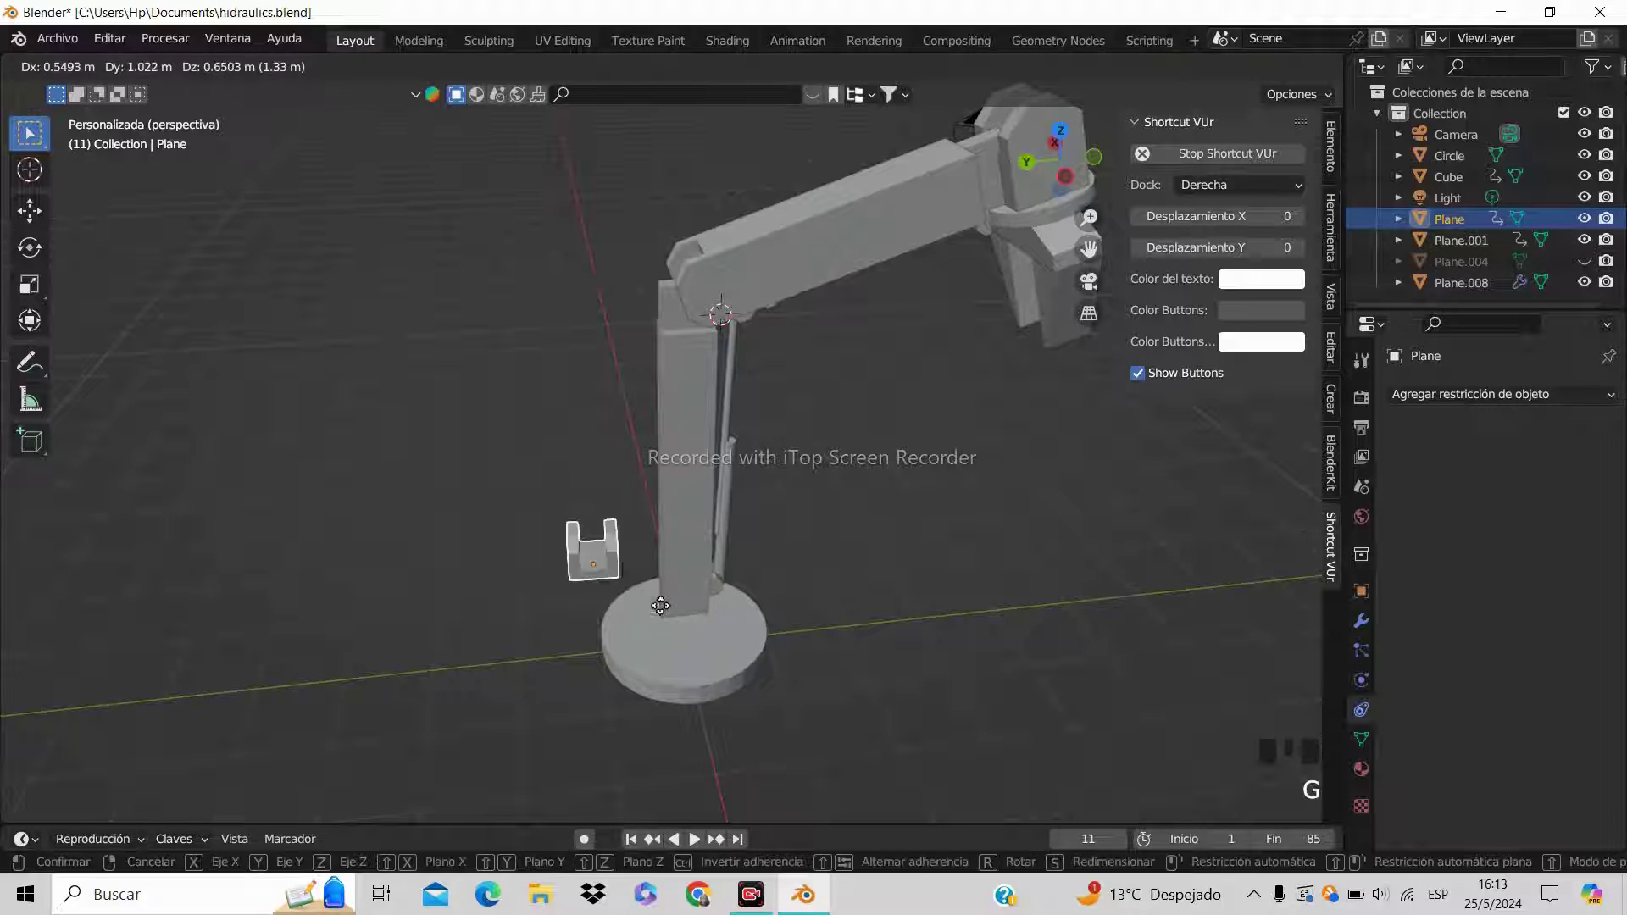
right_click(662, 612)
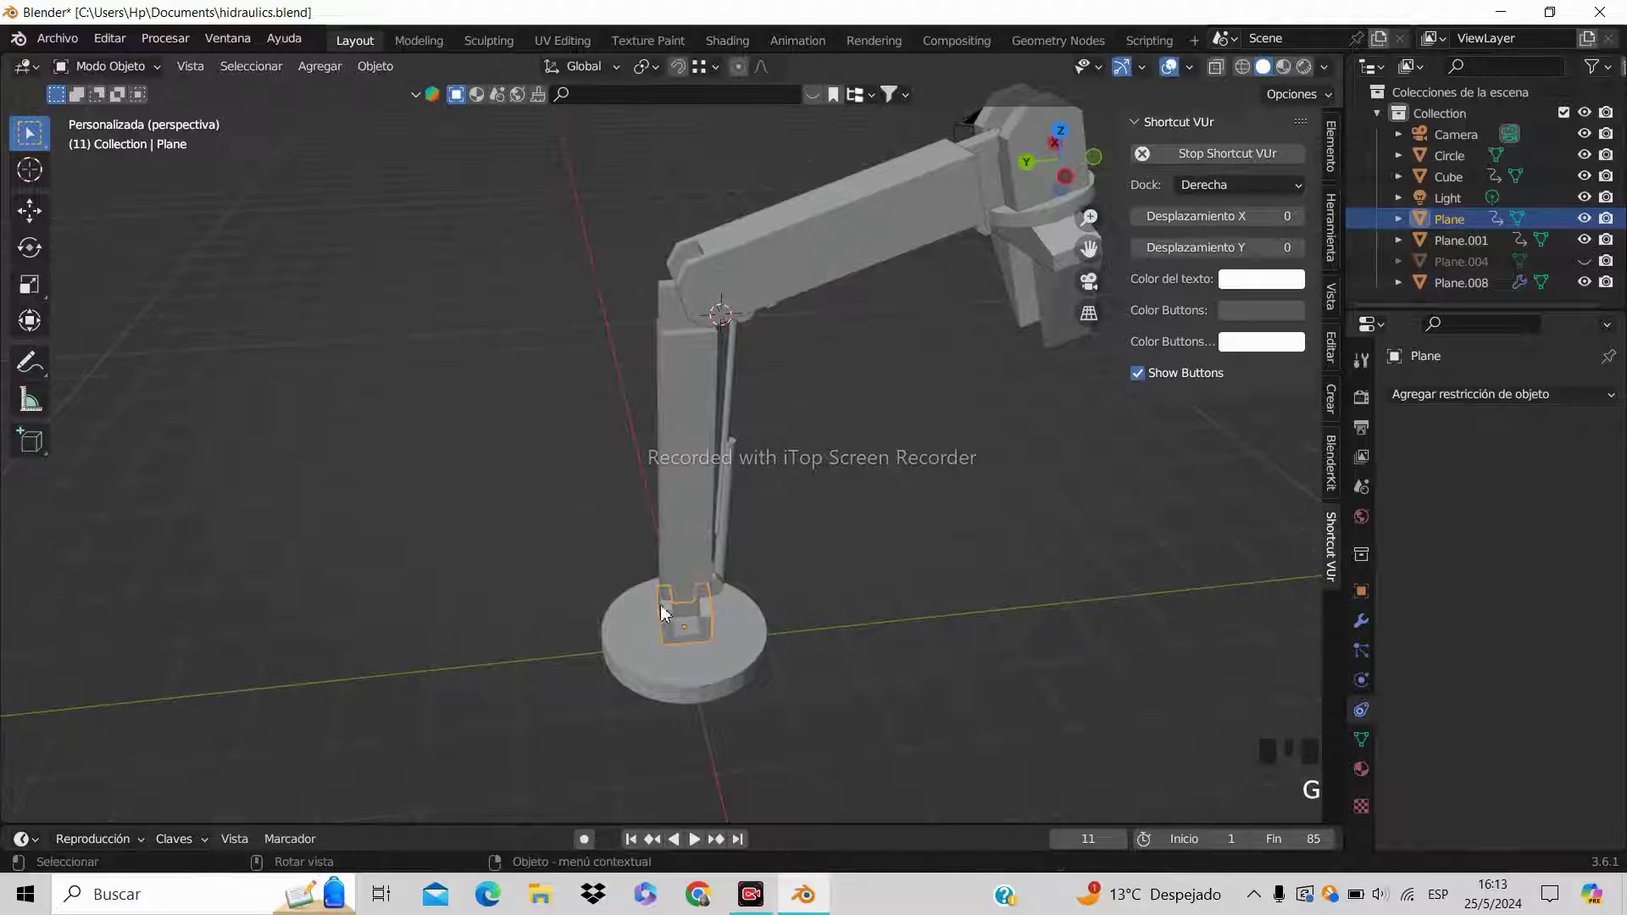
Join the circular base into the U-shaped bracket as the active object, and check that they select as one piece
click(725, 664)
shift+click(704, 624)
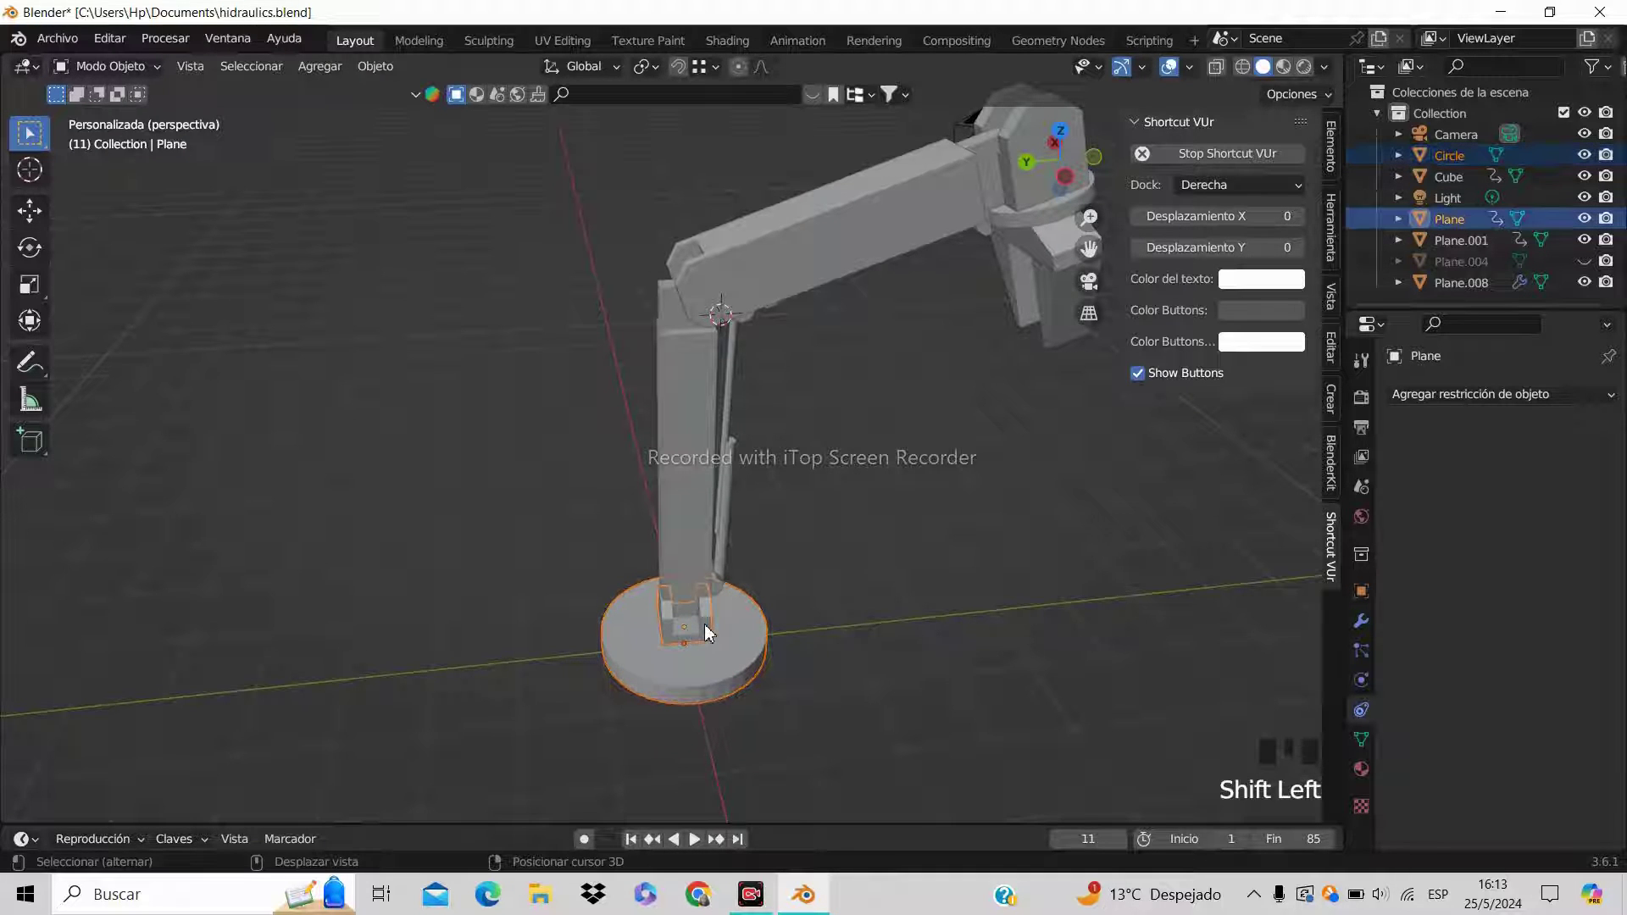
key(ctrl+j)
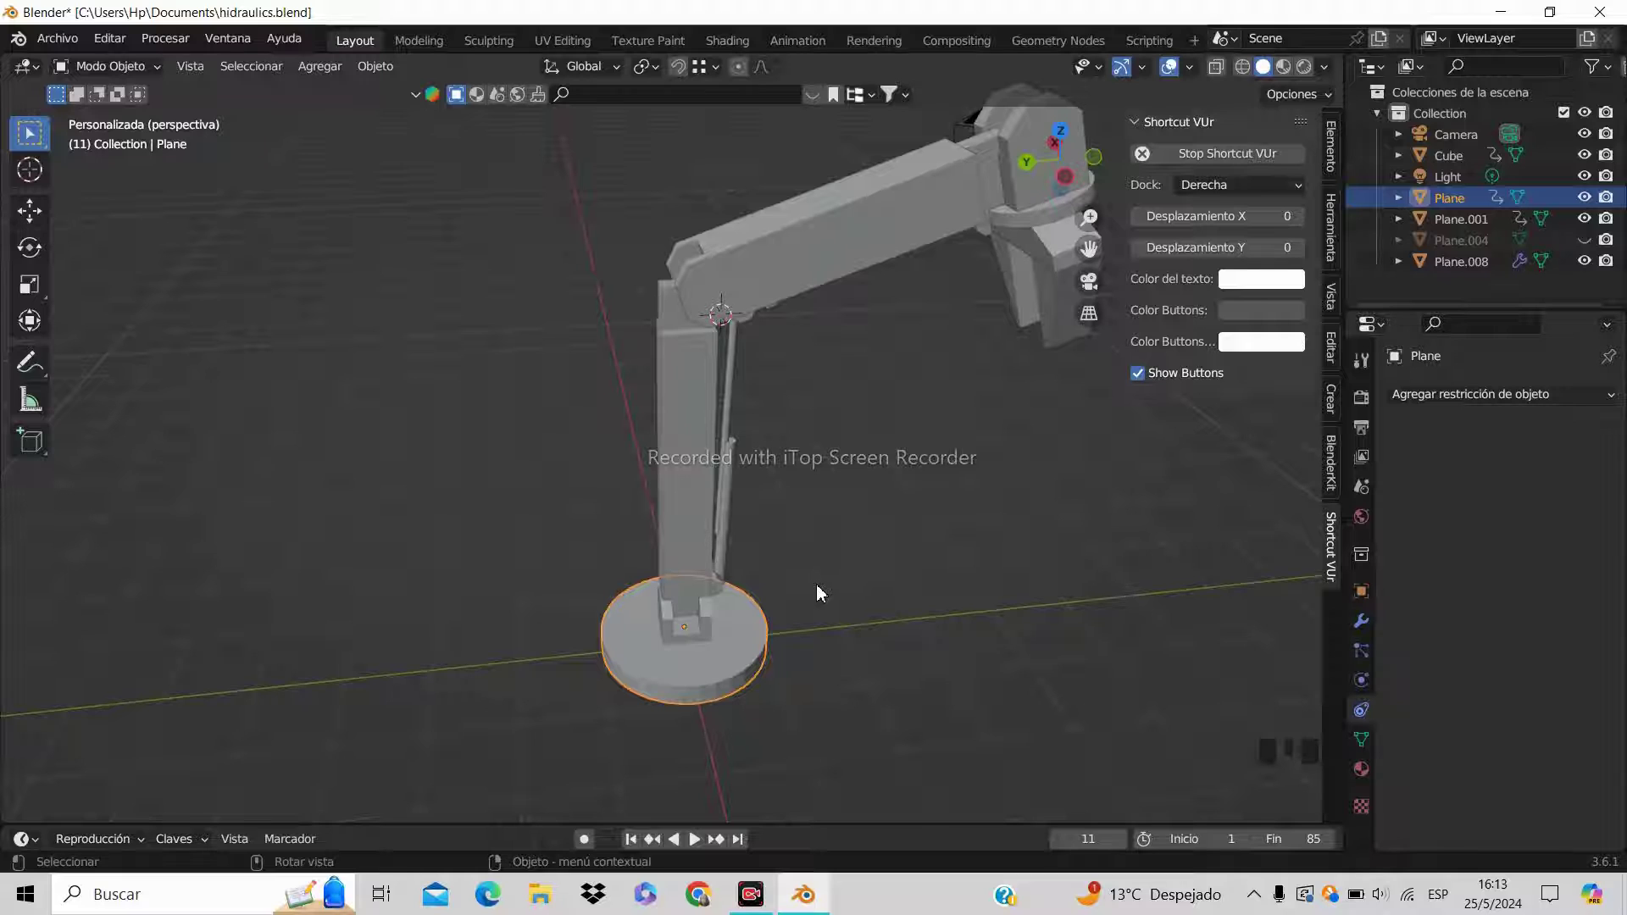
middle_drag(867, 585, 809, 552)
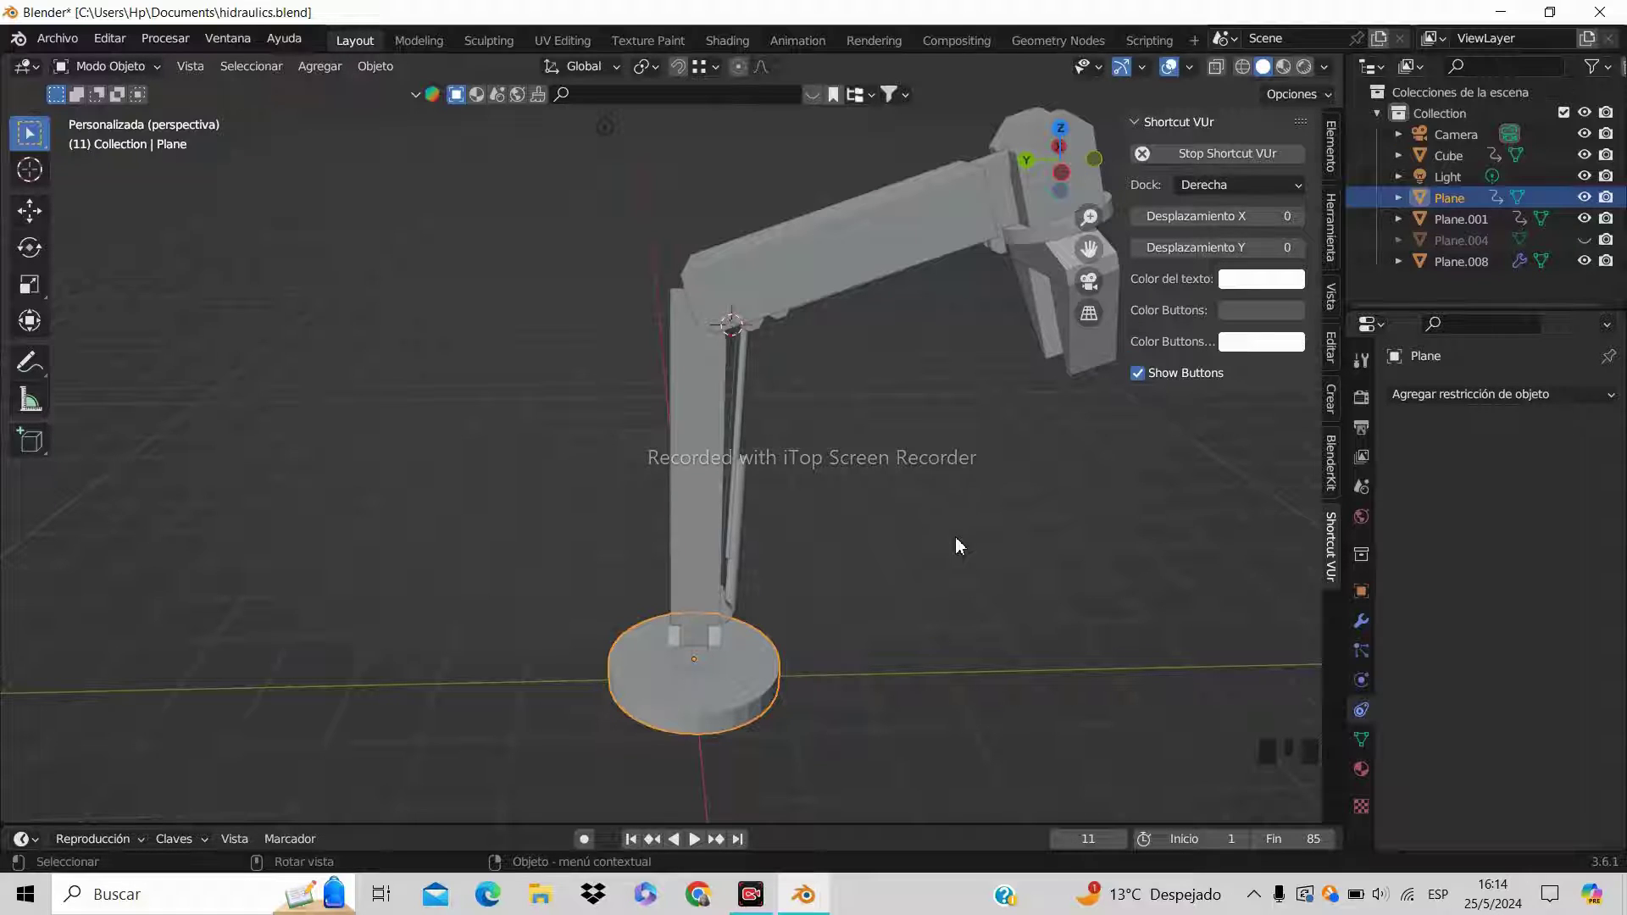
click(719, 641)
click(717, 654)
click(839, 654)
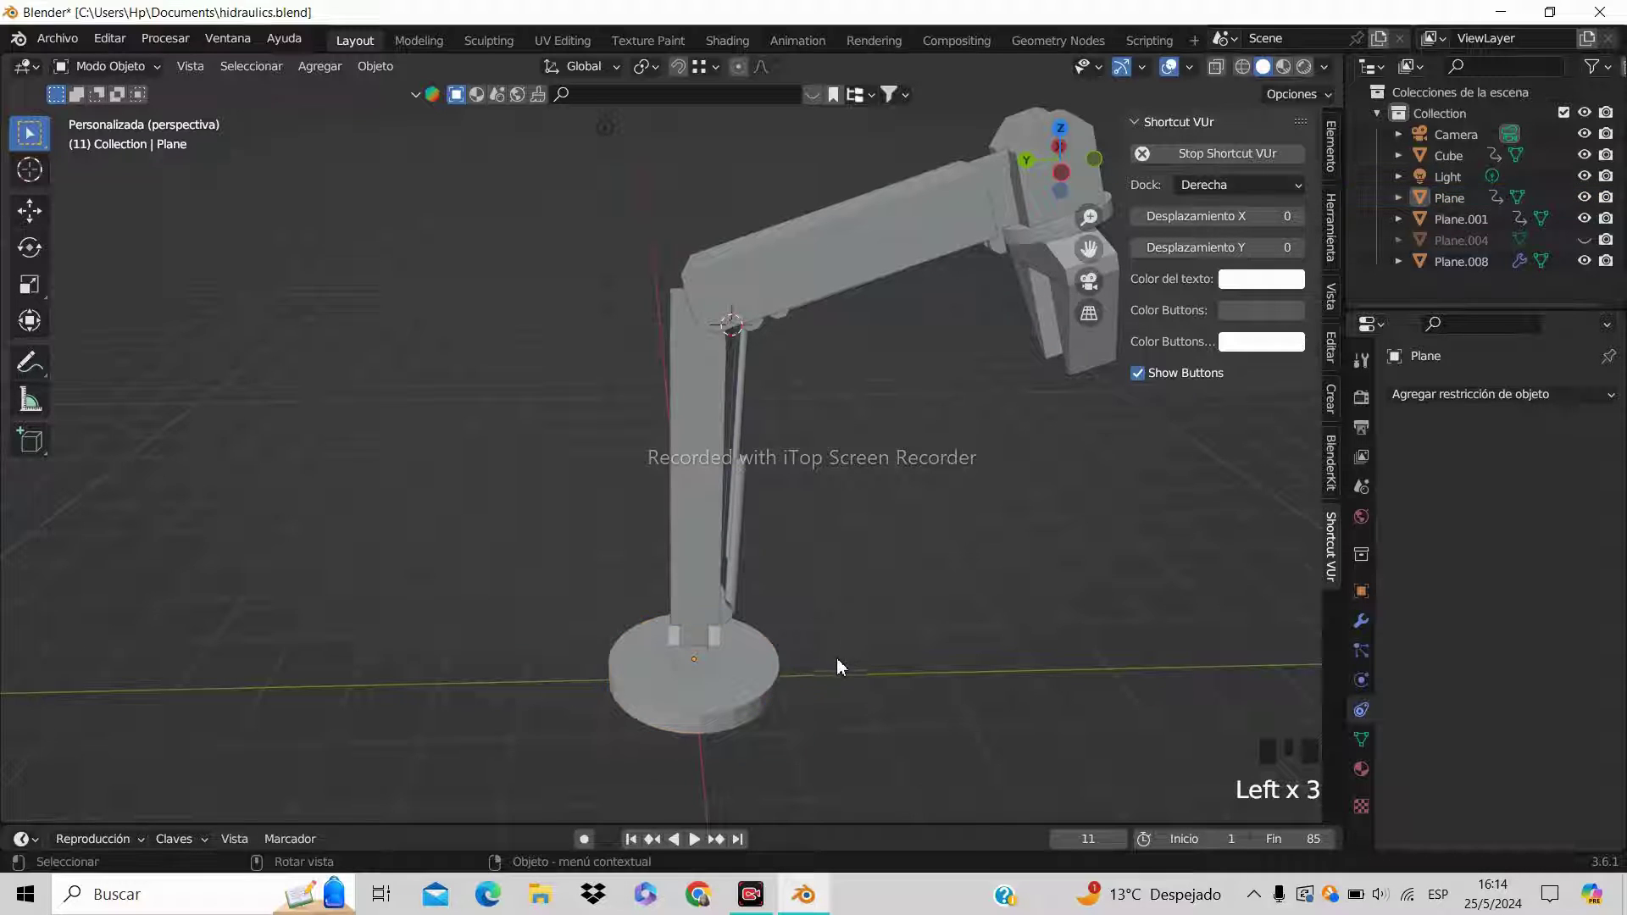
Undo the selection changes and the join of the circular base and bracket
key(ctrl+z)
key(ctrl+z)
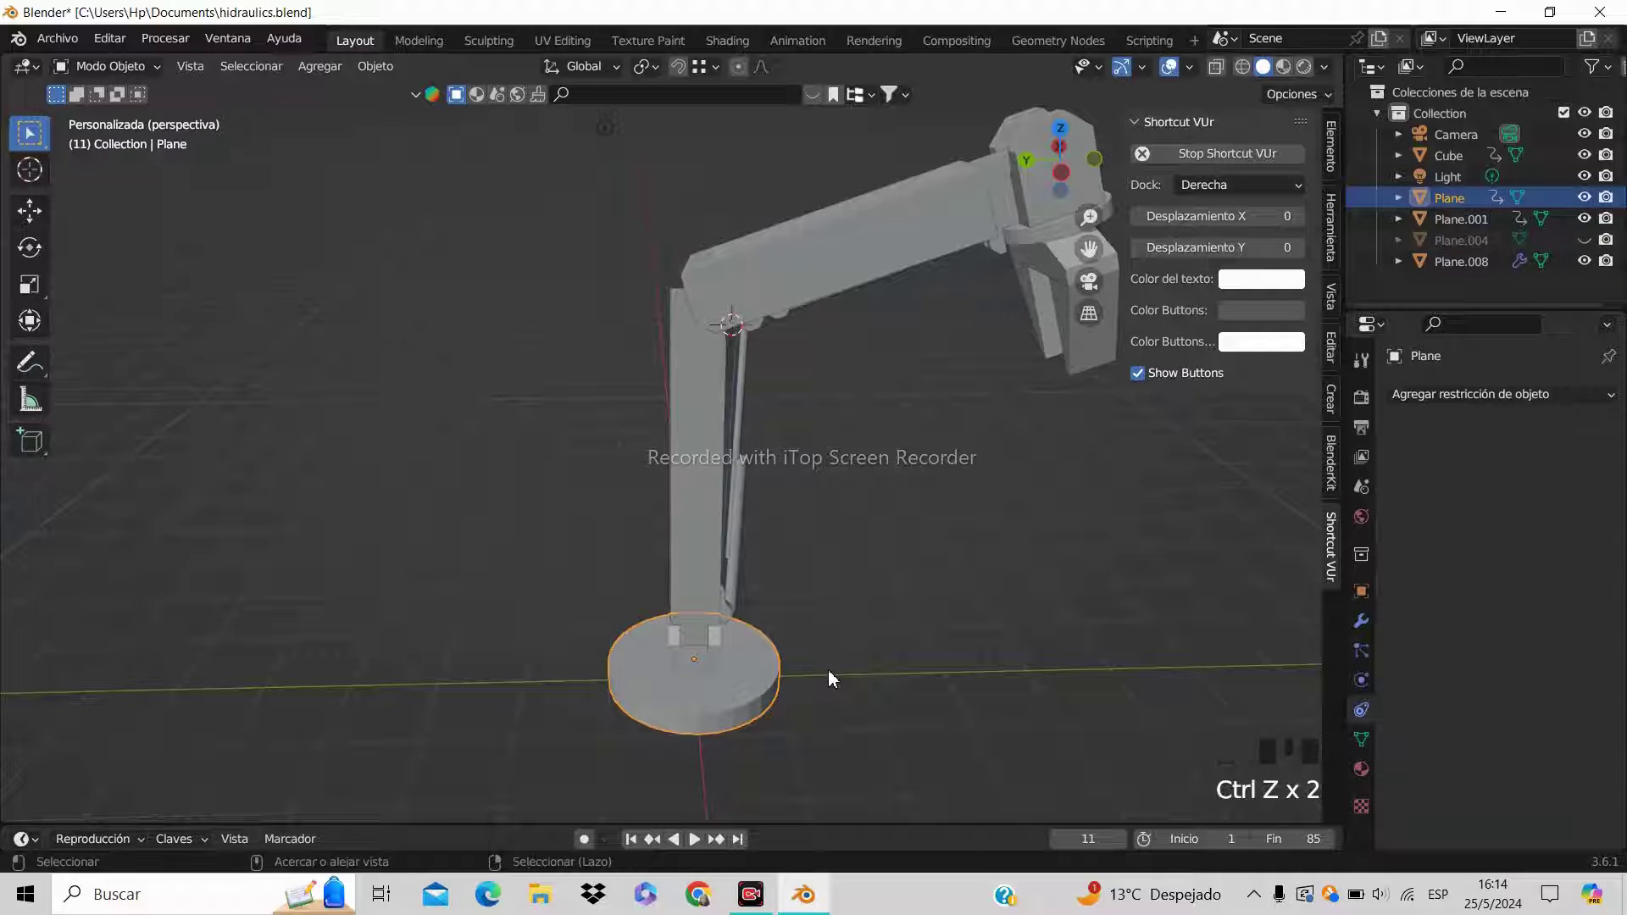
key(ctrl+z)
key(ctrl+z)
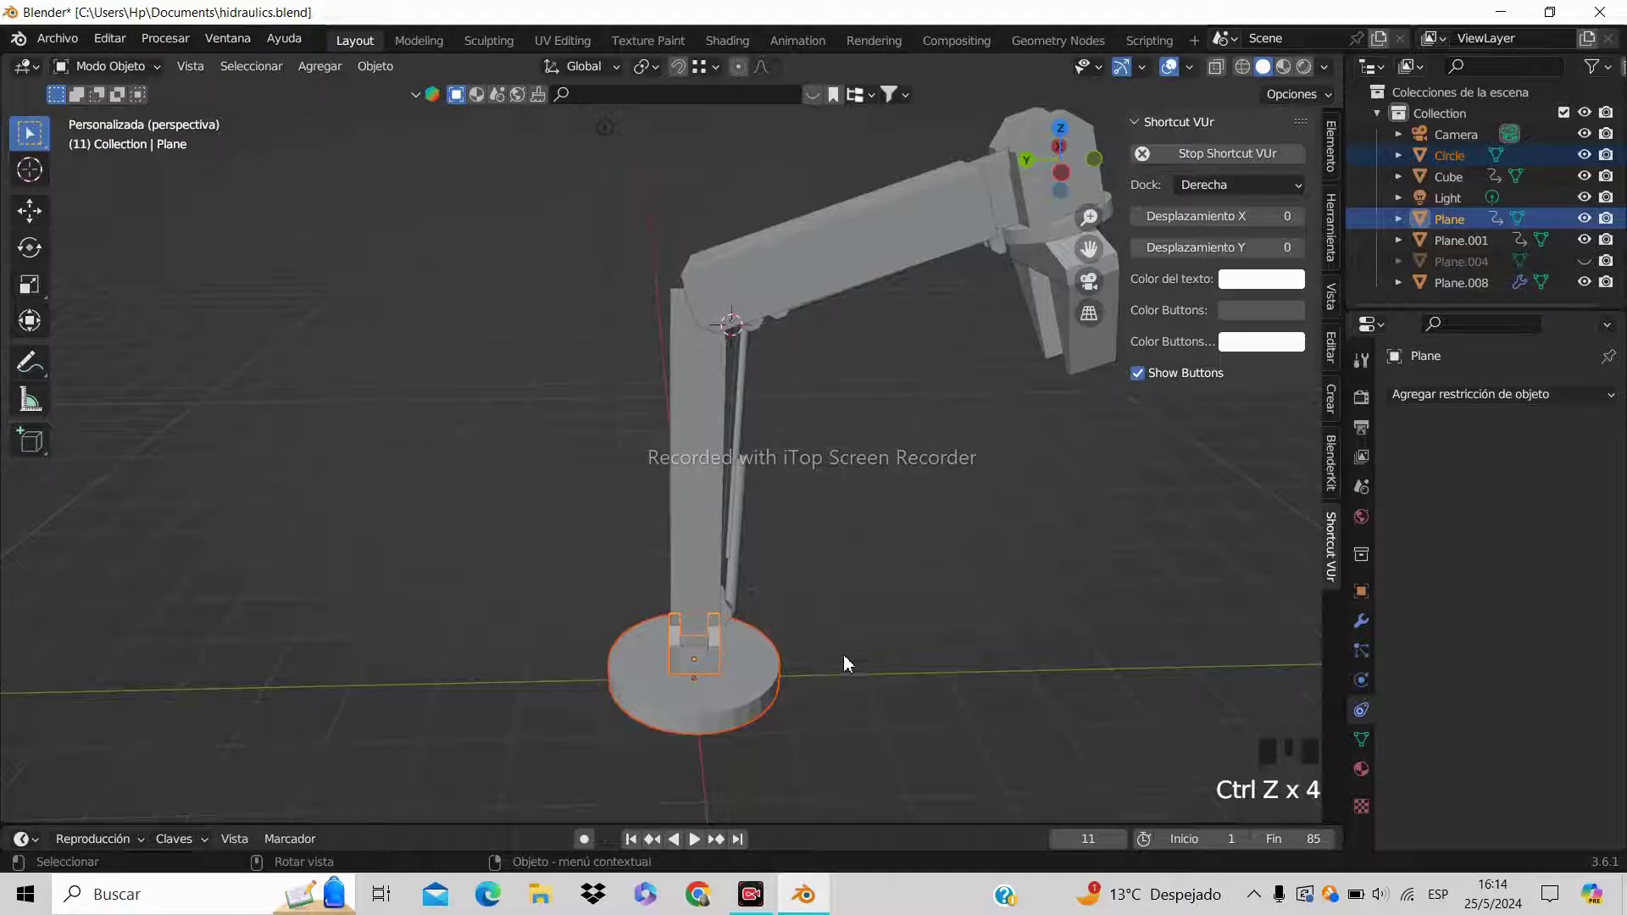
Parent the U-shaped bracket to the circular base using the Objeto option
middle_drag(846, 661, 852, 623)
scroll(791, 587, up, 2)
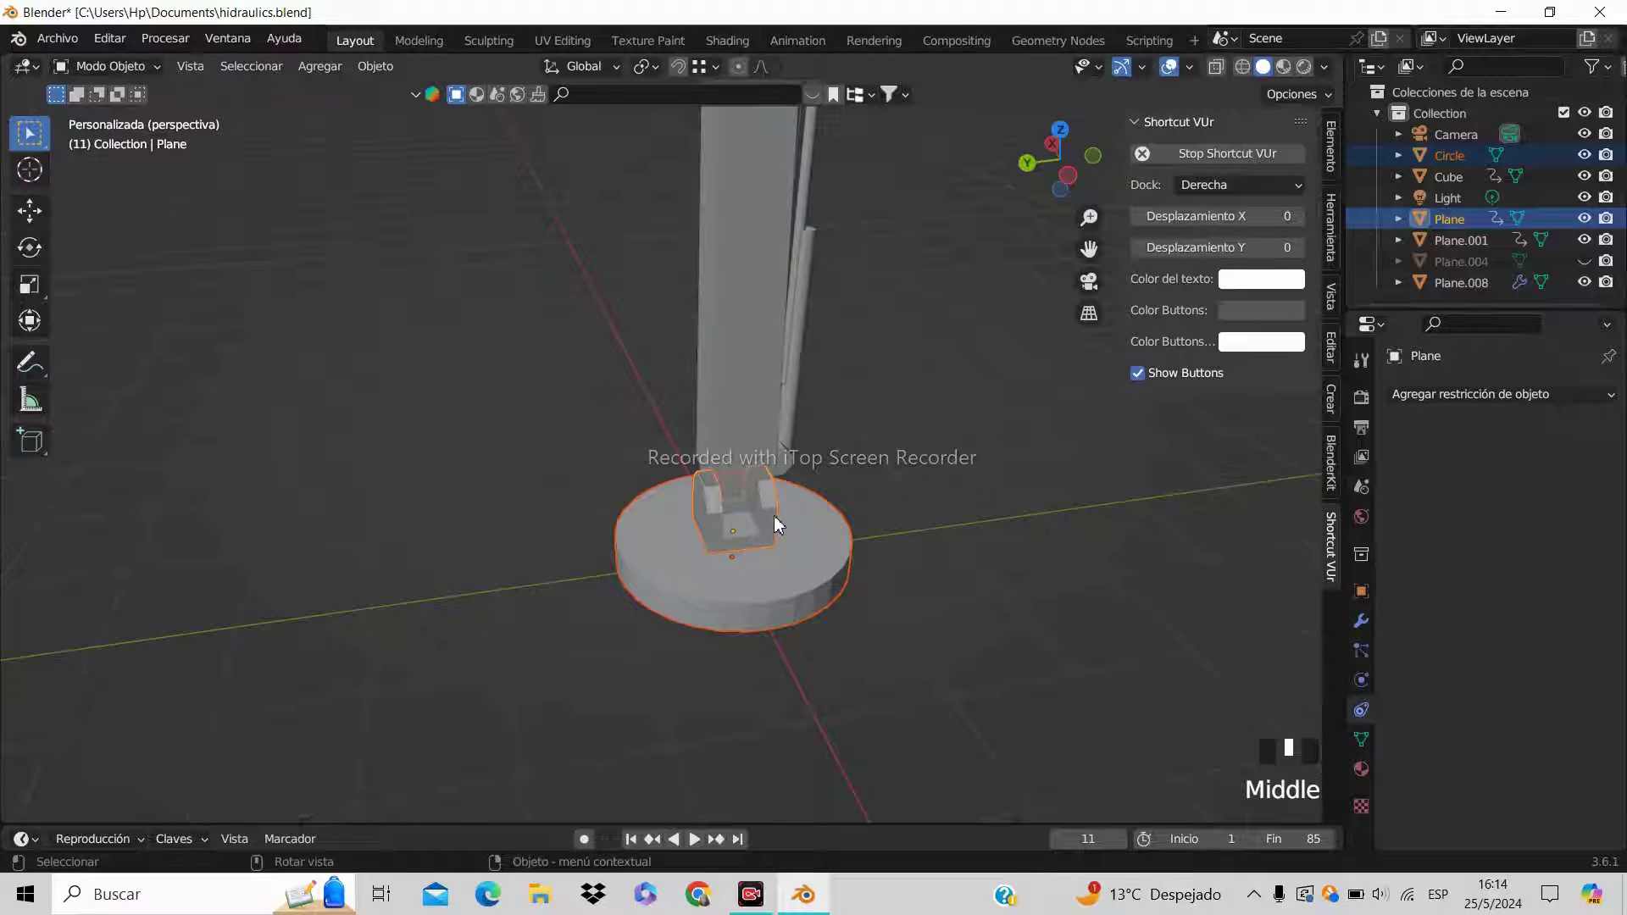
click(771, 520)
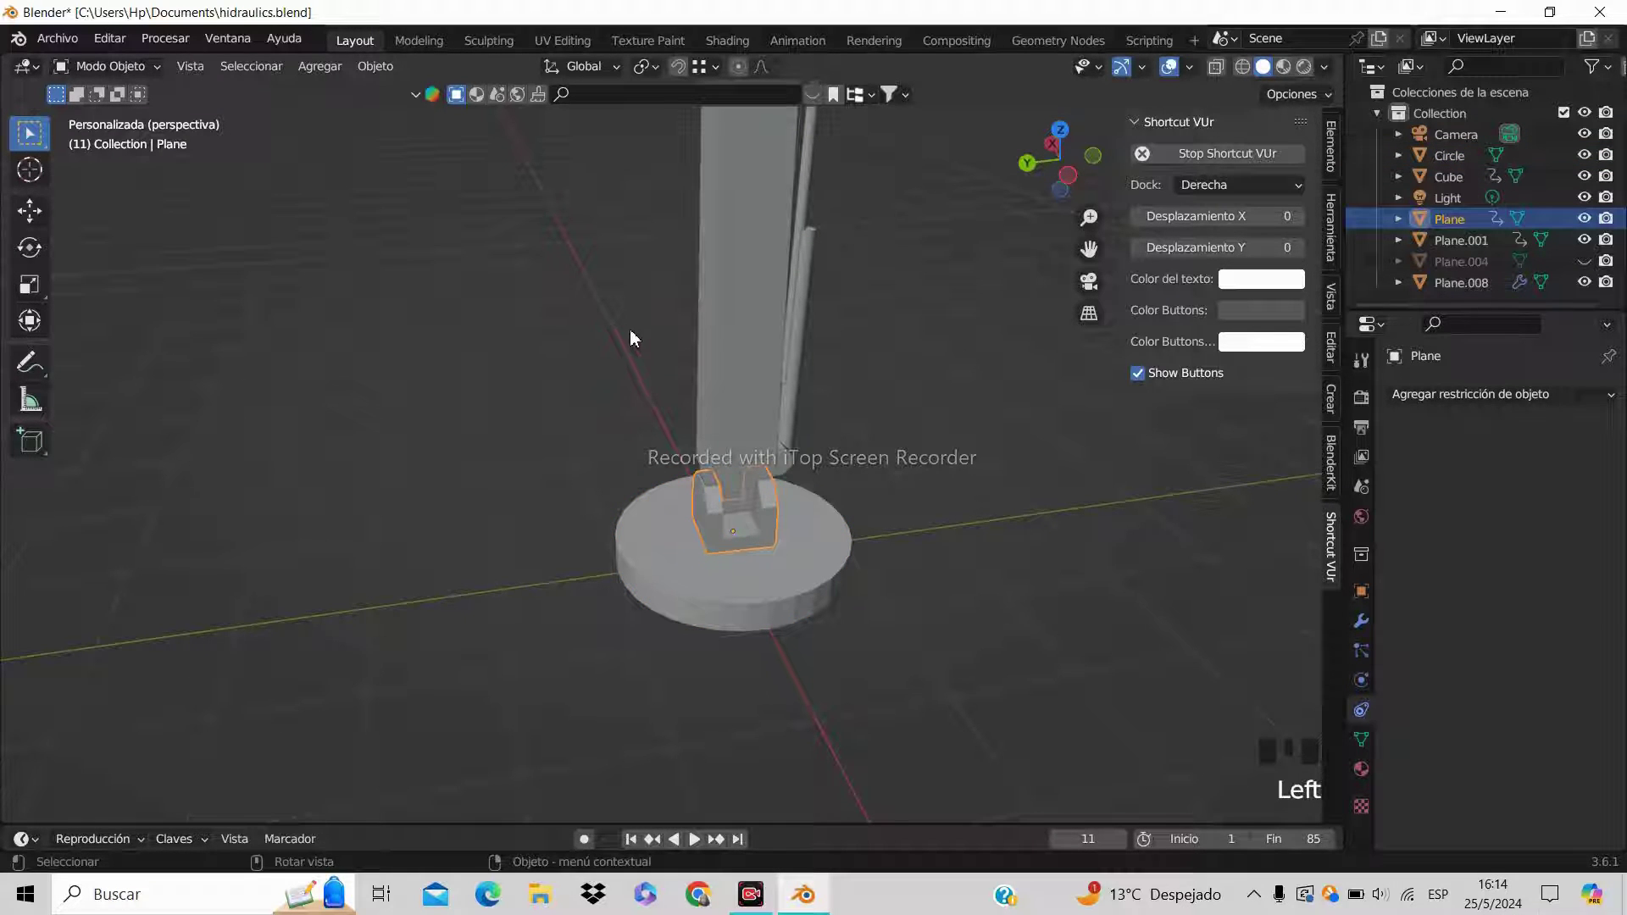
scroll(780, 584, down, 2)
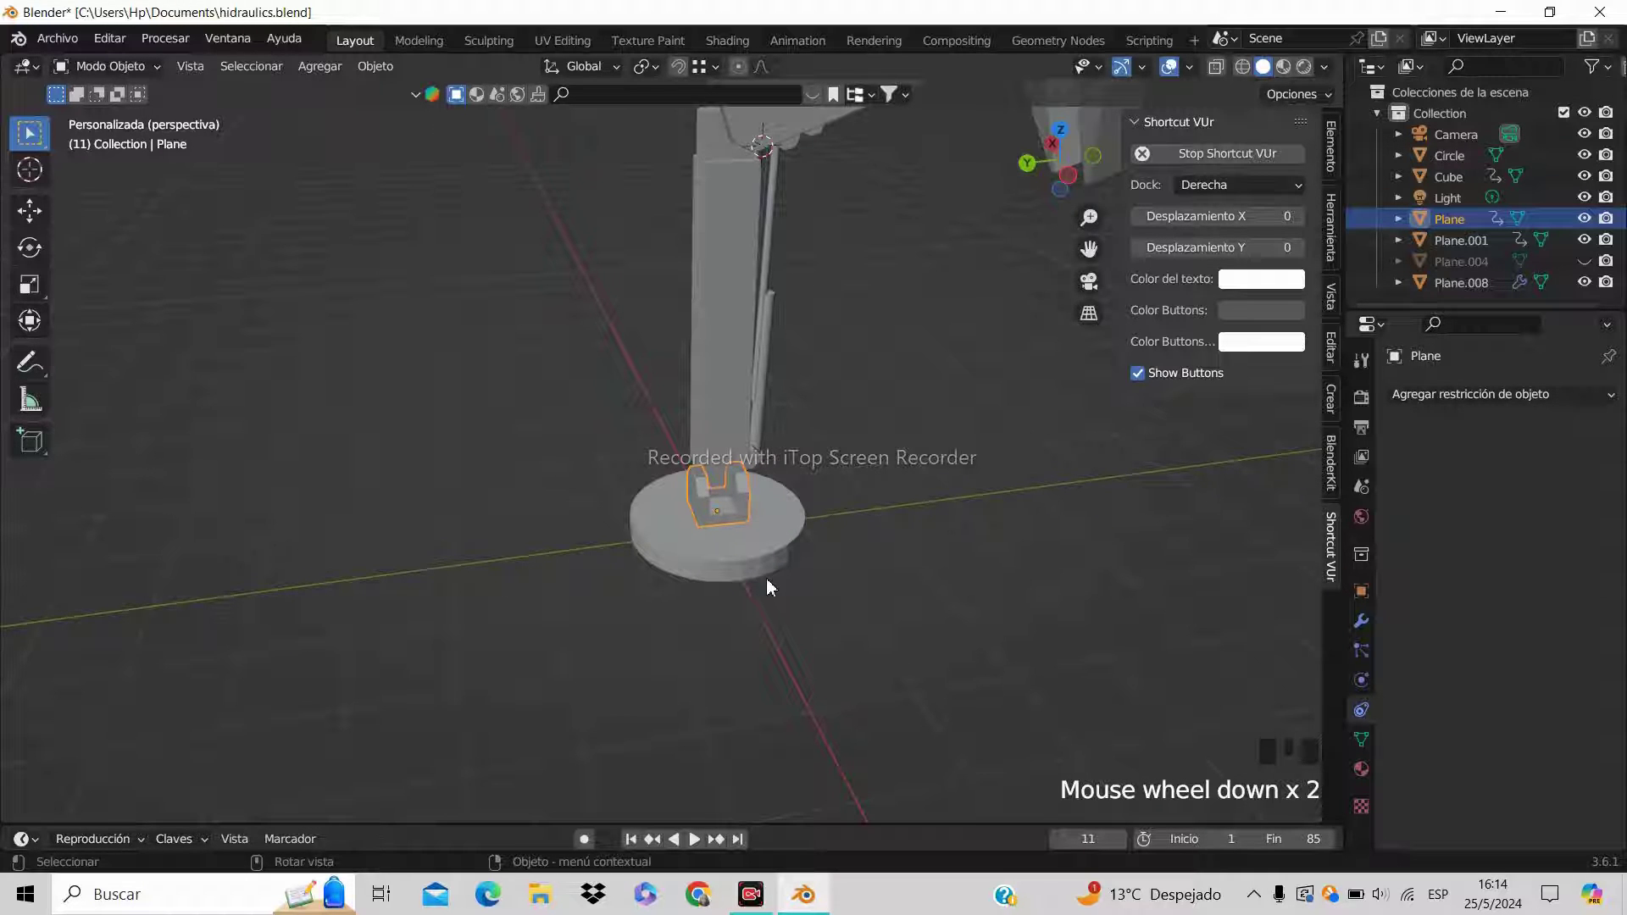
click(760, 562)
click(744, 504)
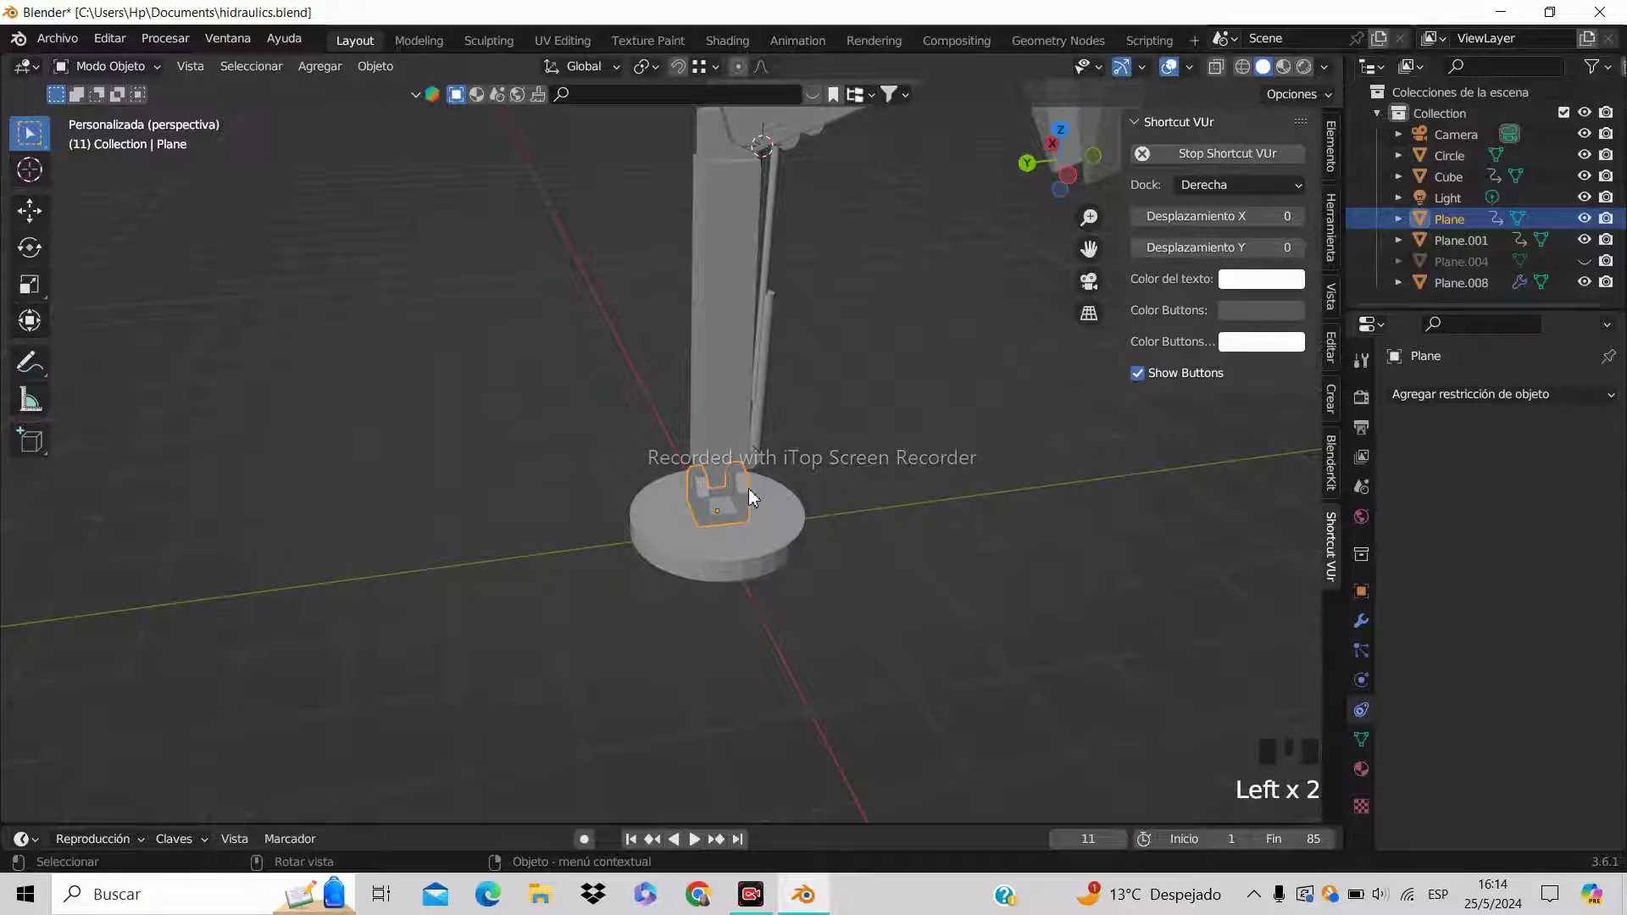
shift+click(763, 554)
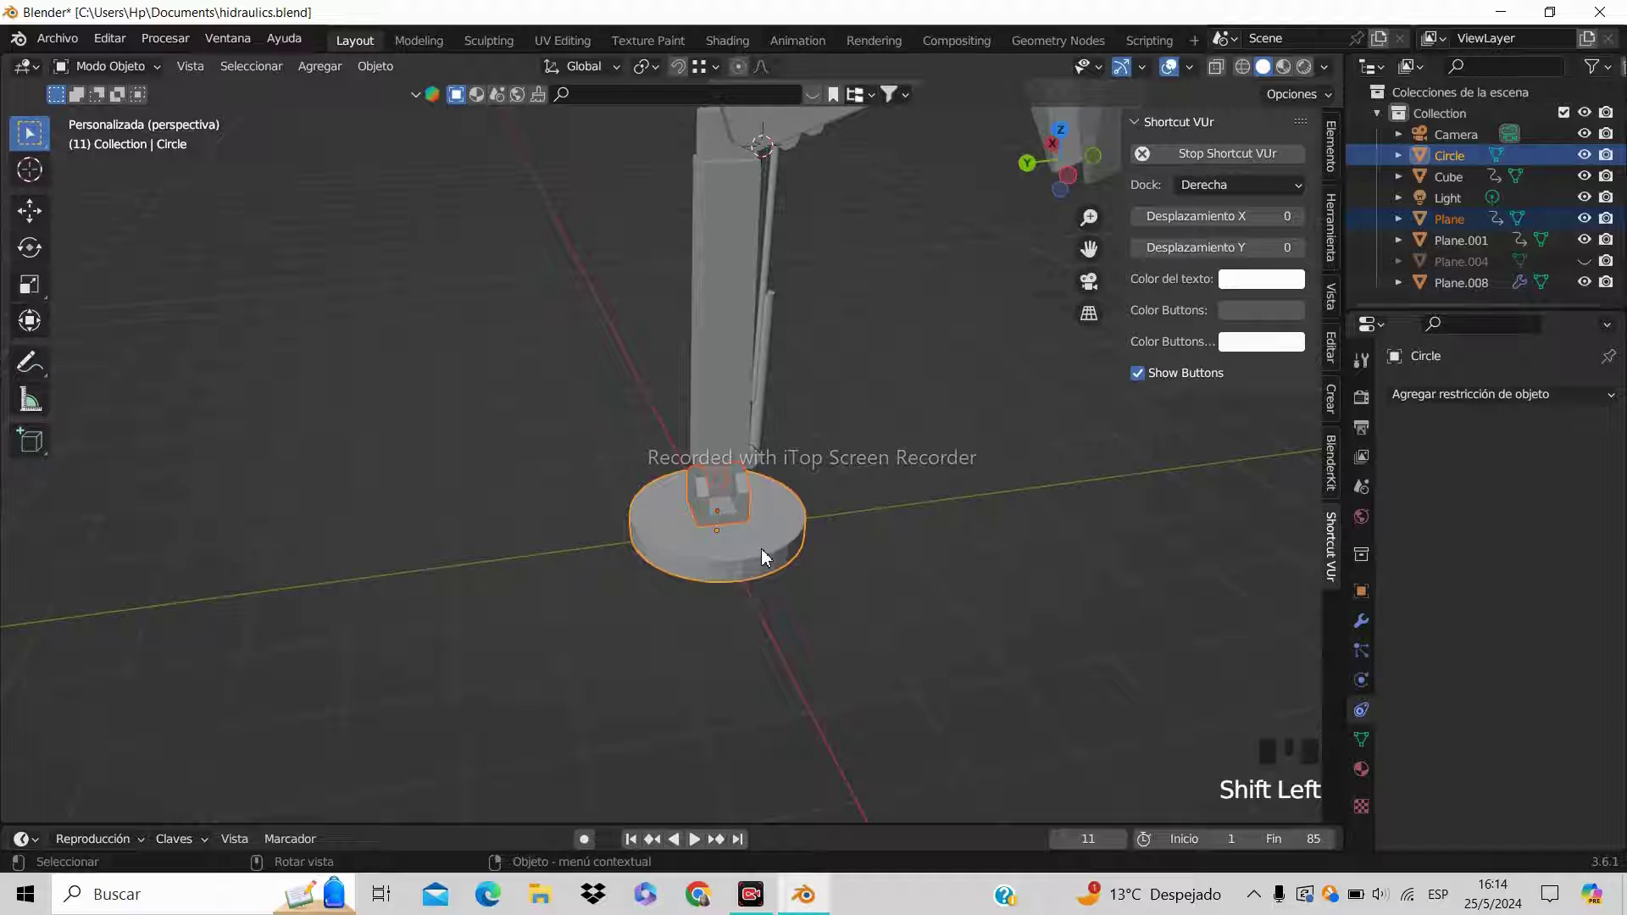
click(745, 493)
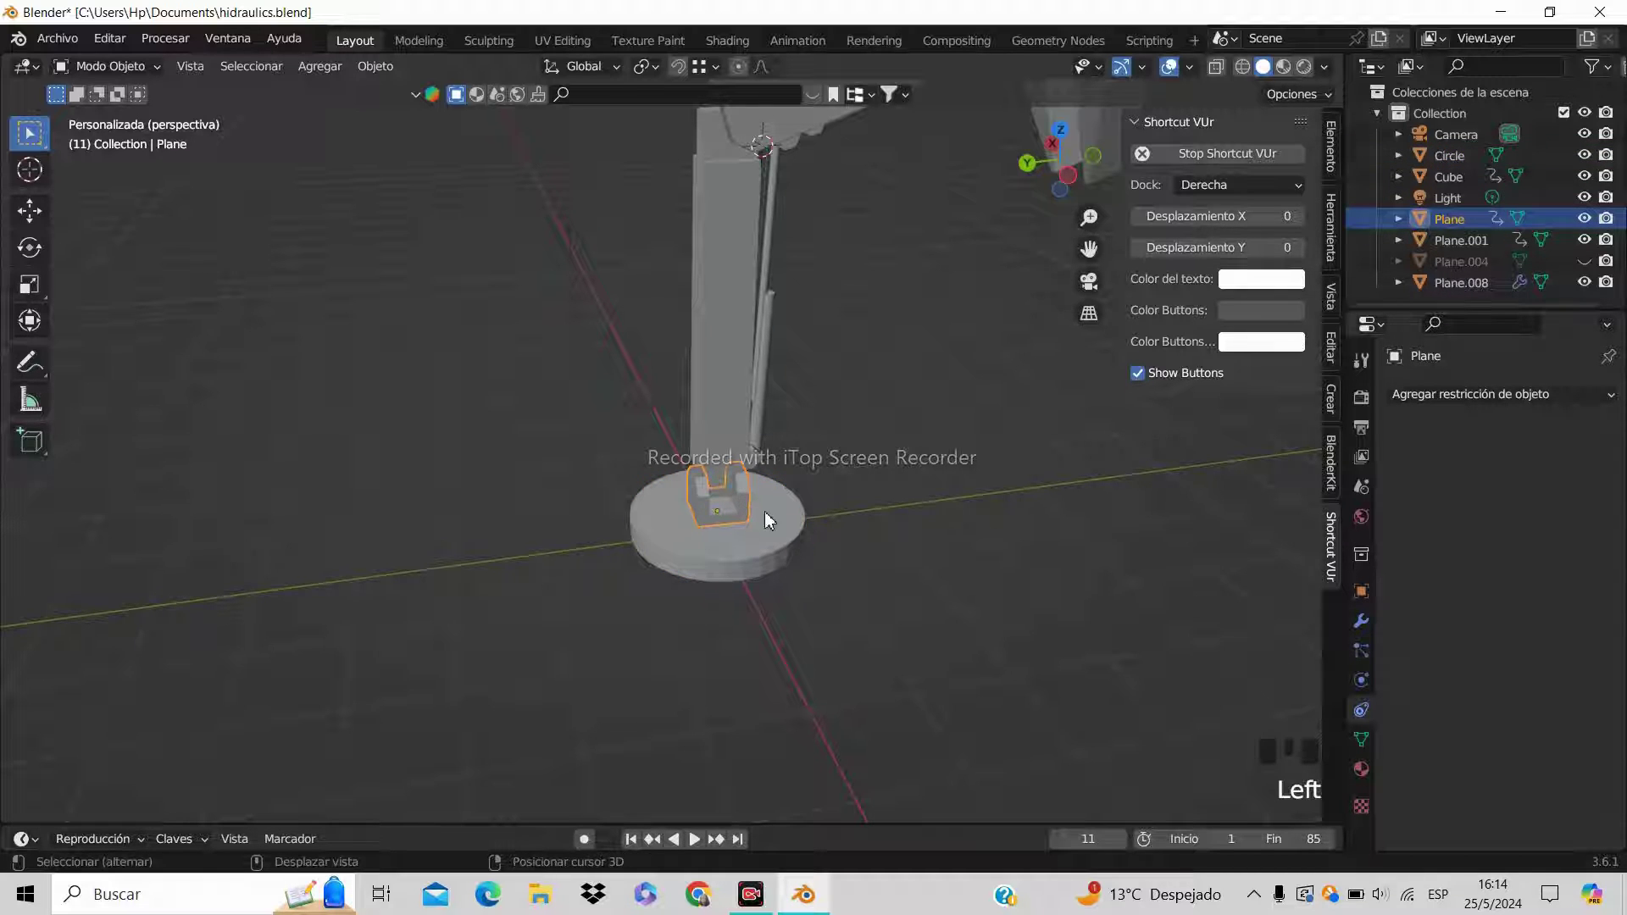
shift+click(770, 542)
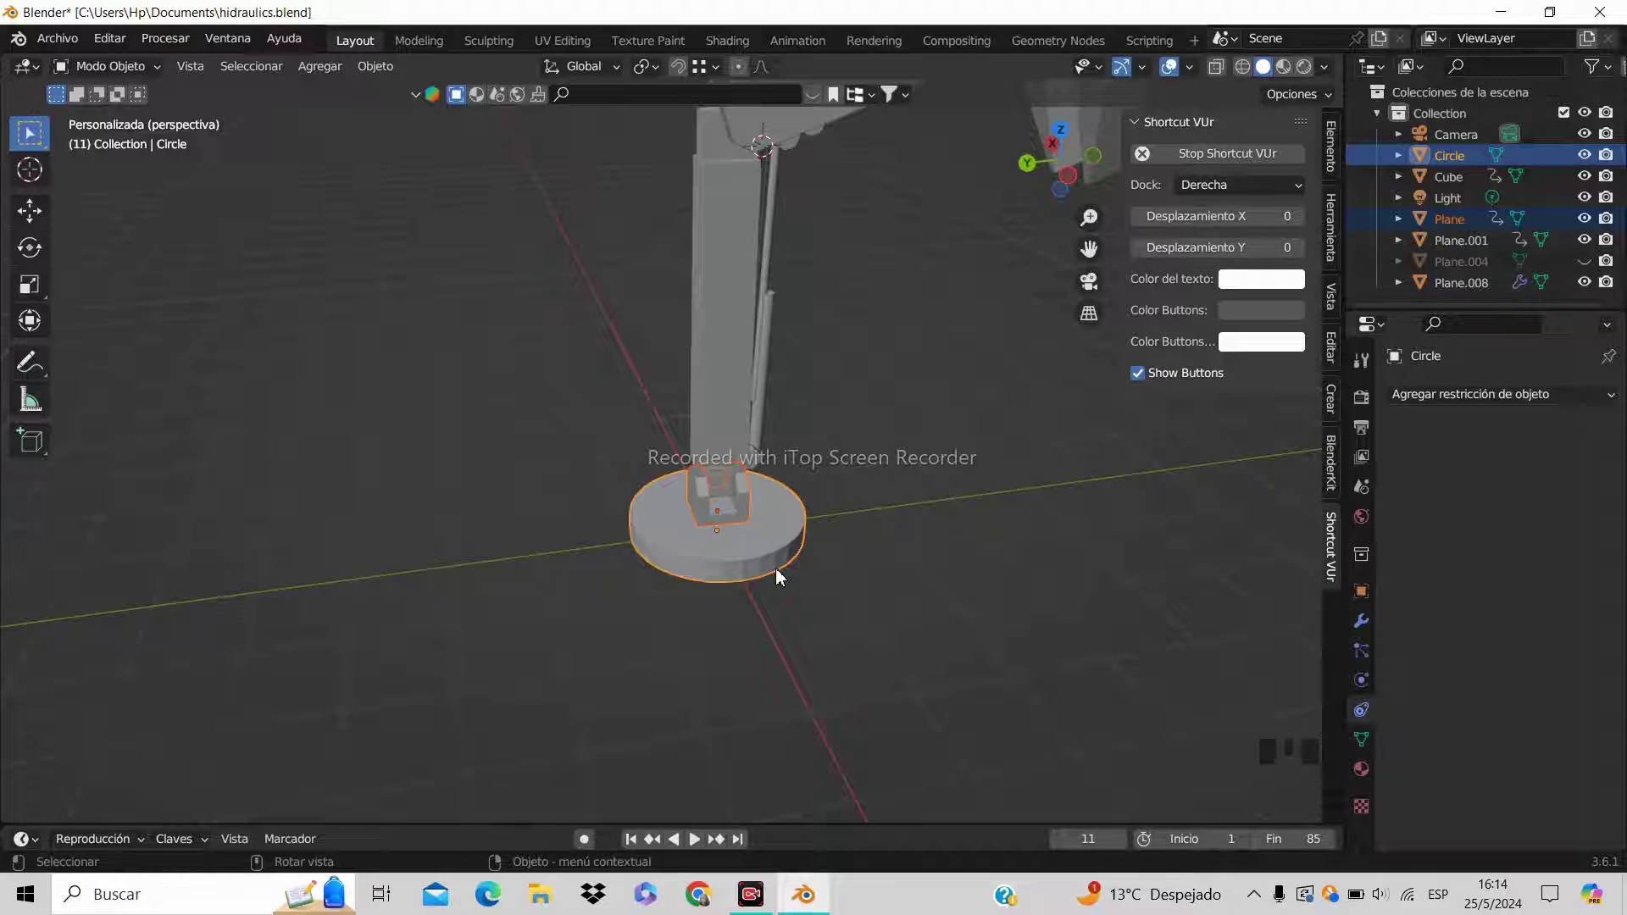
key(ctrl+p)
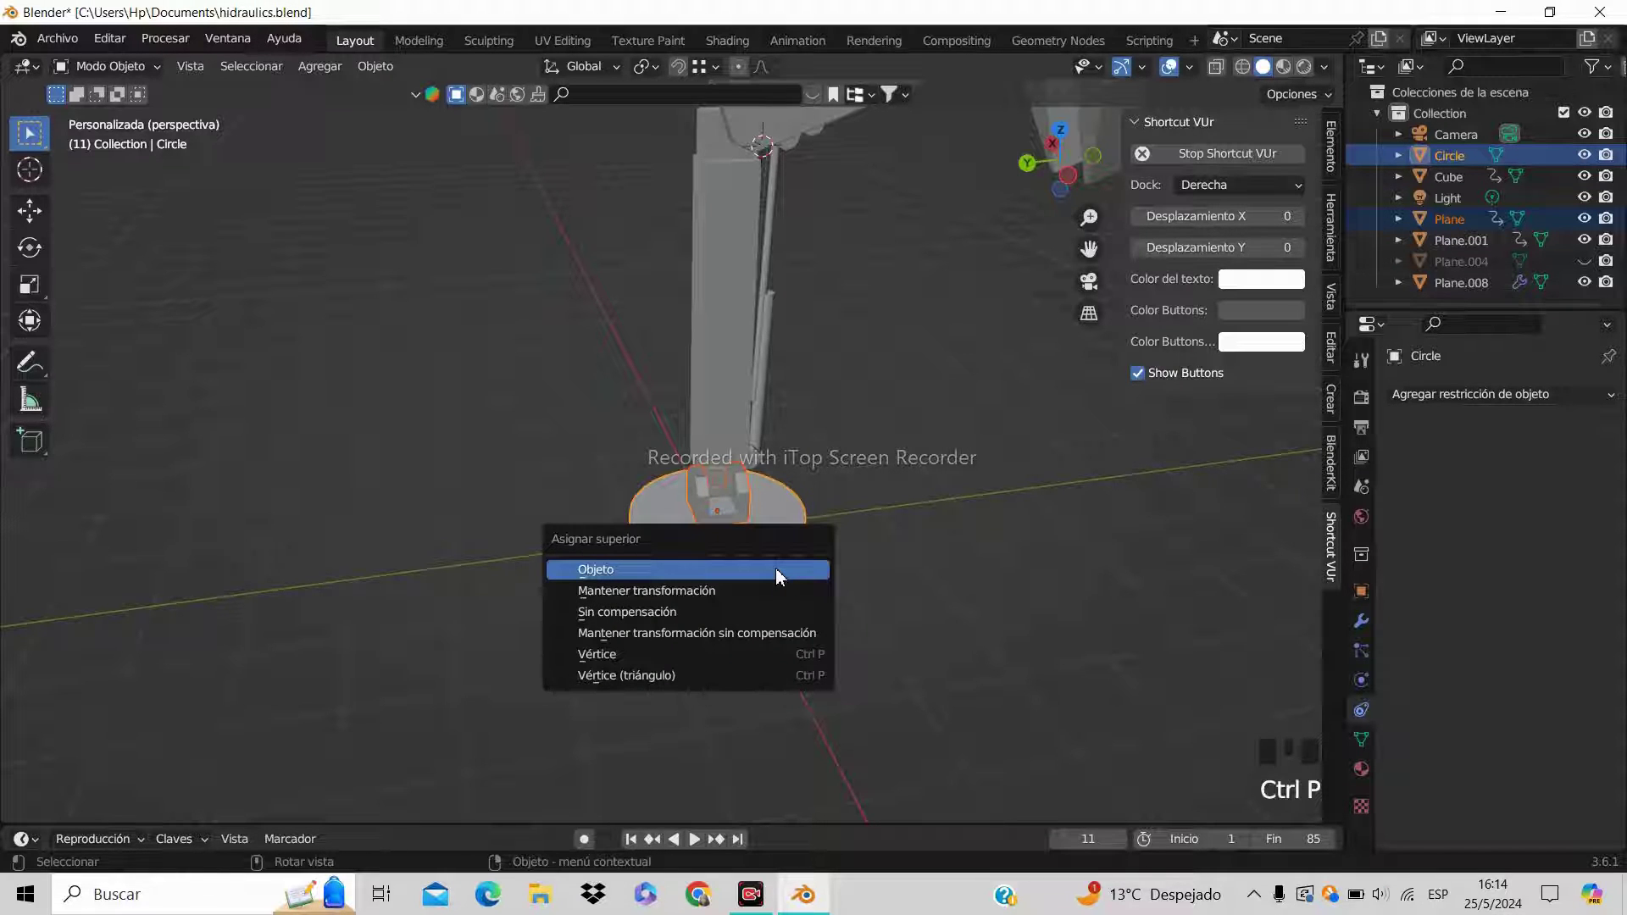
click(778, 573)
Parent the vertical column to the U-shaped bracket using the Objeto option
click(723, 425)
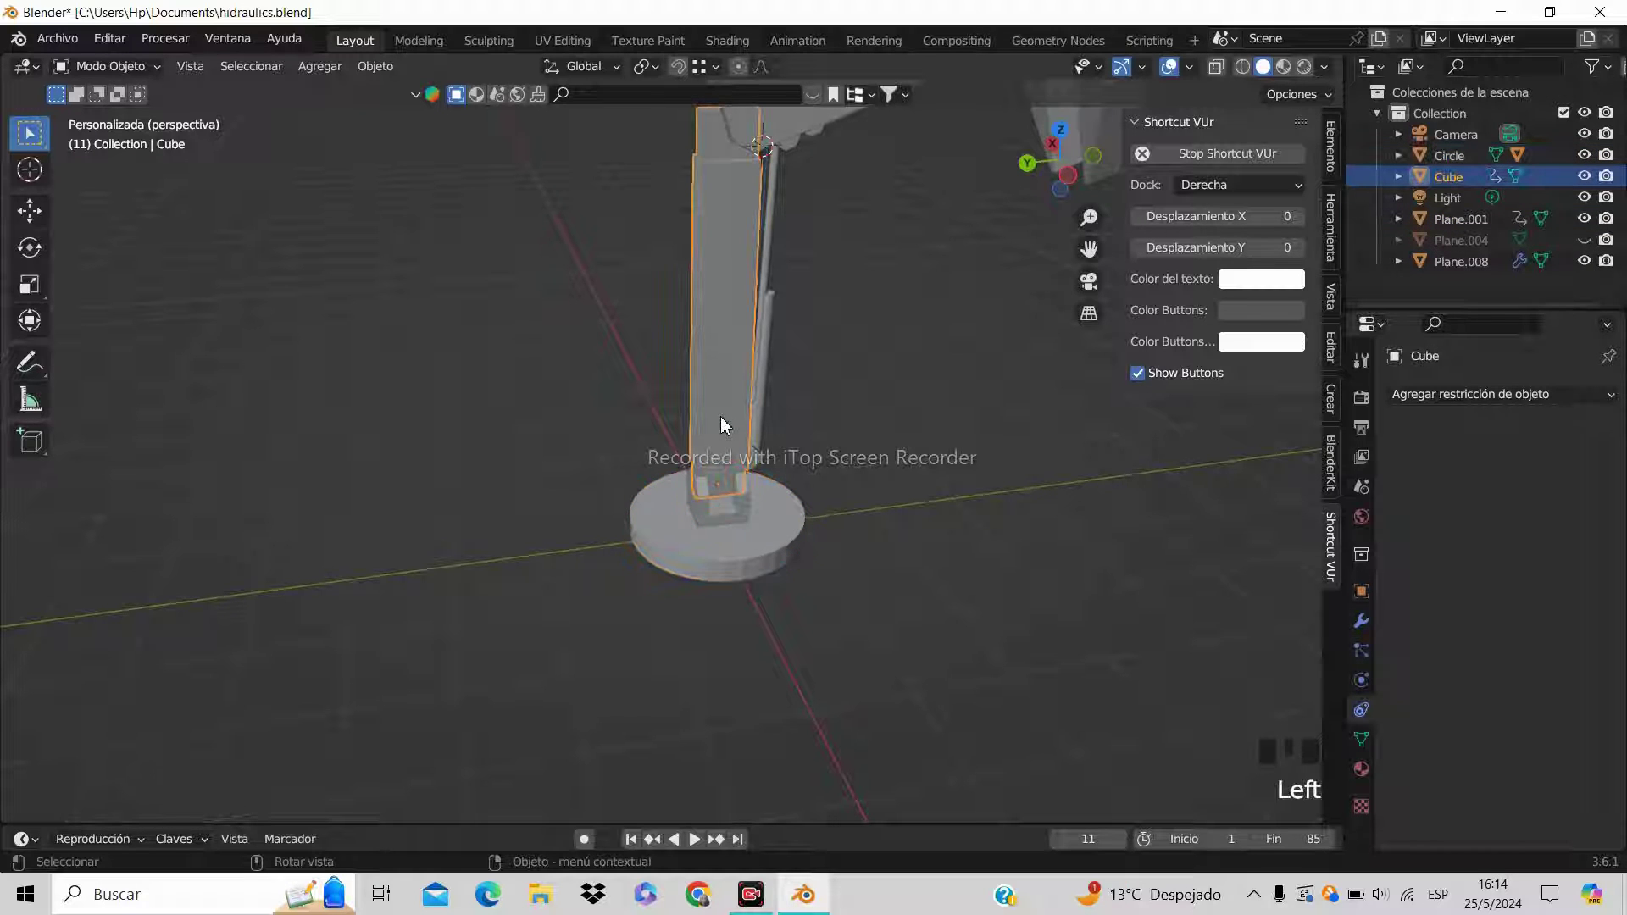
shift+click(743, 510)
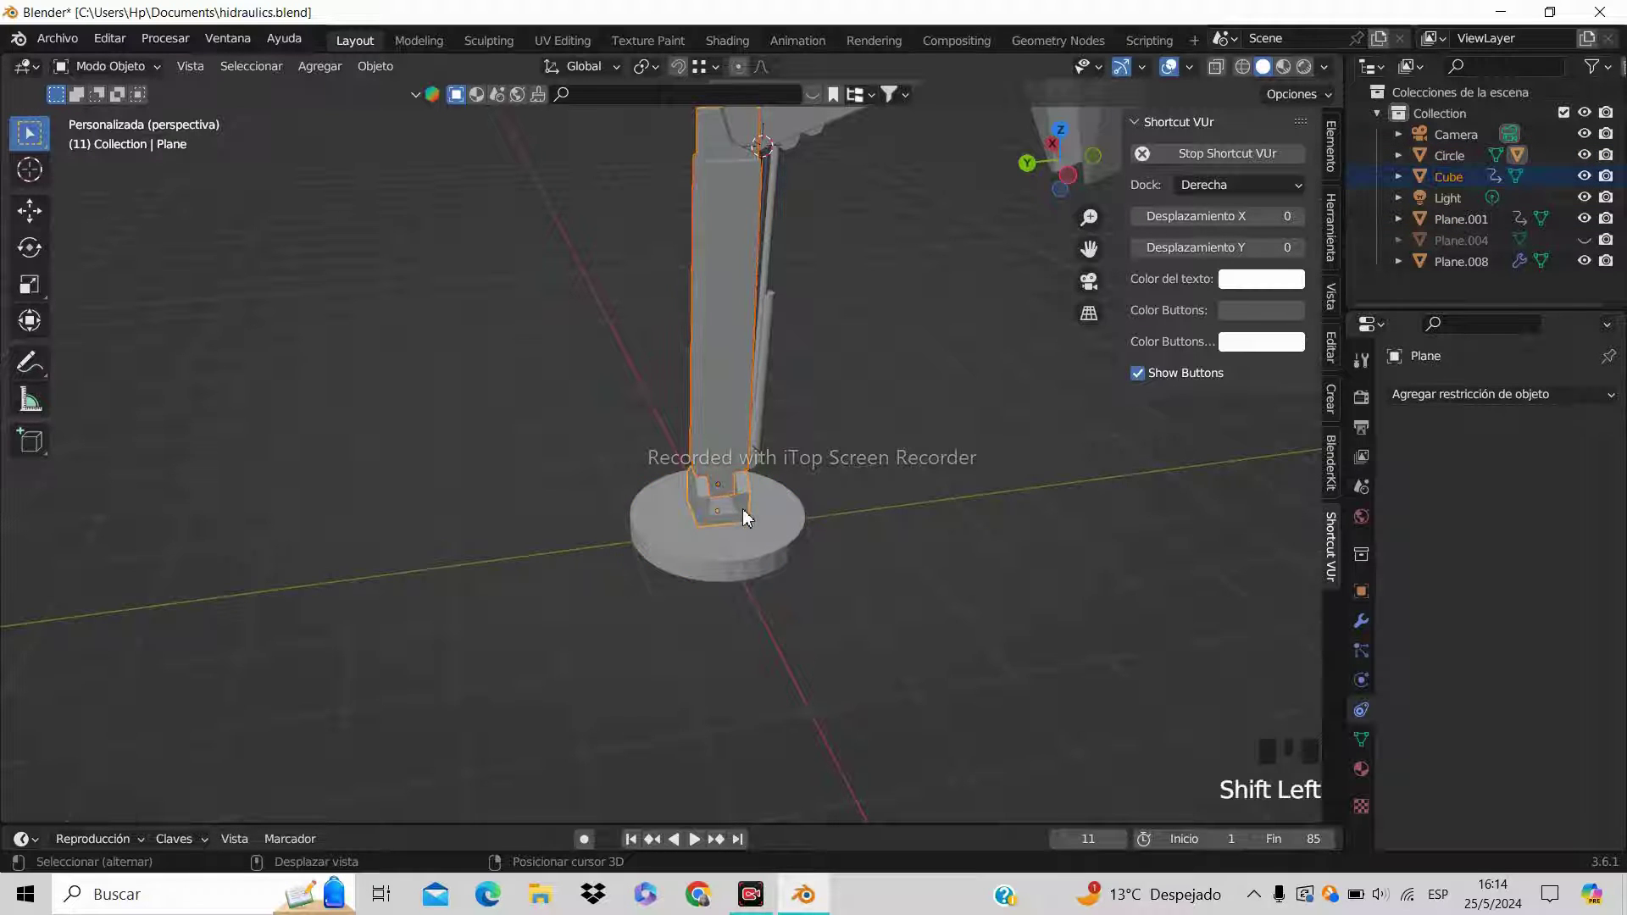
key(ctrl+p)
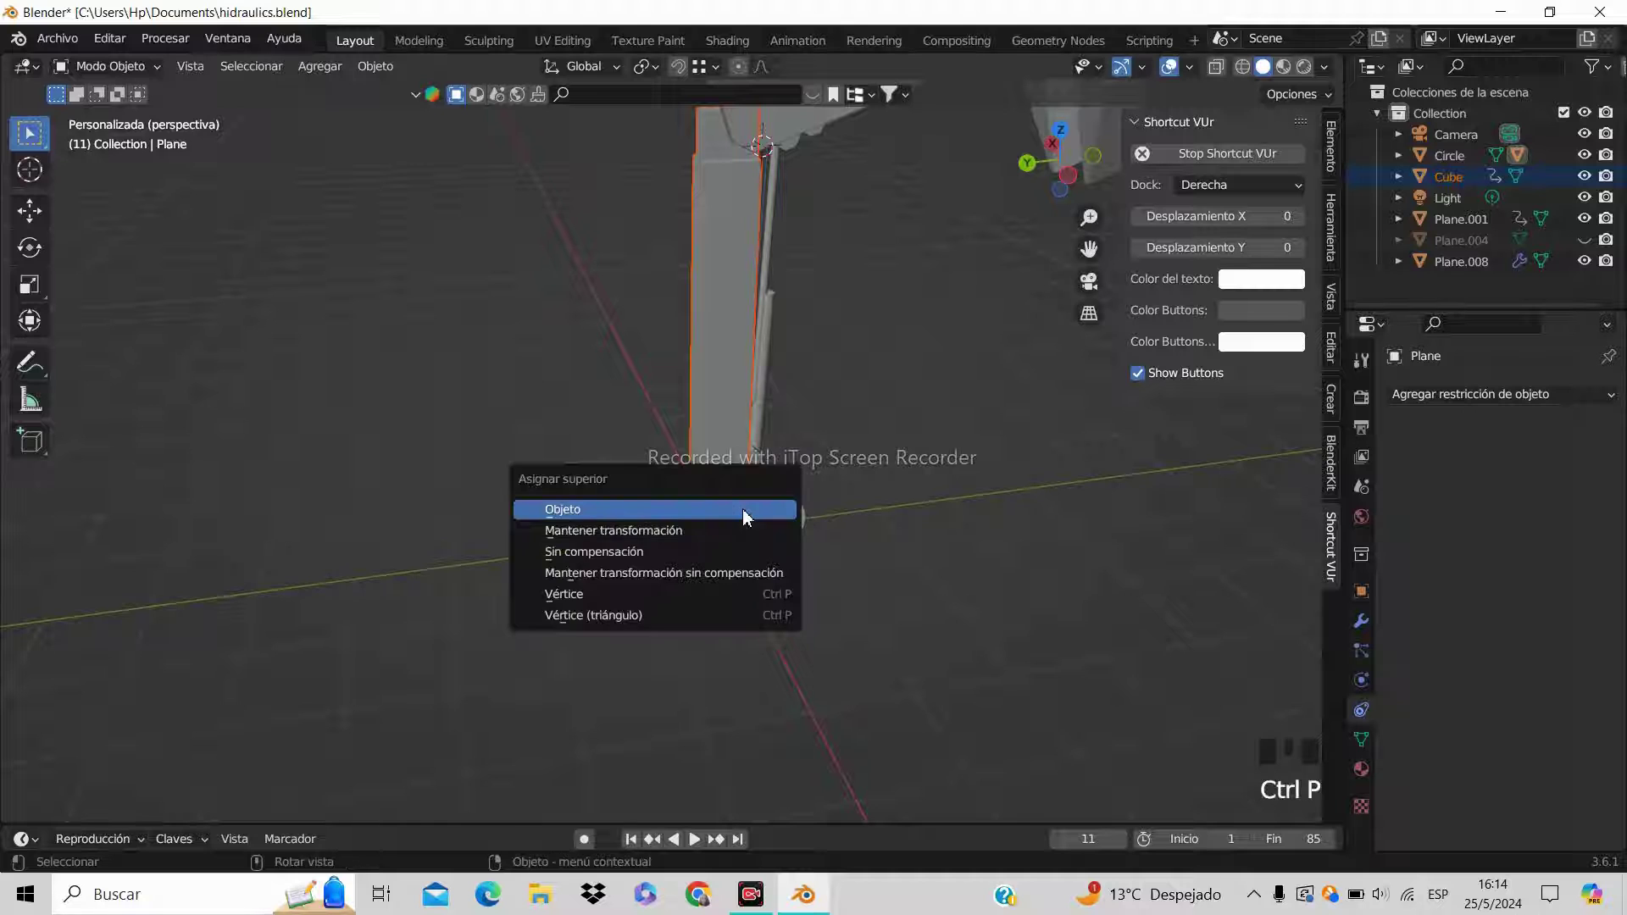
click(746, 517)
Try rotating the U-shaped bracket freely and about the global Z axis to check that the vertical column follows it
middle_drag(882, 481, 837, 313)
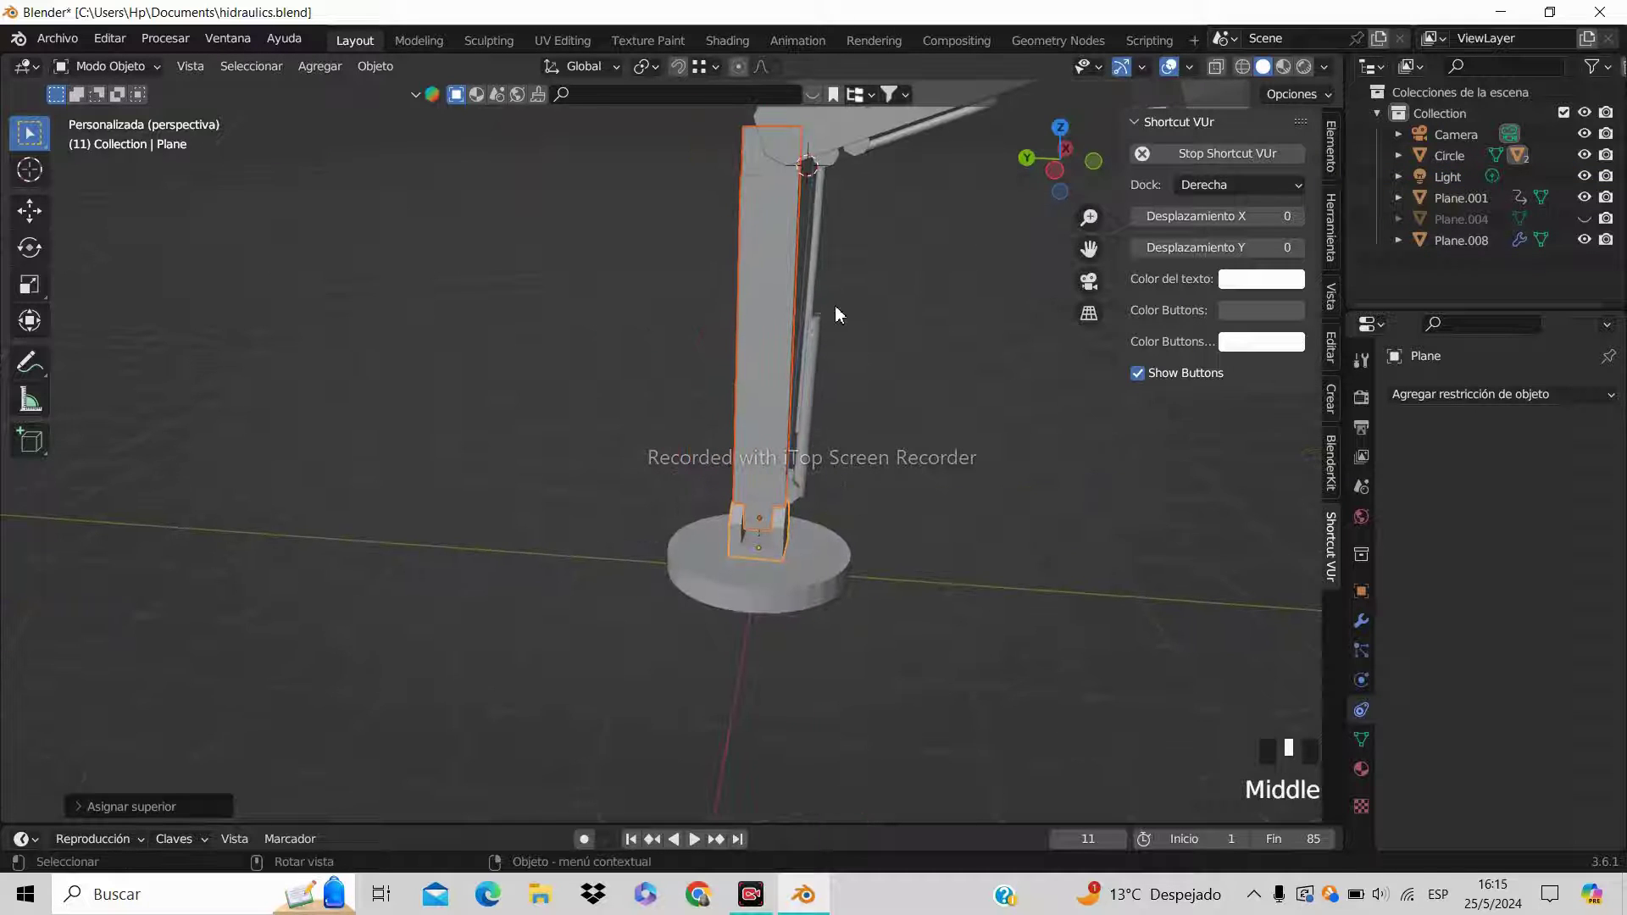
shift+middle_drag(914, 360, 646, 574)
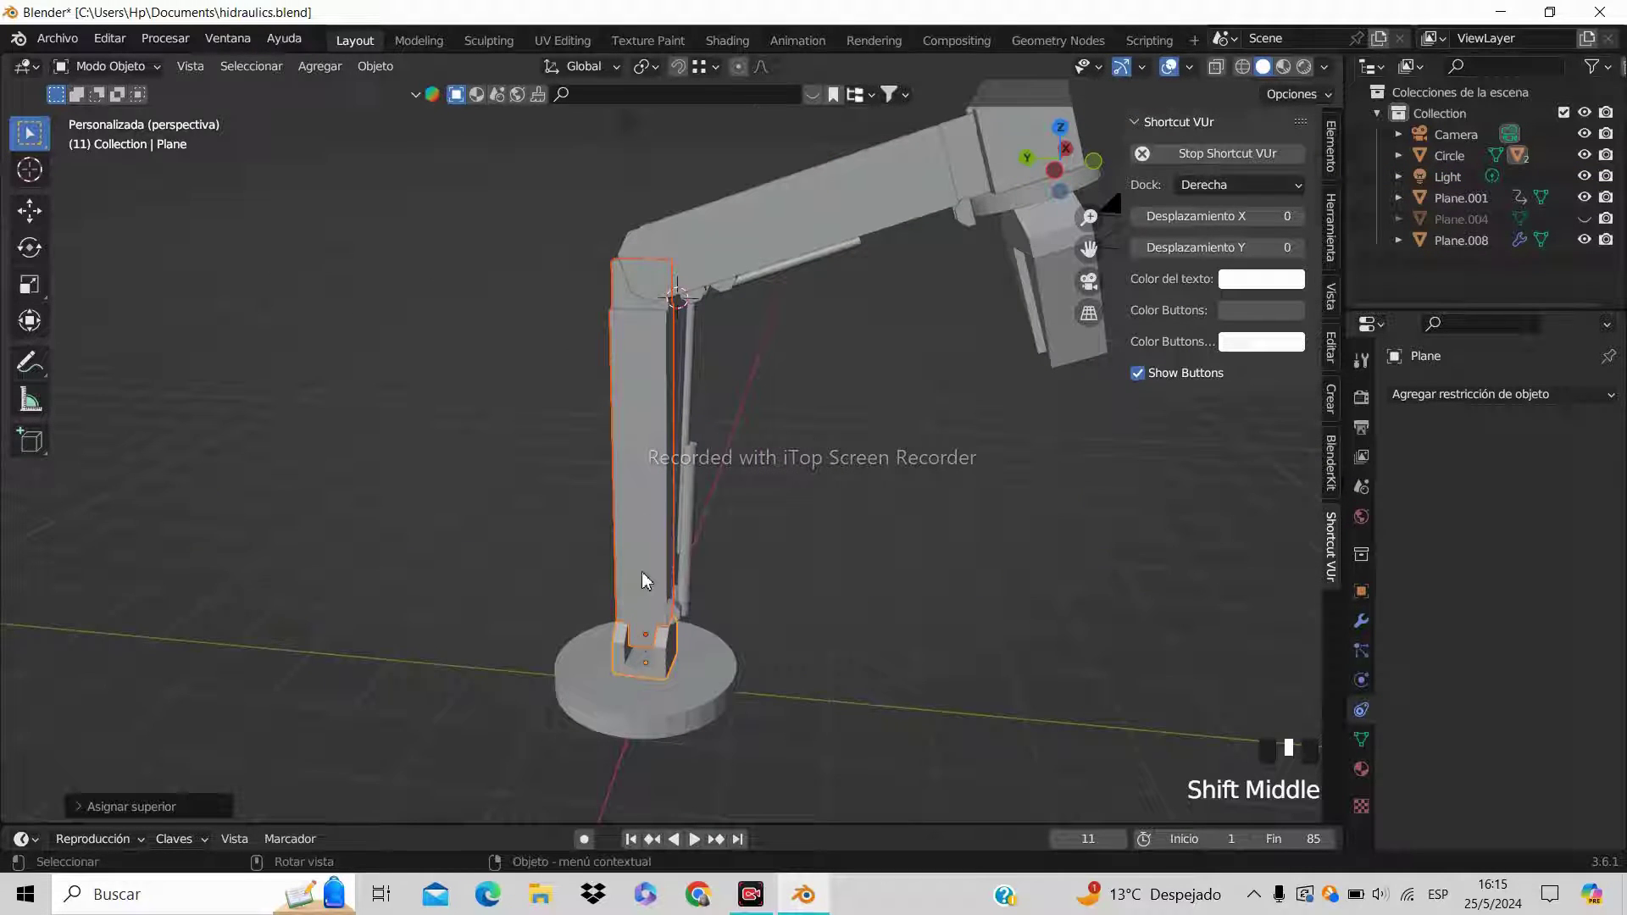
click(661, 669)
key(r)
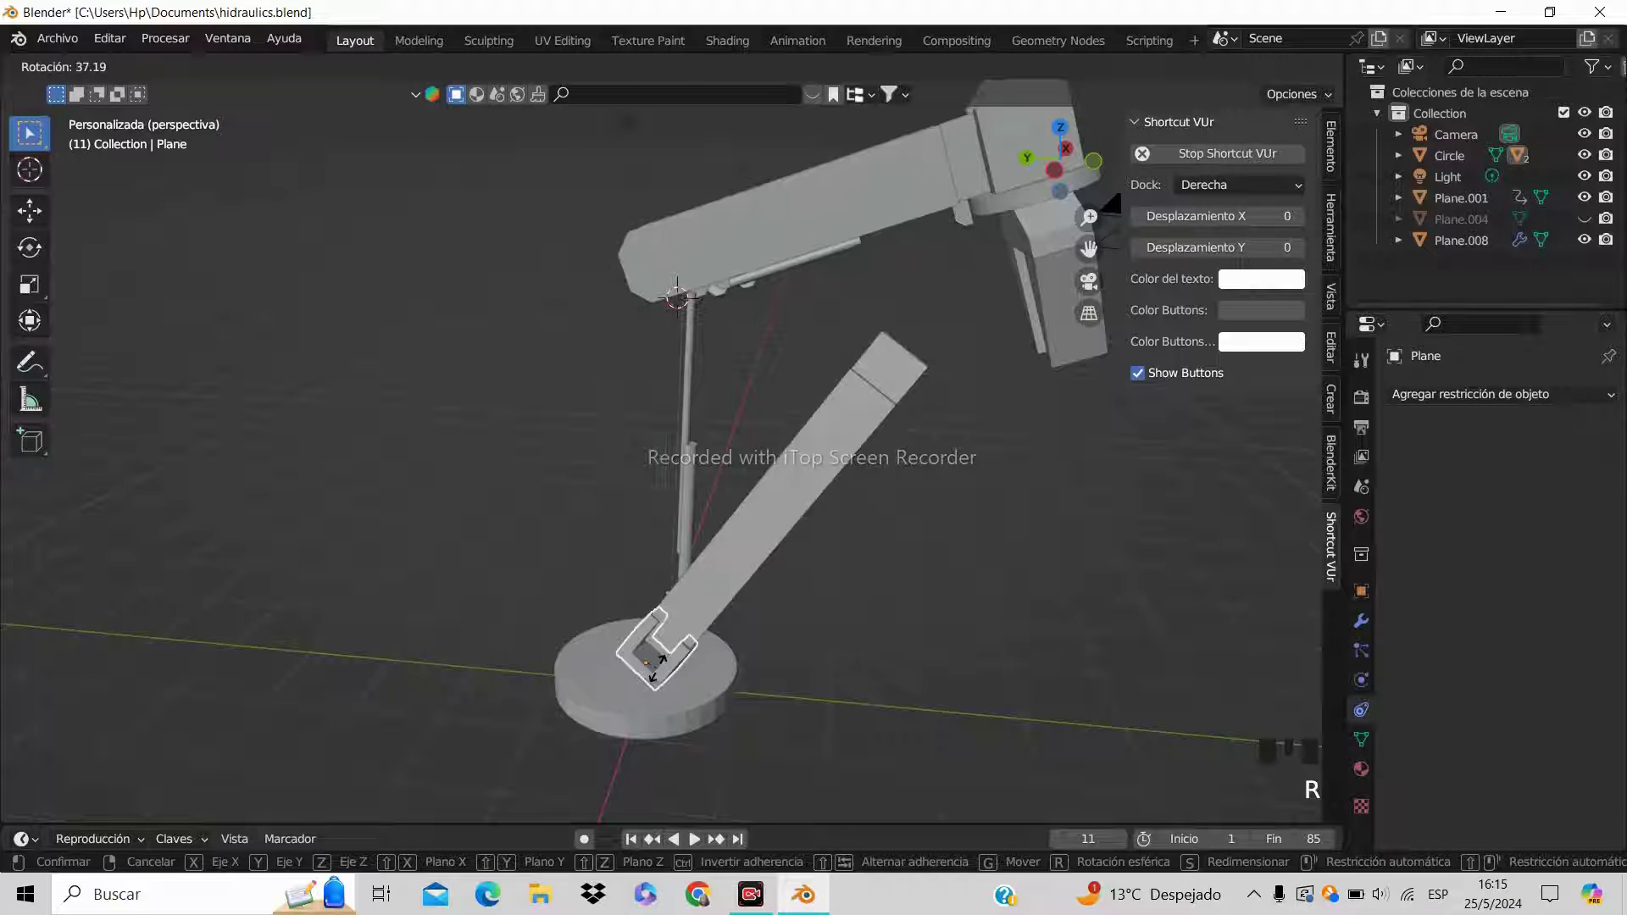
key(z)
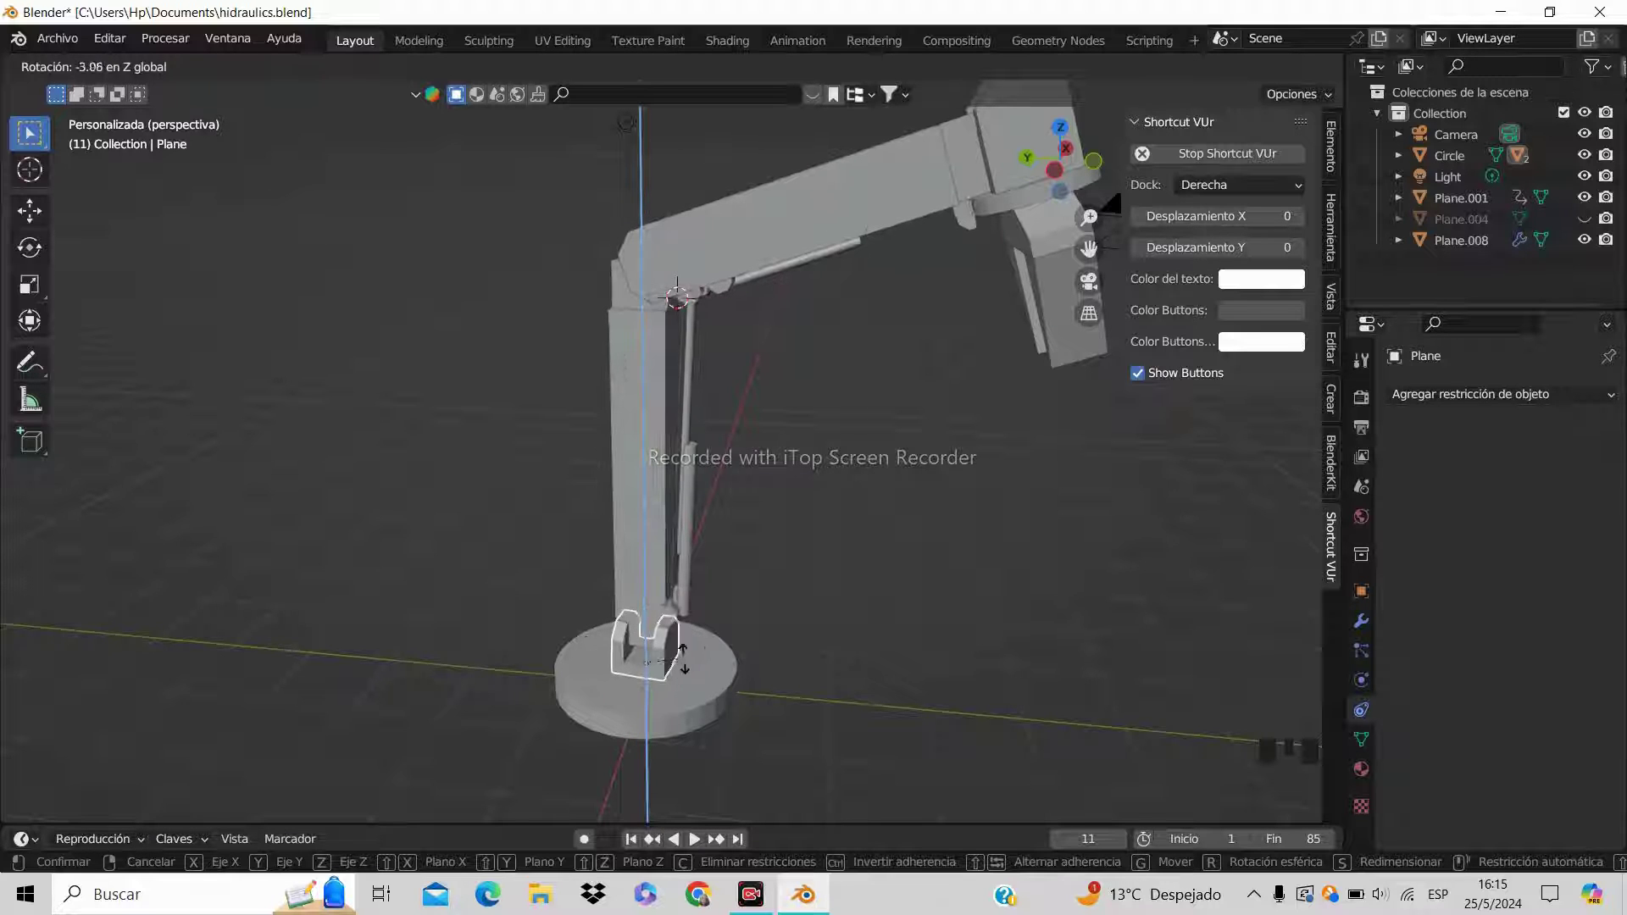
click(672, 674)
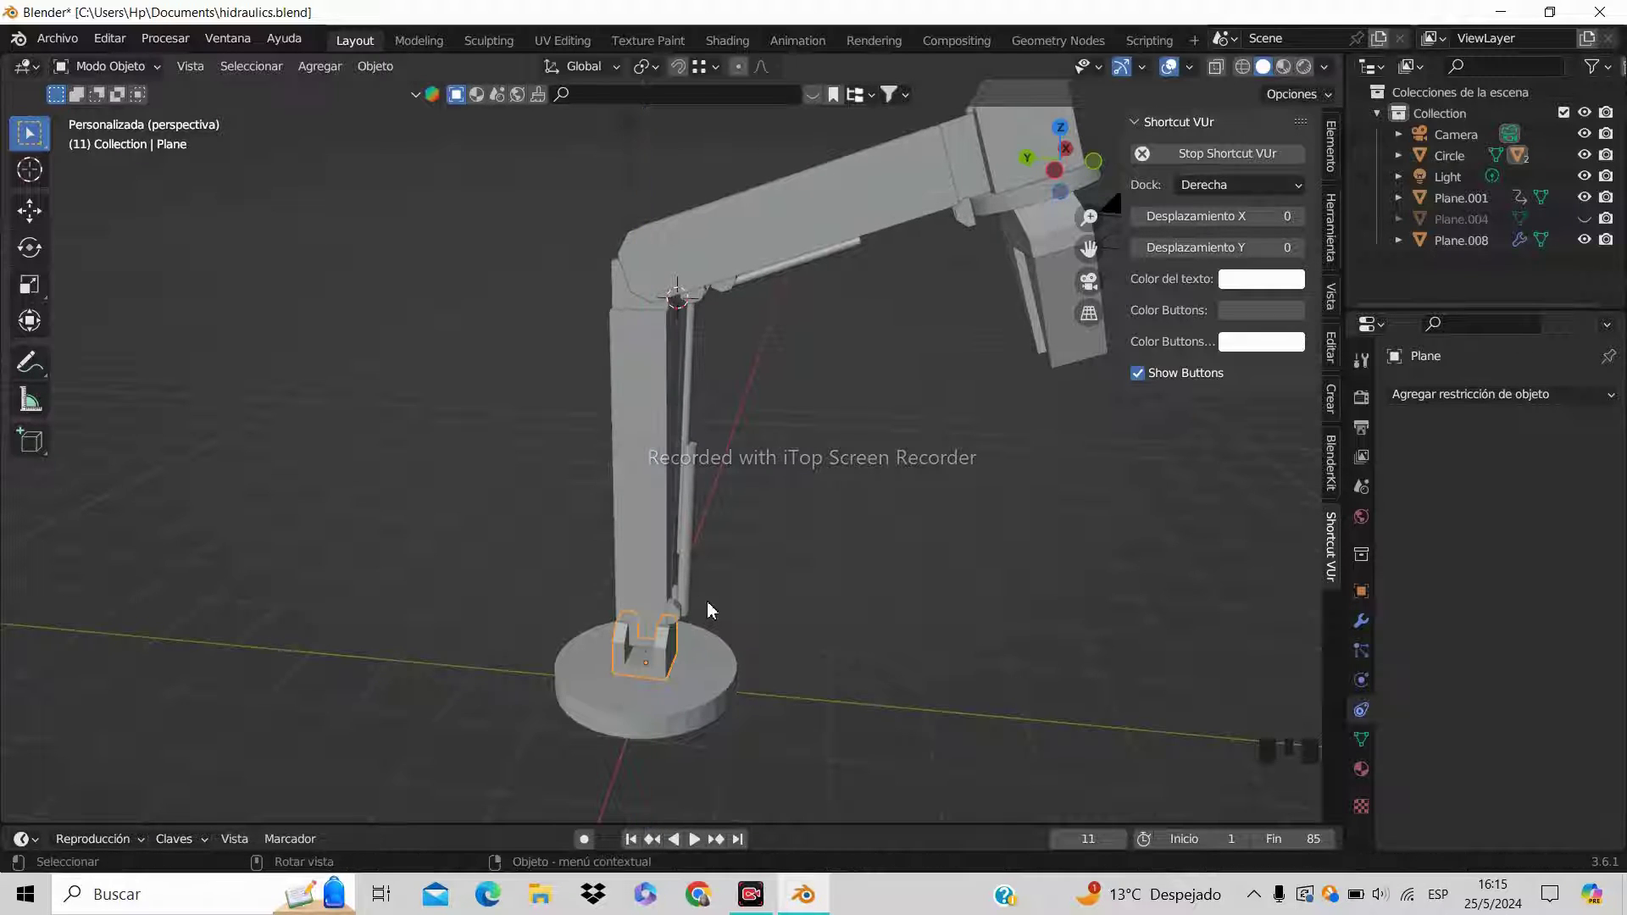
Parent the small cylinder mount at the foot of the vertical column to the column using the Objeto option
click(675, 606)
click(676, 612)
click(676, 612)
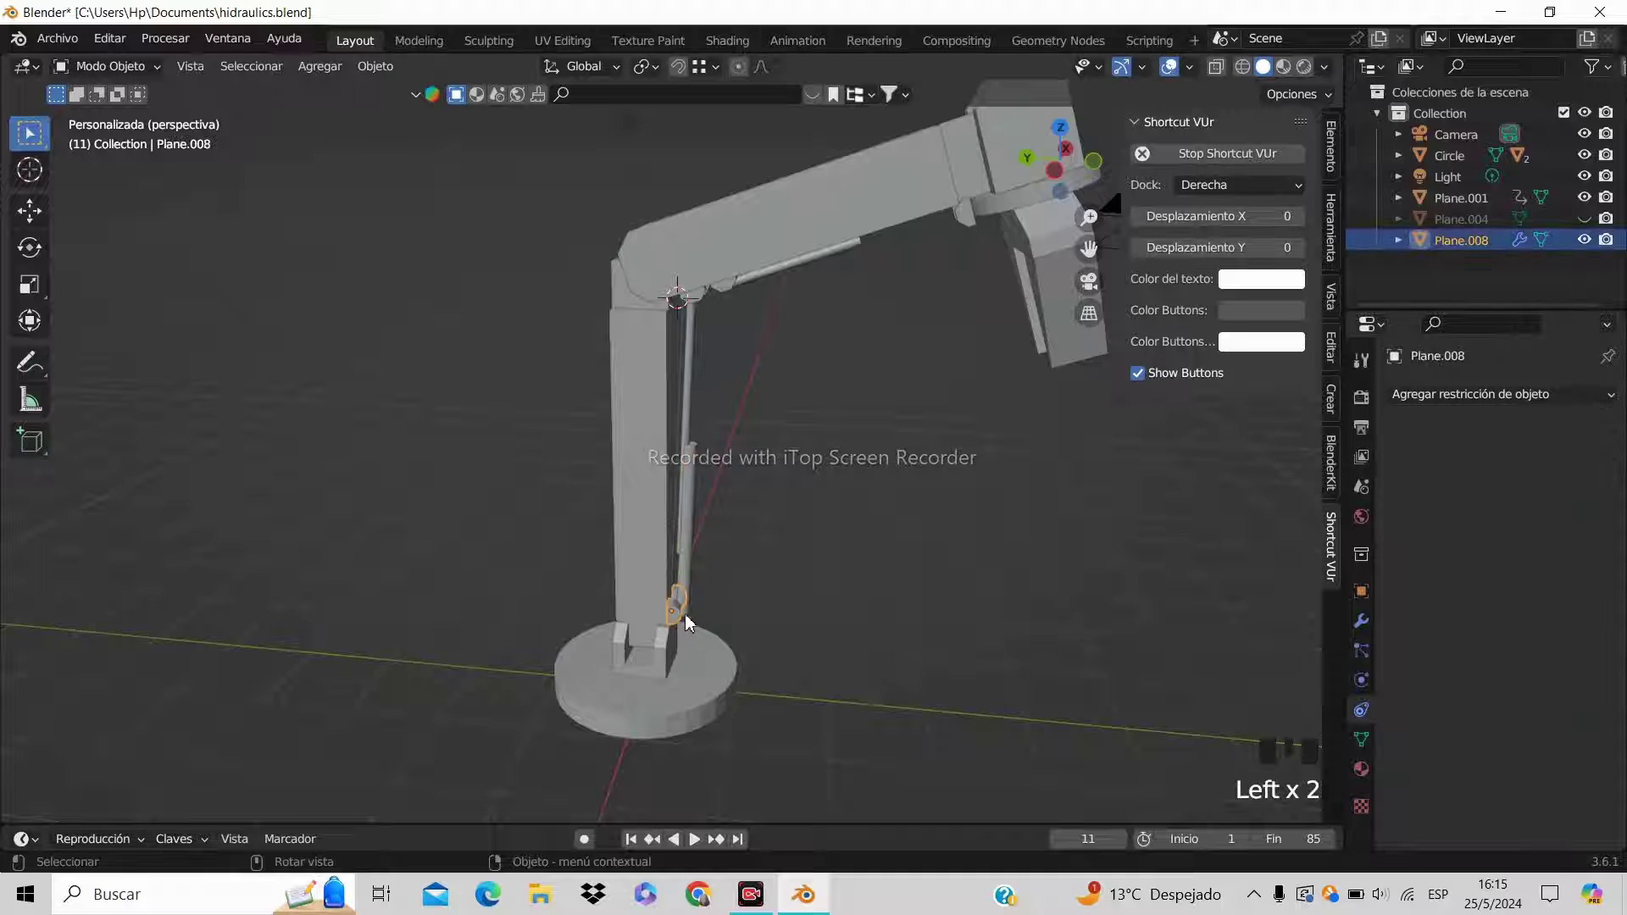
scroll(685, 613, up, 2)
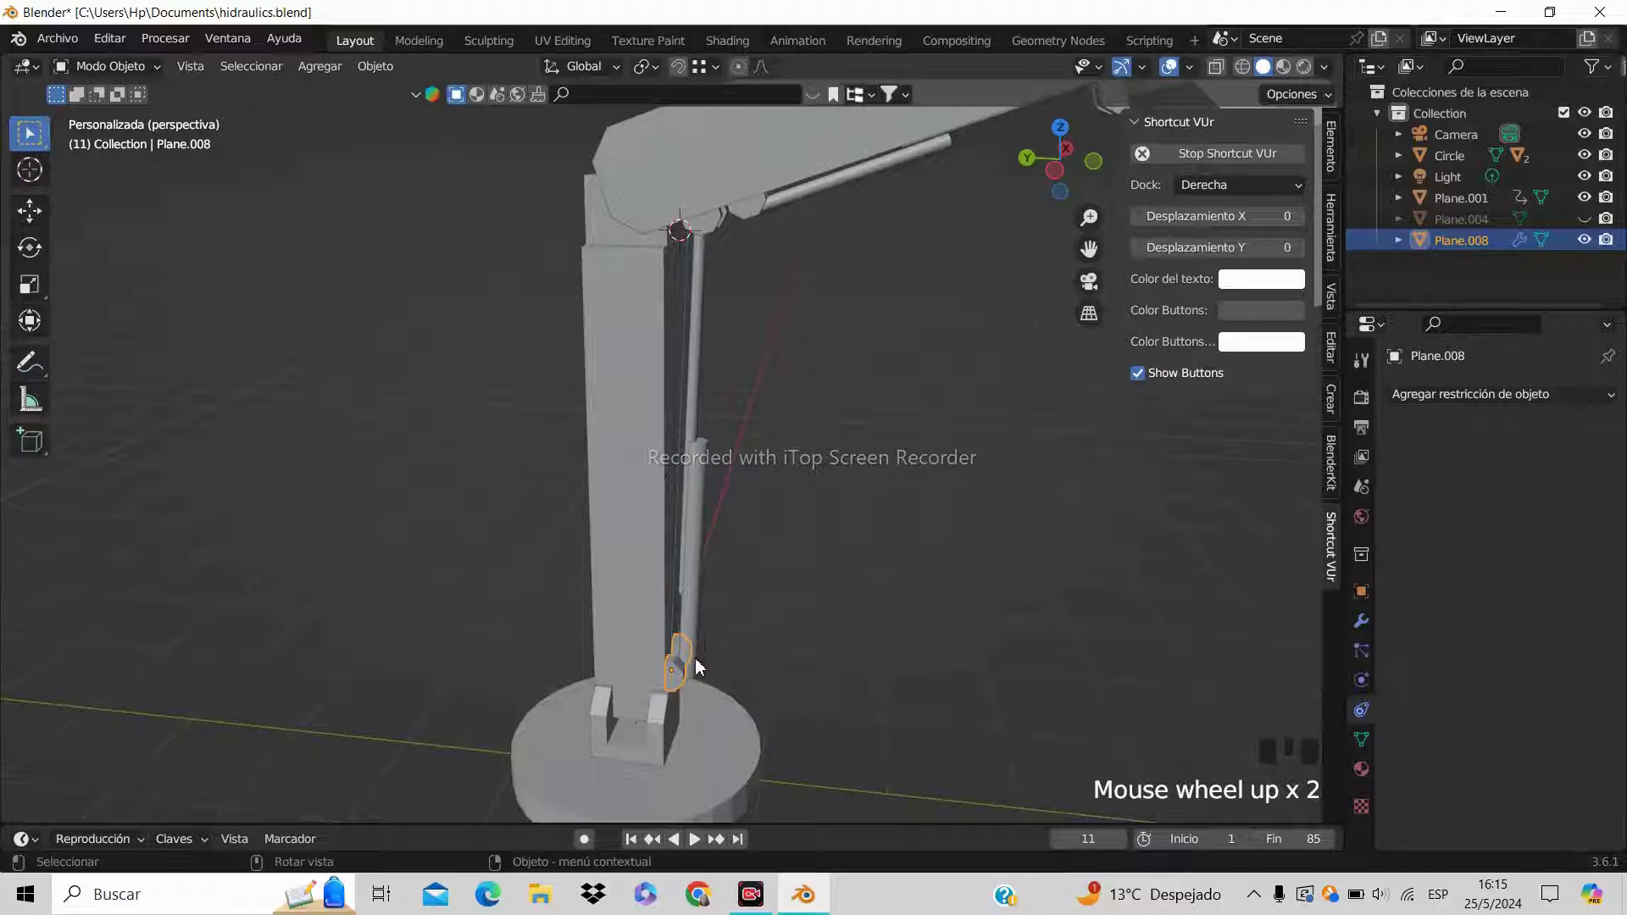
shift+click(586, 636)
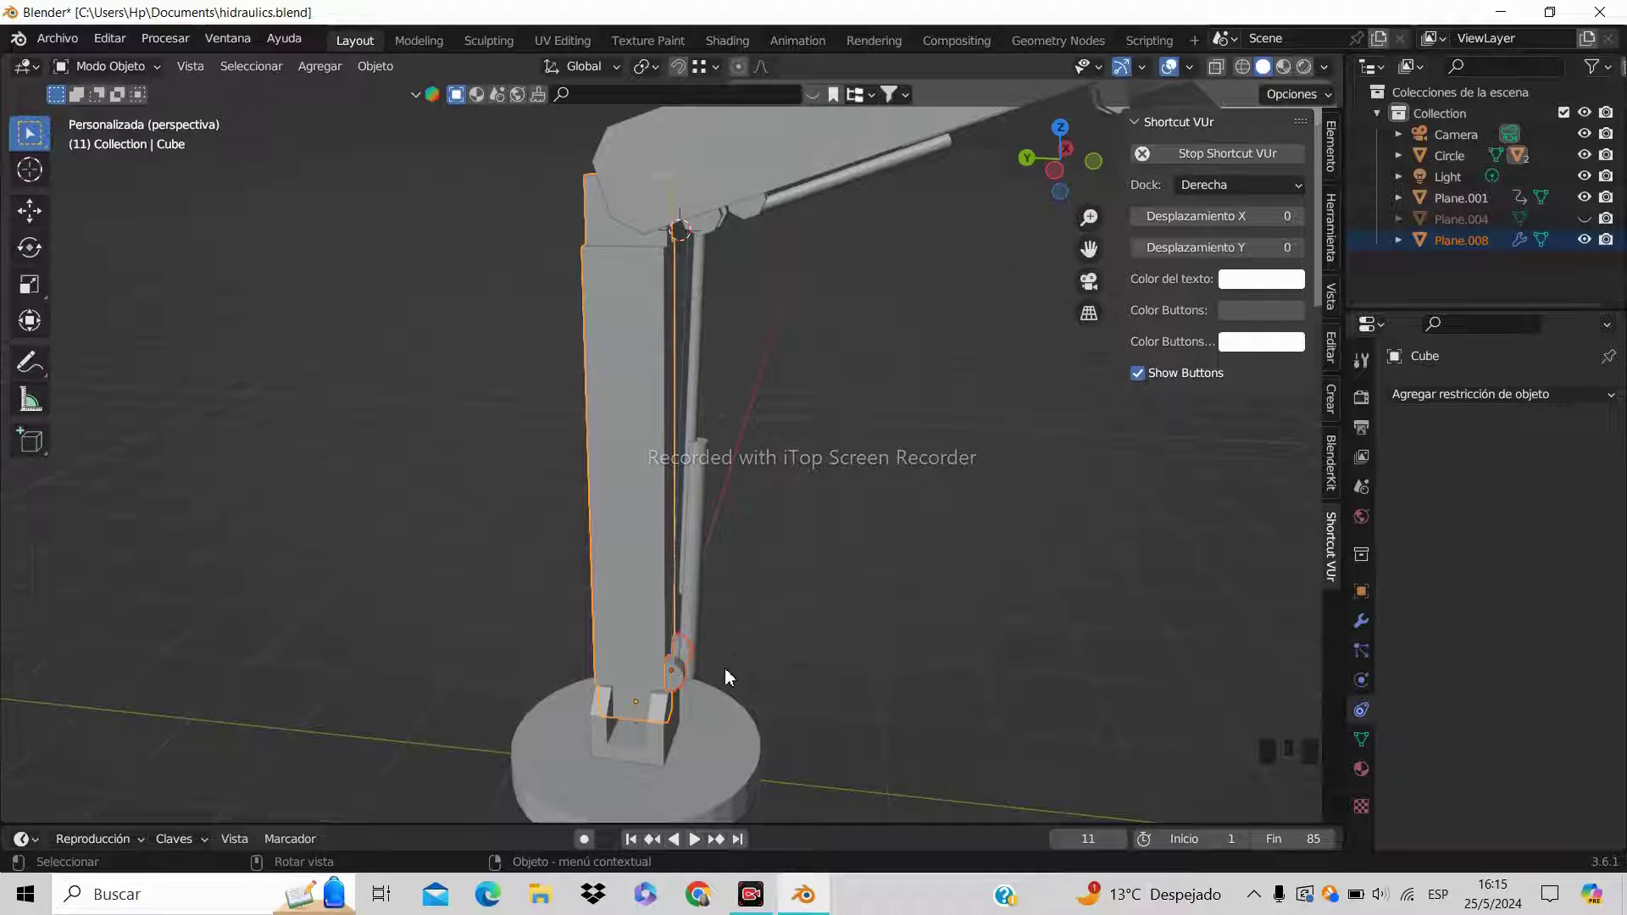
mouse_move(748, 675)
middle_down()
mouse_move(679, 664)
mouse_move(737, 679)
mouse_move(553, 682)
mouse_move(730, 700)
middle_up()
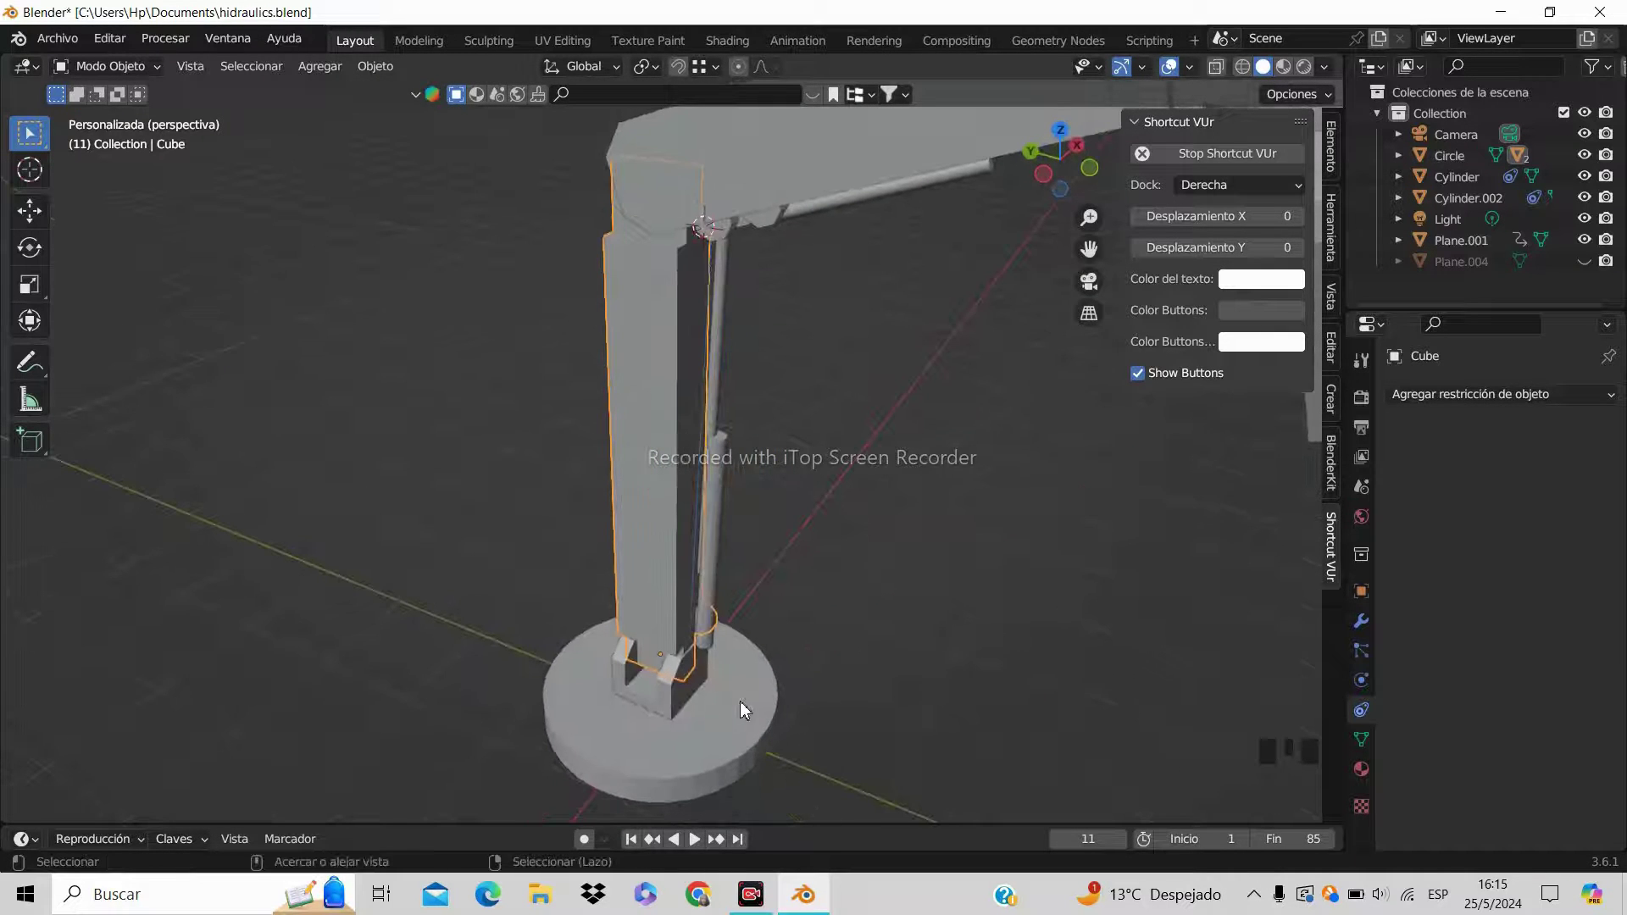
key(ctrl+z)
click(692, 651)
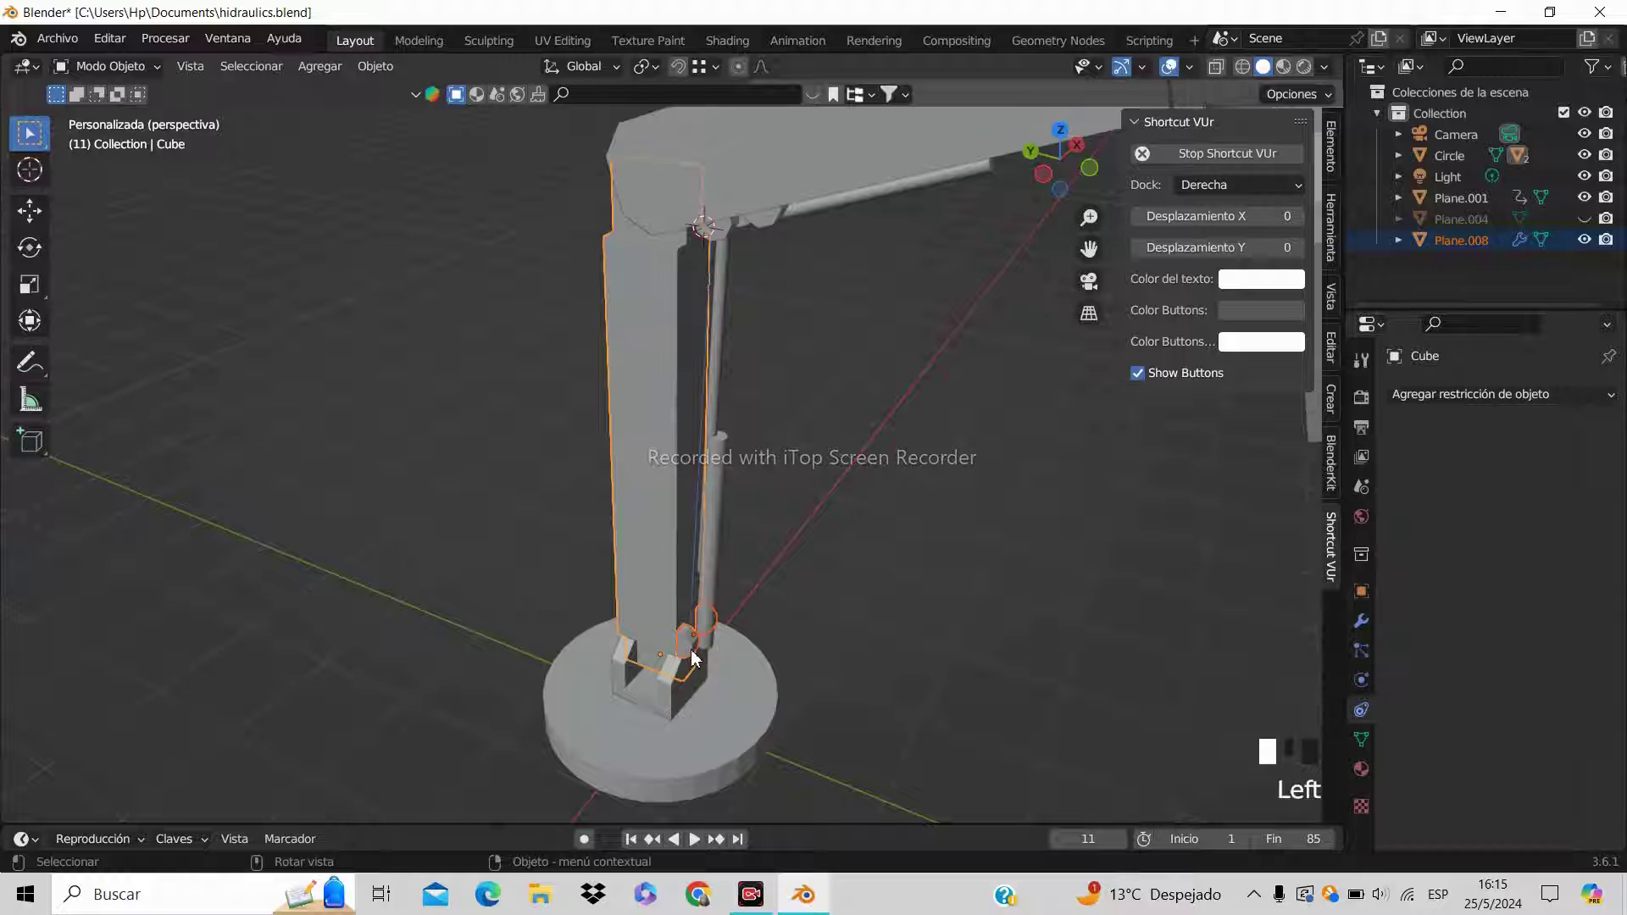
shift+click(639, 588)
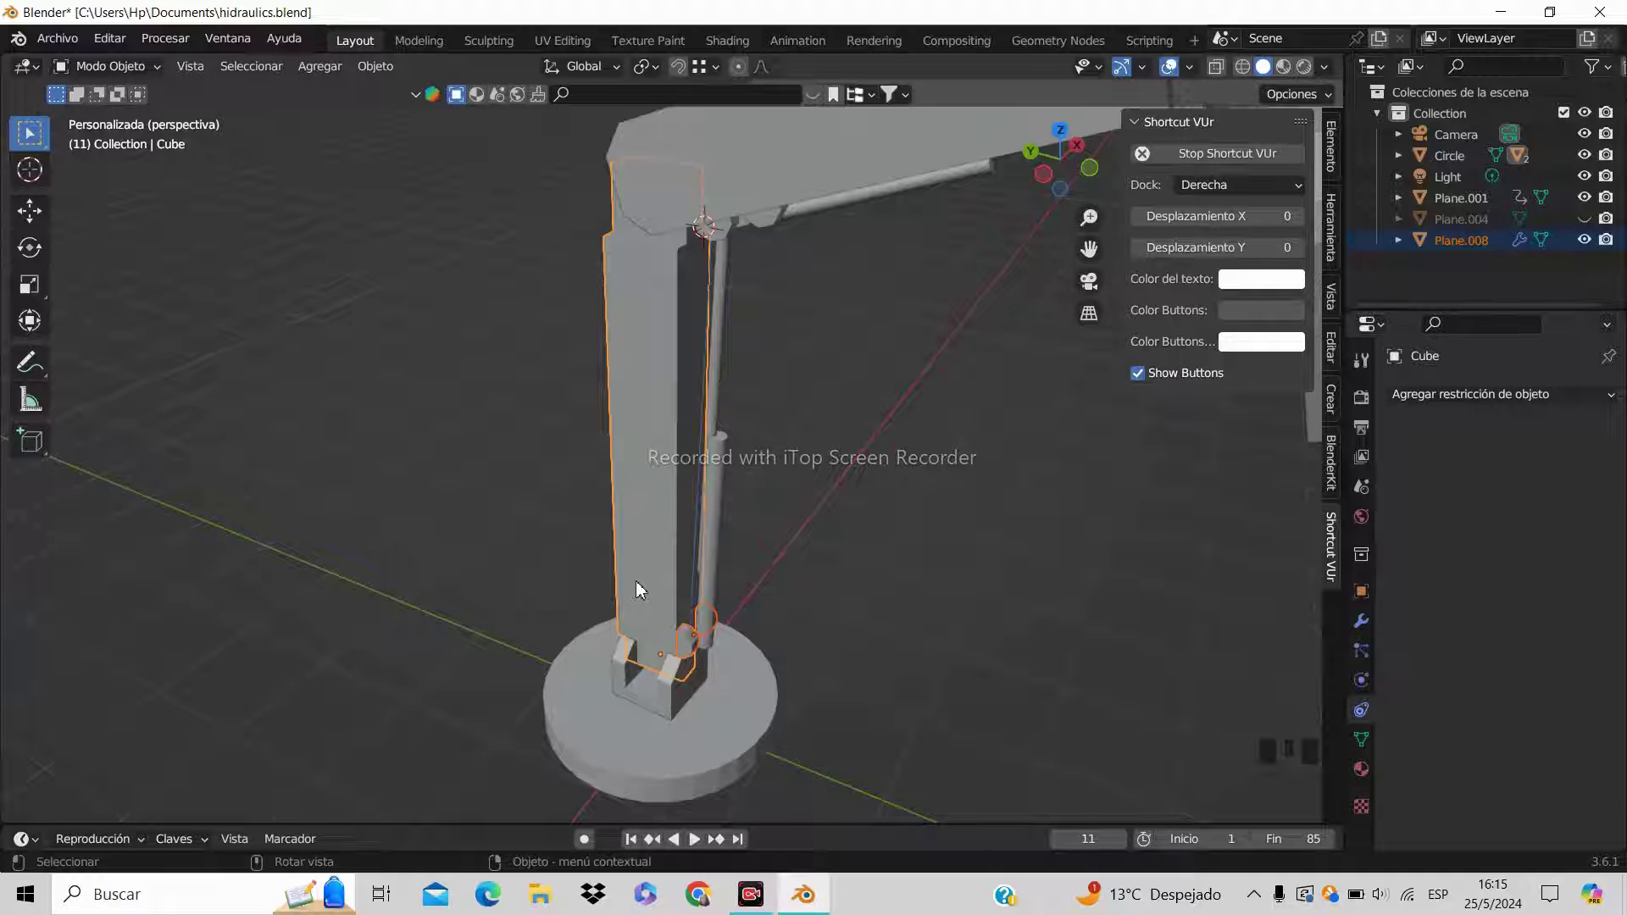
key(ctrl+p)
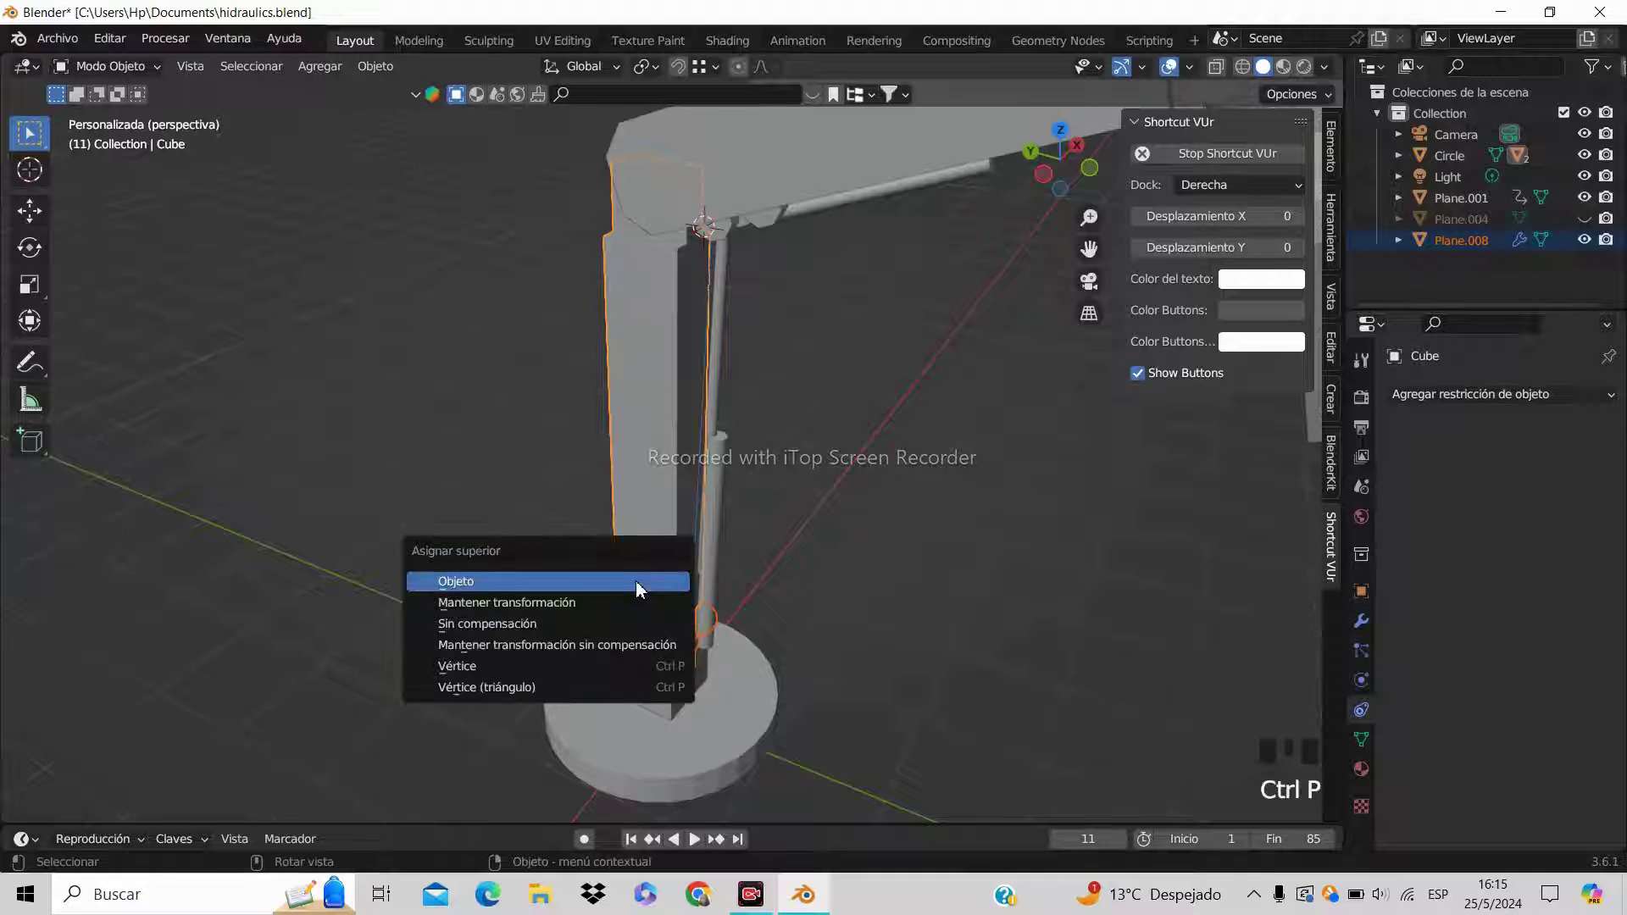
click(635, 581)
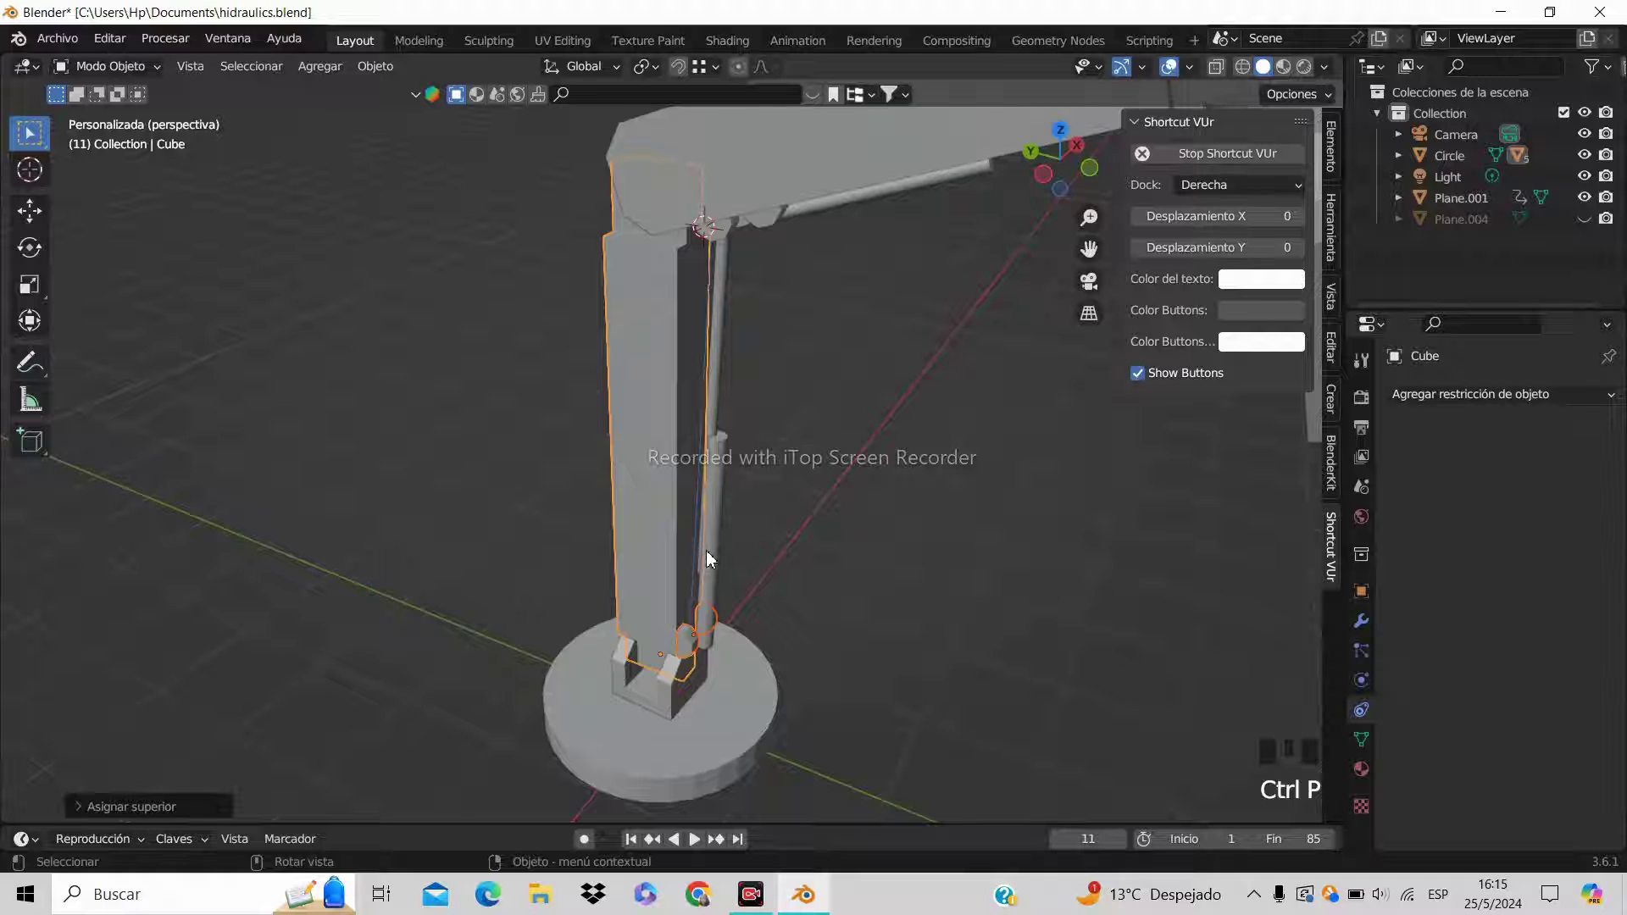
Parent the lower hydraulic cylinder tube to the small mount at the foot of the vertical column
click(707, 555)
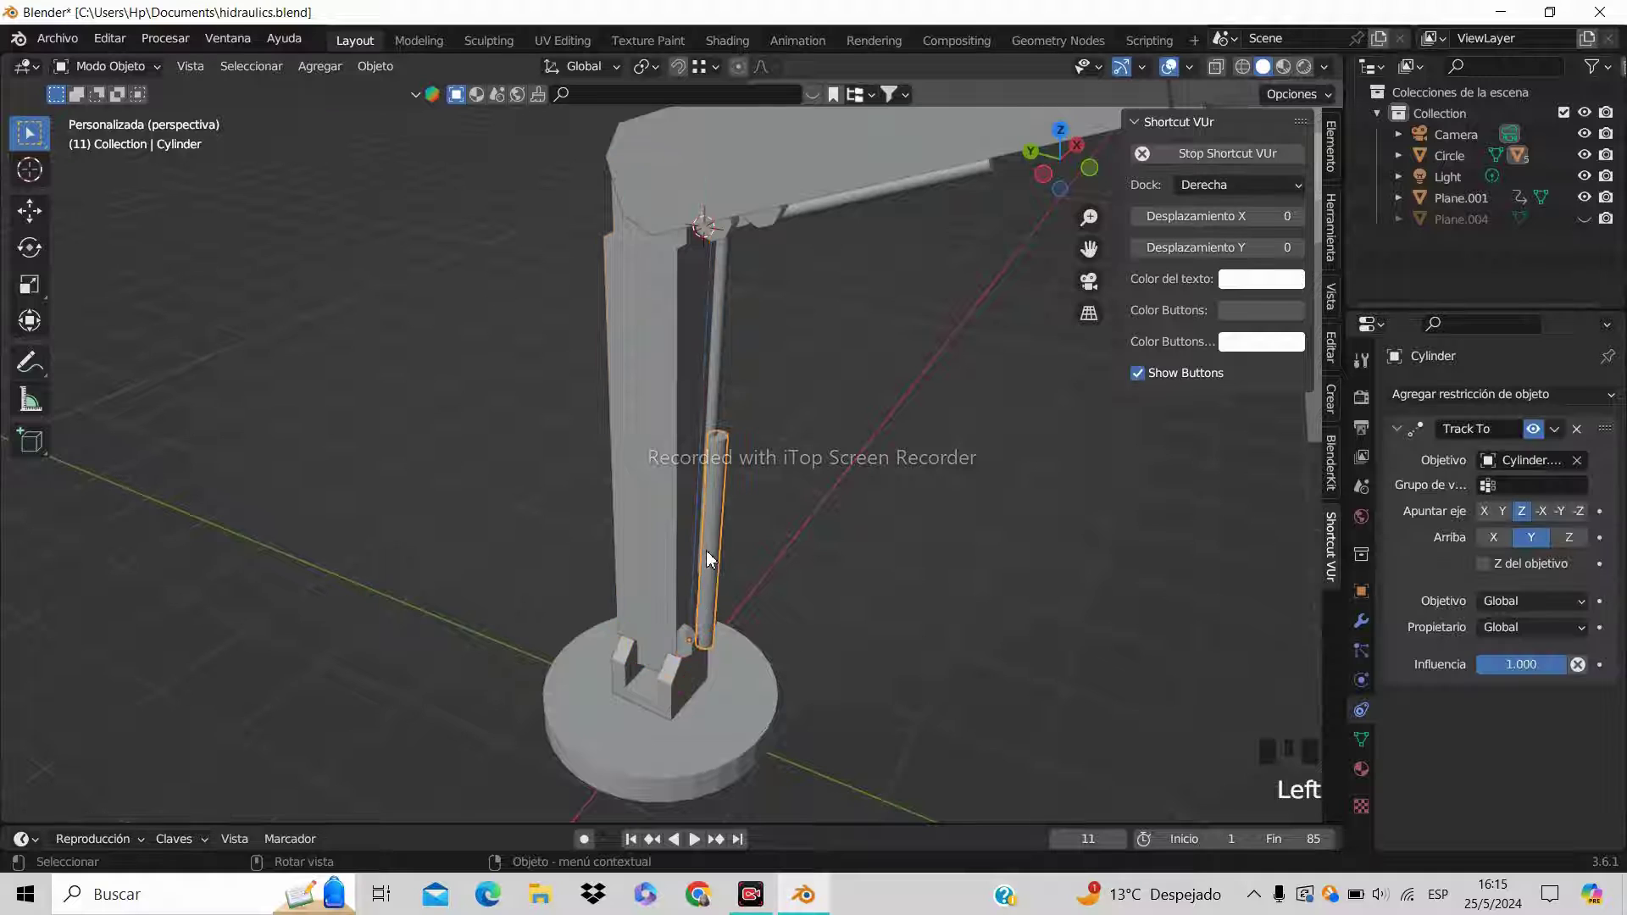
shift+click(692, 650)
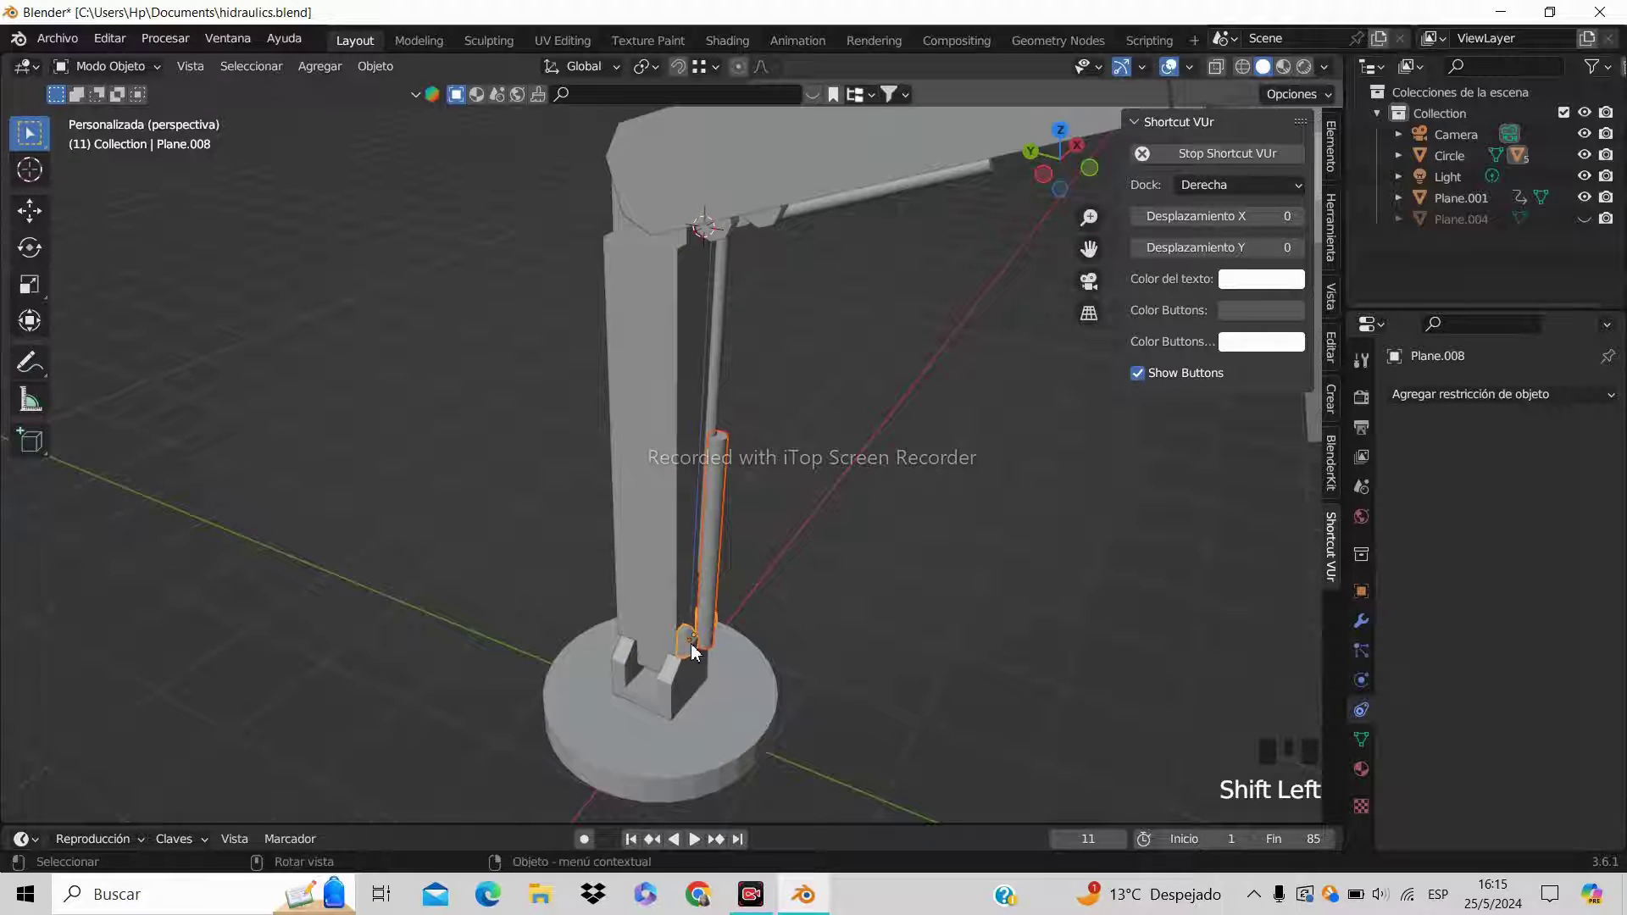
key(ctrl+p)
click(691, 650)
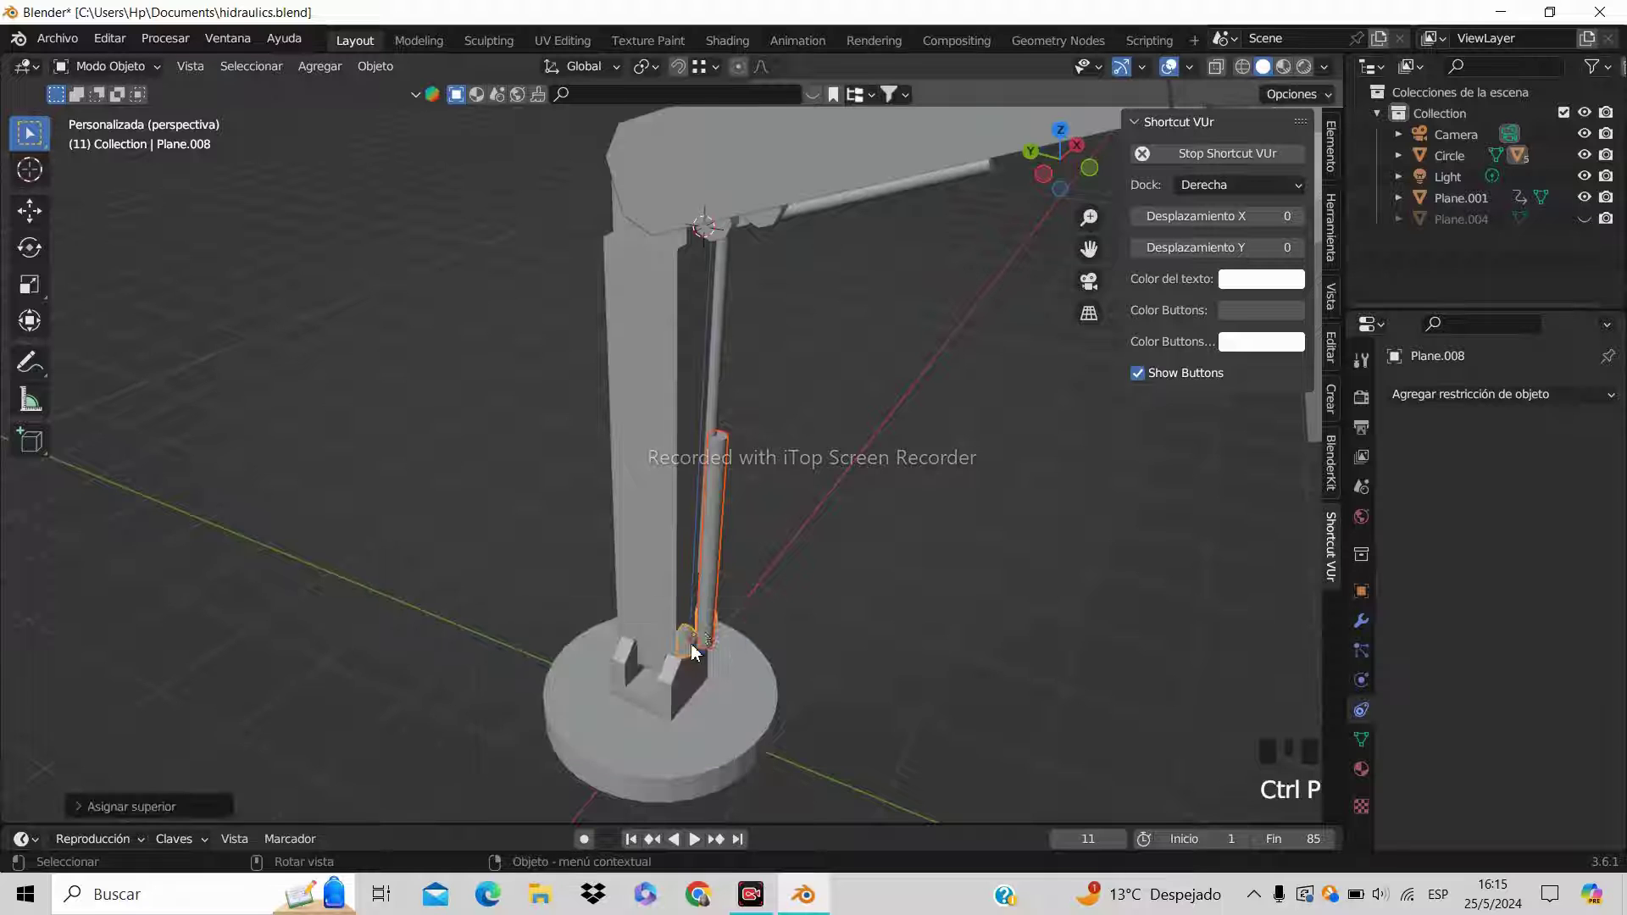
Open the upper arm with the forked end (Plane.001) for mesh editing in Modo Edición
middle_drag(781, 399, 881, 401)
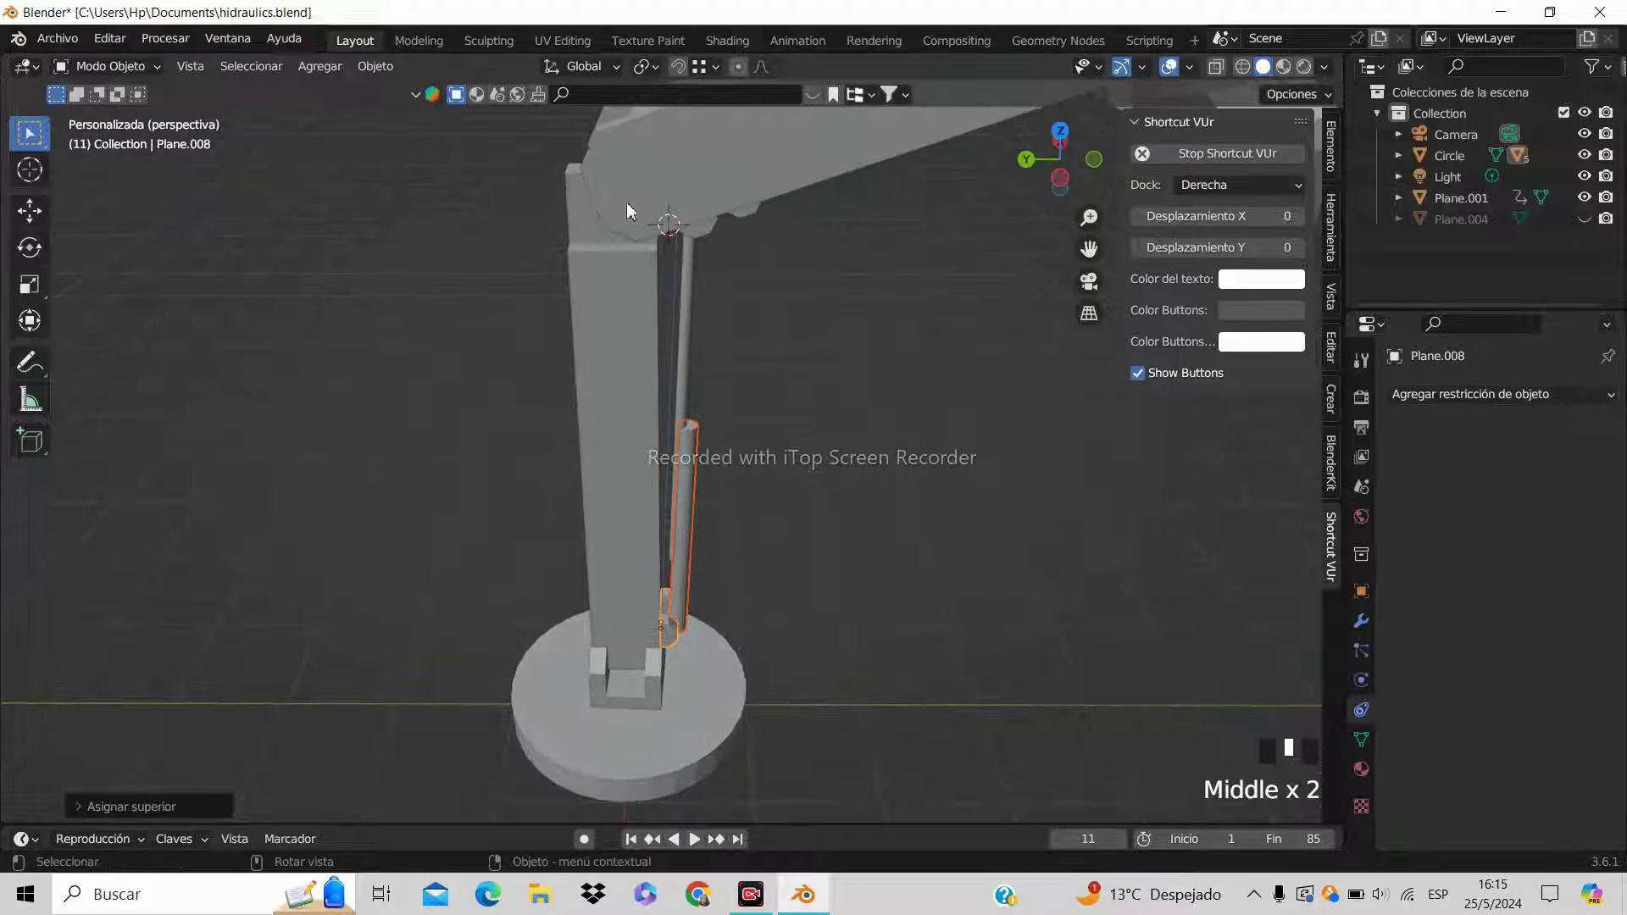
scroll(701, 471, down, 2)
middle_drag(702, 471, 1090, 429)
scroll(958, 435, up, 2)
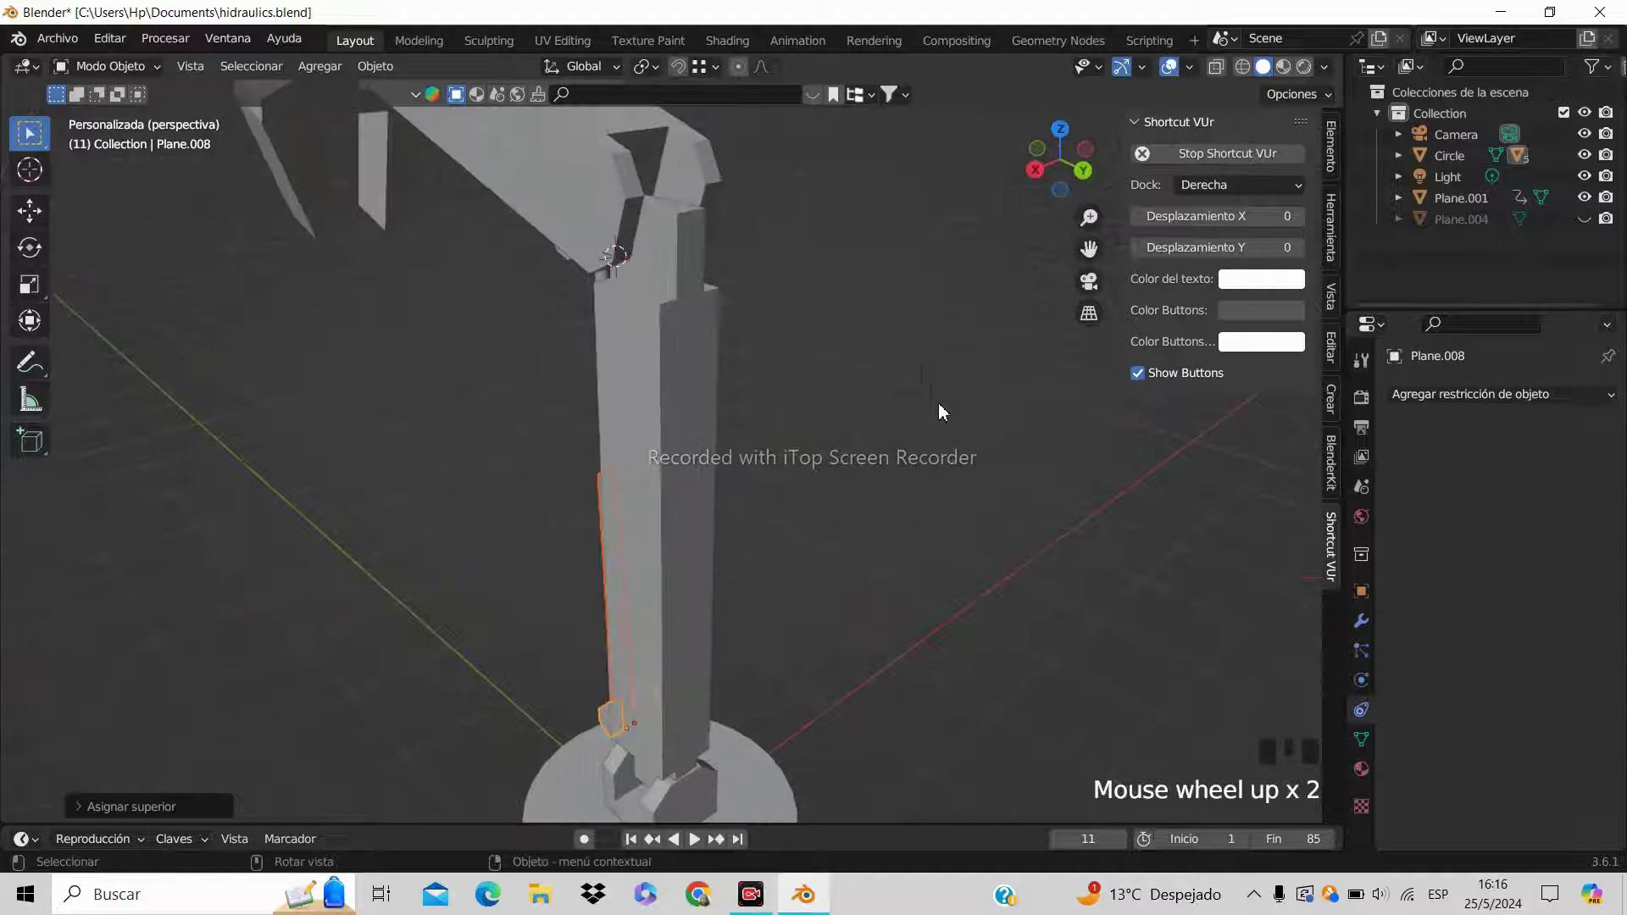
middle_drag(939, 407, 861, 452)
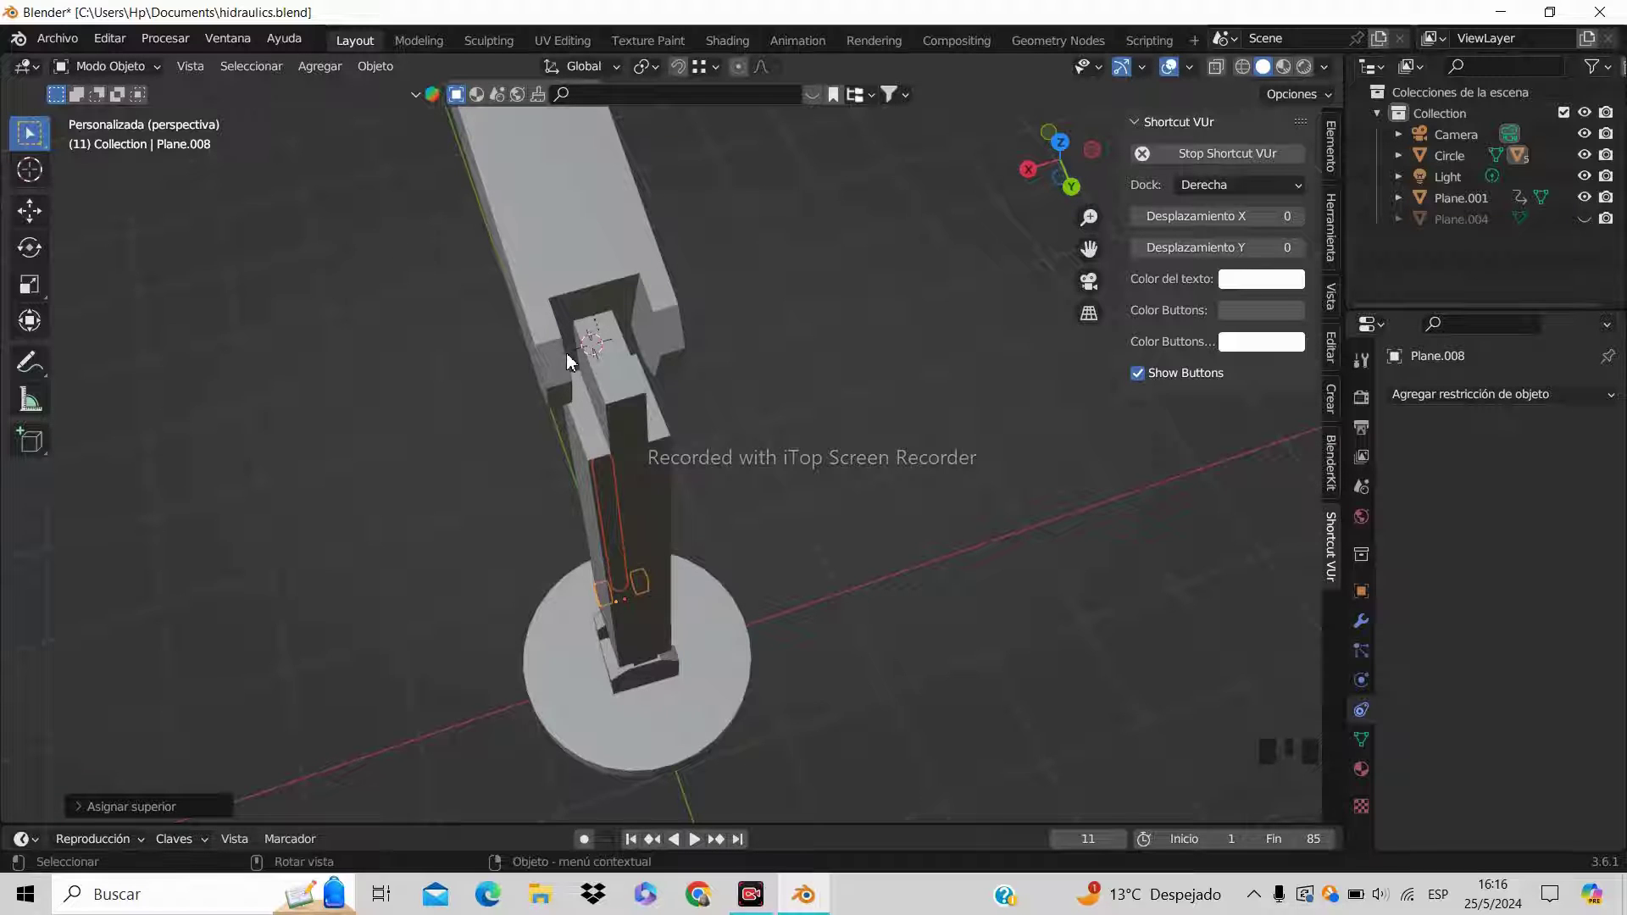
click(609, 348)
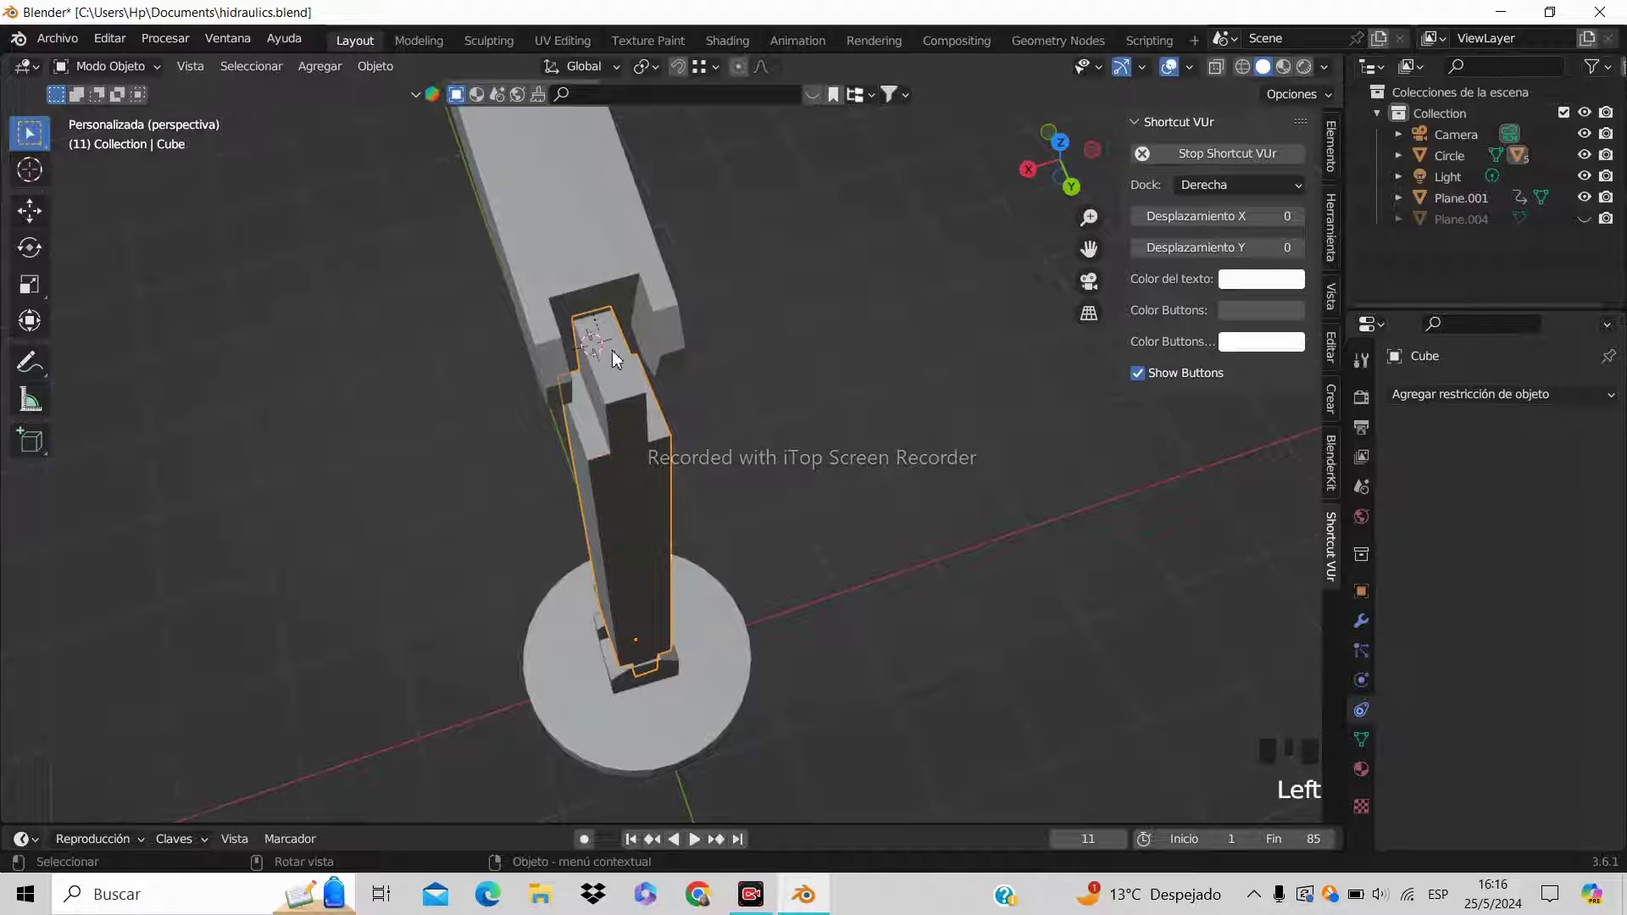
click(123, 61)
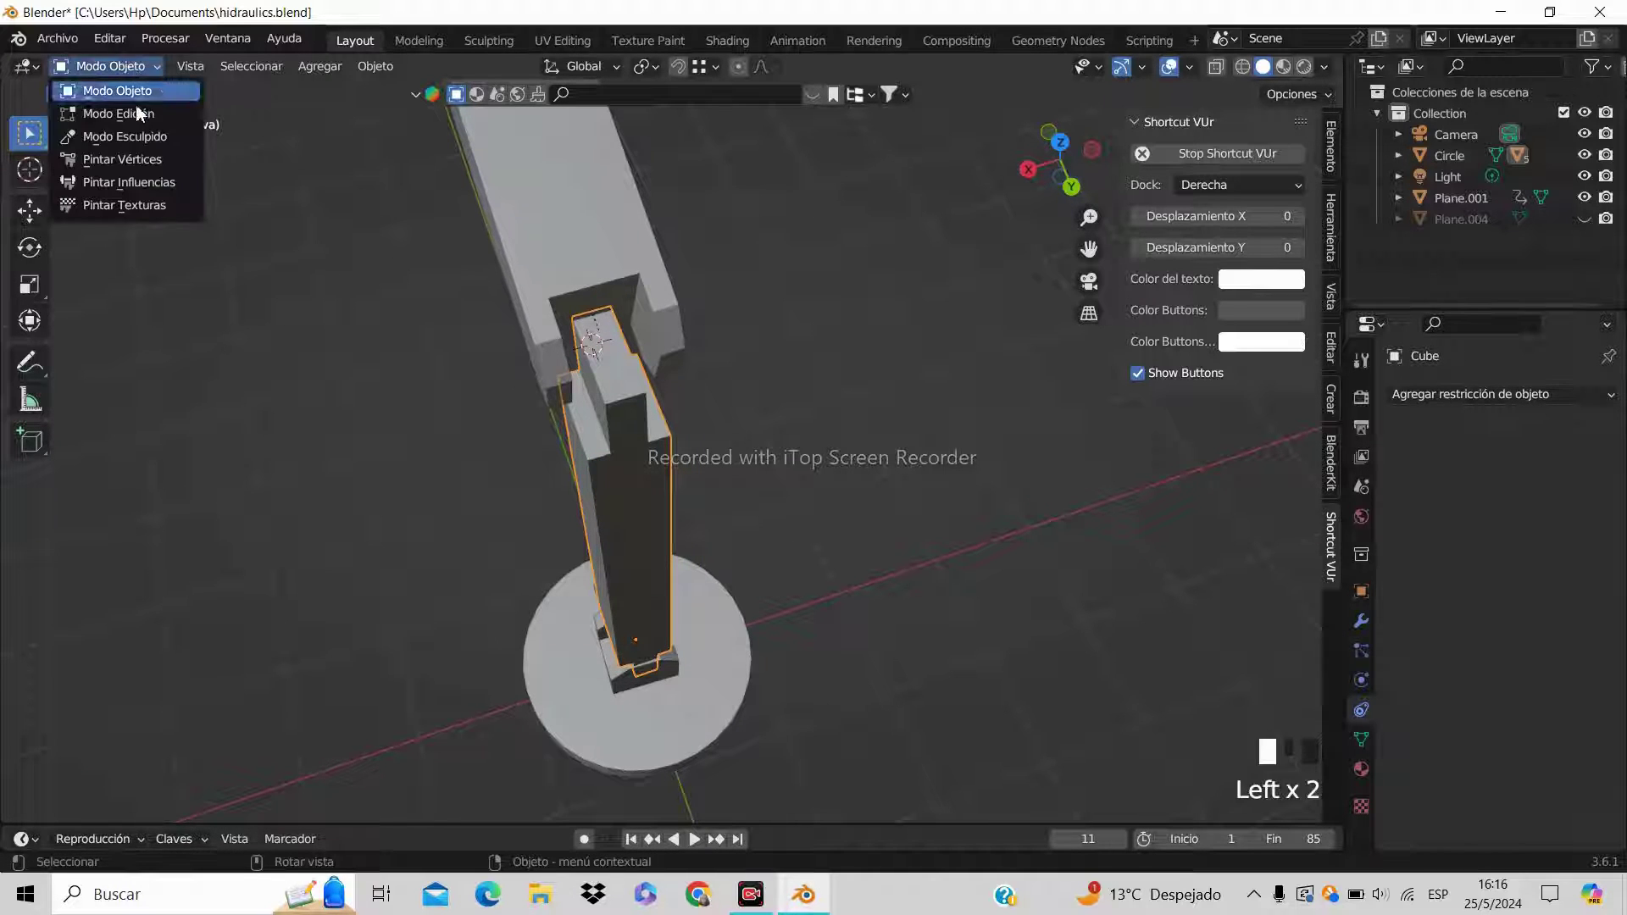
click(566, 251)
drag(104, 67, 132, 115)
middle_drag(651, 364, 373, 138)
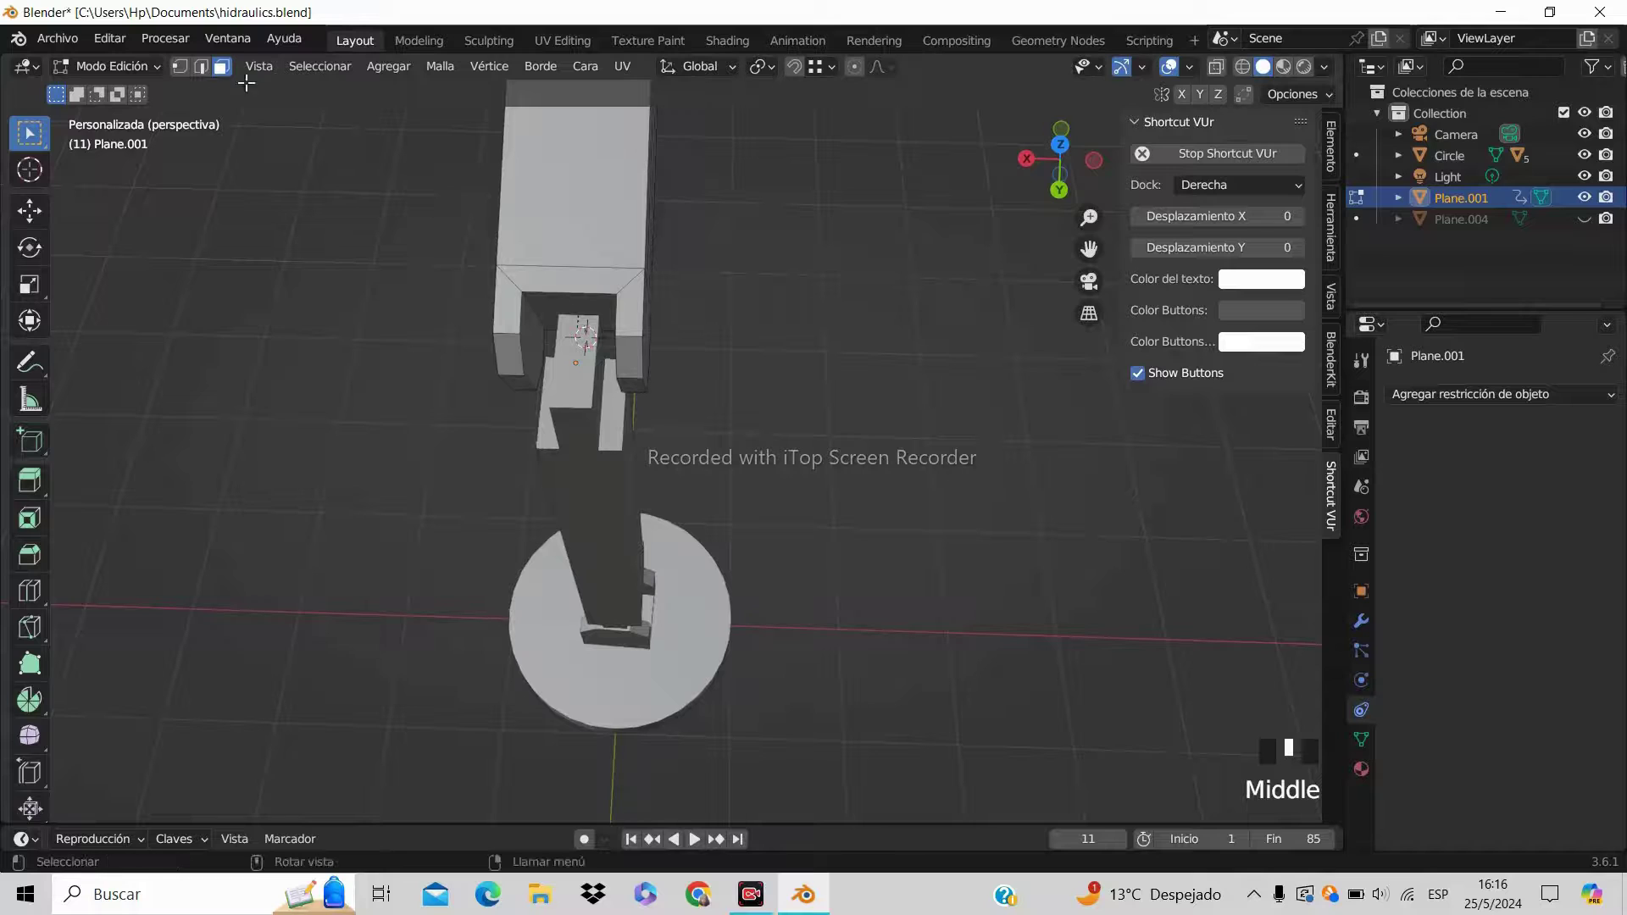
Select the two inner side faces of the upper arm's fork
click(538, 360)
middle_drag(598, 376, 668, 393)
shift+click(640, 370)
middle_click(668, 392)
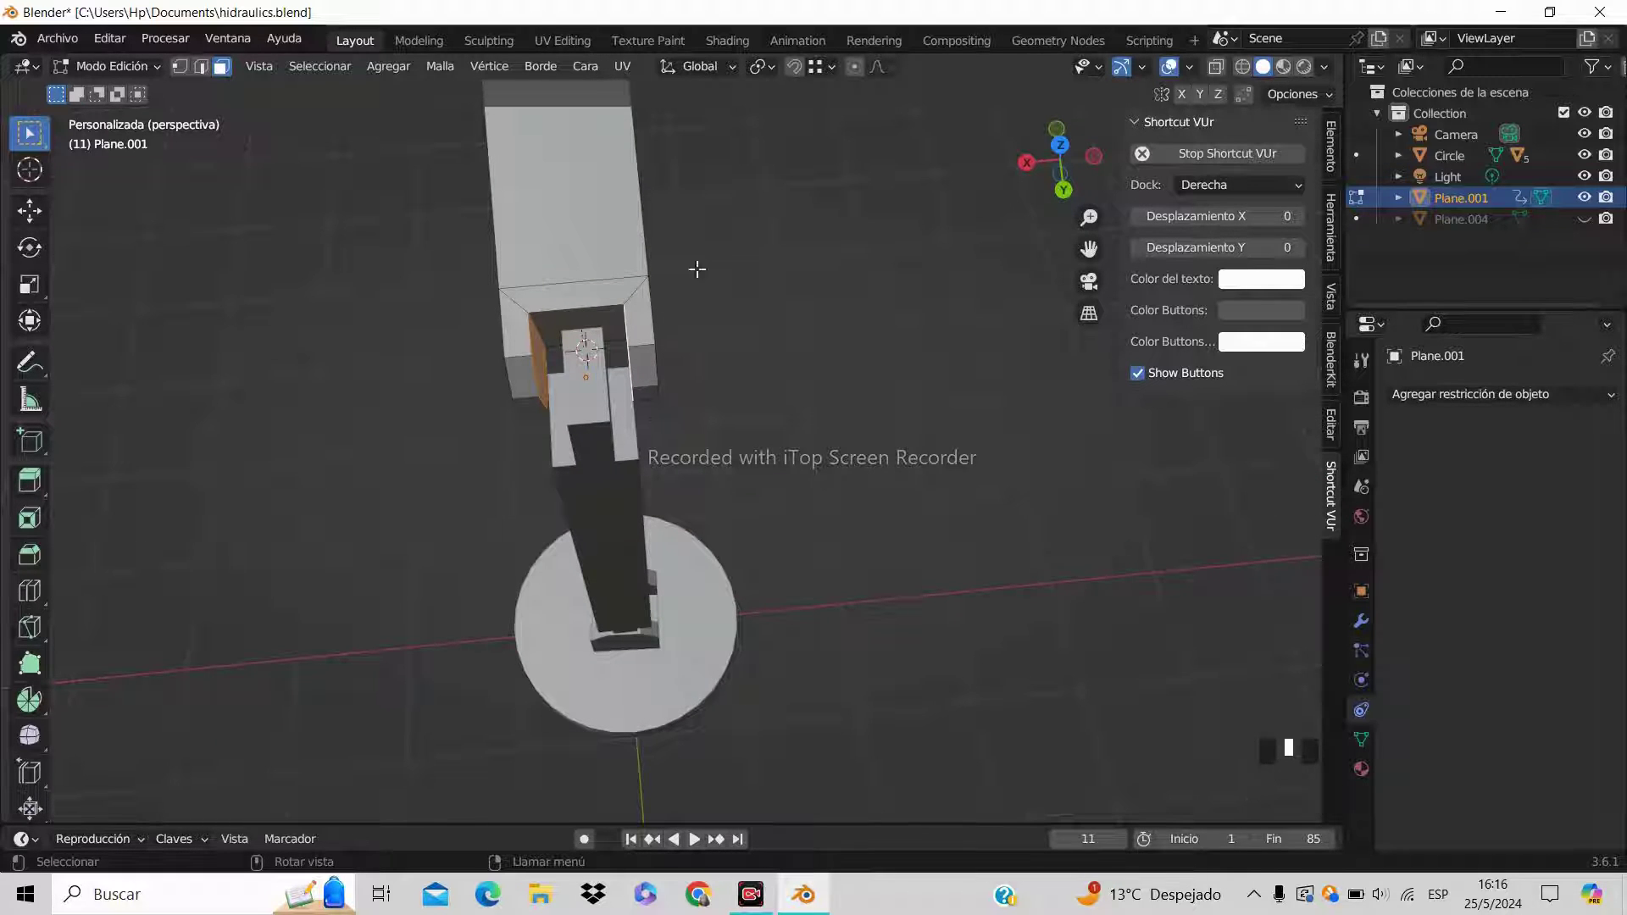
click(722, 66)
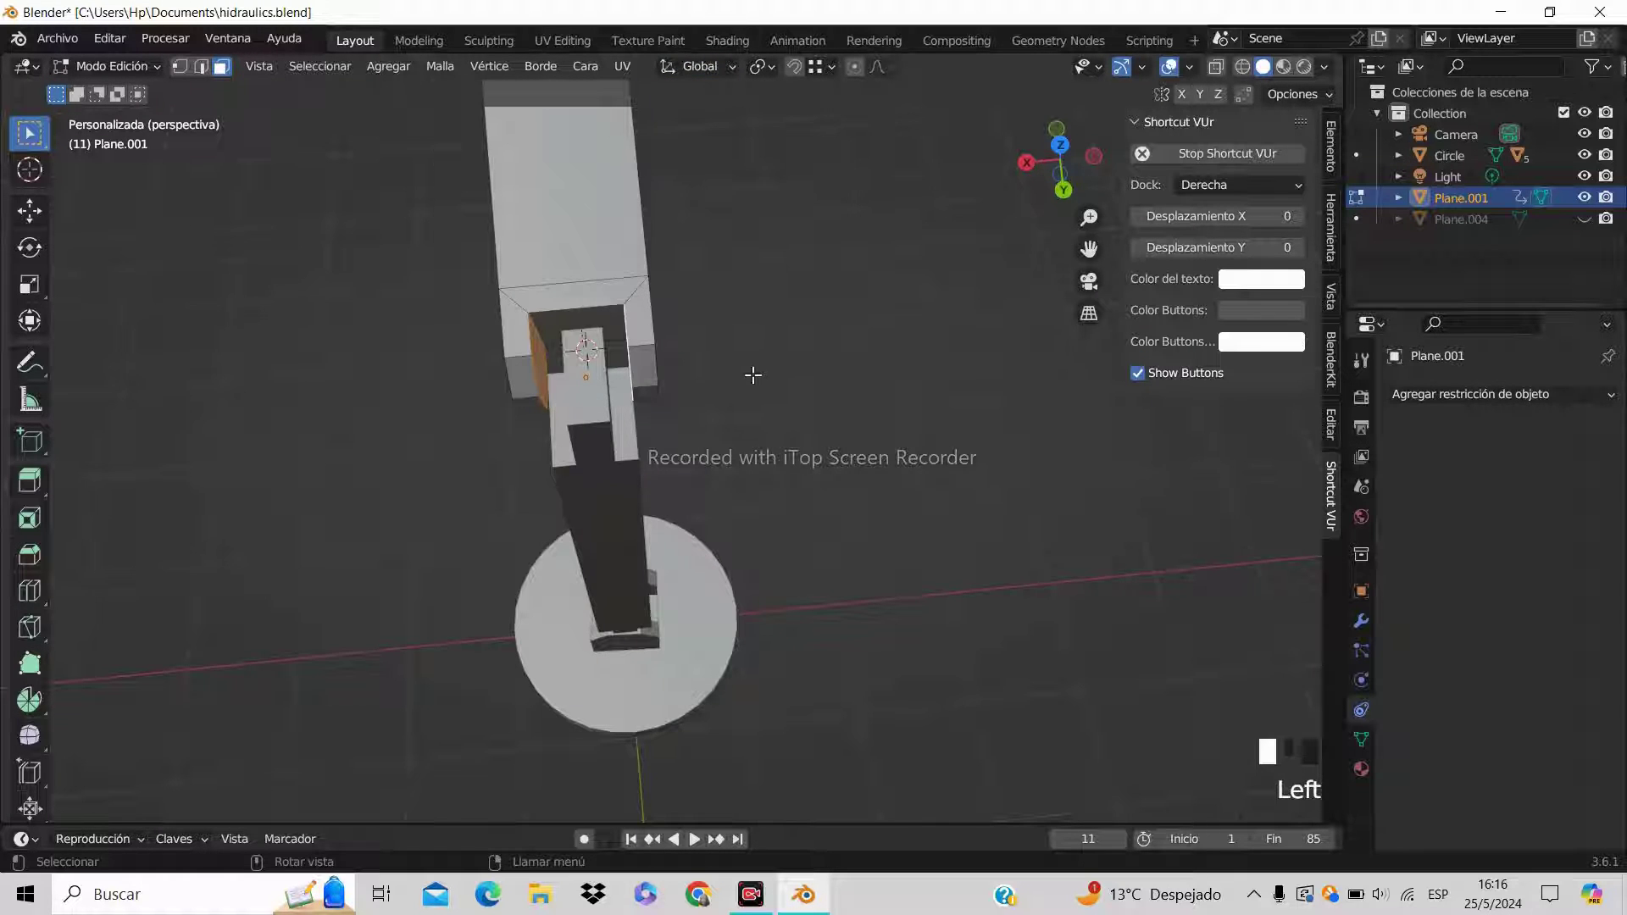
middle_drag(753, 375, 857, 353)
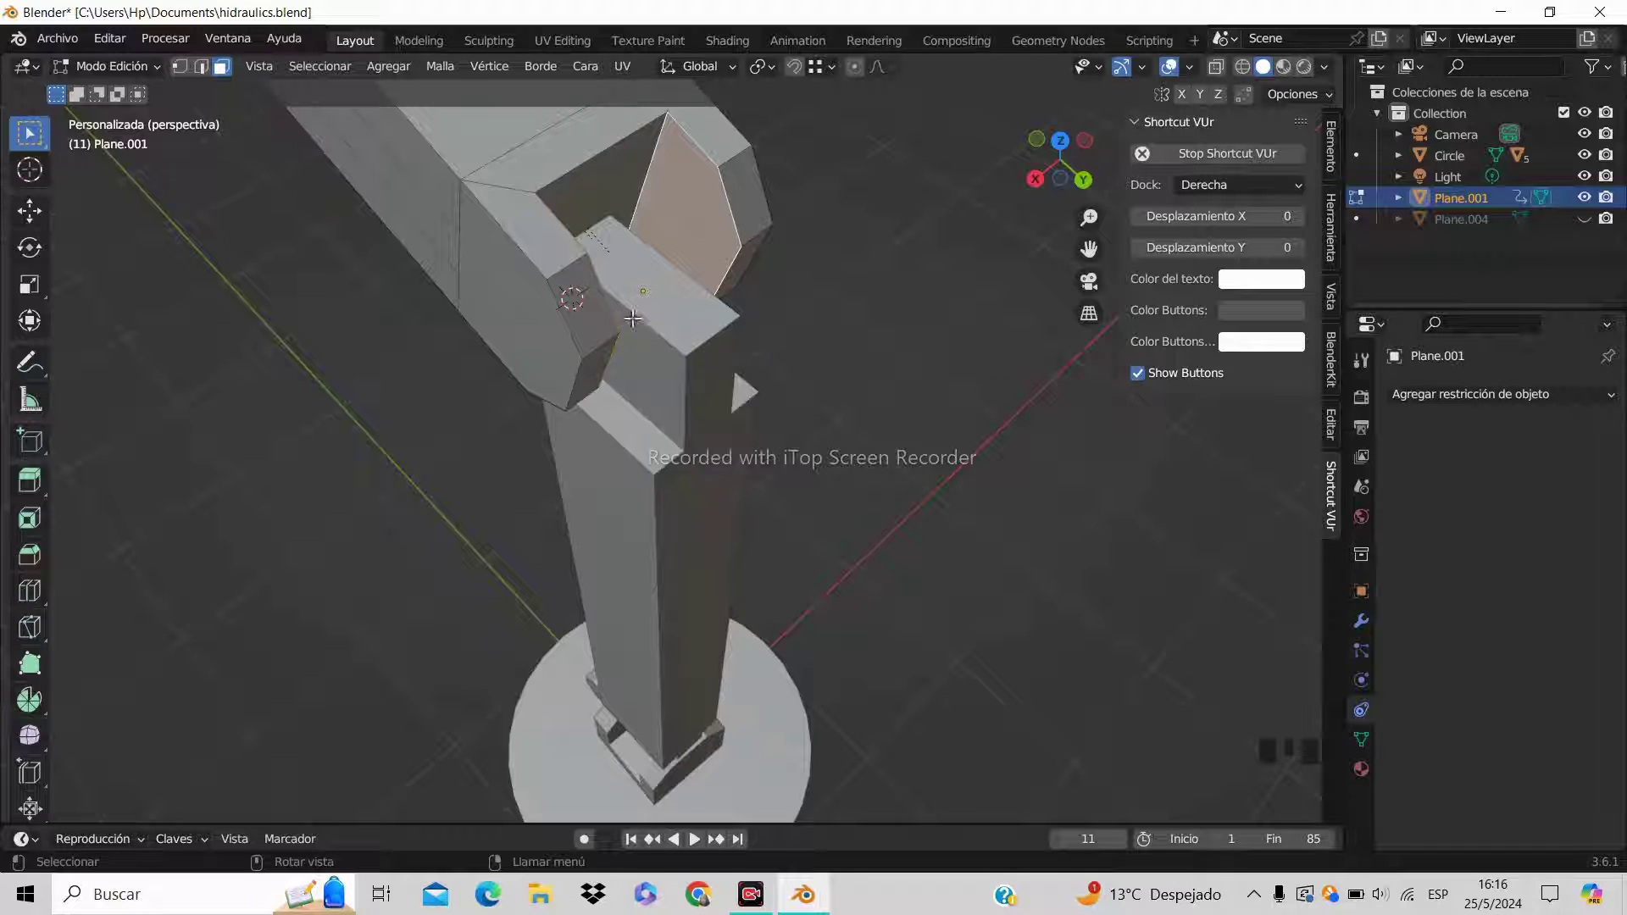
scroll(737, 286, down, 2)
middle_drag(788, 294, 653, 348)
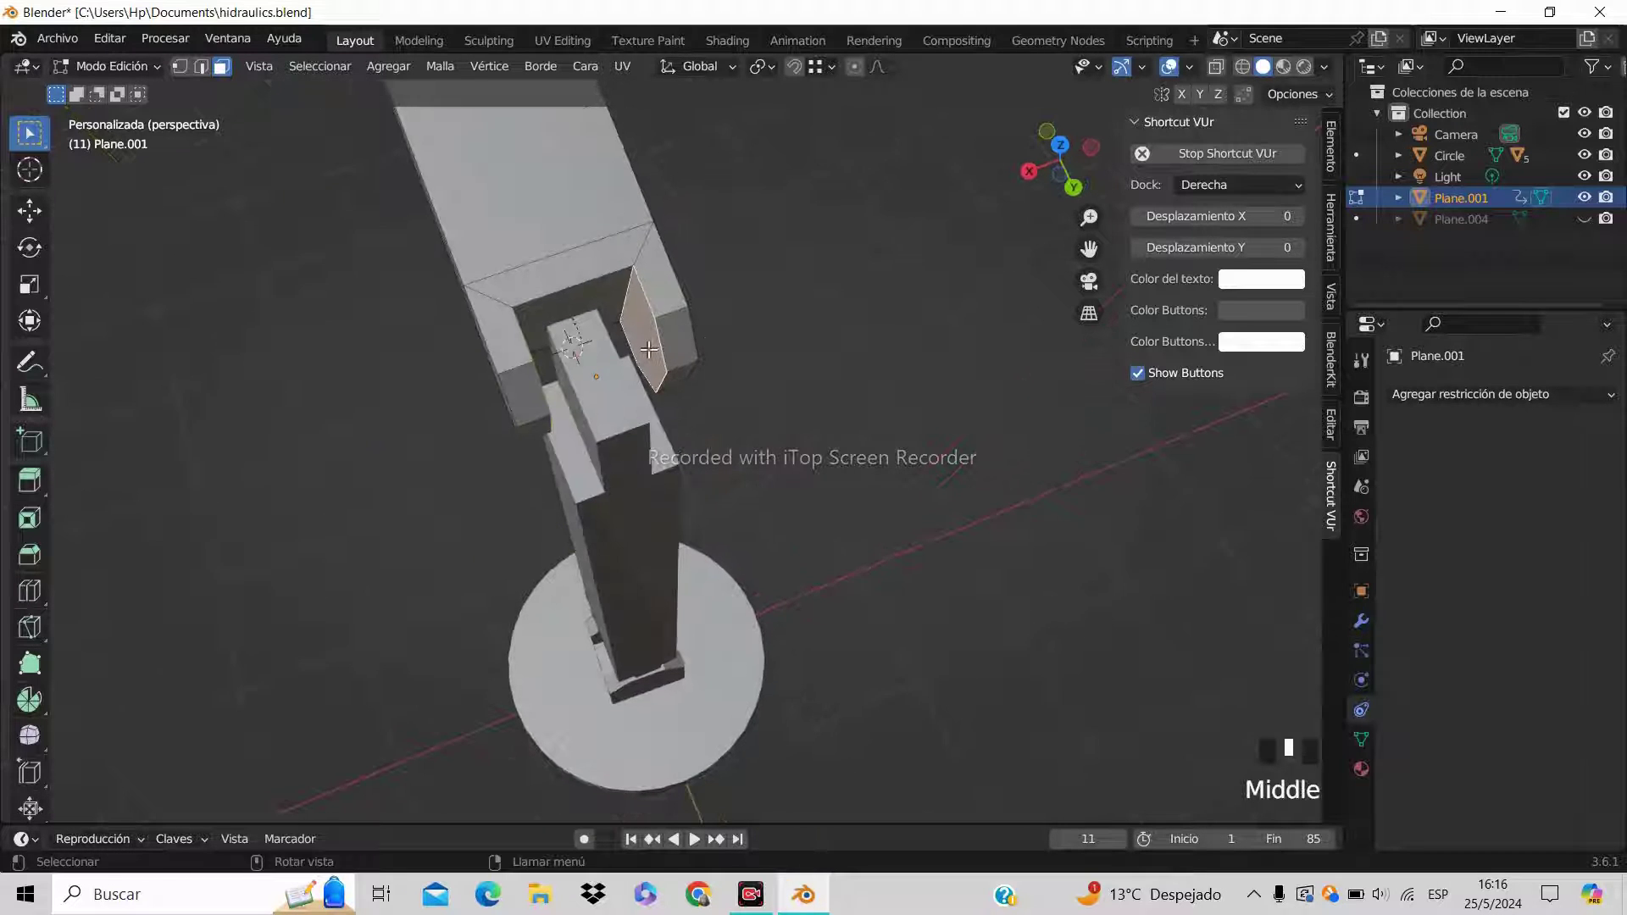
Enable snapping and move one inner side face of the upper arm's fork inward about 0.12 m along the global X axis
click(657, 348)
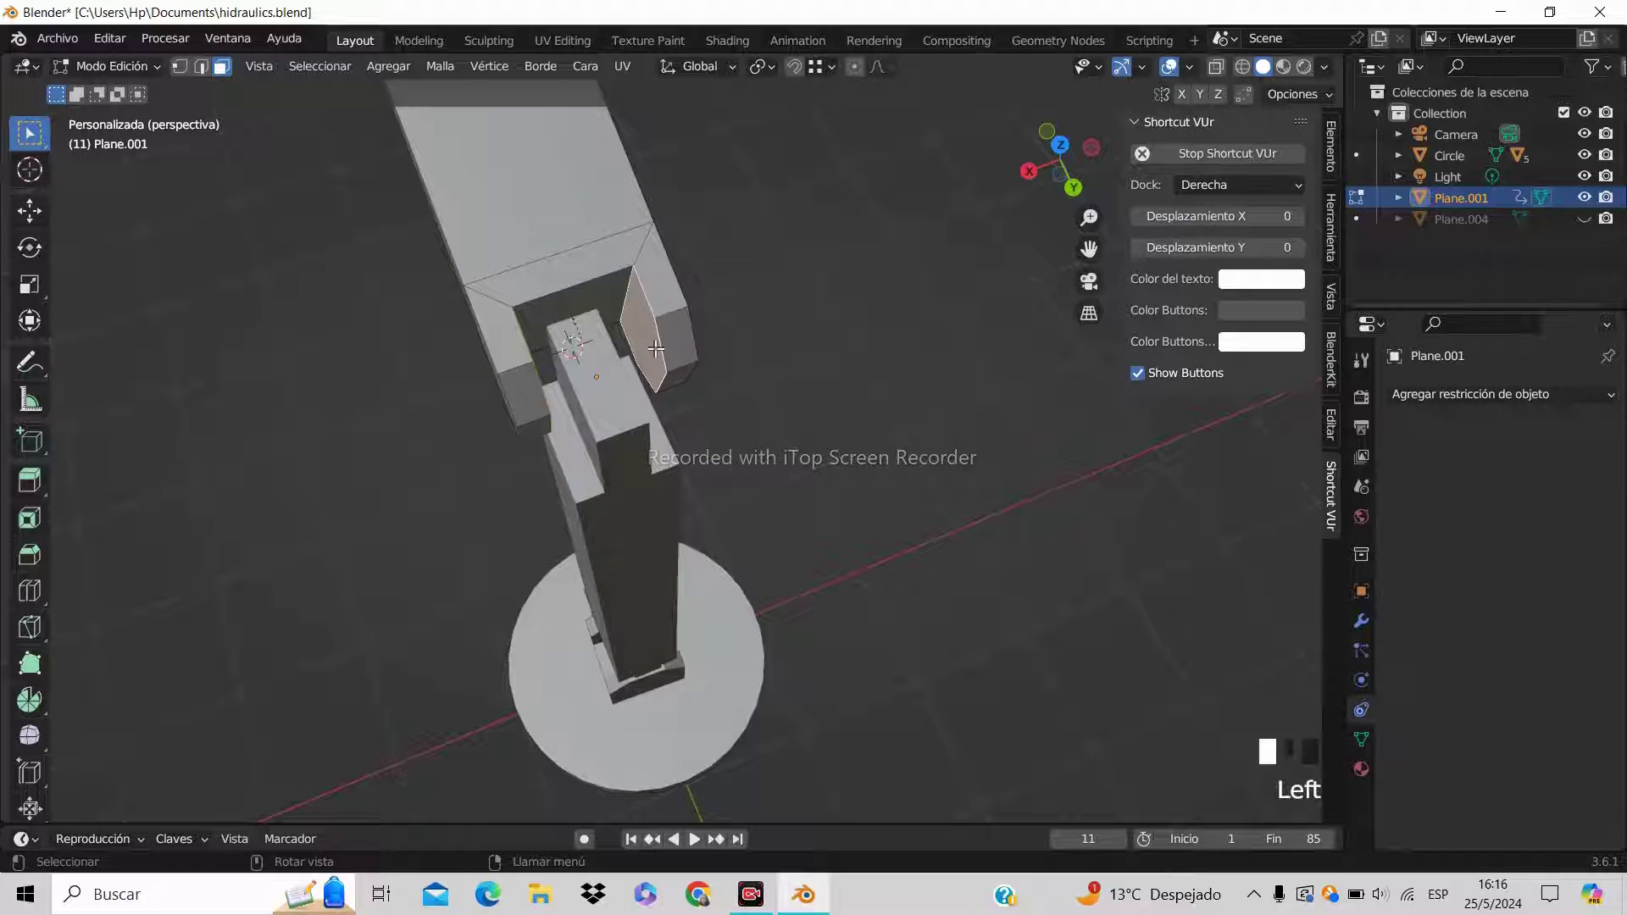
click(793, 68)
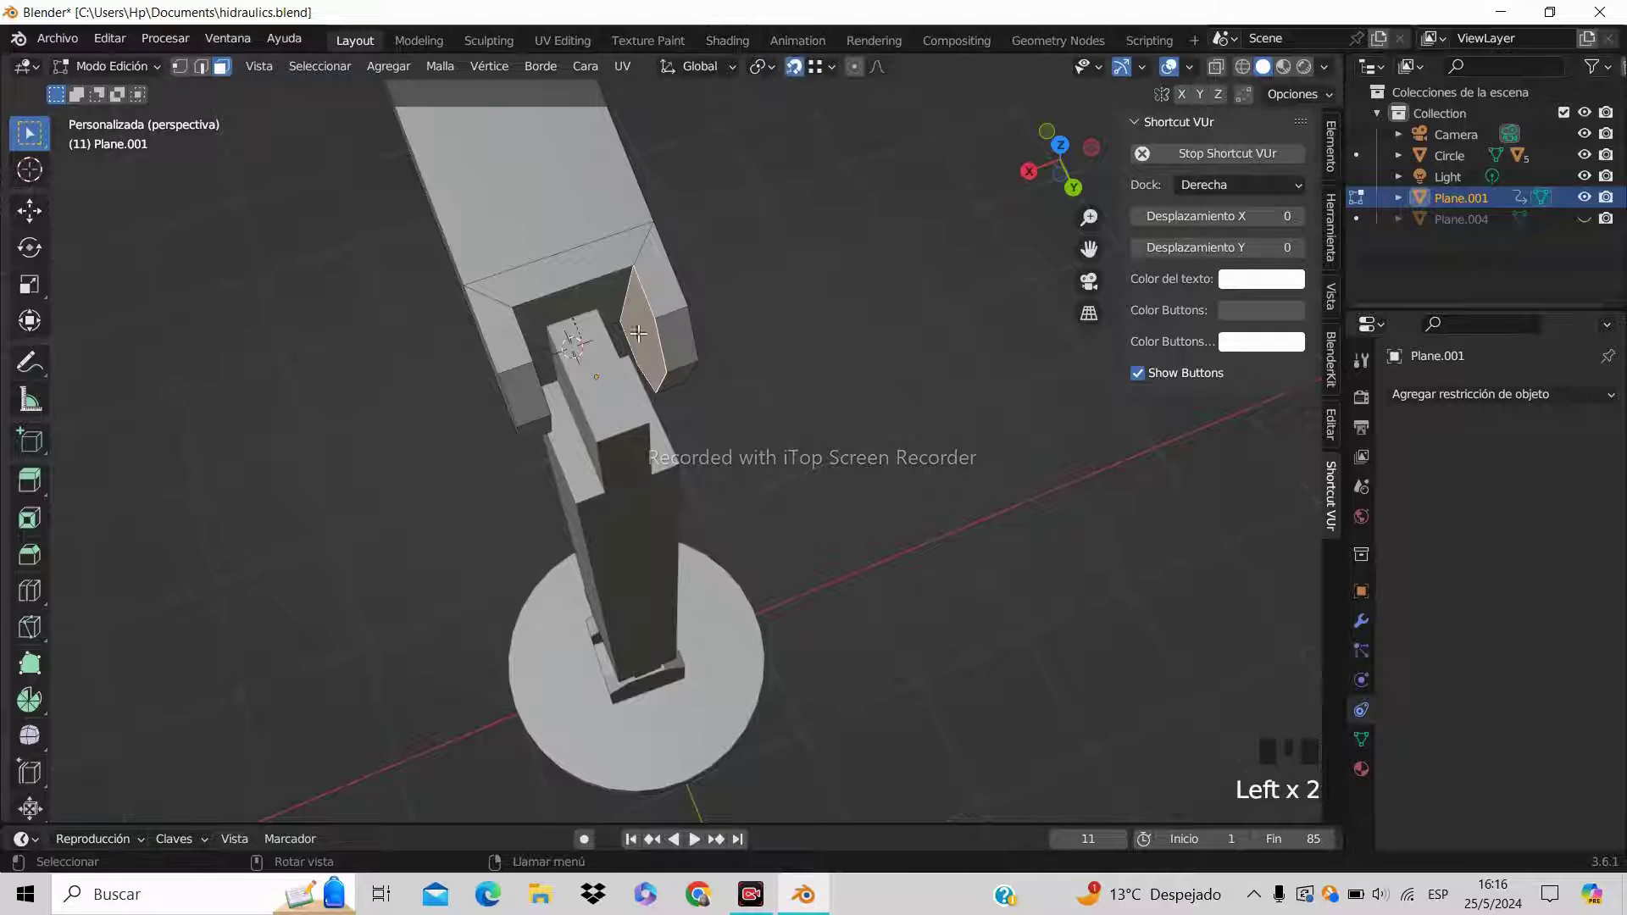
middle_drag(638, 333, 651, 331)
scroll(659, 329, up, 1)
scroll(659, 329, down, 2)
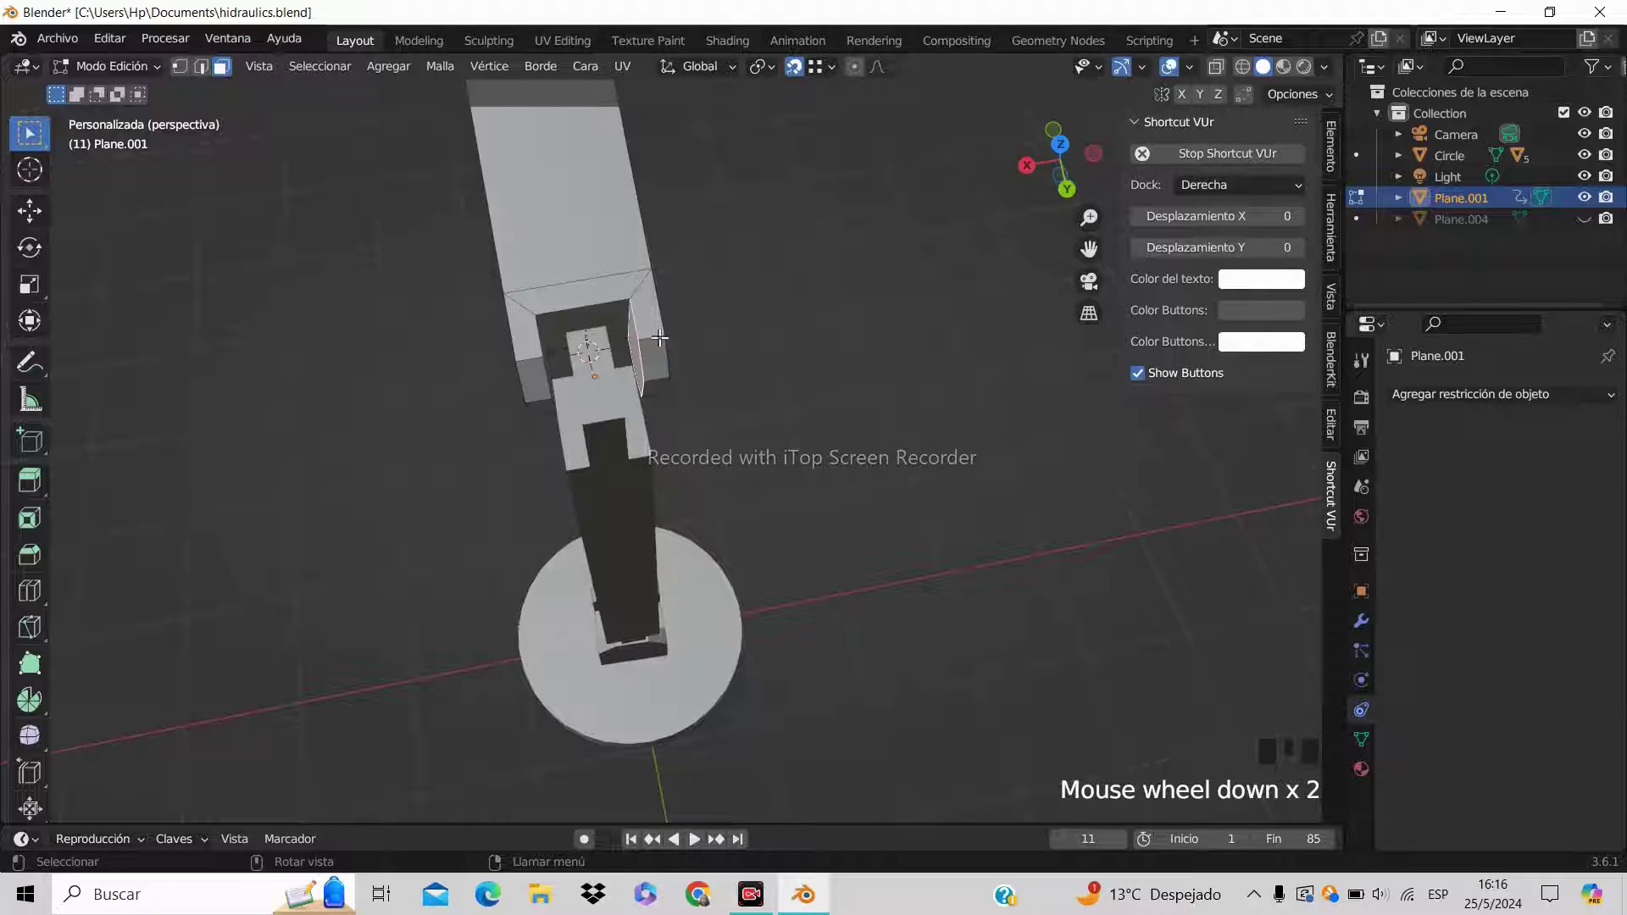
key(g)
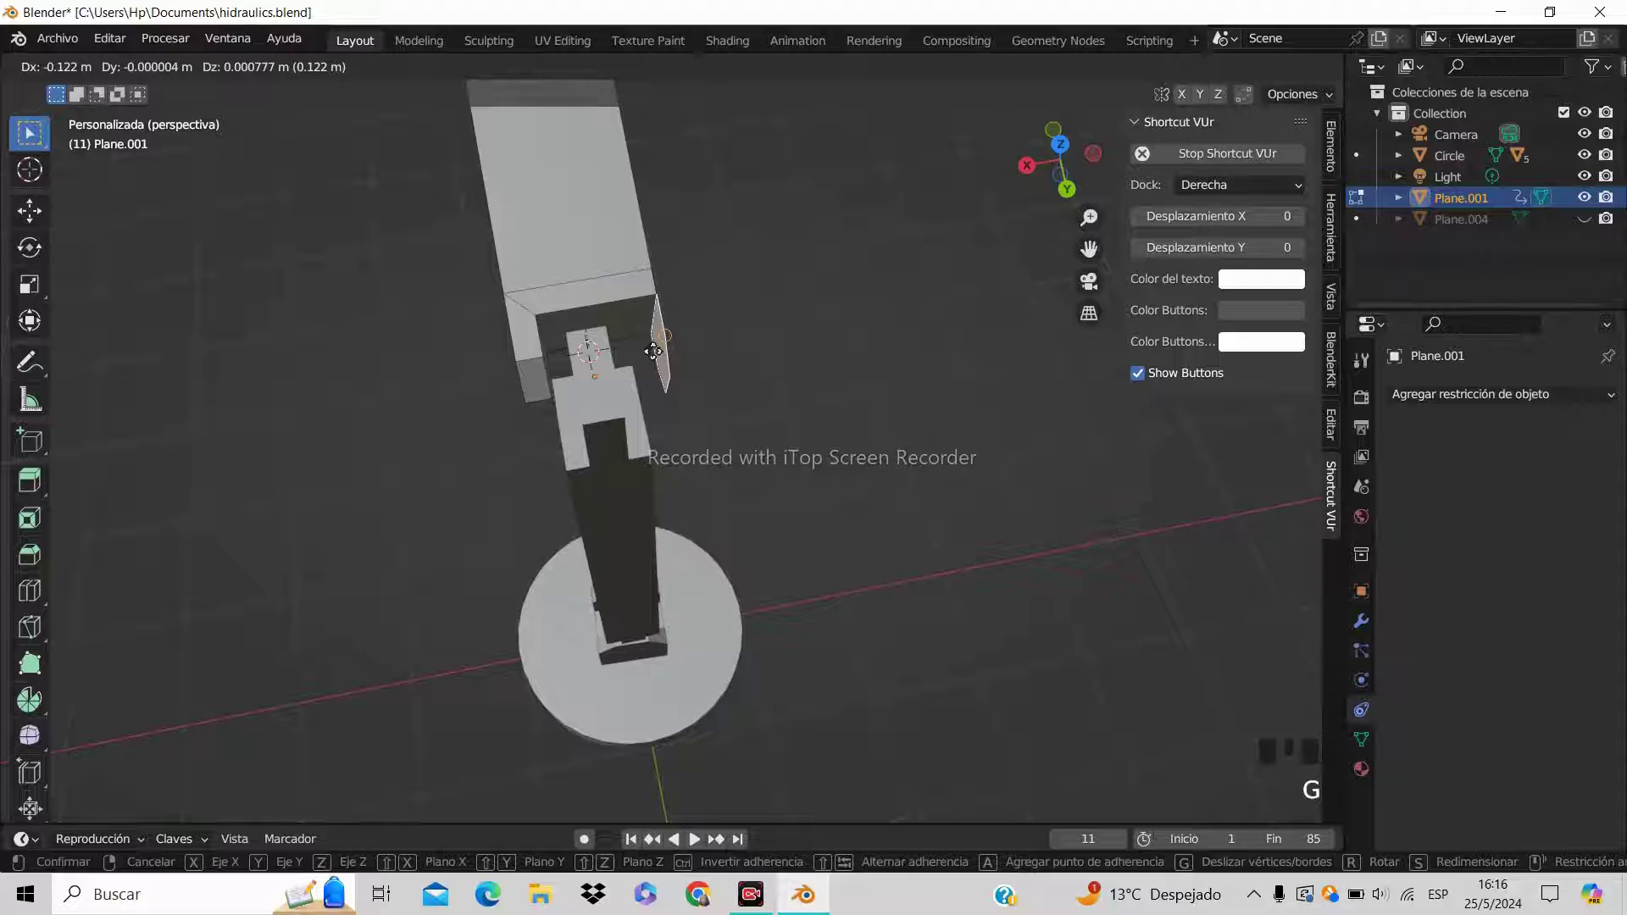
key(x)
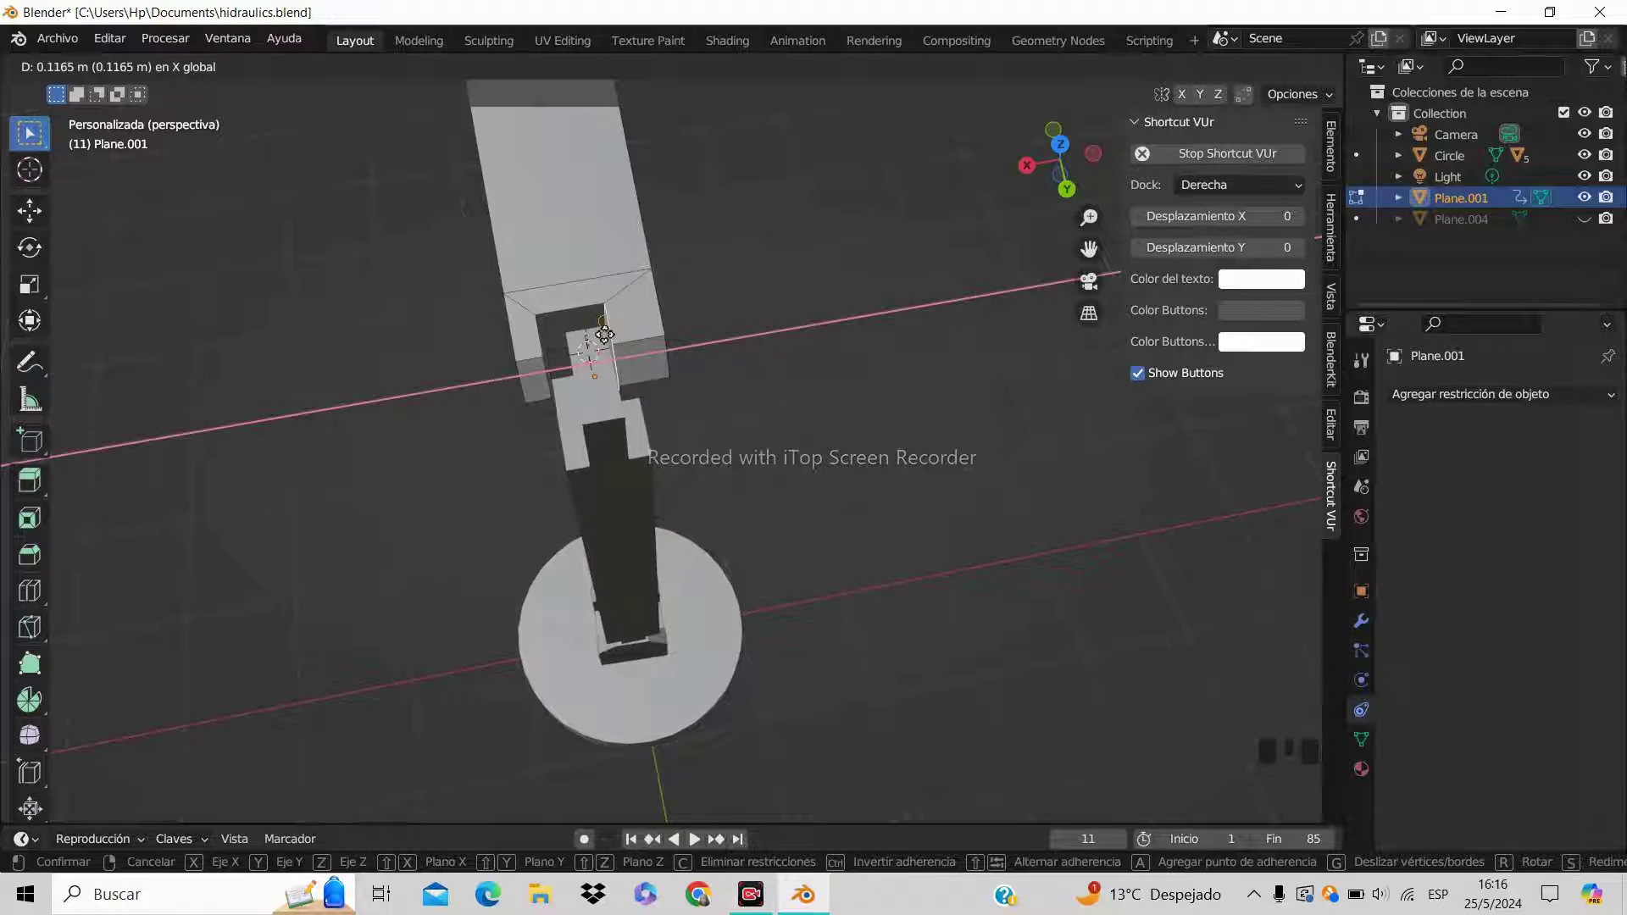
click(604, 342)
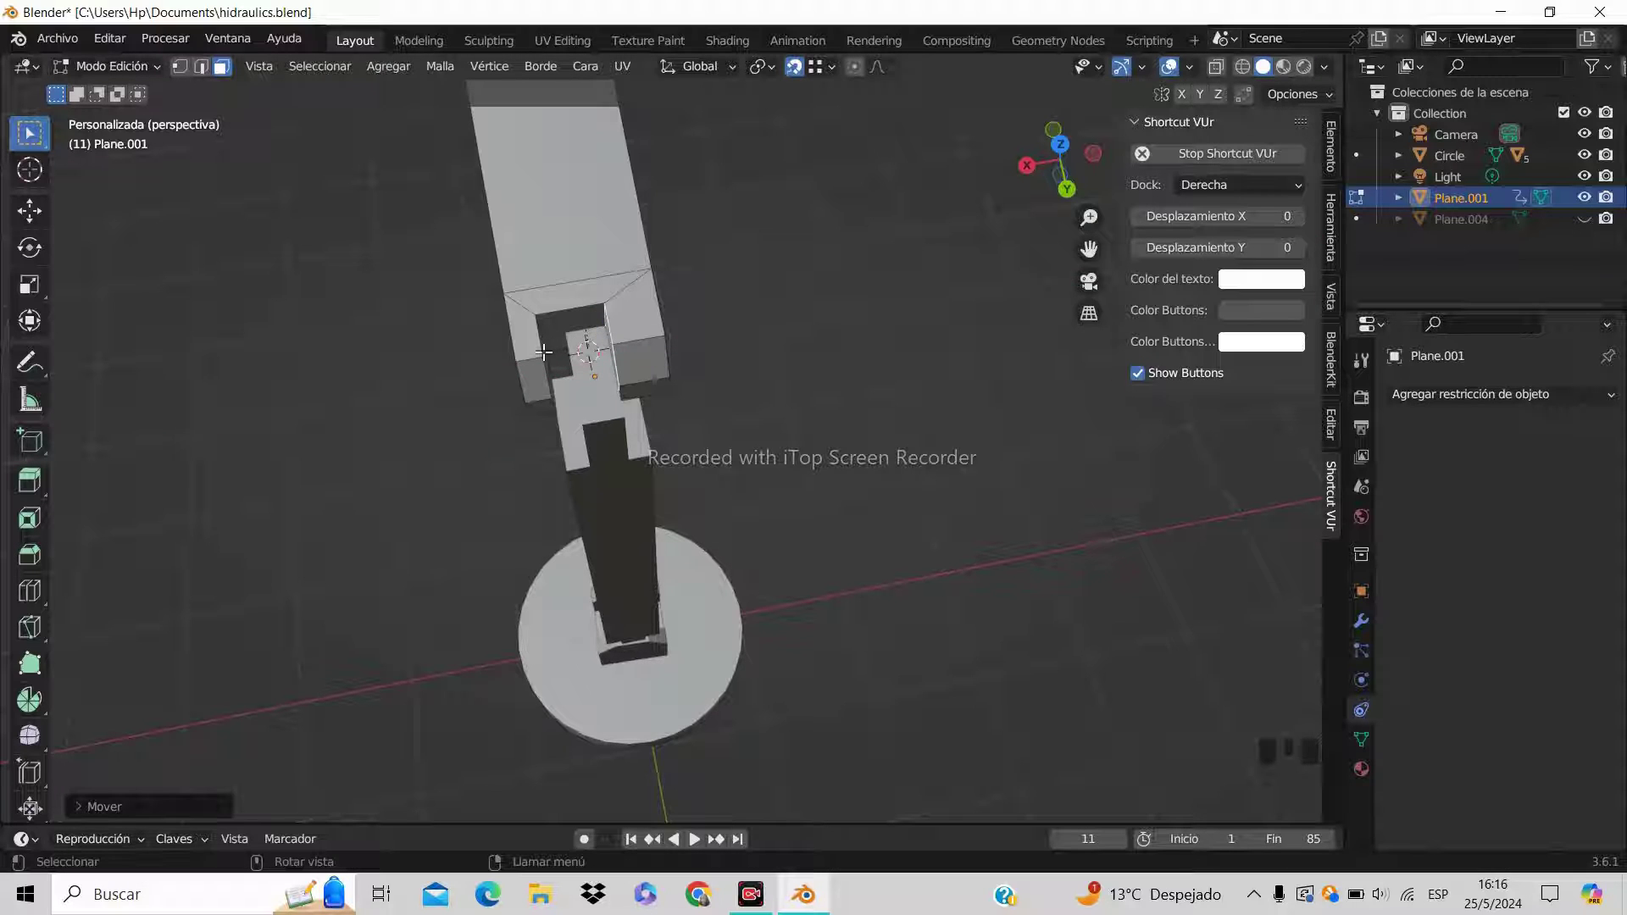
Move the opposite inner side face of the upper arm's fork inward about 0.11 m along global X and return to Modo Objeto
click(543, 352)
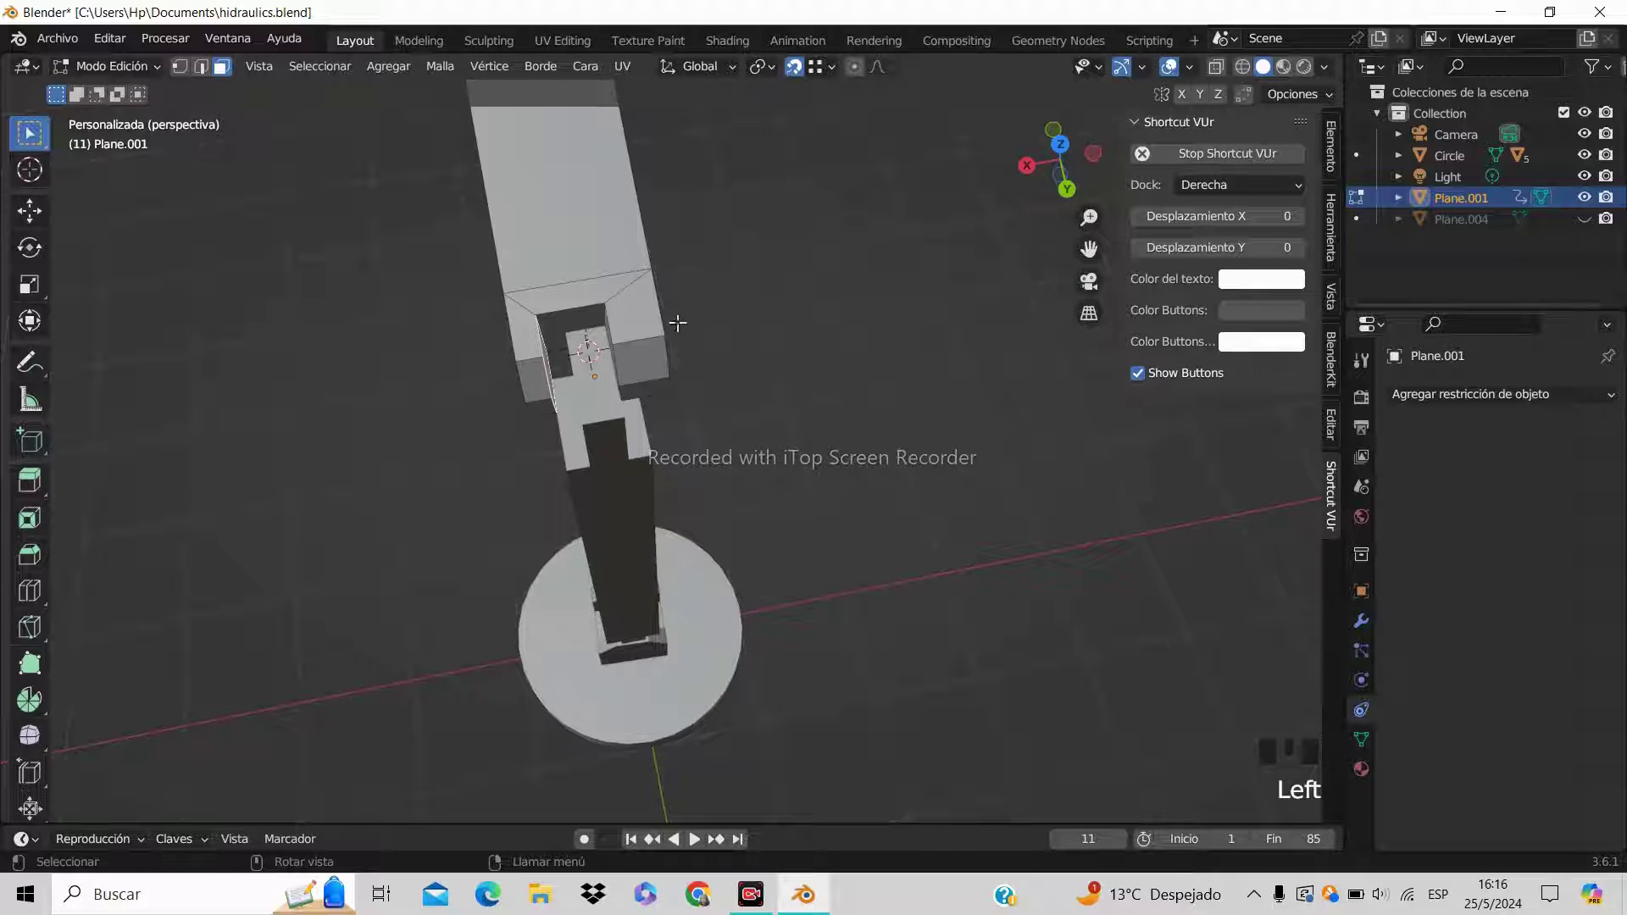
key(g)
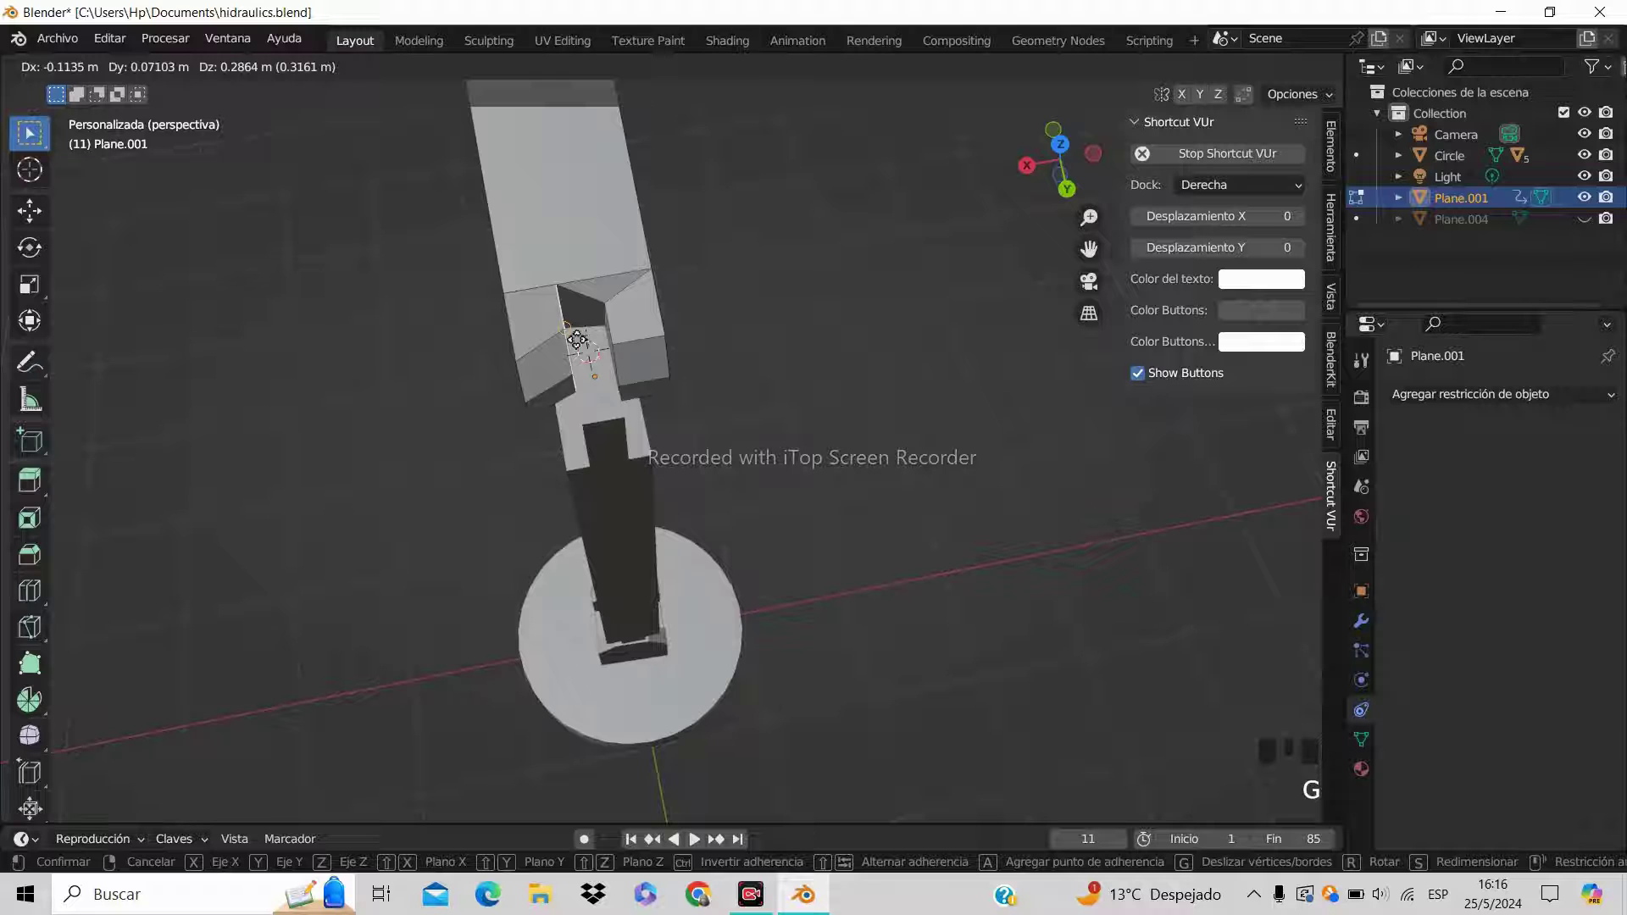
key(x)
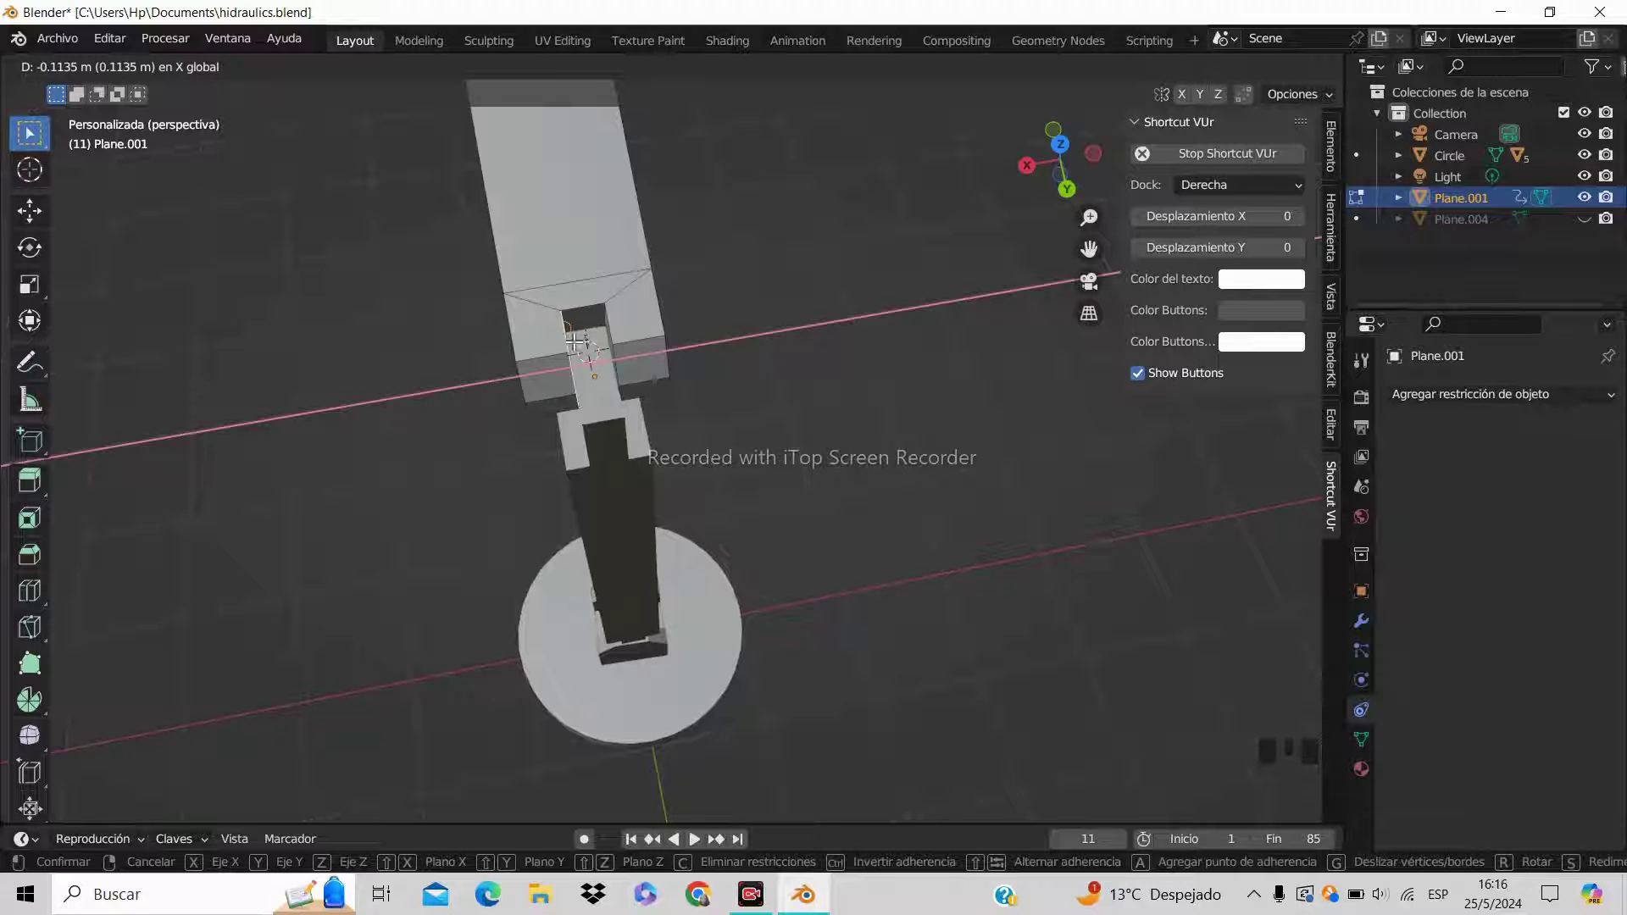
click(576, 342)
scroll(584, 347, up, 2)
middle_drag(678, 386, 872, 363)
click(113, 66)
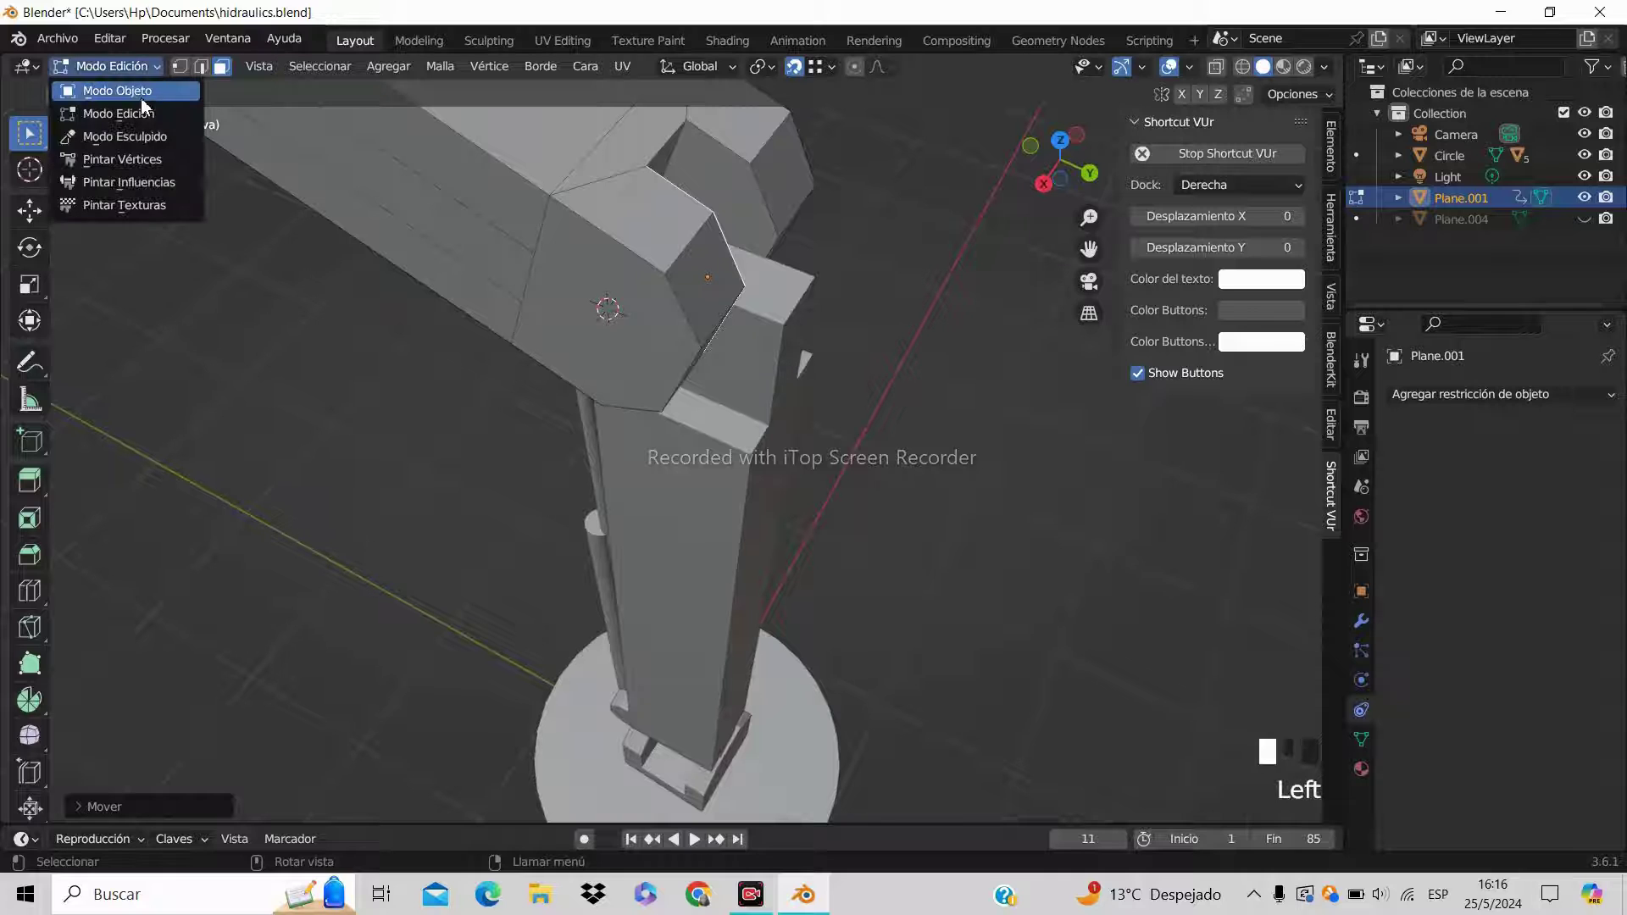
click(106, 84)
middle_drag(605, 363, 872, 465)
Add a hex-head Bolt mesh at the 3D cursor near the elbow and show its creation settings
key(shift+a)
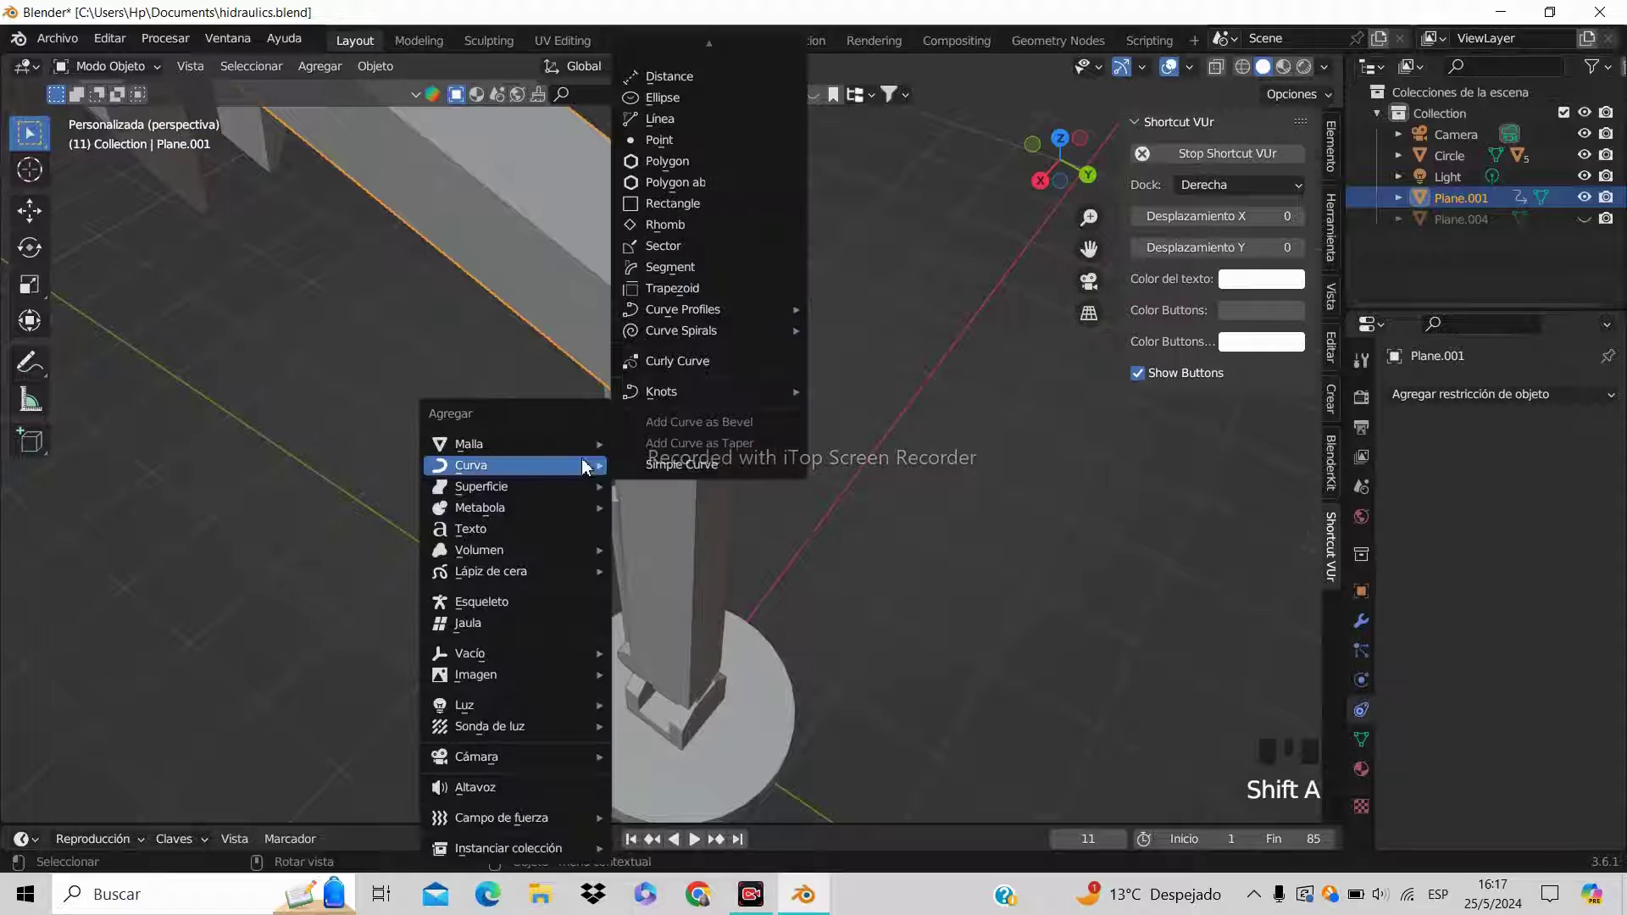
mouse_move(562, 444)
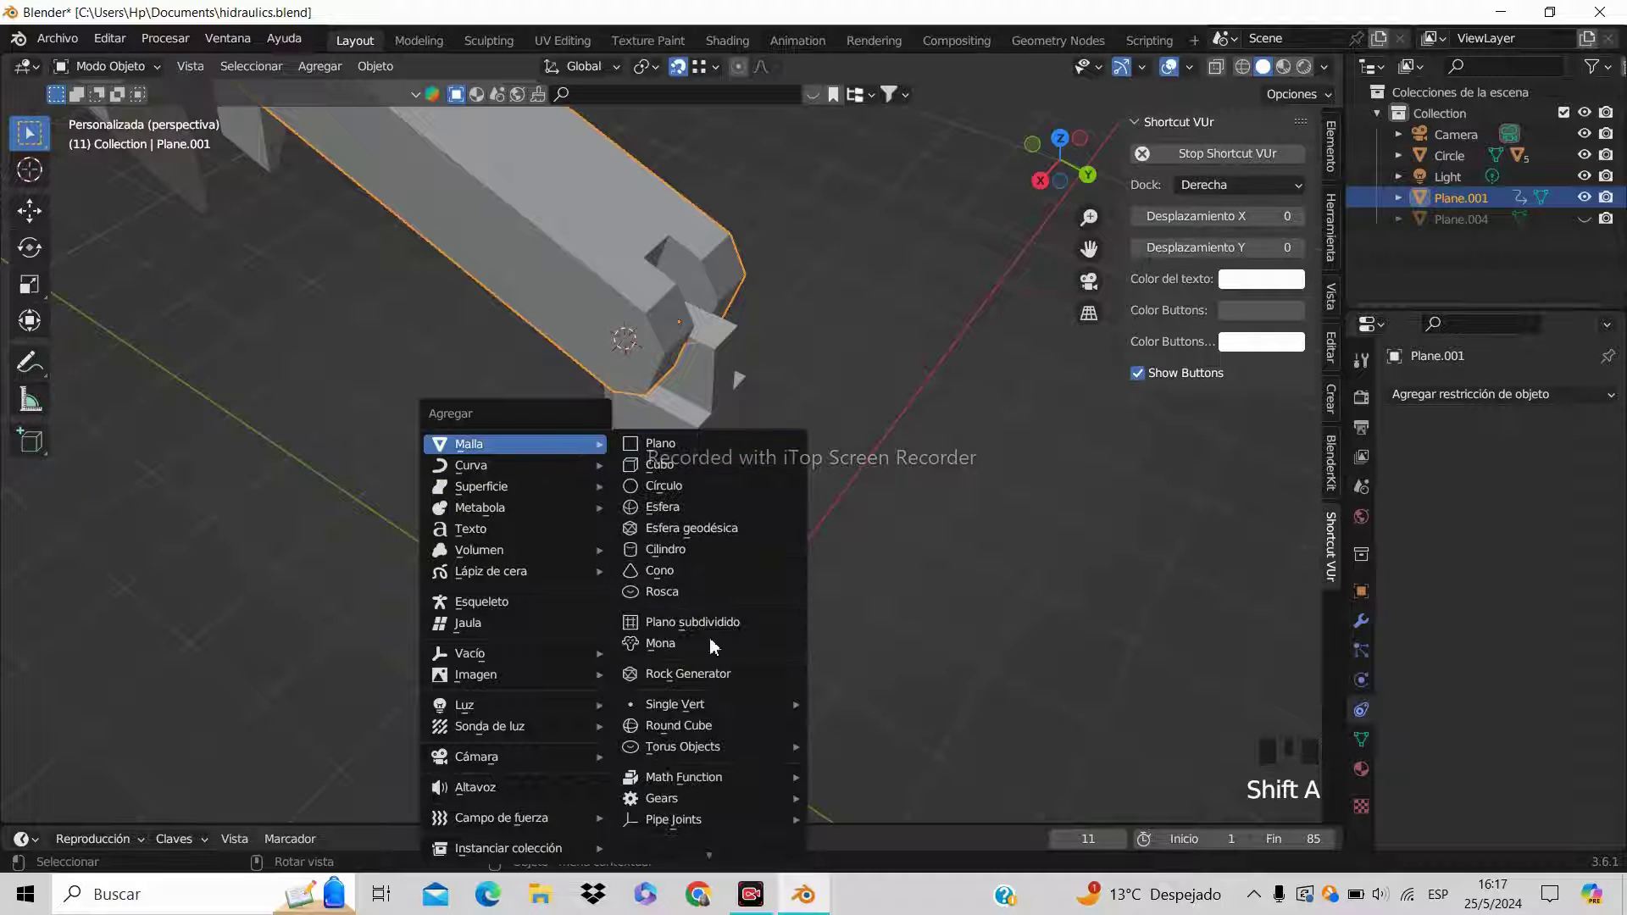
mouse_move(703, 818)
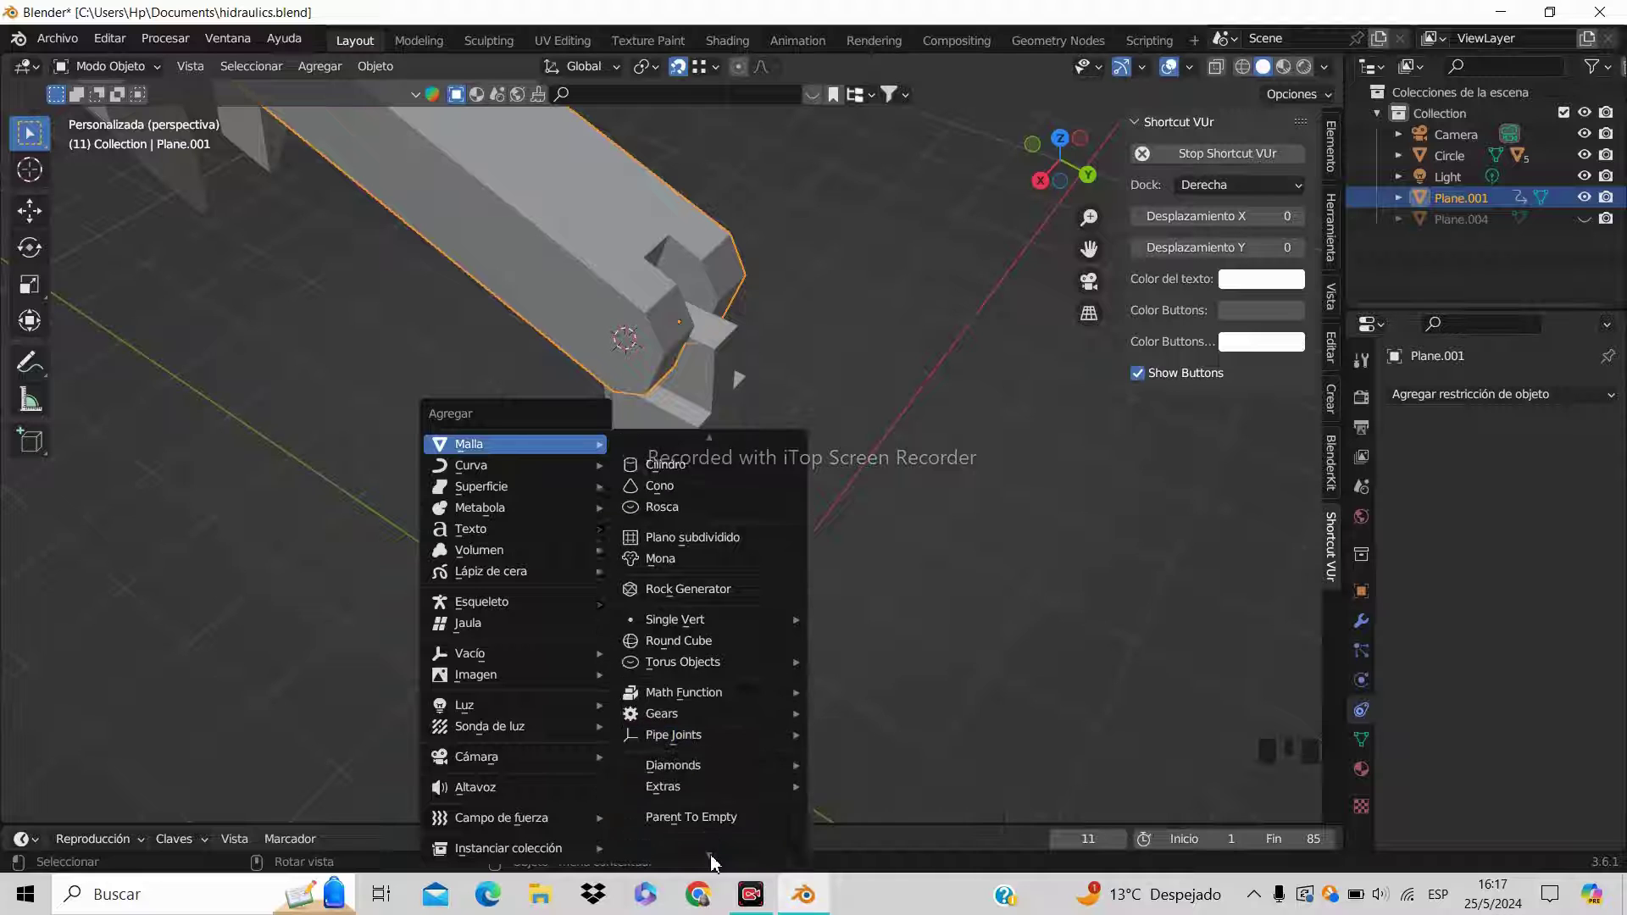
click(703, 844)
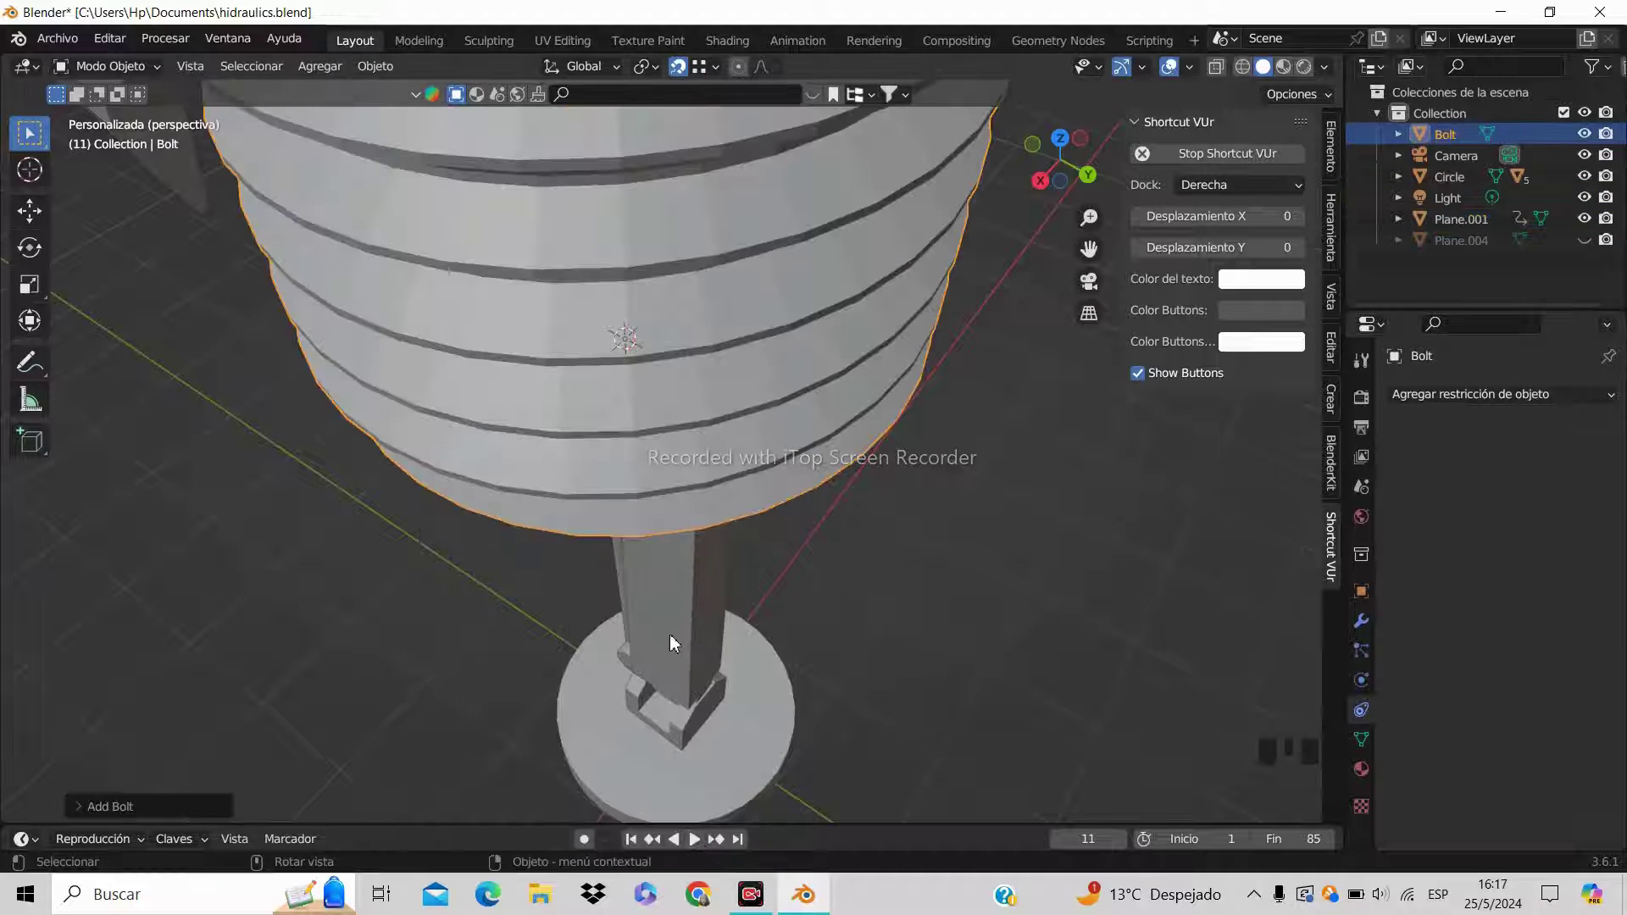
scroll(669, 633, down, 9)
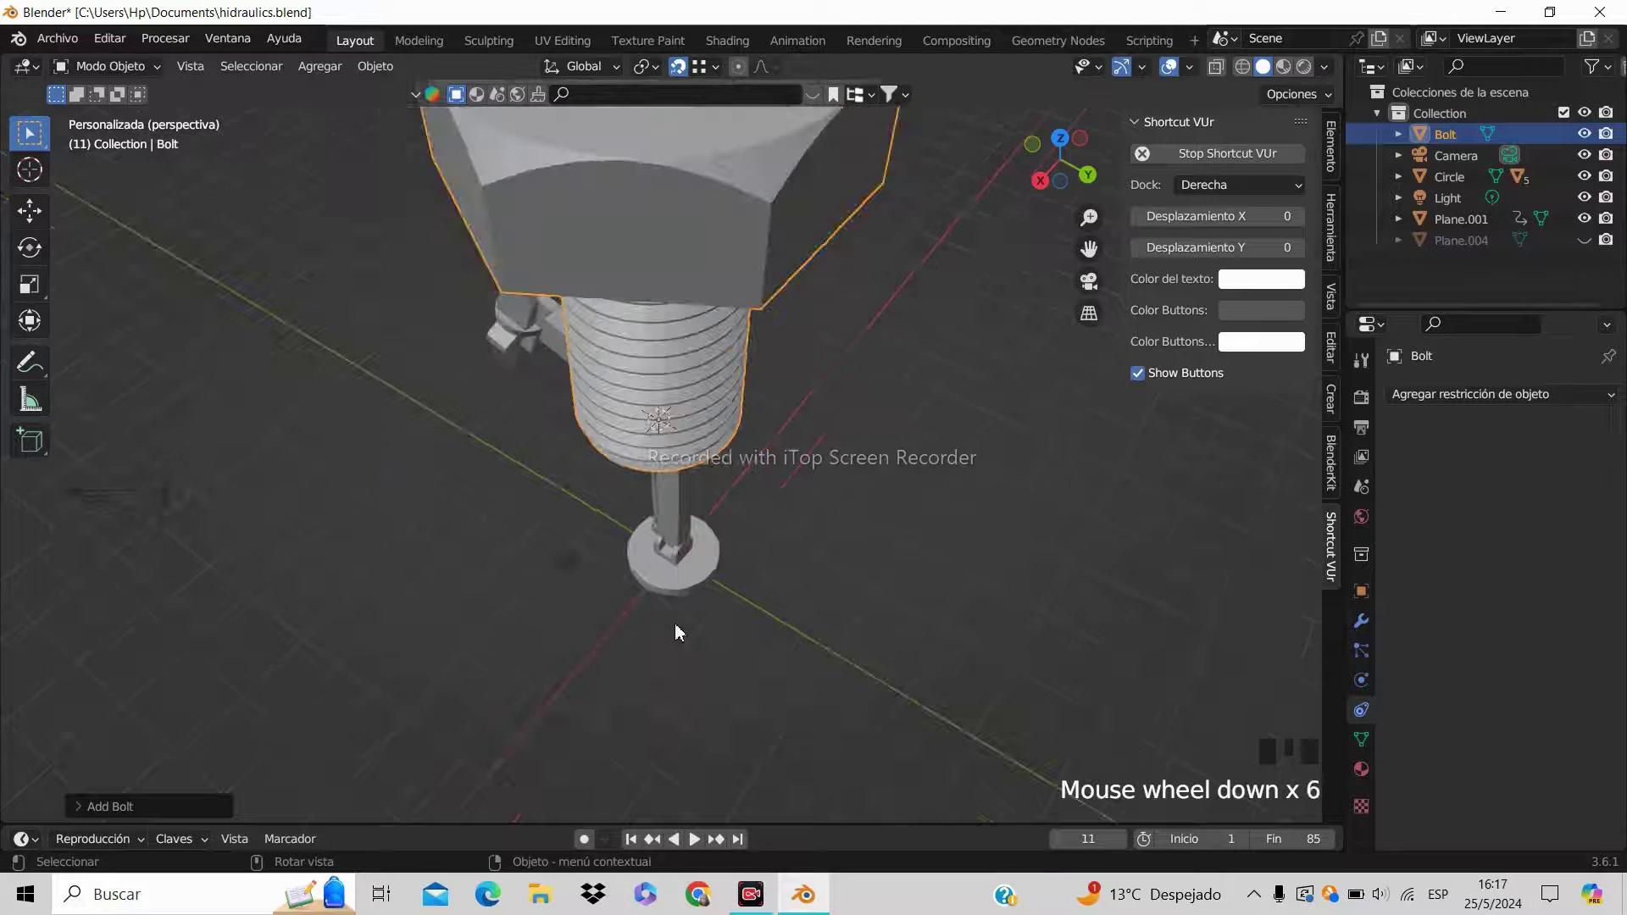
click(196, 805)
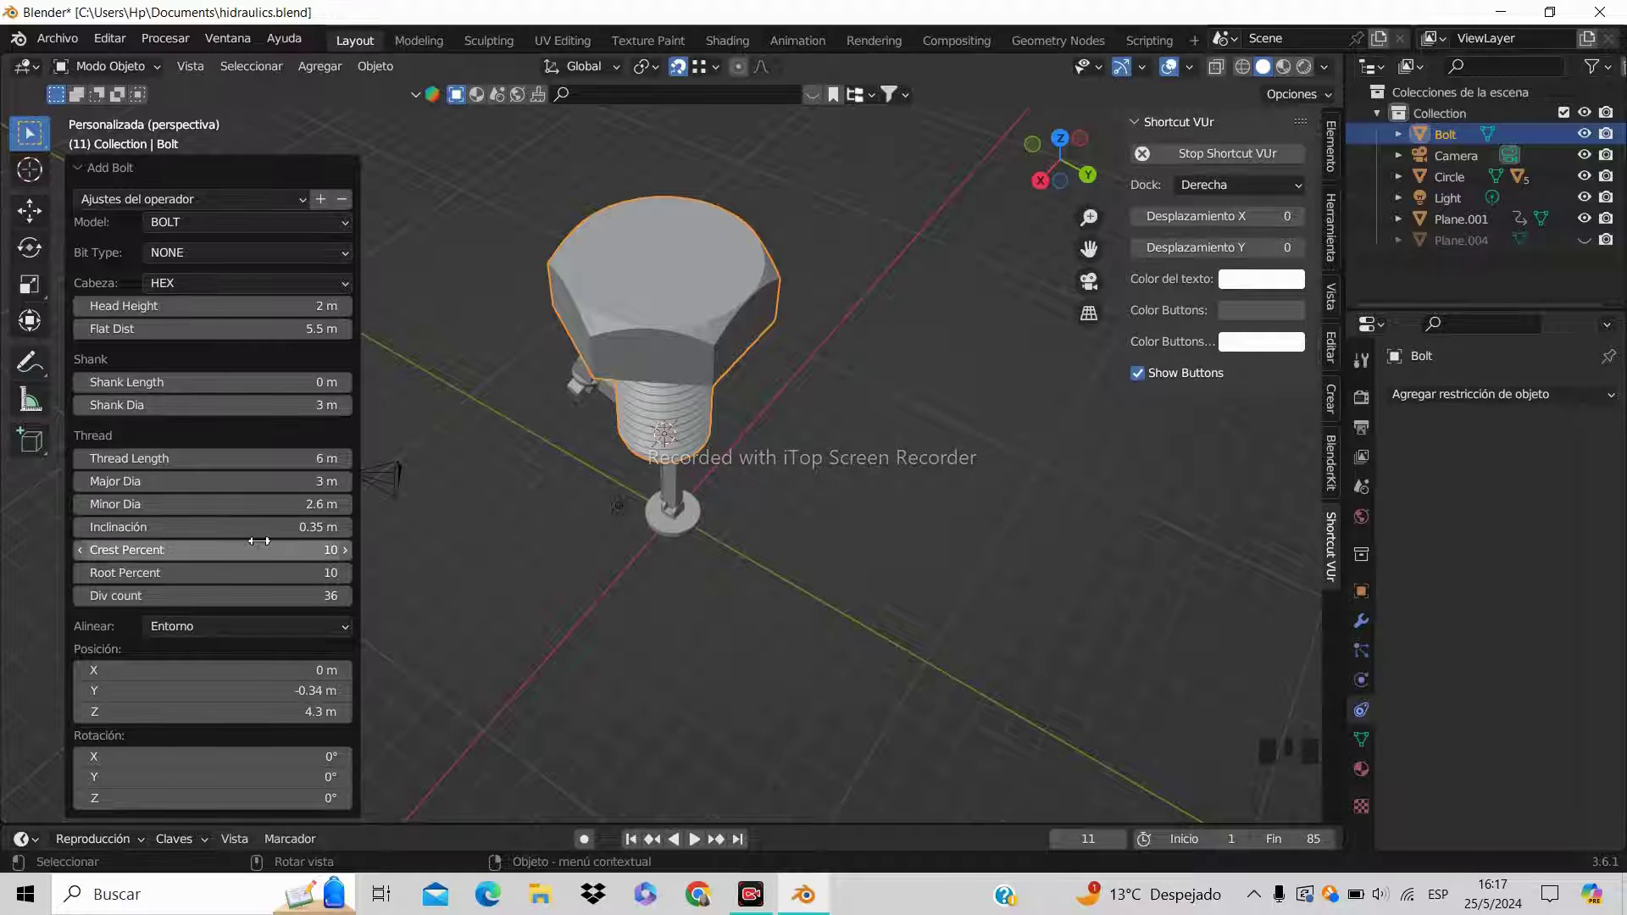
Rotate the bolt 90° around the global Y axis so it lies horizontally
middle_drag(528, 573, 774, 567)
scroll(799, 564, up, 2)
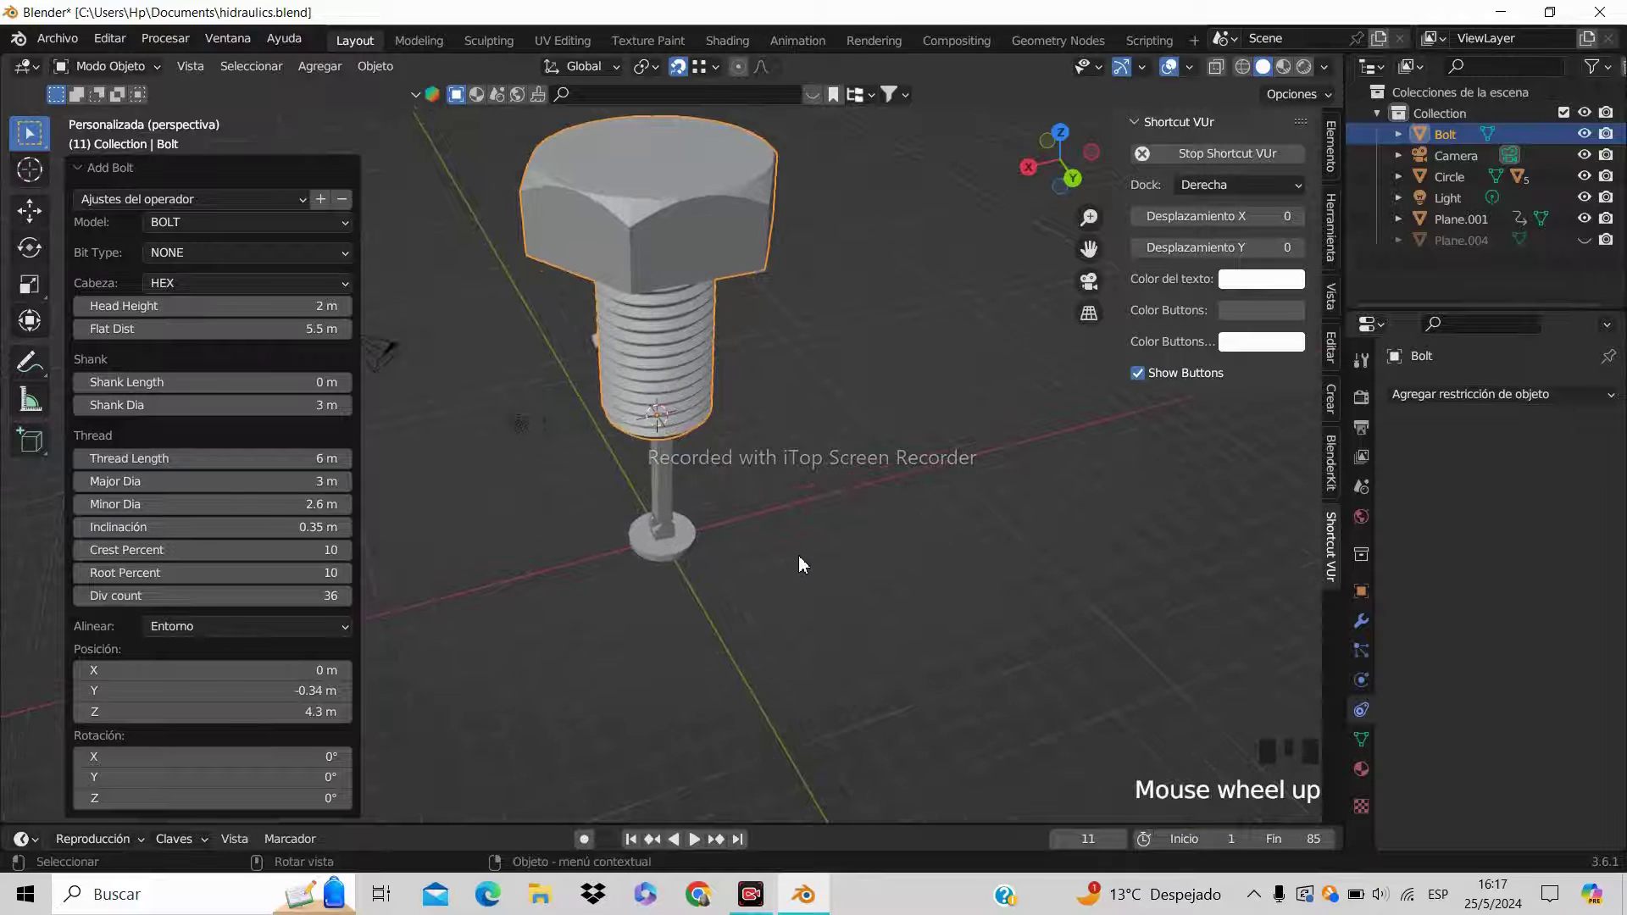
key(r)
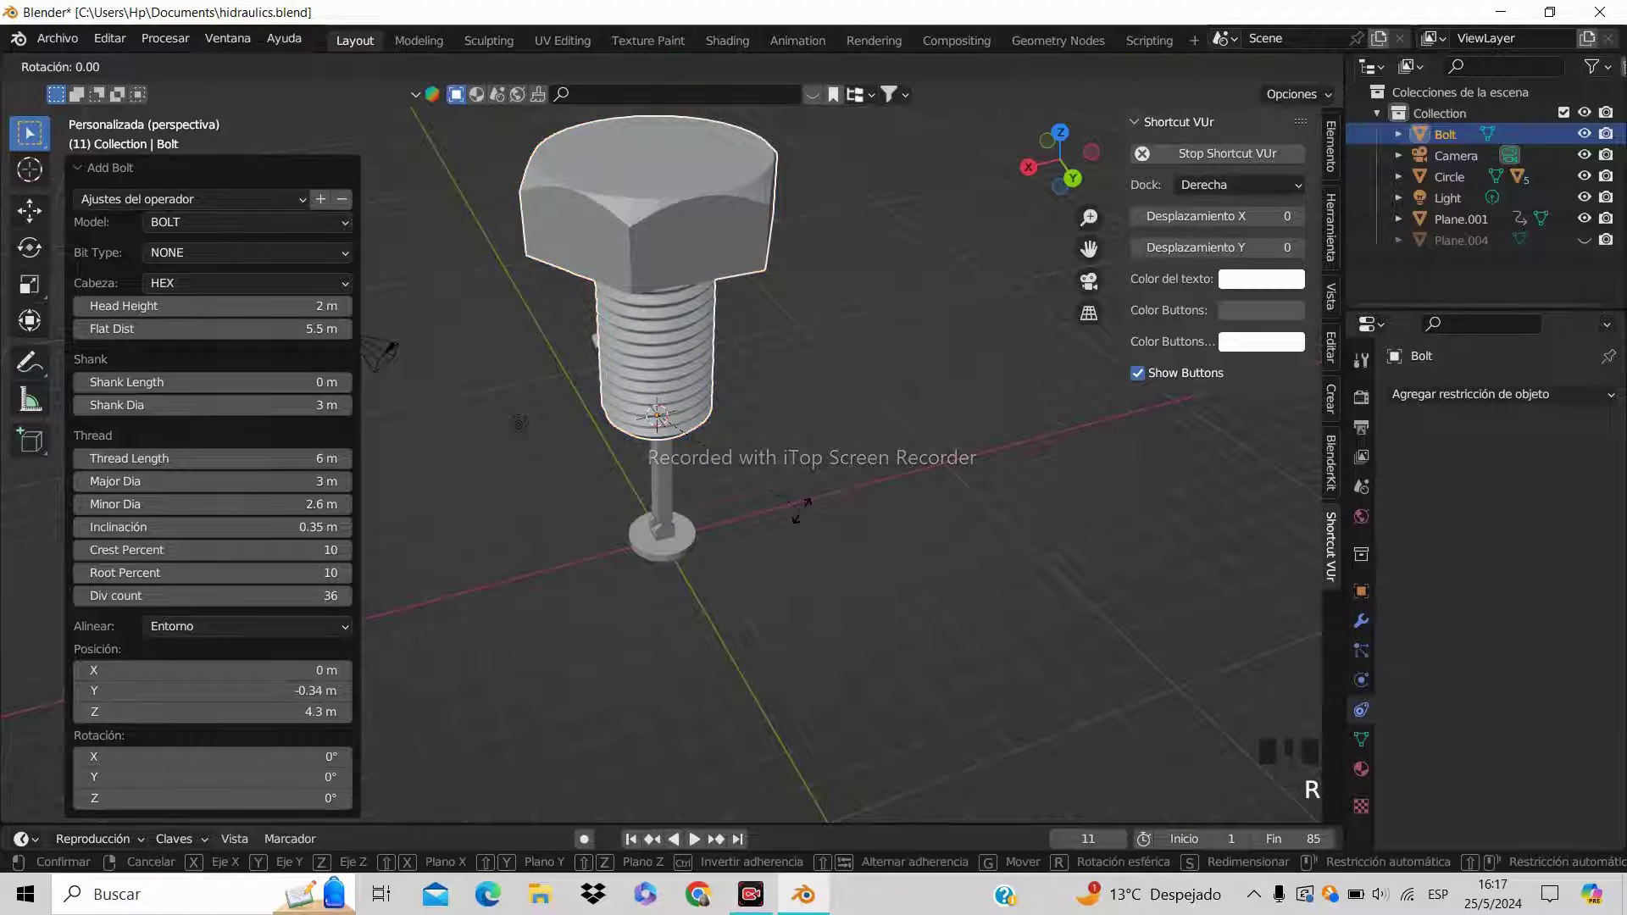
key(y)
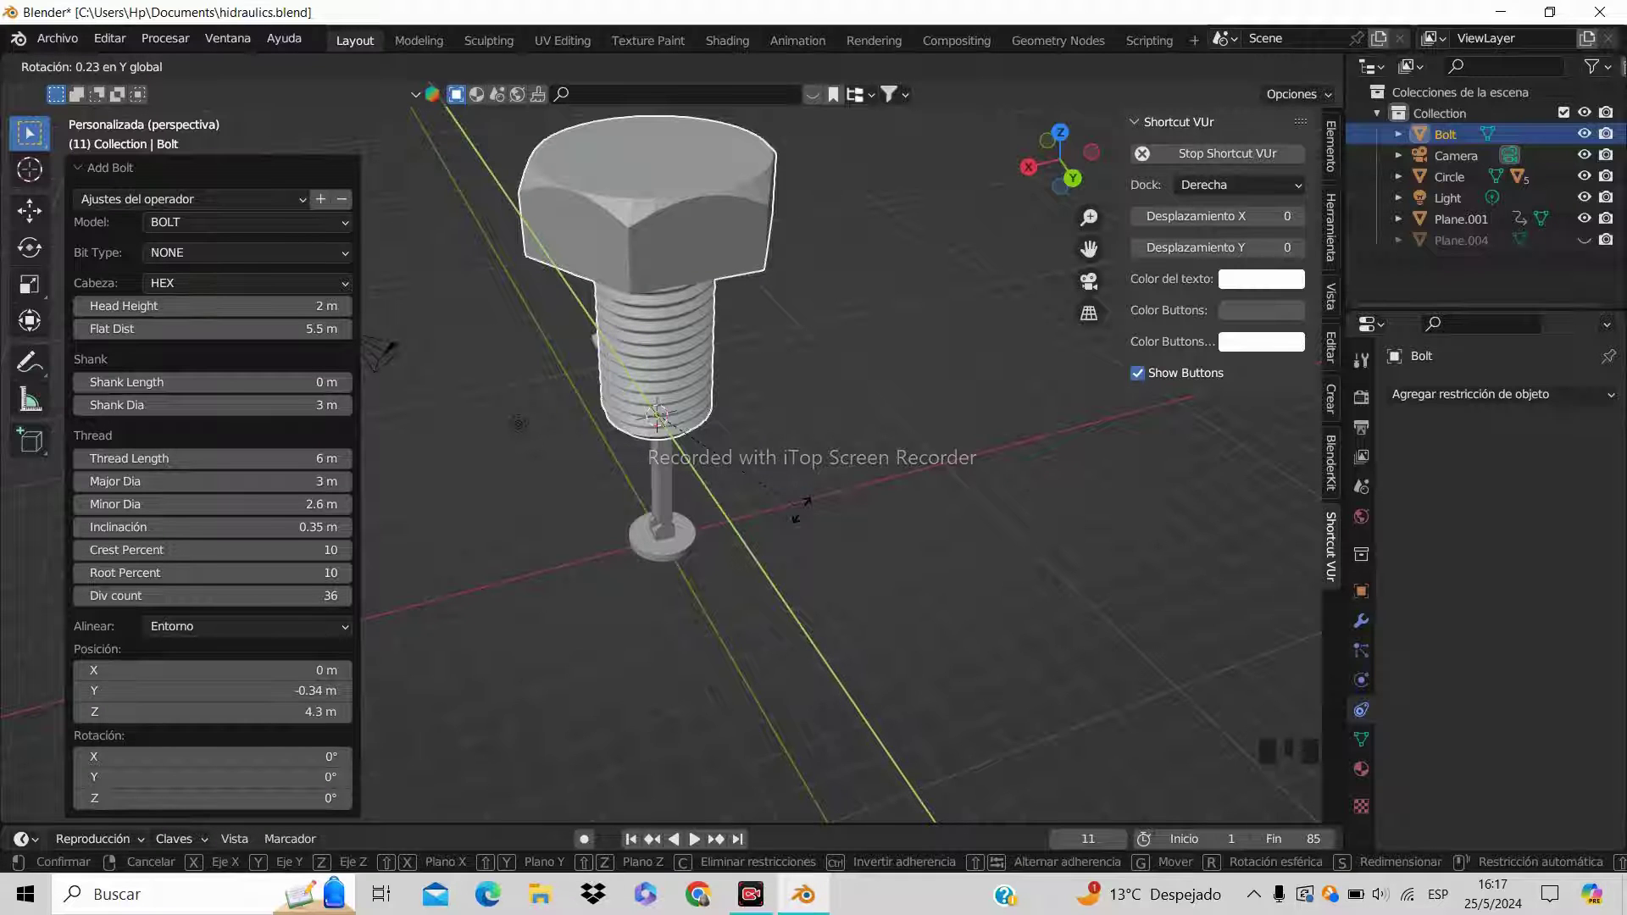
text(90)
key(Return)
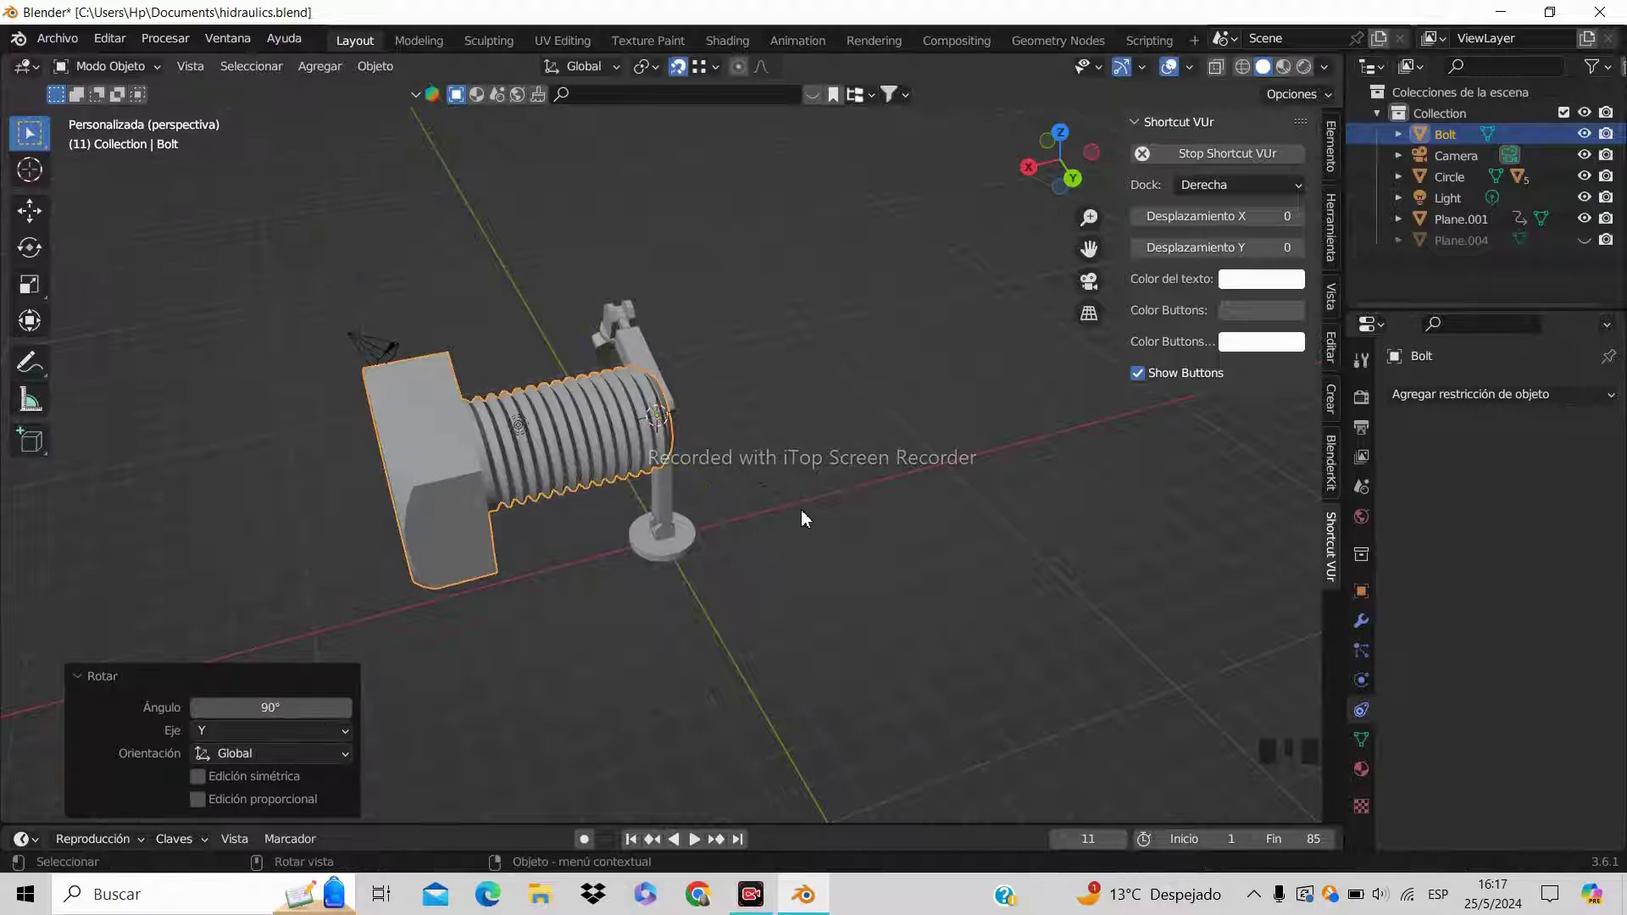
Scale the bolt uniformly to about 0.06 of its size so it fits the elbow joint
scroll(800, 510, up, 4)
key(s)
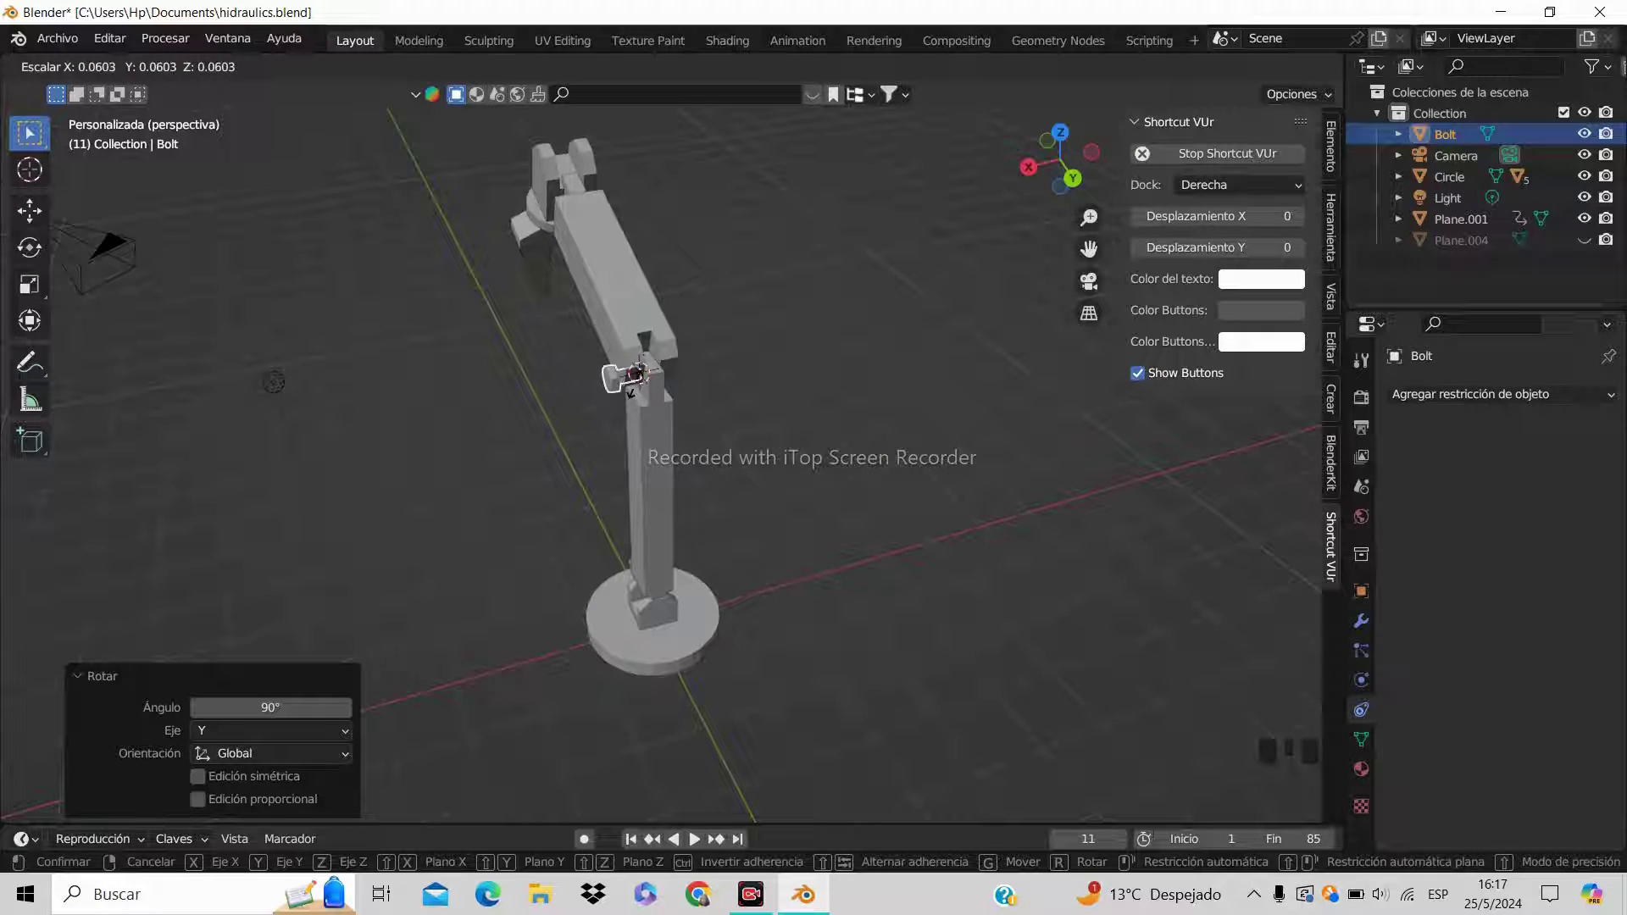
click(630, 390)
scroll(644, 405, up, 5)
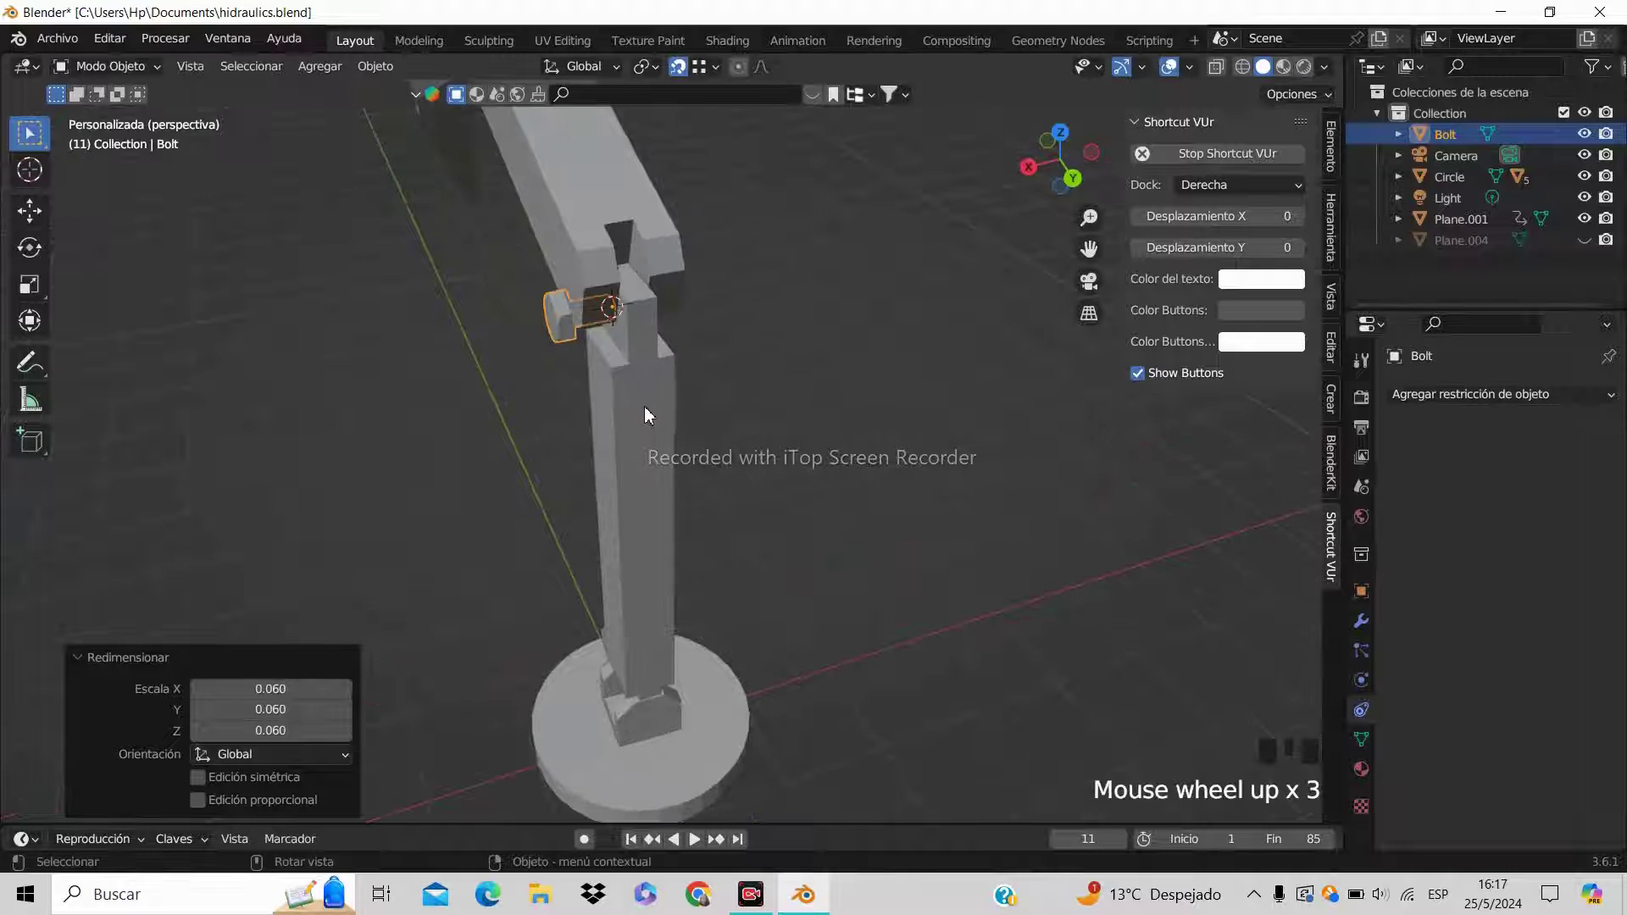
shift+middle_drag(637, 370, 784, 567)
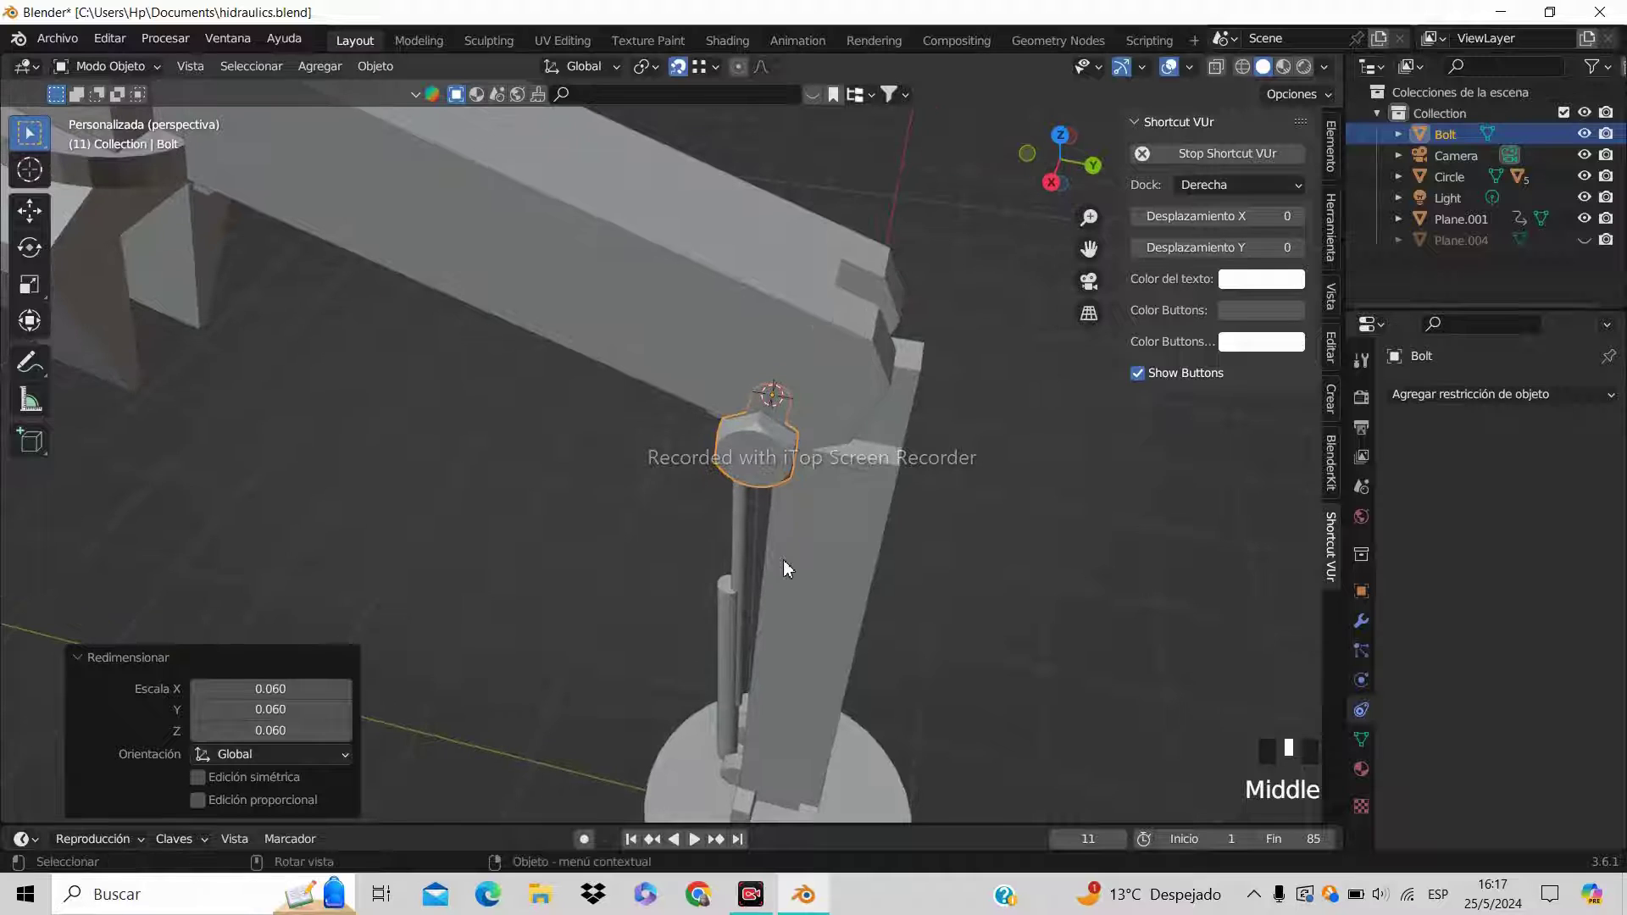
Move the bolt up about 0.33 m along global Z and about 0.3 m along global Y toward the elbow joint
key(g)
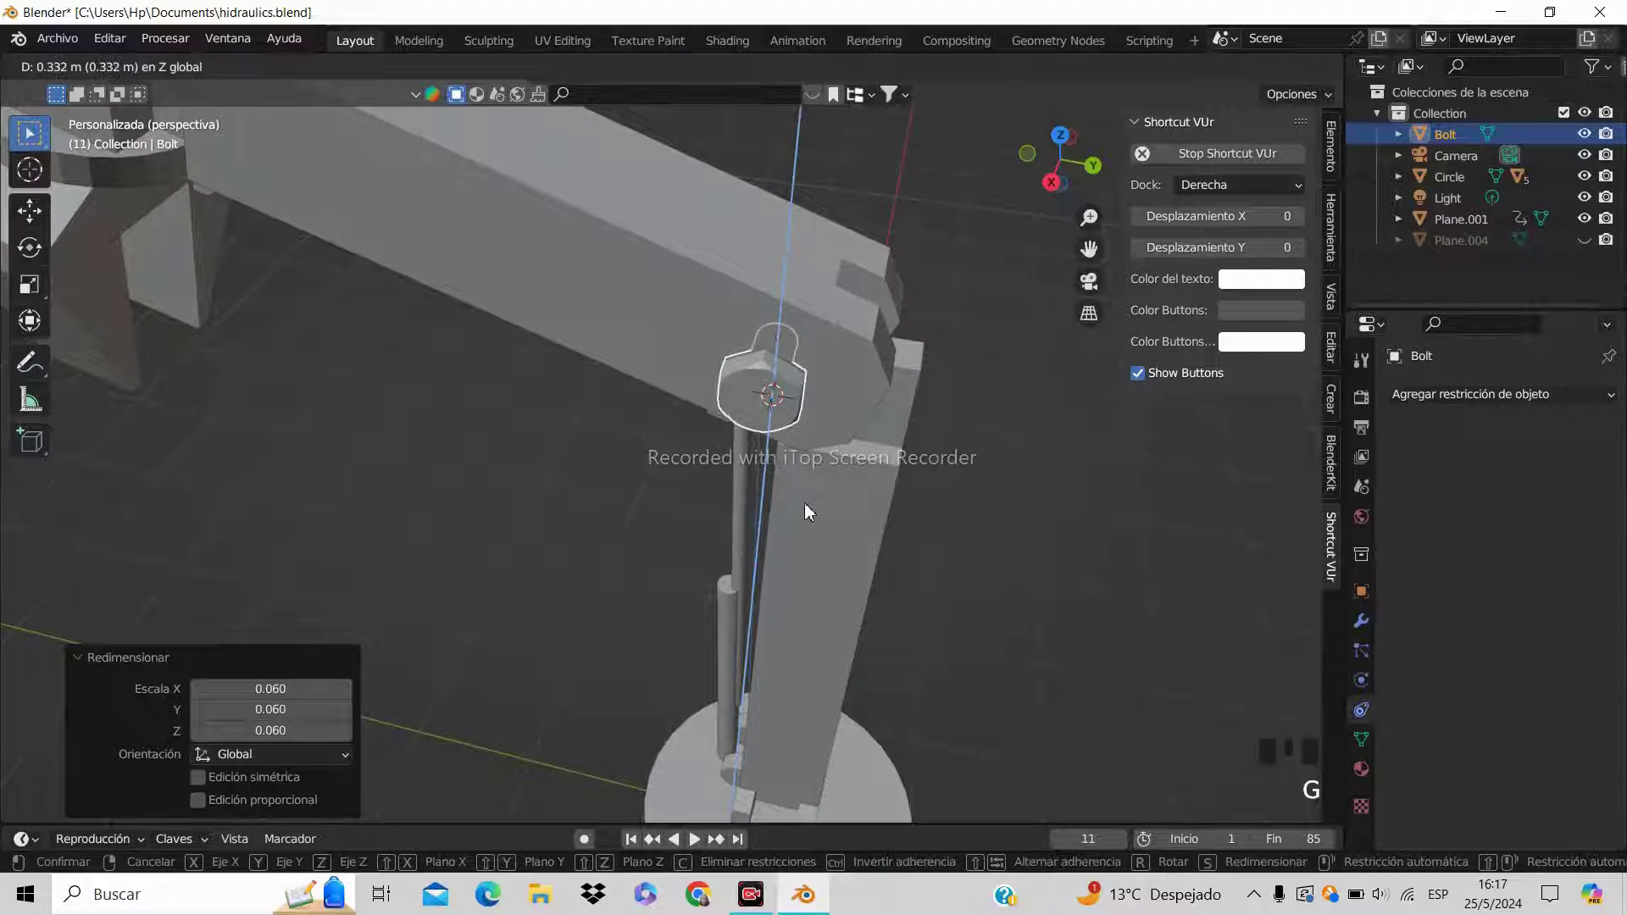
click(805, 507)
key(g)
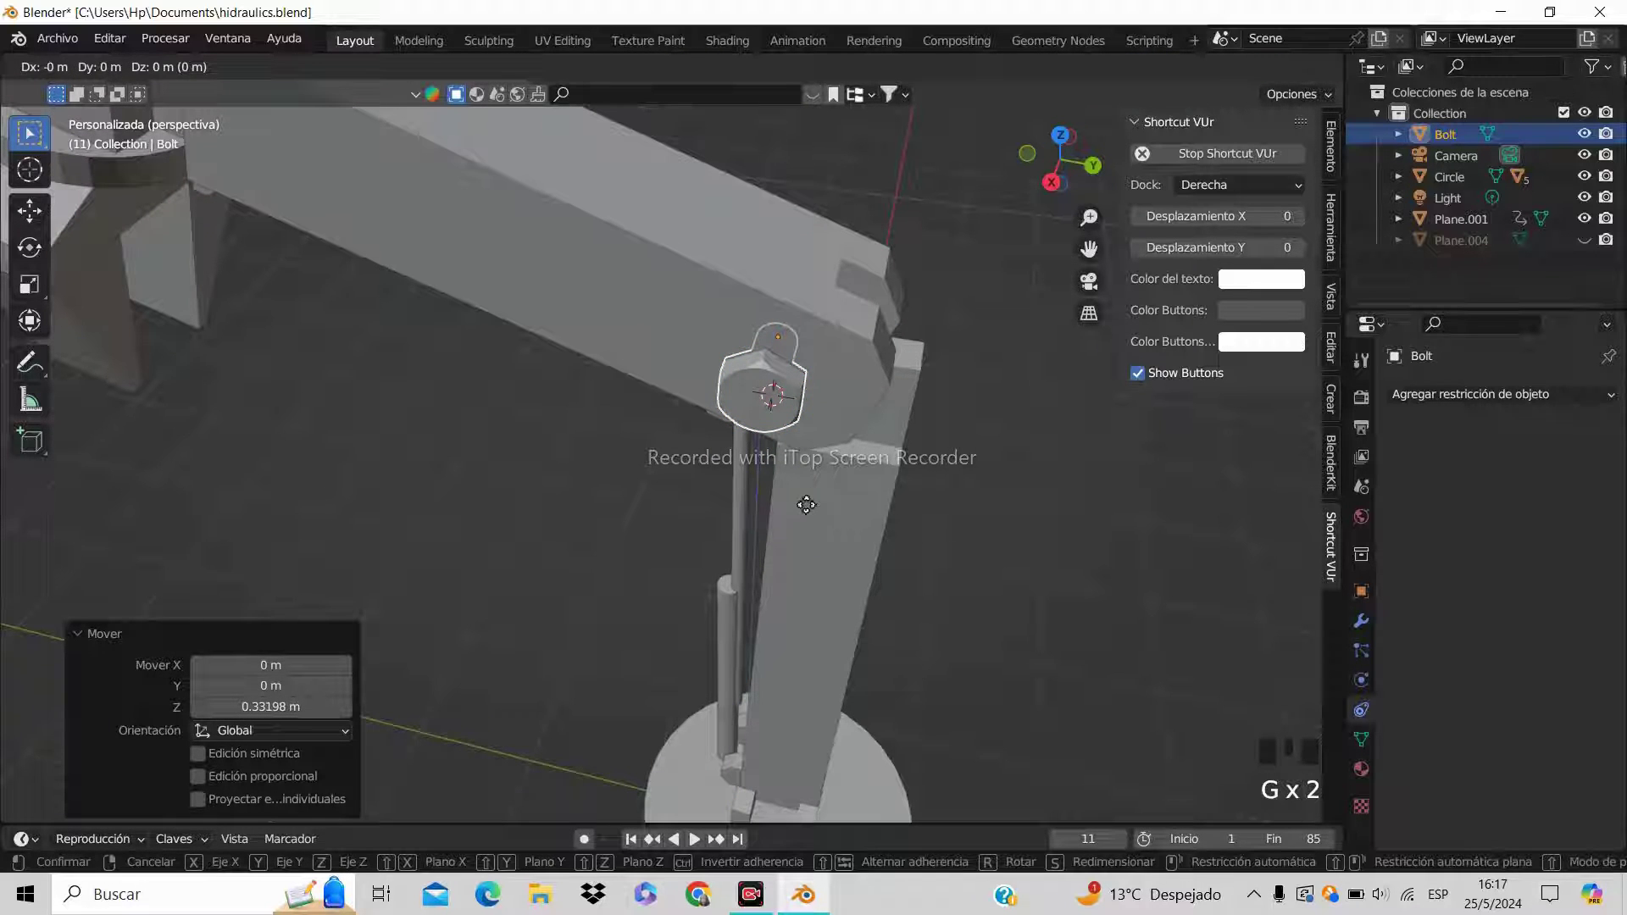
key(y)
click(896, 509)
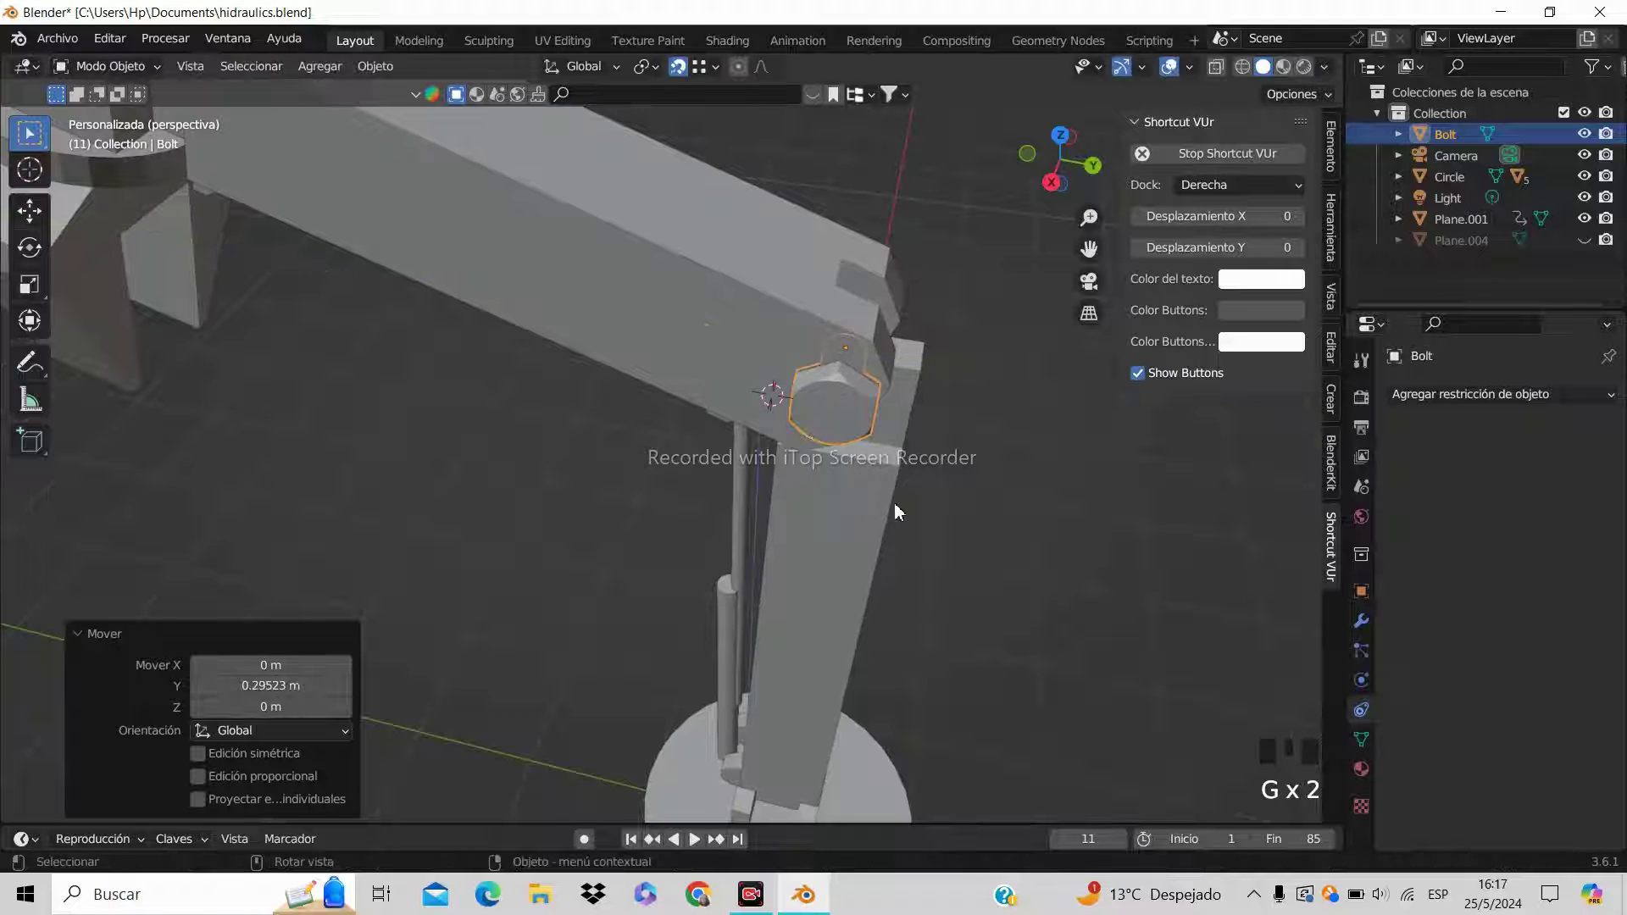
Lower the bolt about 0.11 m along global Z and shift it about -0.12 m along global Y
middle_drag(896, 512, 716, 499)
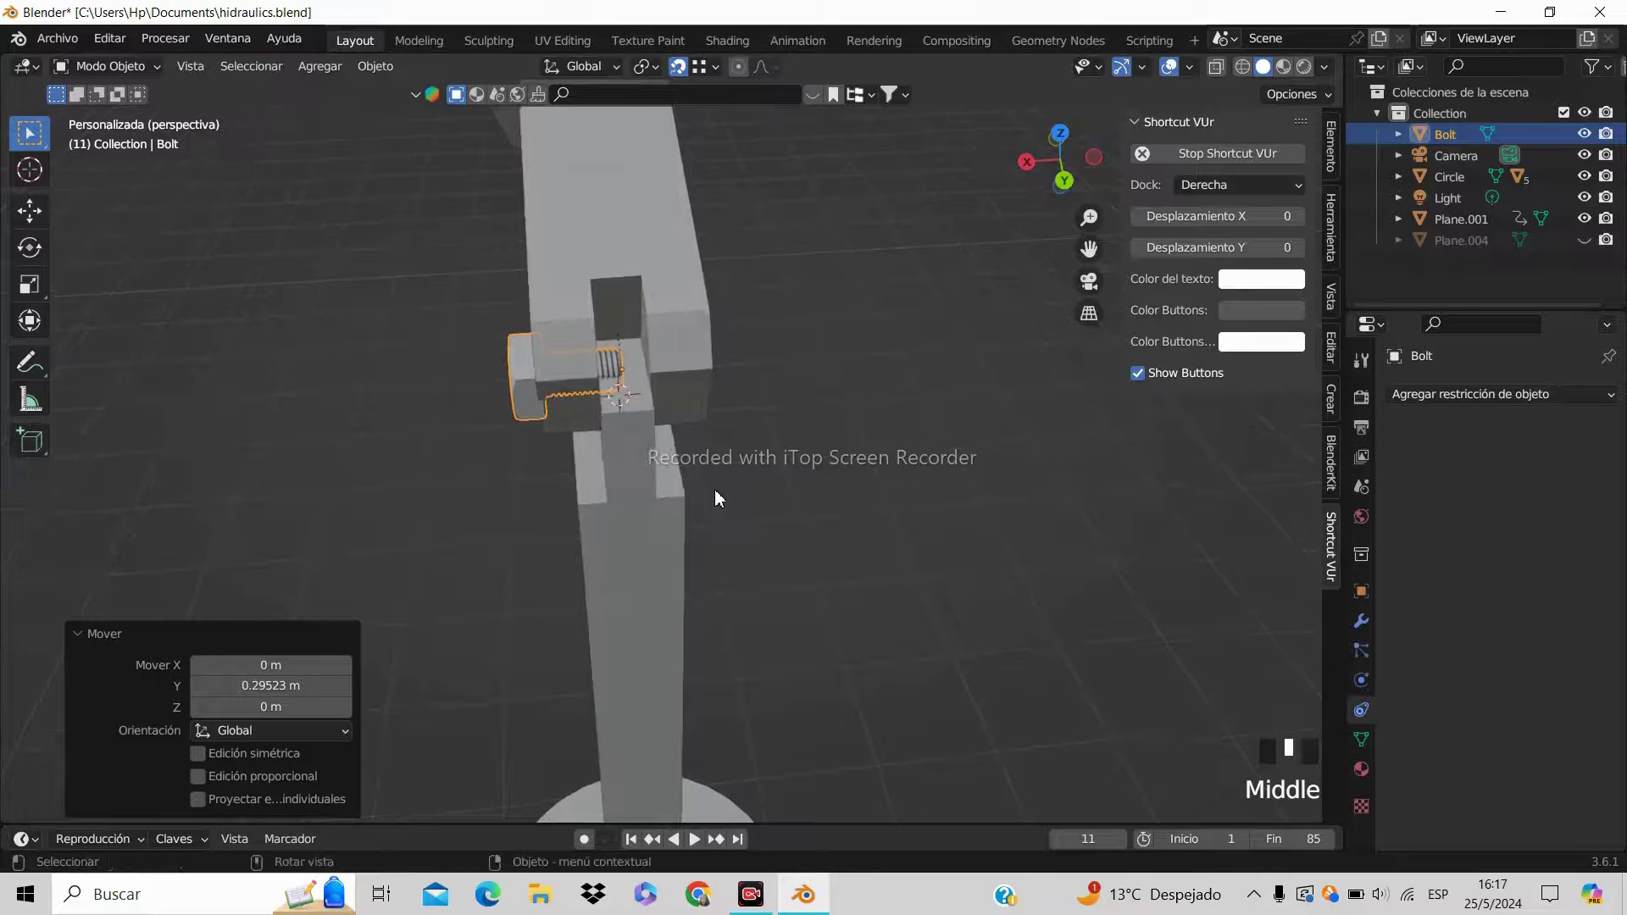
key(g)
key(z)
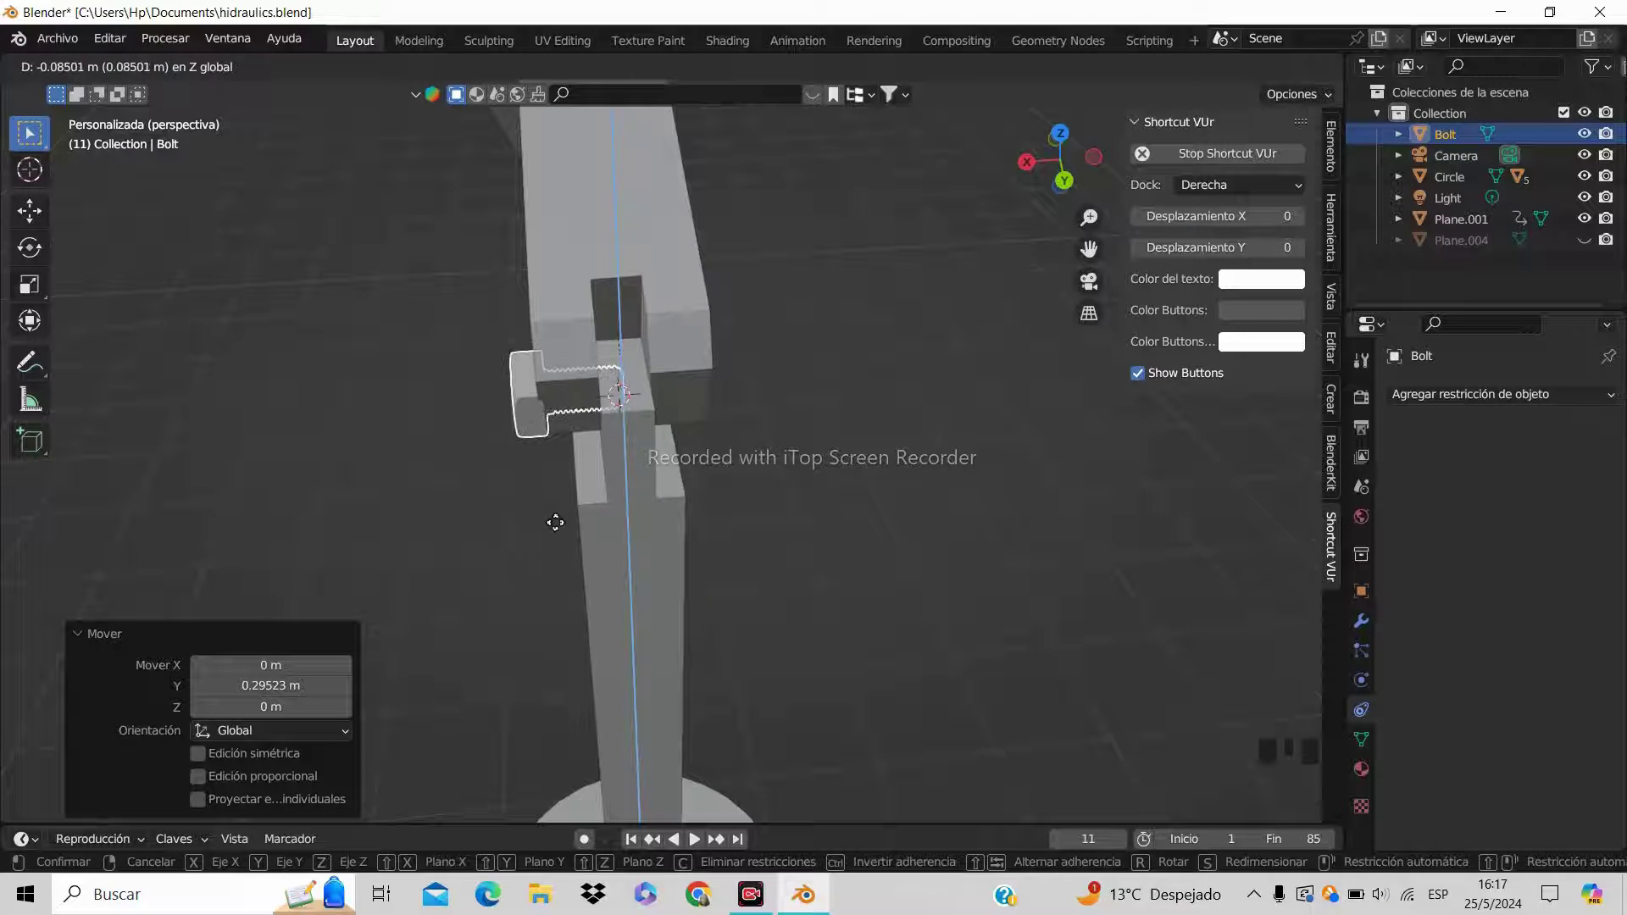
click(555, 525)
middle_drag(602, 550, 835, 487)
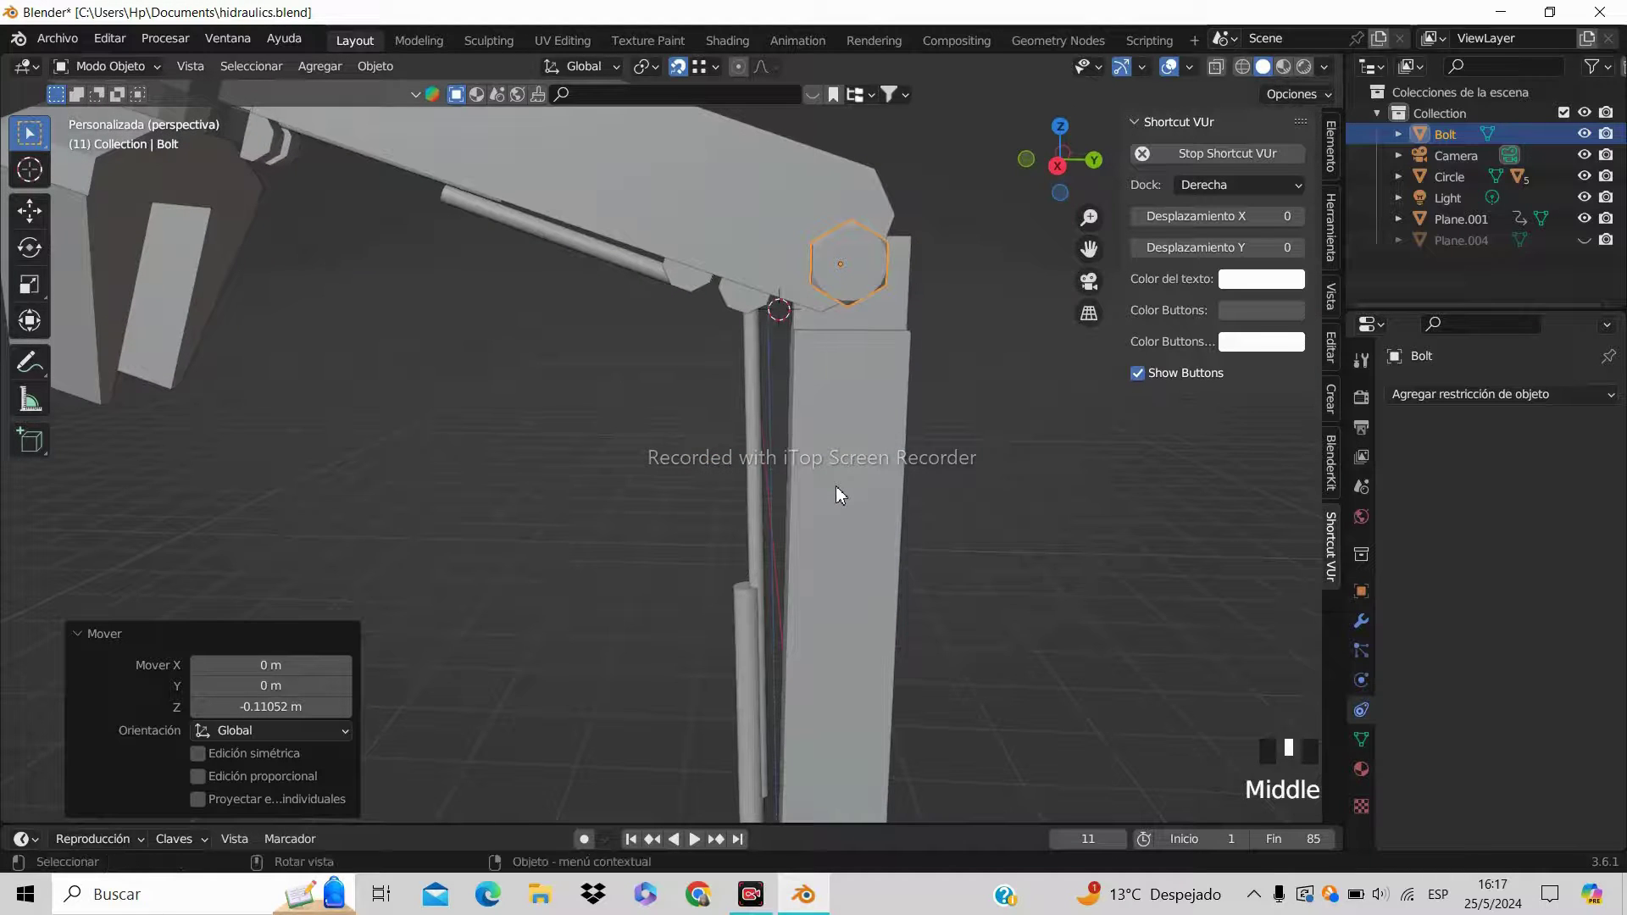
key(g)
key(y)
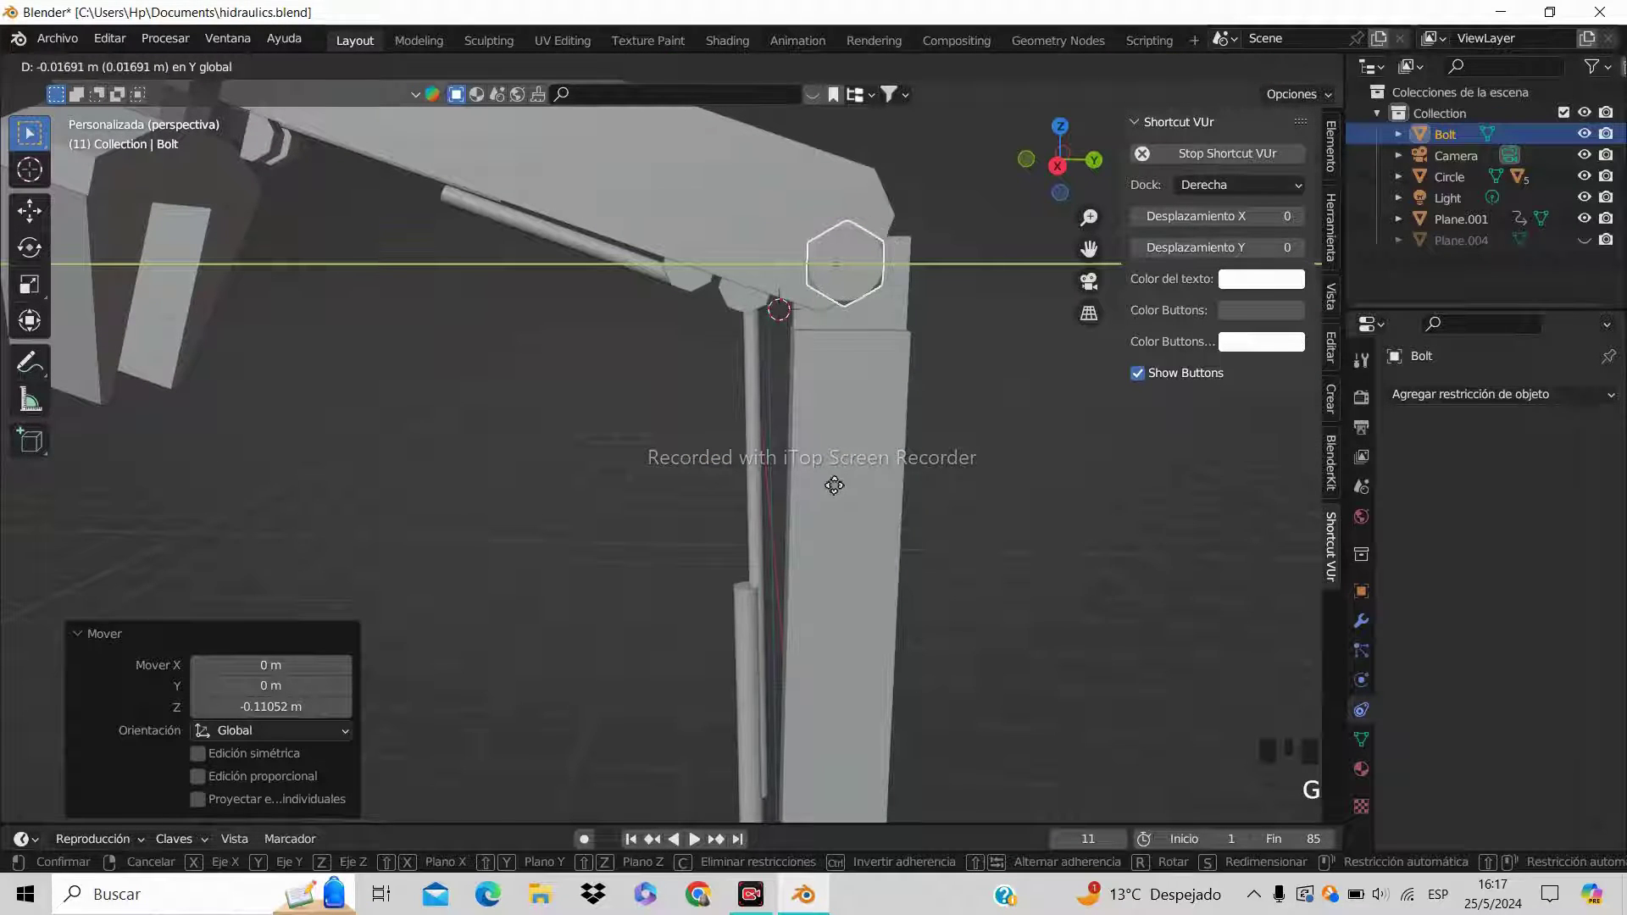
click(811, 484)
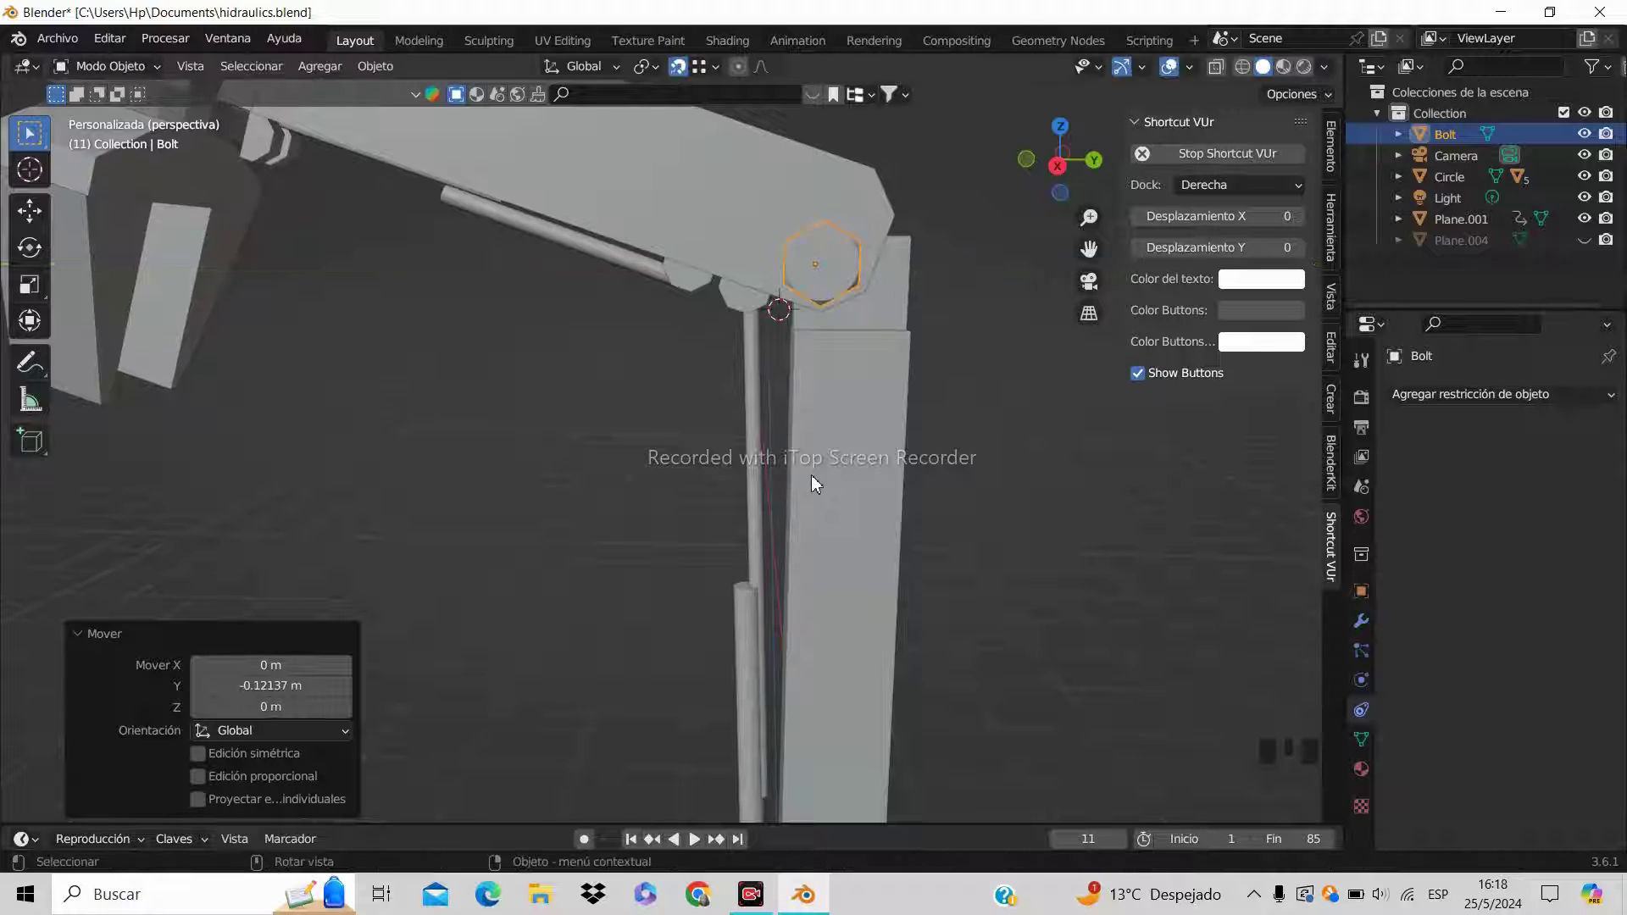
Raise the bolt about 0.12 m along global Z to place it within the fork's side
key(g)
key(x)
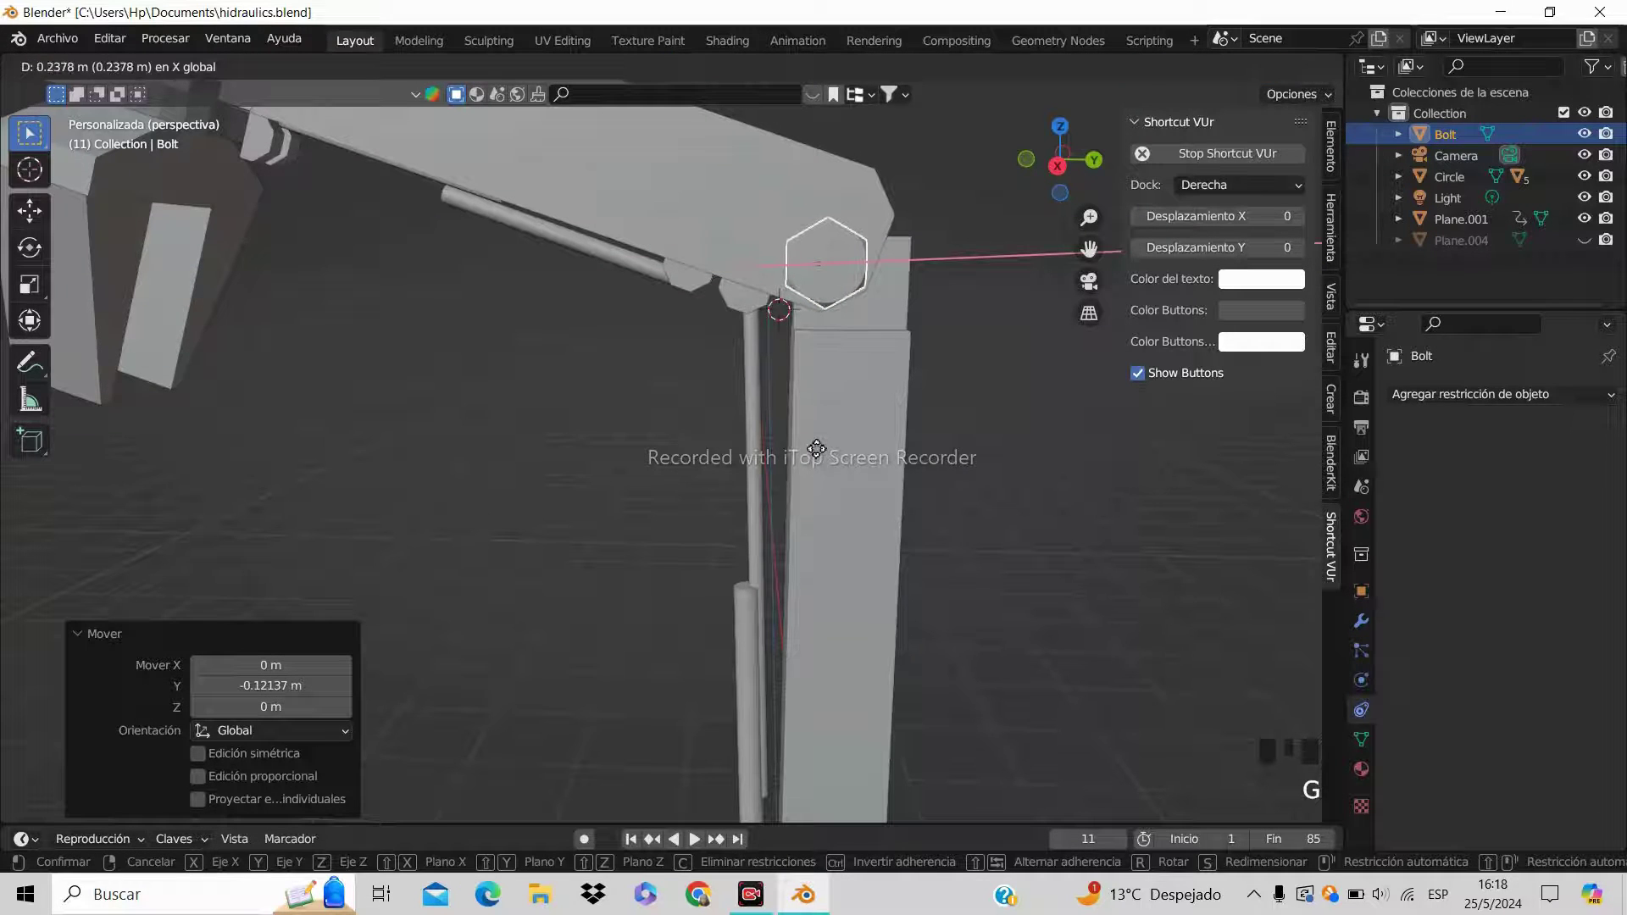
key(z)
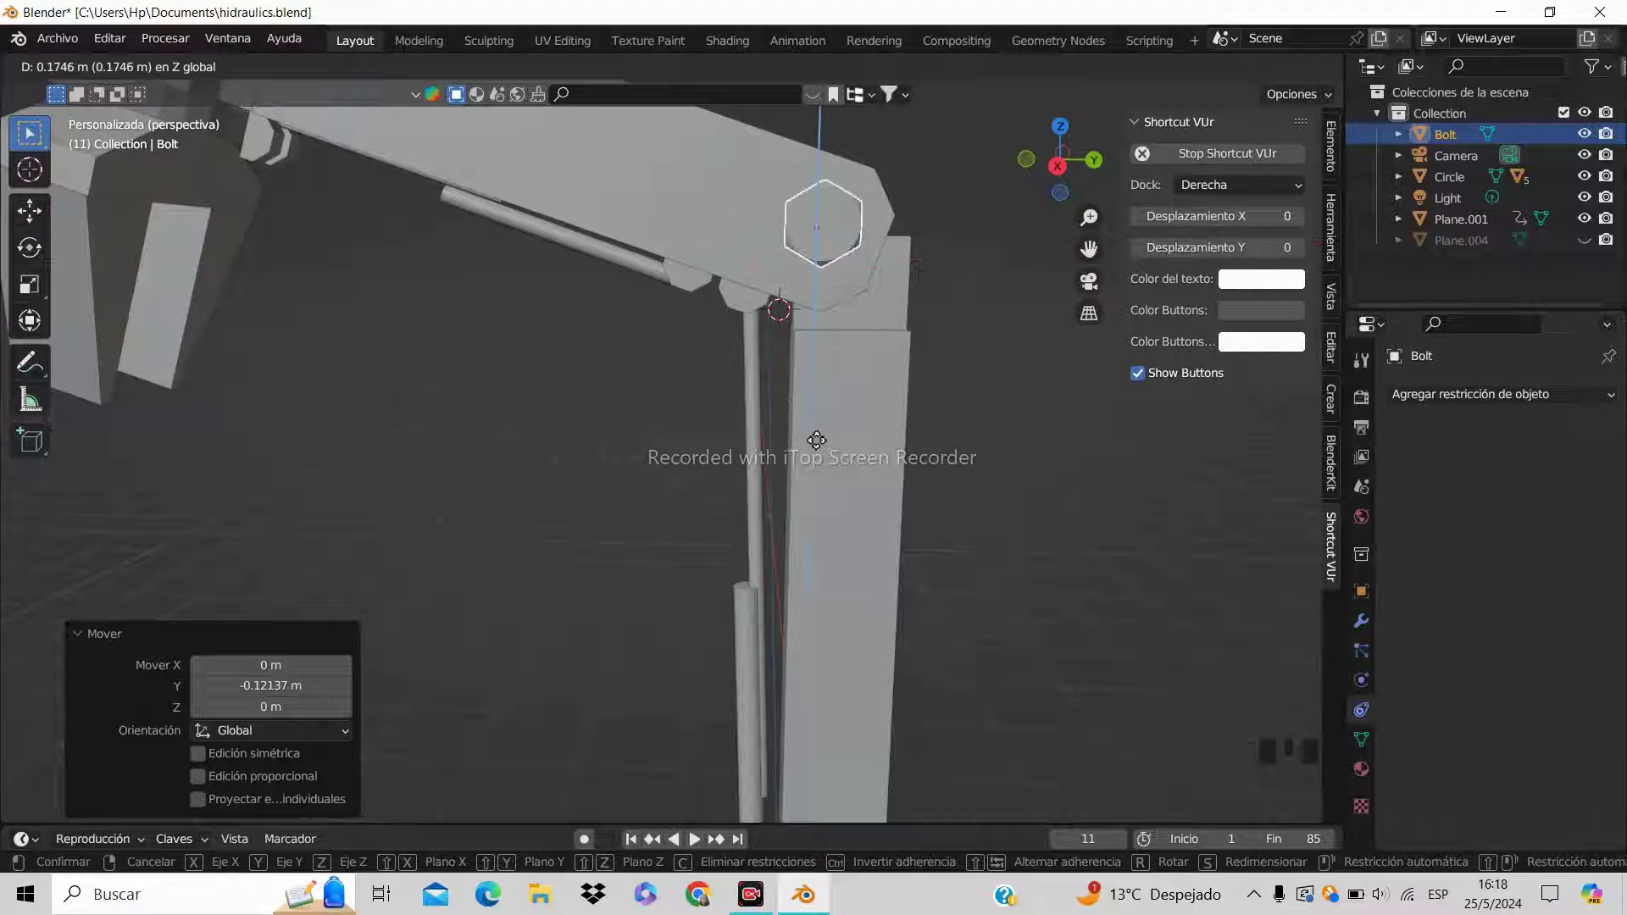
click(819, 458)
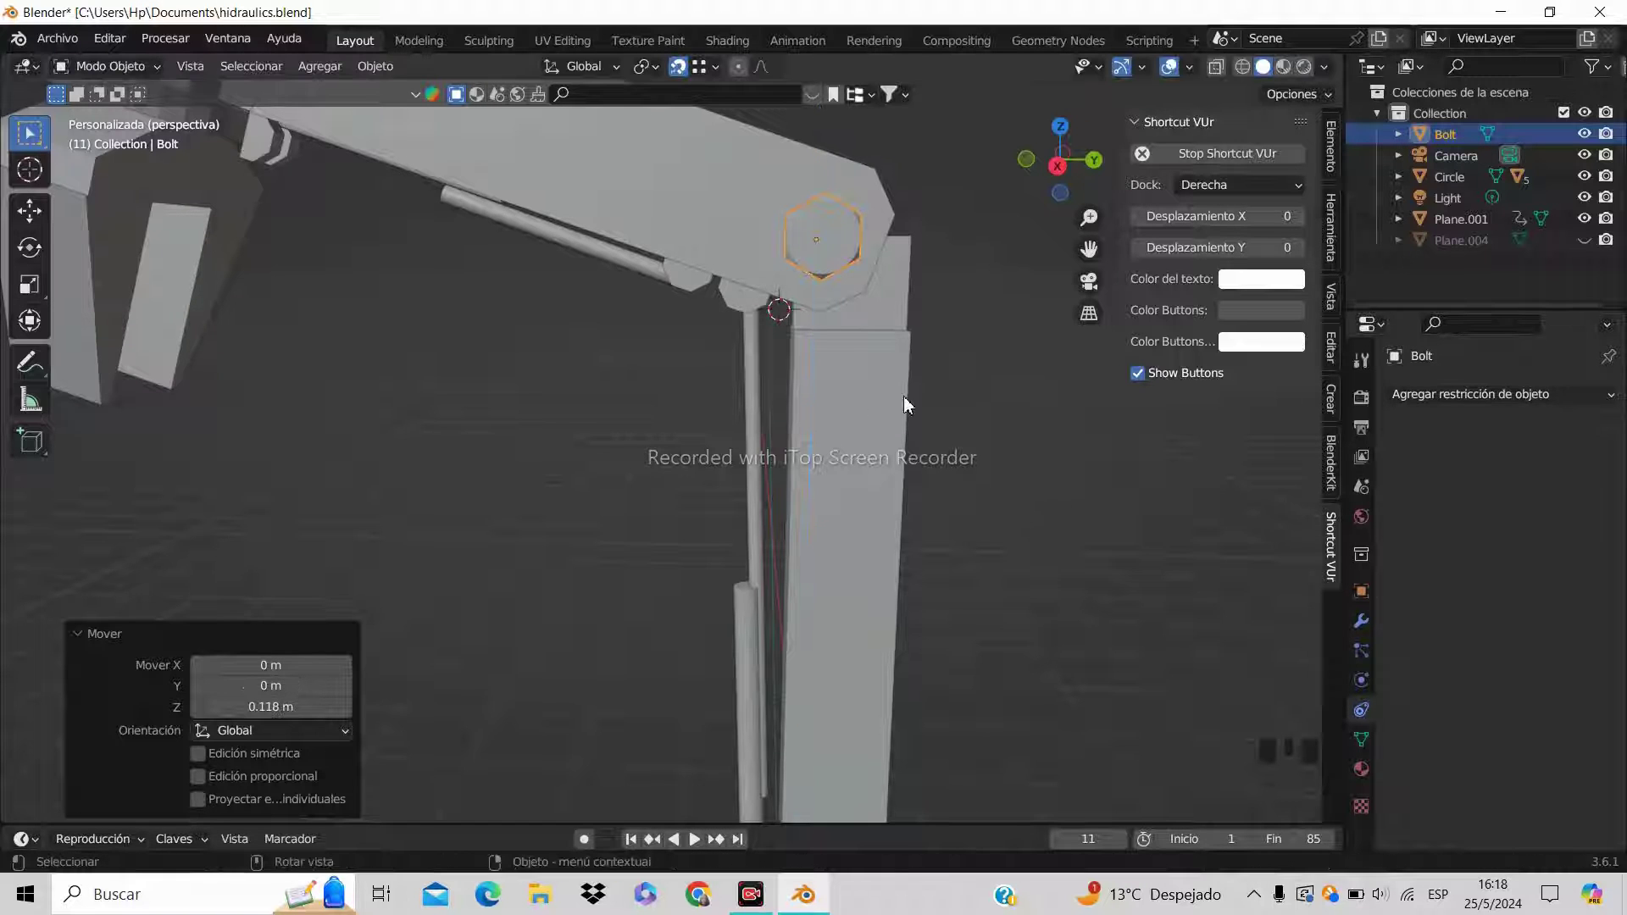
Try rotating the upper arm about 12° around the global X axis to test the elbow joint
middle_drag(904, 399, 790, 451)
click(786, 302)
scroll(888, 386, down, 2)
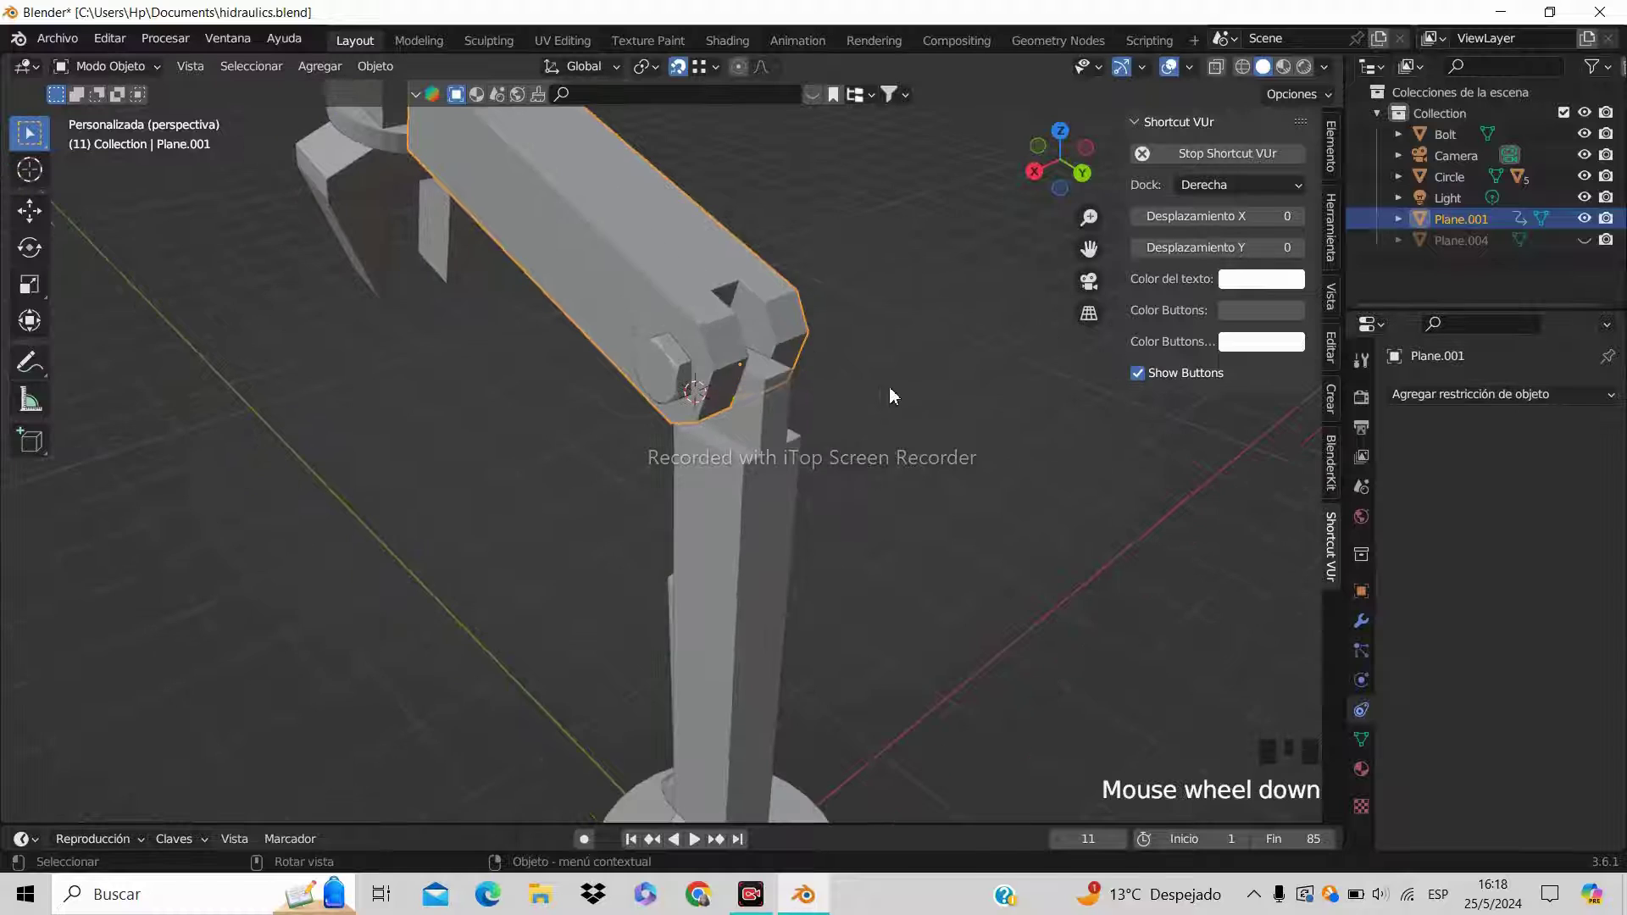
middle_drag(887, 386, 969, 396)
scroll(969, 397, down, 1)
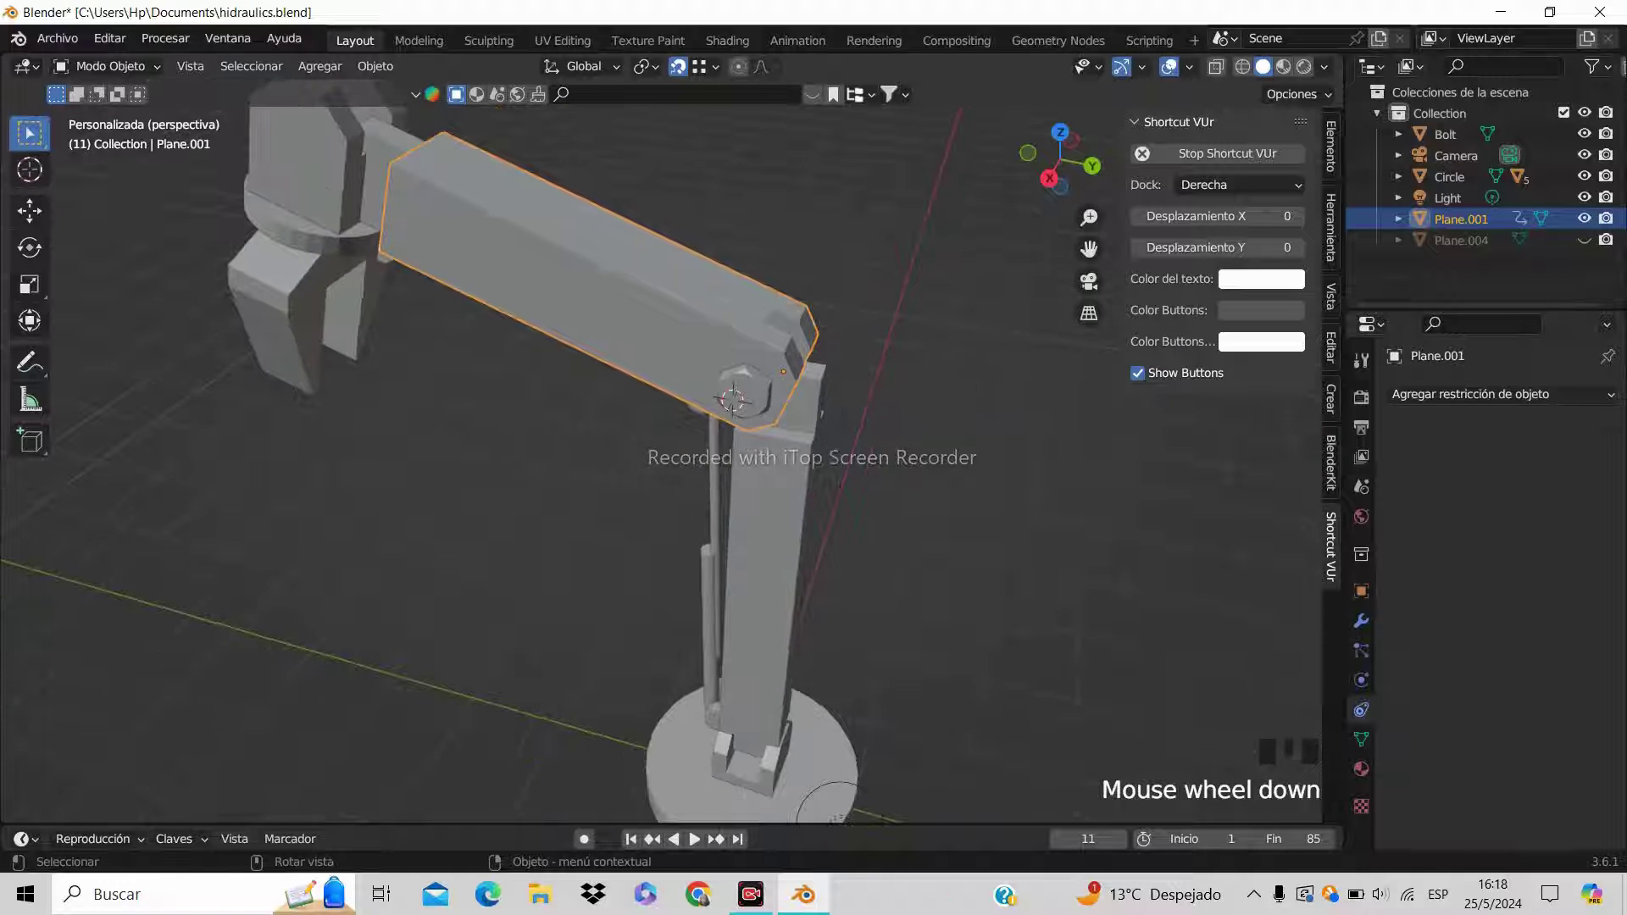
key(r)
key(x)
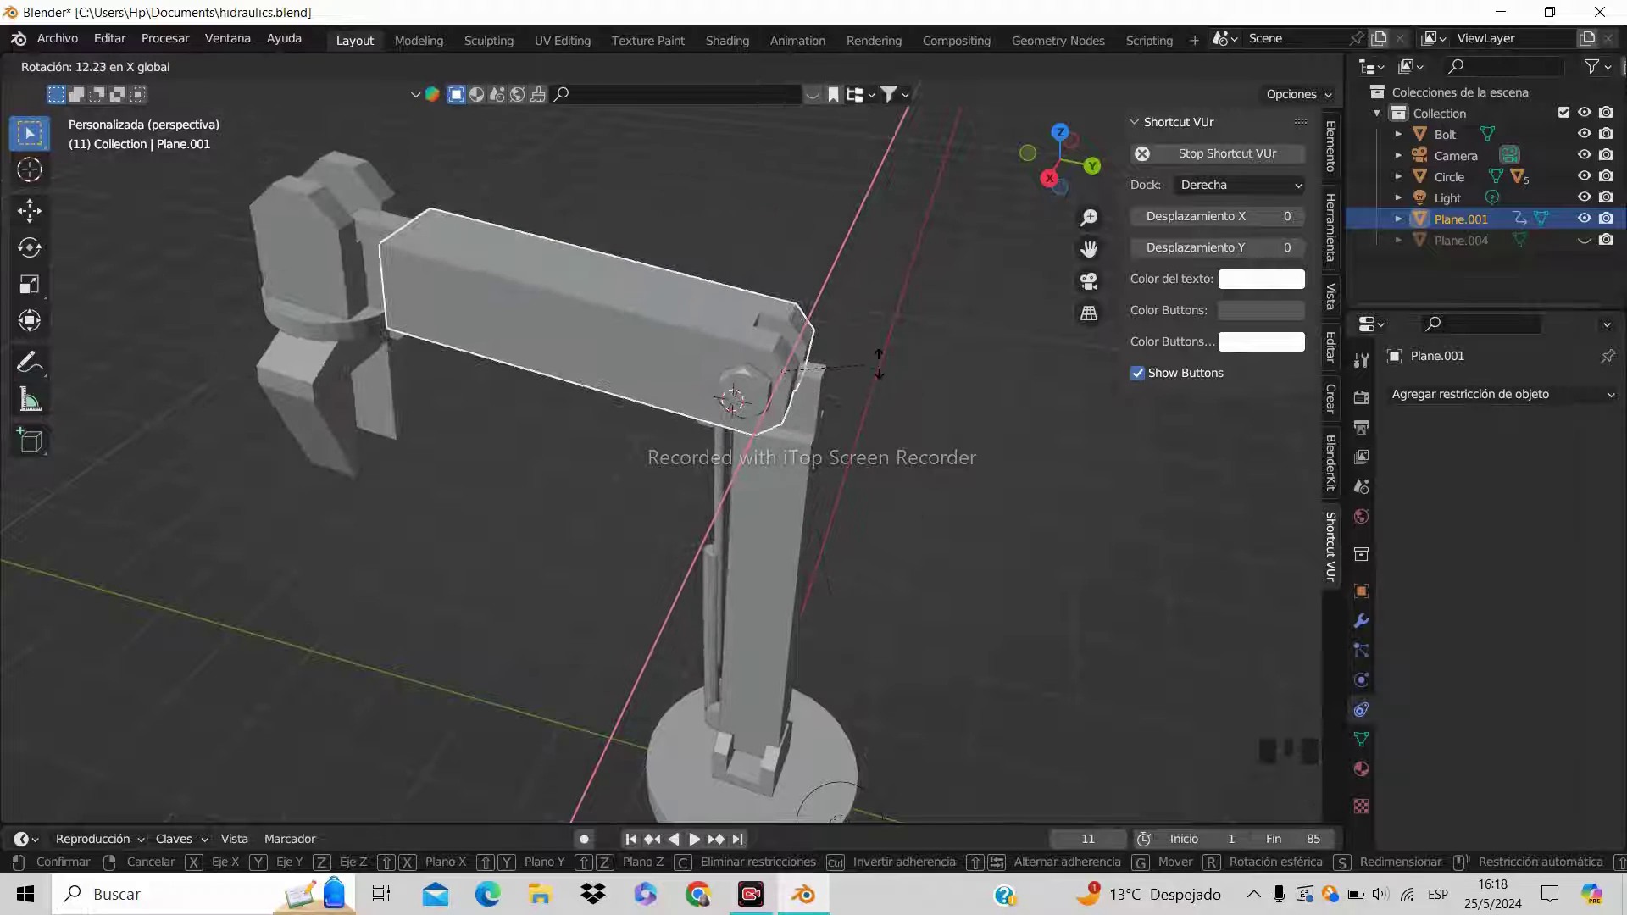
click(879, 364)
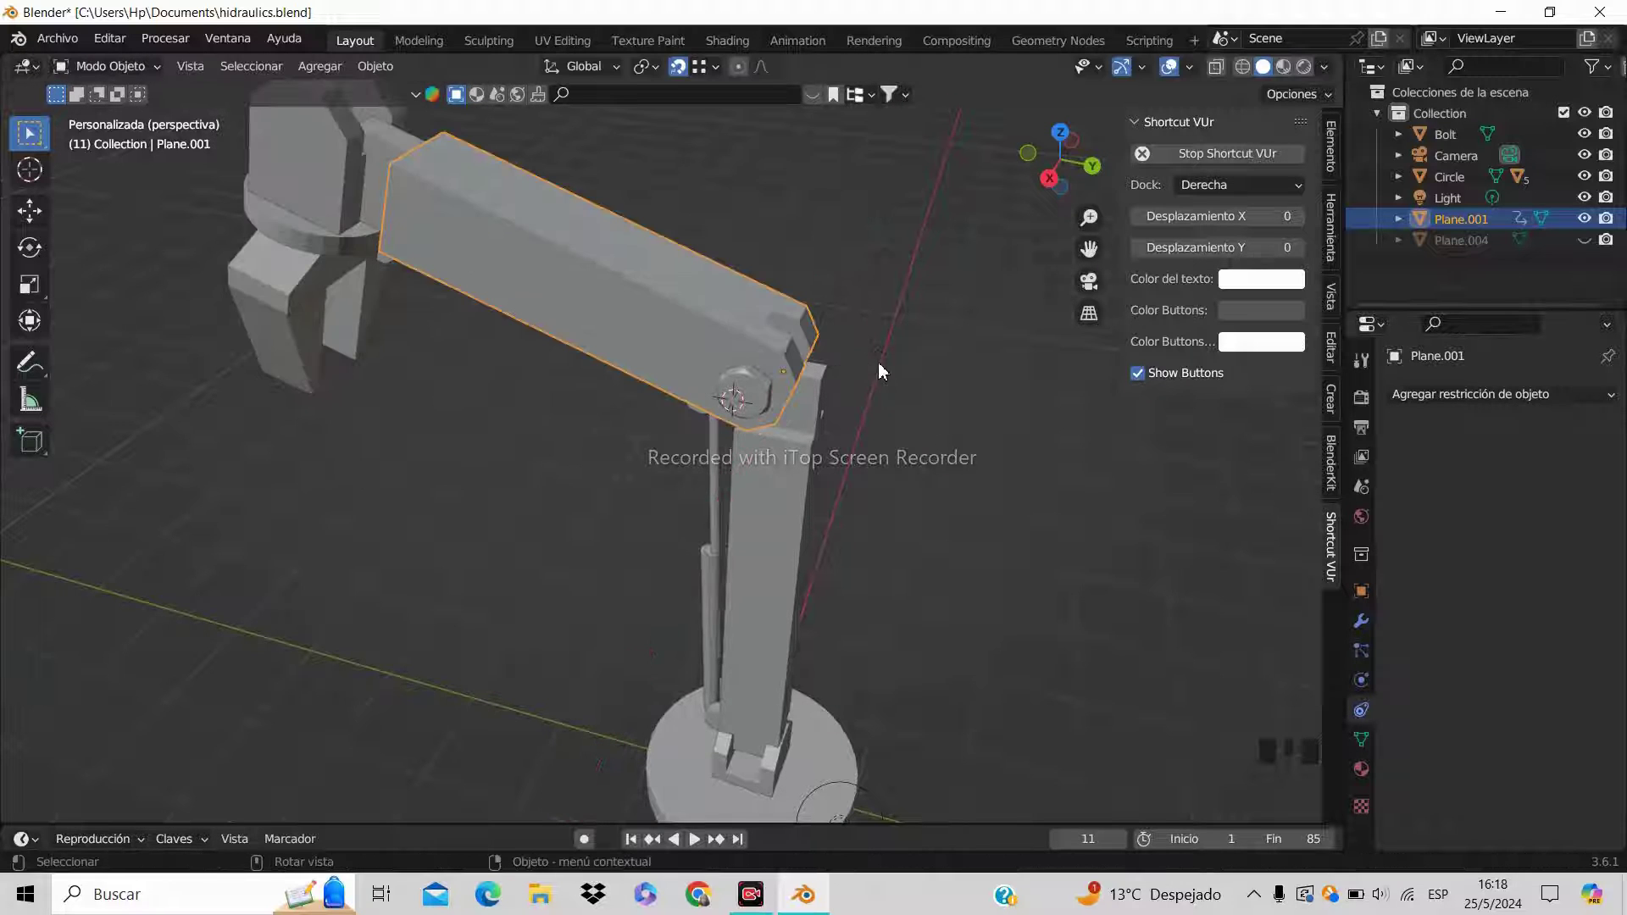
click(753, 401)
middle_drag(879, 546, 795, 502)
scroll(732, 349, up, 2)
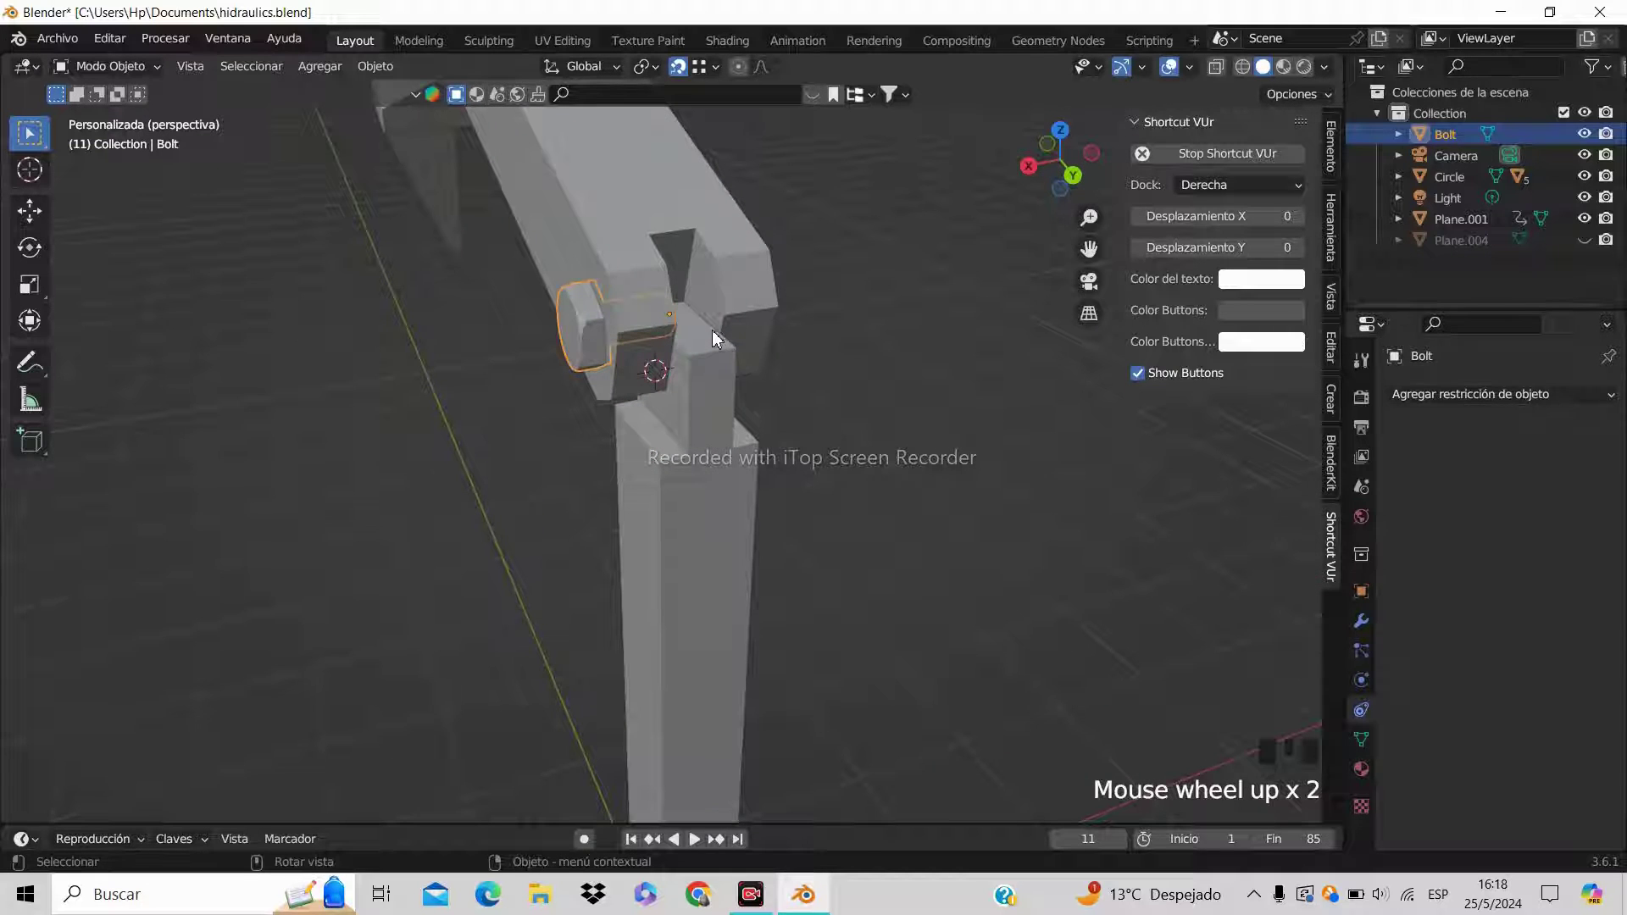
click(712, 329)
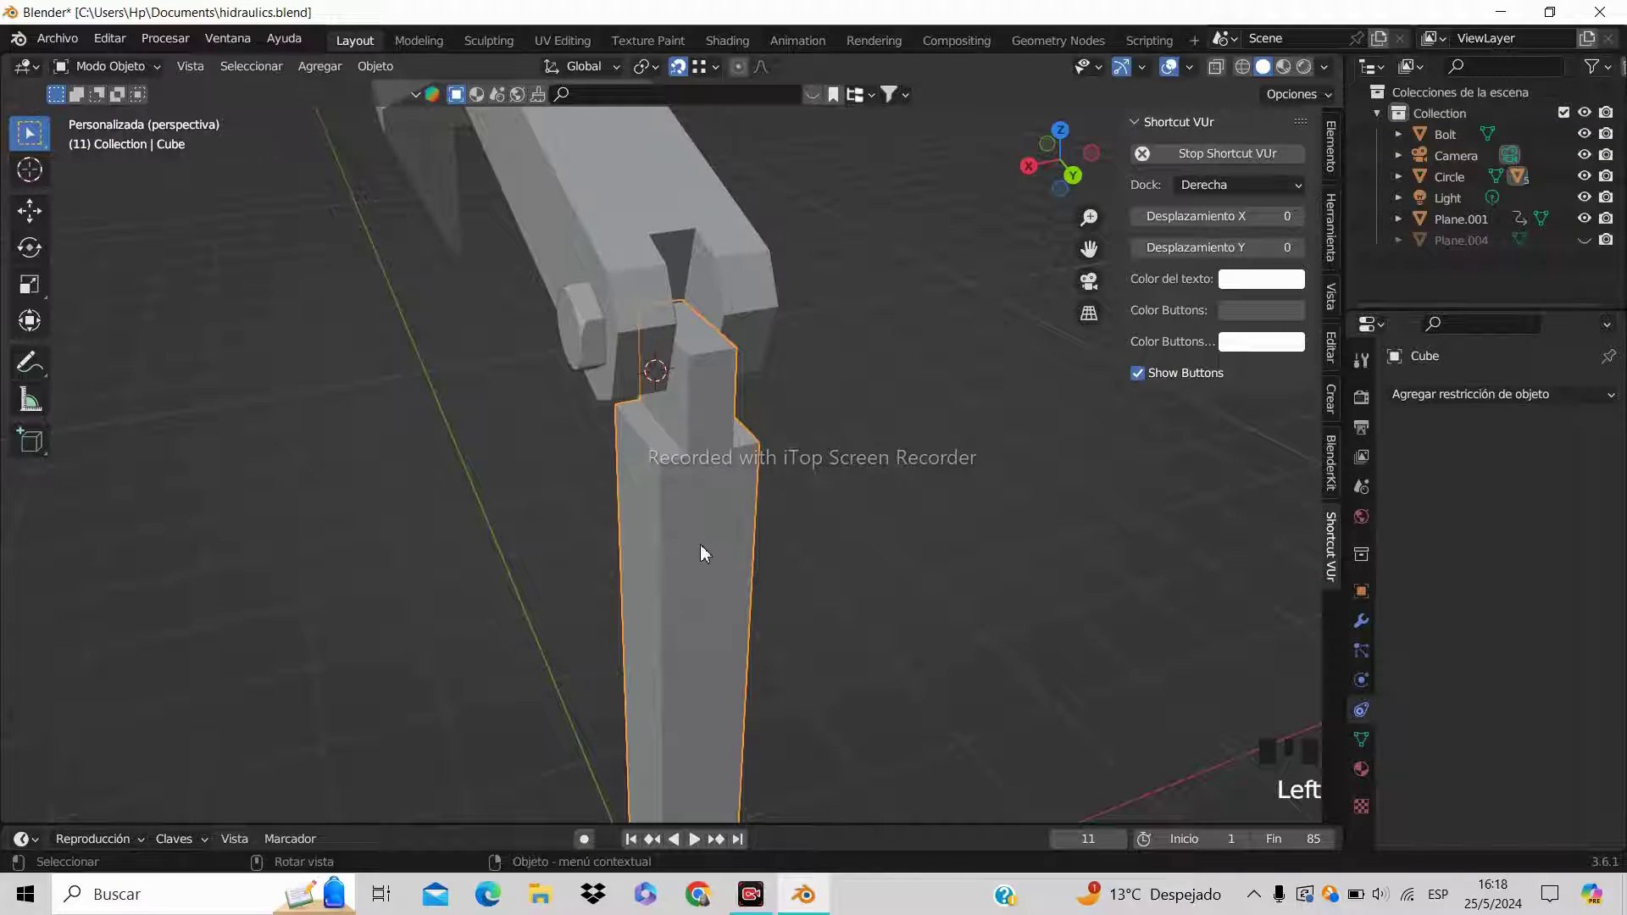
key(ctrl+z)
key(ctrl+z)
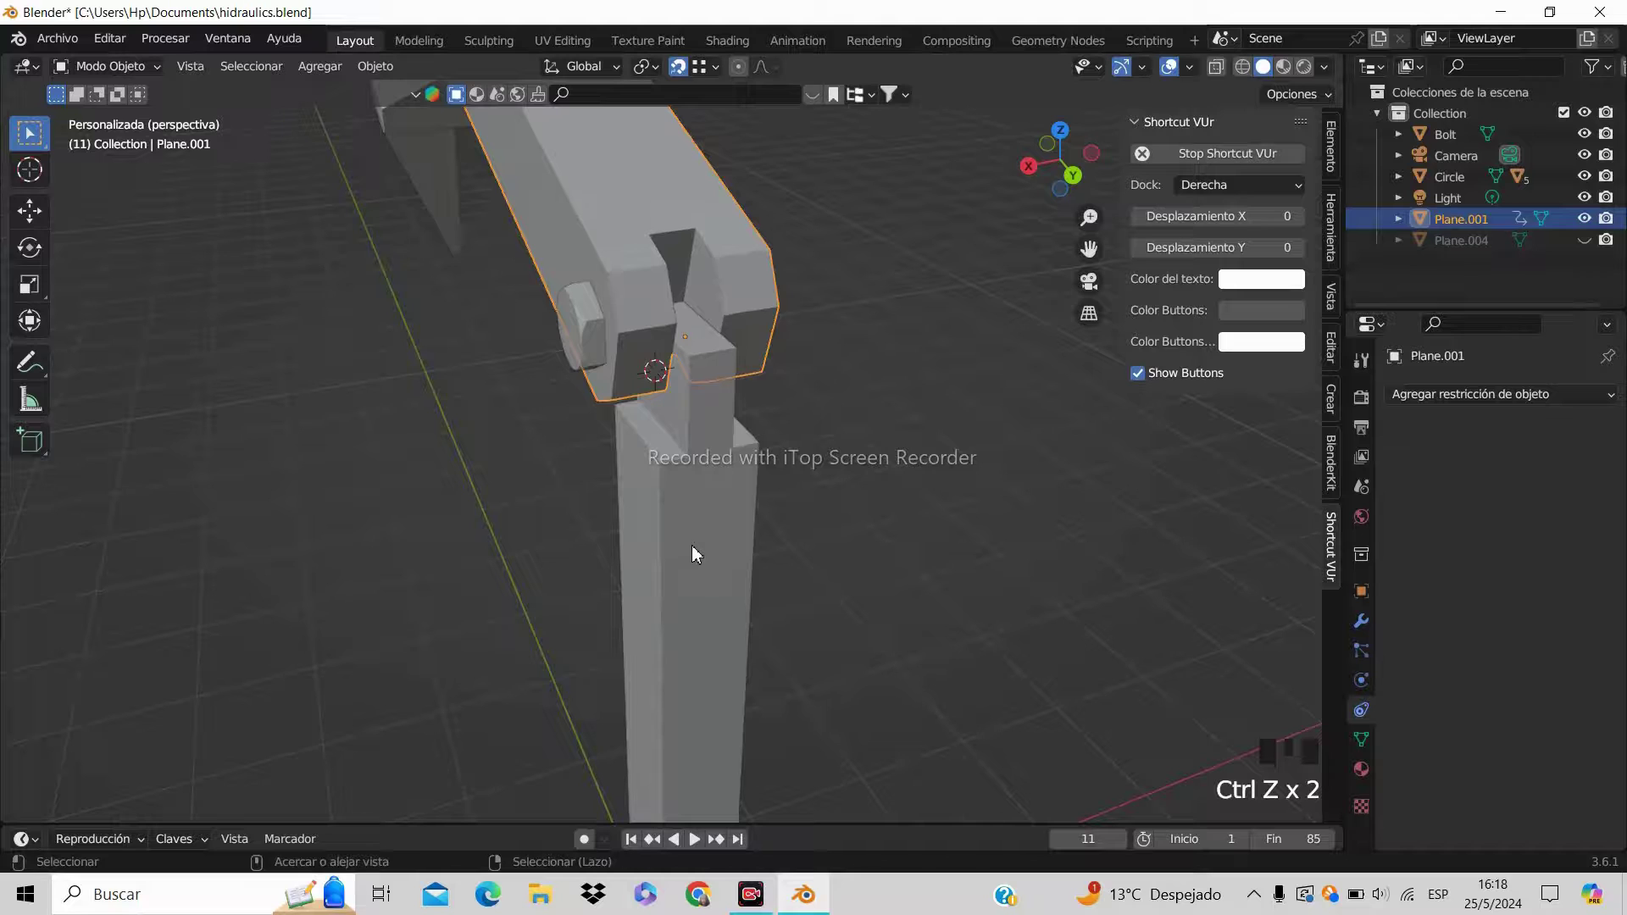
Undo the elbow test rotation and the latest bolt moves, and delete the bolt
key(ctrl+z)
key(ctrl+z)
key(ctrl+z)
key(ctrl+z)
key(ctrl+z)
key(ctrl+z)
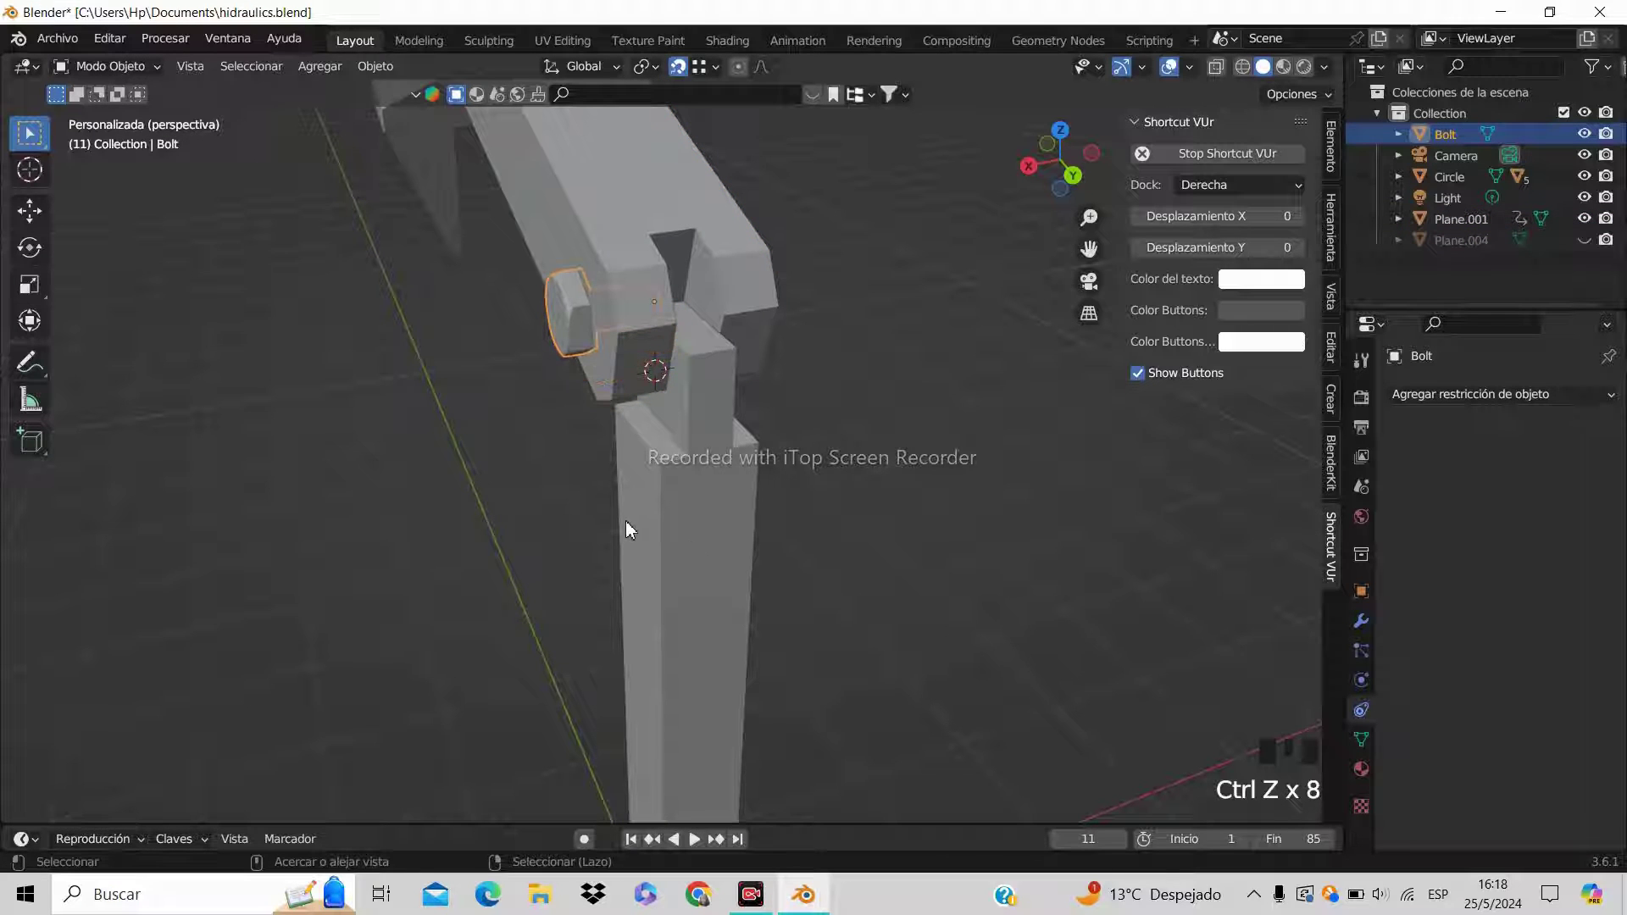
key(x)
click(609, 476)
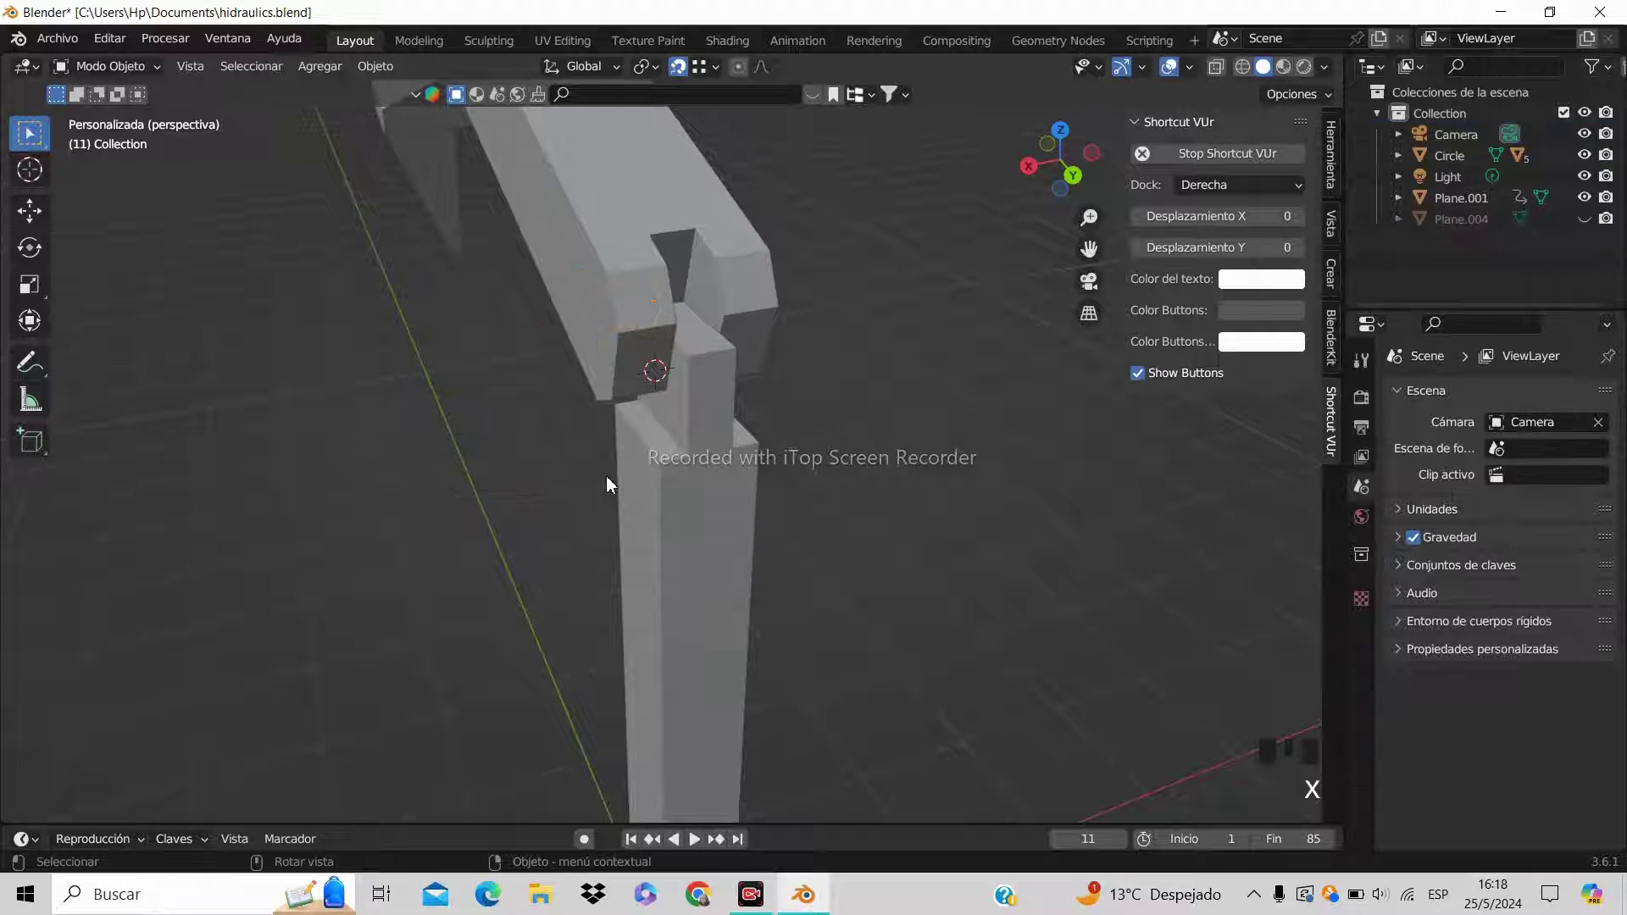
Parent the upper arm to the vertical lower arm with the Object type
middle_drag(845, 473, 729, 508)
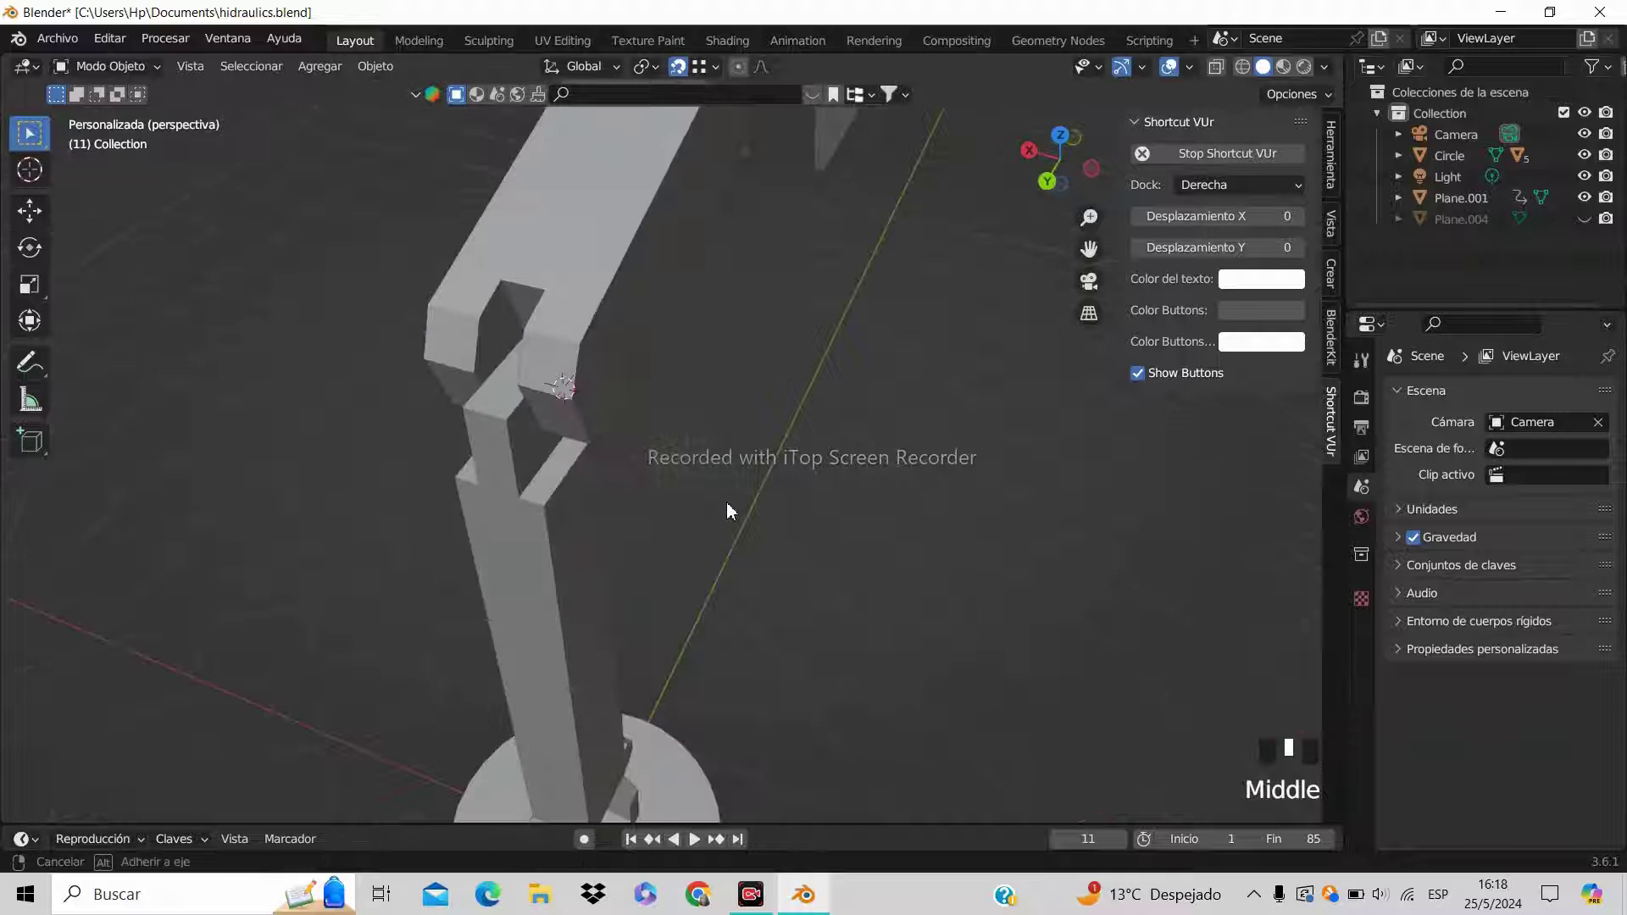
scroll(657, 538, down, 3)
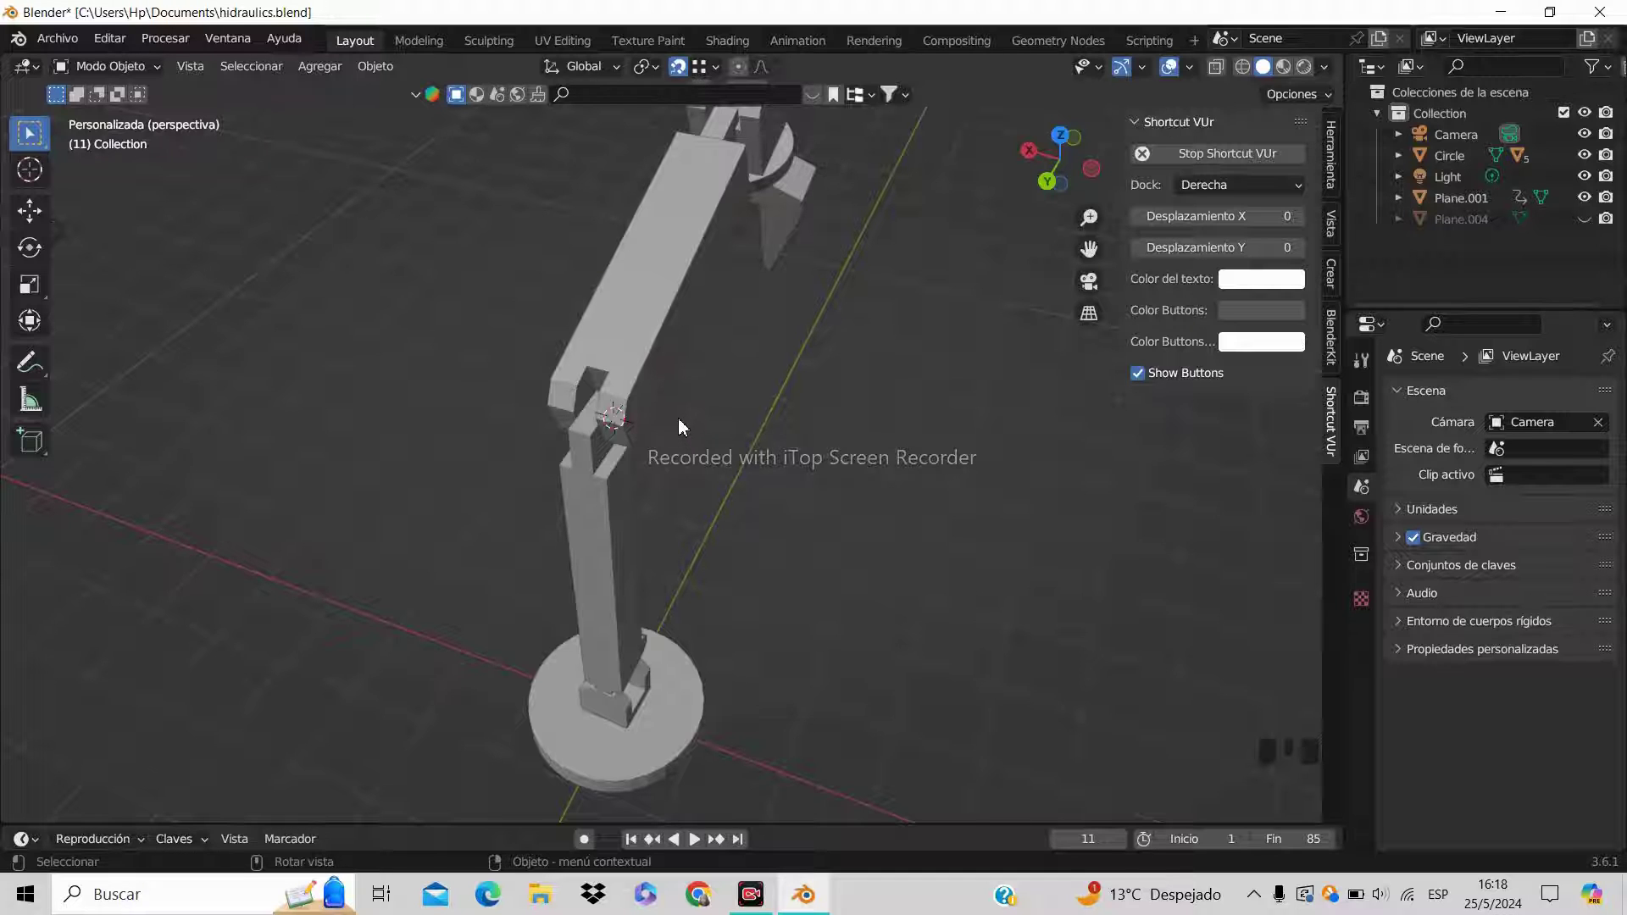
middle_drag(724, 463, 852, 656)
scroll(886, 588, up, 2)
scroll(847, 637, down, 4)
middle_drag(780, 551, 690, 466)
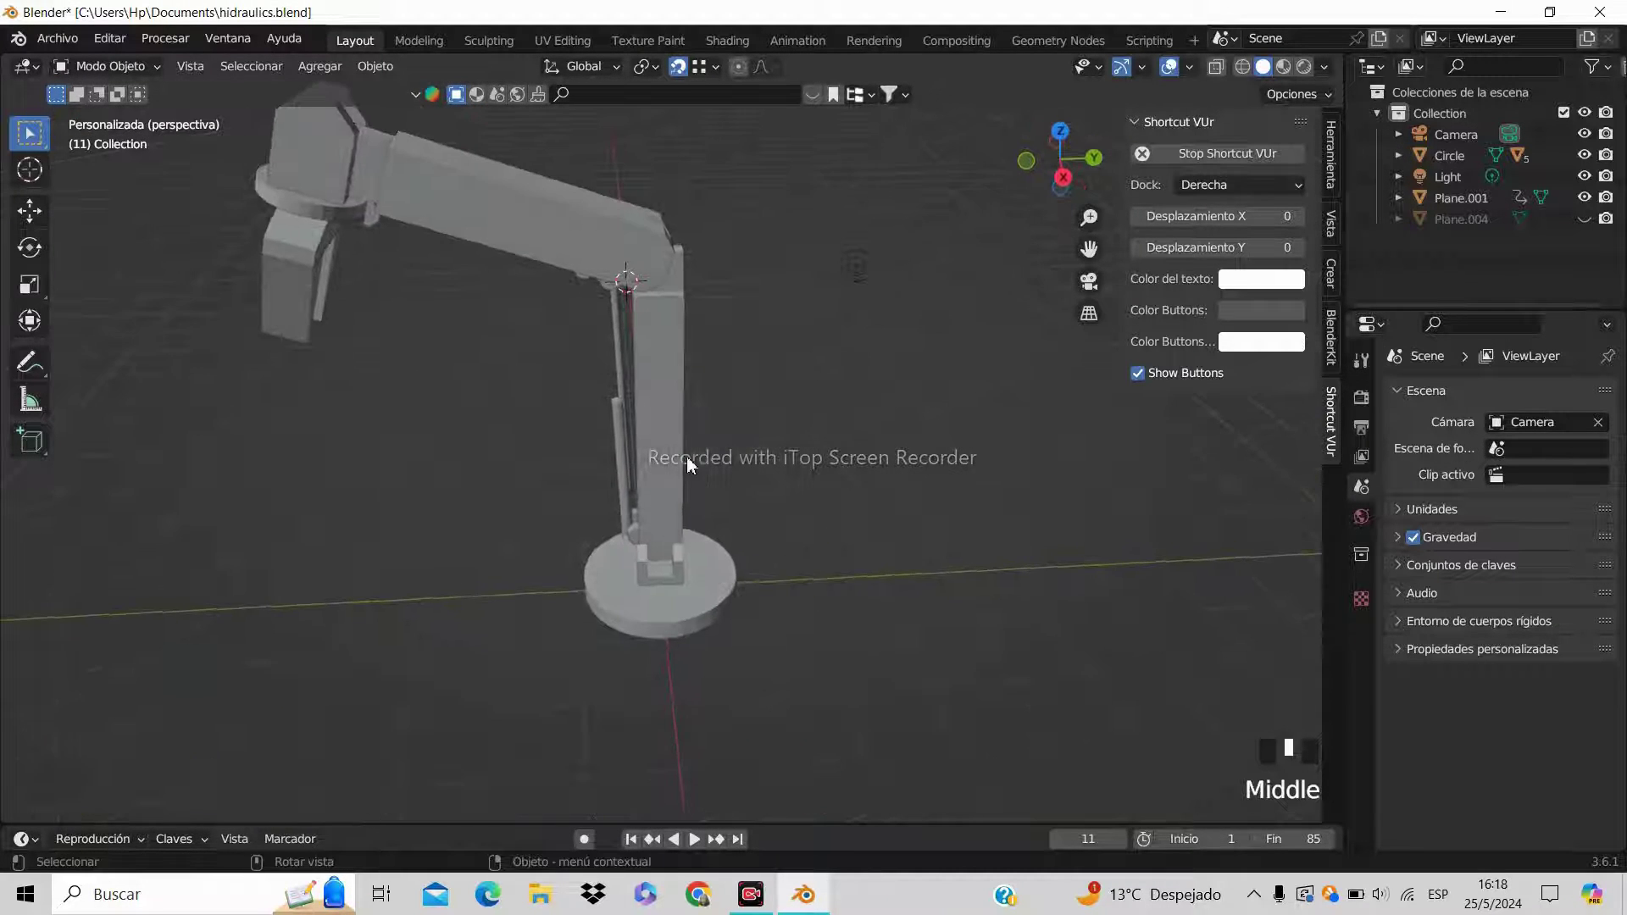
click(667, 461)
click(587, 229)
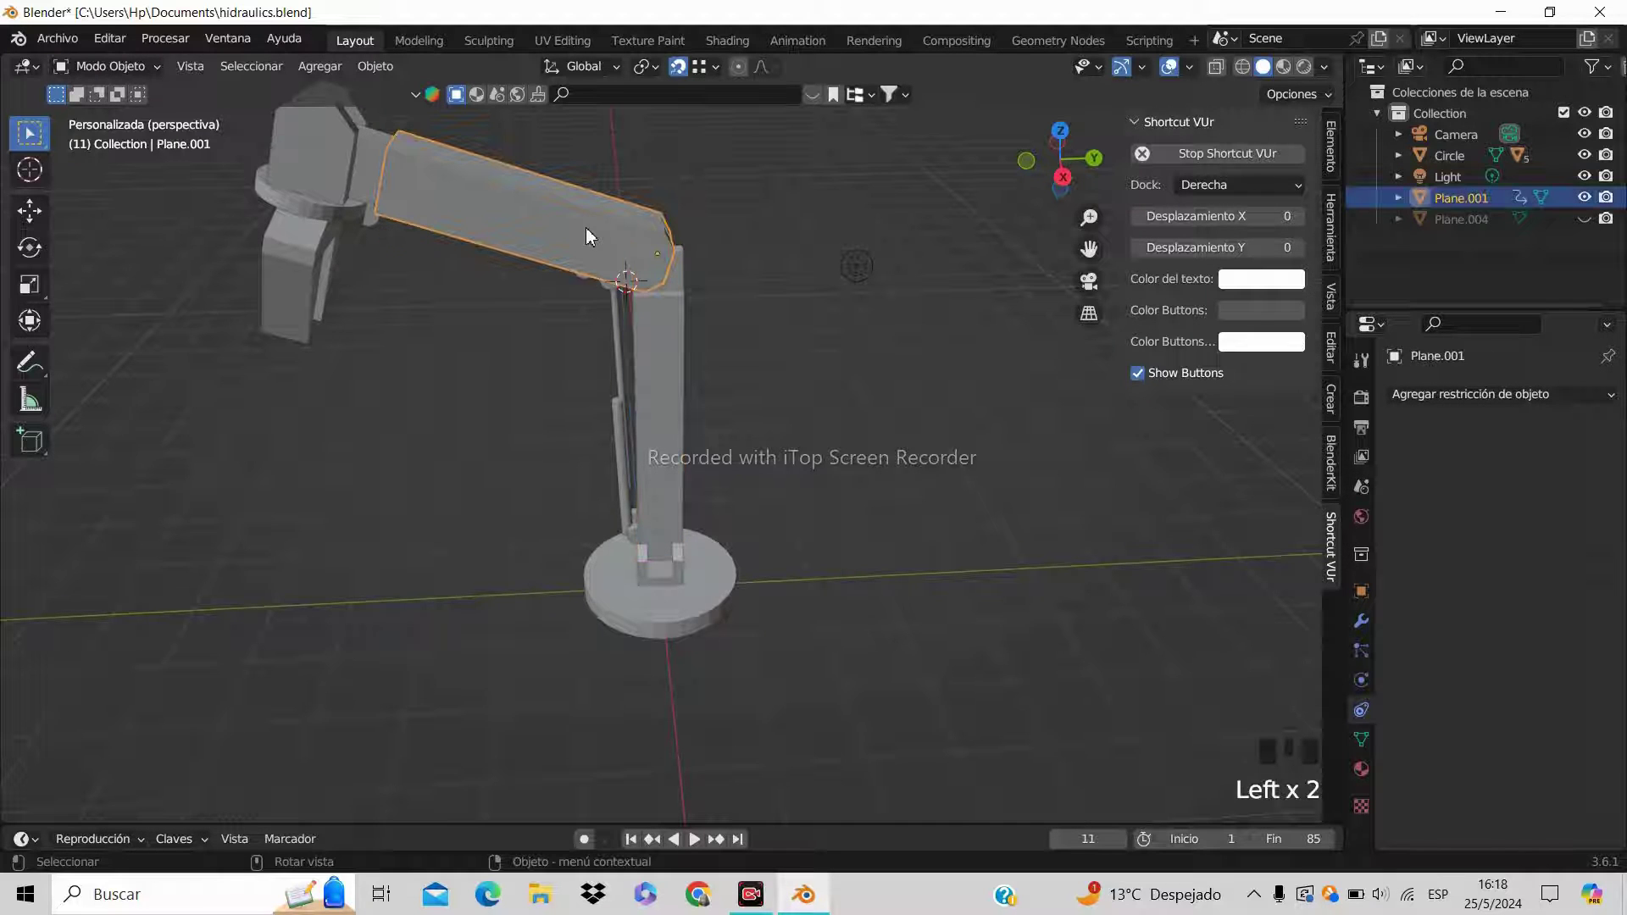
shift+click(669, 366)
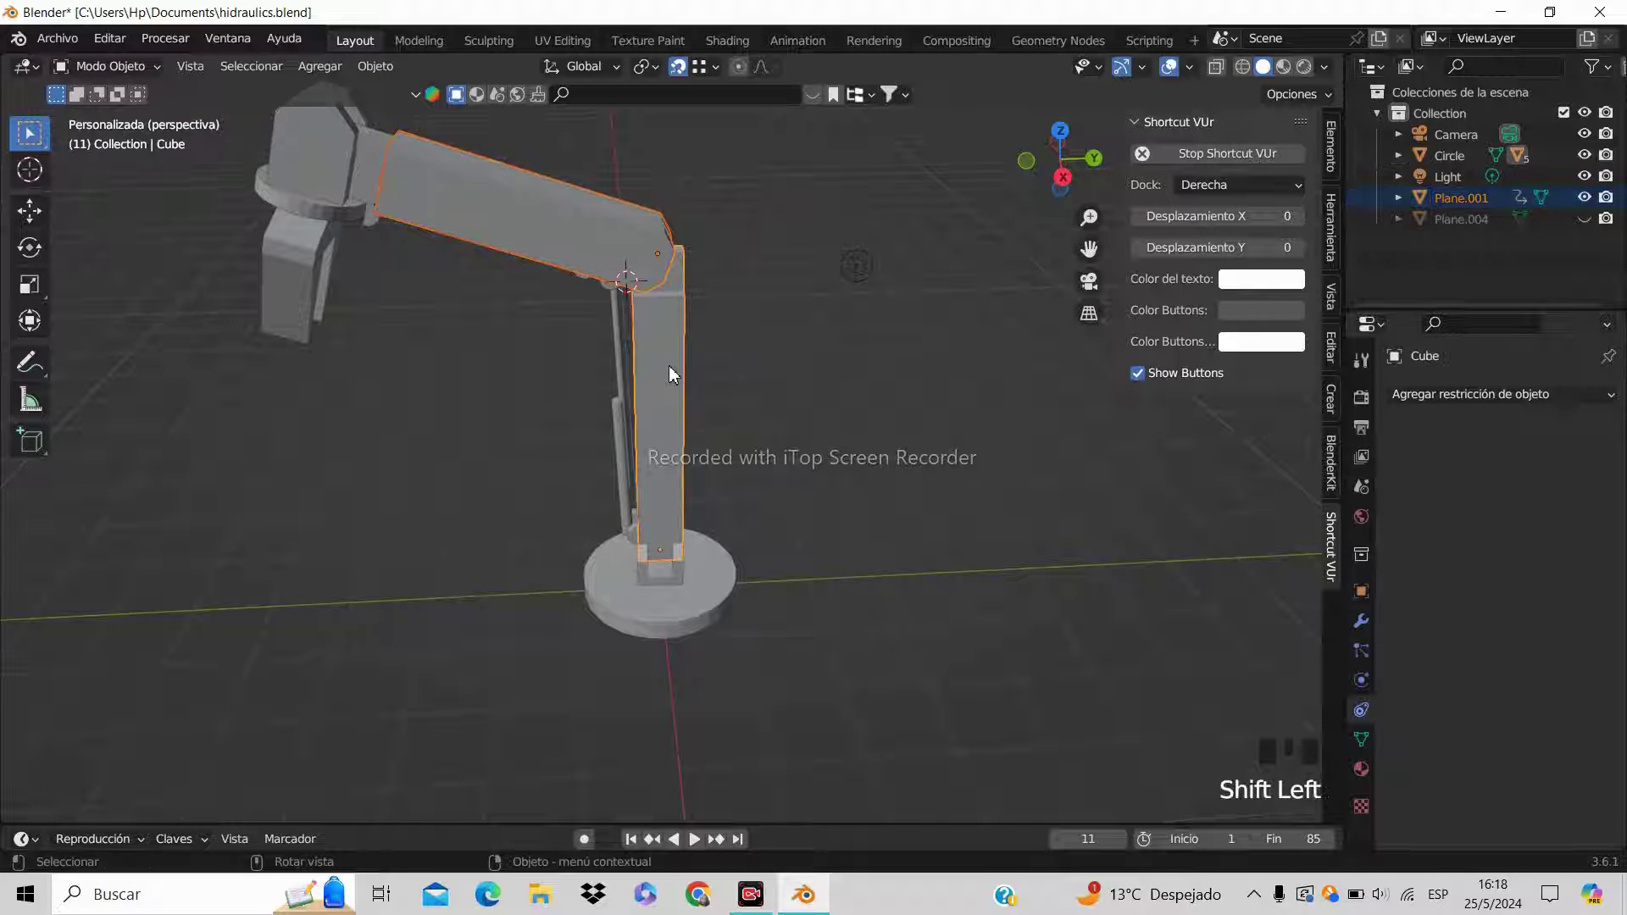
key(ctrl+p)
click(672, 373)
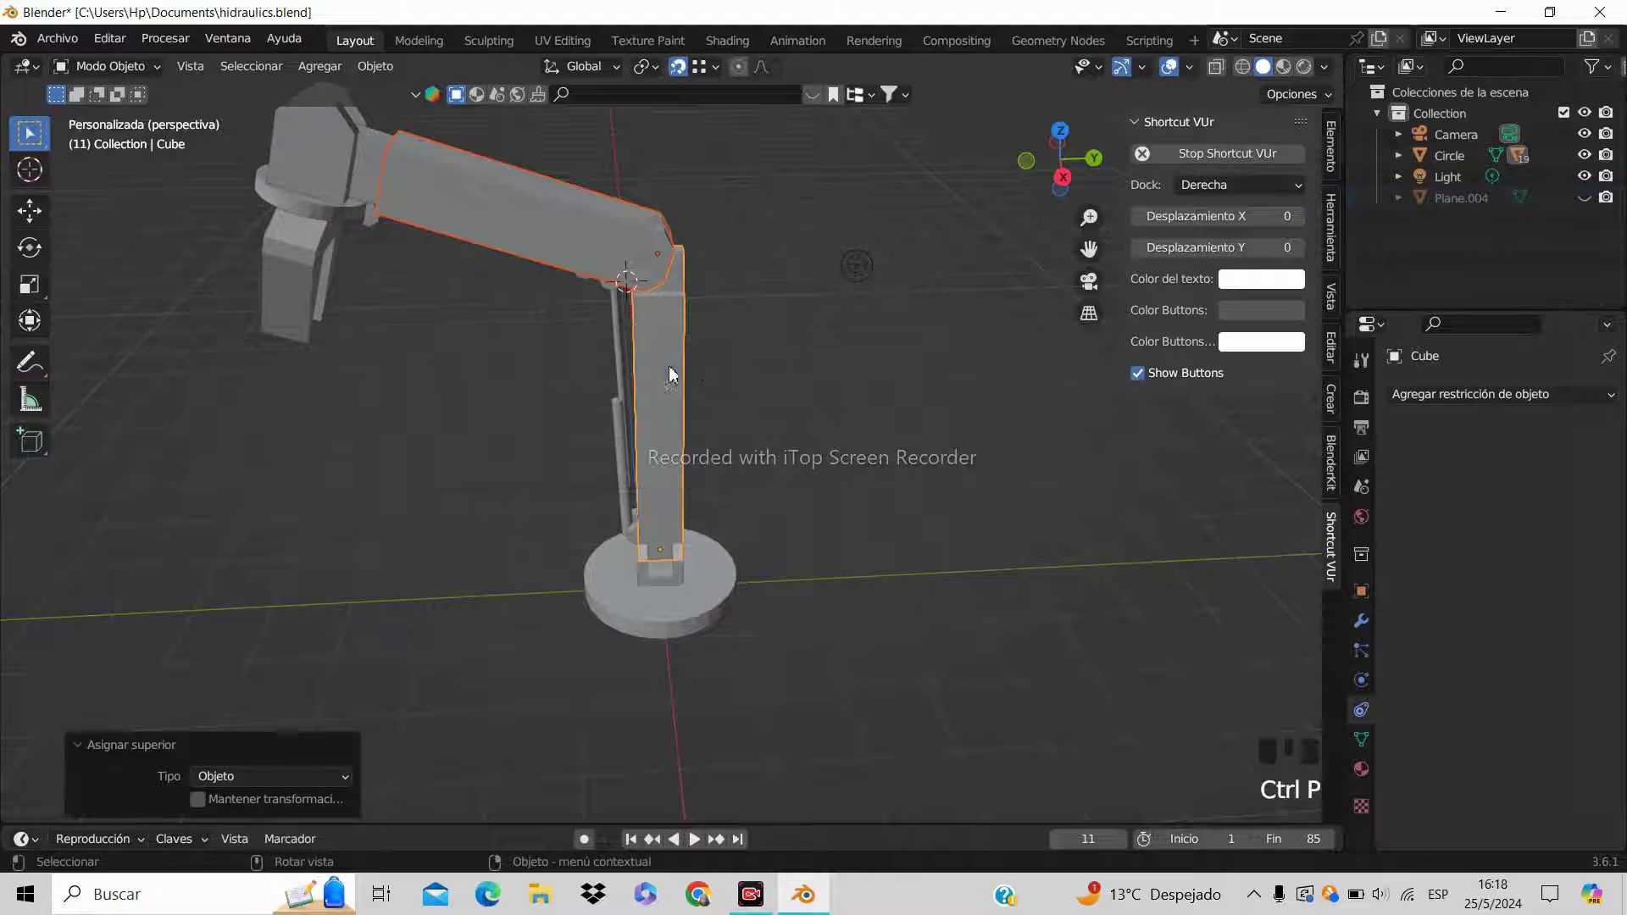
Parent the small hydraulic bracket beneath the elbow to the upper arm with the Object type
middle_drag(668, 364, 755, 290)
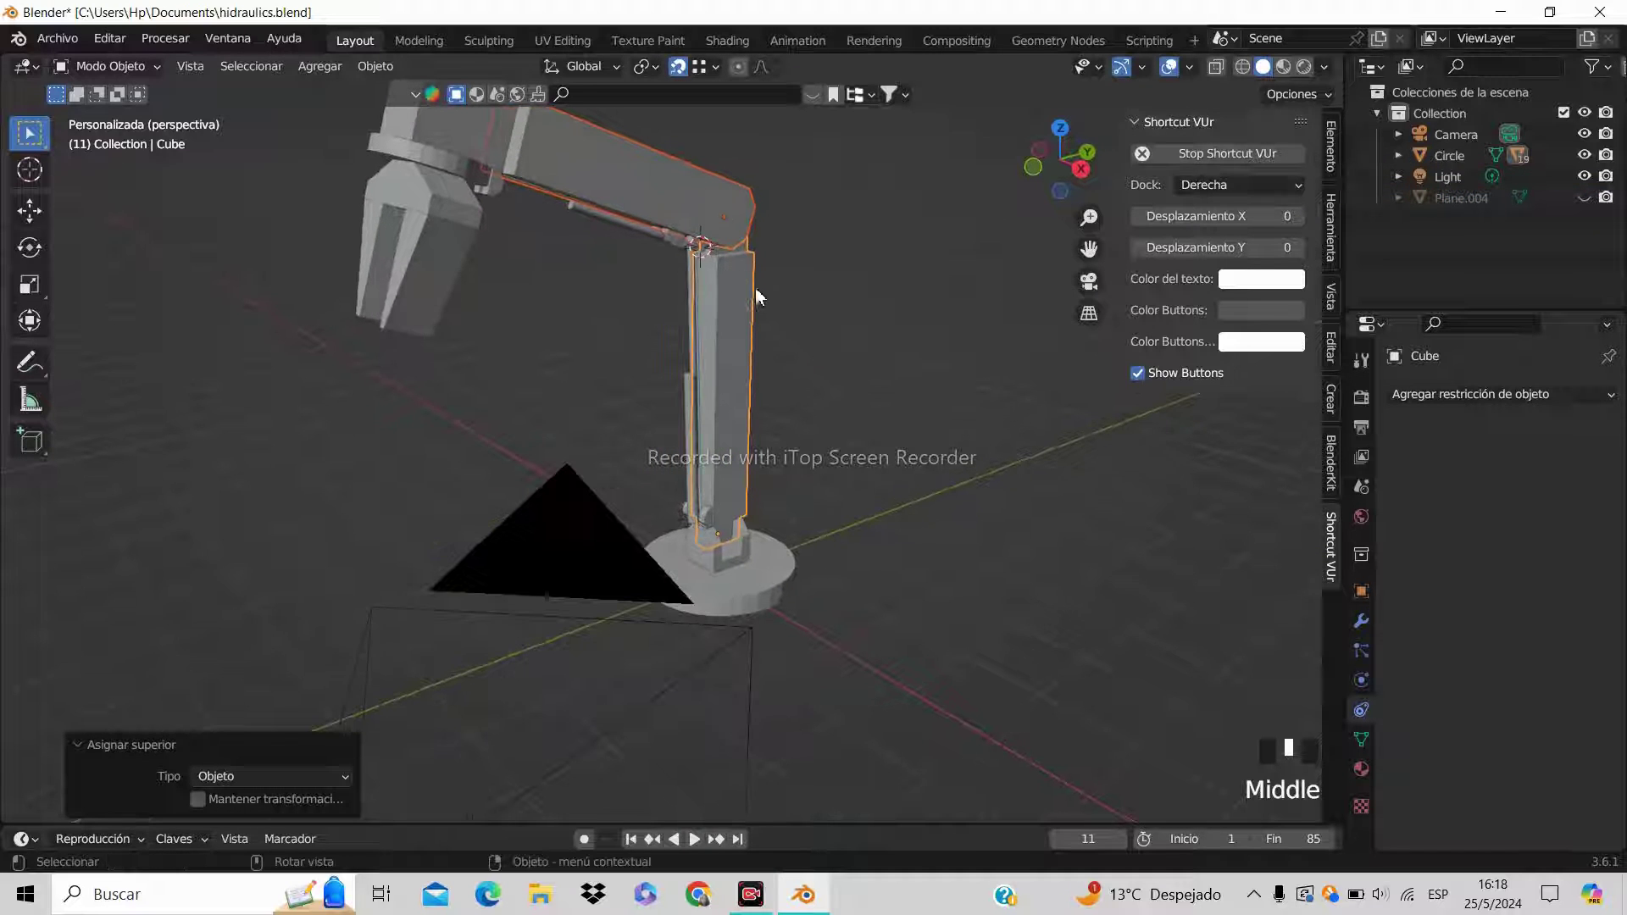
click(674, 245)
shift+click(674, 184)
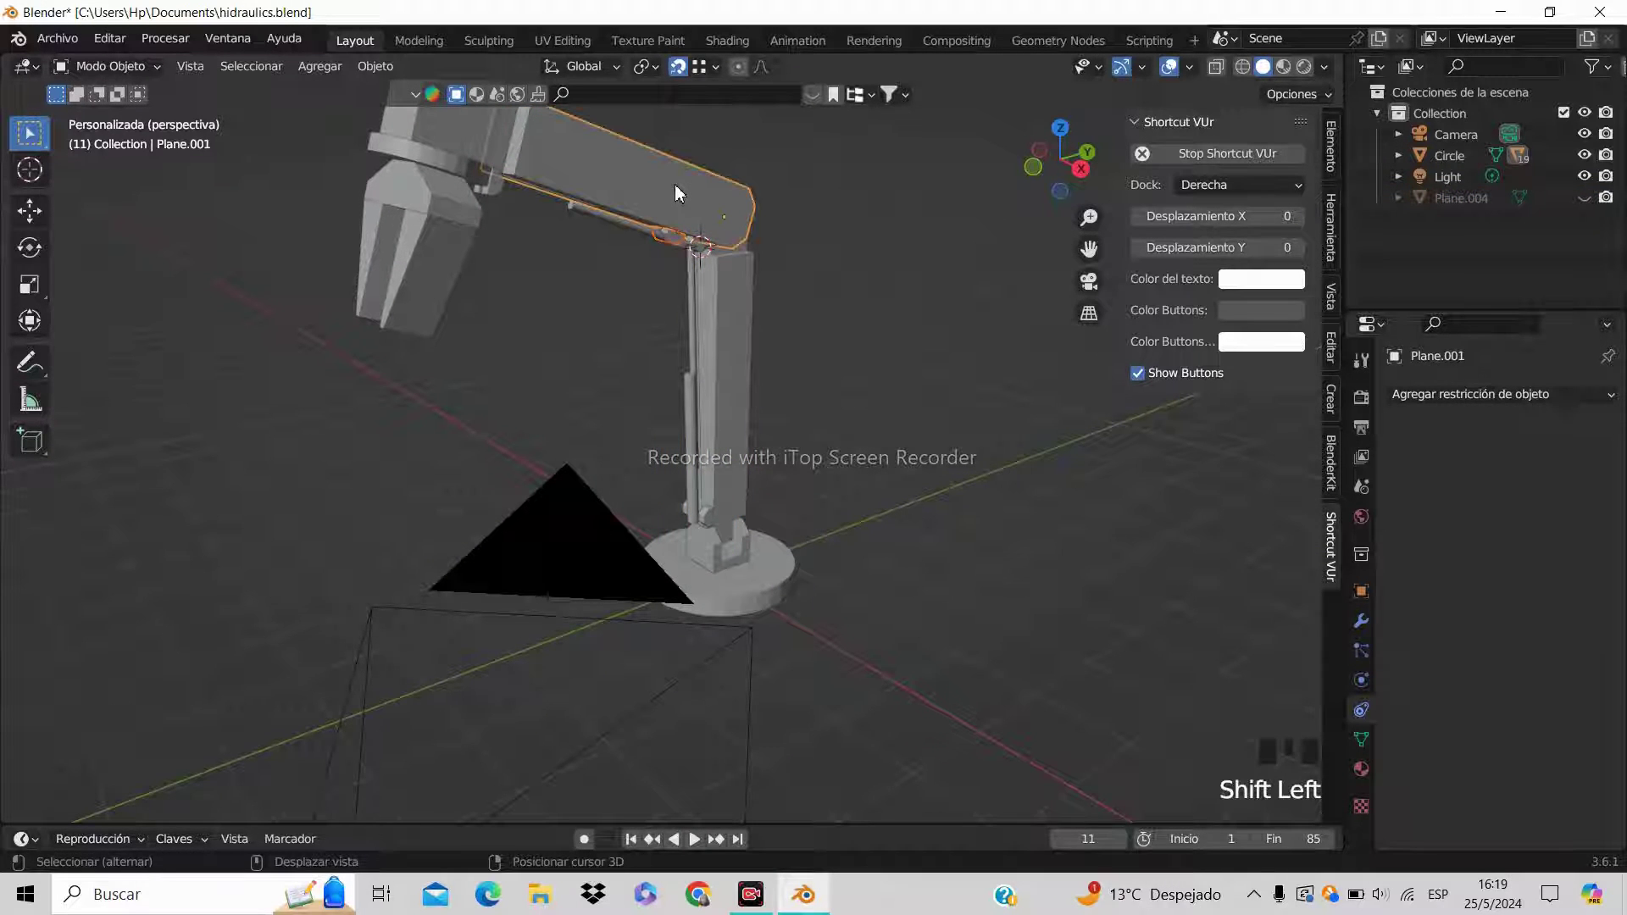
key(ctrl+p)
click(677, 188)
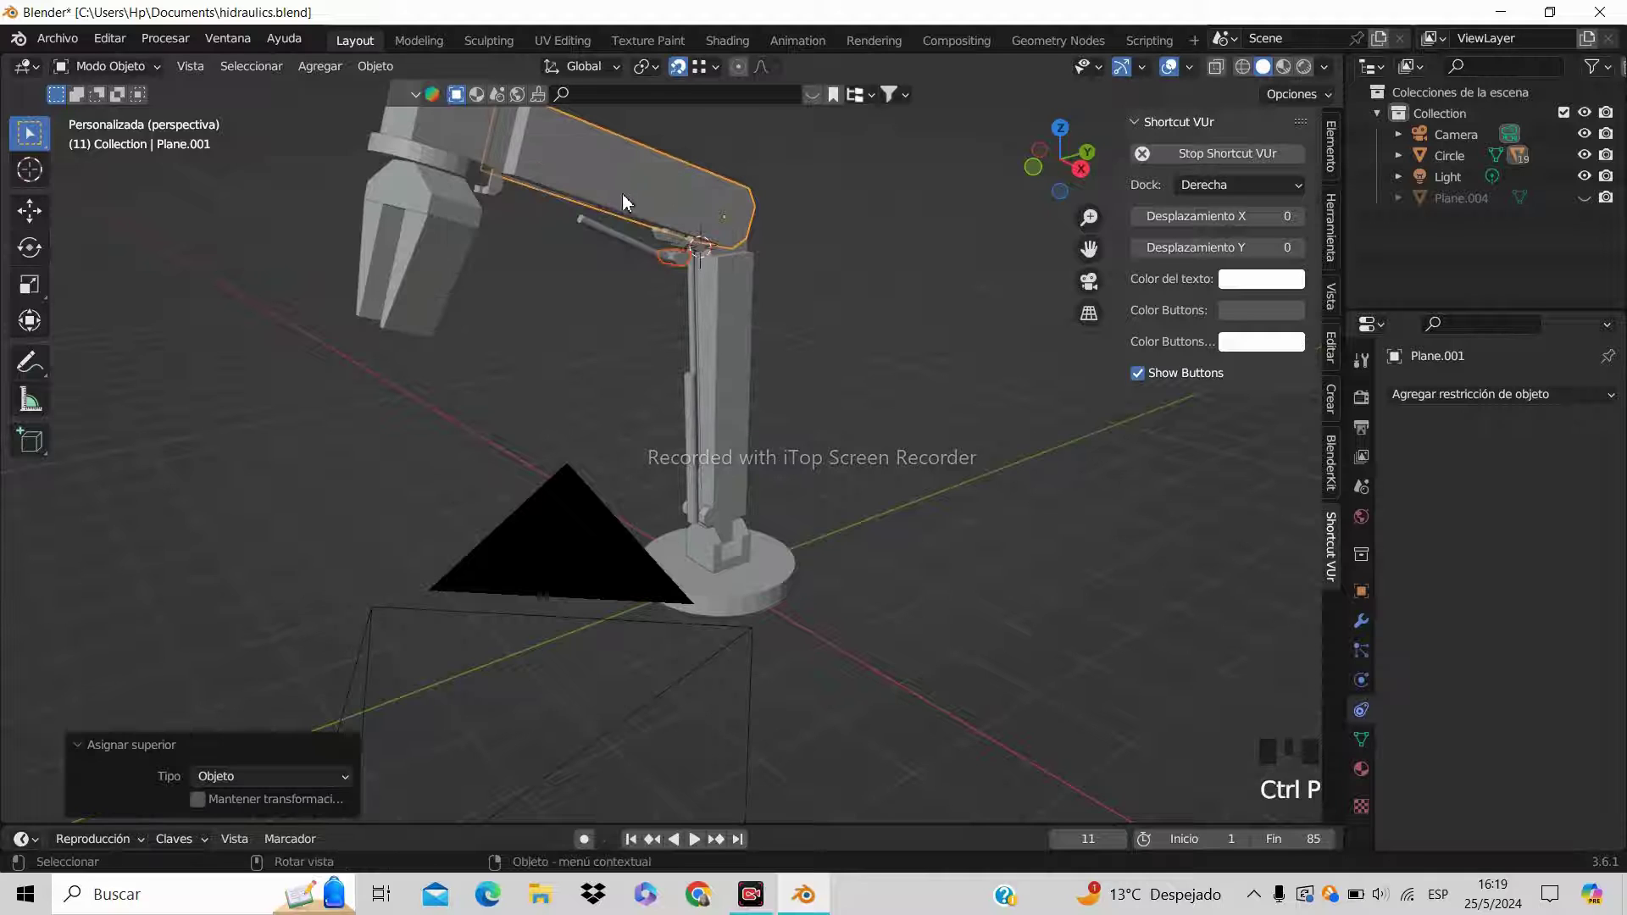
Try parenting the wrist connector to the upper arm as Object, and undo it
mouse_move(511, 215)
middle_down()
mouse_move(455, 222)
mouse_move(534, 320)
mouse_move(497, 231)
middle_up()
click(500, 249)
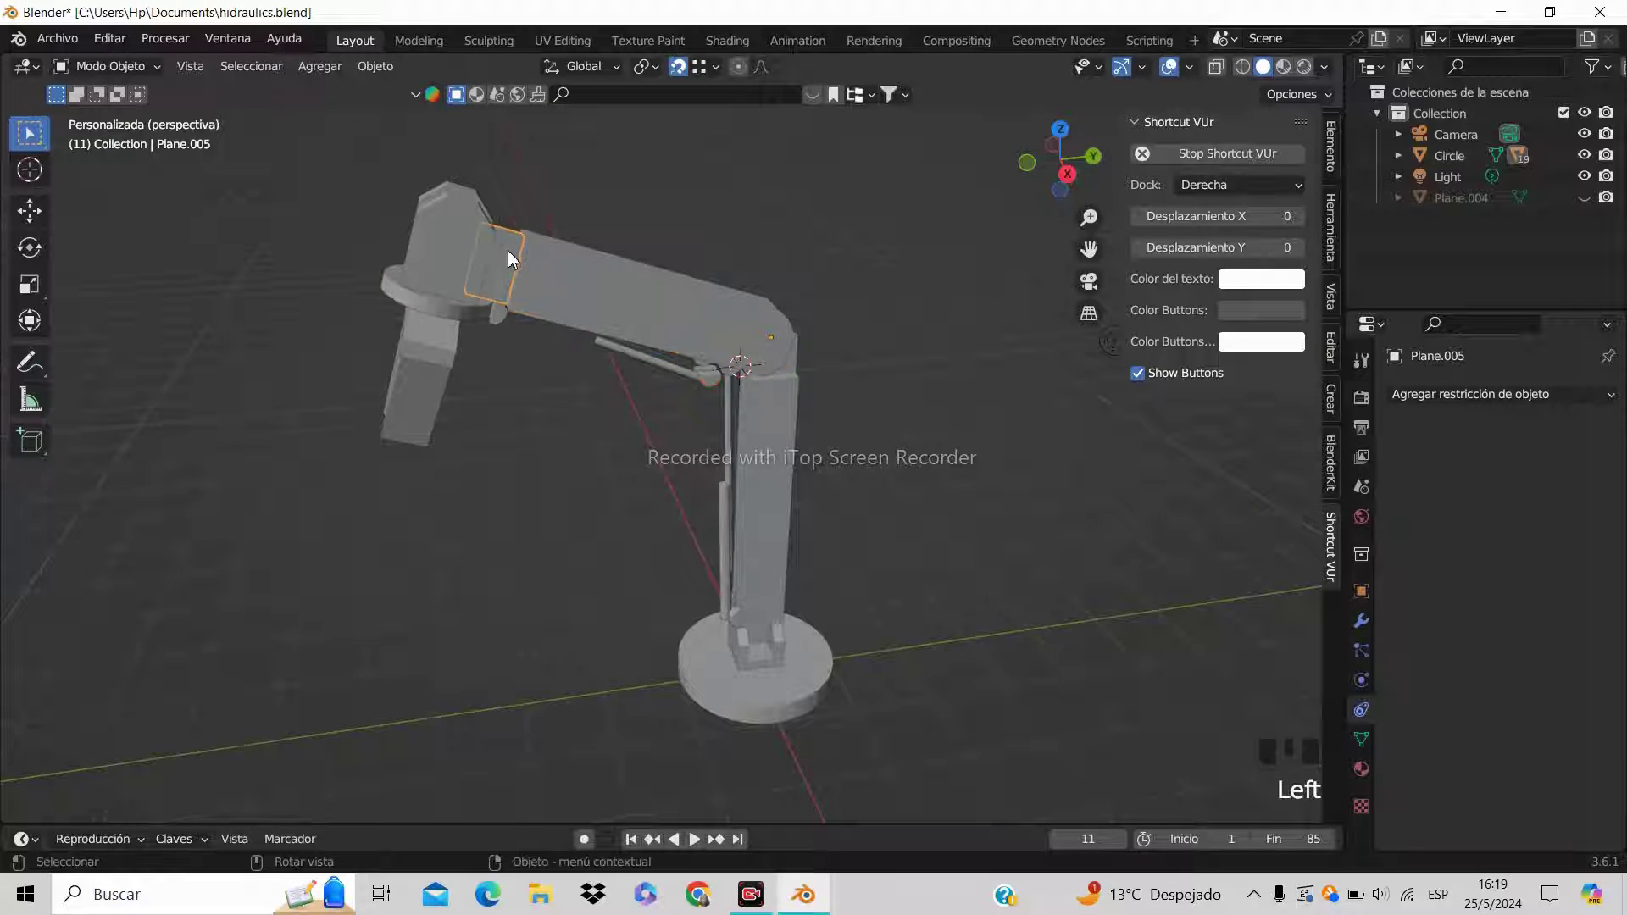
shift+click(571, 305)
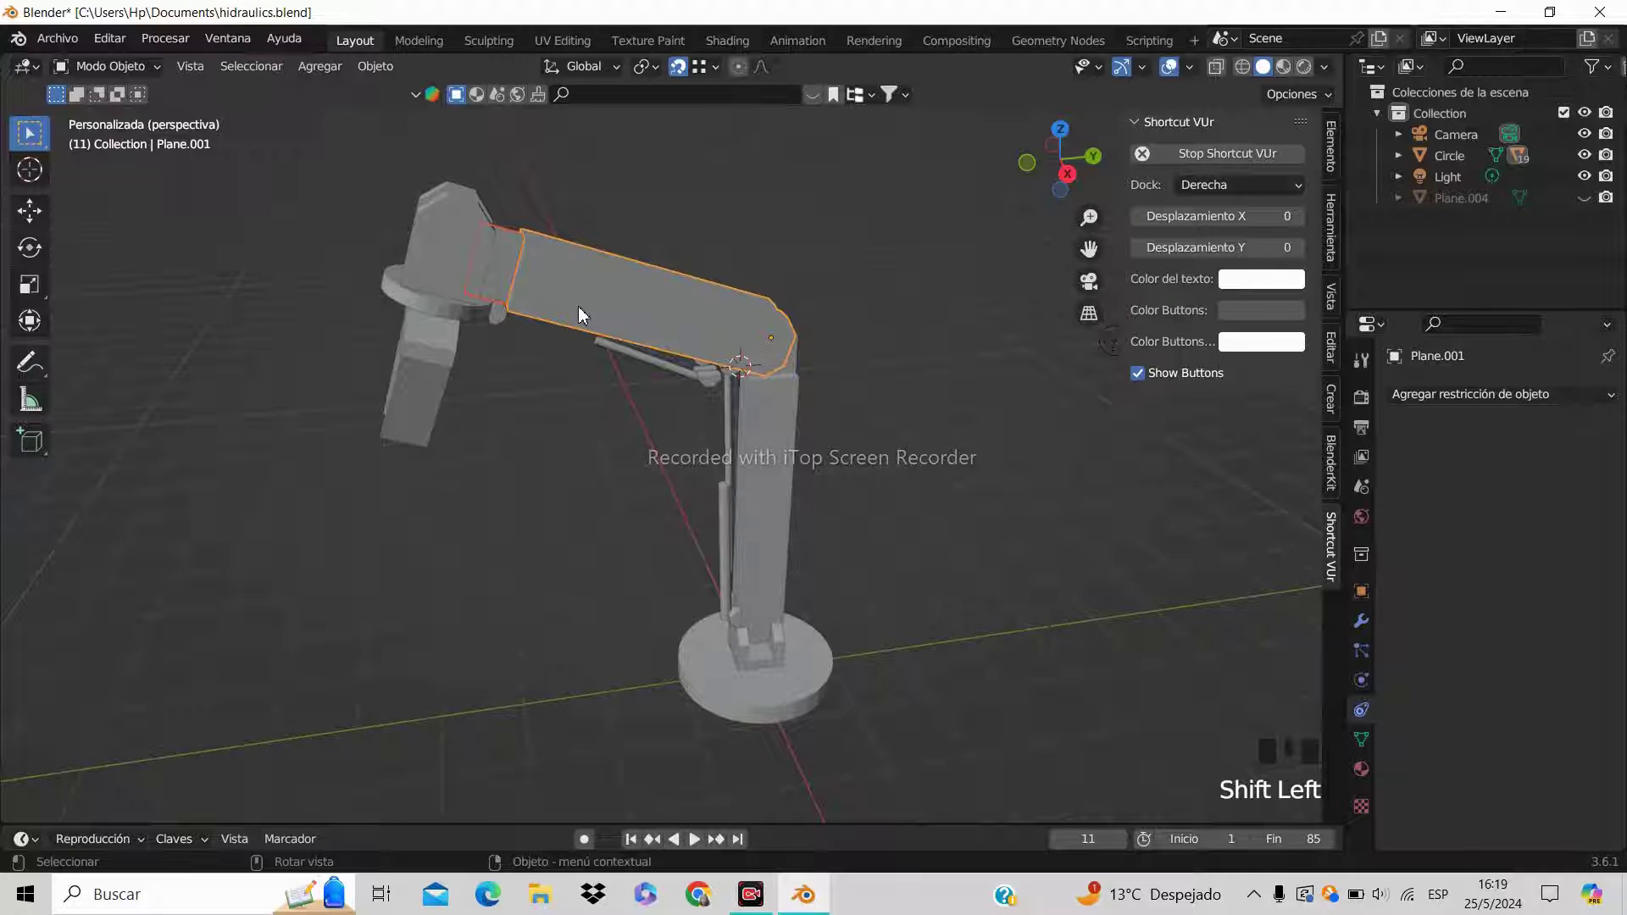
key(ctrl+p)
click(578, 306)
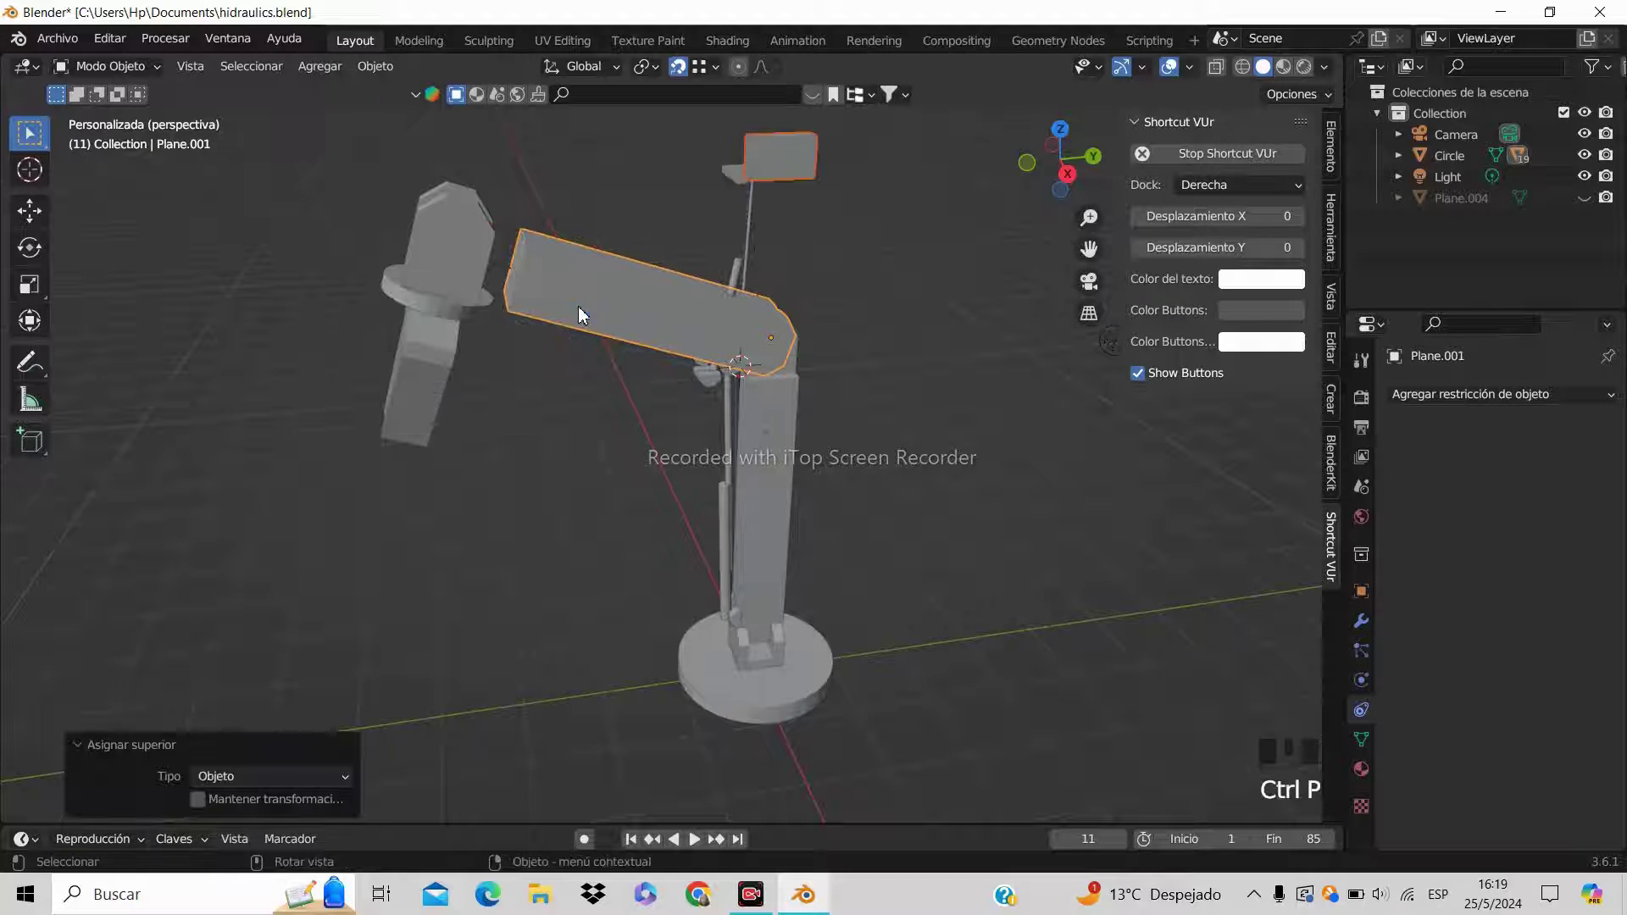
key(ctrl+z)
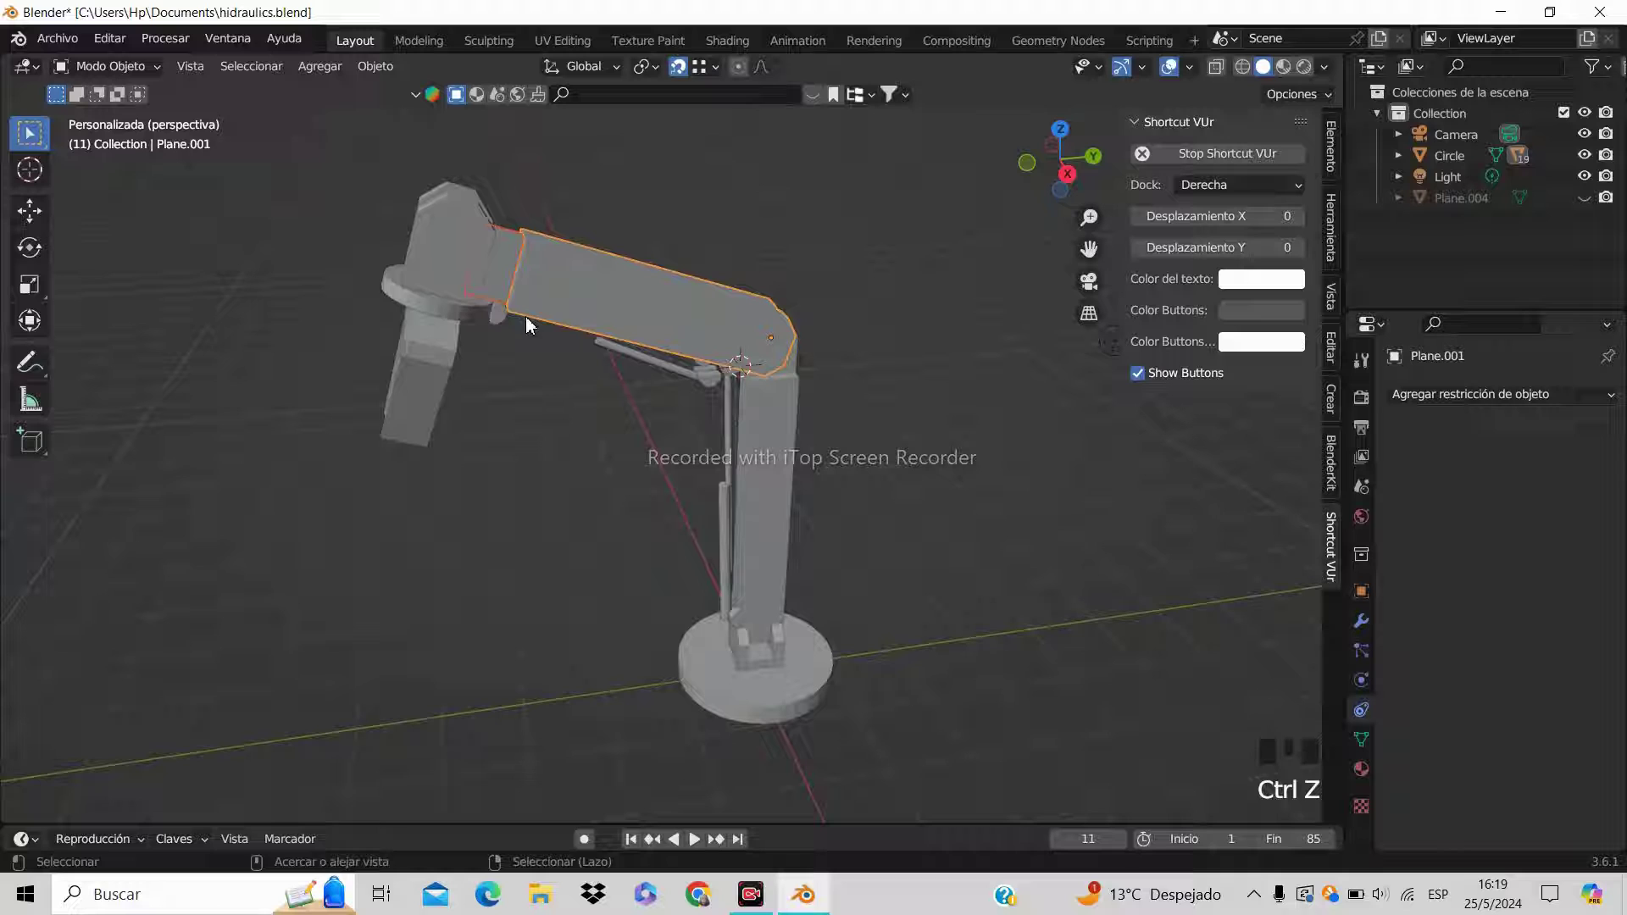
Try parenting the ring to the wrist housing above it as Object, and undo it
click(439, 263)
key(shift)
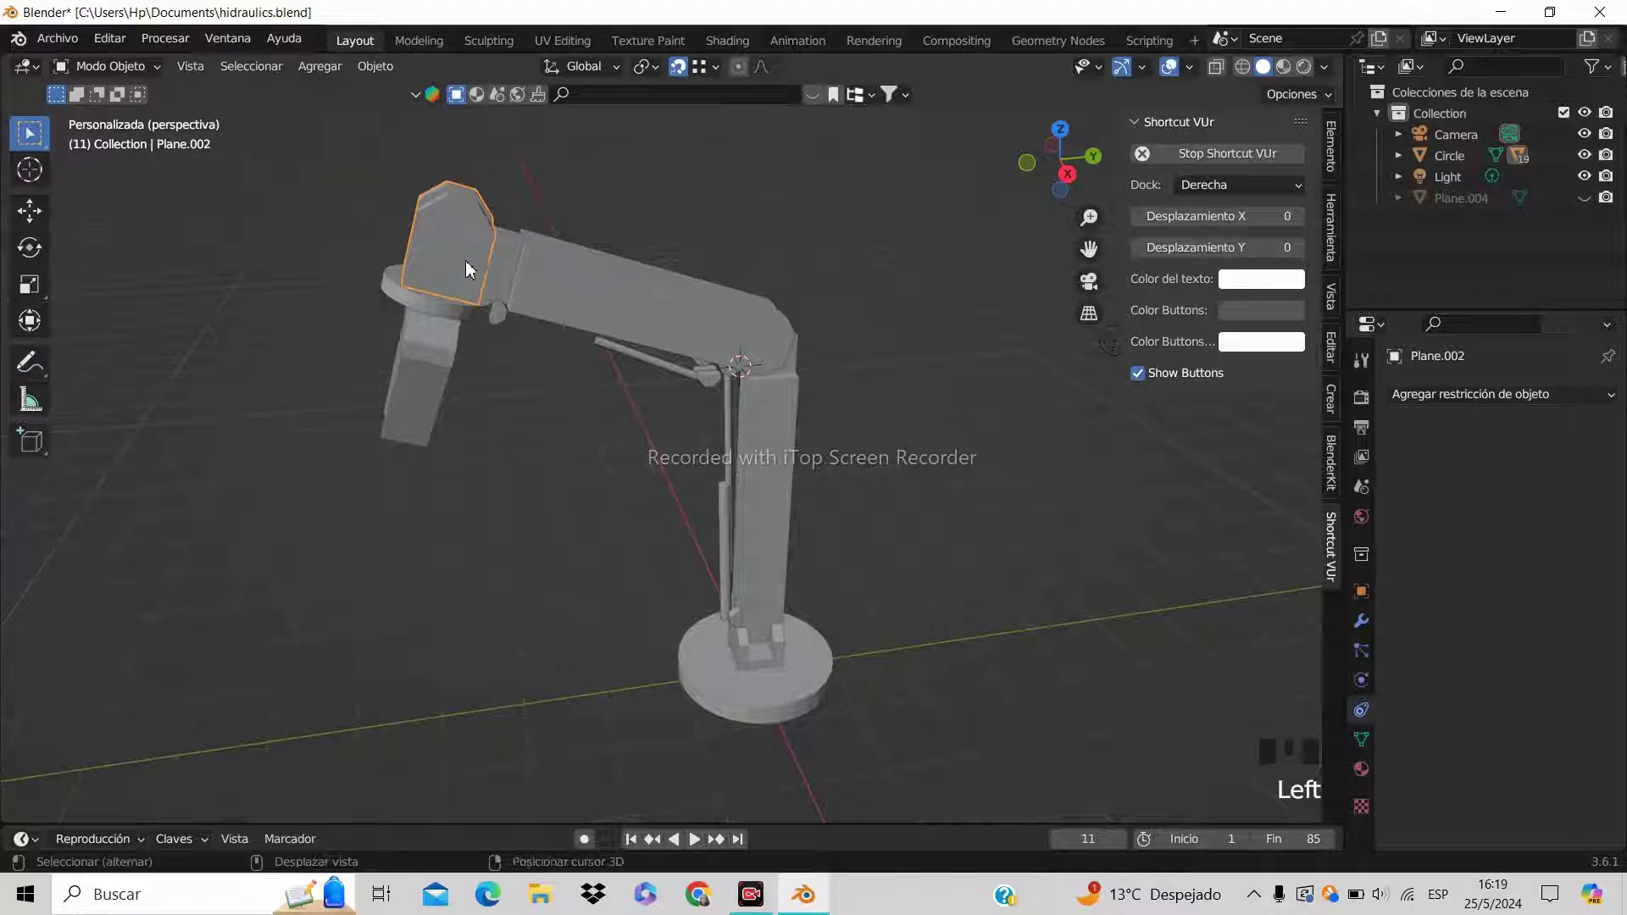
shift+click(471, 309)
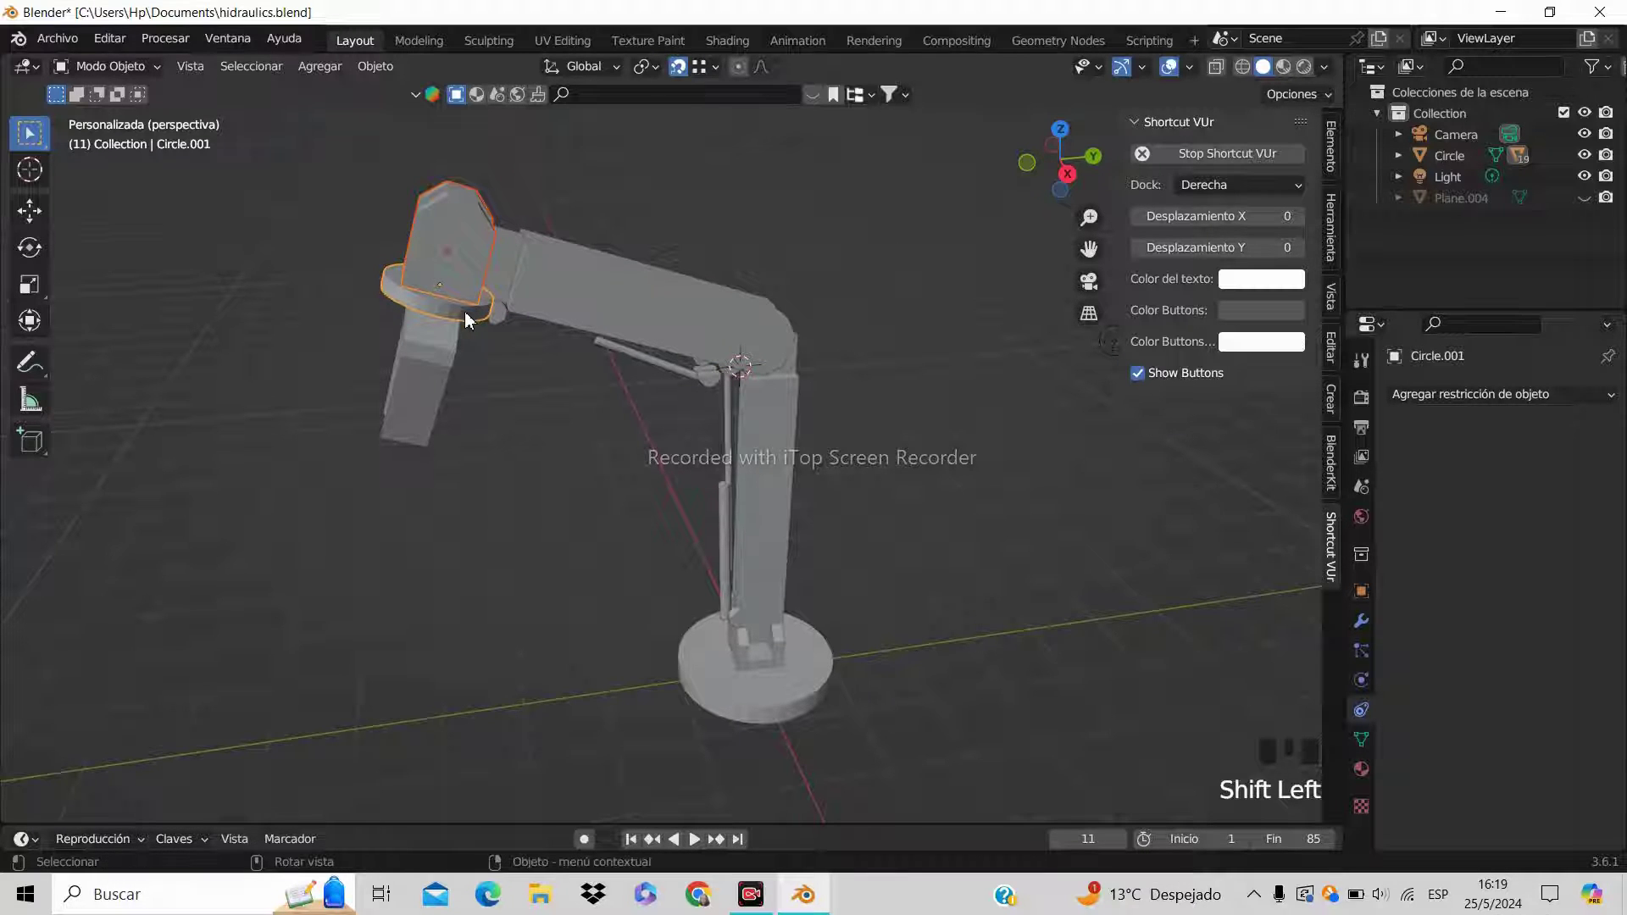
click(464, 312)
shift+click(455, 242)
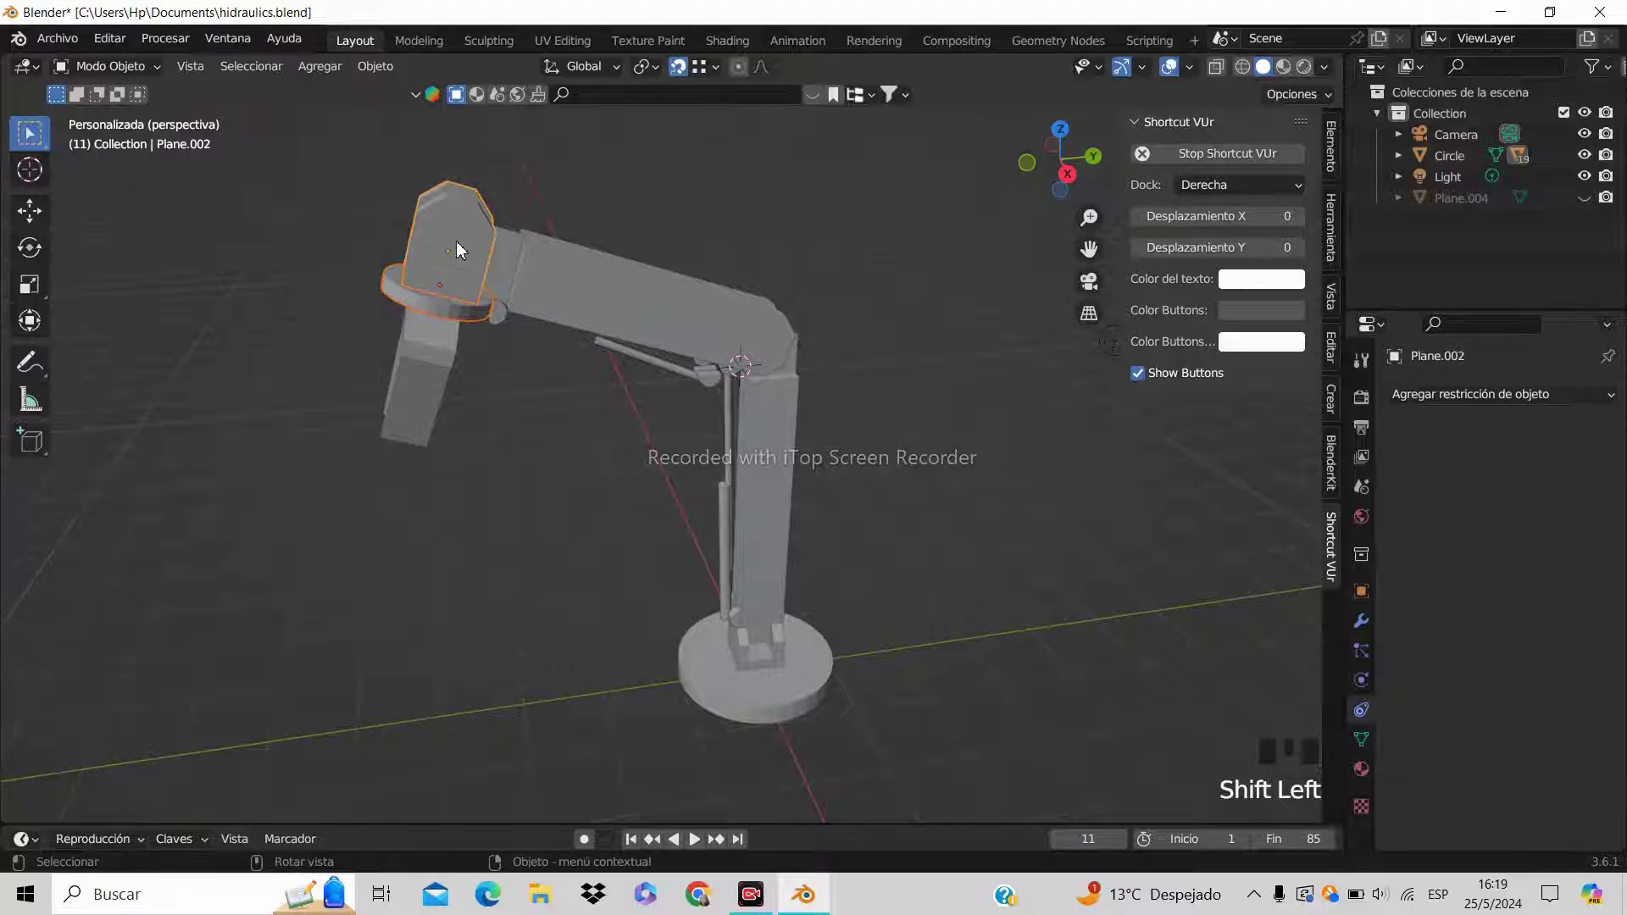
key(ctrl+p)
click(456, 242)
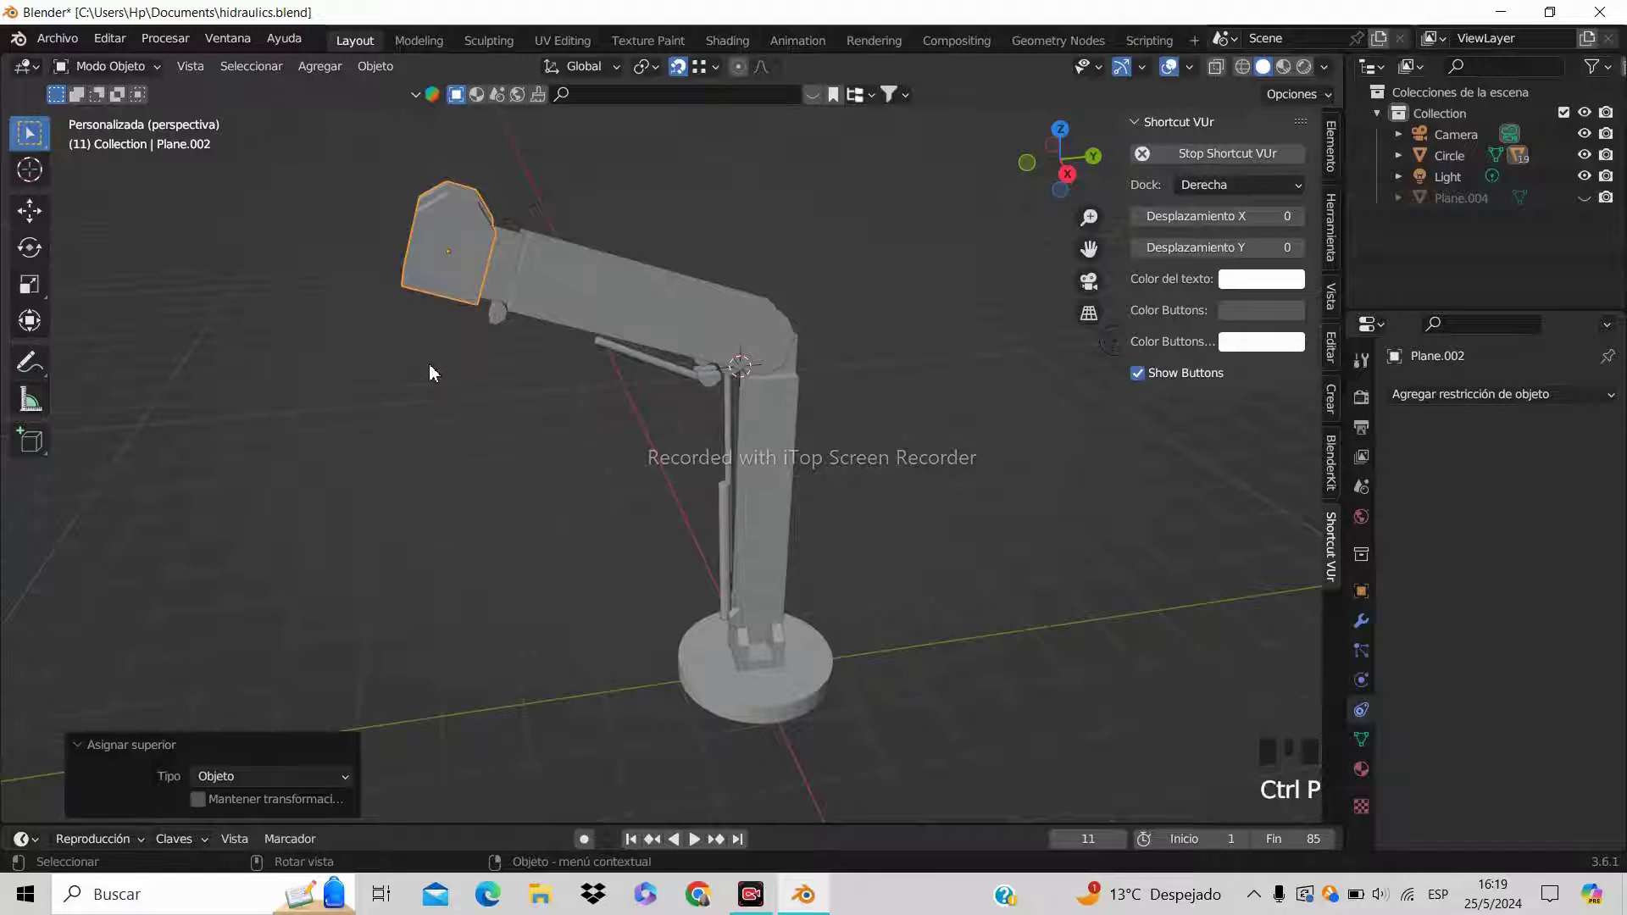
key(ctrl+z)
Test the parent links by trial-moving the wrist housing with its ring and the upper arm
middle_drag(460, 391, 512, 411)
key(g)
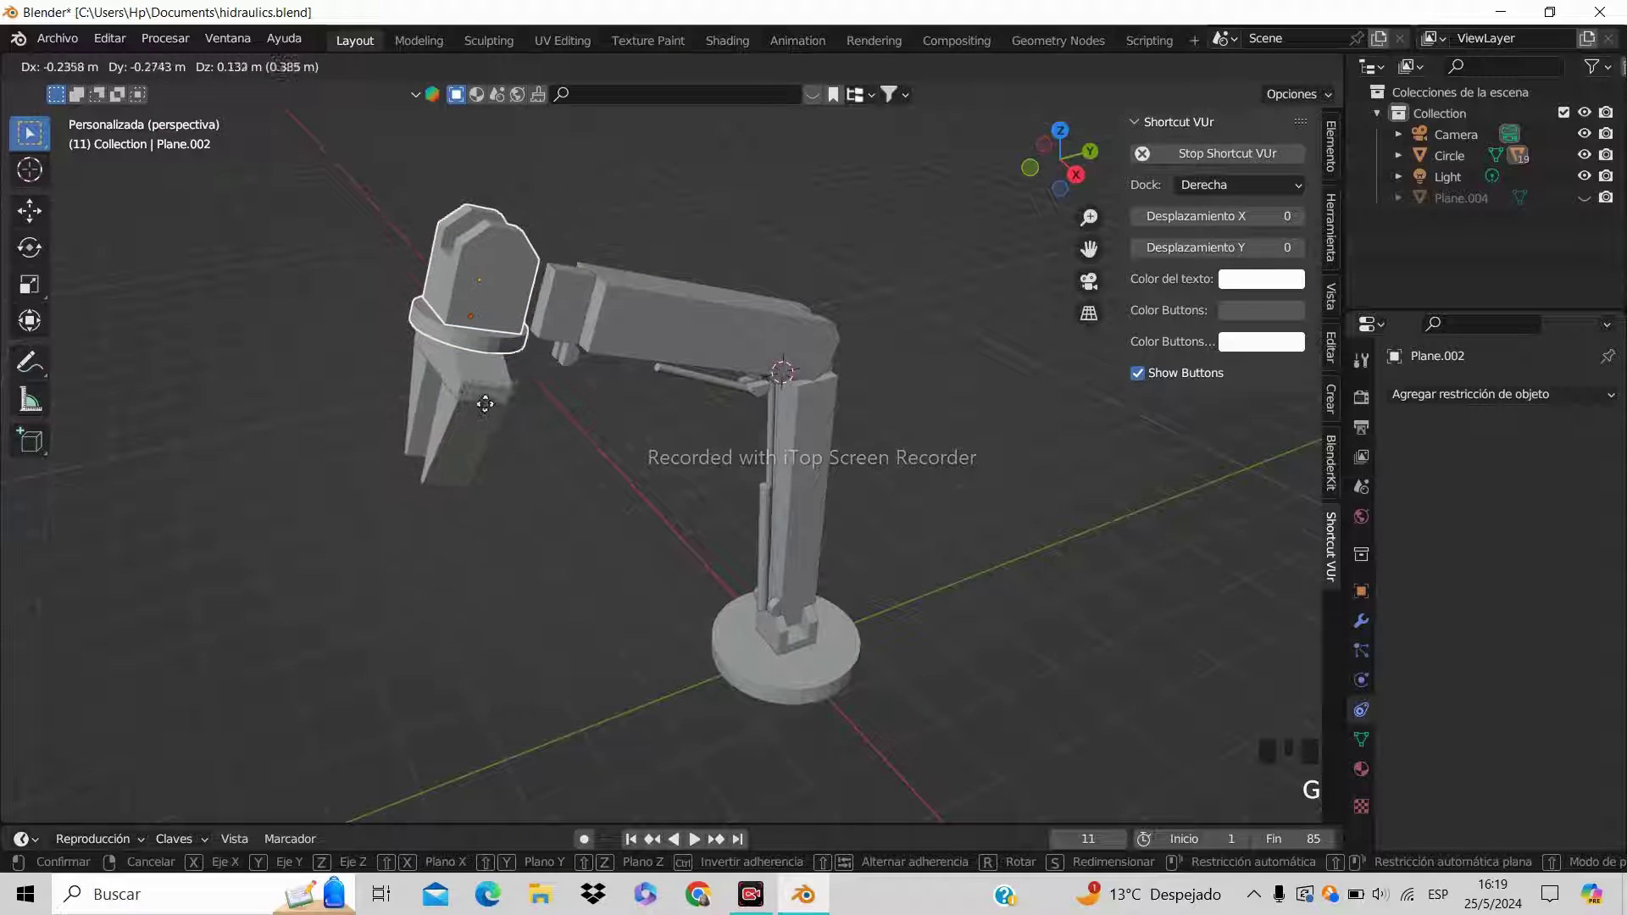
click(500, 391)
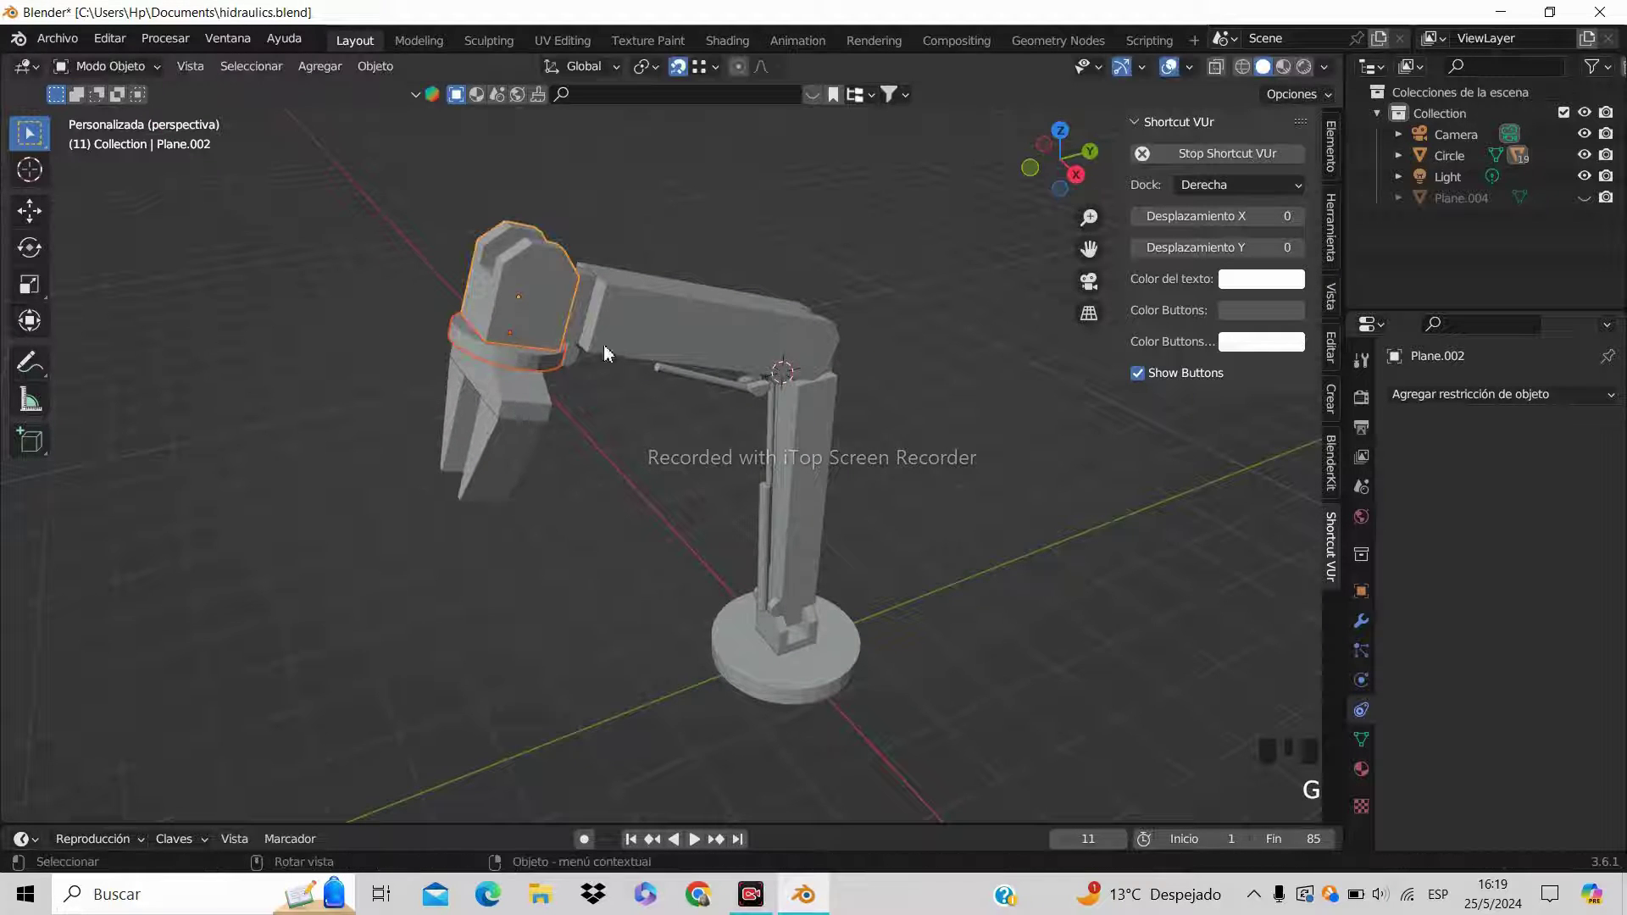
click(646, 332)
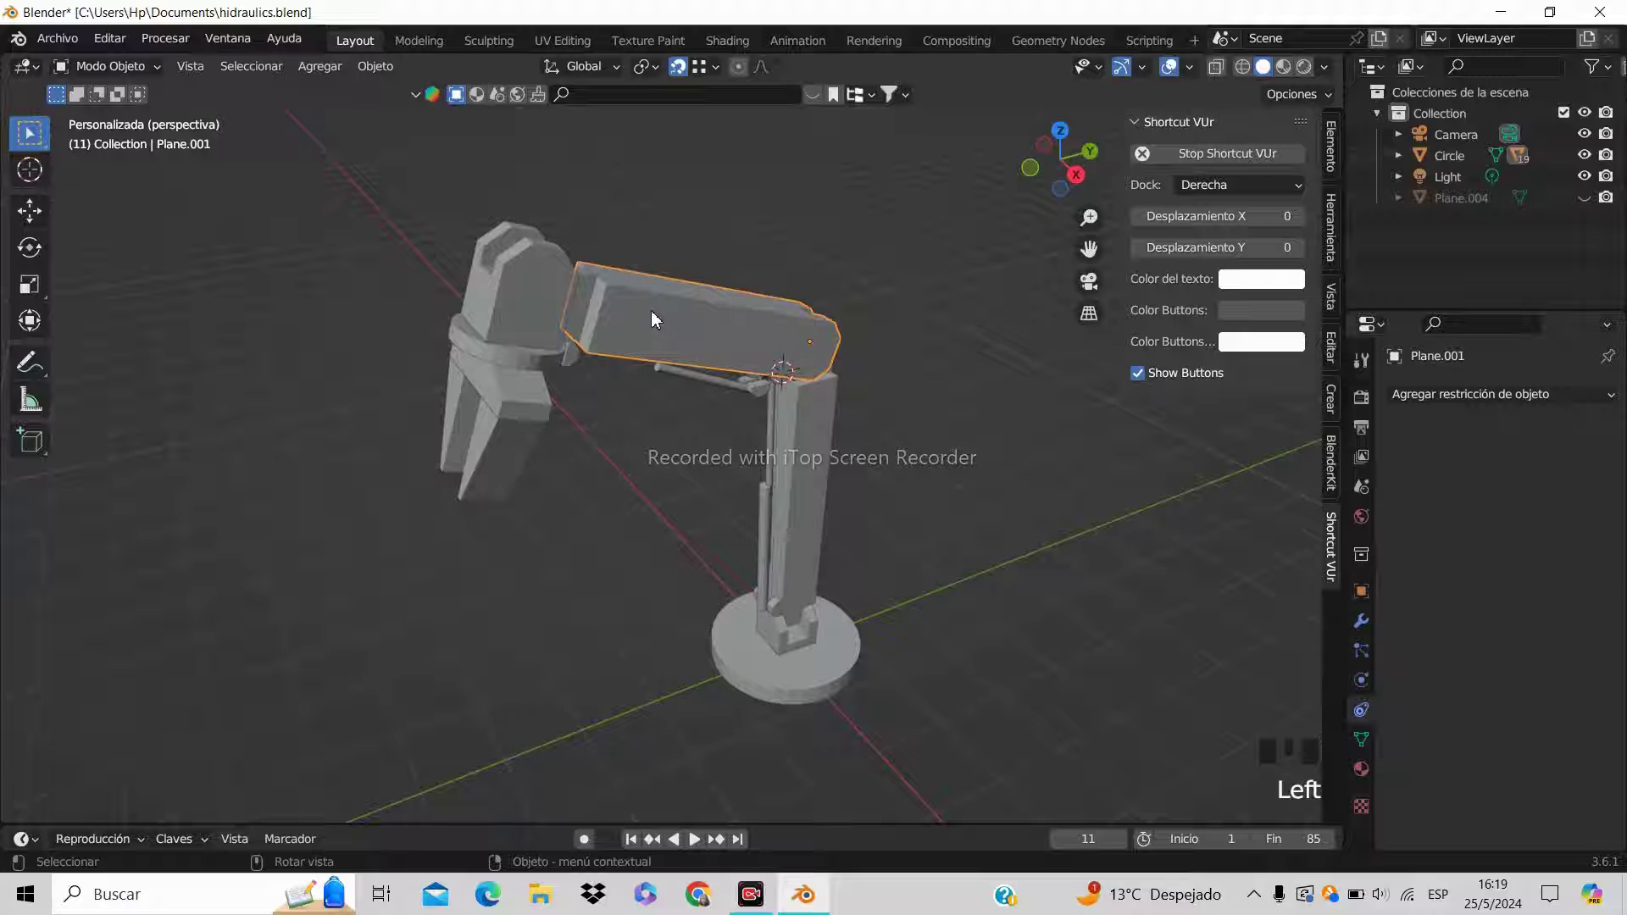
key(g)
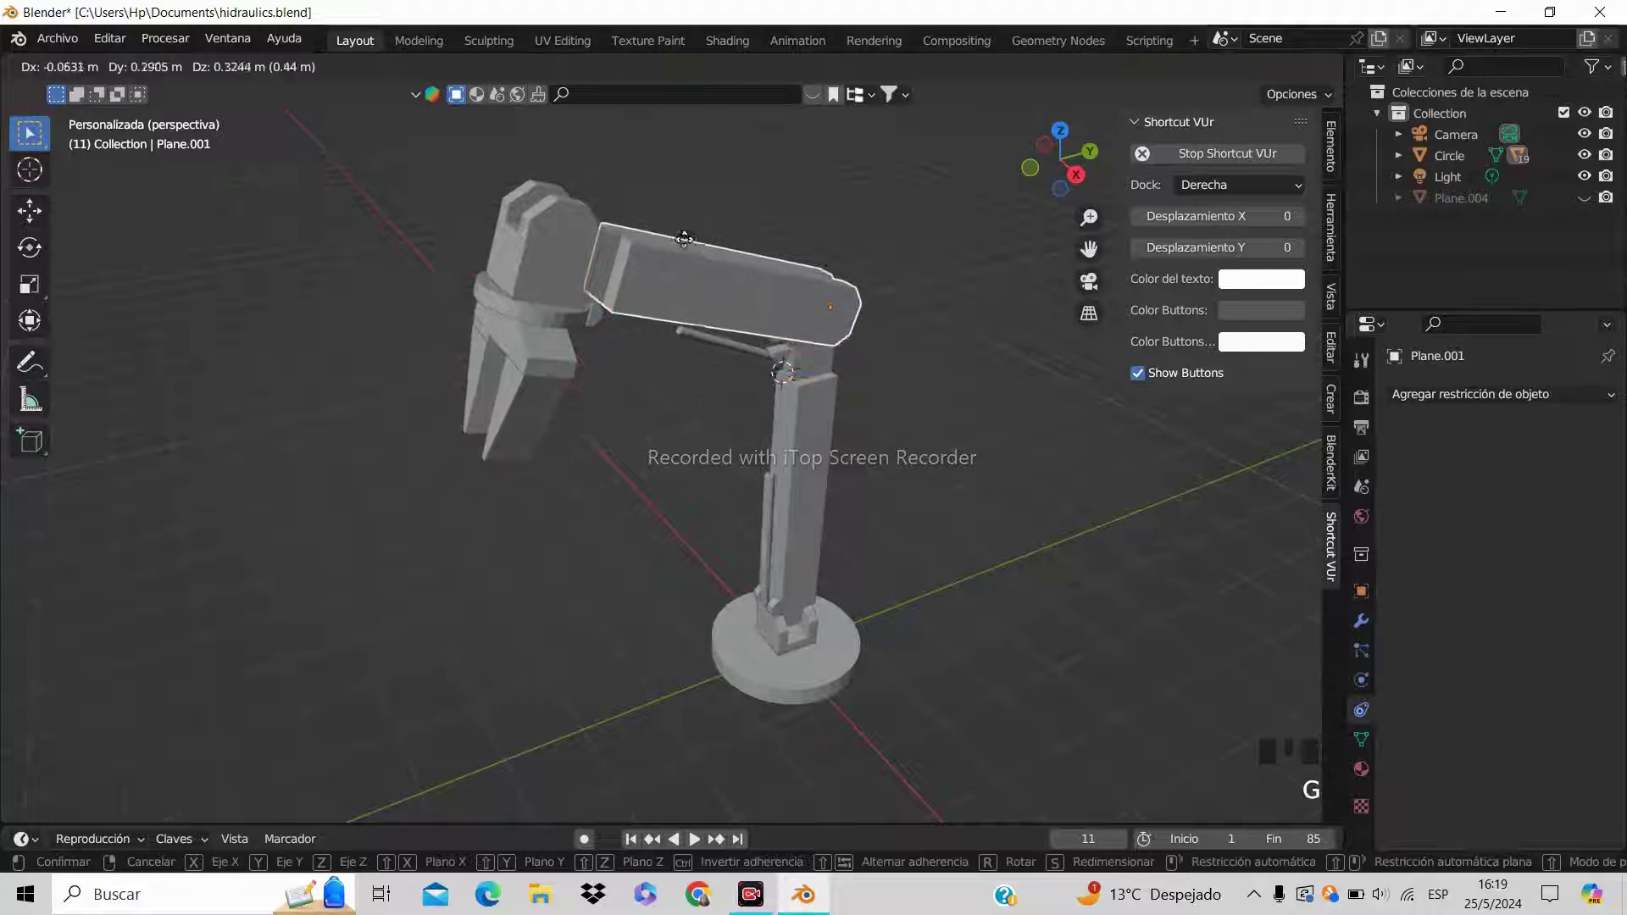
click(649, 310)
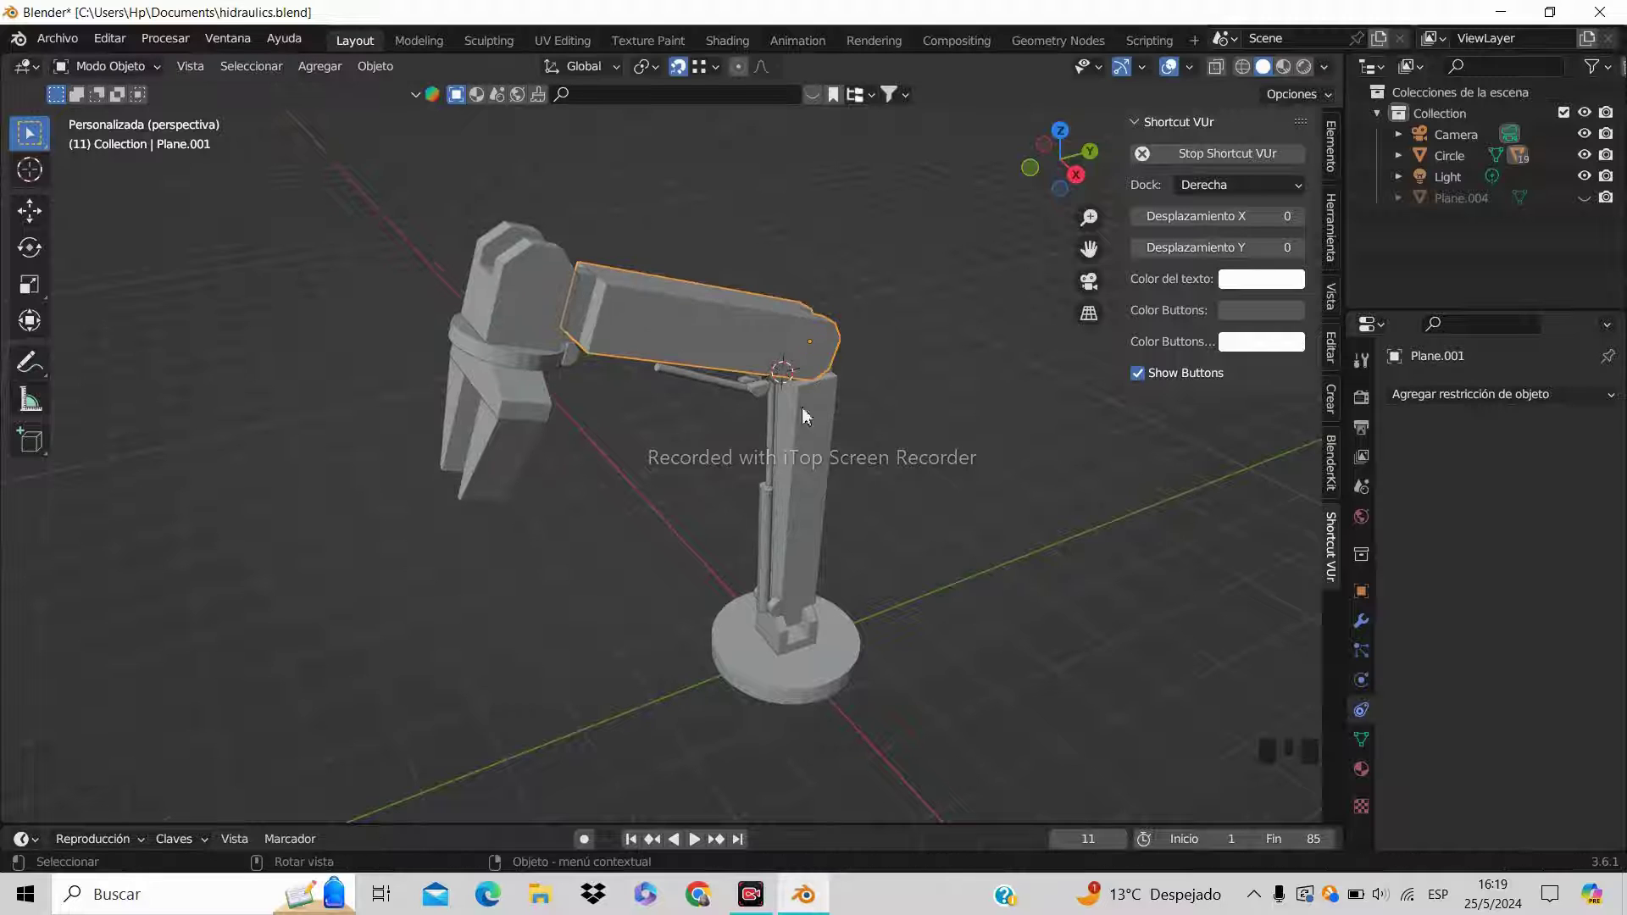
Rotate the upper arm about -23.3° around the global X axis
middle_drag(801, 407, 715, 272)
scroll(877, 474, up, 3)
click(715, 273)
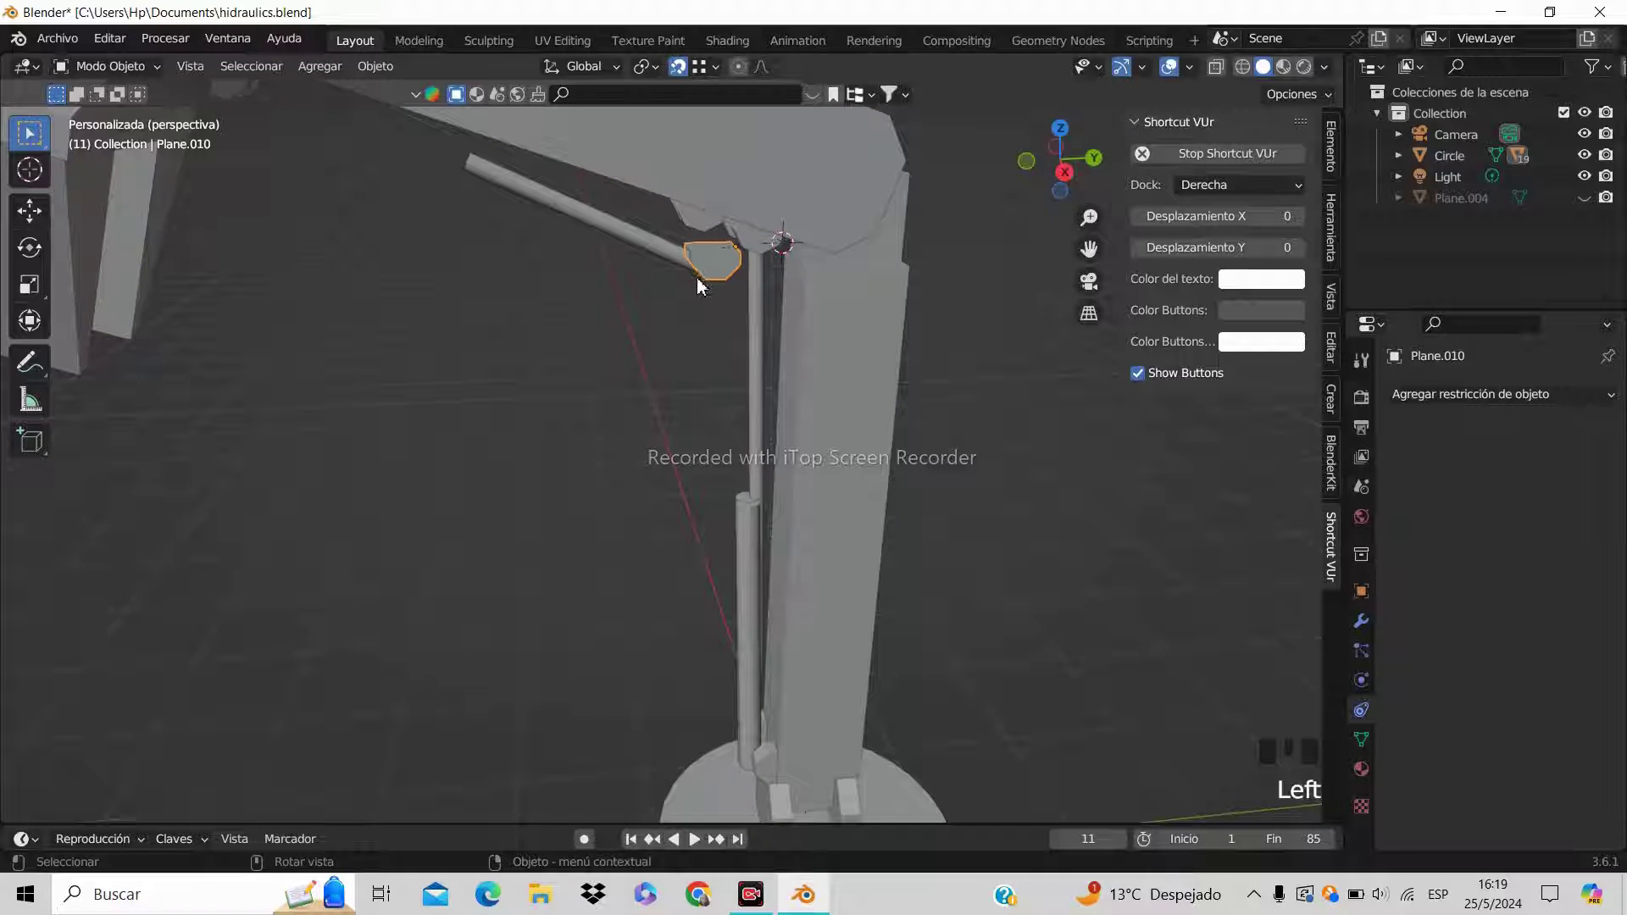
scroll(660, 251, down, 3)
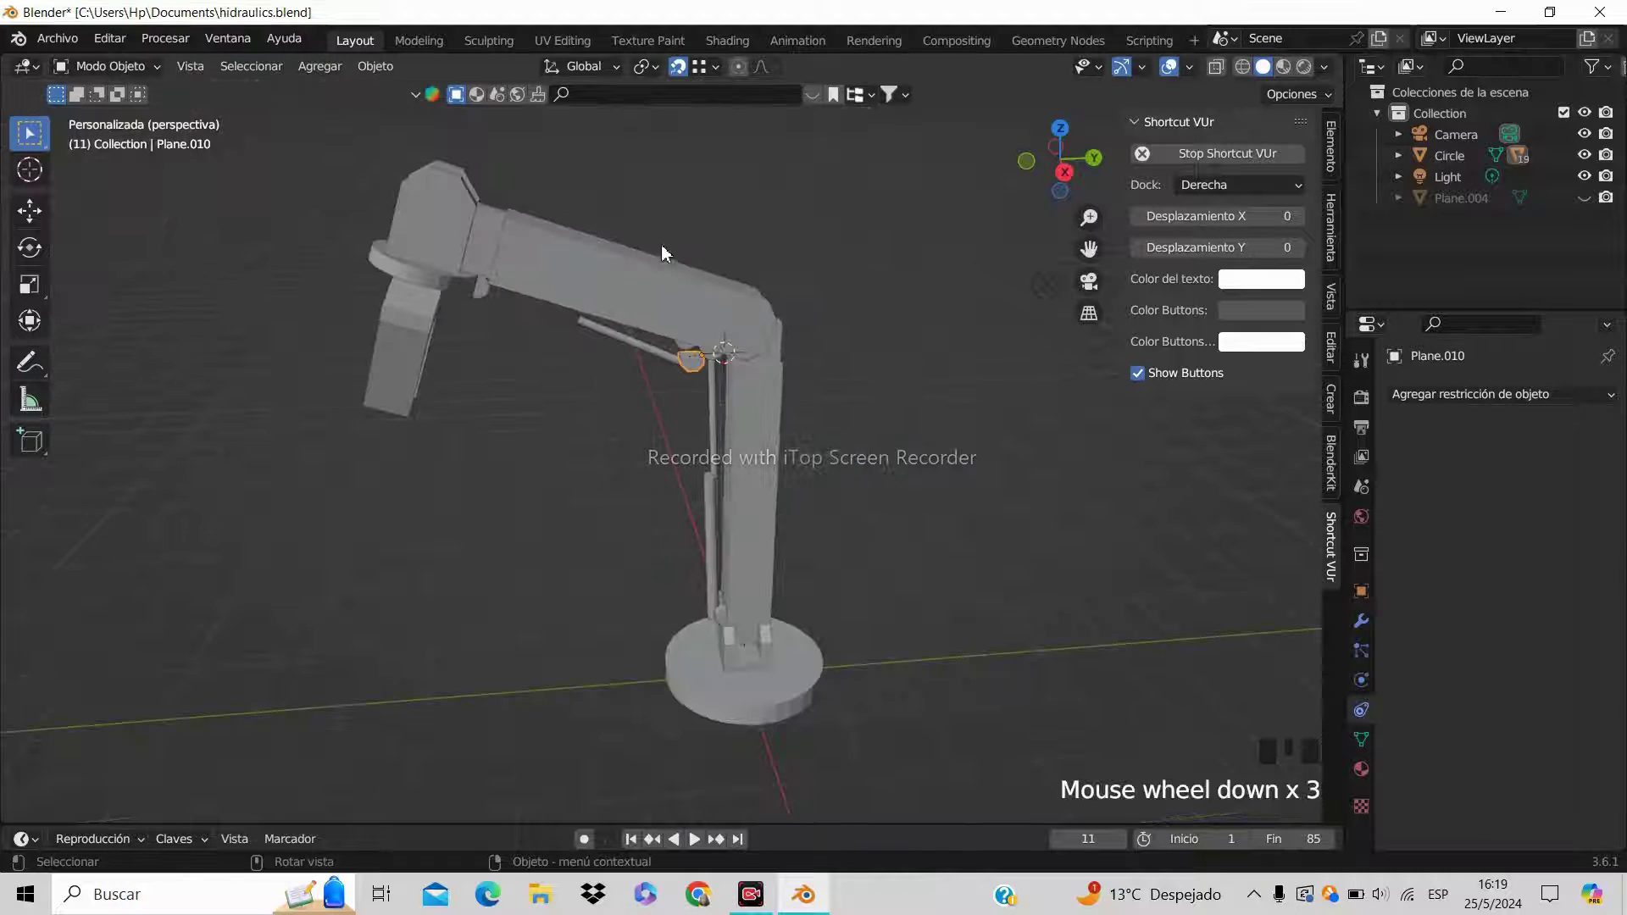
click(603, 268)
key(r)
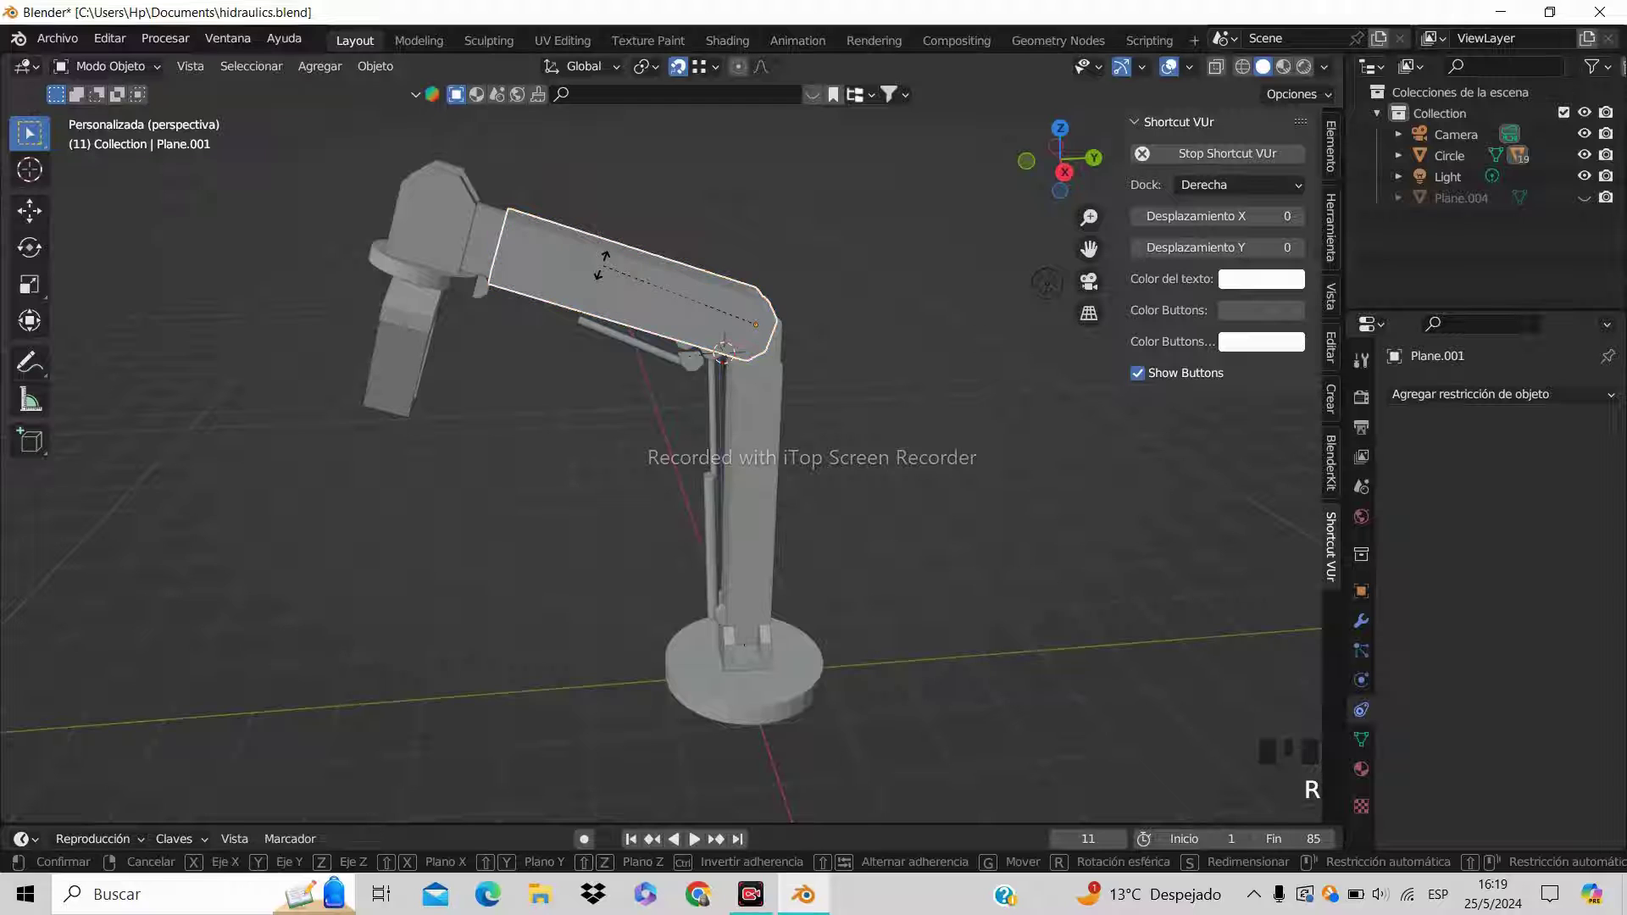
key(x)
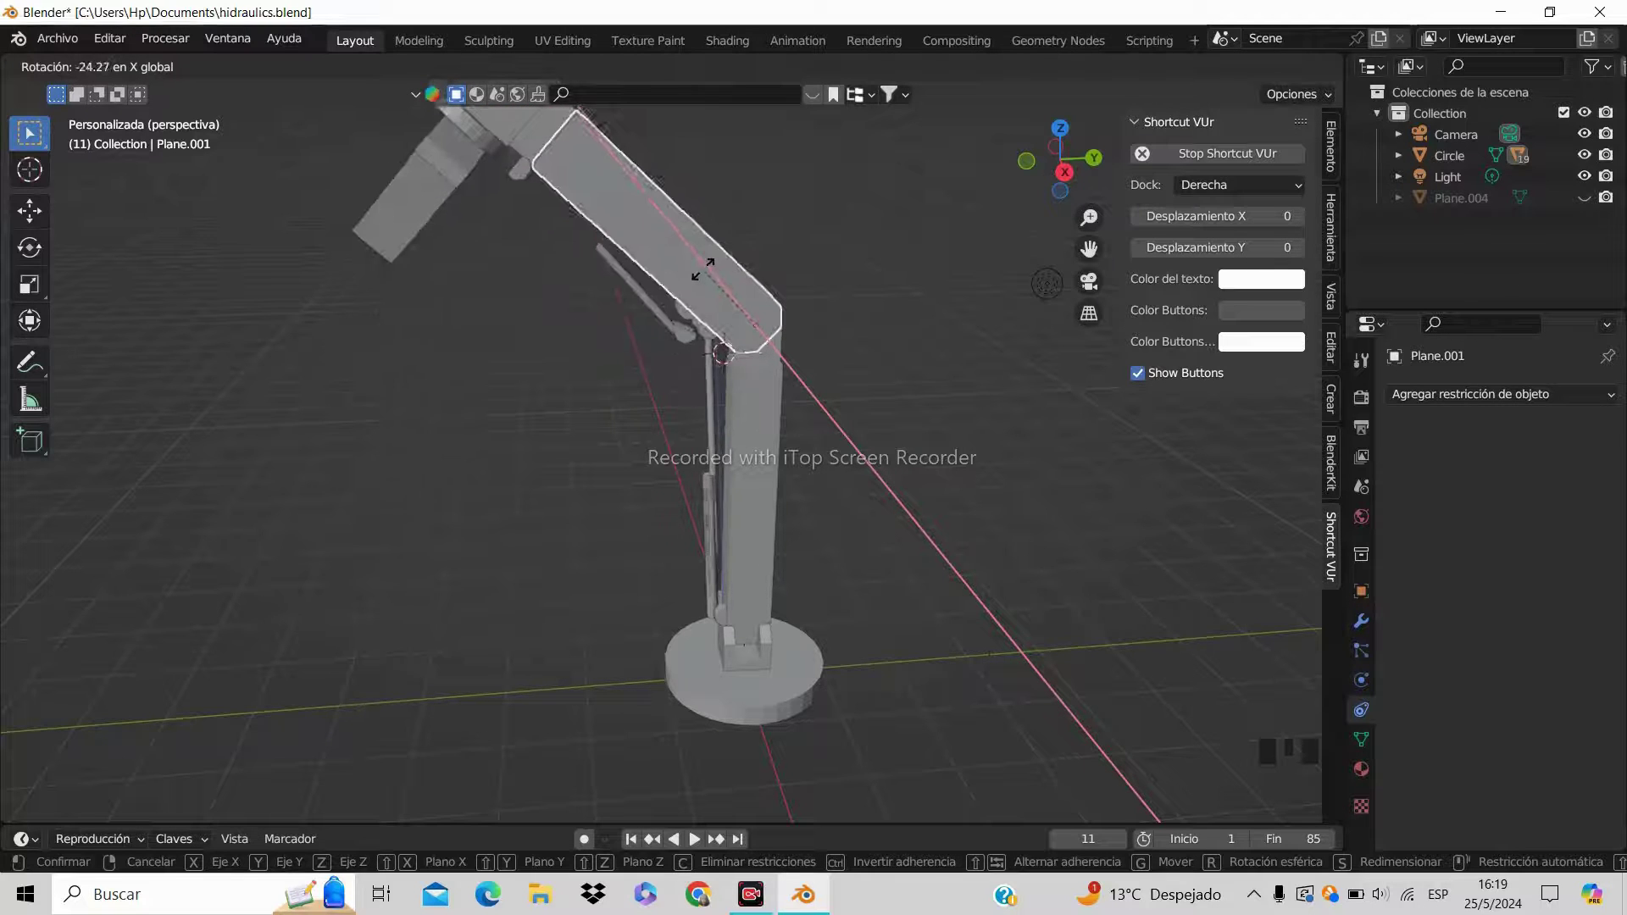
click(708, 276)
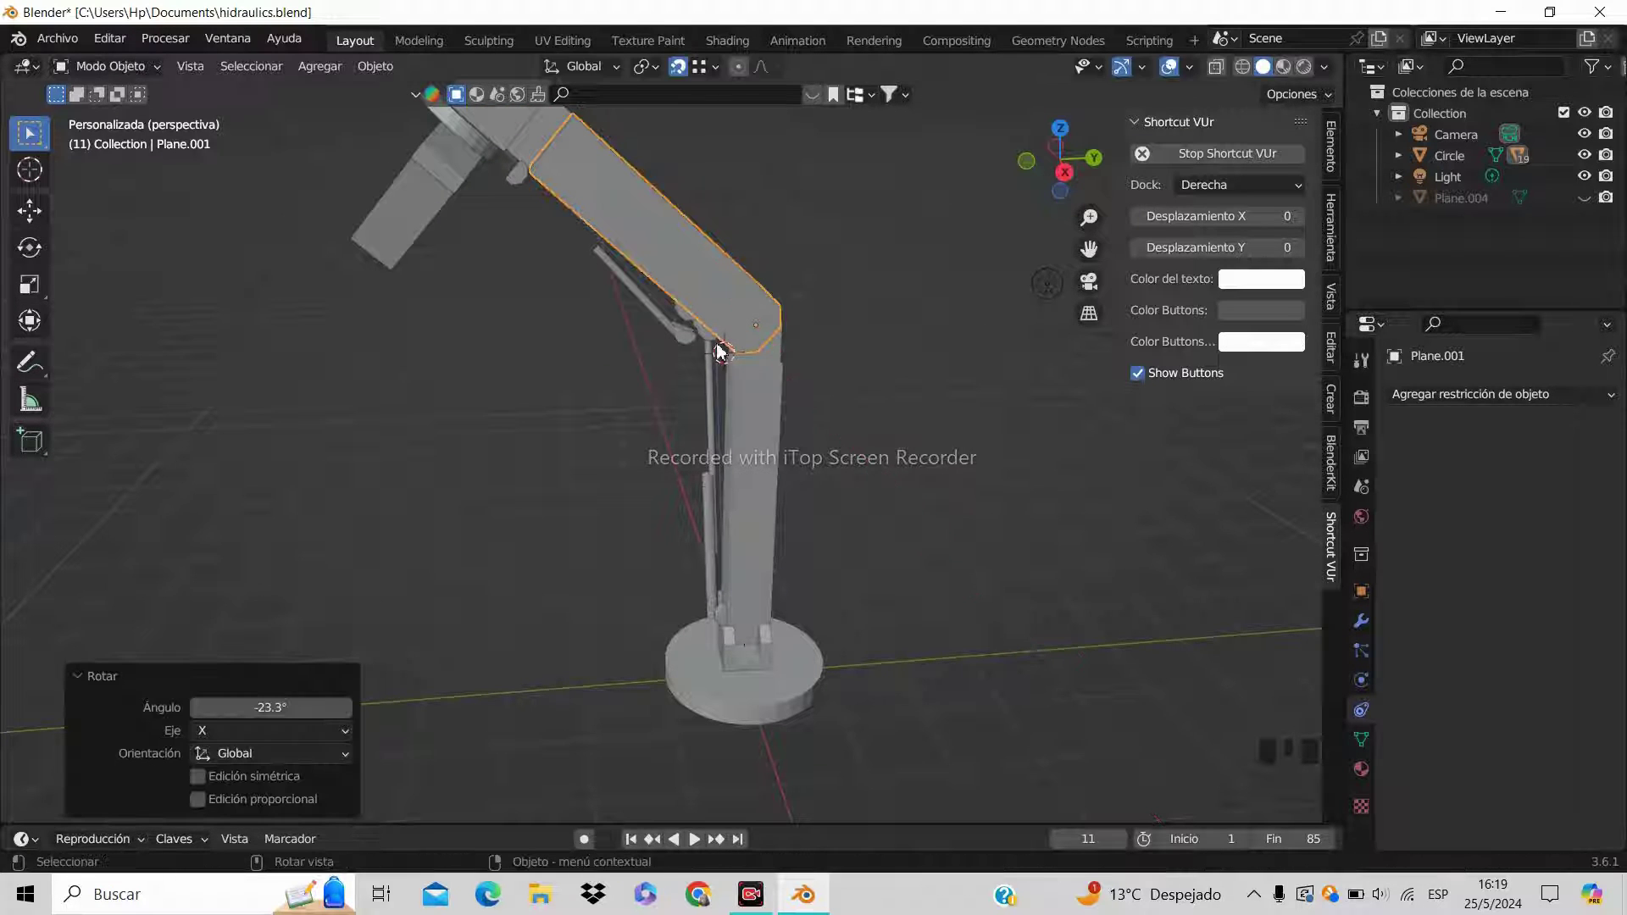
Inspect the Track To constraints on the piston rod and cylinder beside the lower arm
click(710, 401)
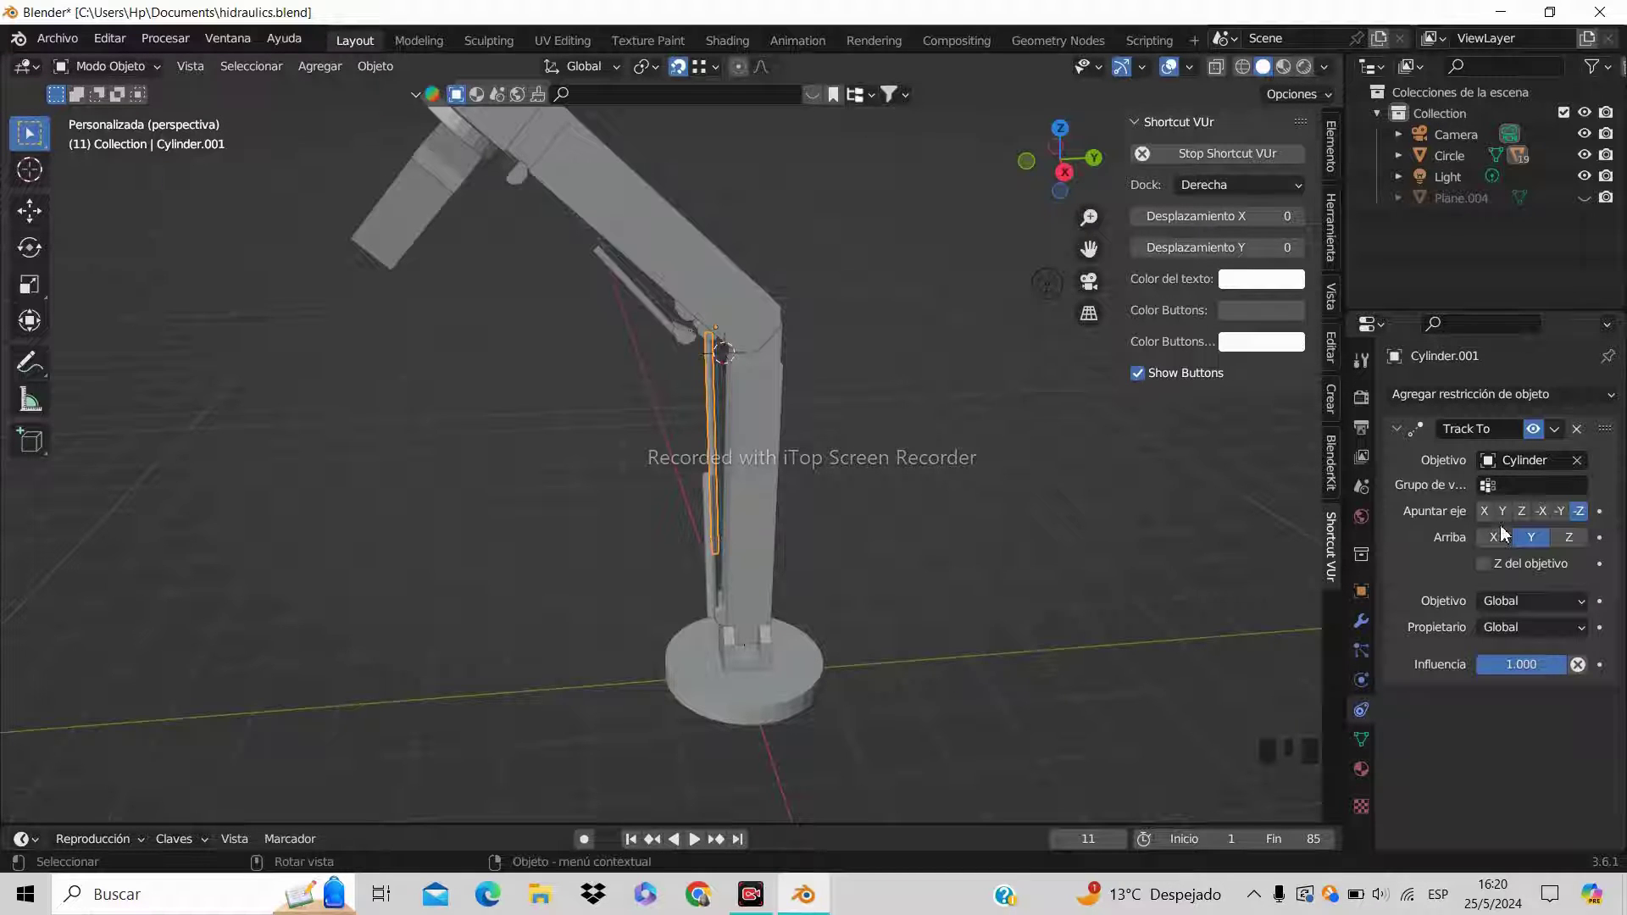
right_click(712, 442)
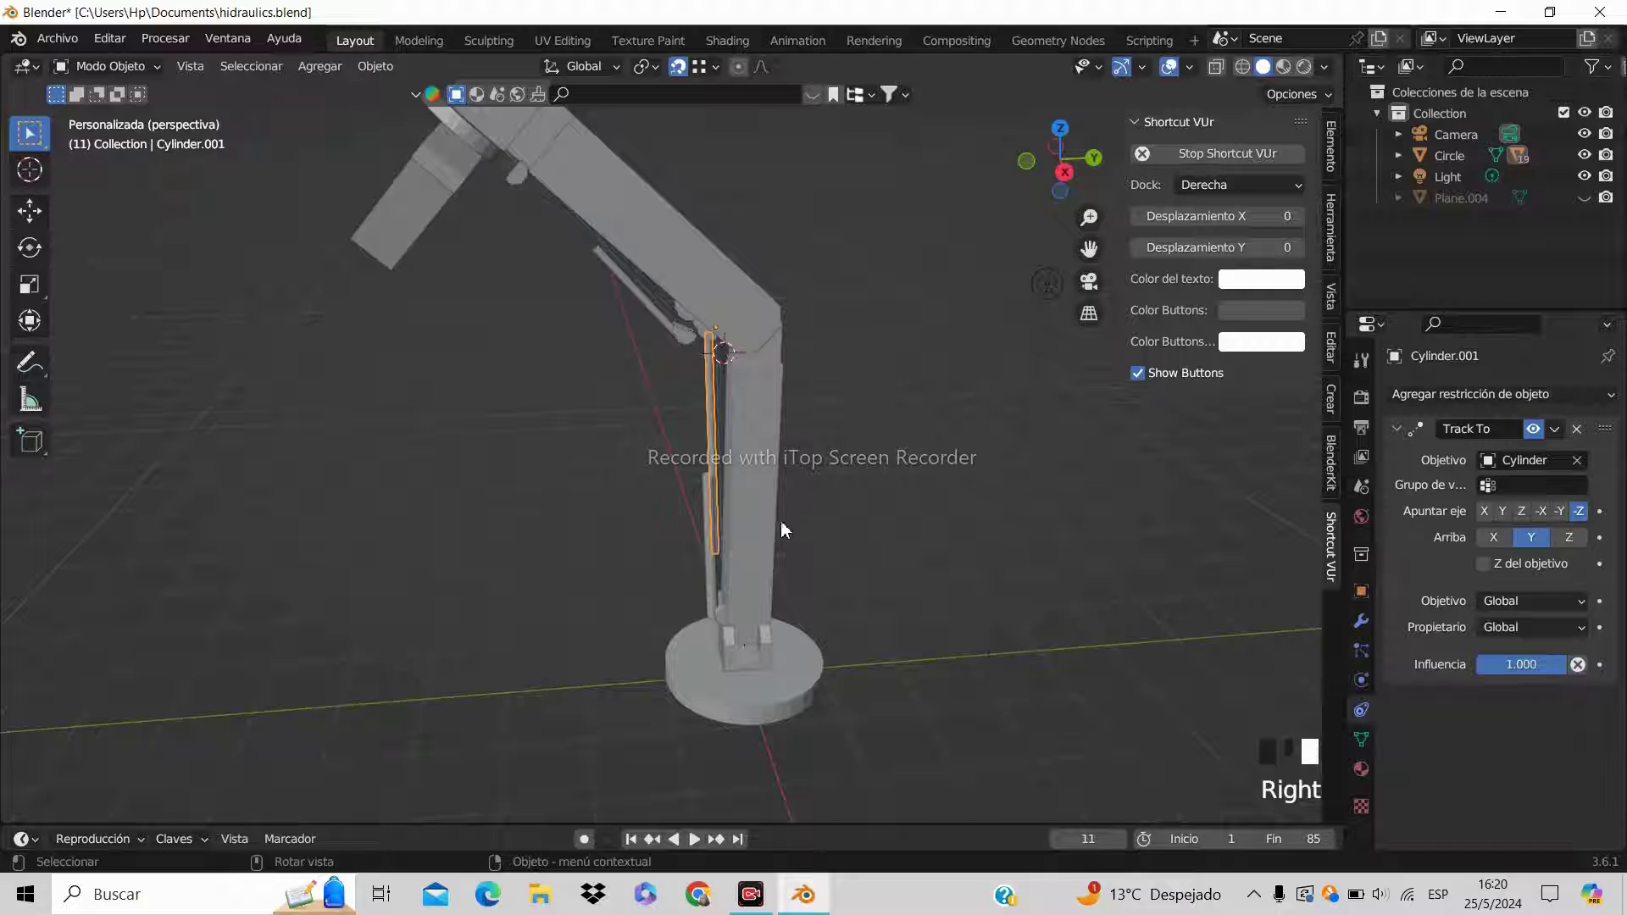
click(708, 581)
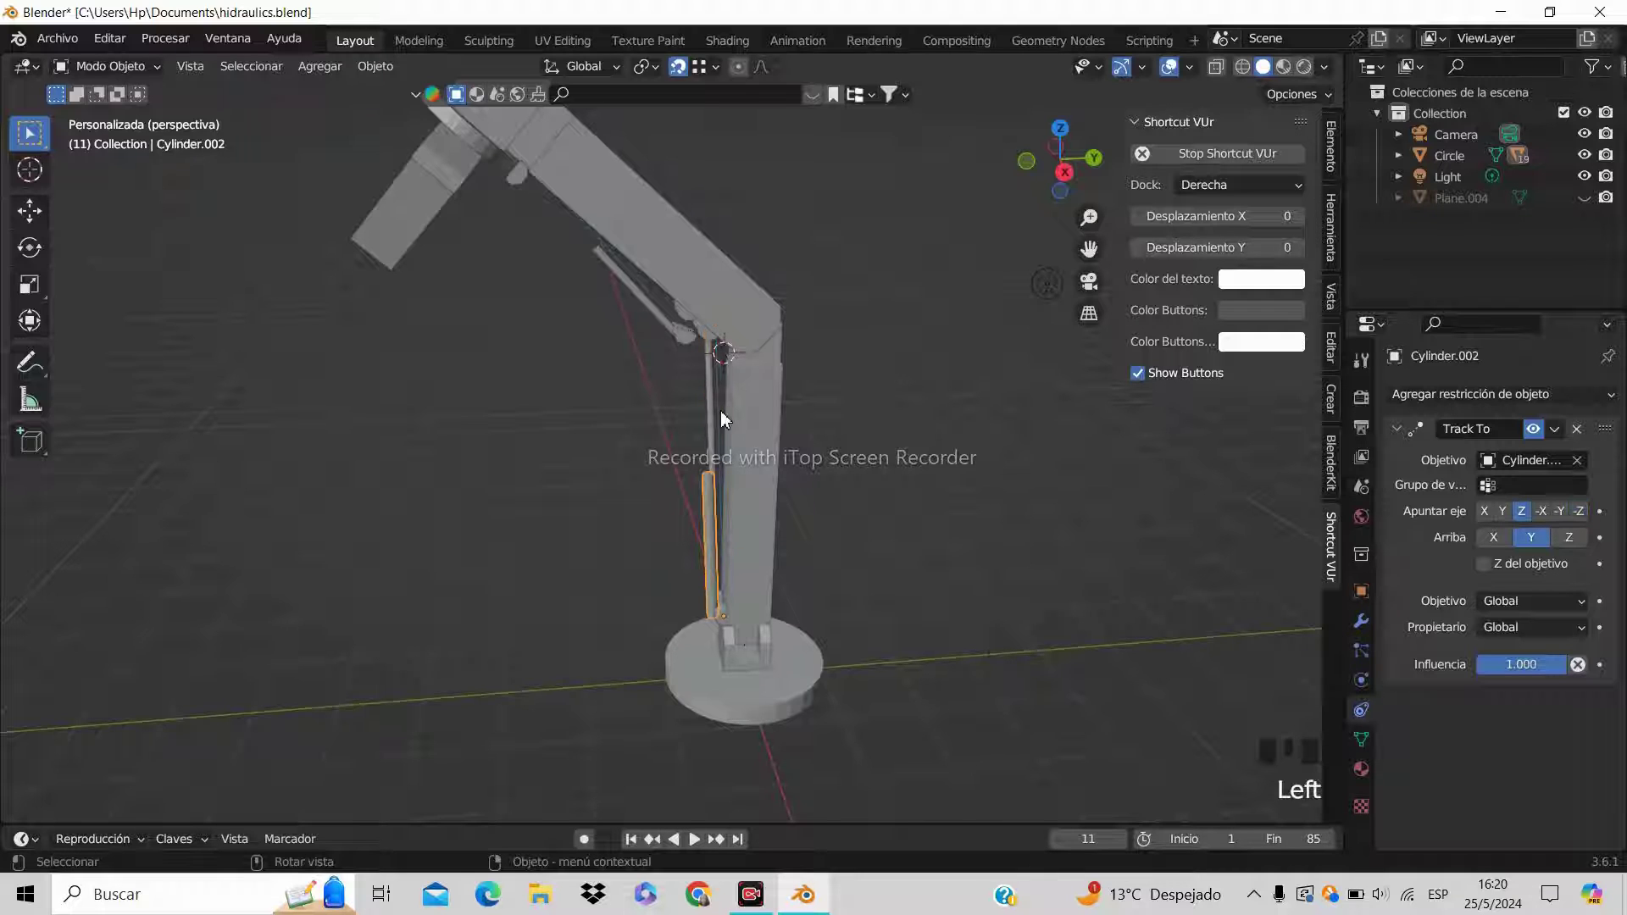
Swing the upper arm back down about -21.6° around the view axis
click(649, 260)
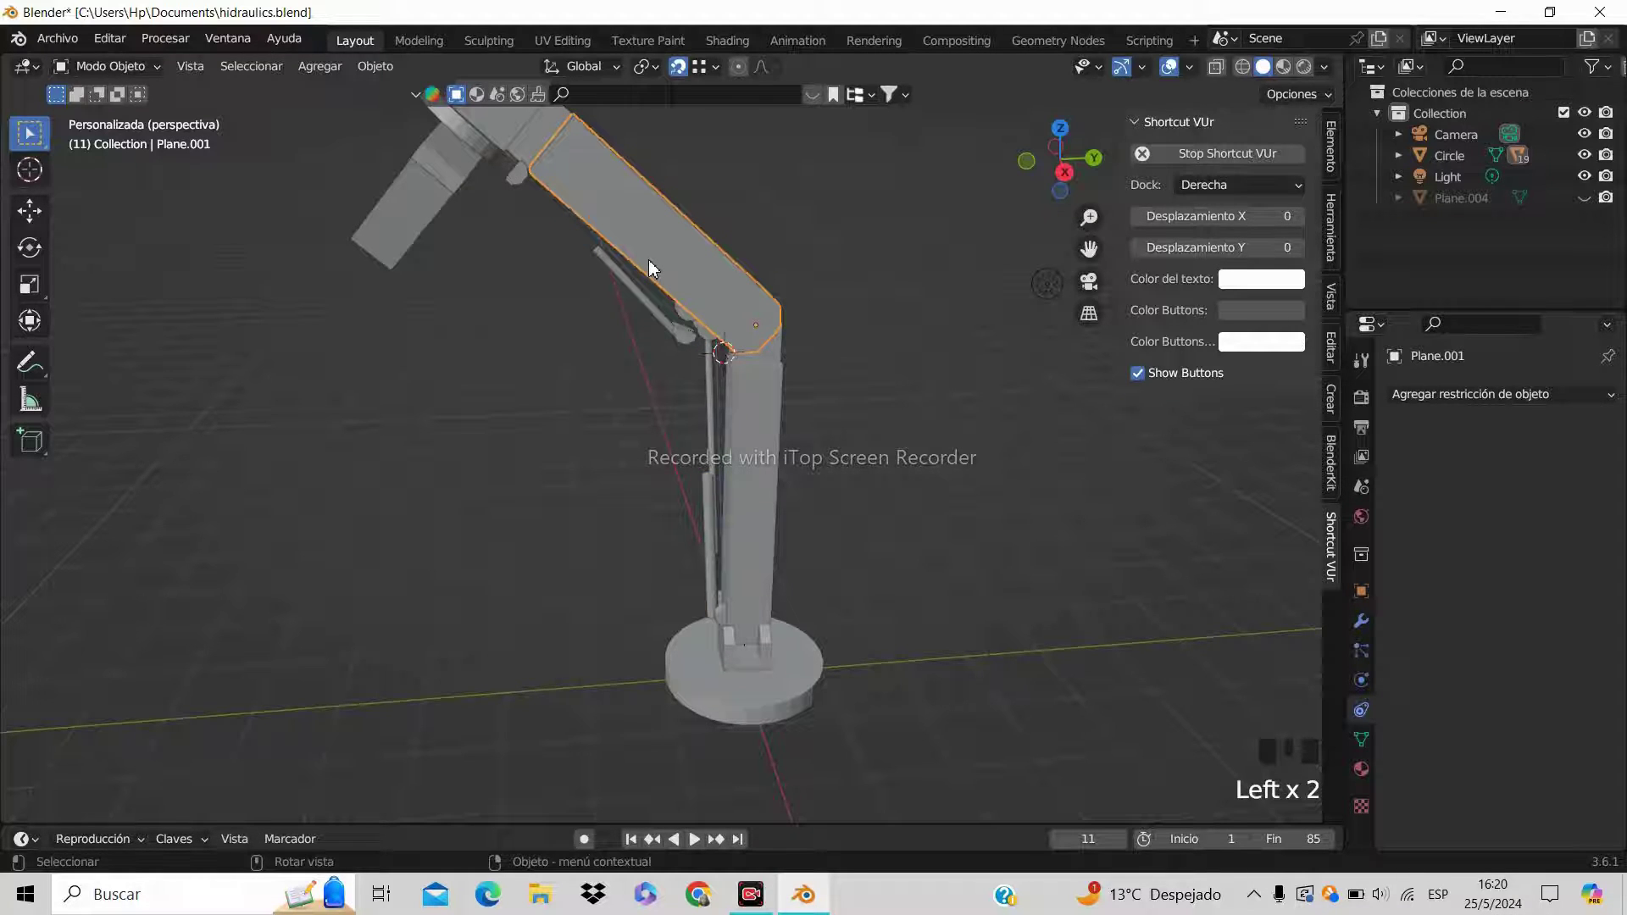
key(r)
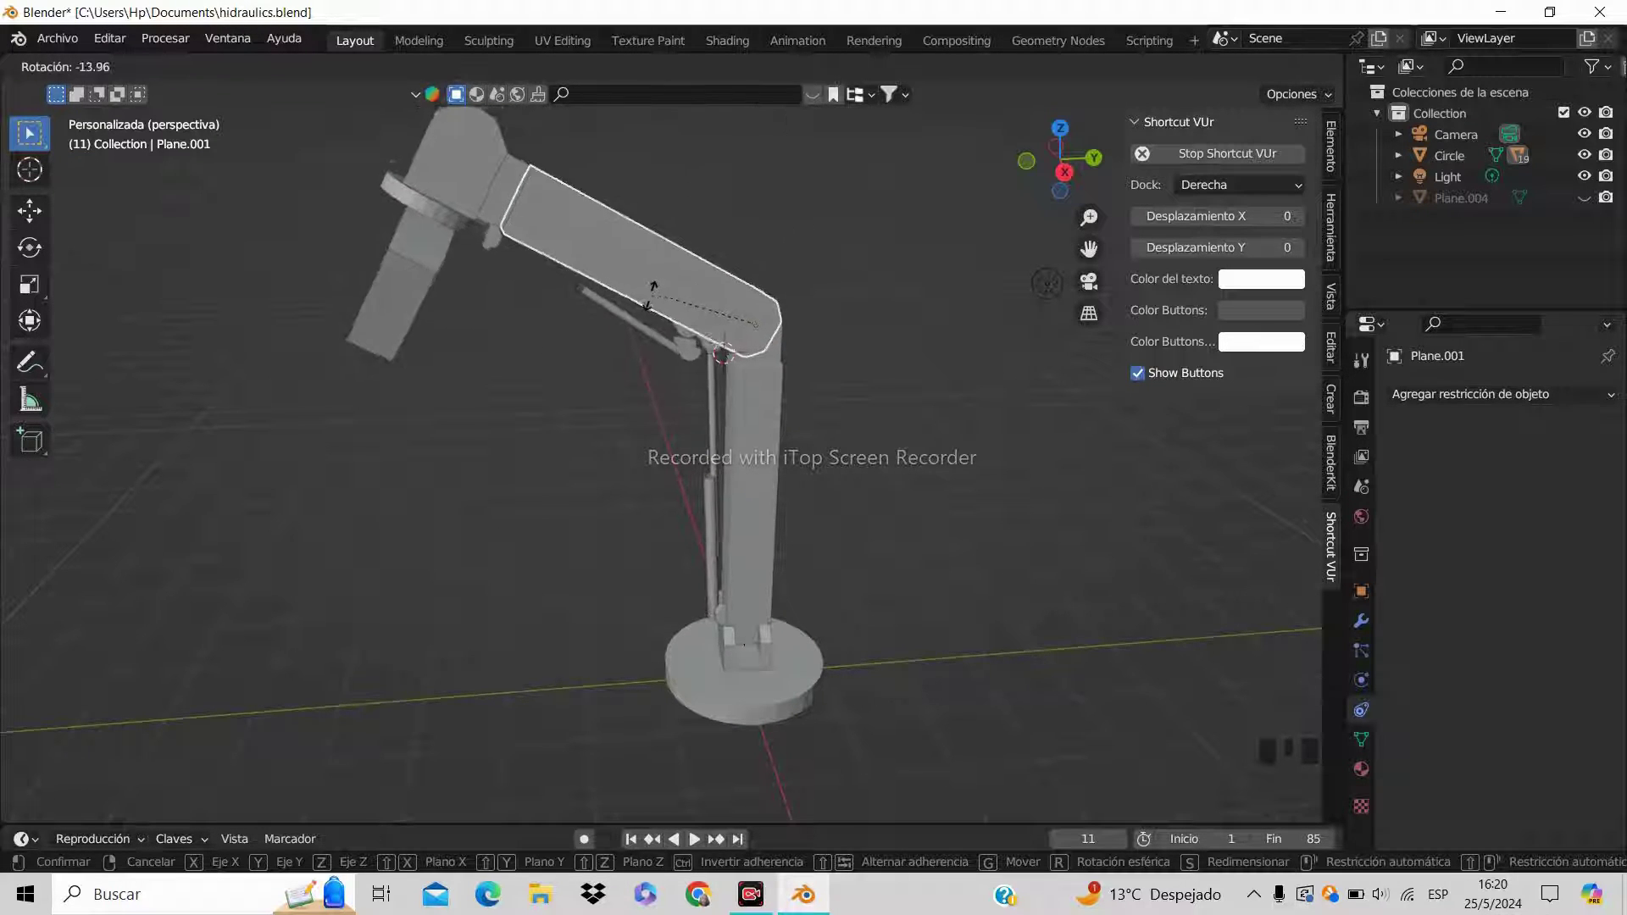
click(654, 315)
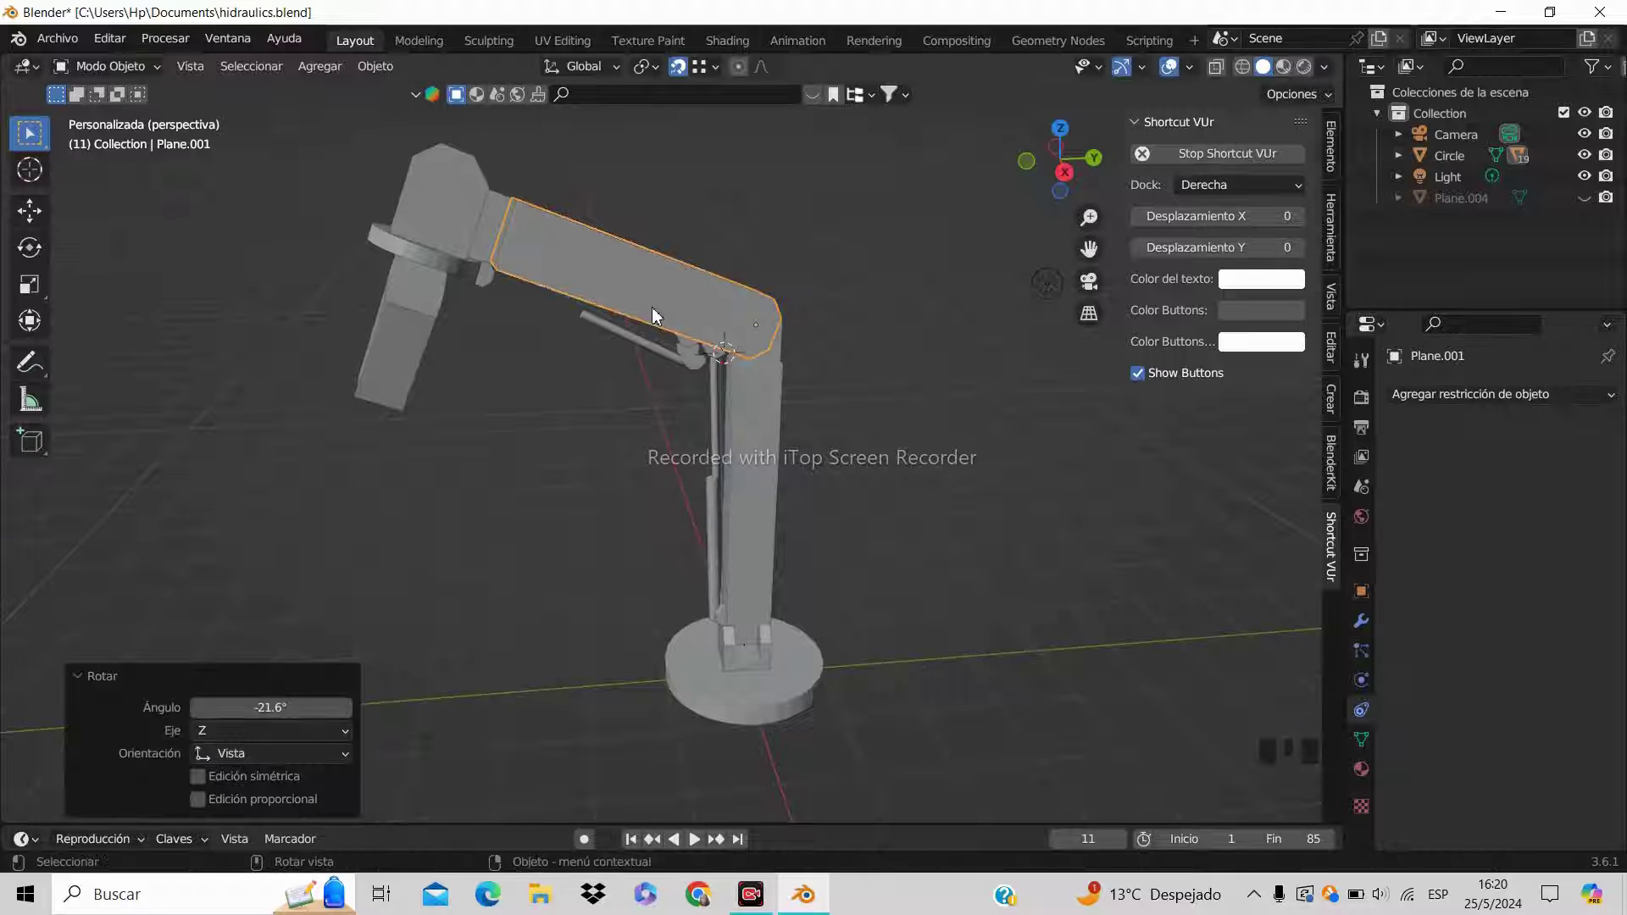
Review the piston rod's Track To constraint and the constraint types available for it
click(715, 449)
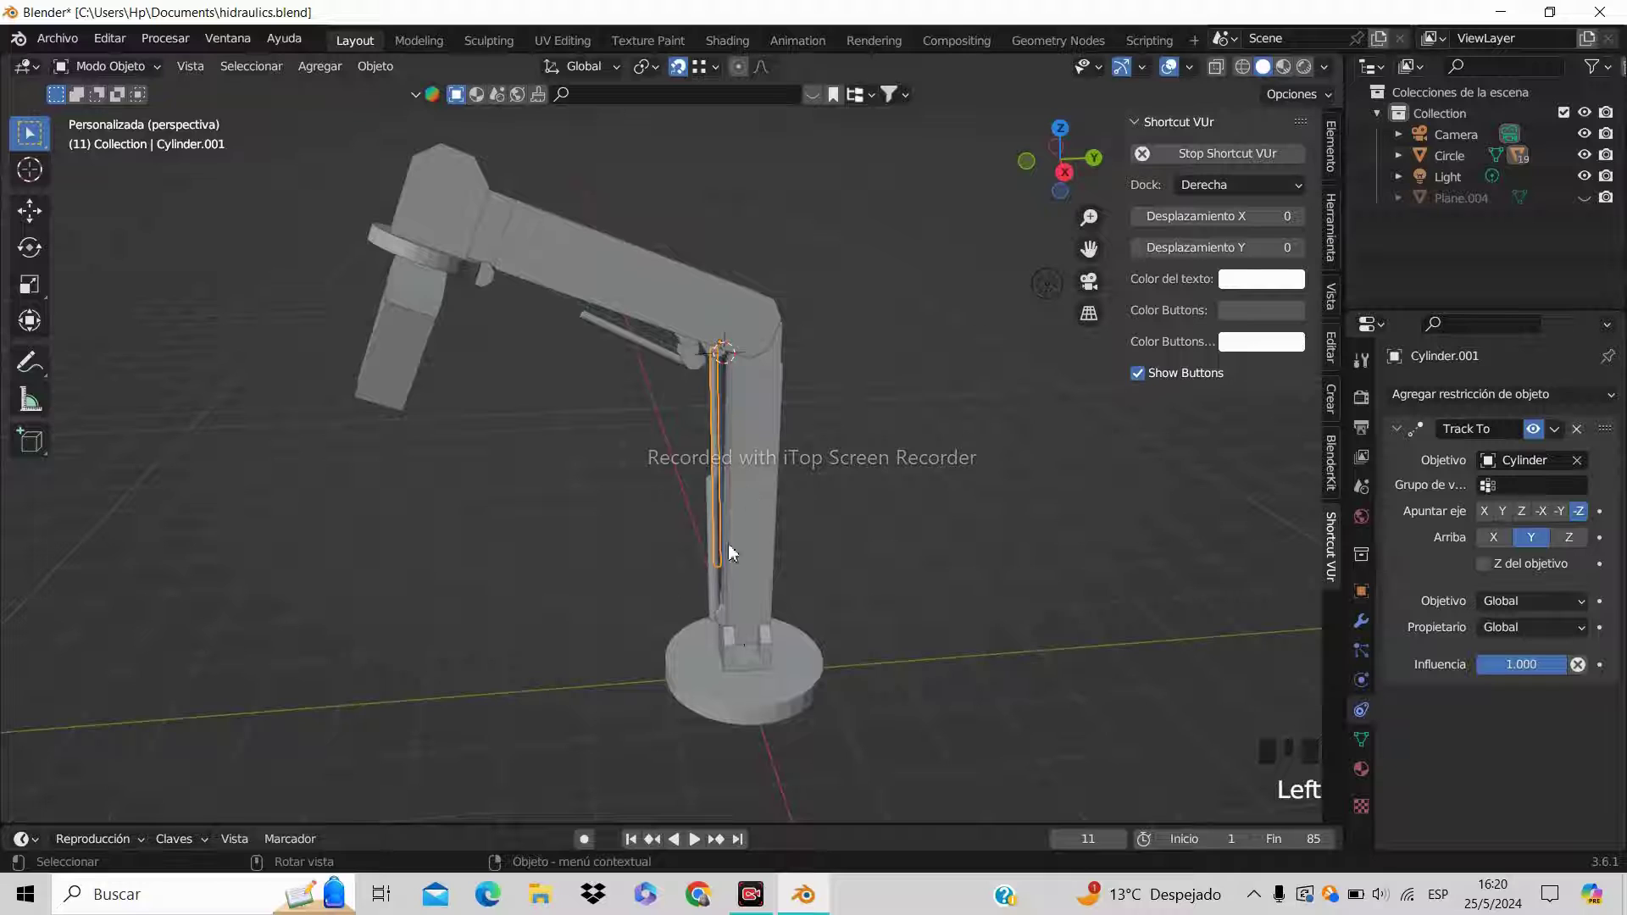
click(1502, 395)
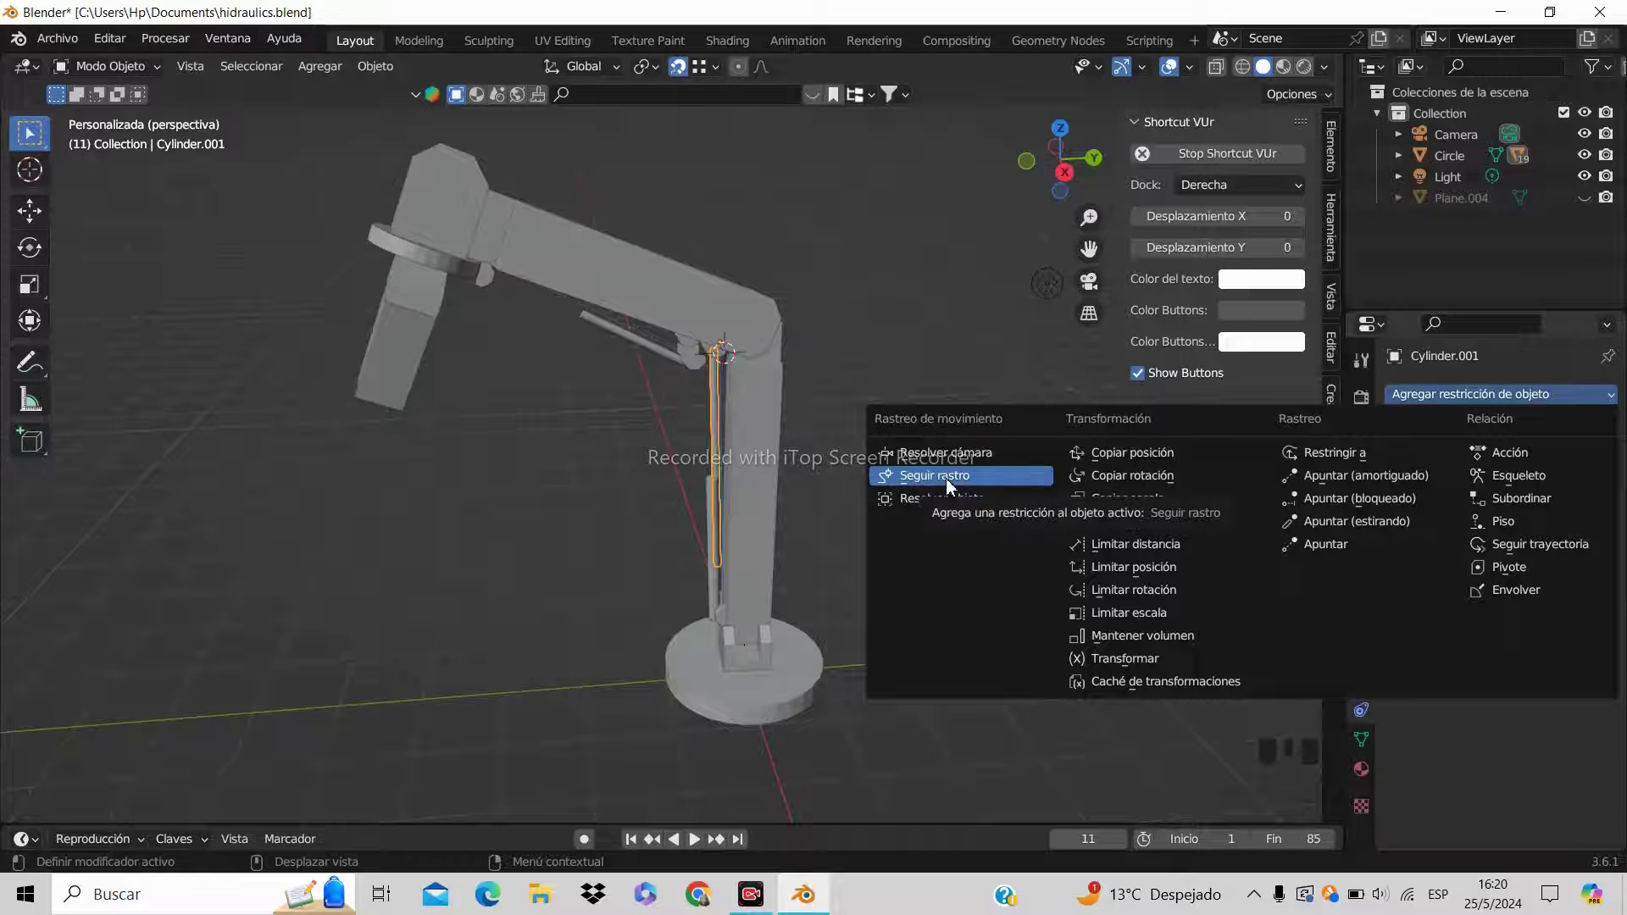
click(945, 477)
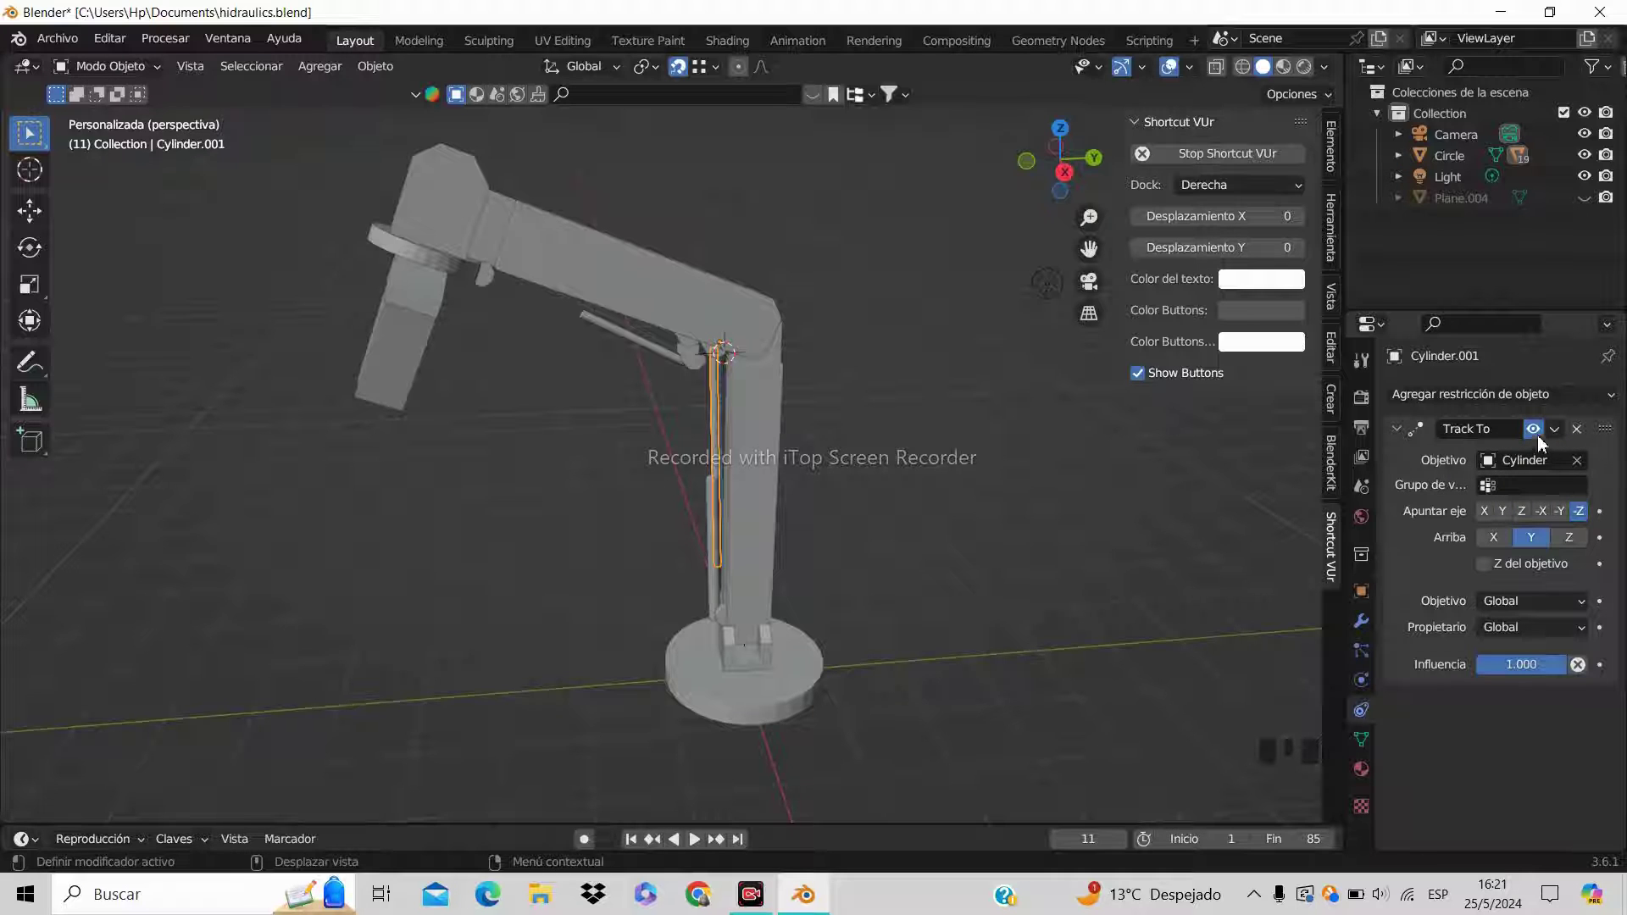
click(1533, 397)
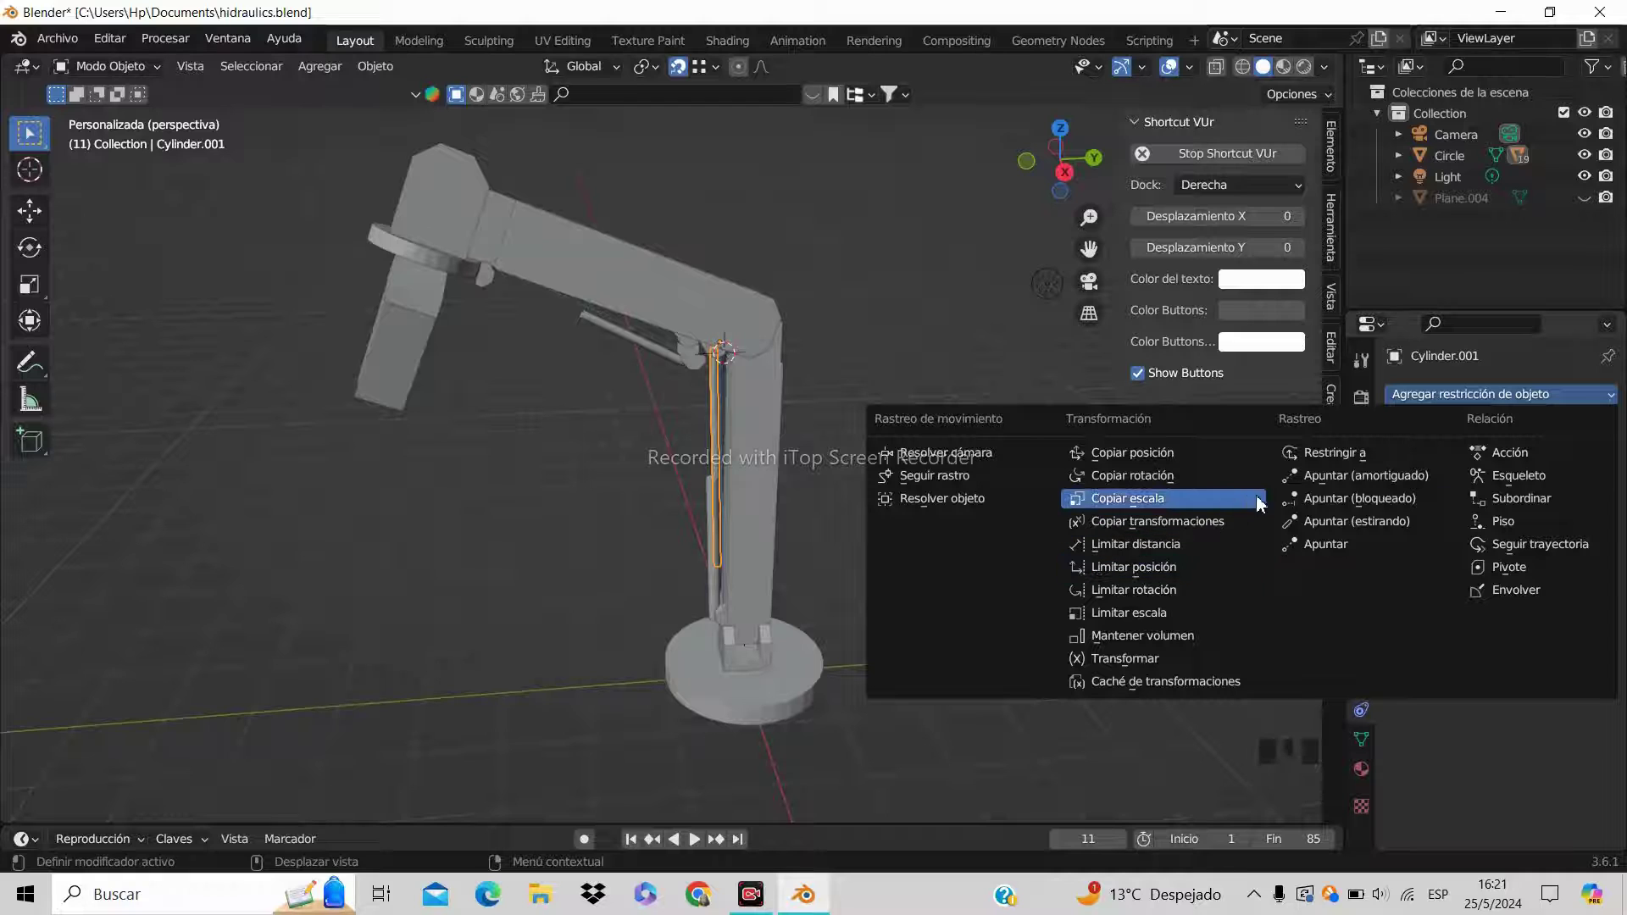
click(1420, 477)
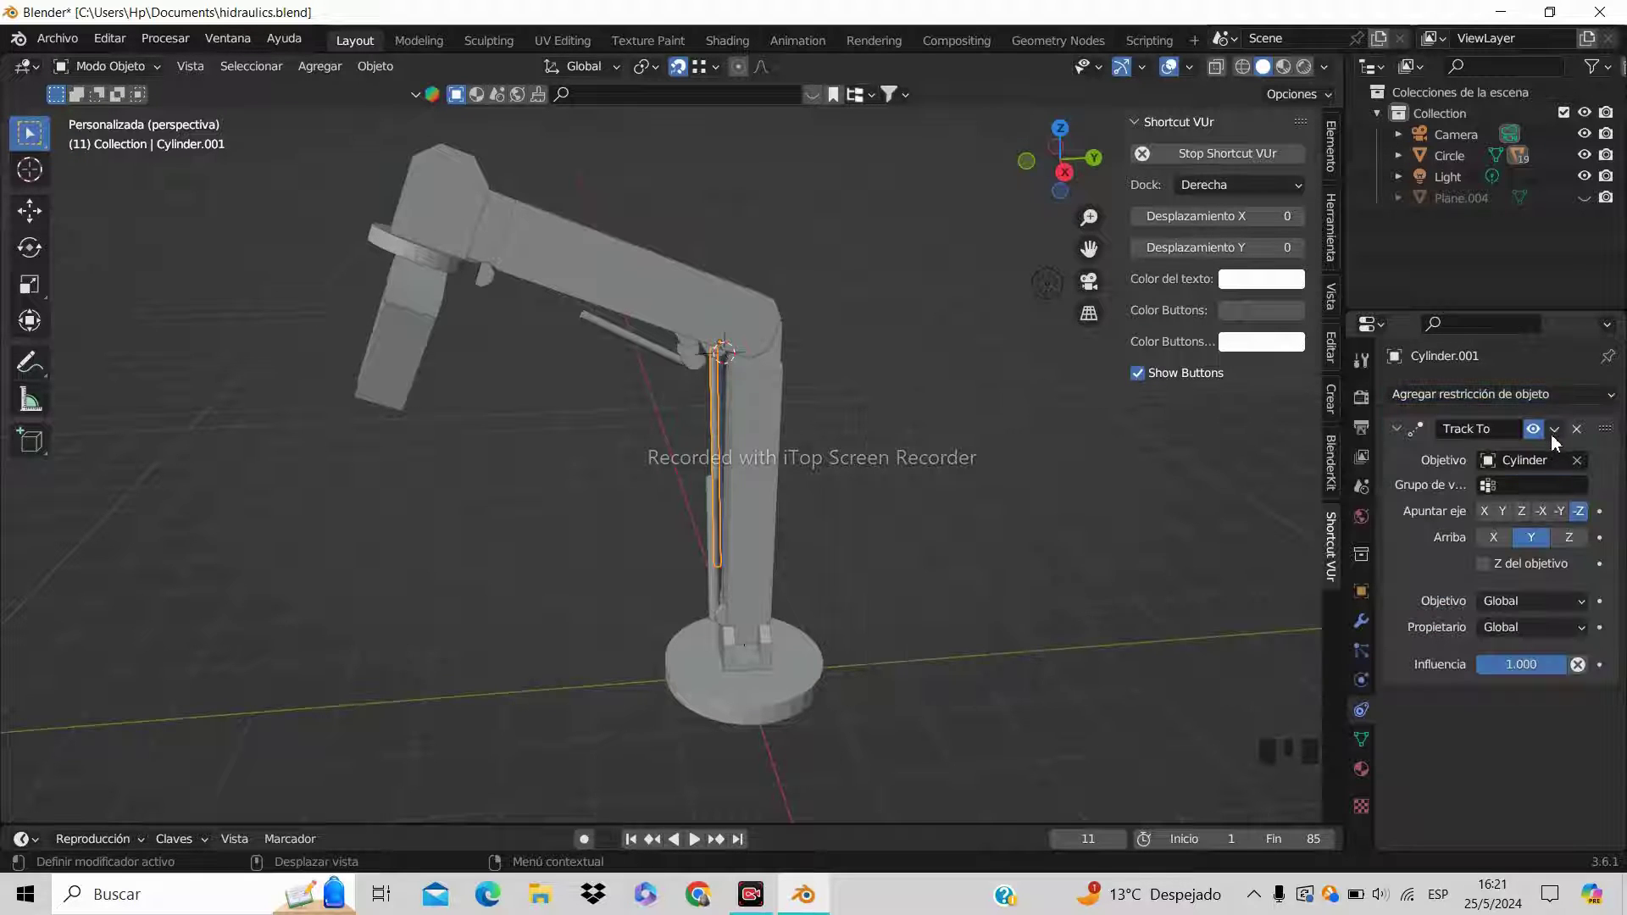
click(1491, 395)
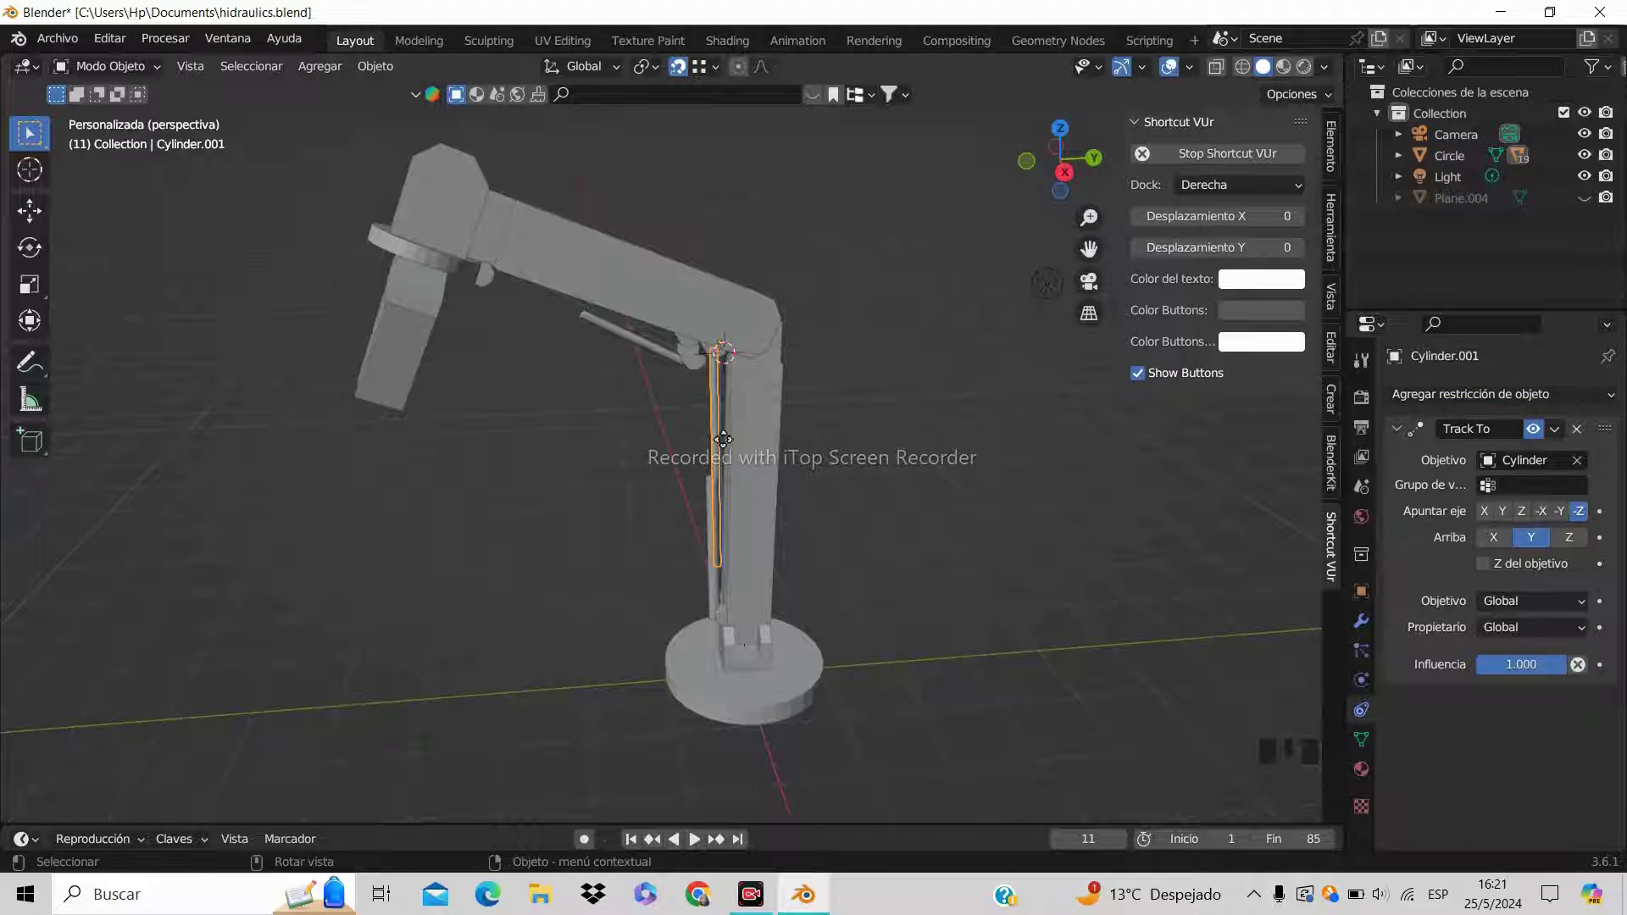
Test the tracking and parent links by trial-moving the piston rod beside the lower arm and the circular base
key(g)
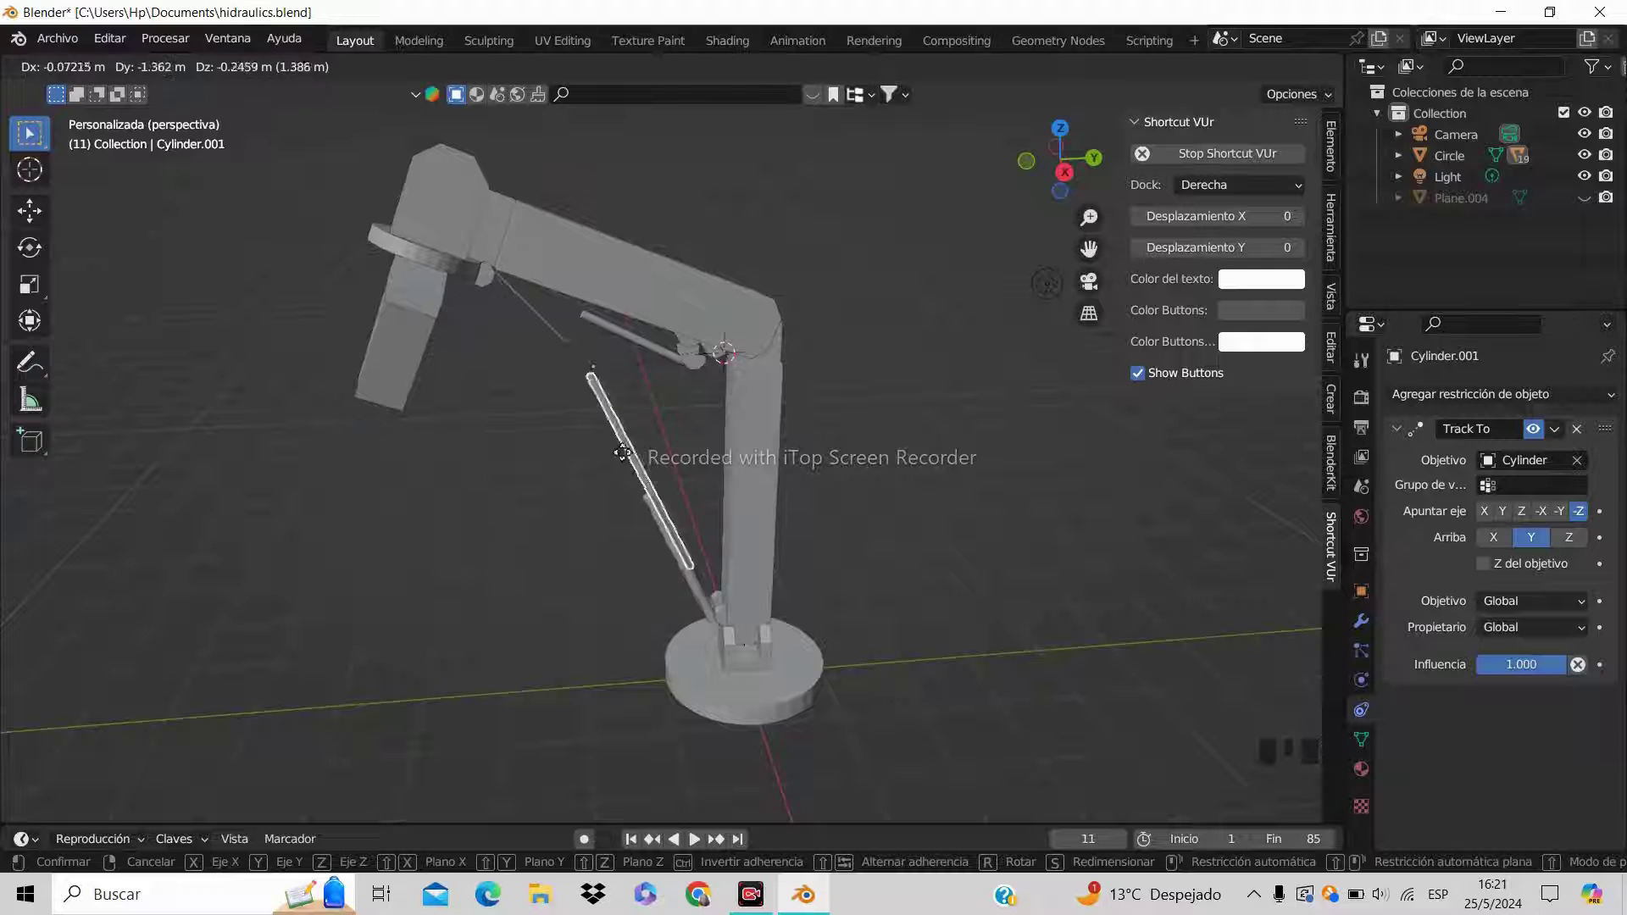
click(701, 456)
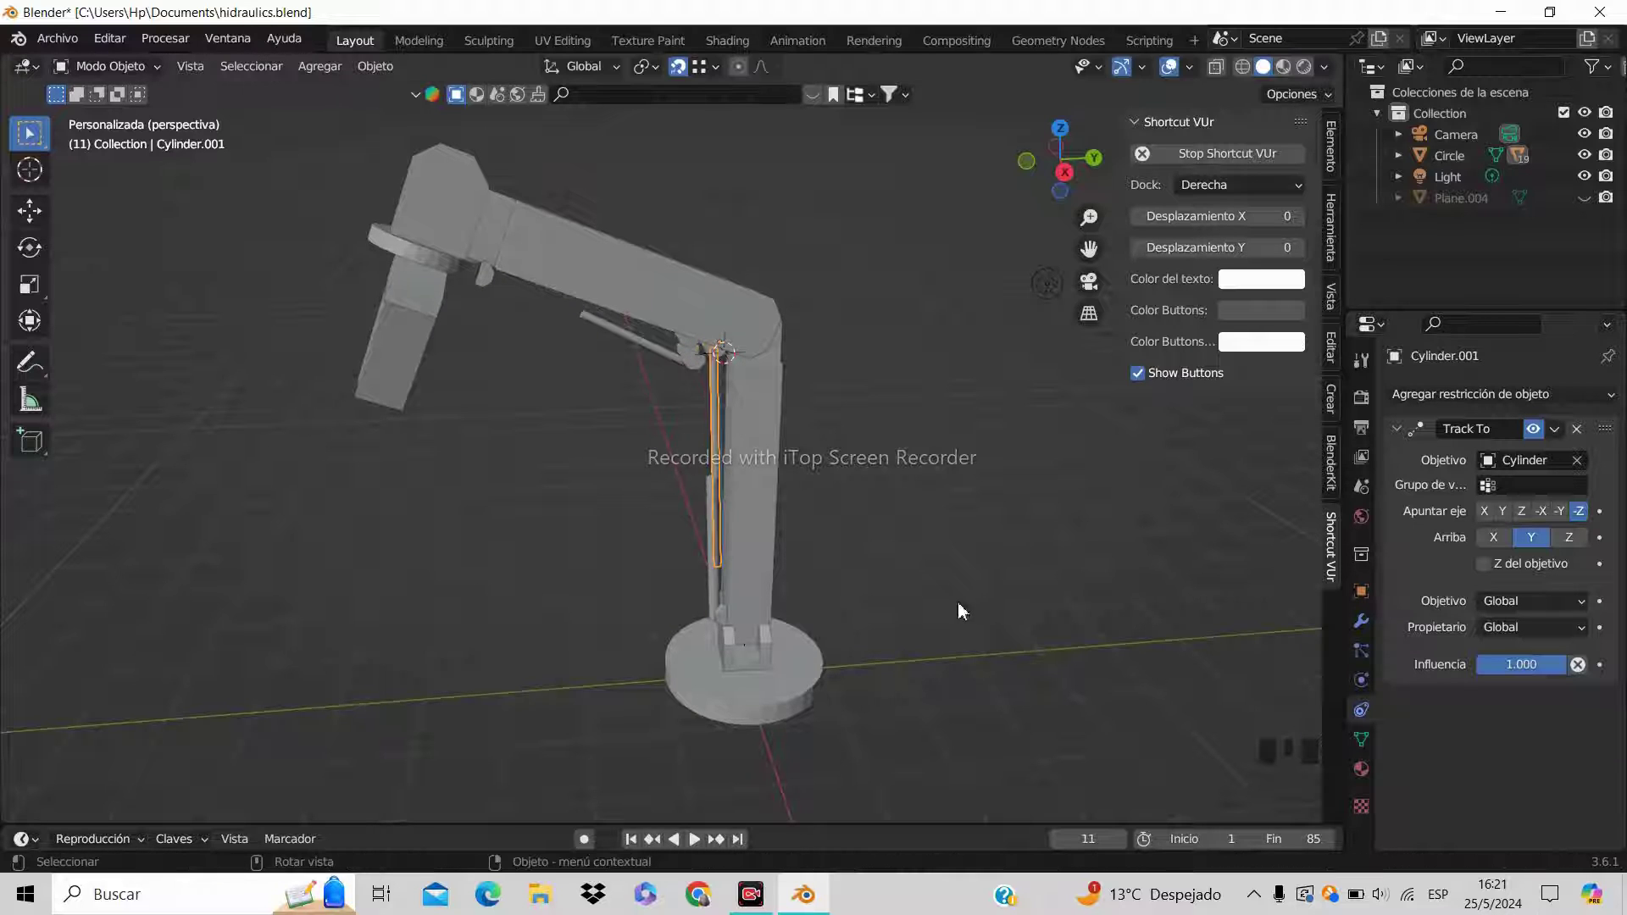
click(711, 330)
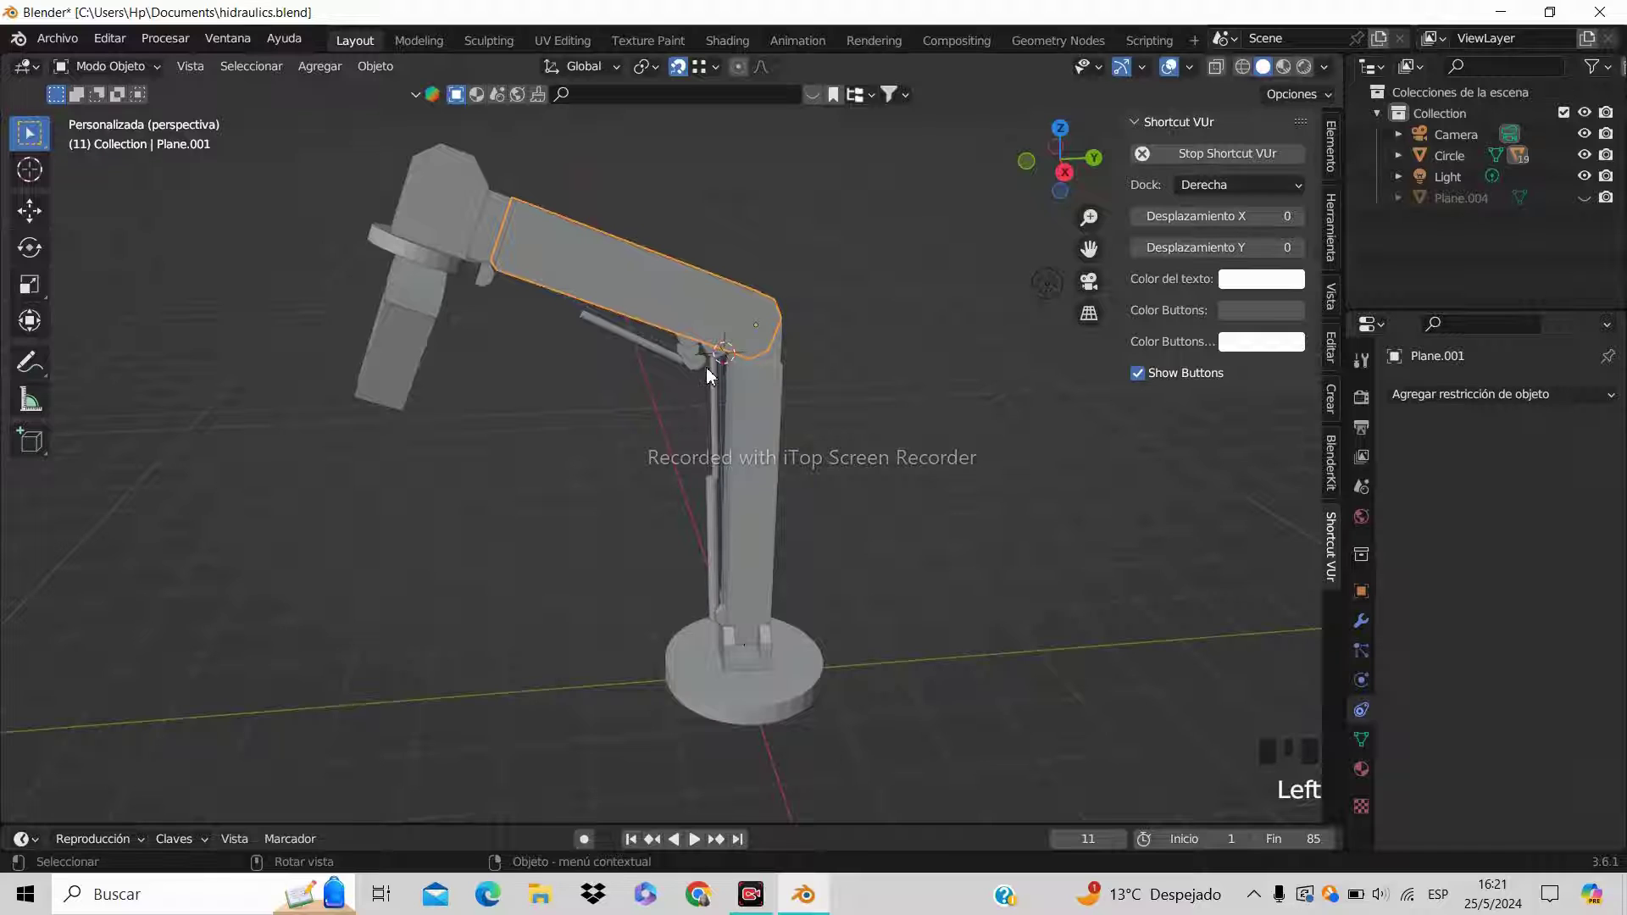
click(743, 497)
click(736, 720)
key(g)
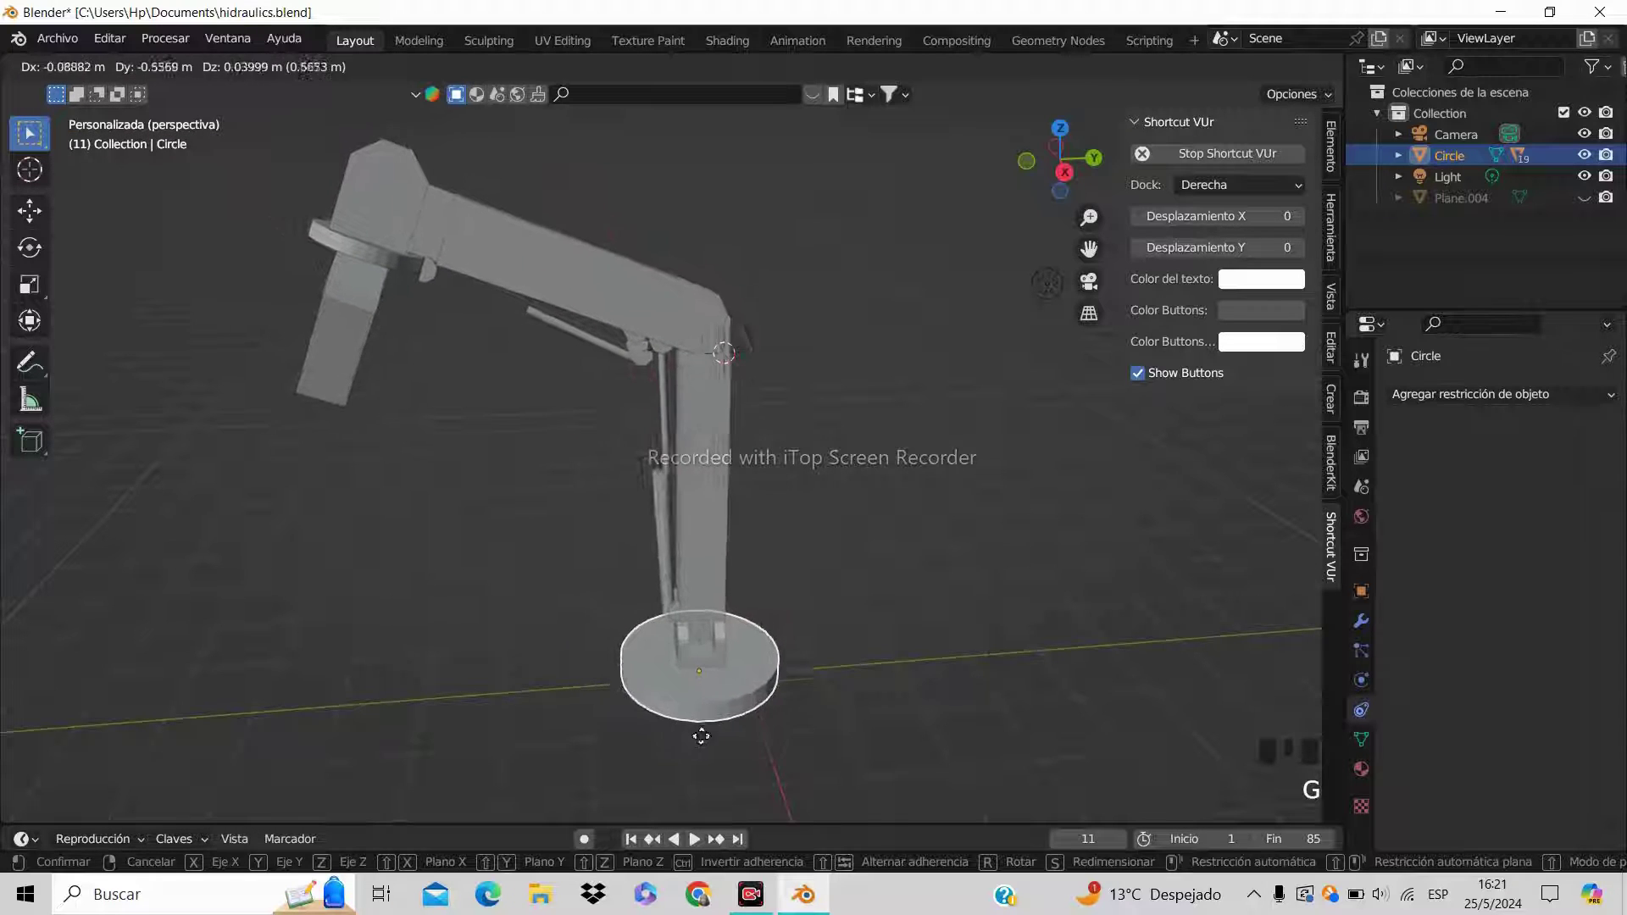
click(682, 634)
Trial-rotate the lower arm around the global X and Y axes
click(745, 571)
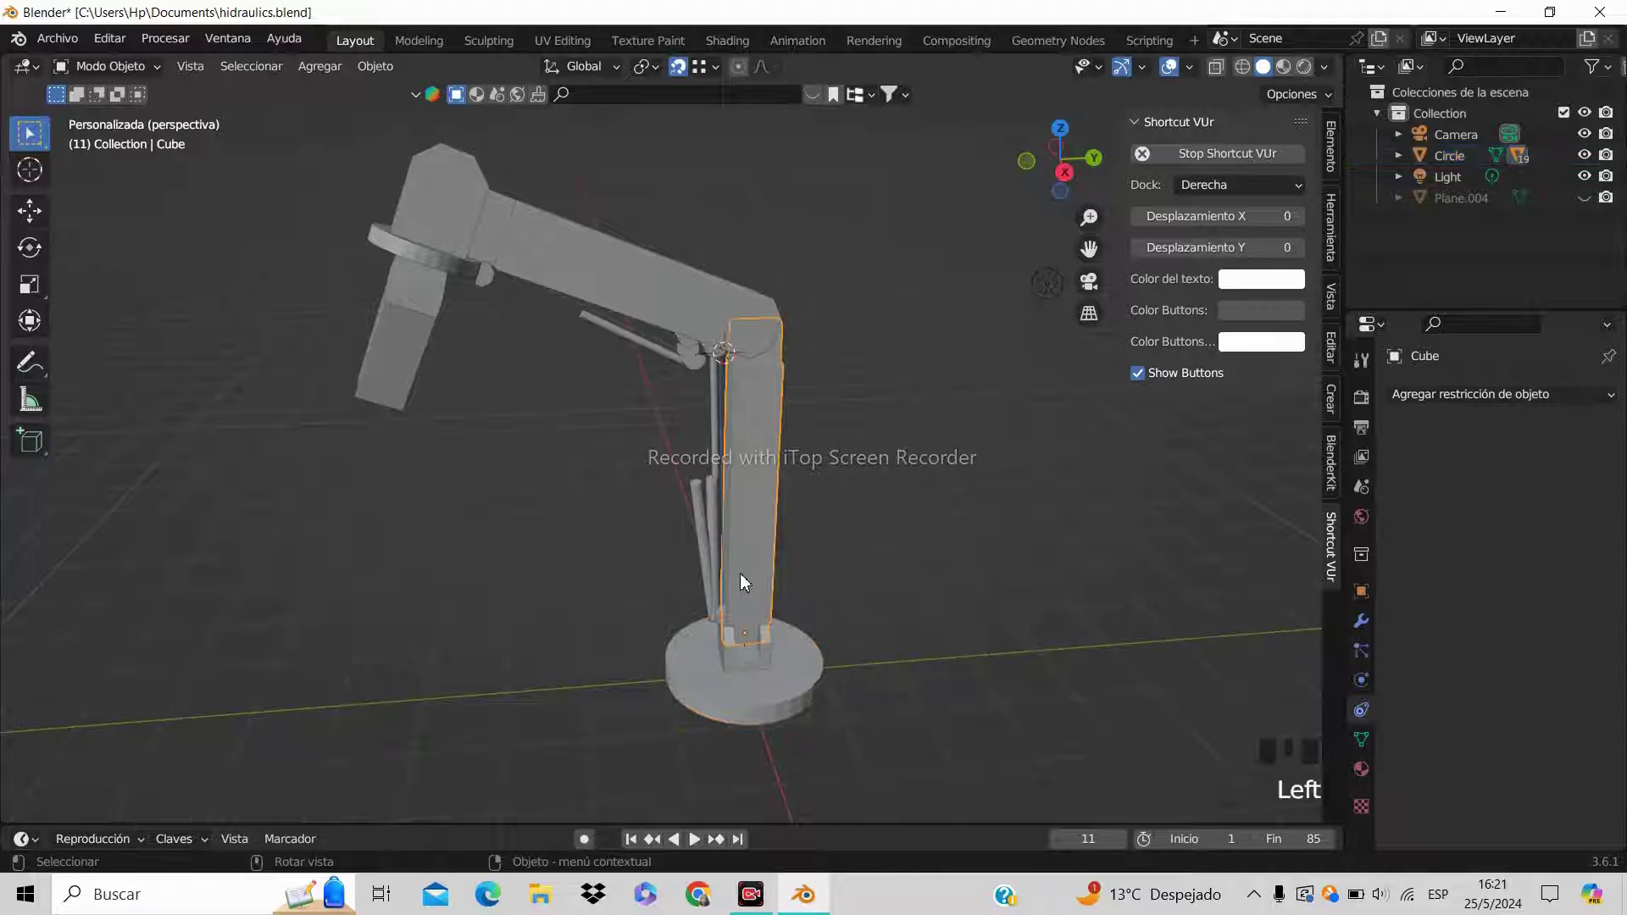
key(r)
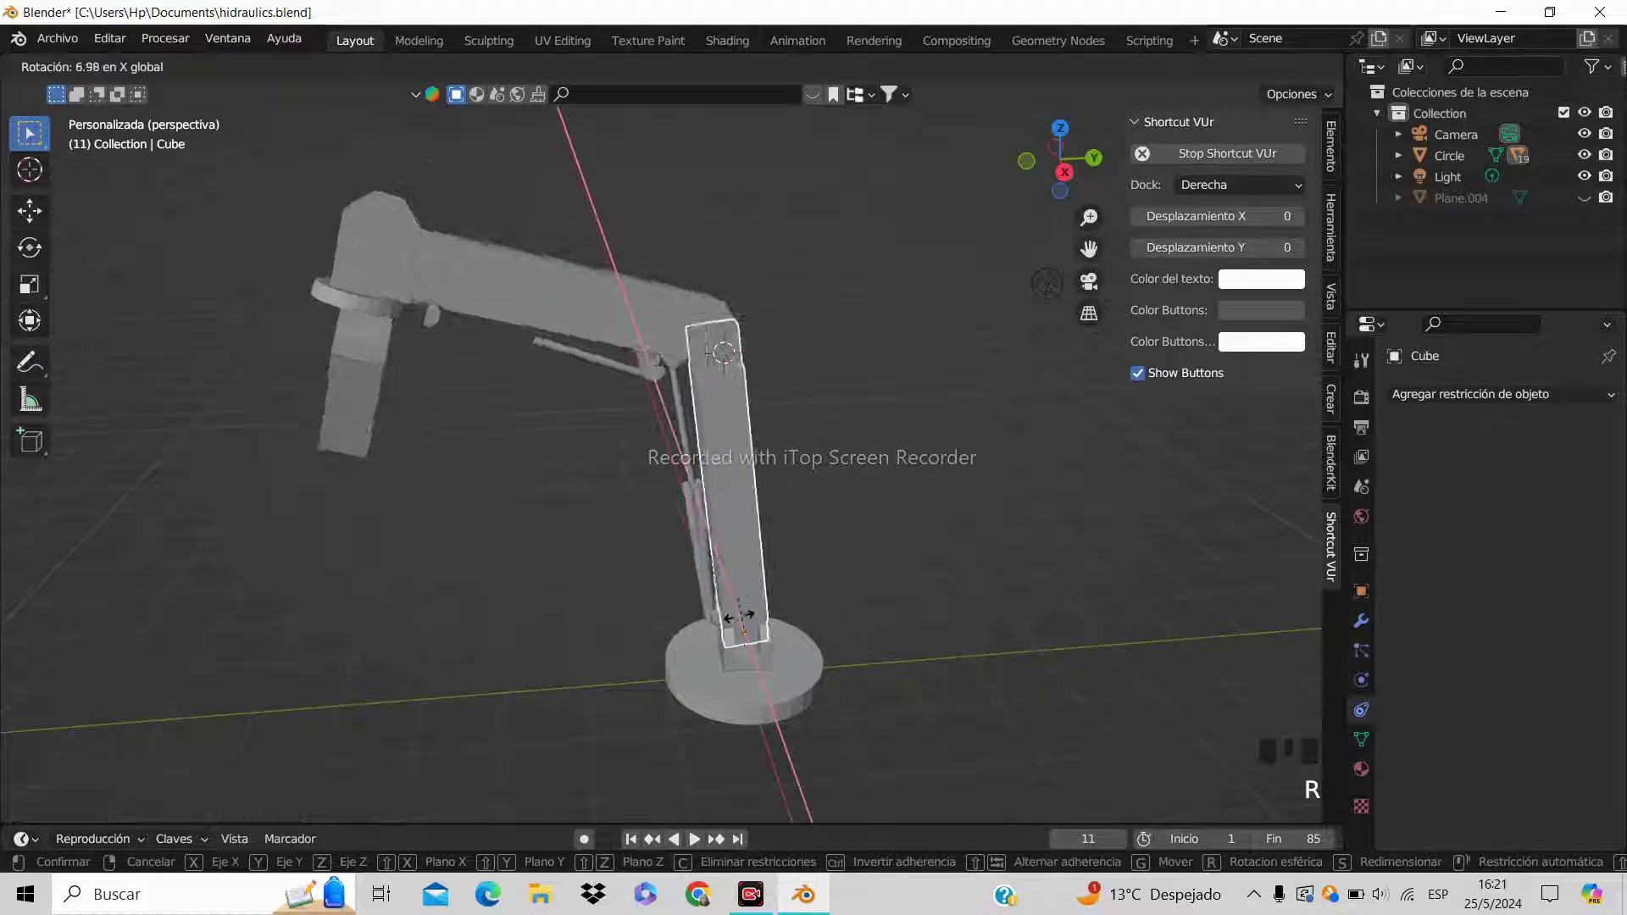
key(y)
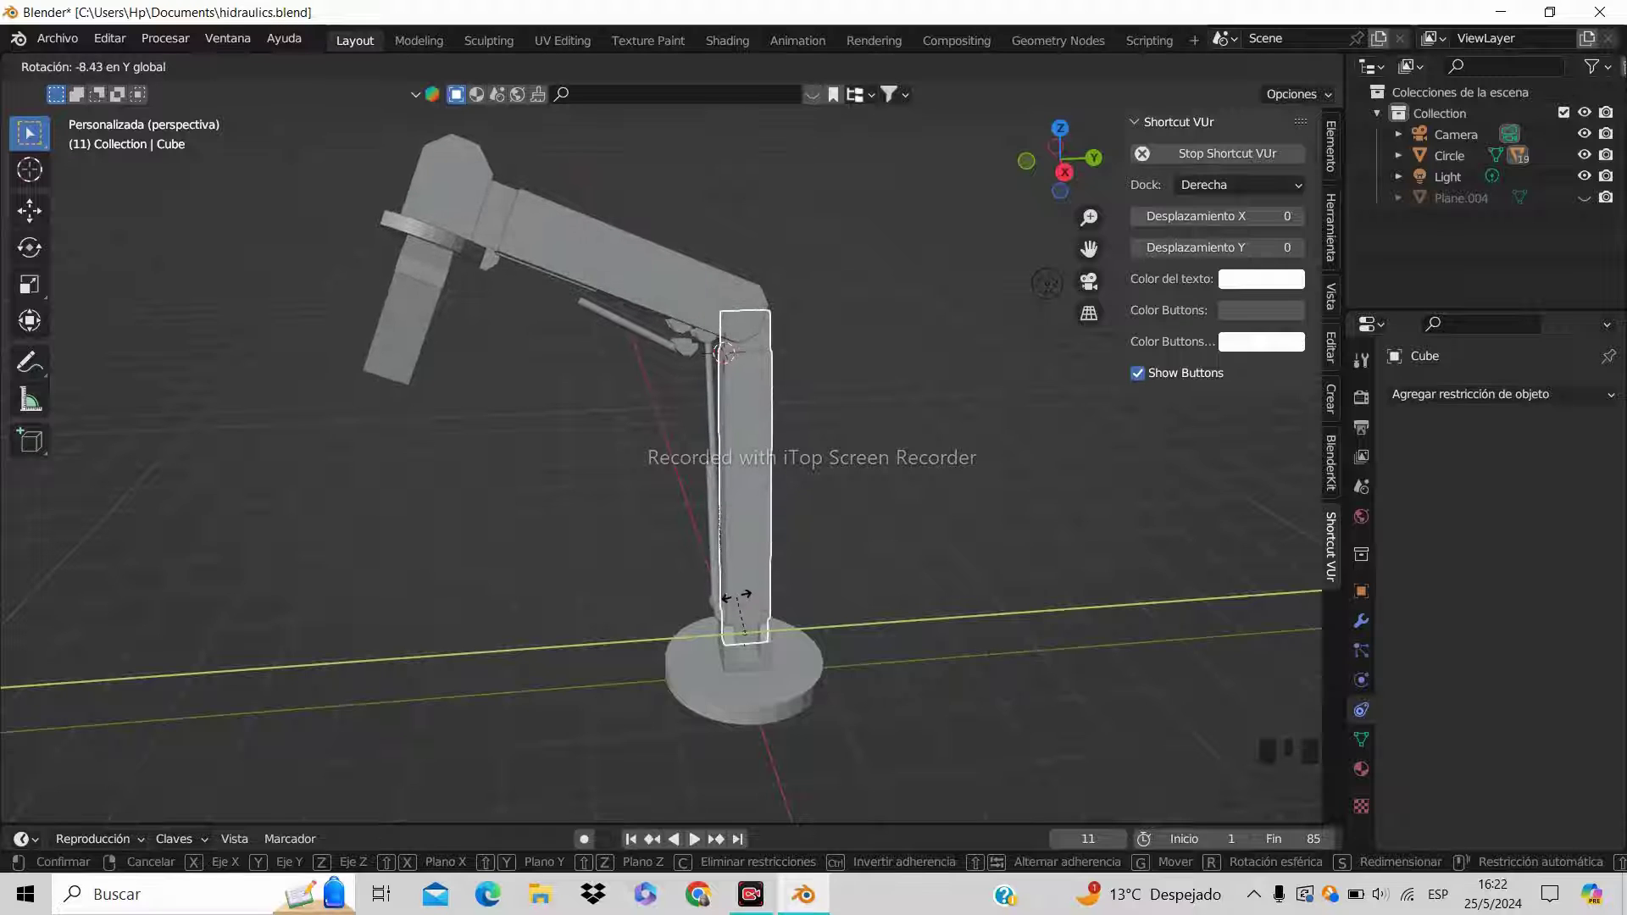
right_click(735, 597)
Rotate the lower arm about 14.7° around the global Z axis
click(685, 292)
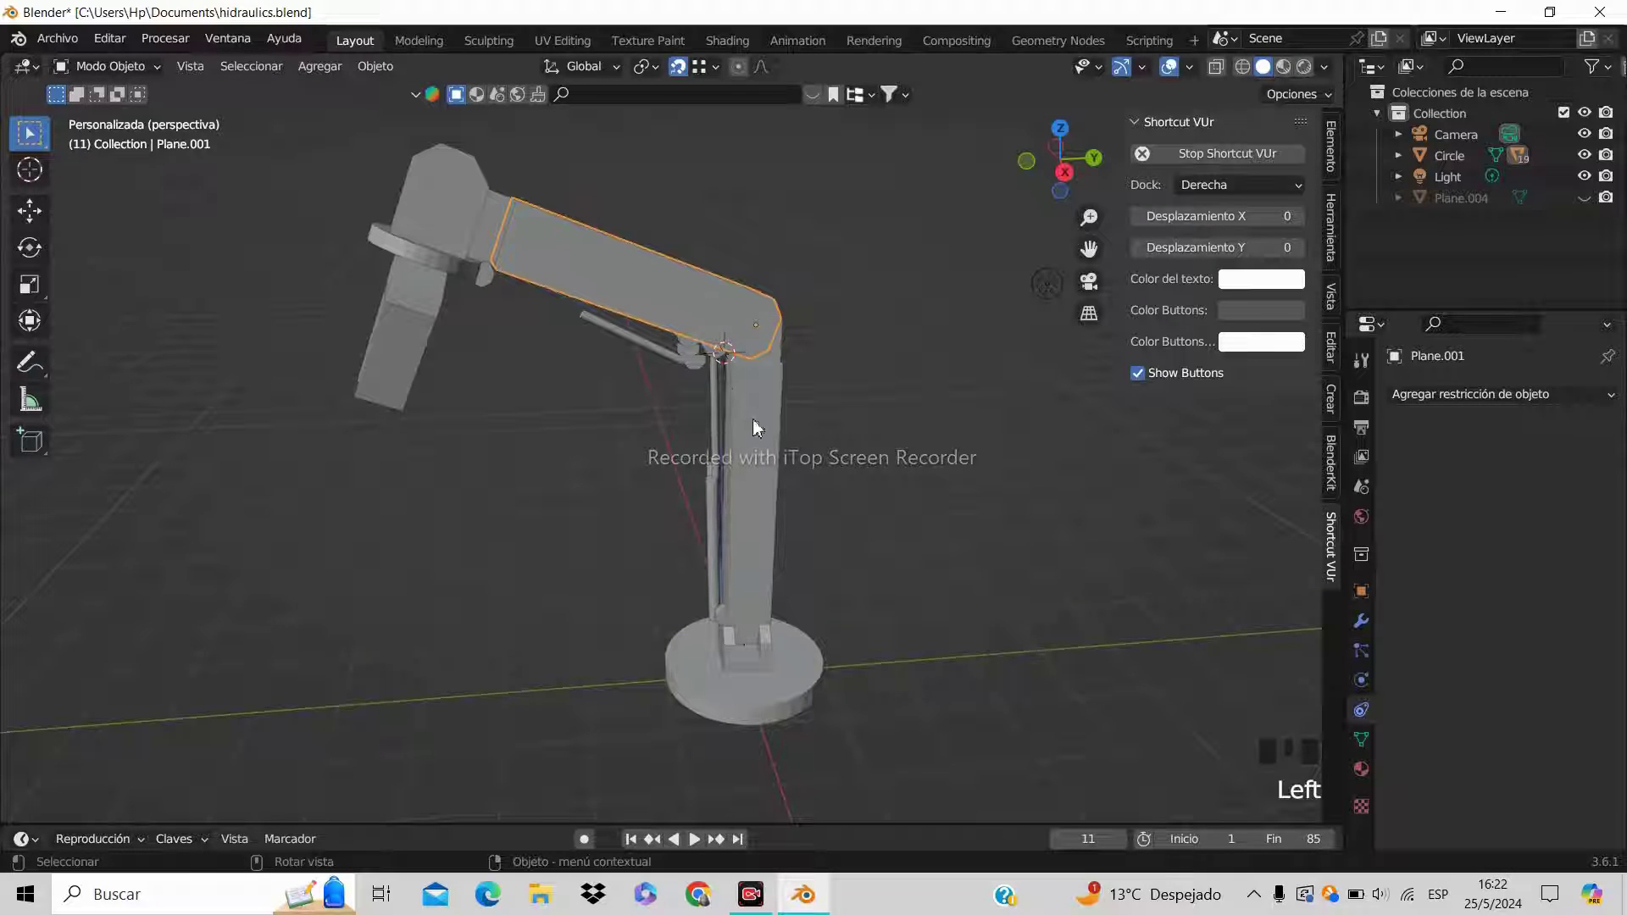
shift+click(764, 451)
key(r)
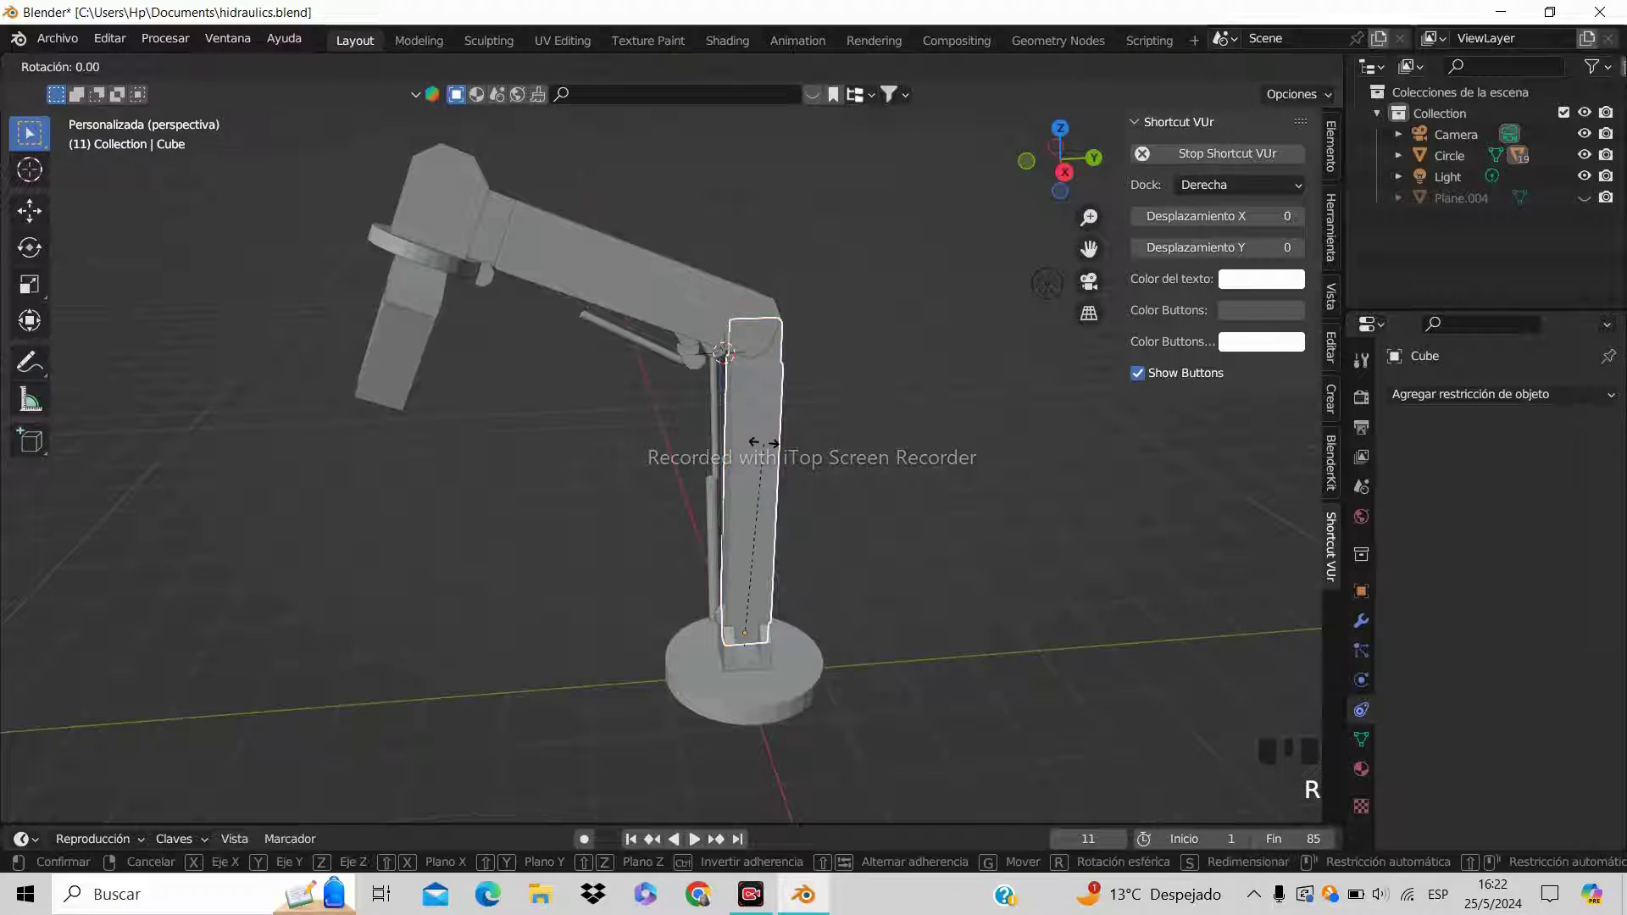
key(z)
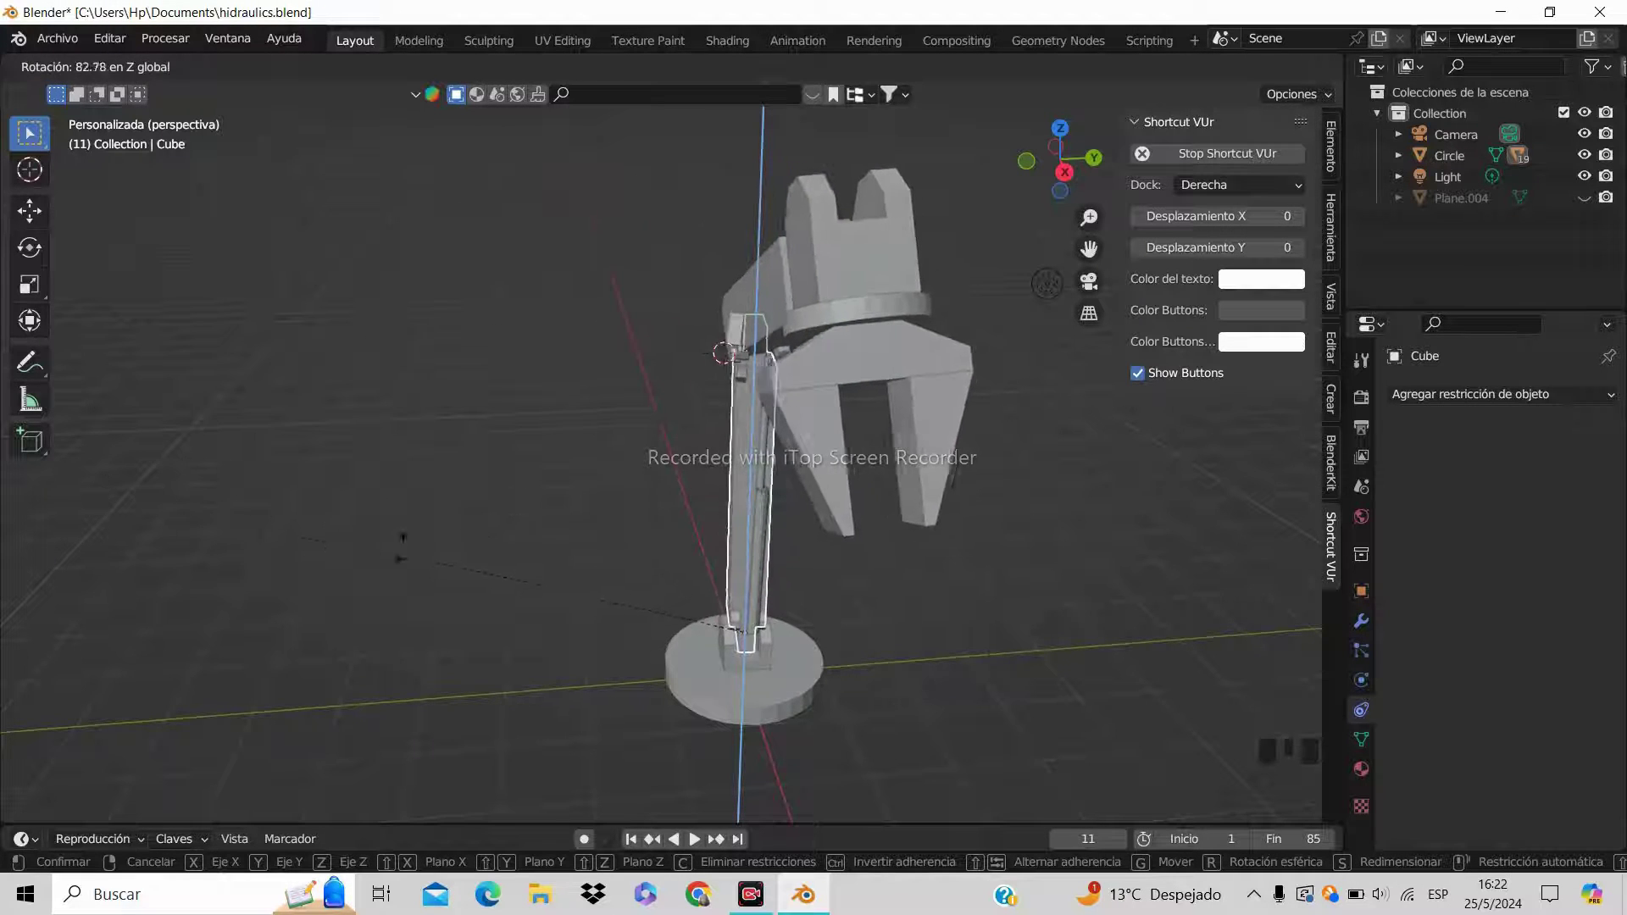
click(733, 561)
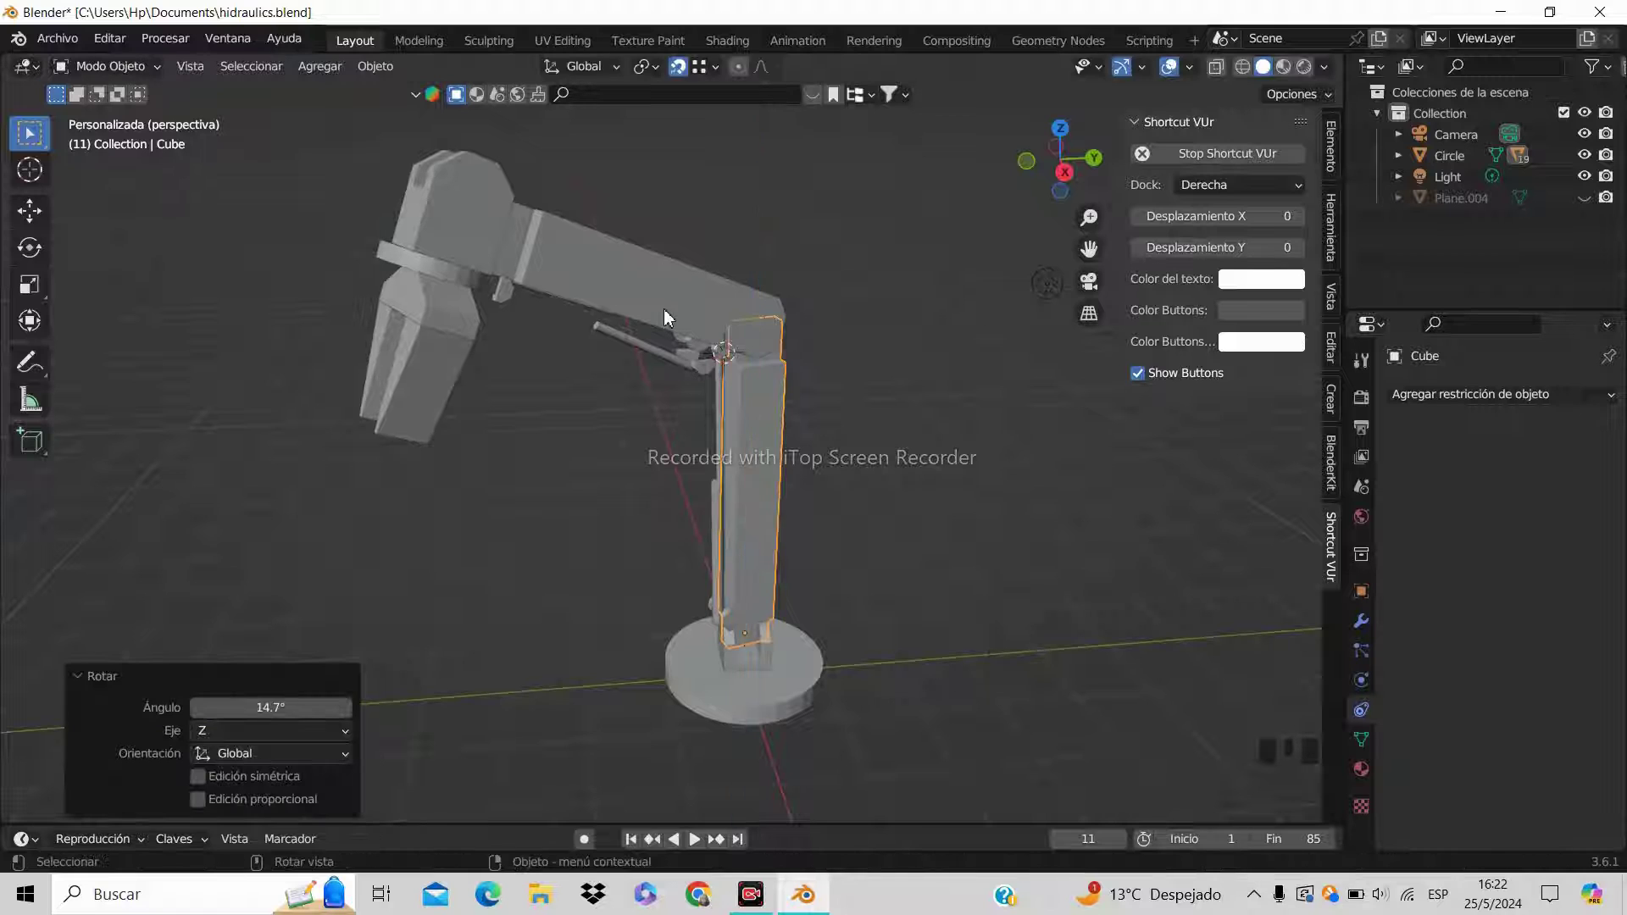
Trial-rotate the upper arm downward around the global X axis
click(663, 309)
key(r)
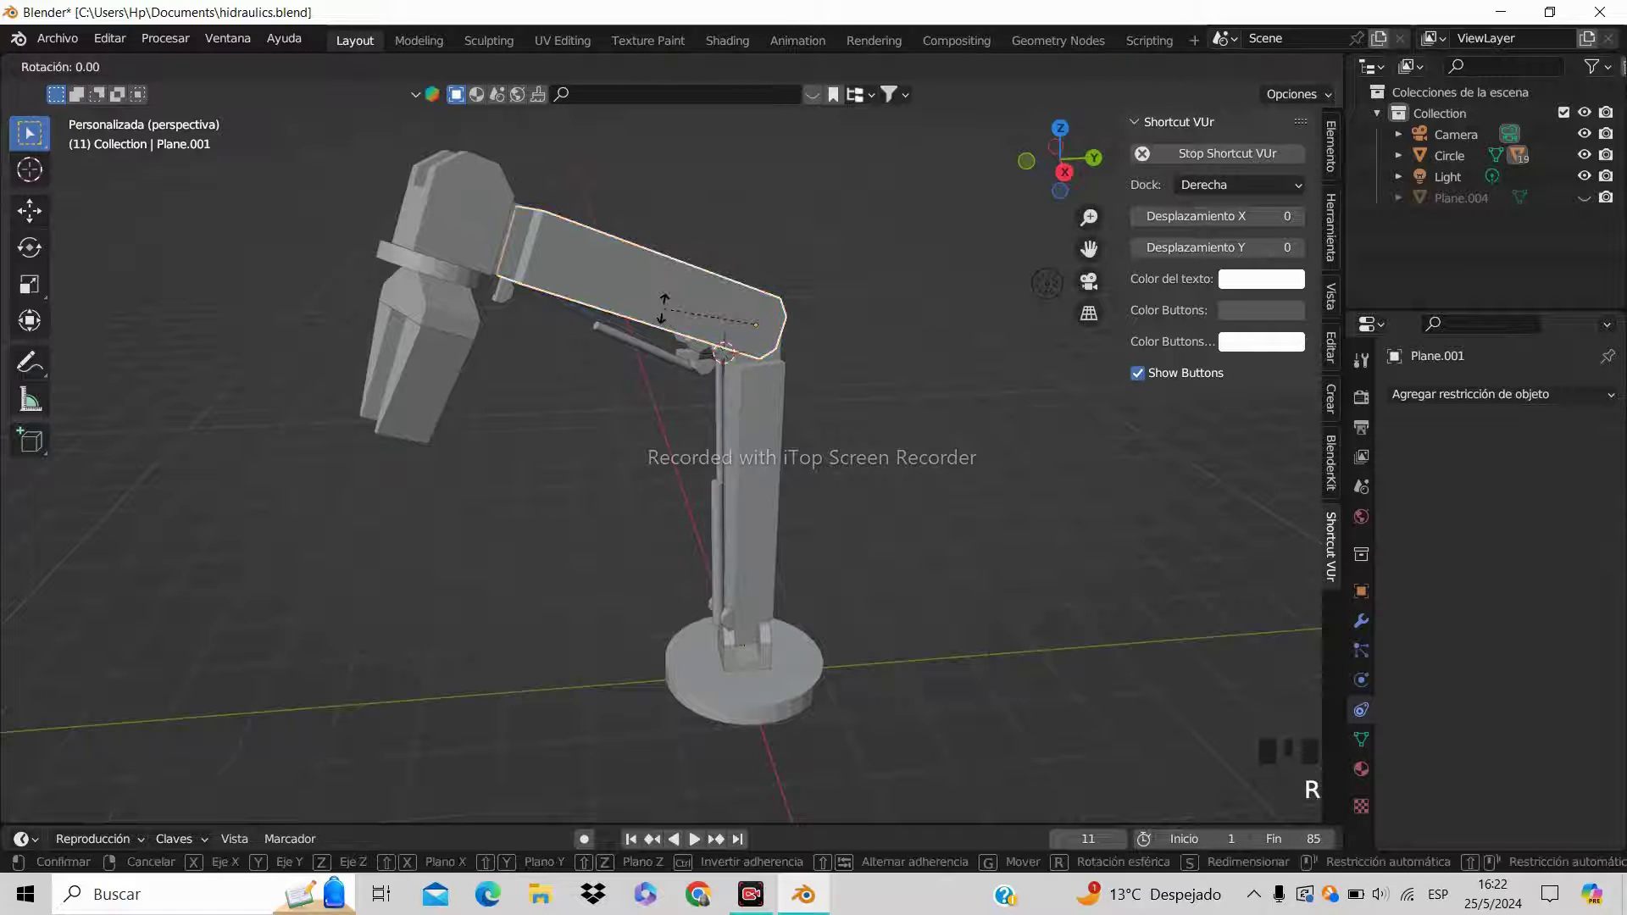
key(x)
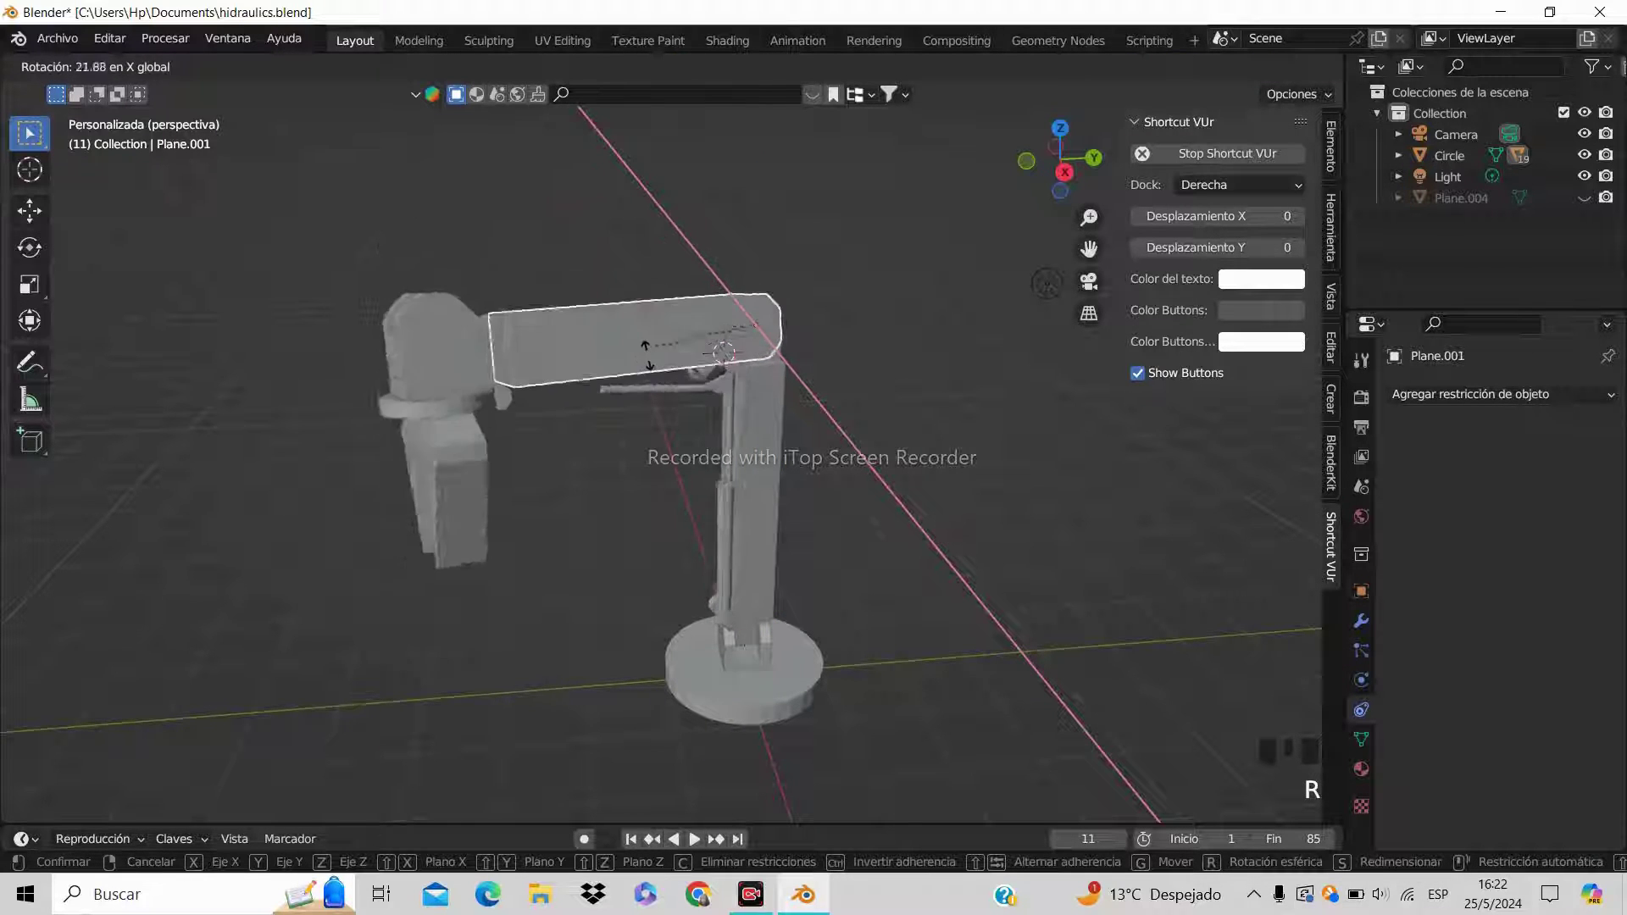
Tilt the lower arm forward about 12° around the global X axis
click(746, 446)
key(g)
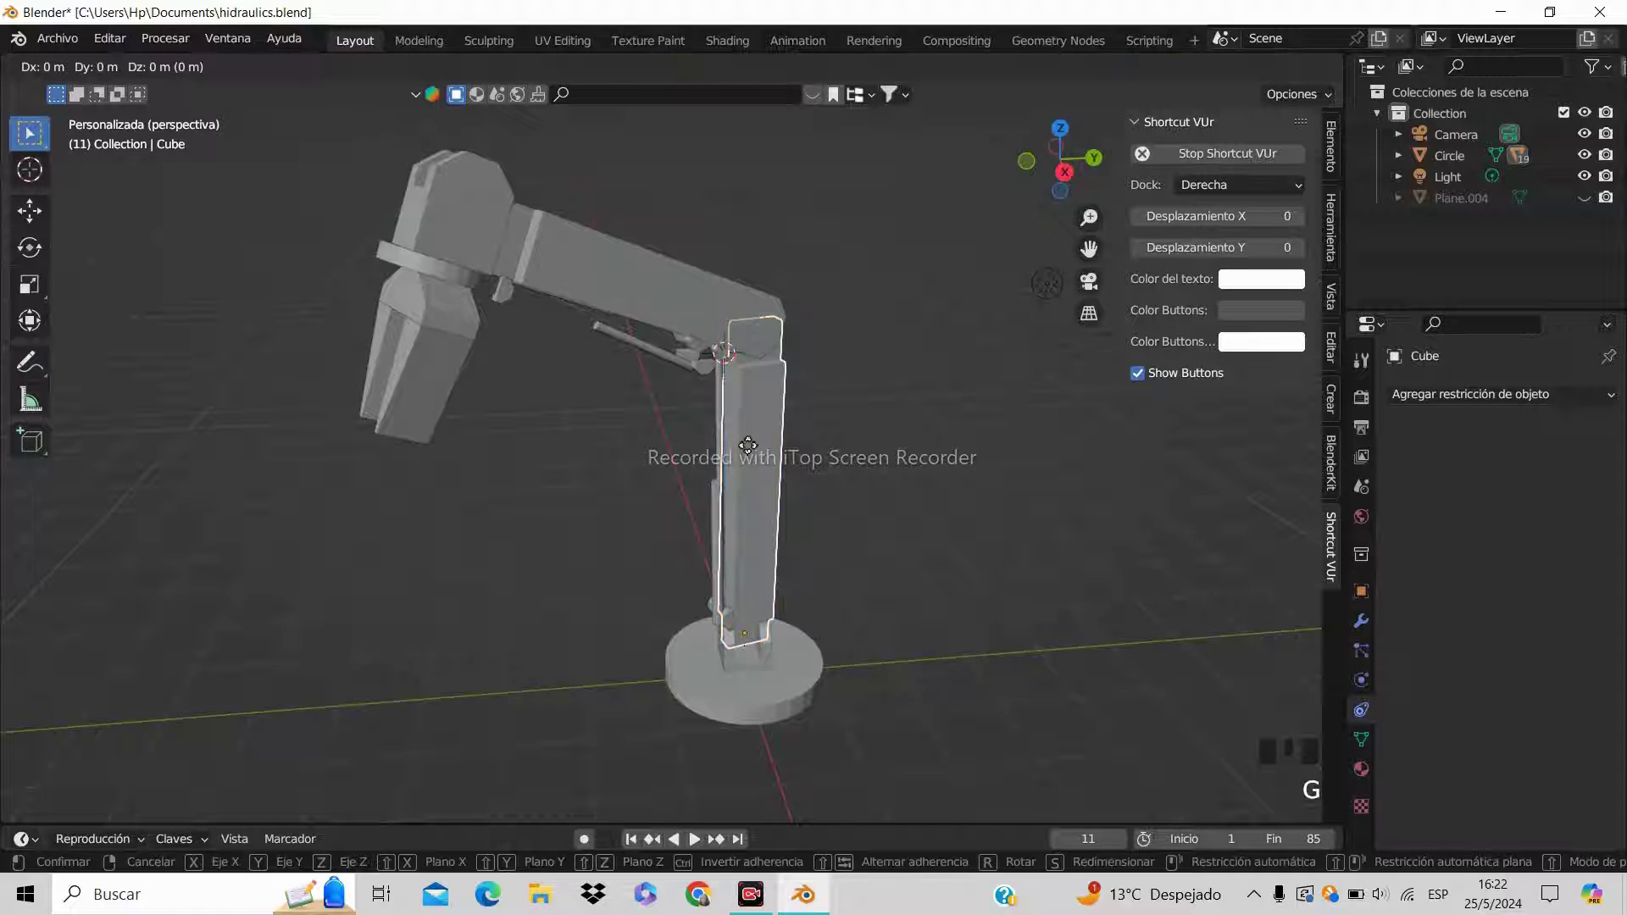
key(r)
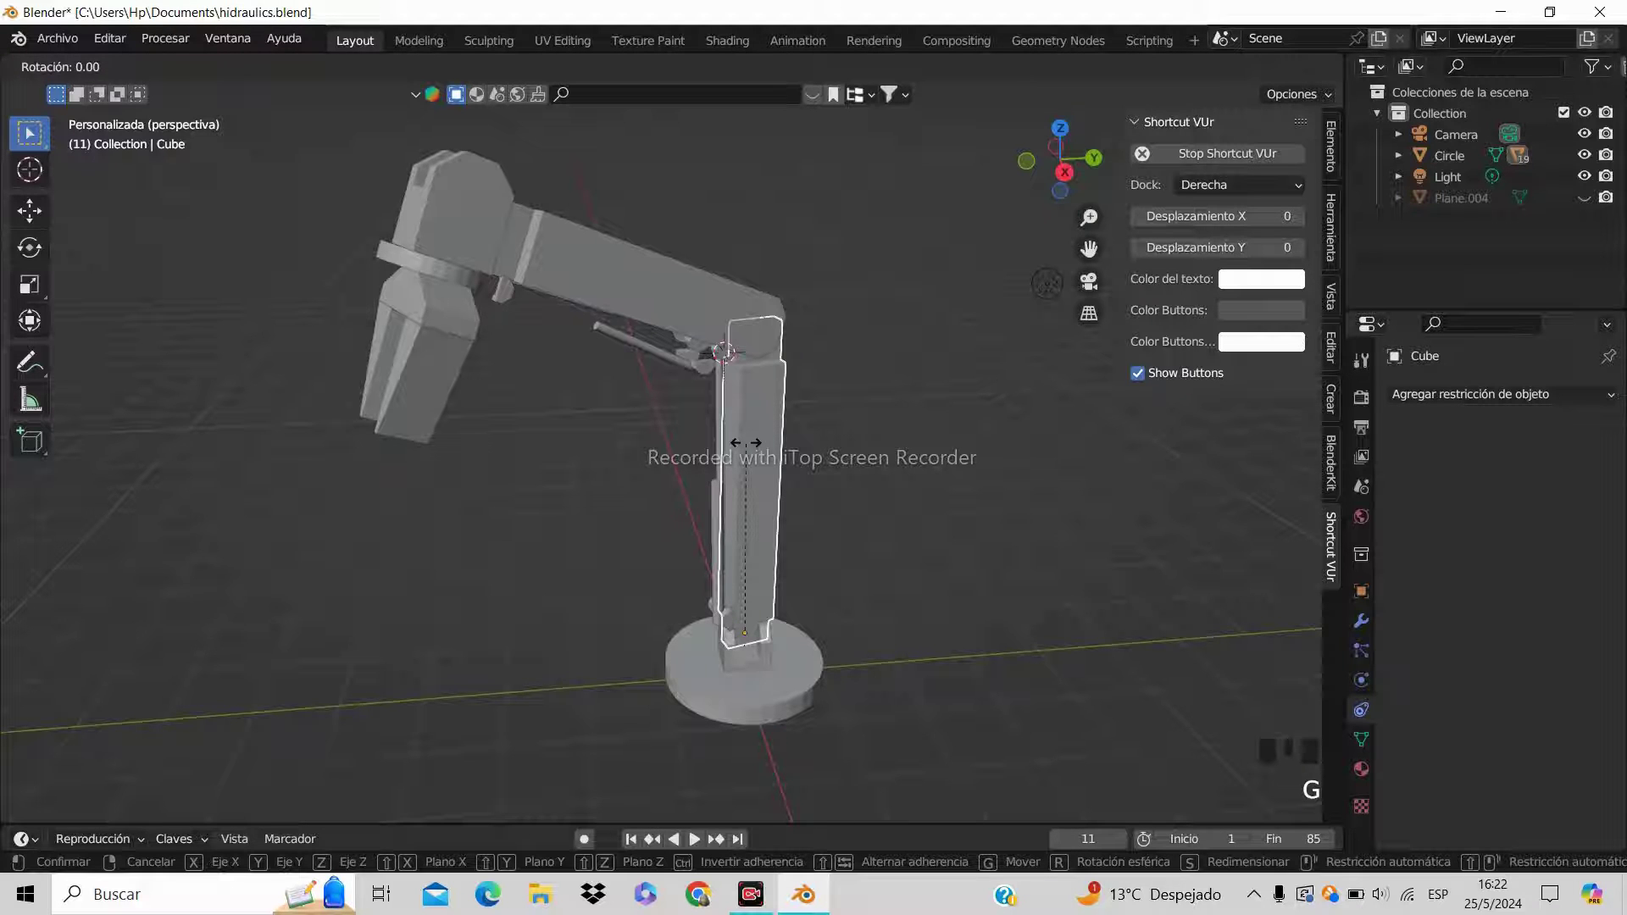
key(x)
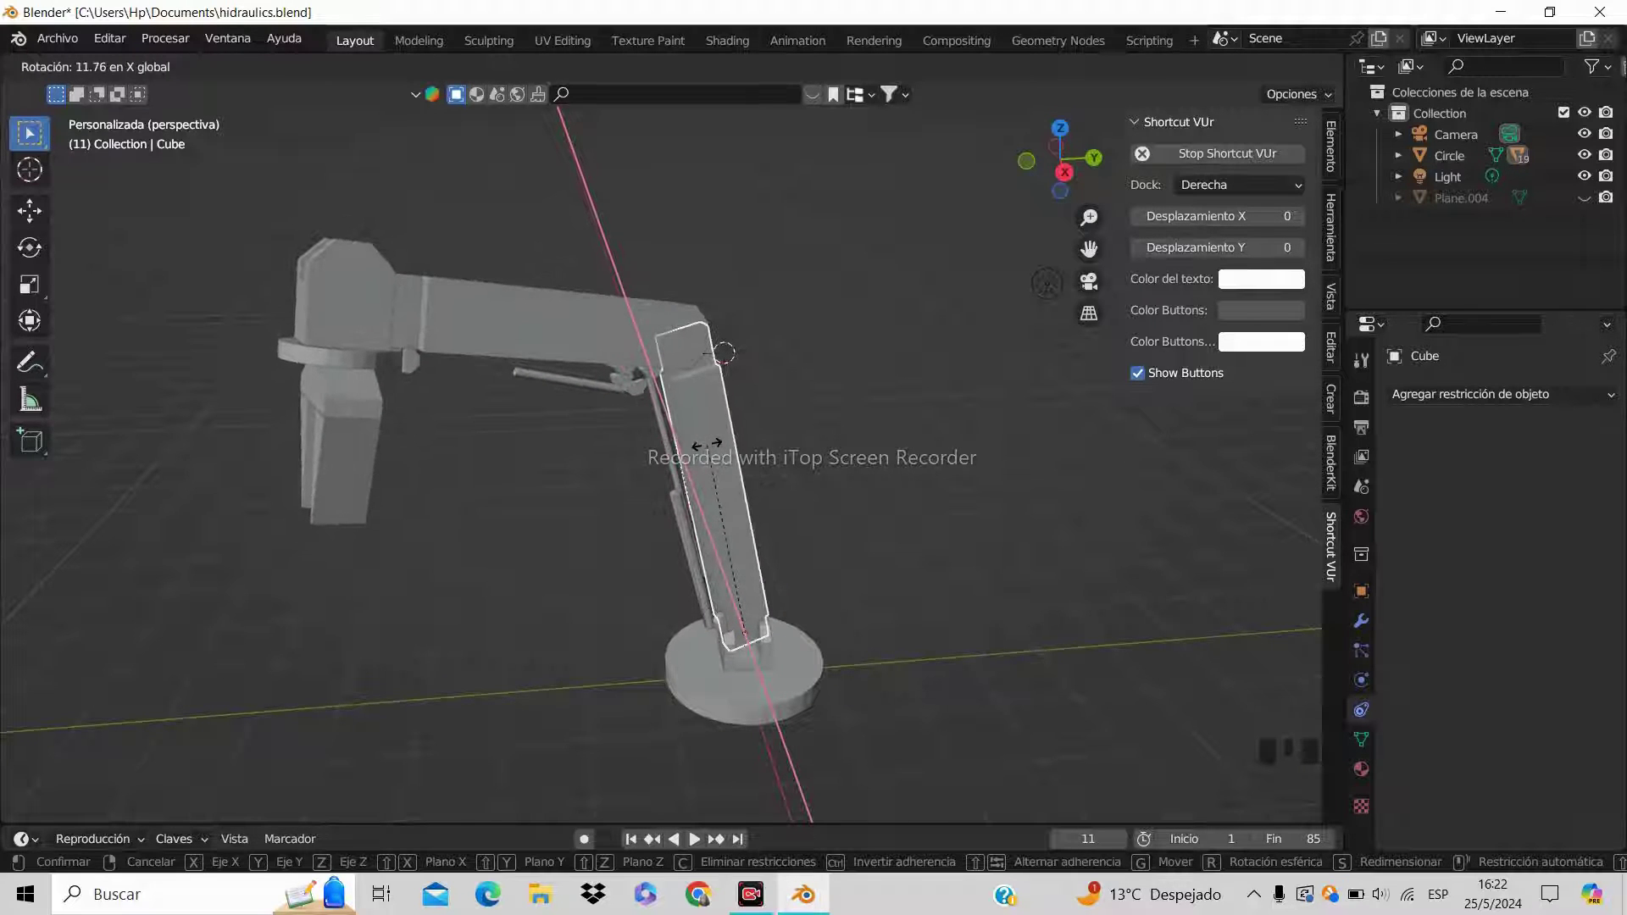
click(704, 446)
Lower the upper arm slightly by rotating it around the global X axis
click(545, 335)
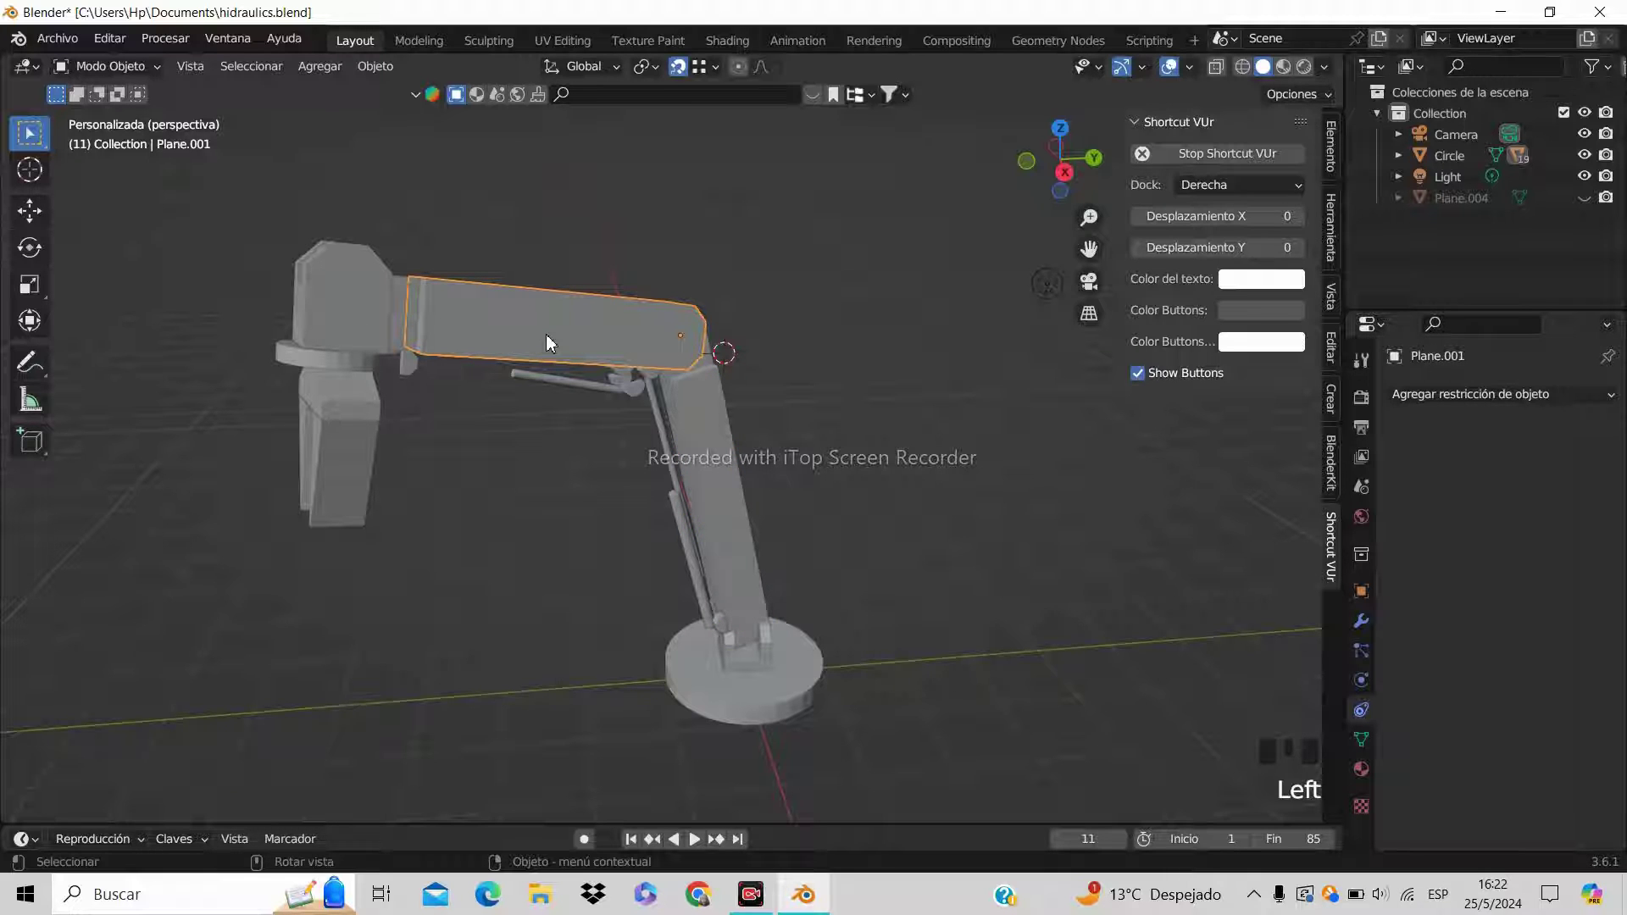
key(r)
key(x)
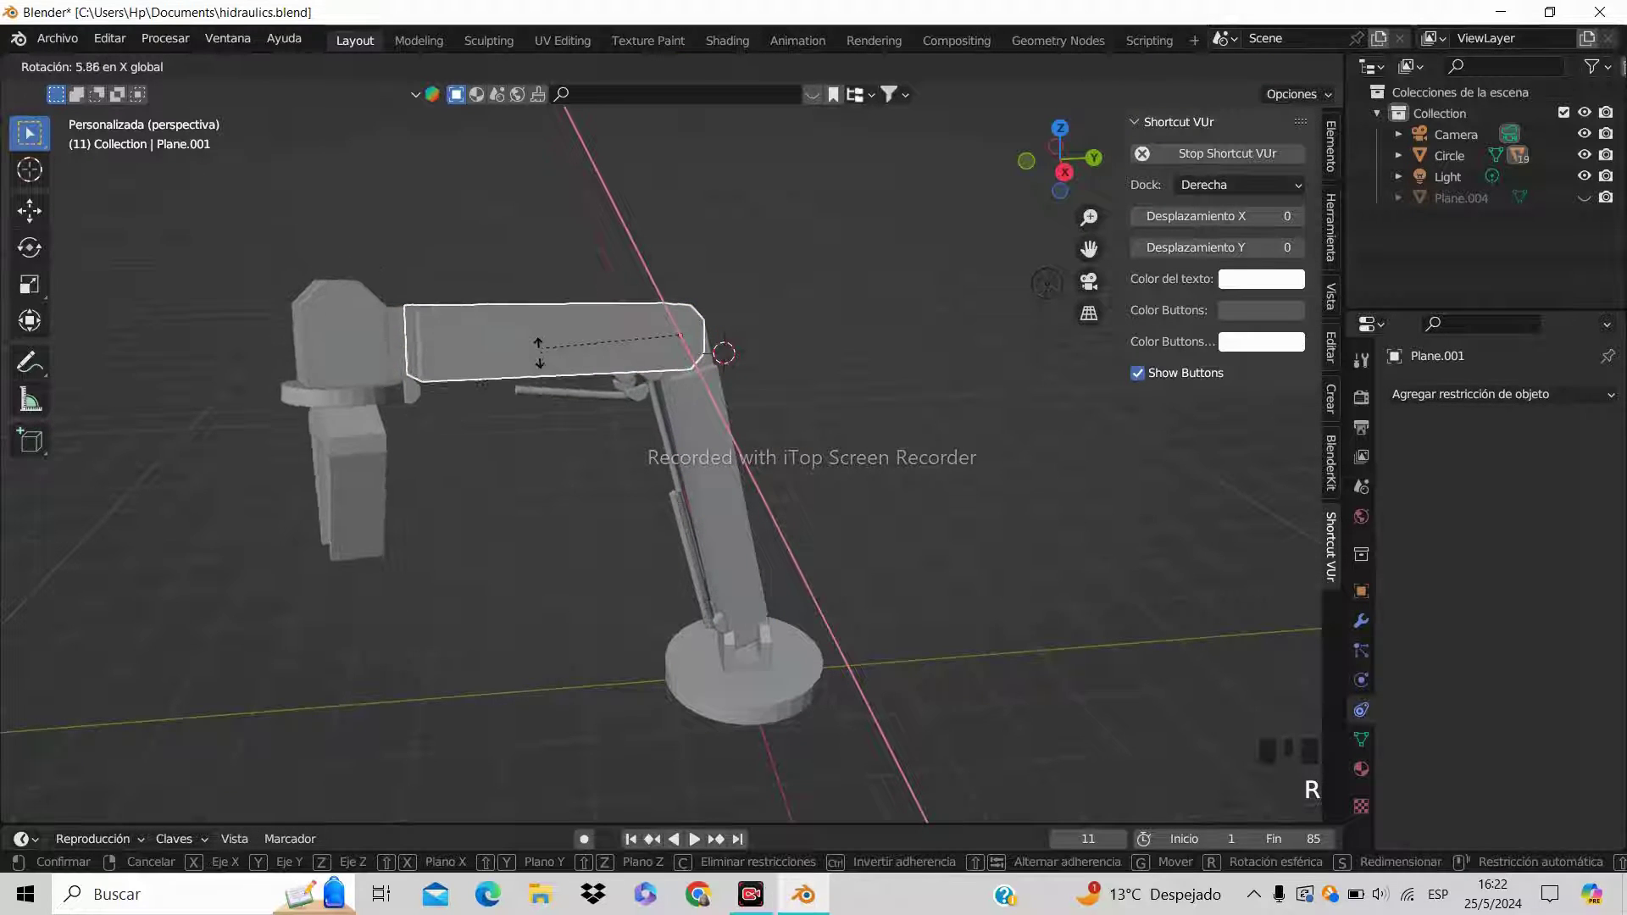
click(546, 356)
Trial-rotate the wrist housing with its gripper around the global X and Y axes
click(358, 377)
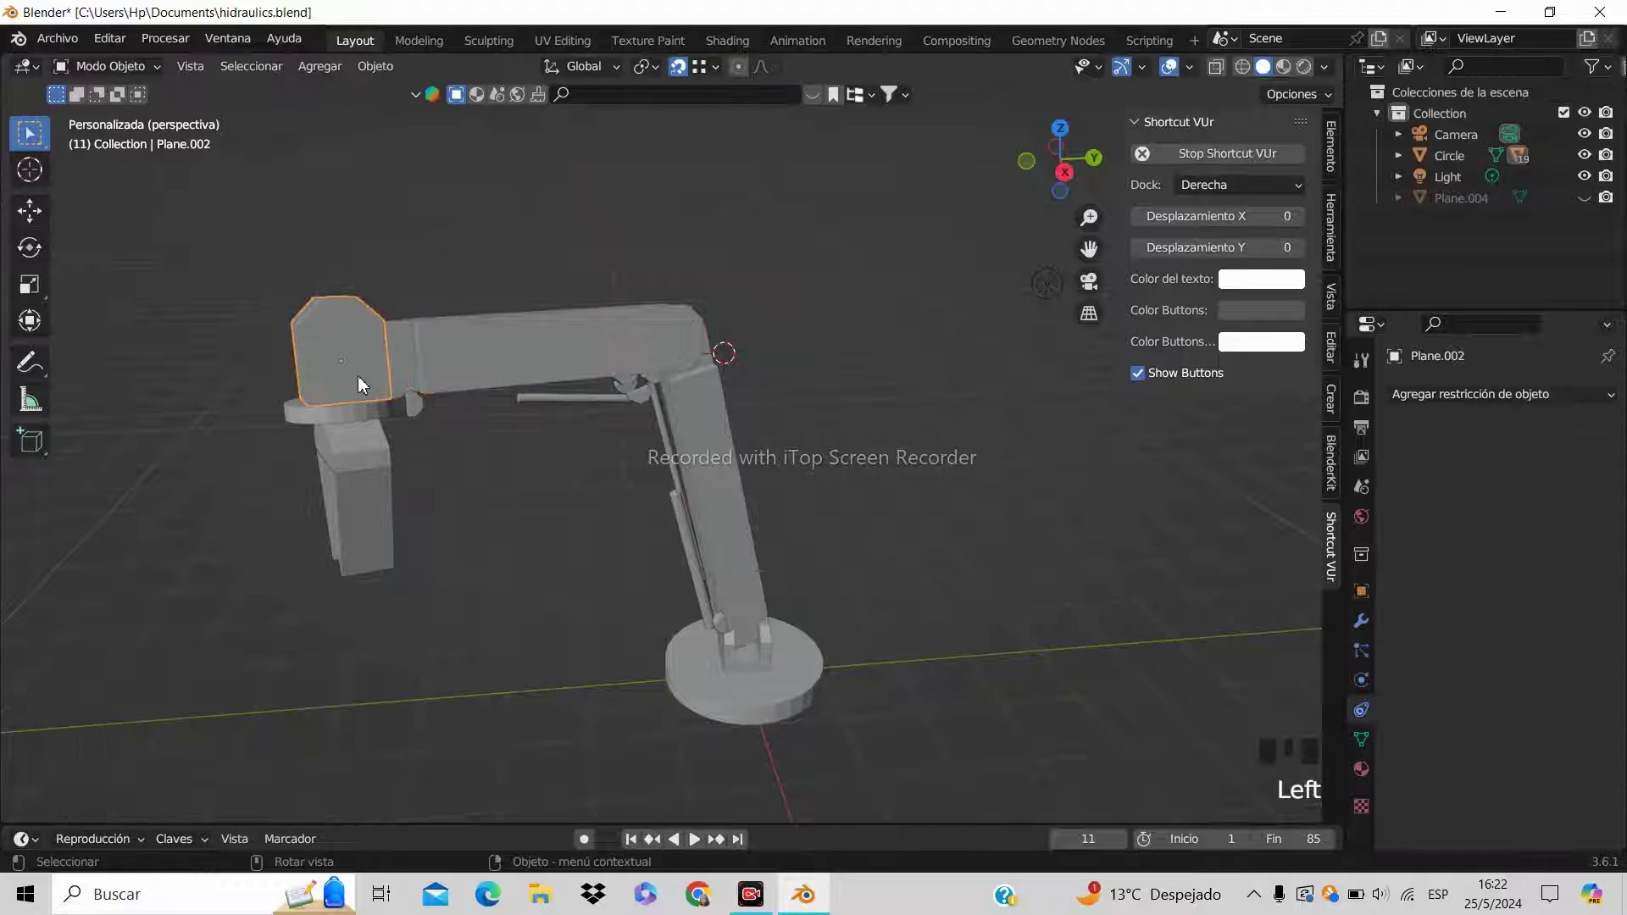
key(r)
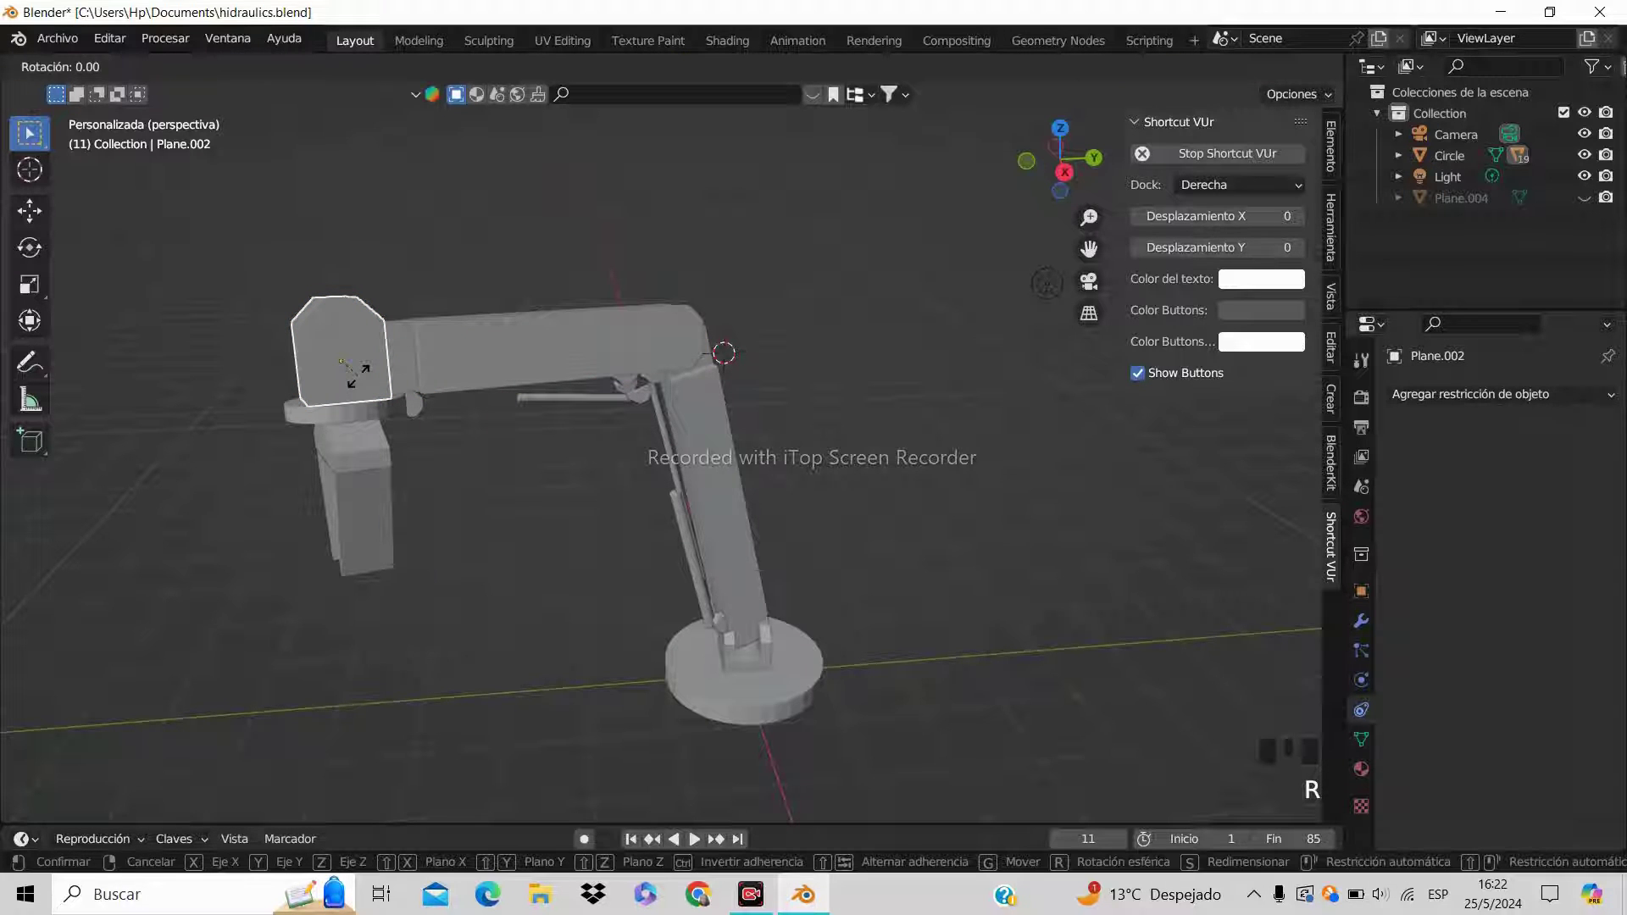
key(z)
key(x)
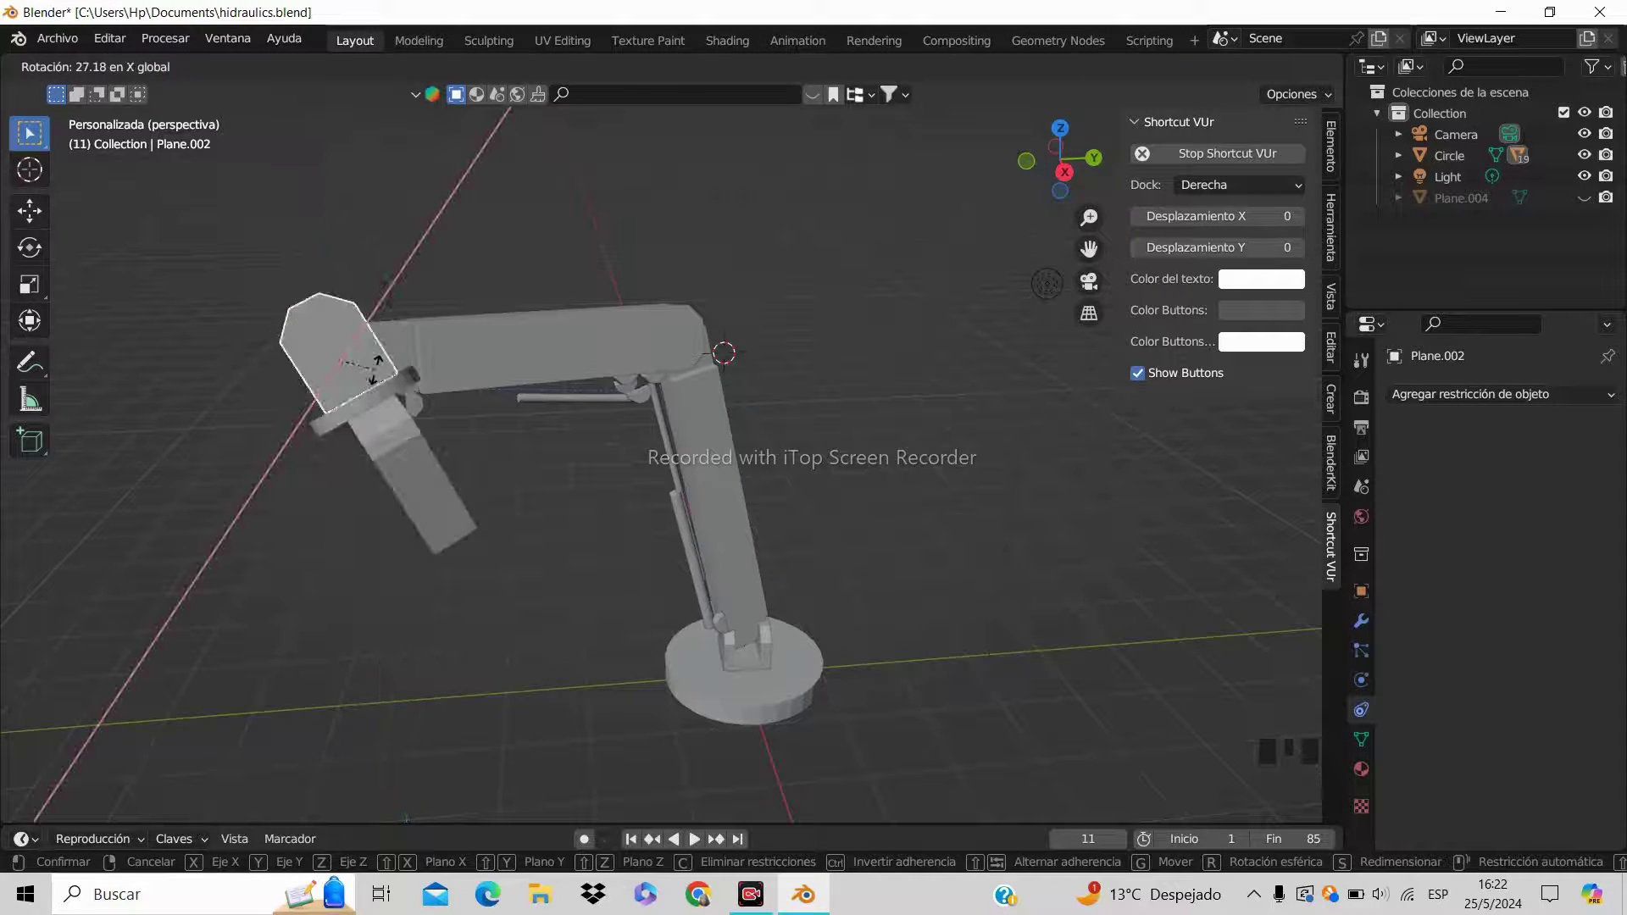
key(y)
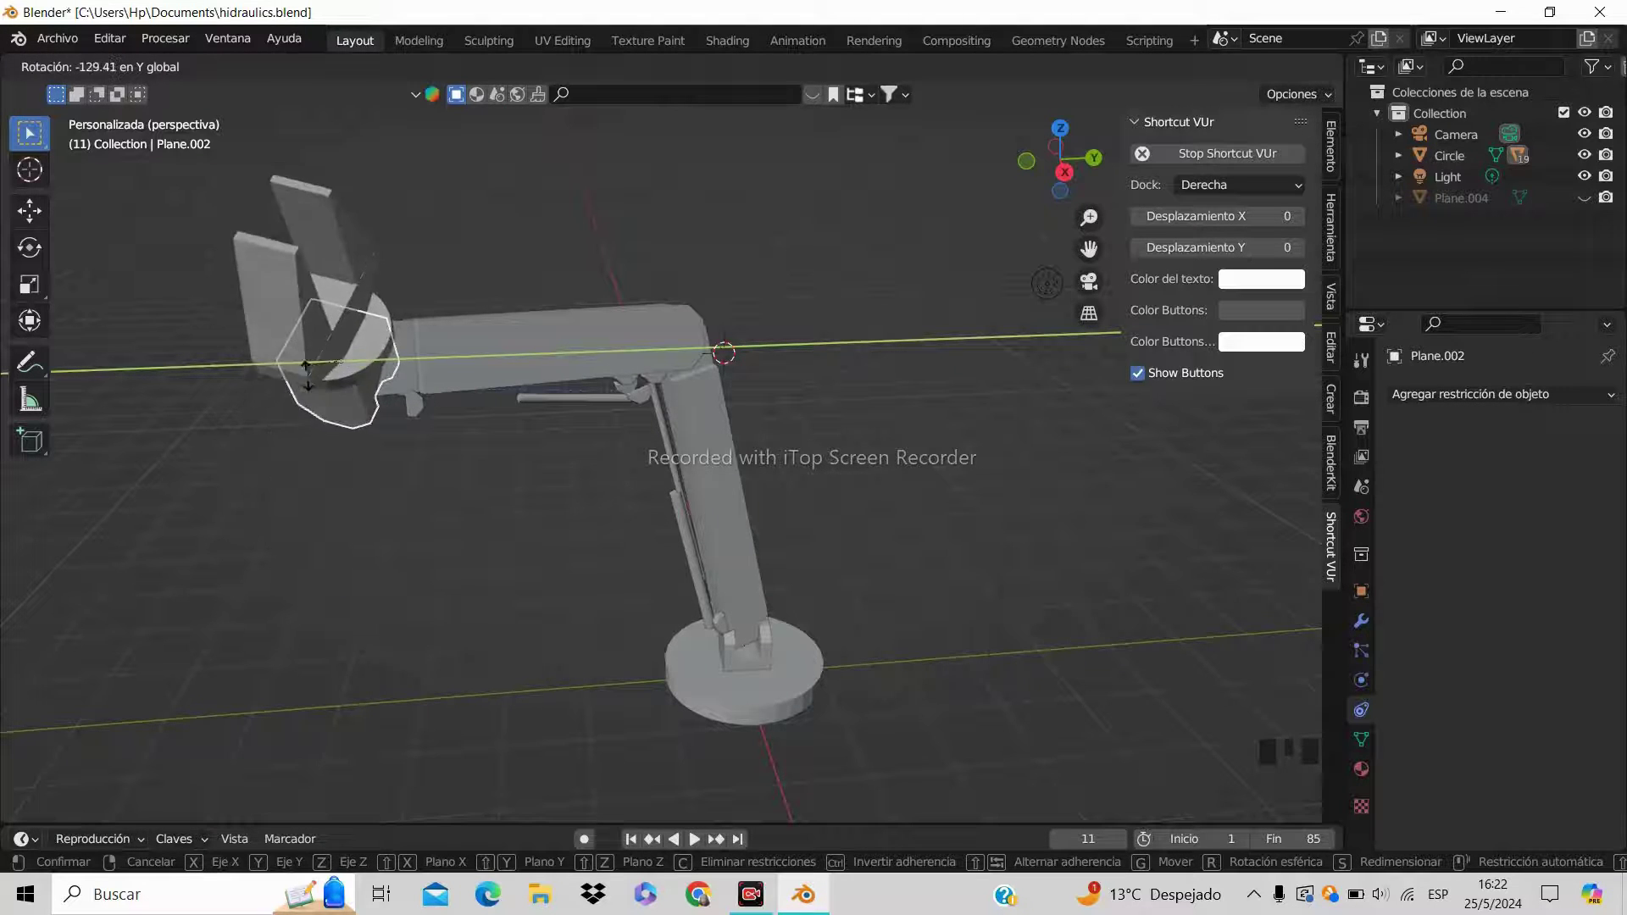
click(556, 461)
Undo the test rotations of the upper and lower arms, including the lower arm's Z rotation
scroll(693, 509, down, 4)
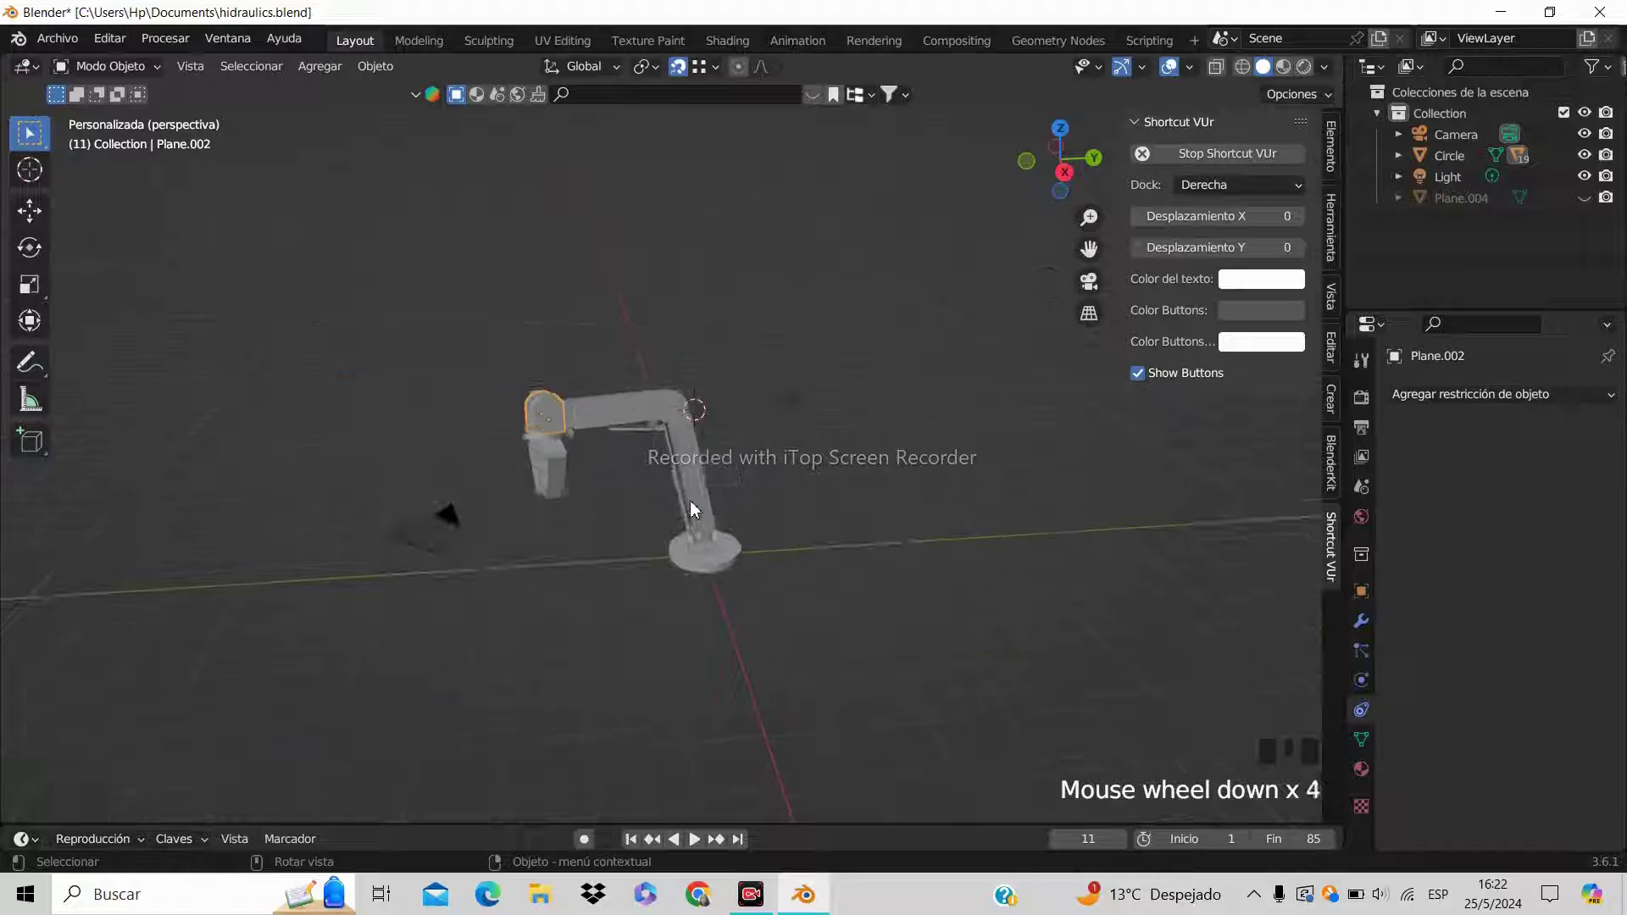
middle_drag(693, 509, 787, 505)
scroll(810, 610, up, 3)
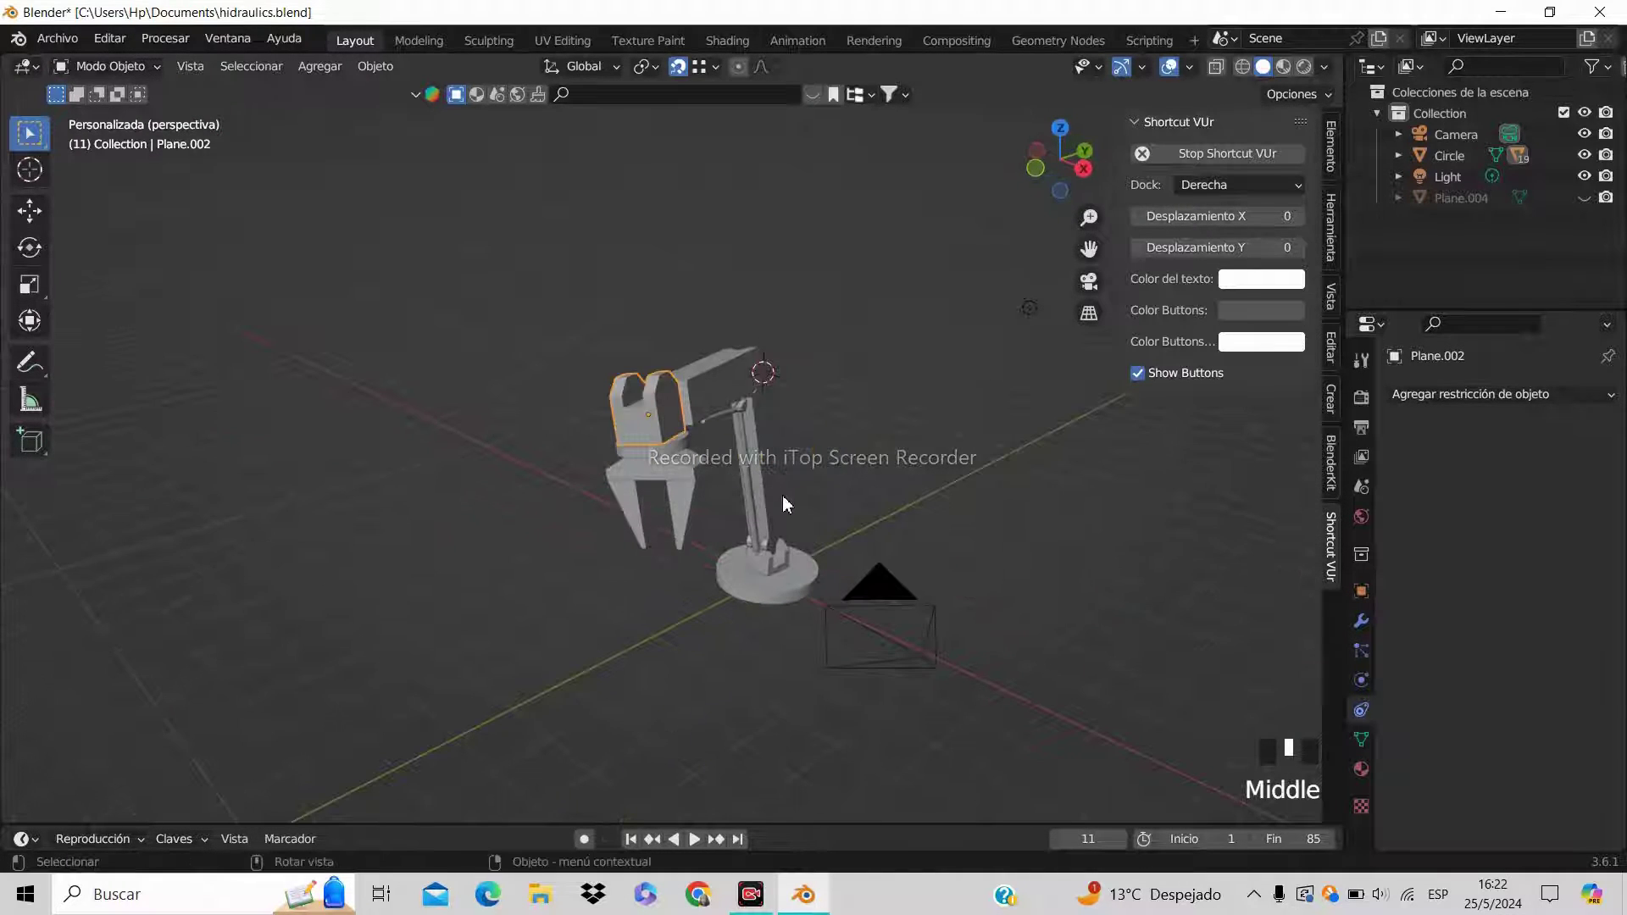
key(ctrl+z)
key(ctrl+z)
key(ctrl+z)
key(ctrl+z)
key(ctrl+z)
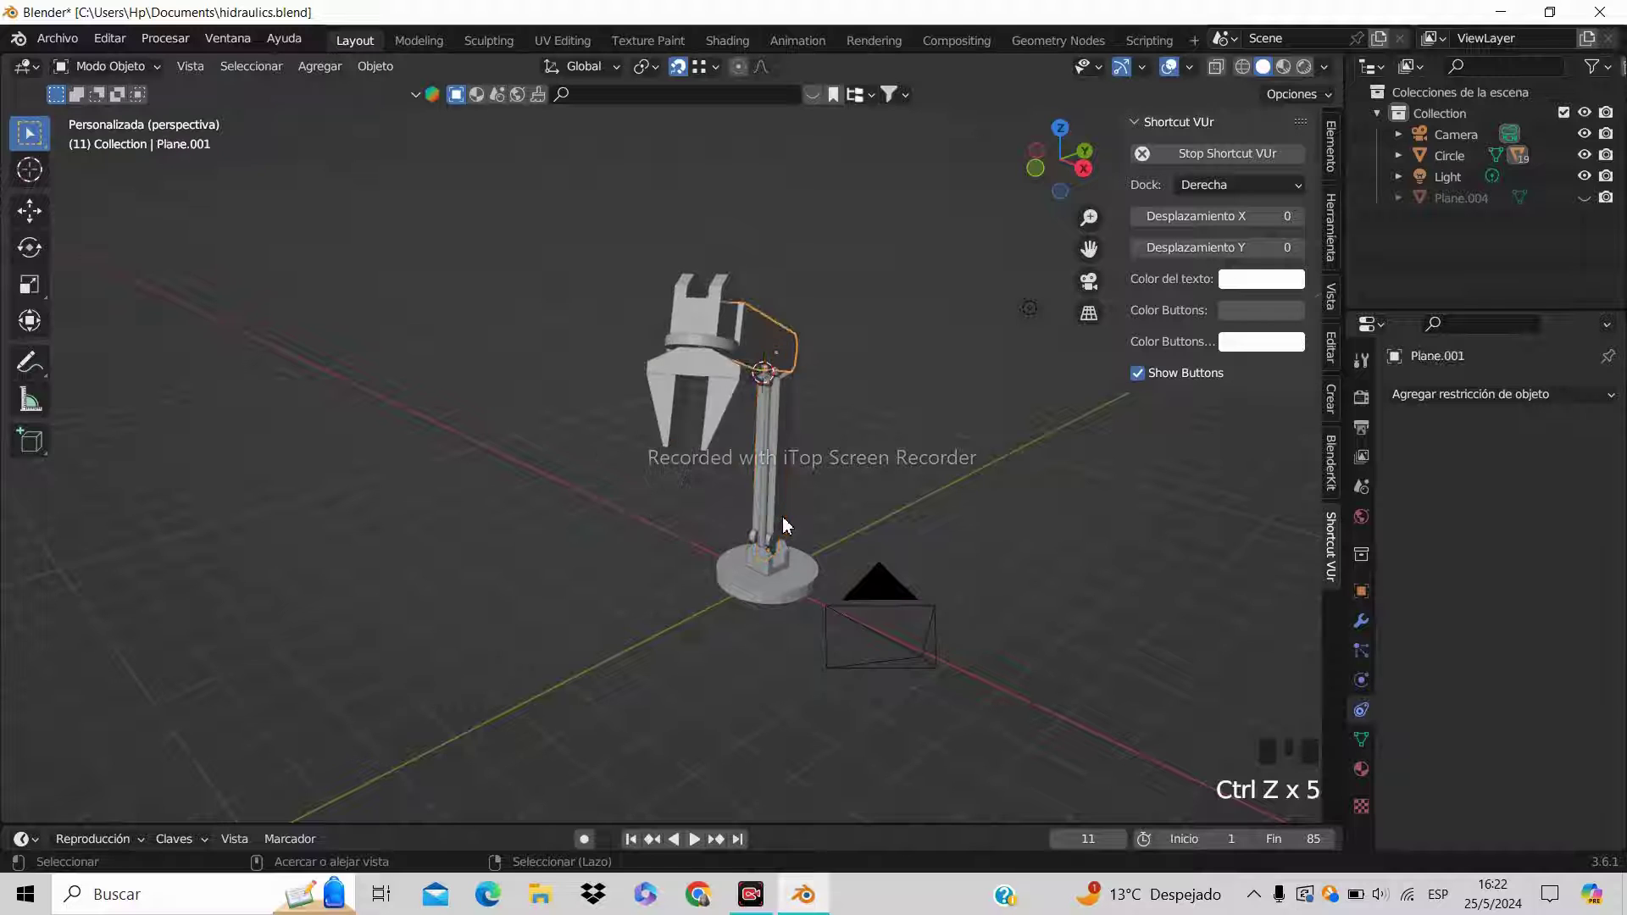
key(ctrl+z)
key(ctrl+z)
key(ctrl+z)
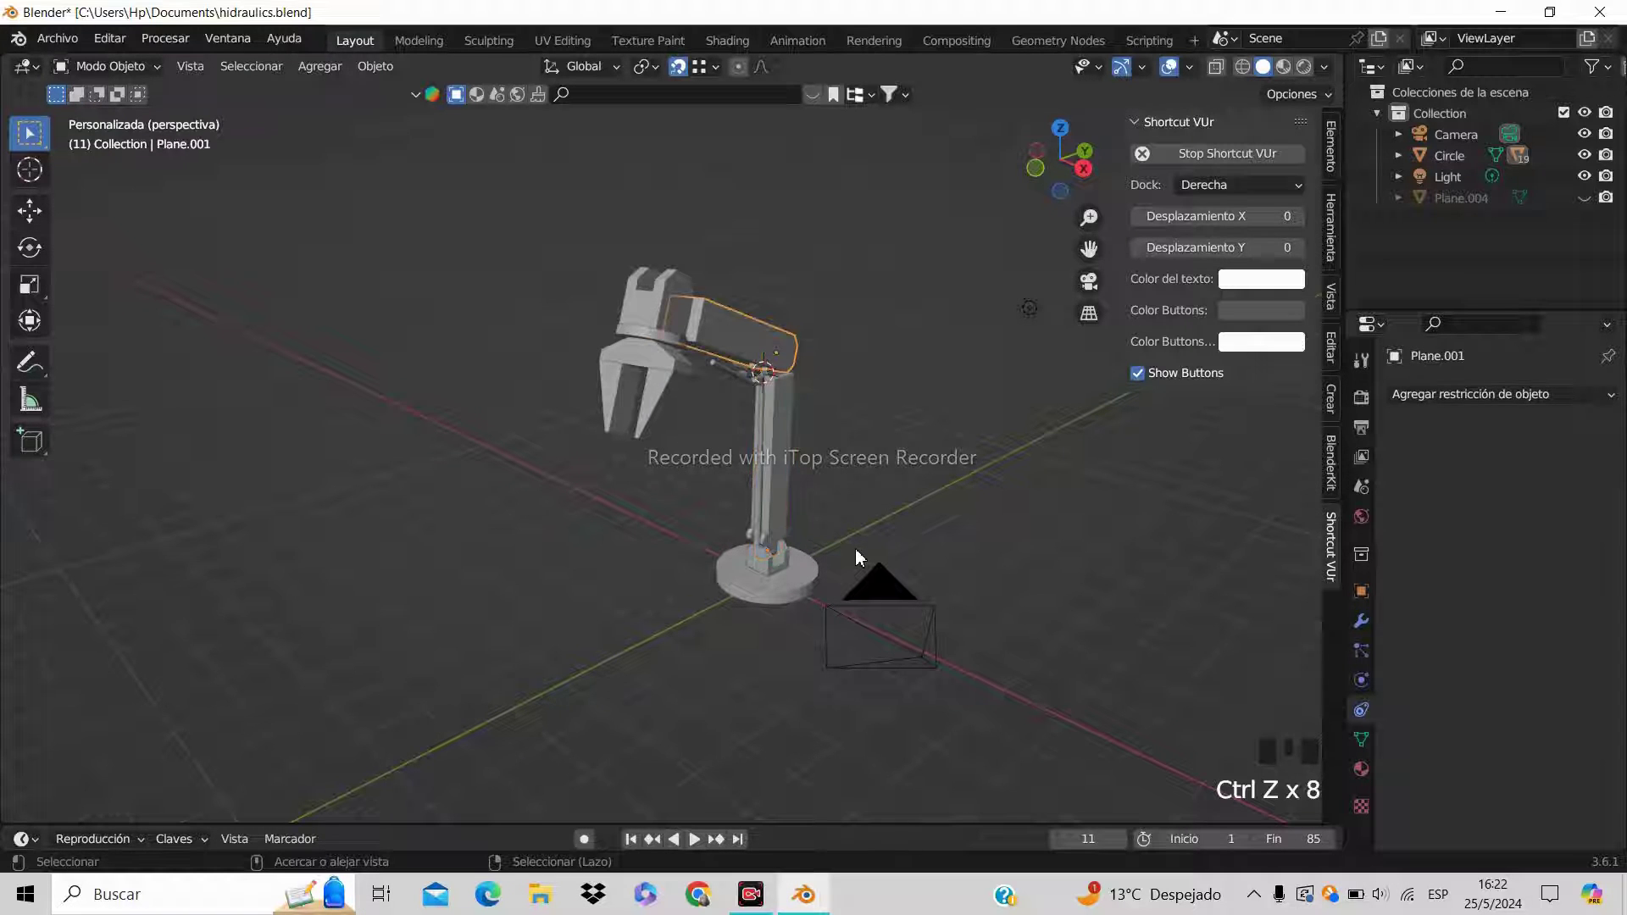
Rotate the lower arm 90° around the global Z axis
ctrl+middle_drag(856, 548, 466, 652)
ctrl+click(791, 520)
scroll(715, 570, up, 2)
click(522, 487)
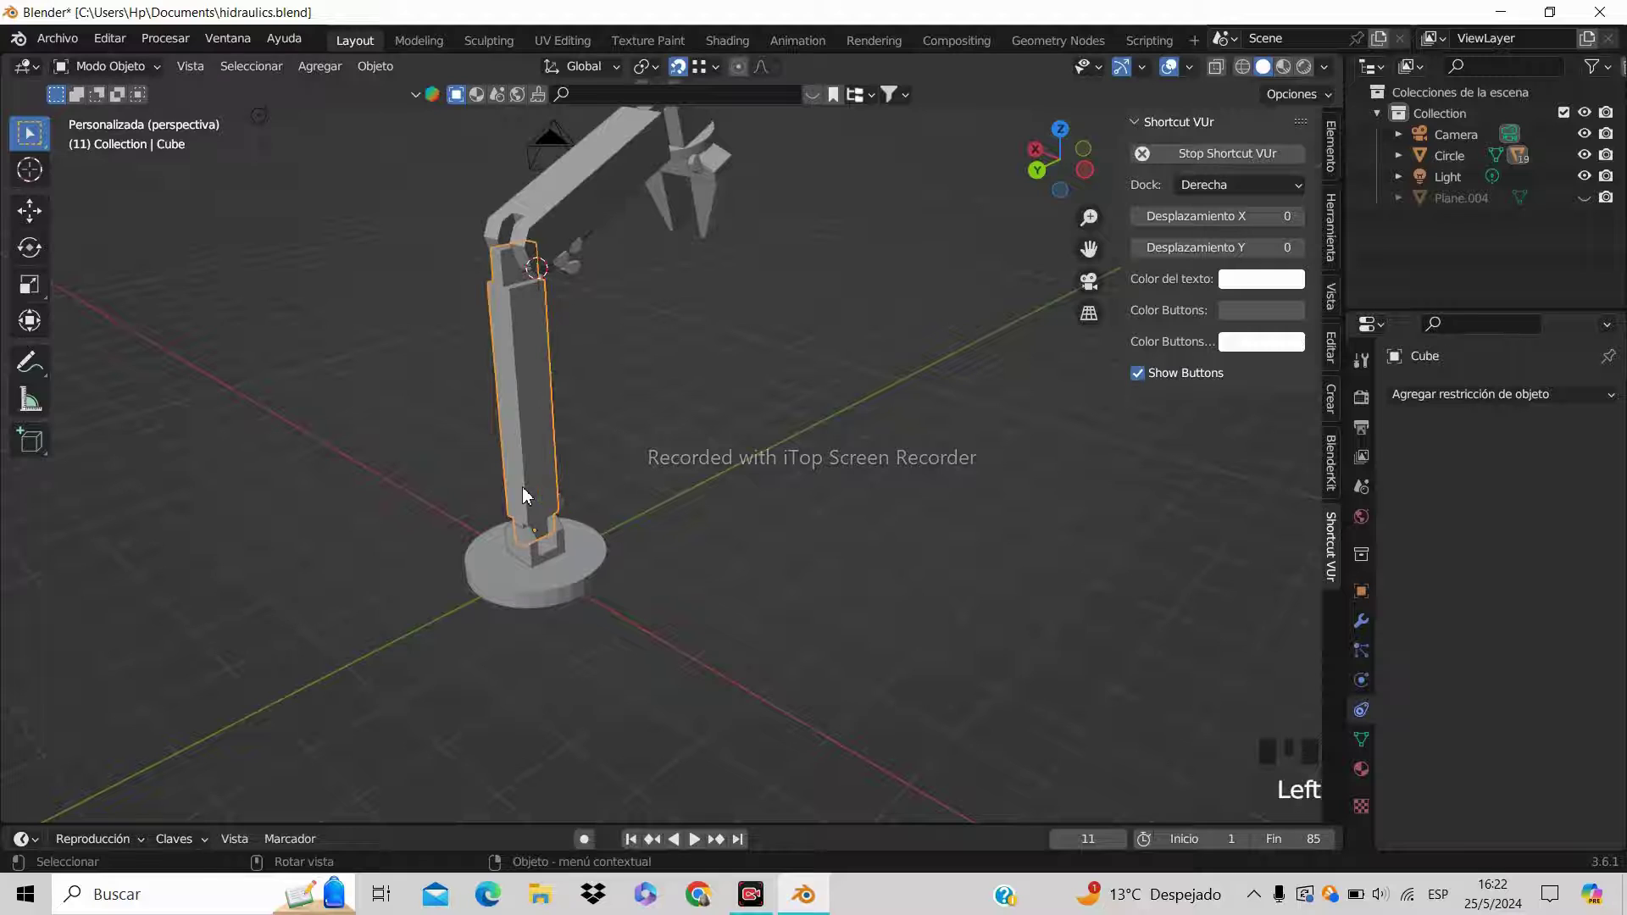
key(r)
key(x)
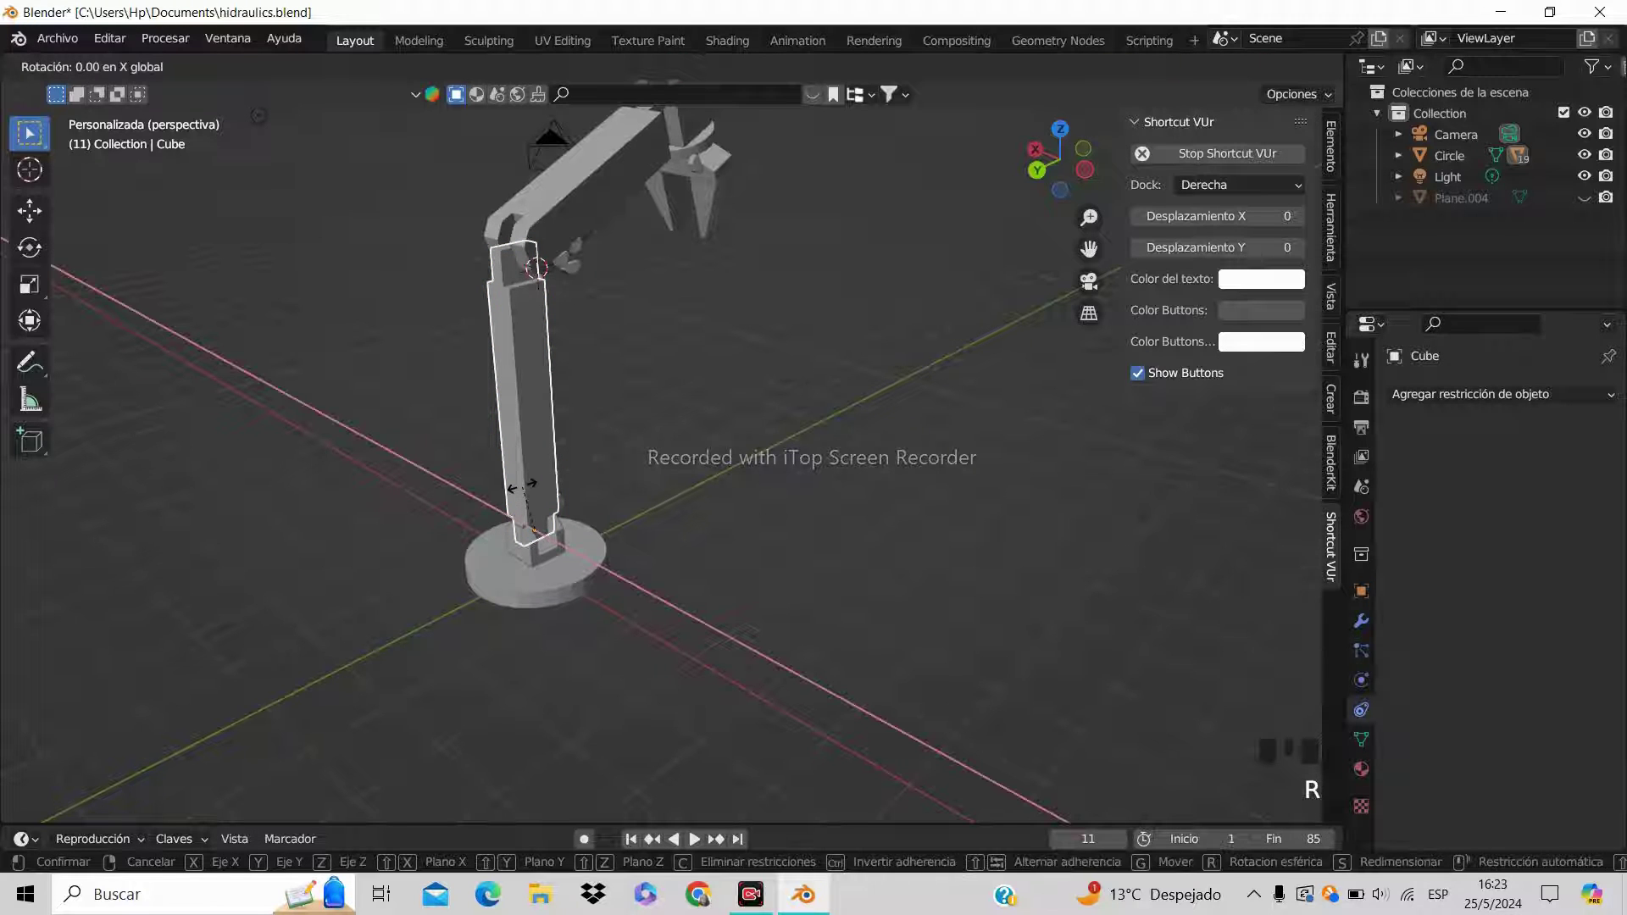
text(z)
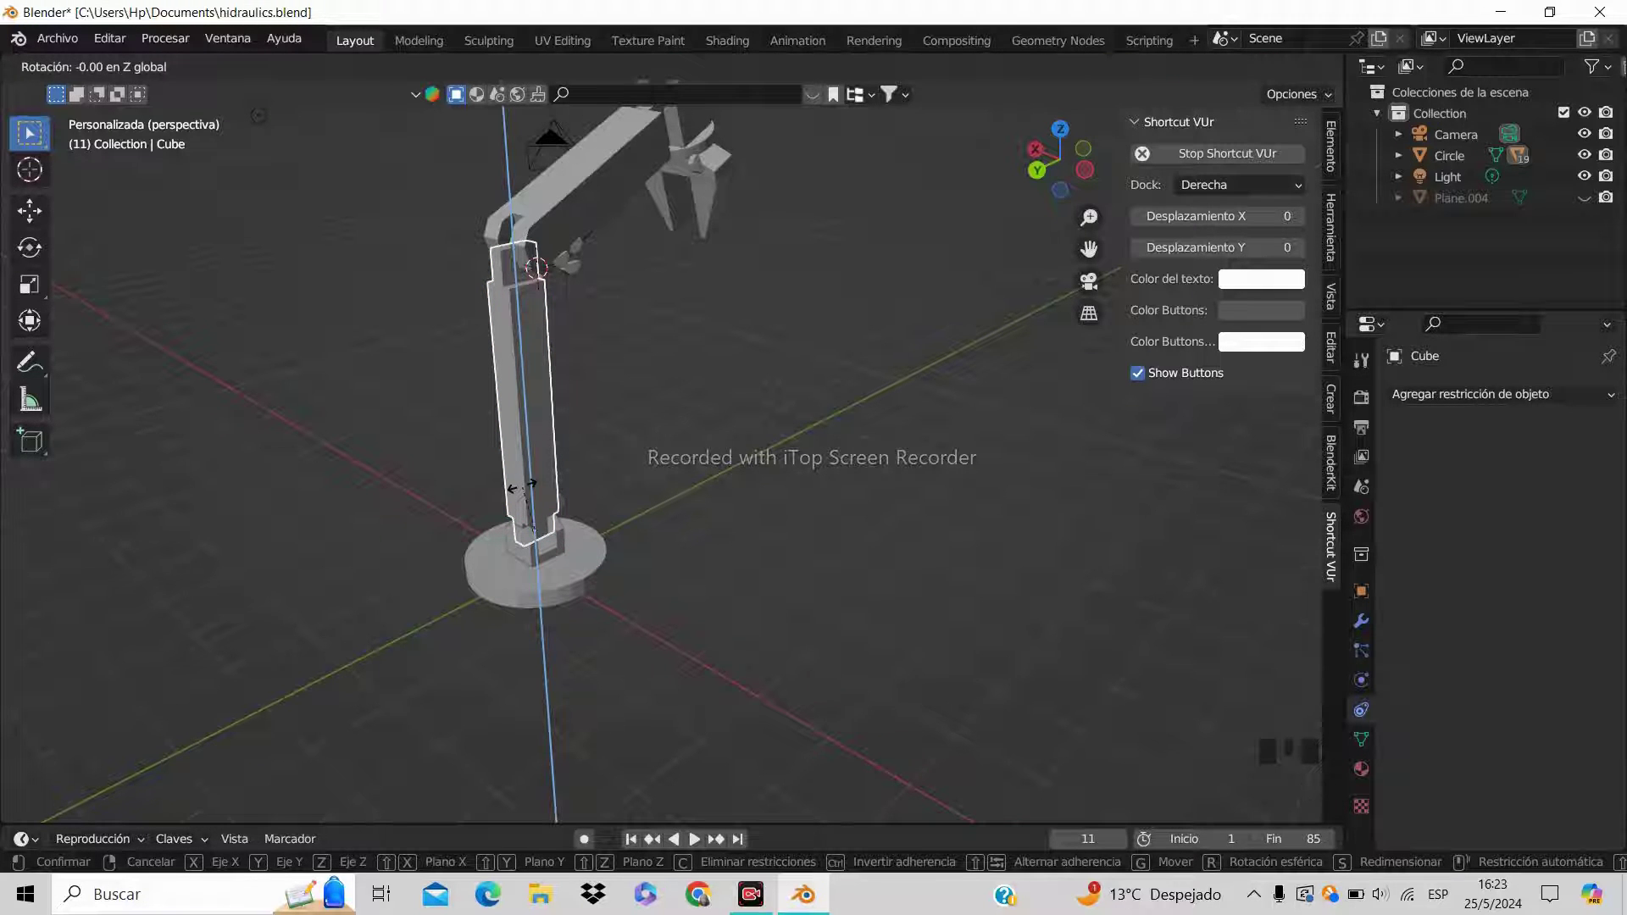
text(90)
key(Return)
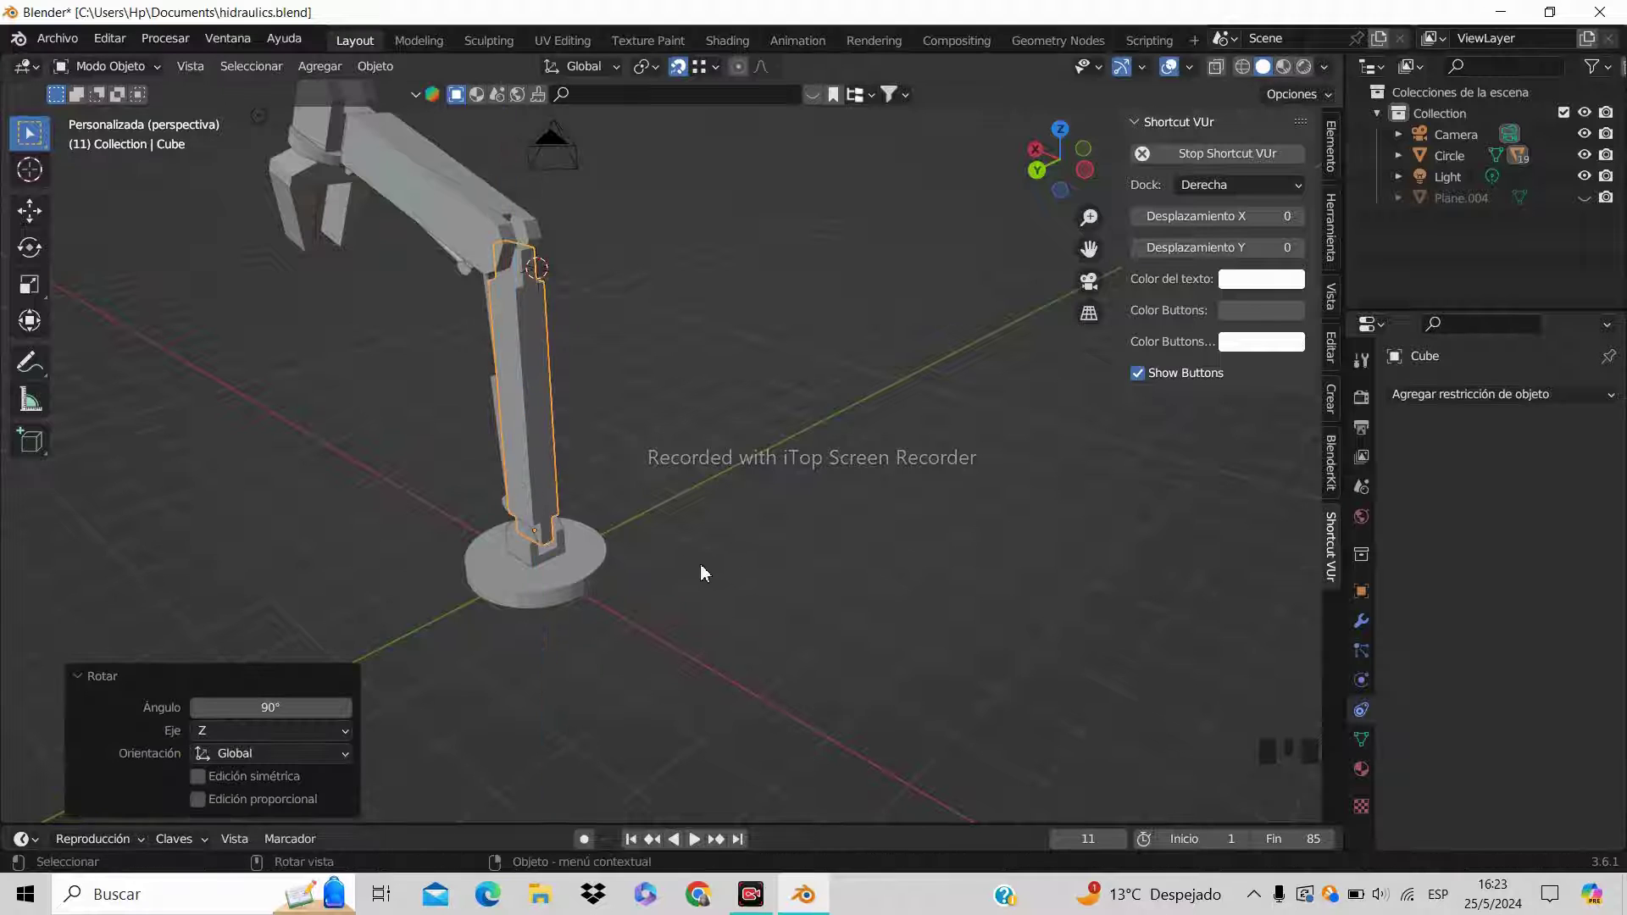
Enlarge the timeline area, select the lower arm to display its keyframes, and set the current frame to 0
middle_drag(699, 563, 591, 569)
click(973, 518)
scroll(973, 518, down, 3)
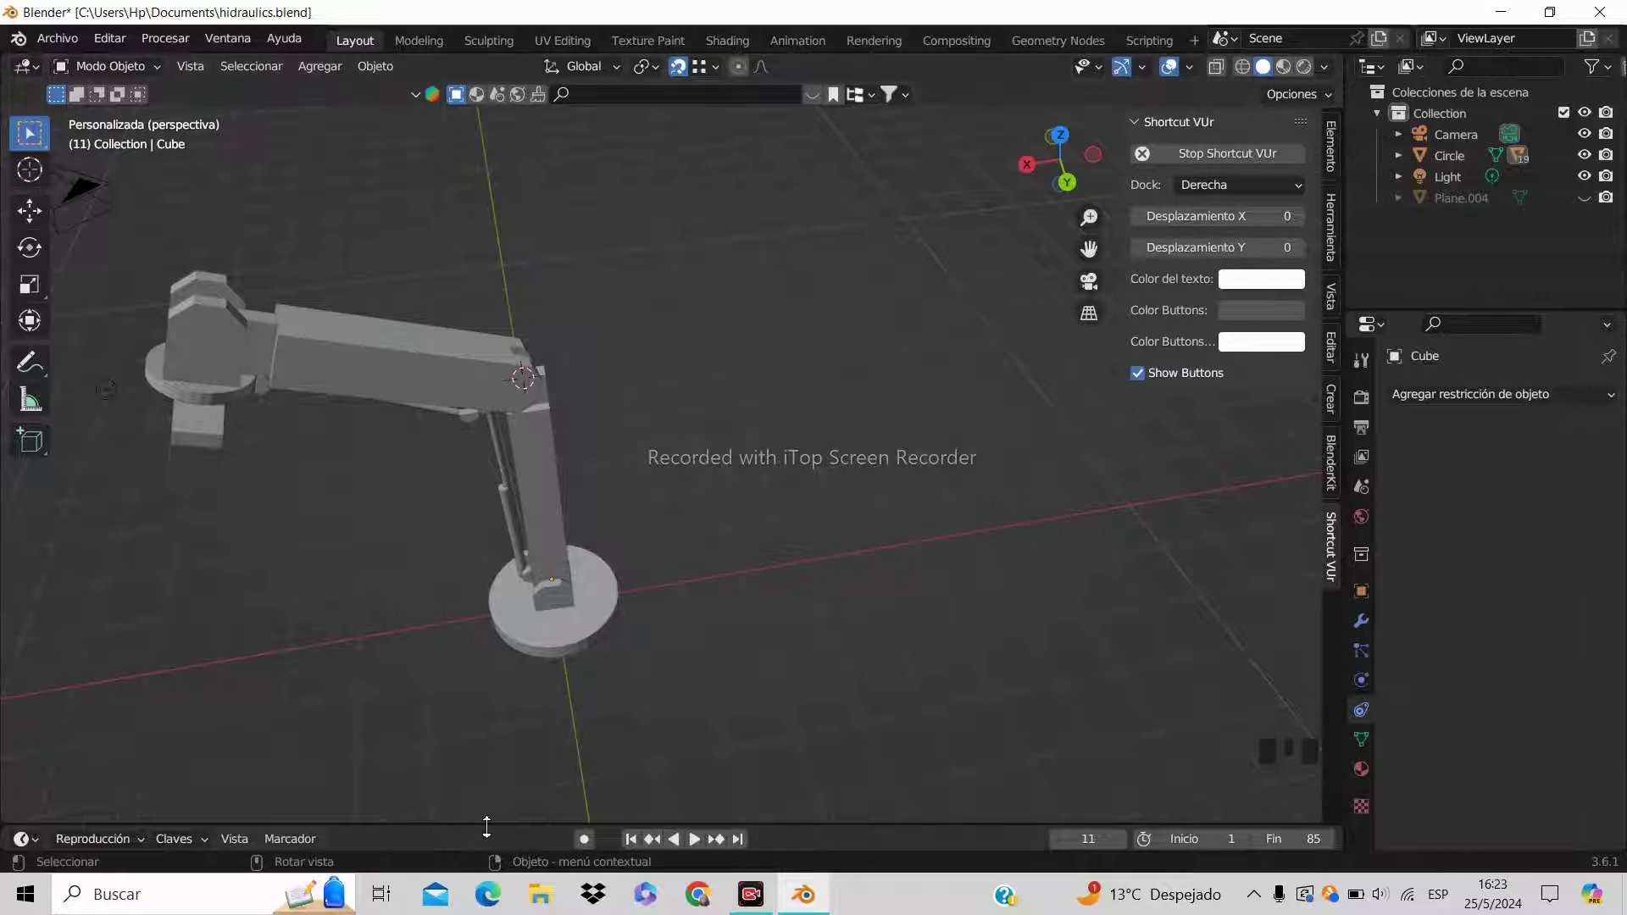
drag(486, 827, 487, 827)
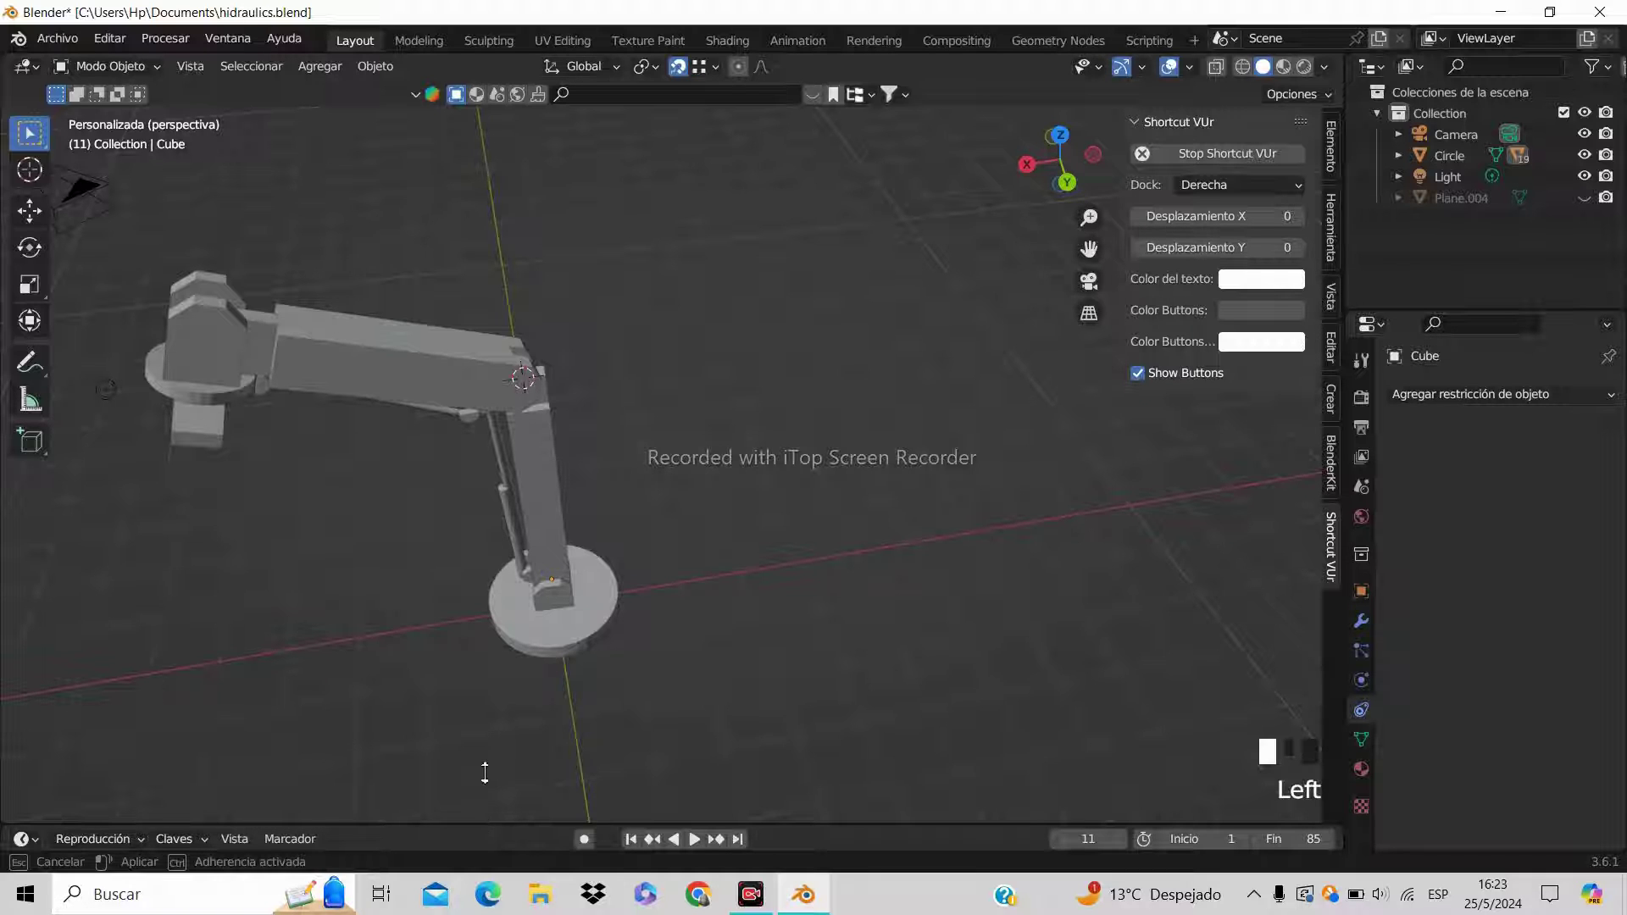
drag(485, 772, 483, 565)
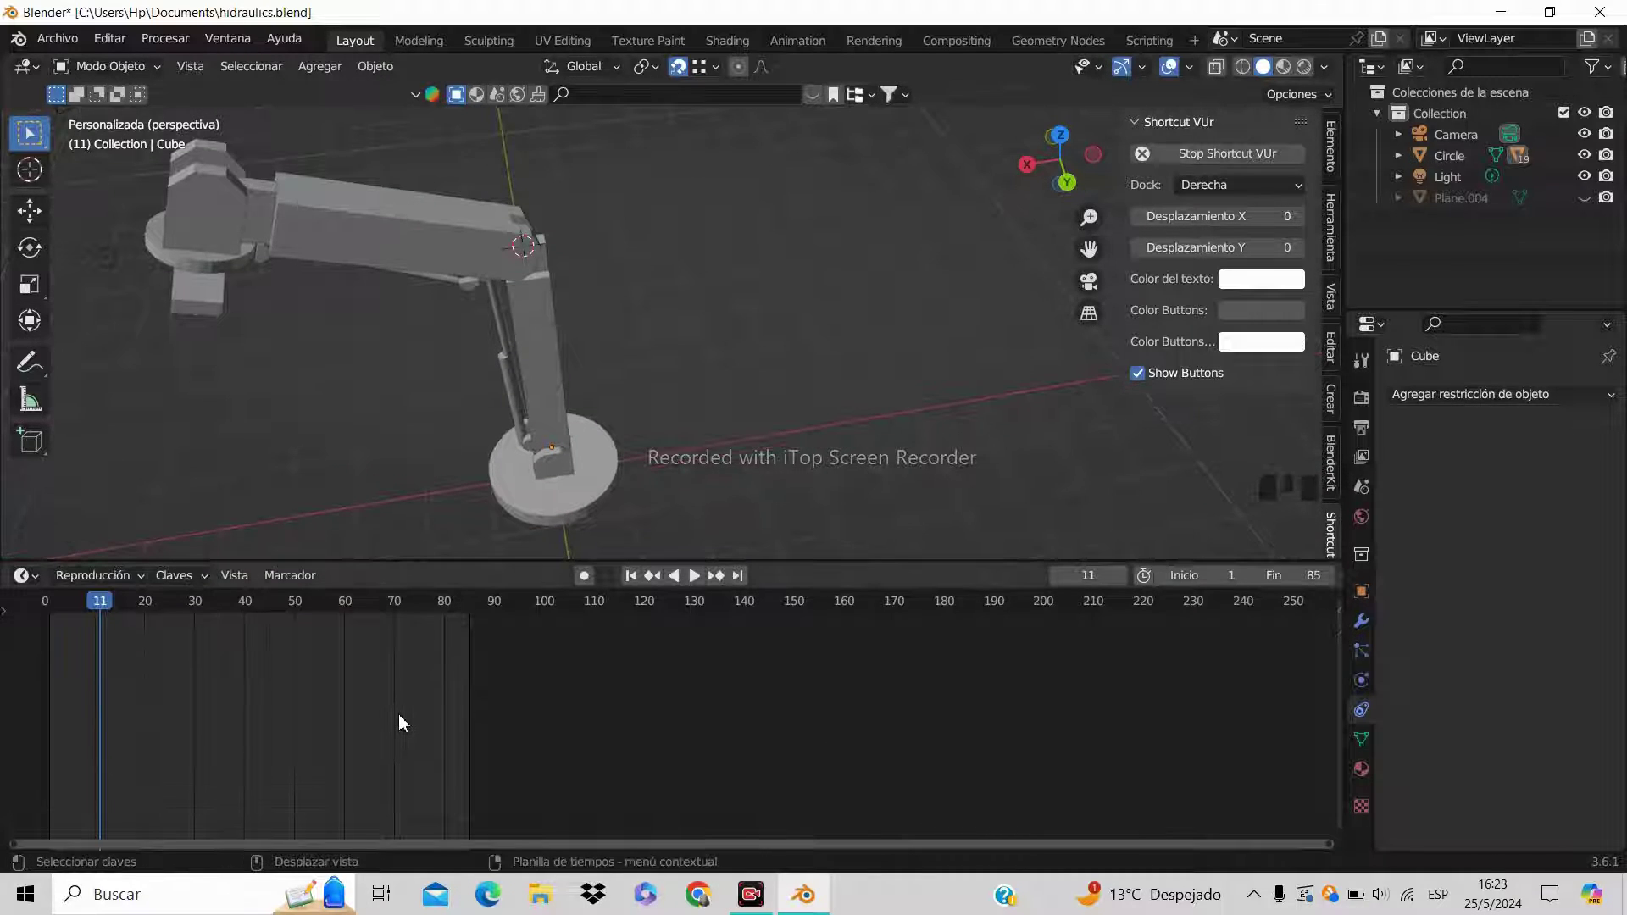
scroll(400, 716, down, 2)
click(560, 405)
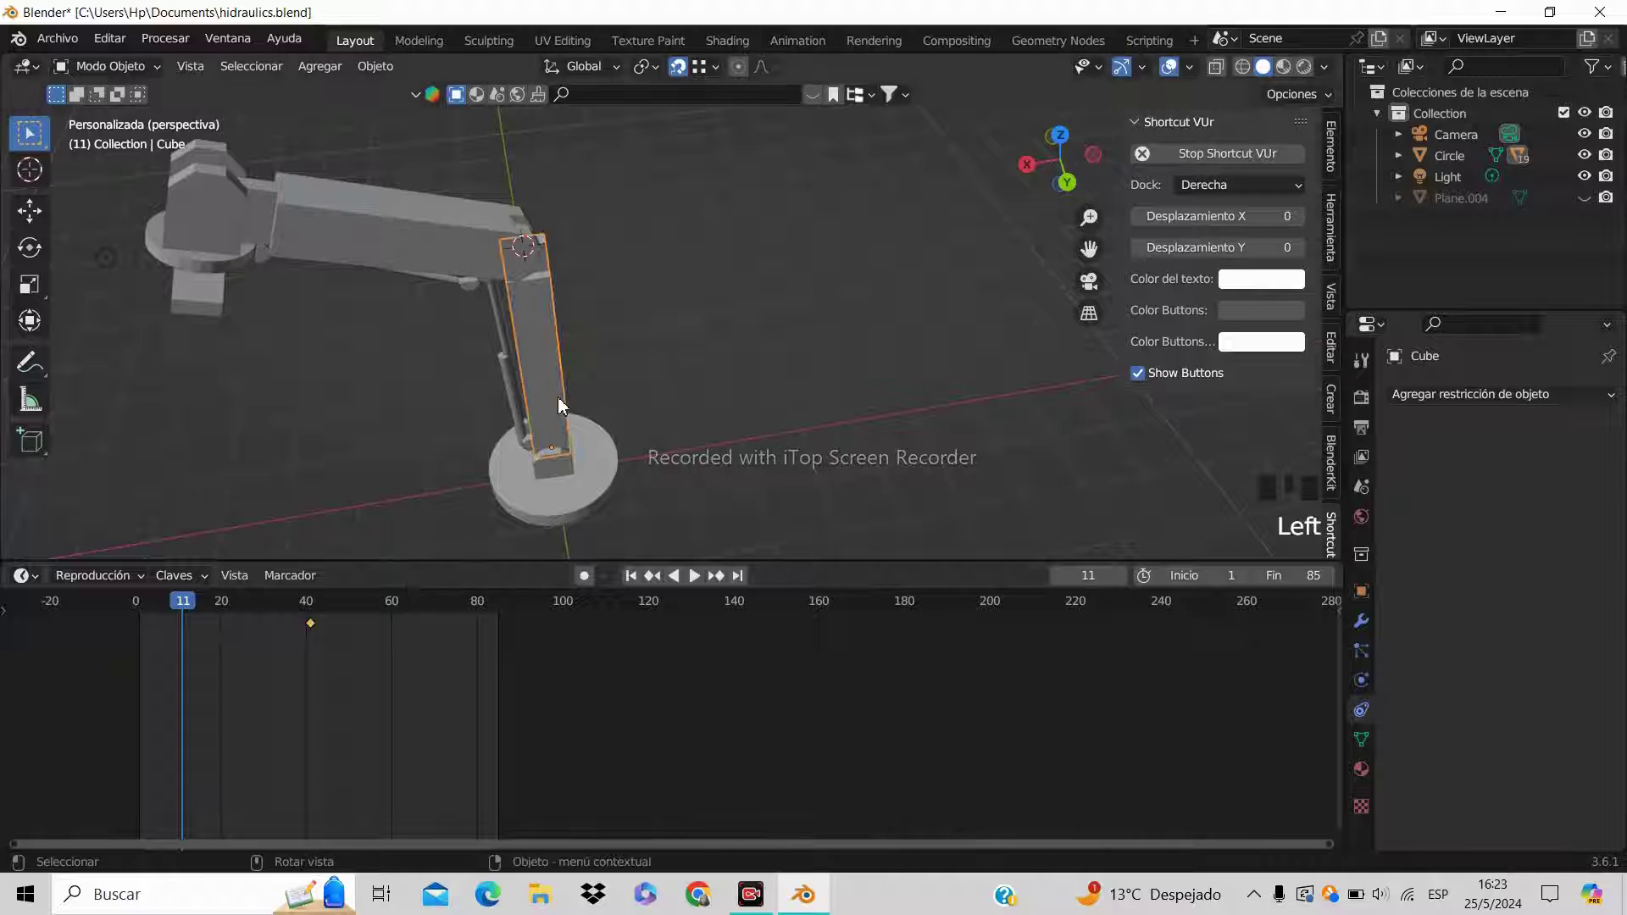
drag(183, 603, 135, 628)
scroll(615, 373, down, 2)
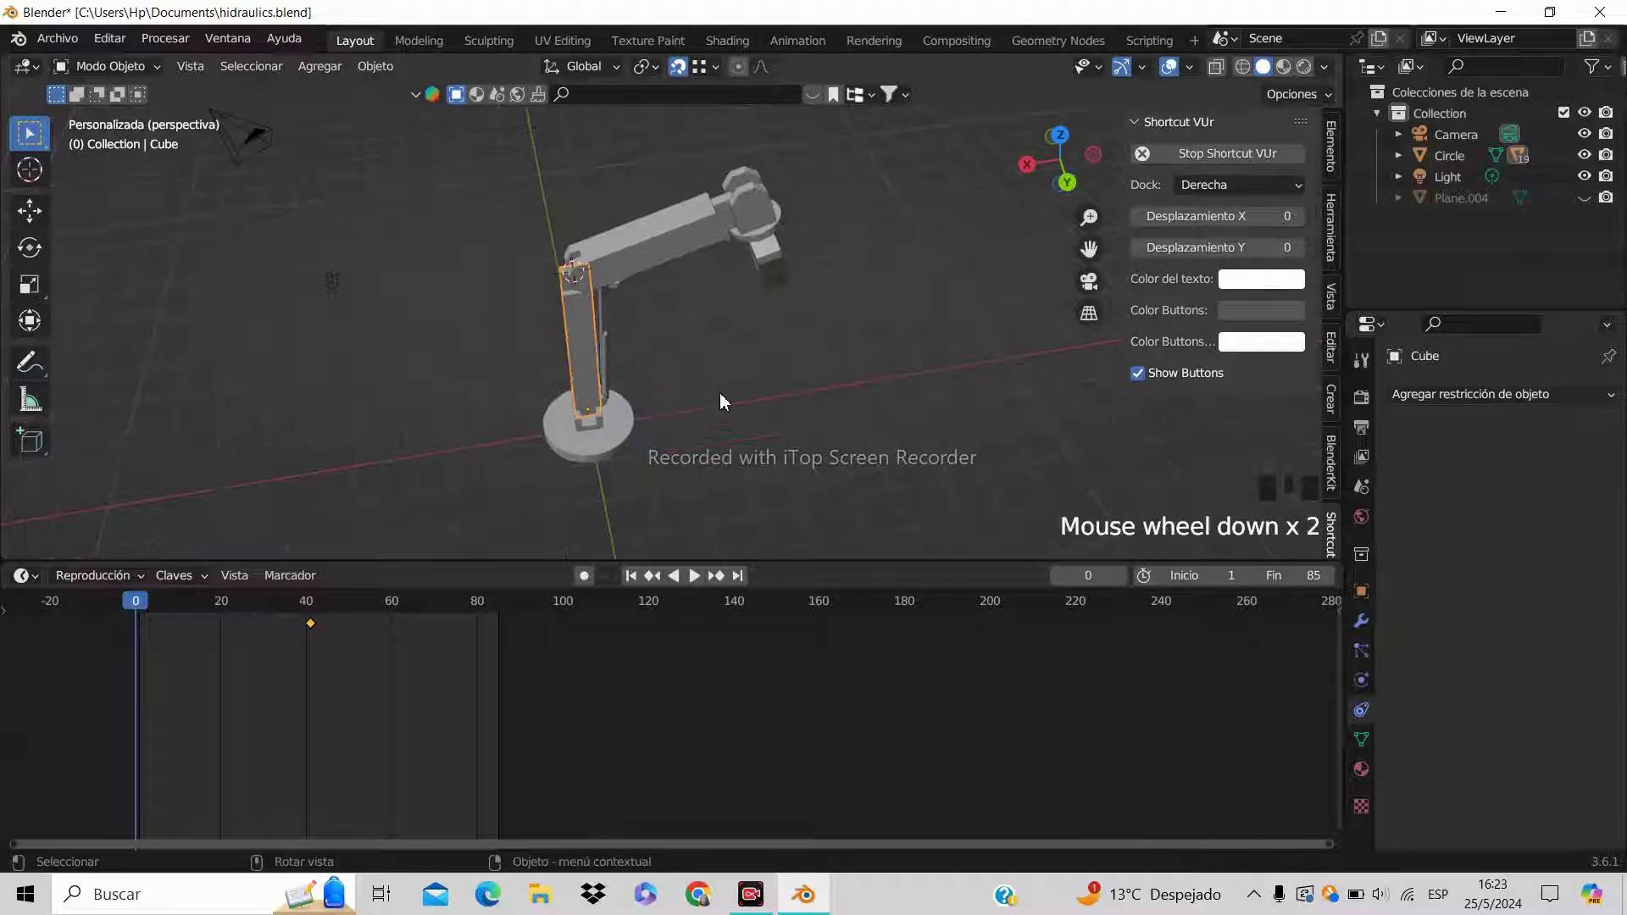
mouse_move(715, 398)
middle_down()
mouse_move(678, 350)
mouse_move(708, 360)
mouse_move(697, 373)
middle_up()
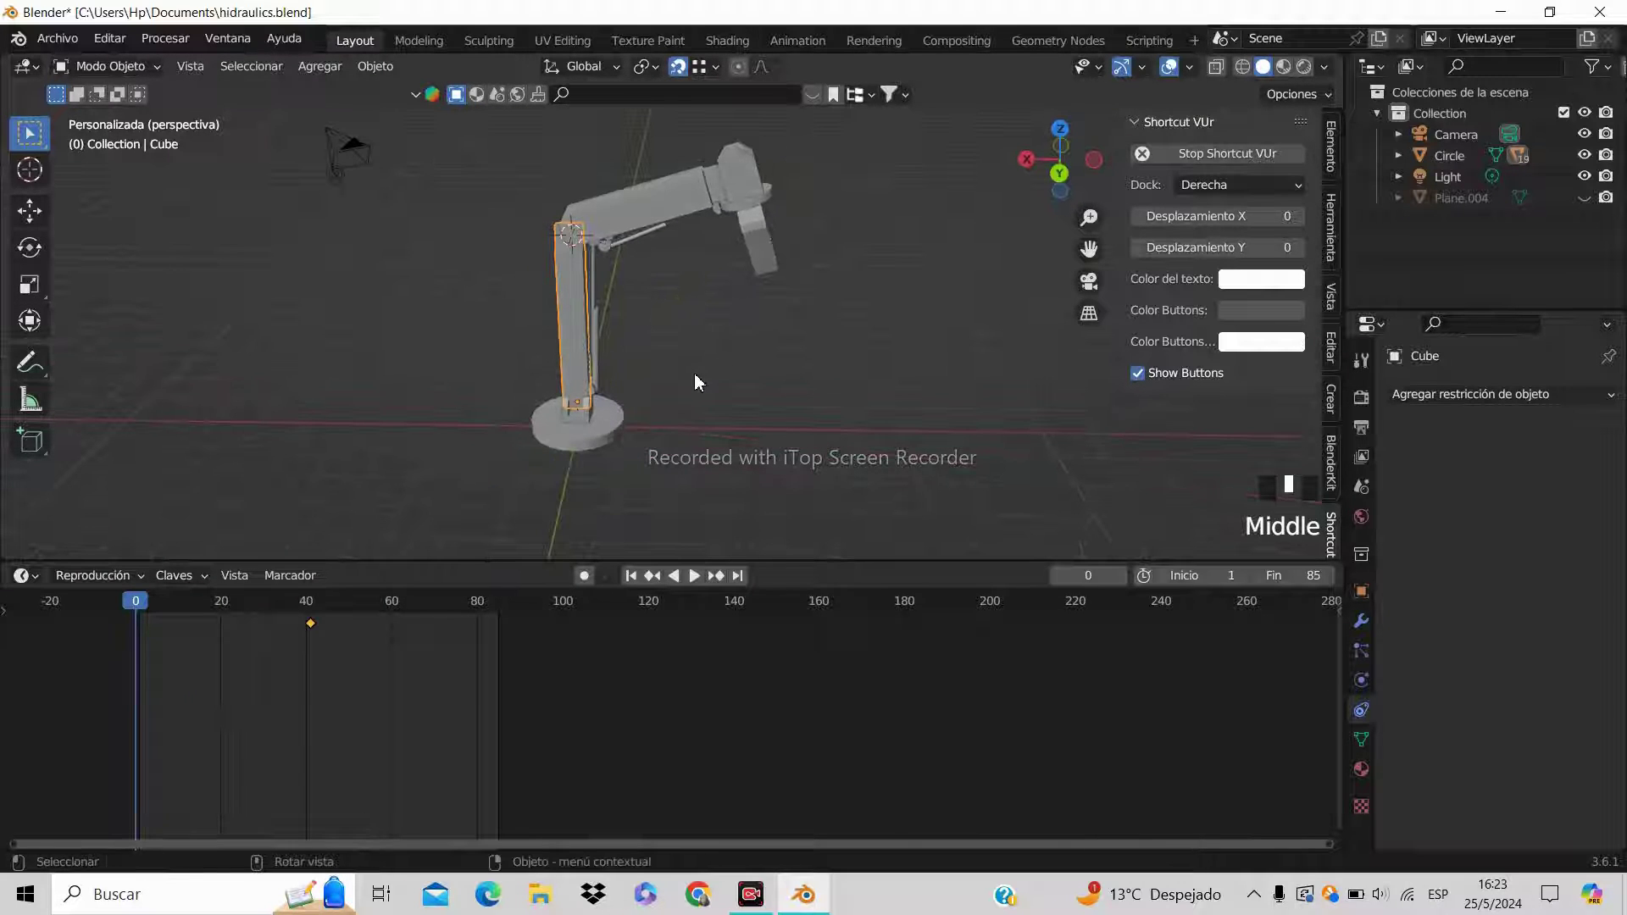
key(shift+a)
mouse_move(674, 375)
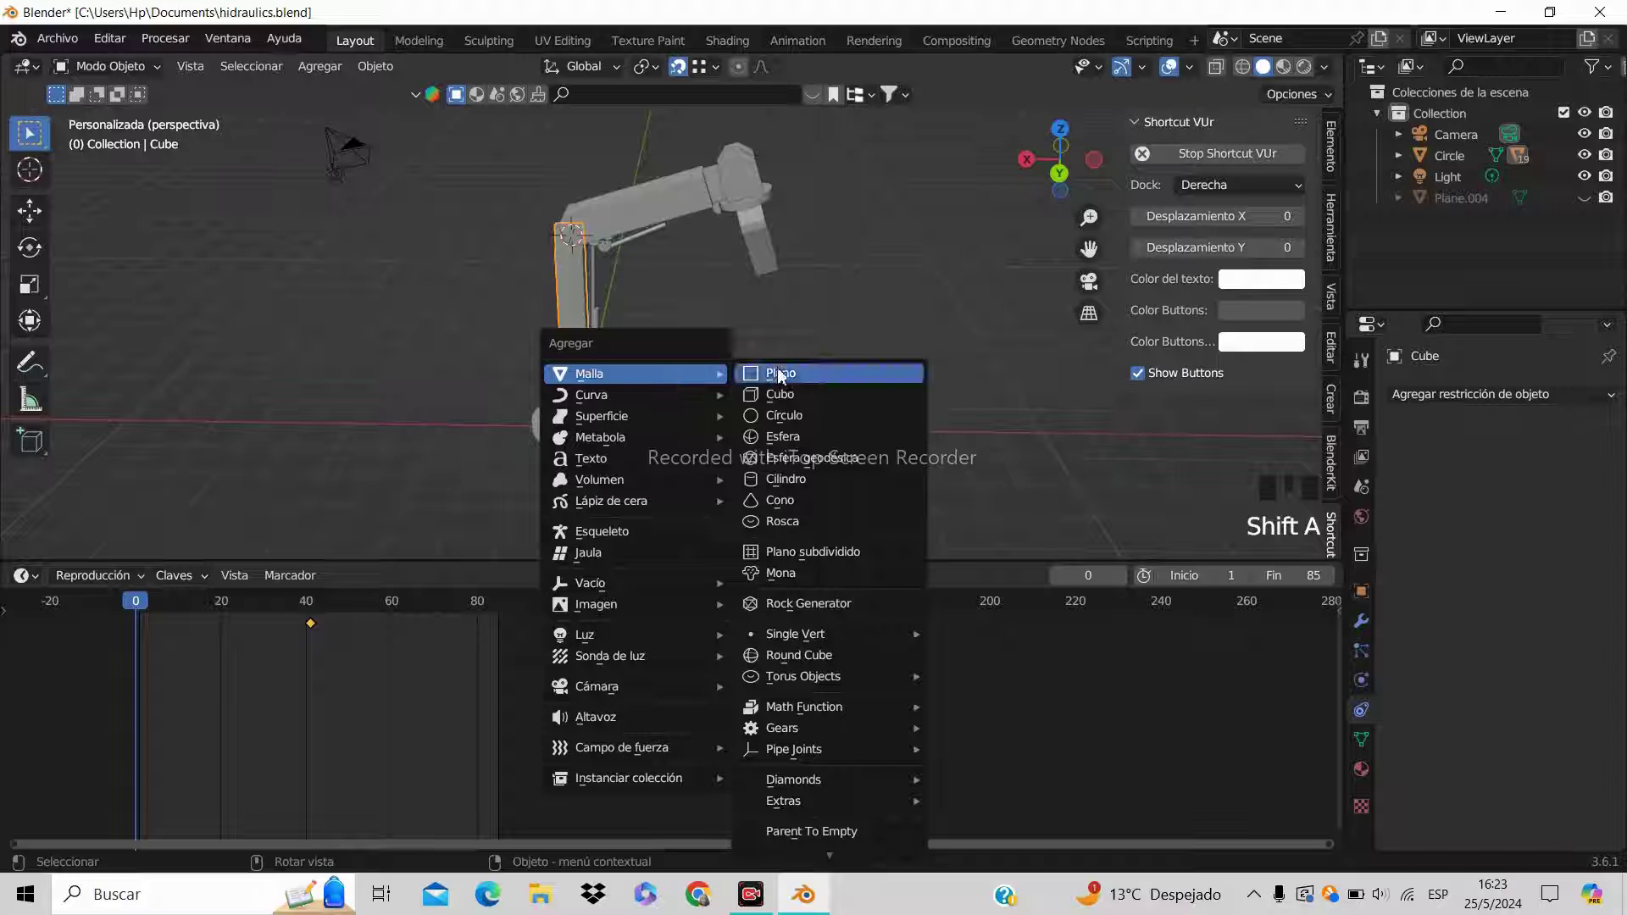
click(801, 415)
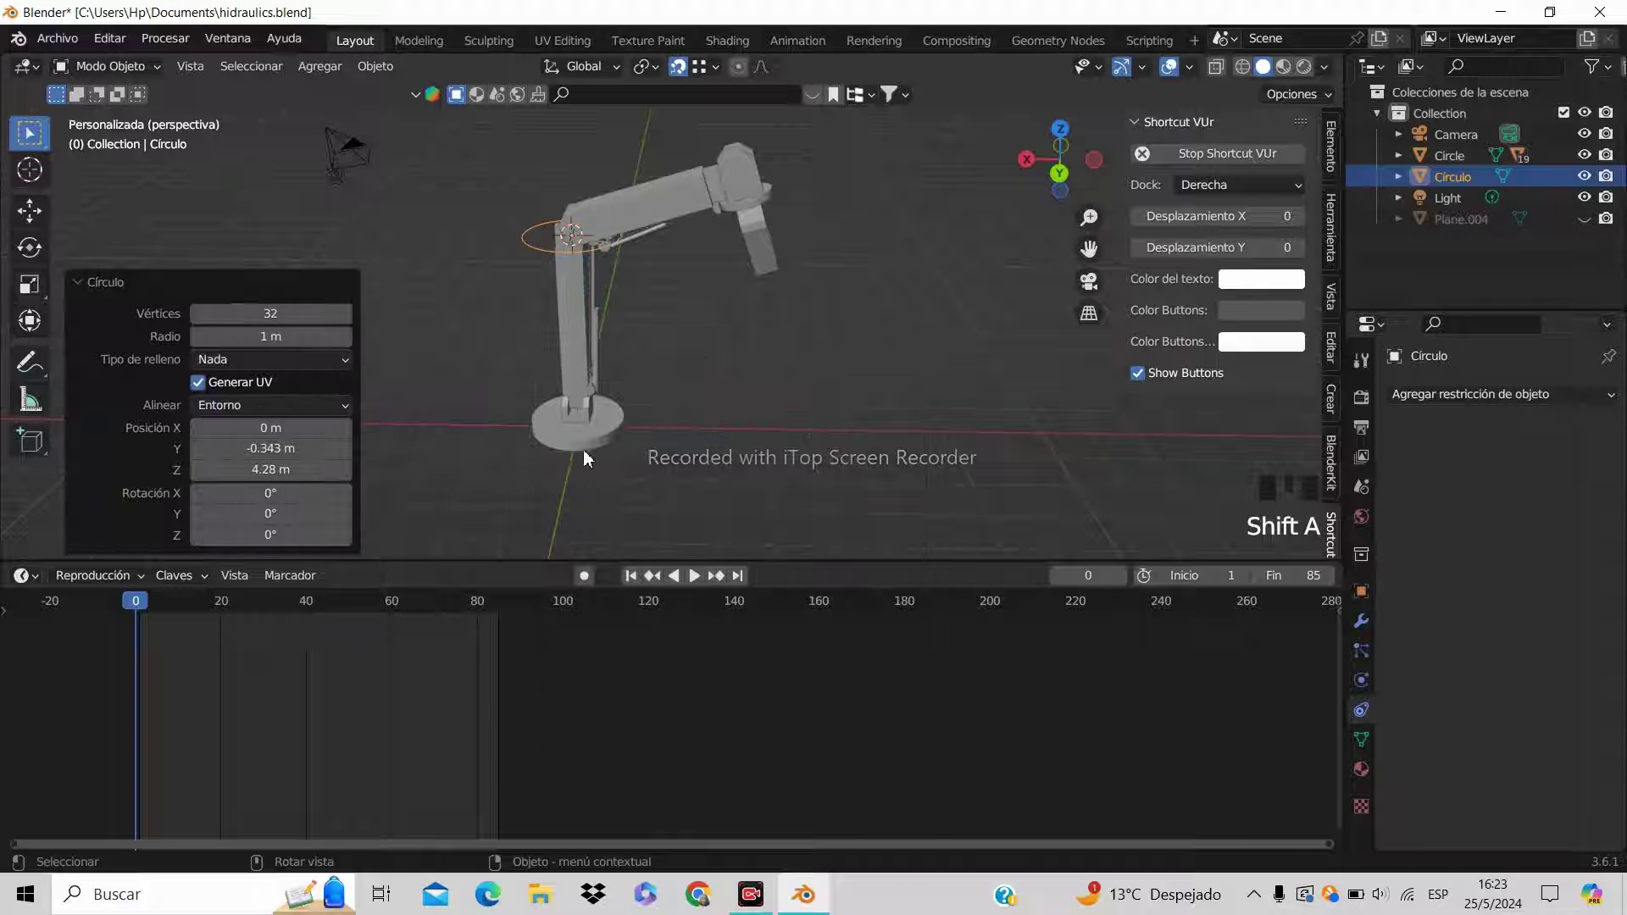
scroll(593, 441, down, 3)
middle_drag(608, 433, 637, 422)
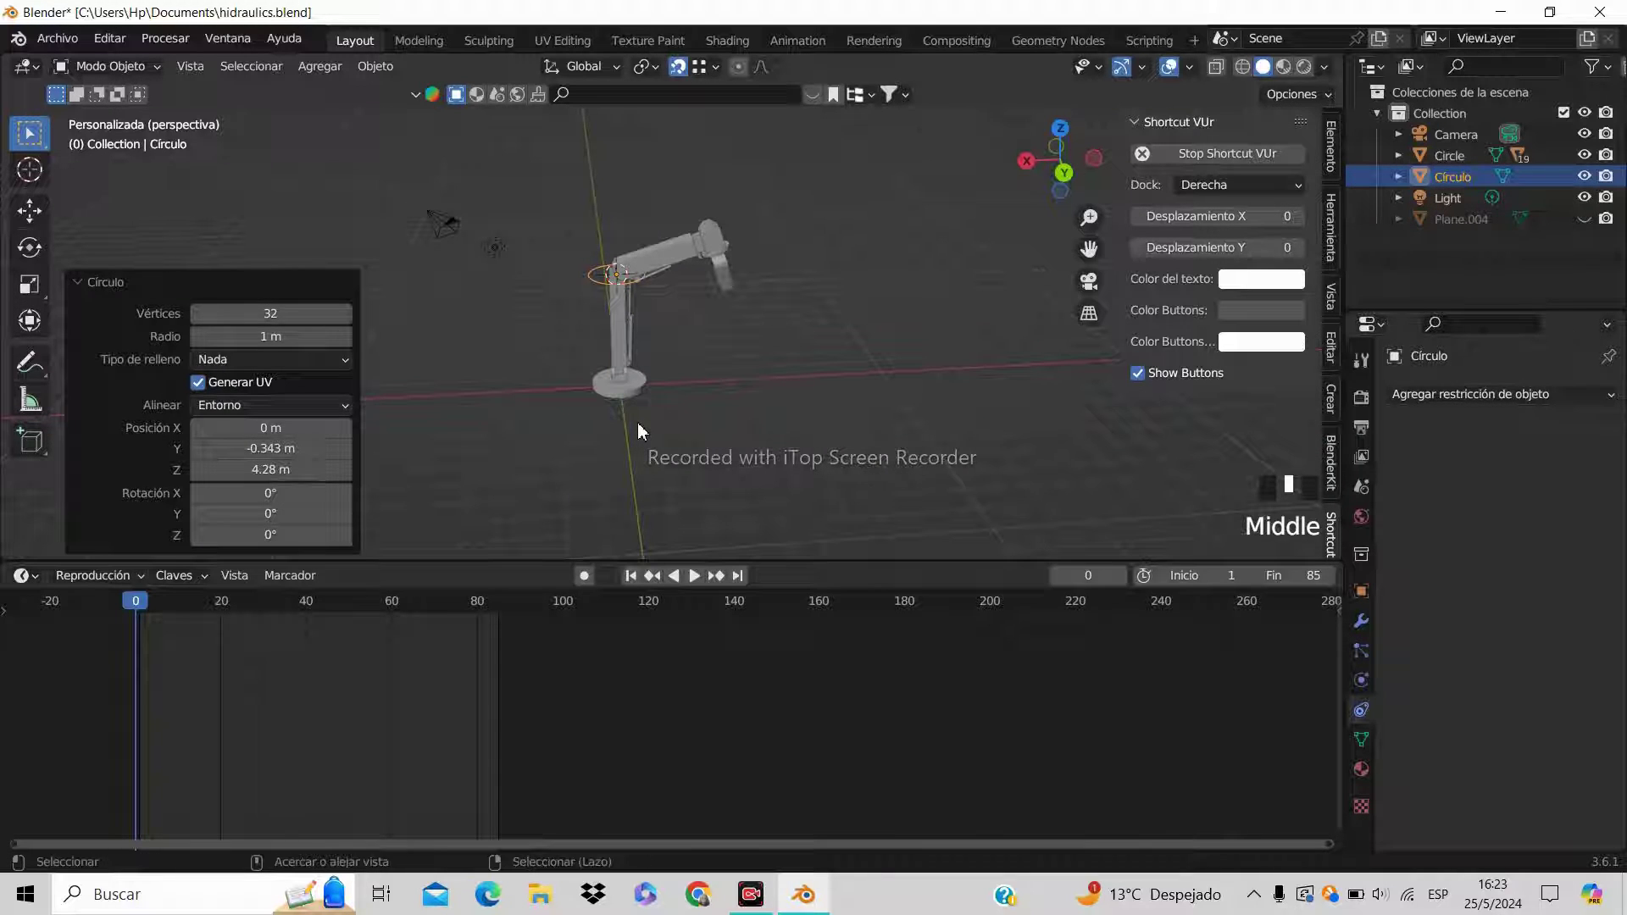
key(ctrl+z)
Add a 1 m radius UV sphere and move it about 5.13 m in X, -0.26 m in Y and -0.75 m in Z
key(shift+a)
mouse_move(631, 413)
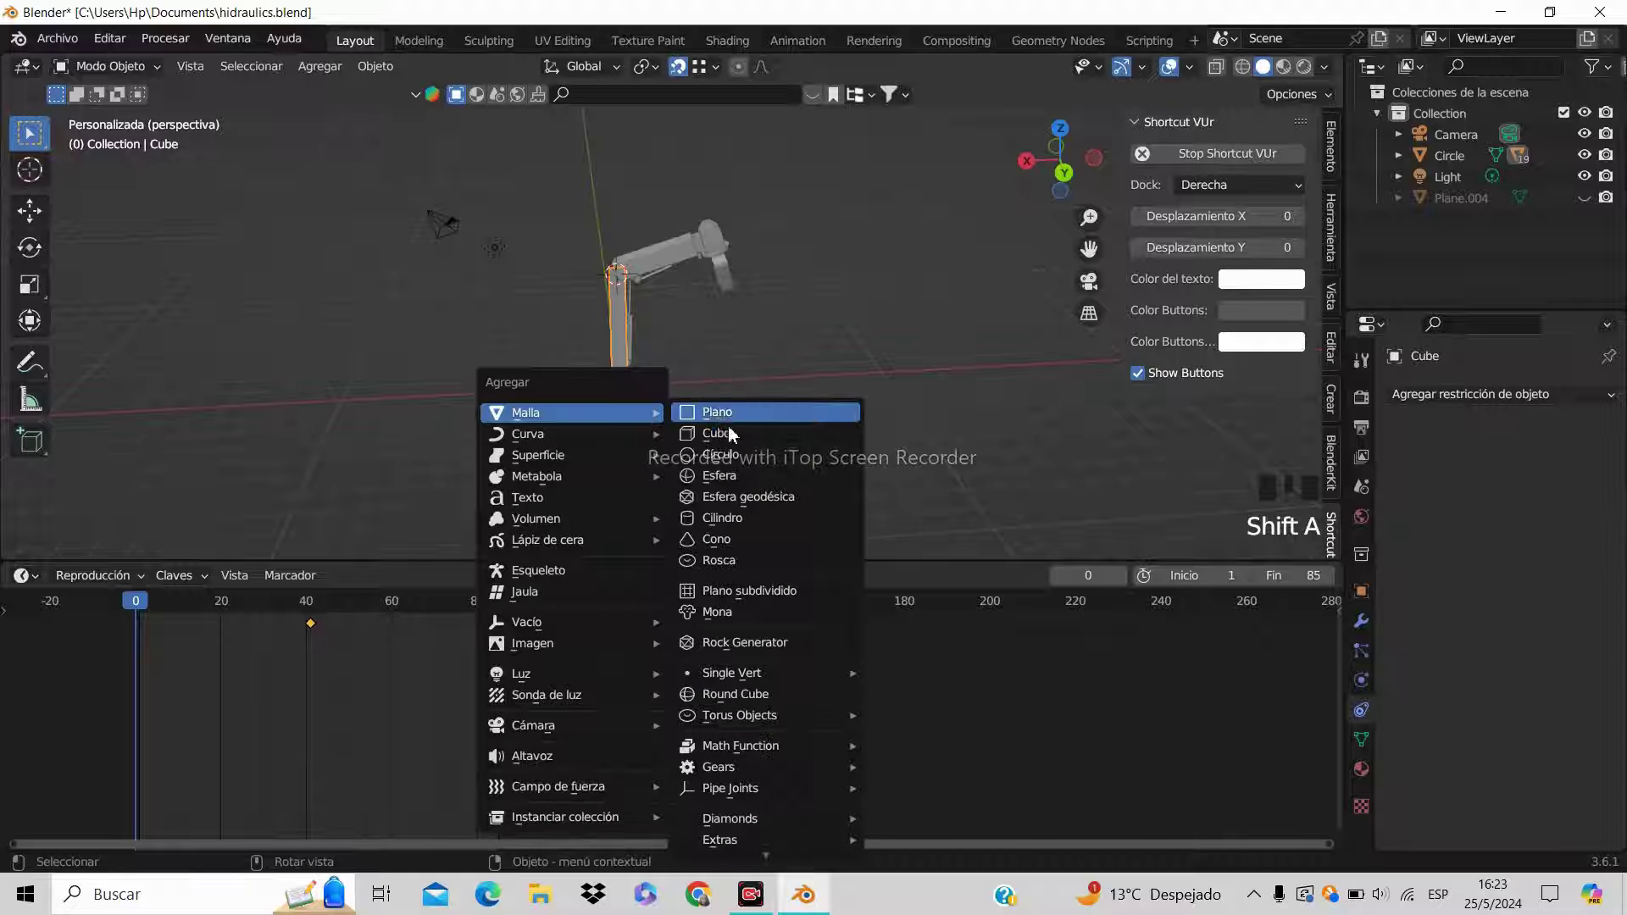
click(738, 477)
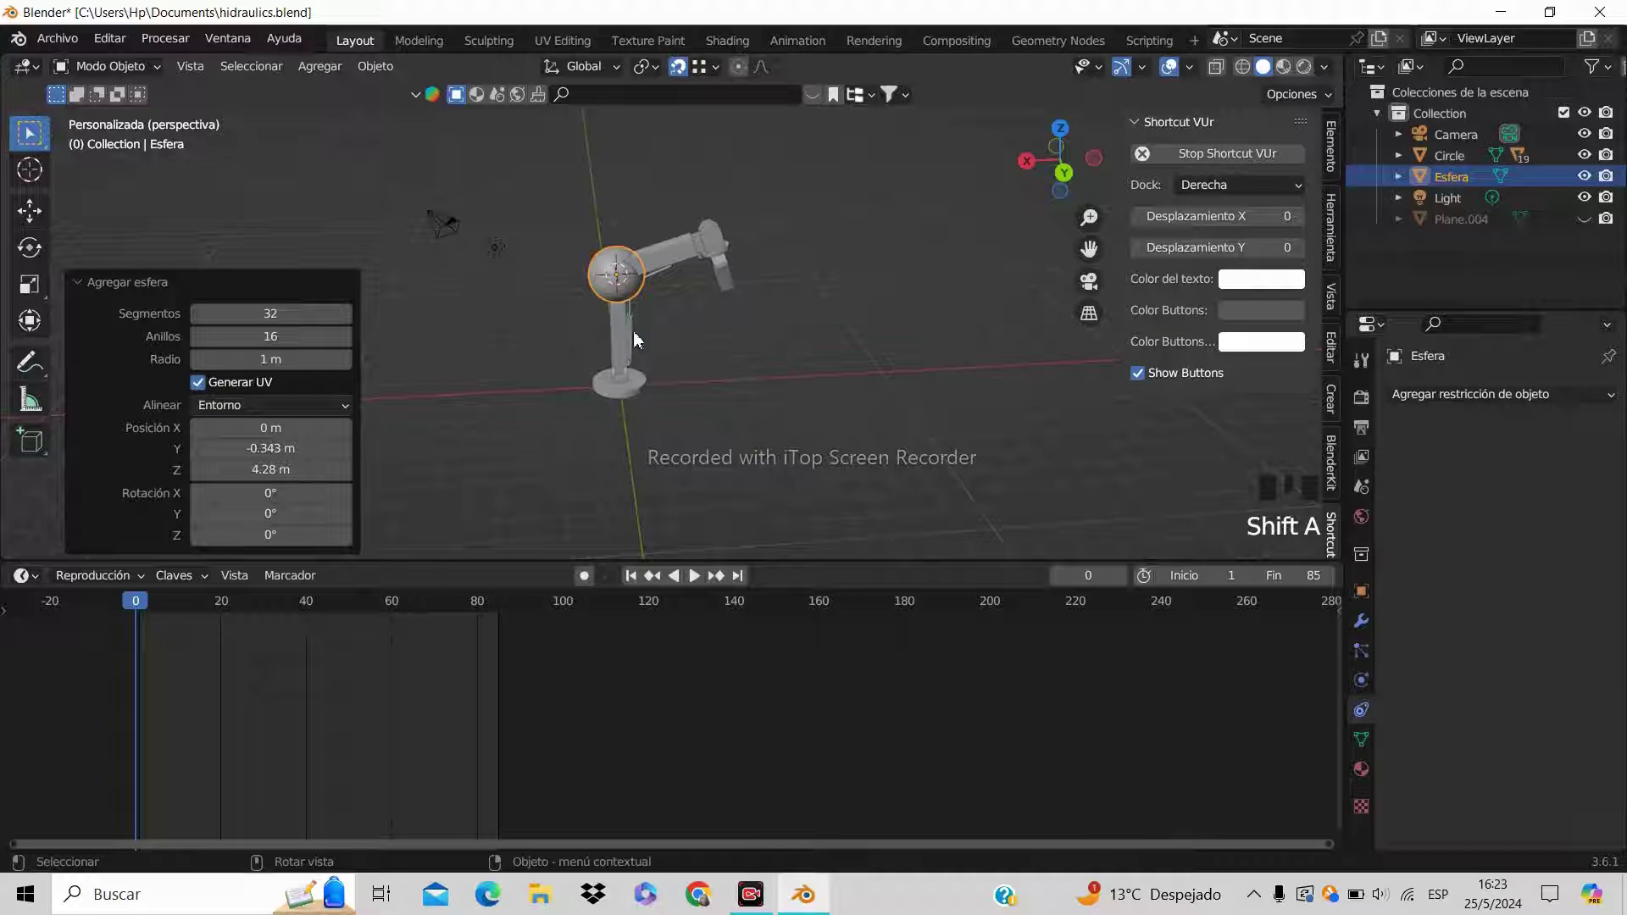
key(g)
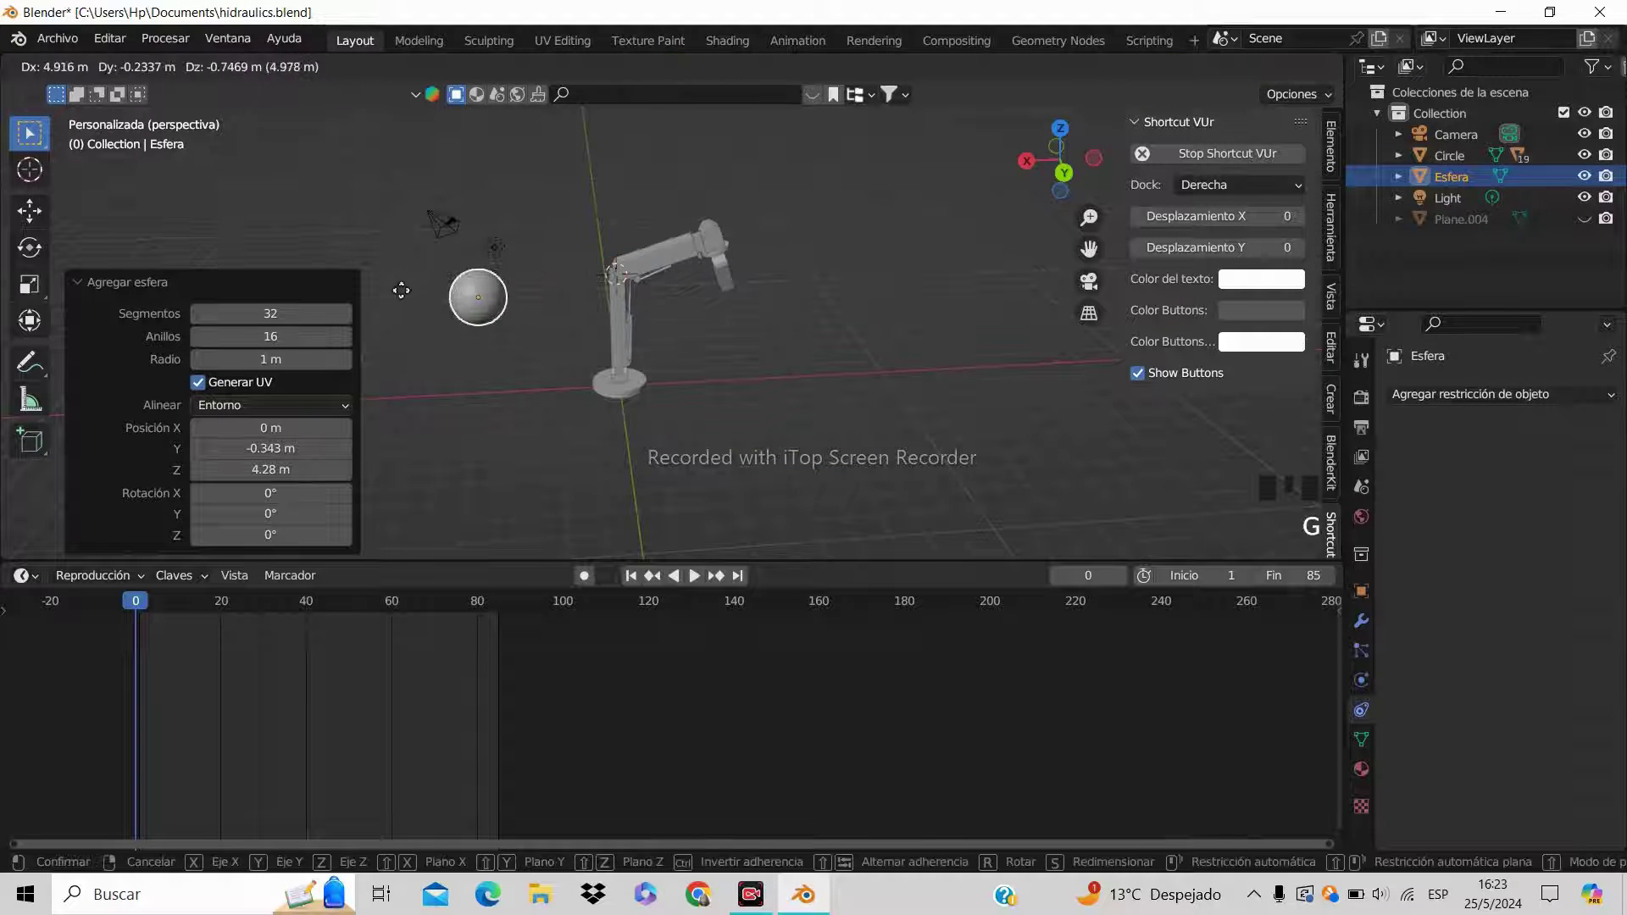
click(399, 288)
scroll(615, 358, up, 3)
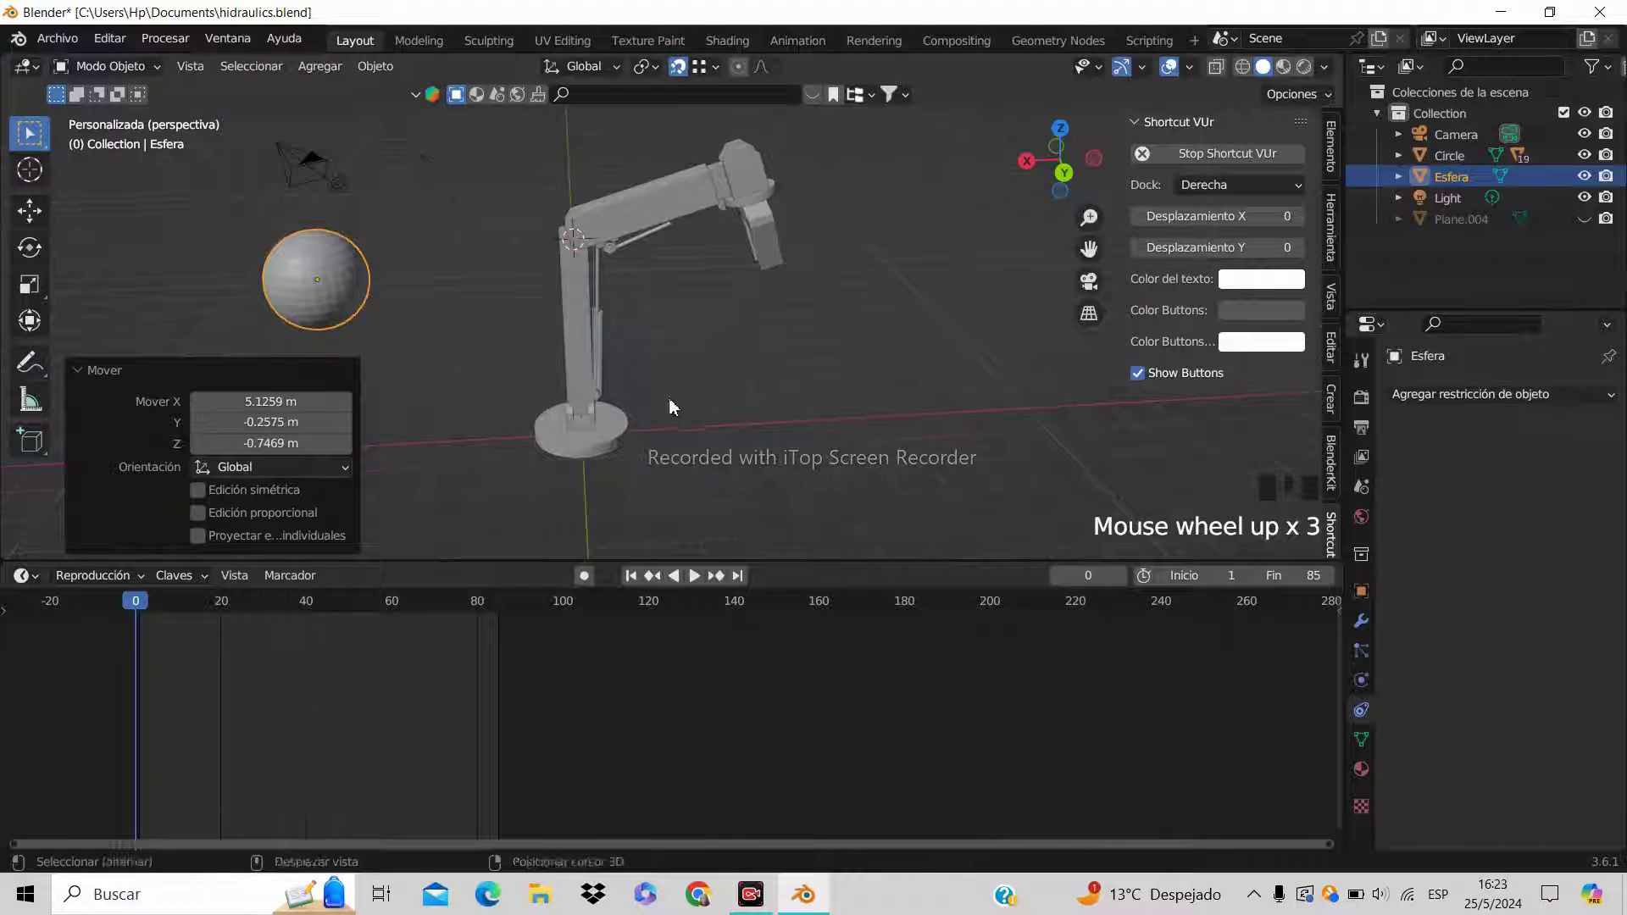
shift+middle_drag(668, 406, 817, 419)
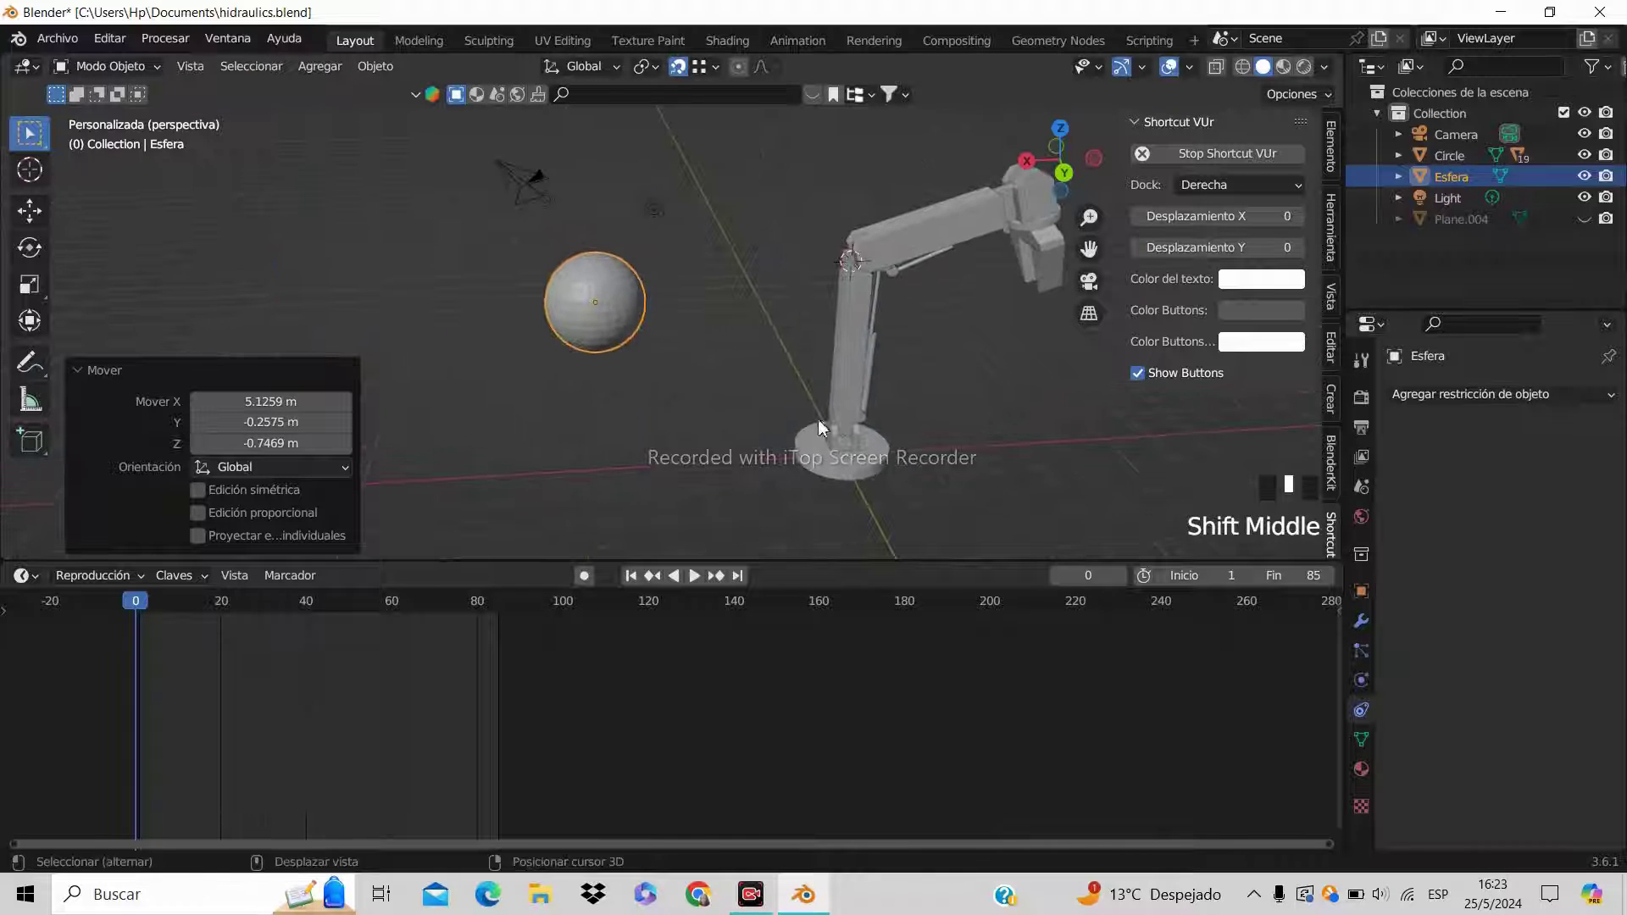
Examine the keyframes of the lower and upper arms by scrubbing the timeline from frame 0 to frame 53
click(852, 370)
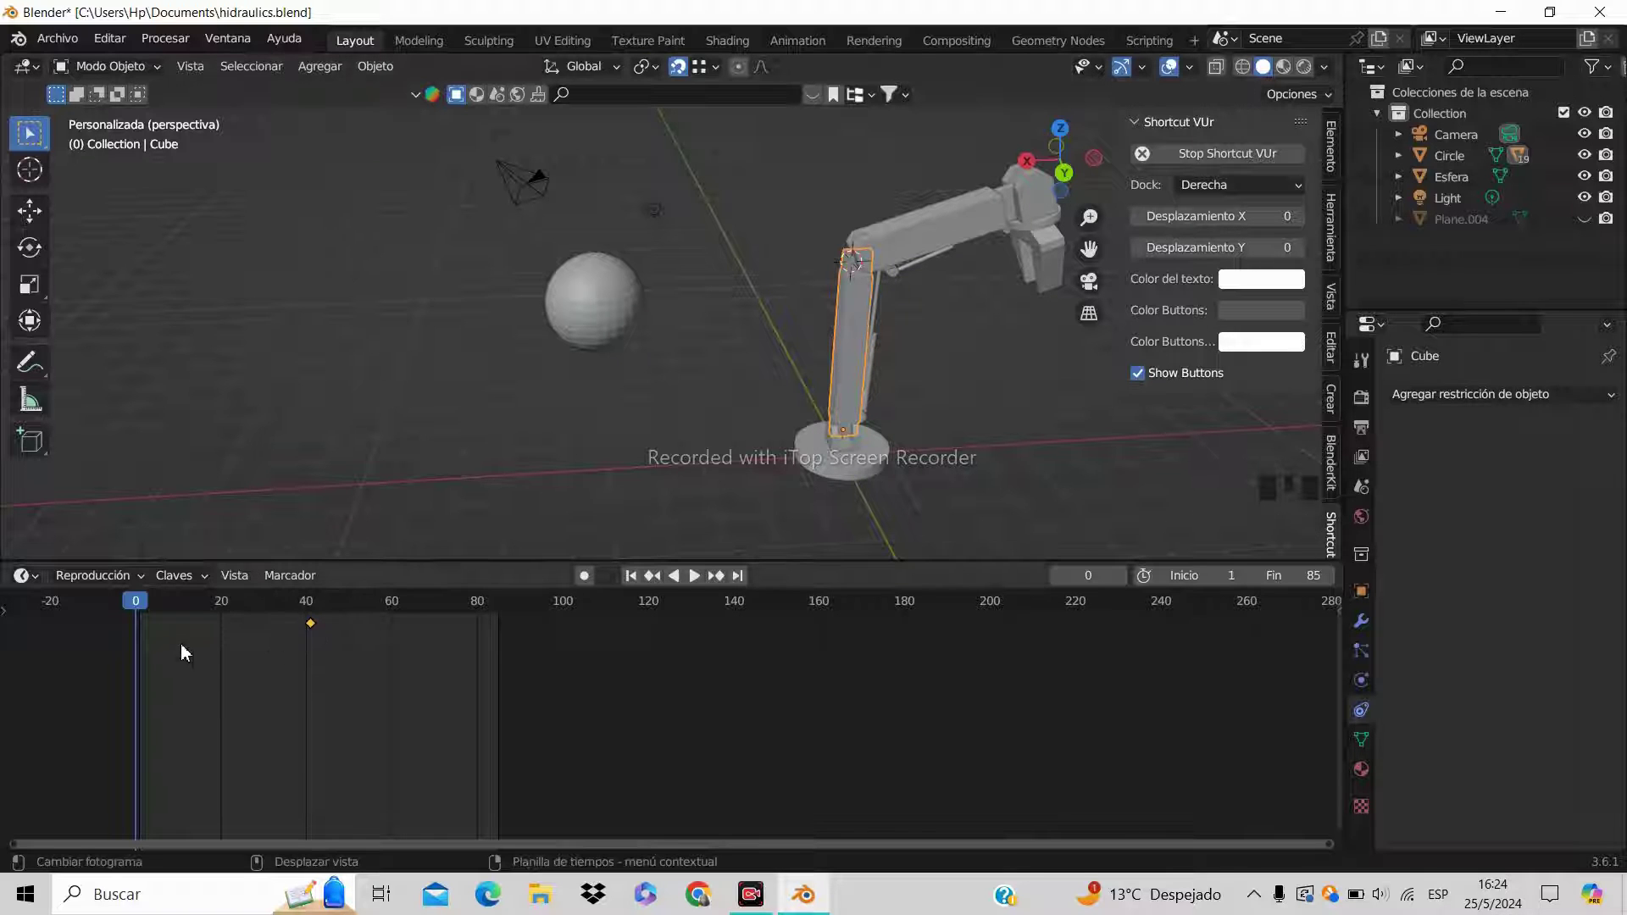
drag(145, 601, 105, 627)
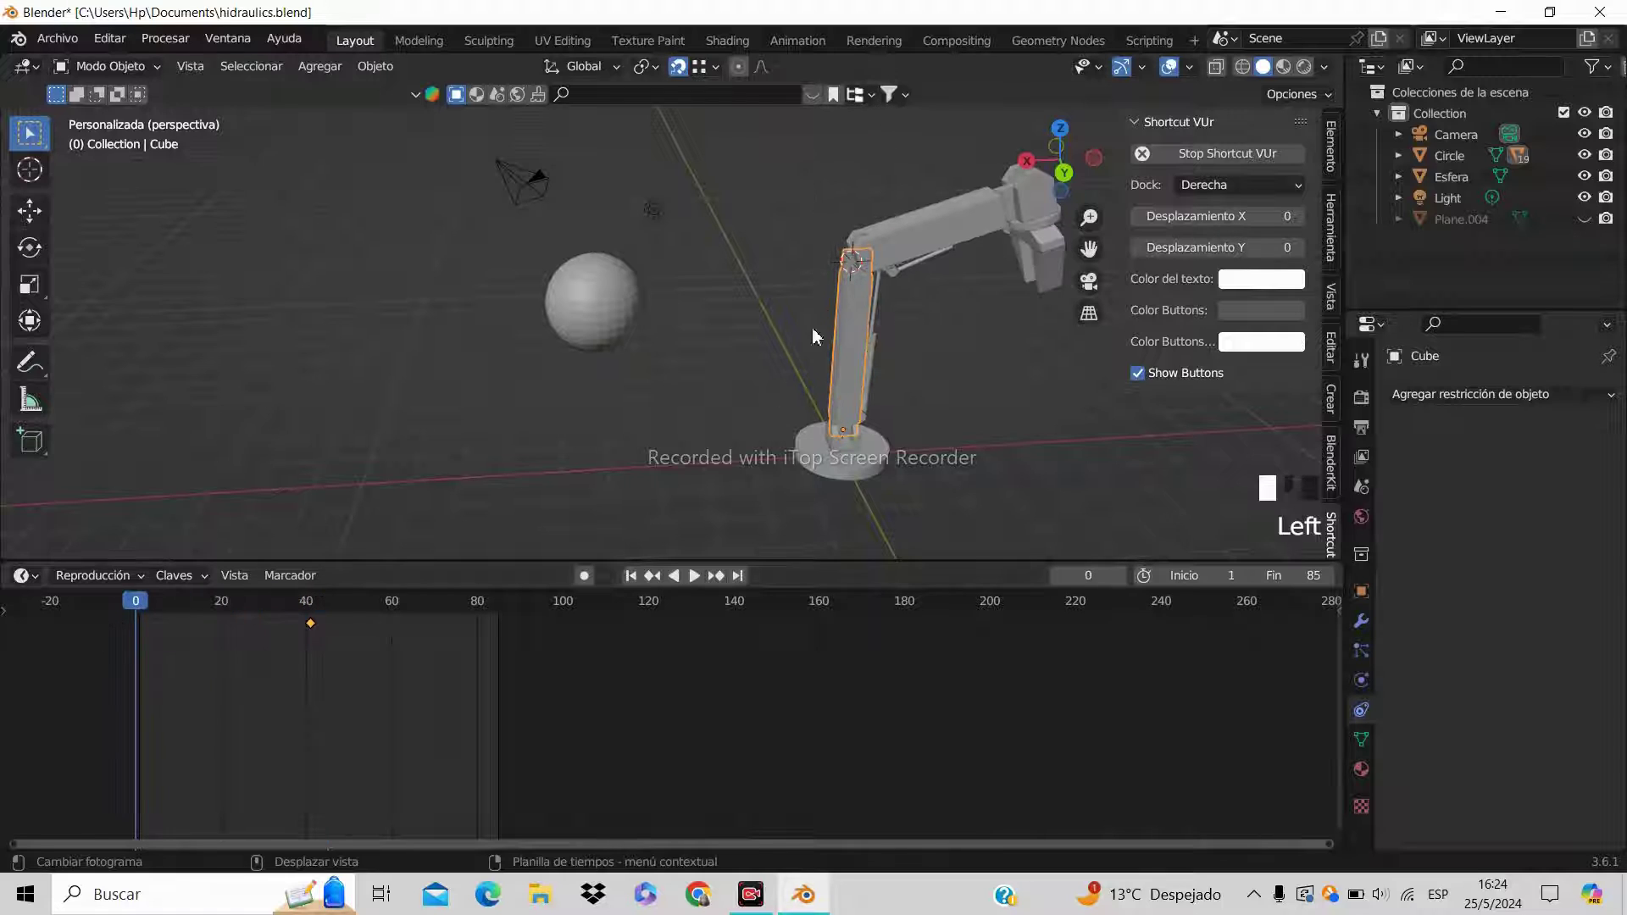
click(915, 244)
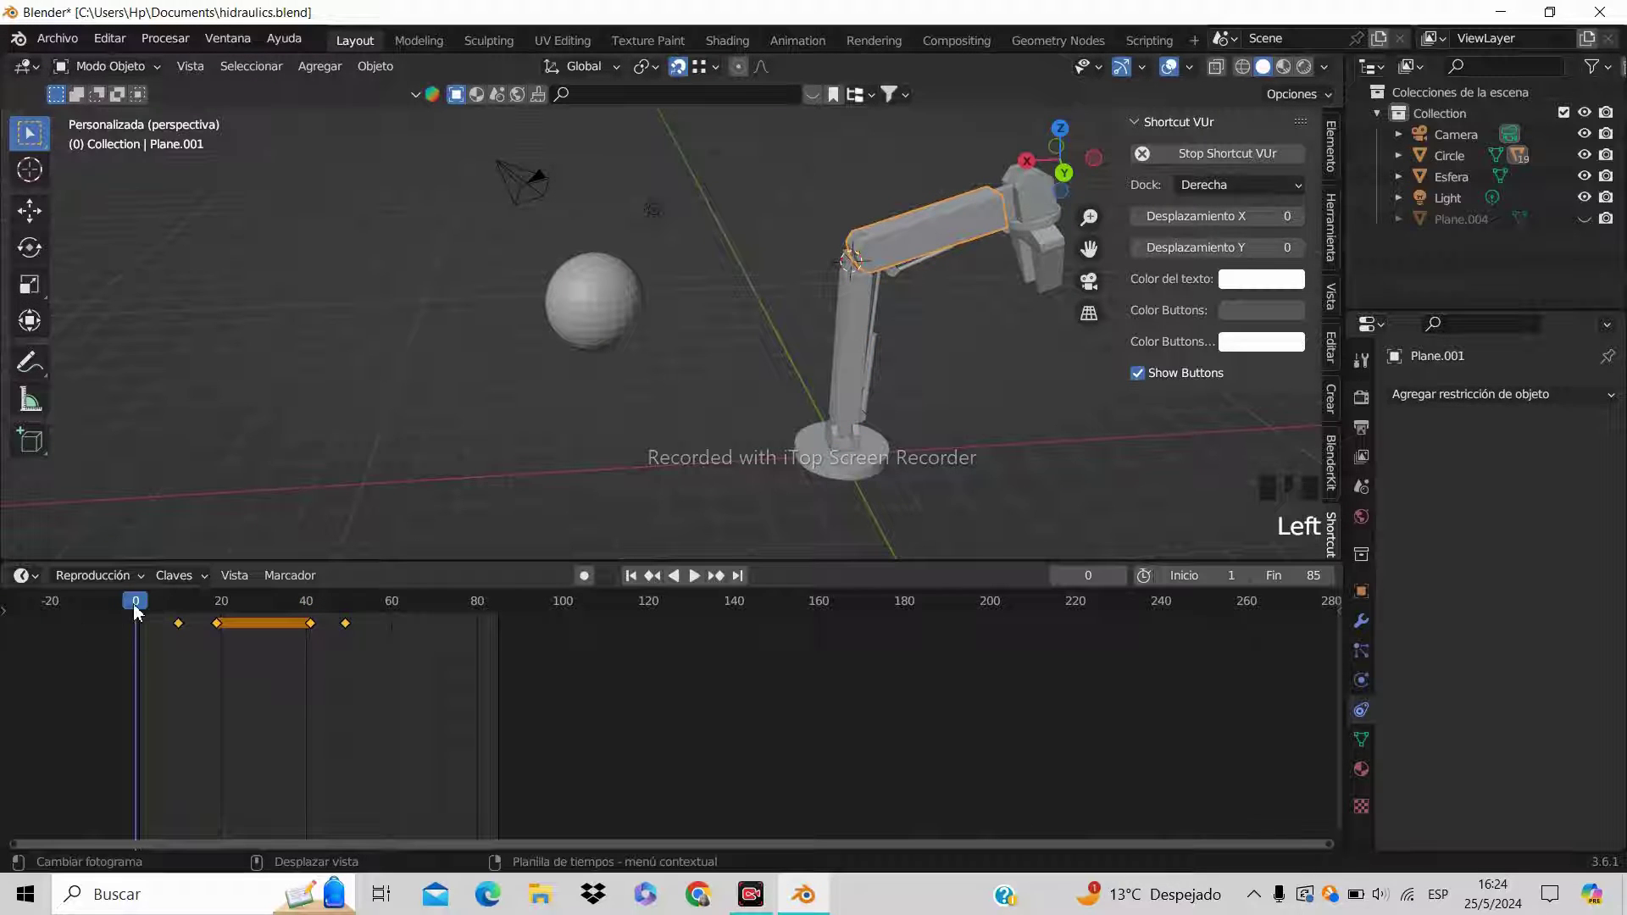
drag(135, 610, 363, 634)
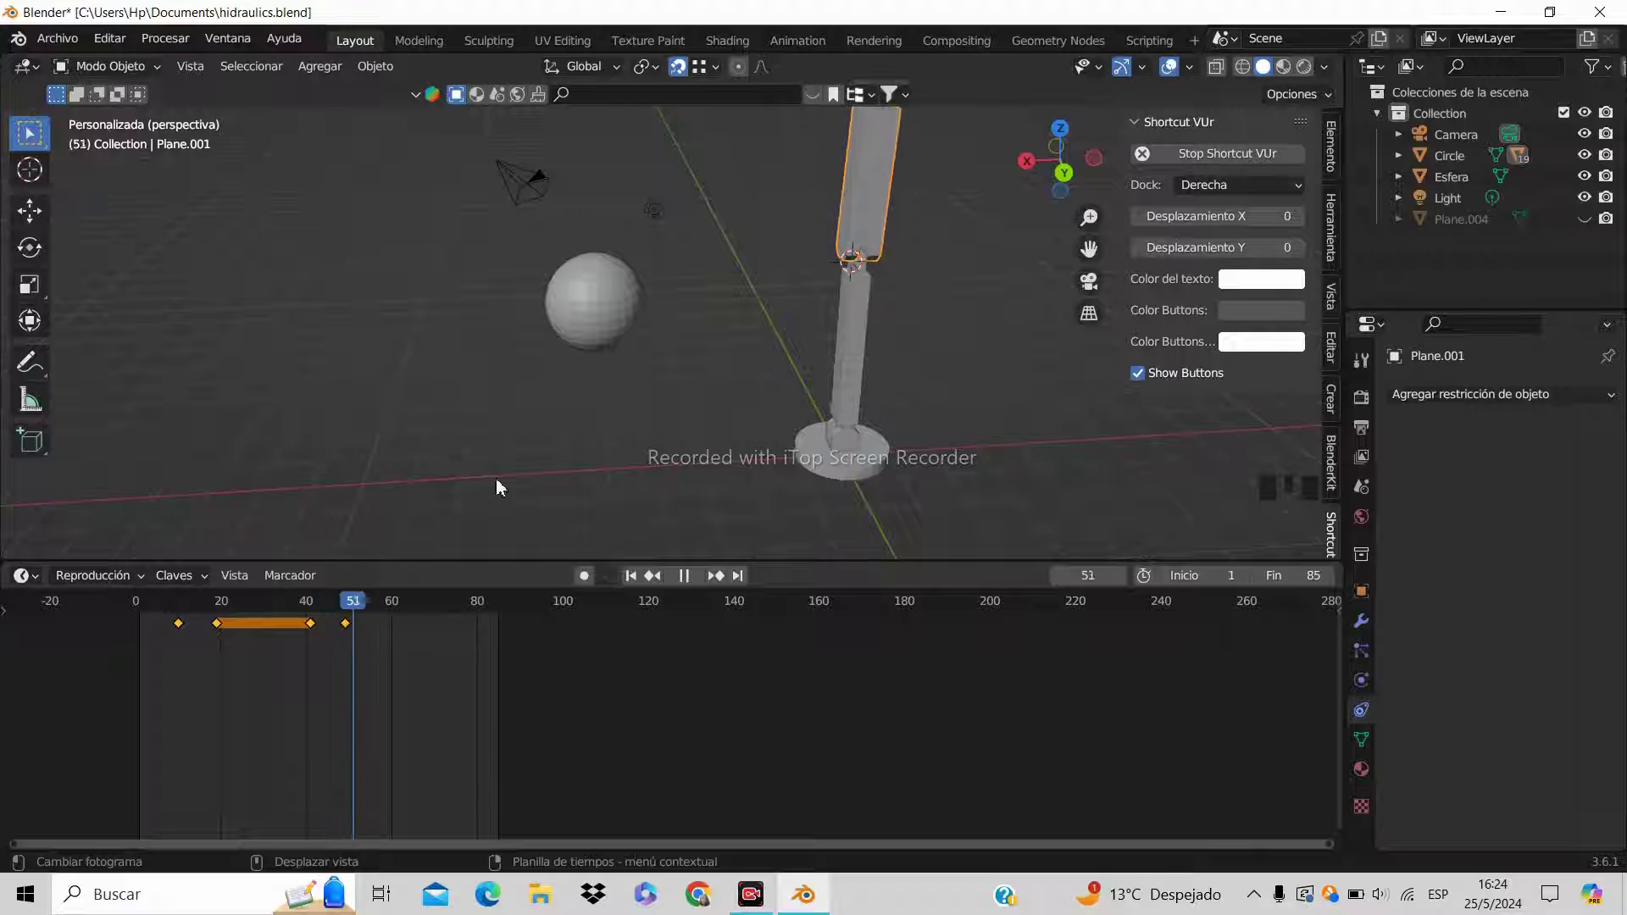
scroll(707, 388, down, 2)
middle_drag(767, 392, 889, 339)
scroll(839, 297, down, 2)
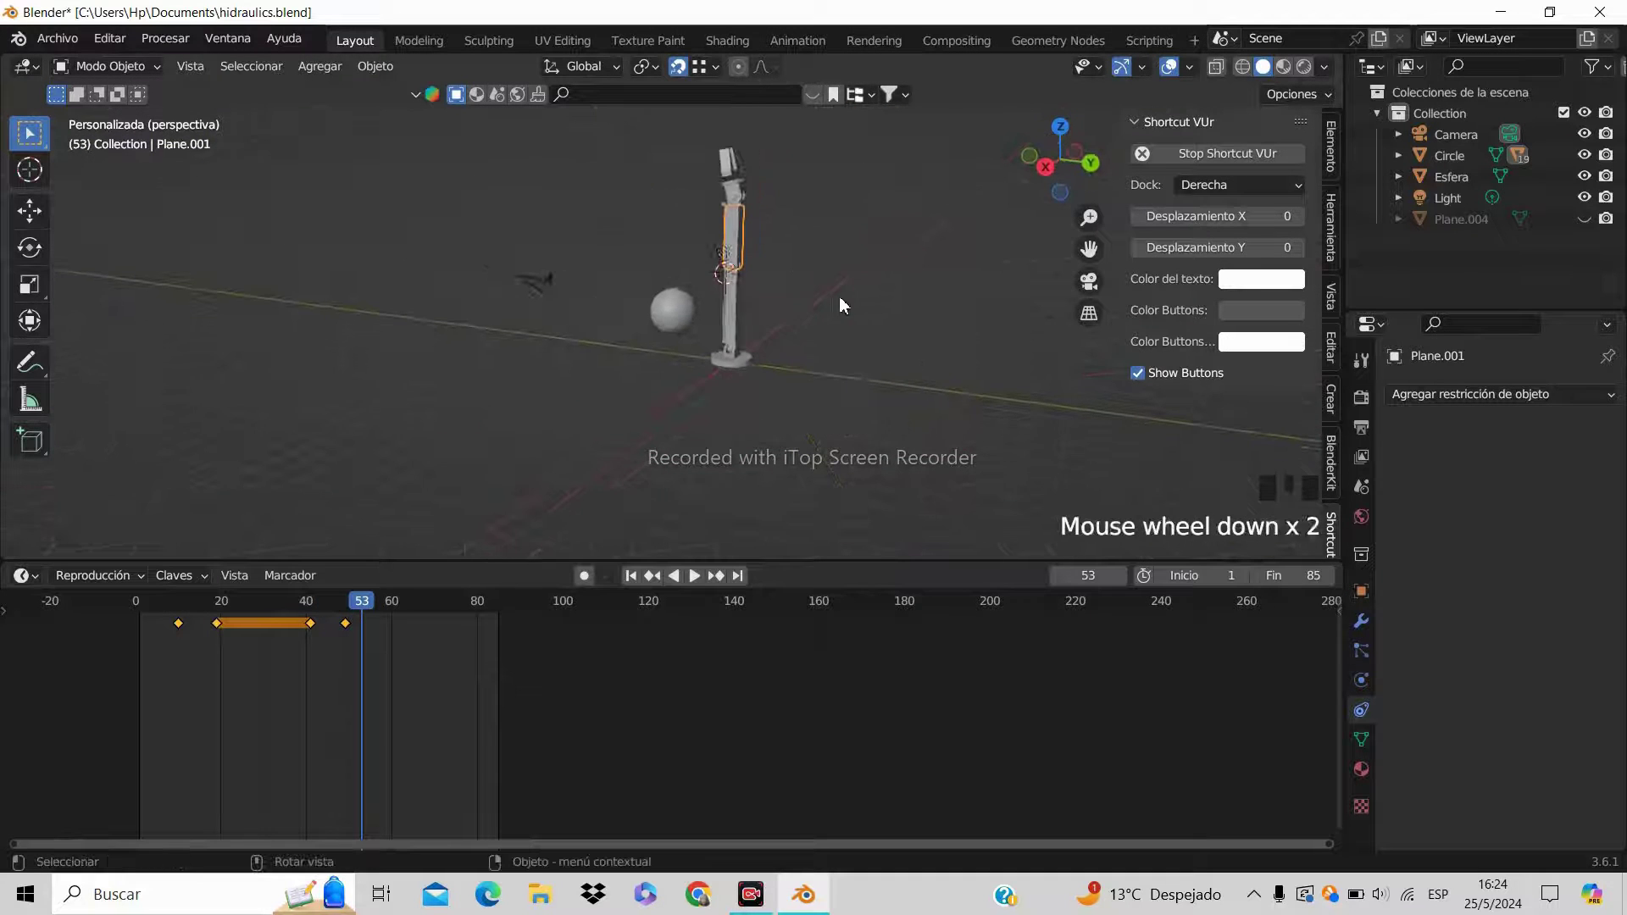
Examine the keyframes of the wrist housing and the gripper base while scrubbing the animation up to frame 82
click(729, 193)
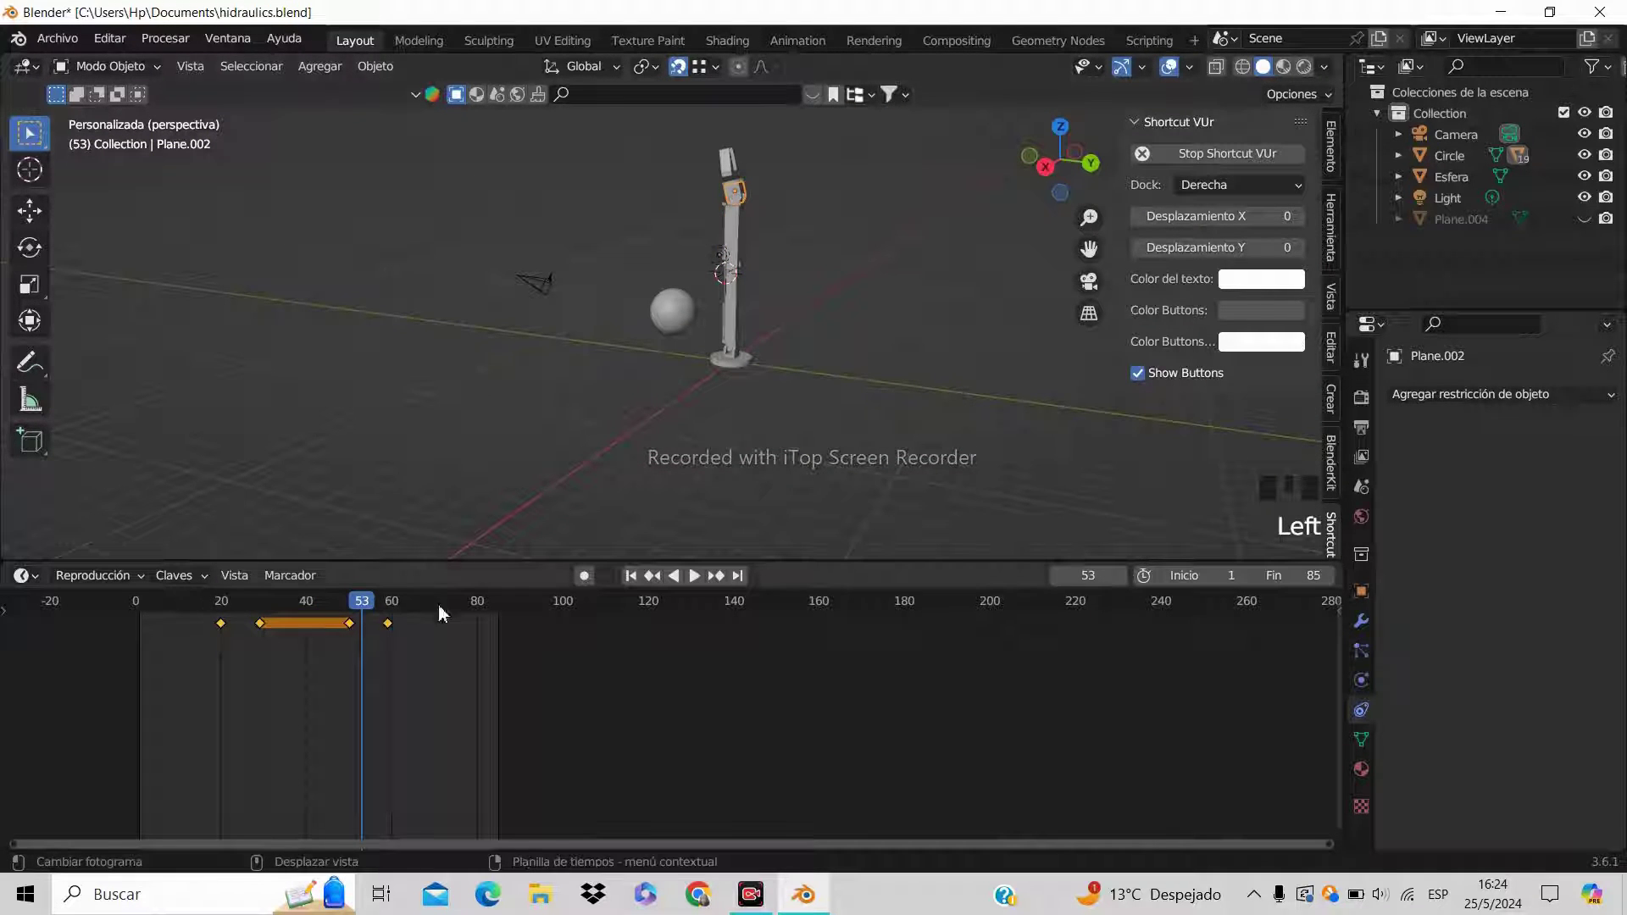
drag(366, 606, 321, 610)
key(space)
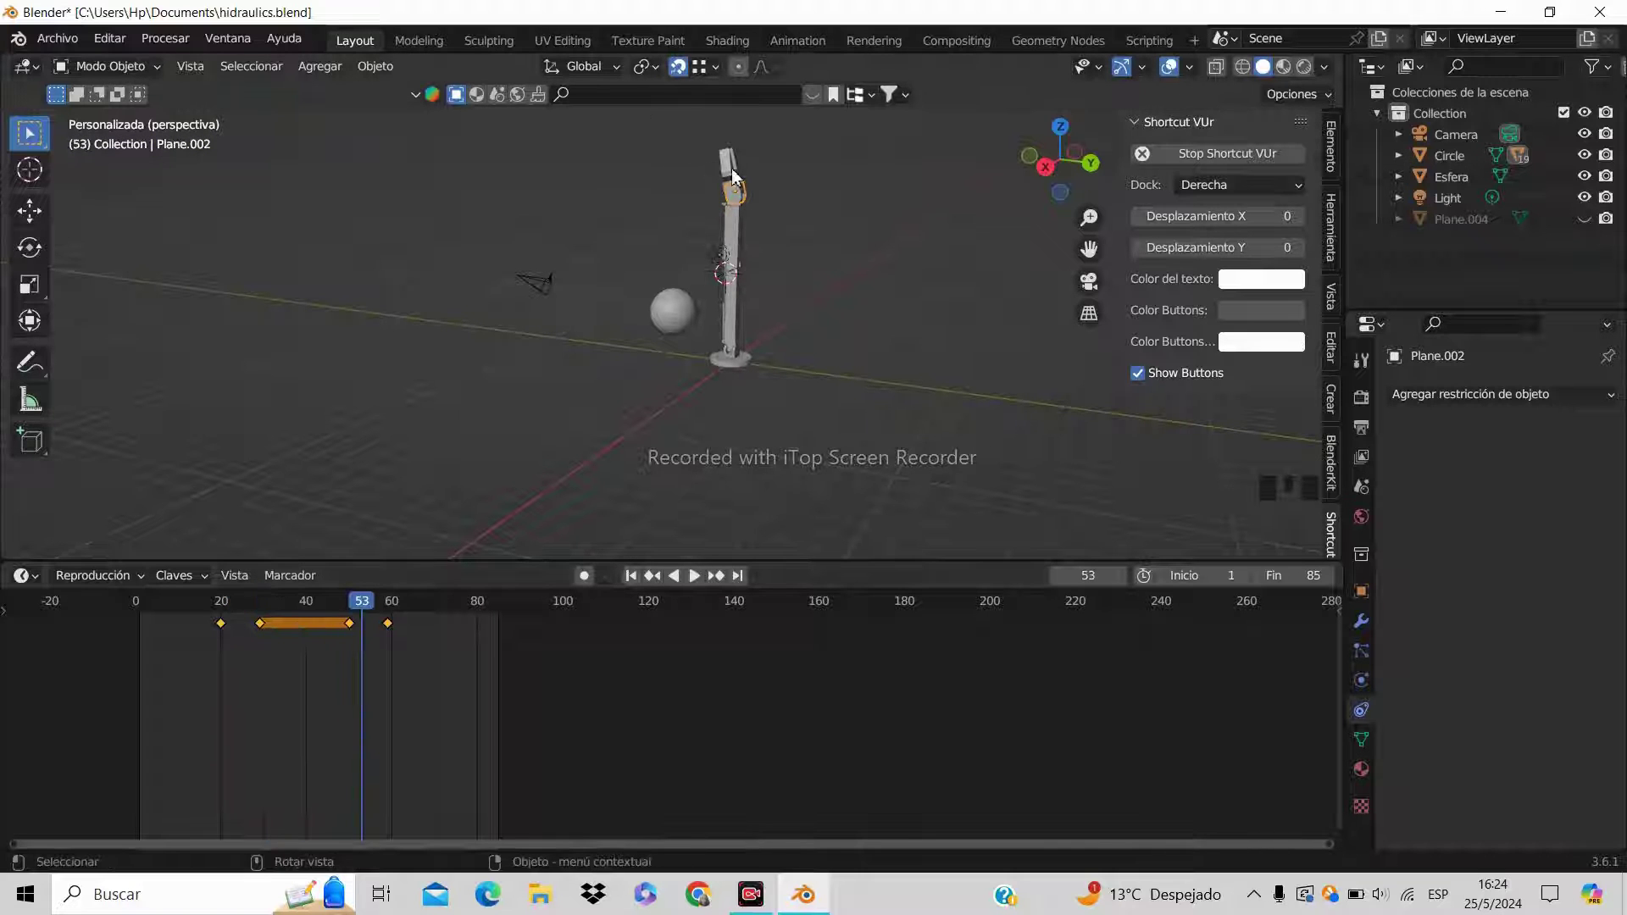
click(733, 178)
middle_drag(853, 213, 710, 330)
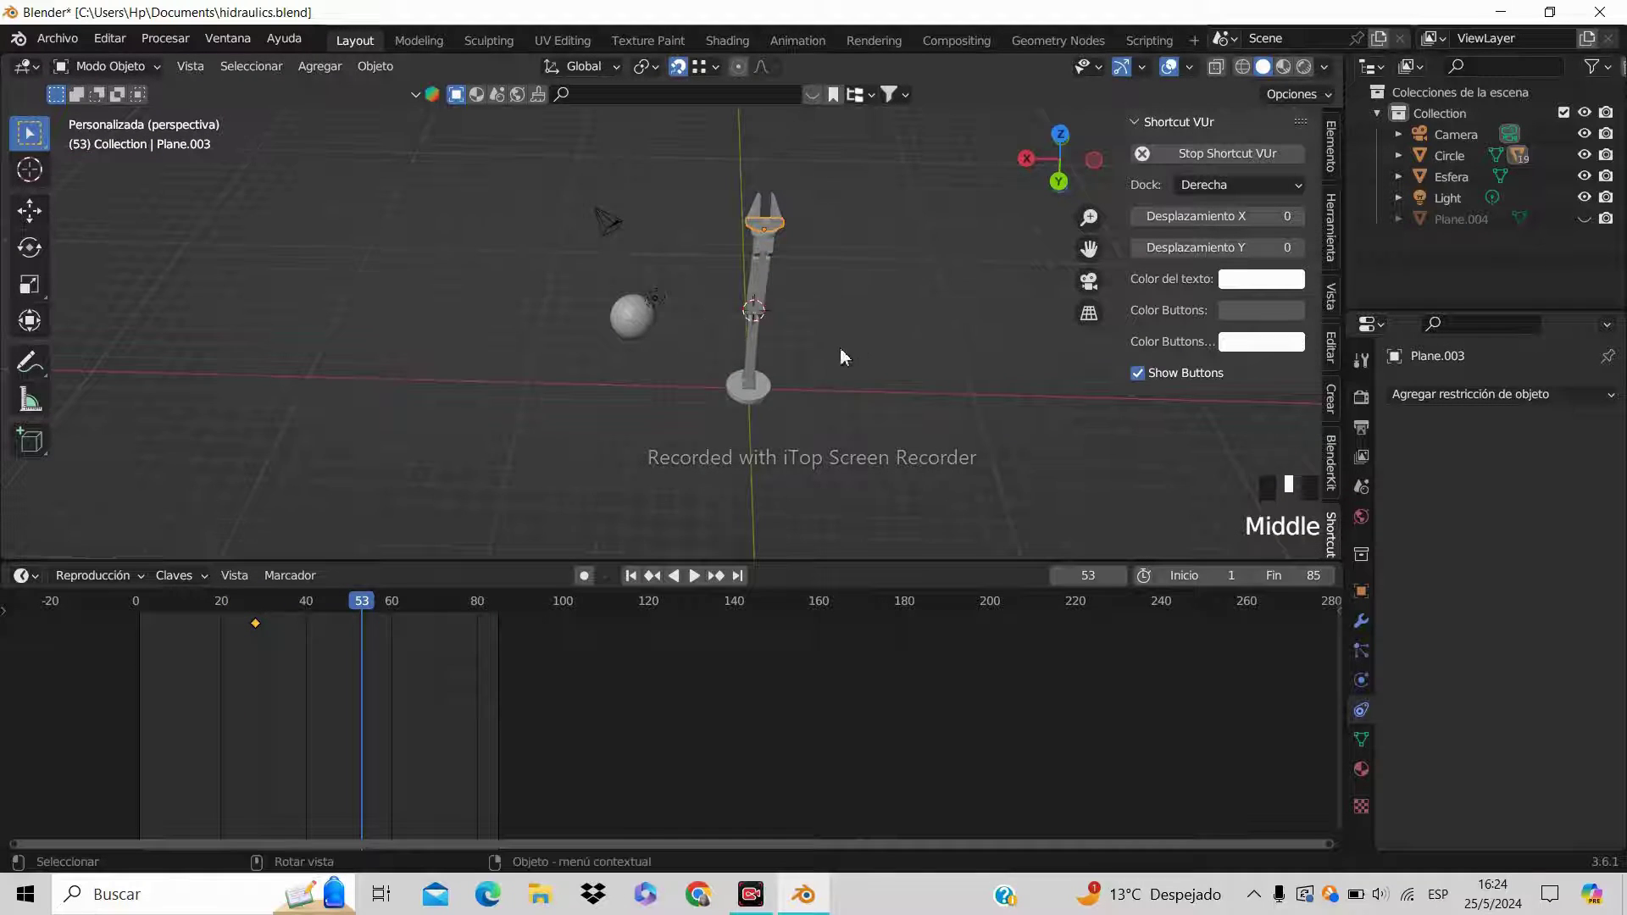
shift+middle_drag(840, 348, 751, 348)
scroll(757, 451, up, 4)
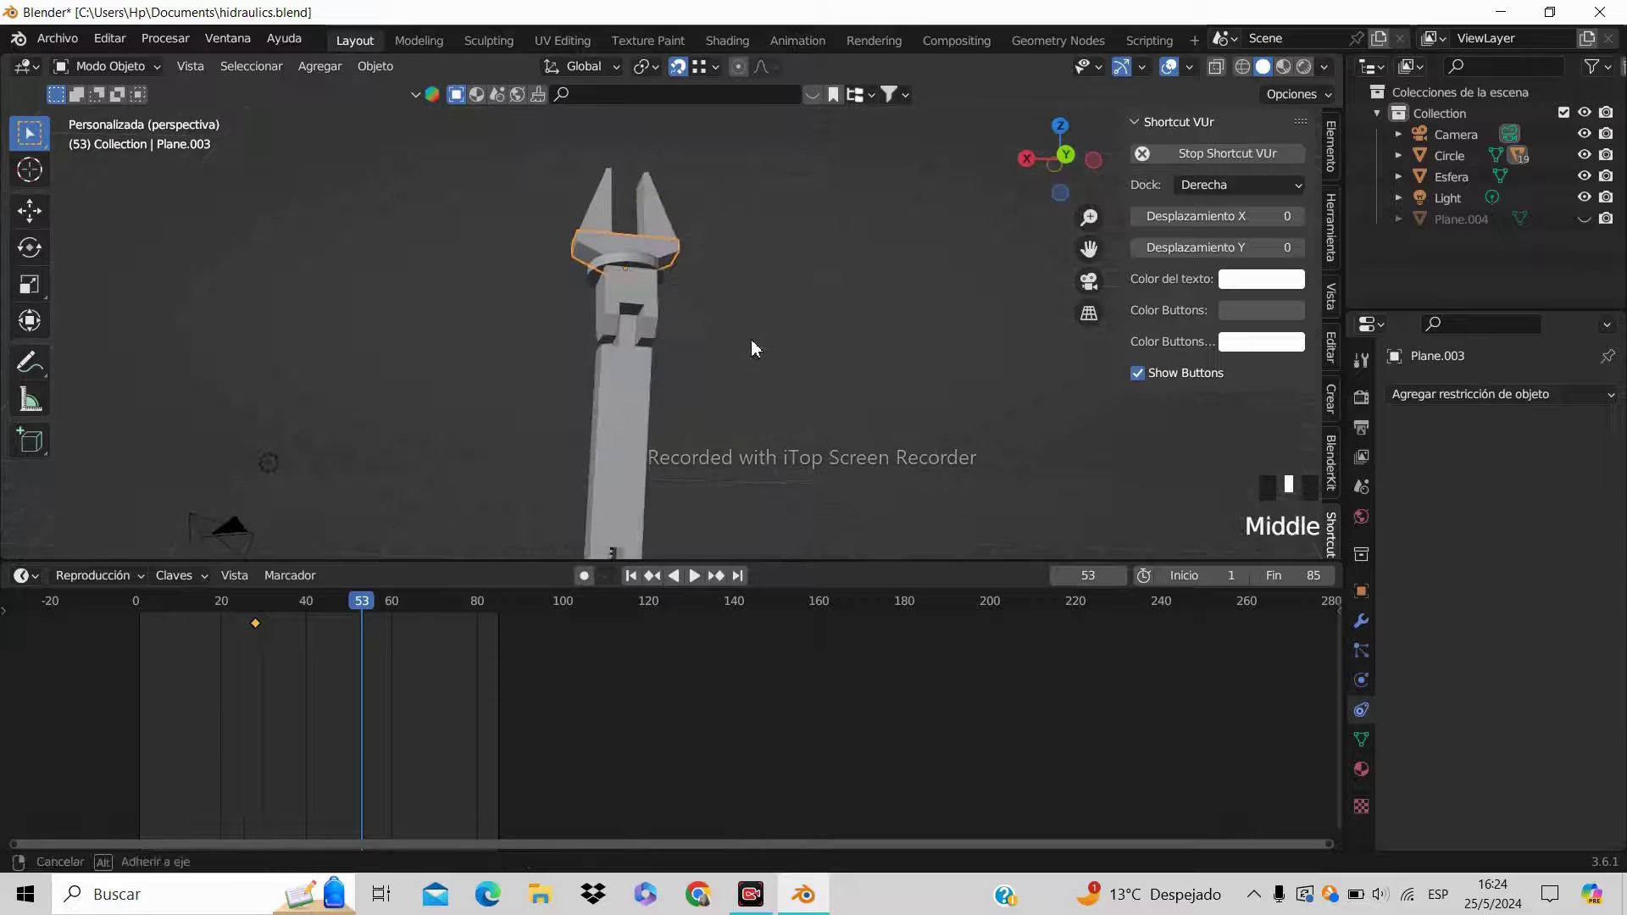
drag(357, 622, 485, 644)
Examine the gripper claws' keyframes and the arm's pose at frame 82
click(596, 210)
click(341, 614)
scroll(729, 351, down, 7)
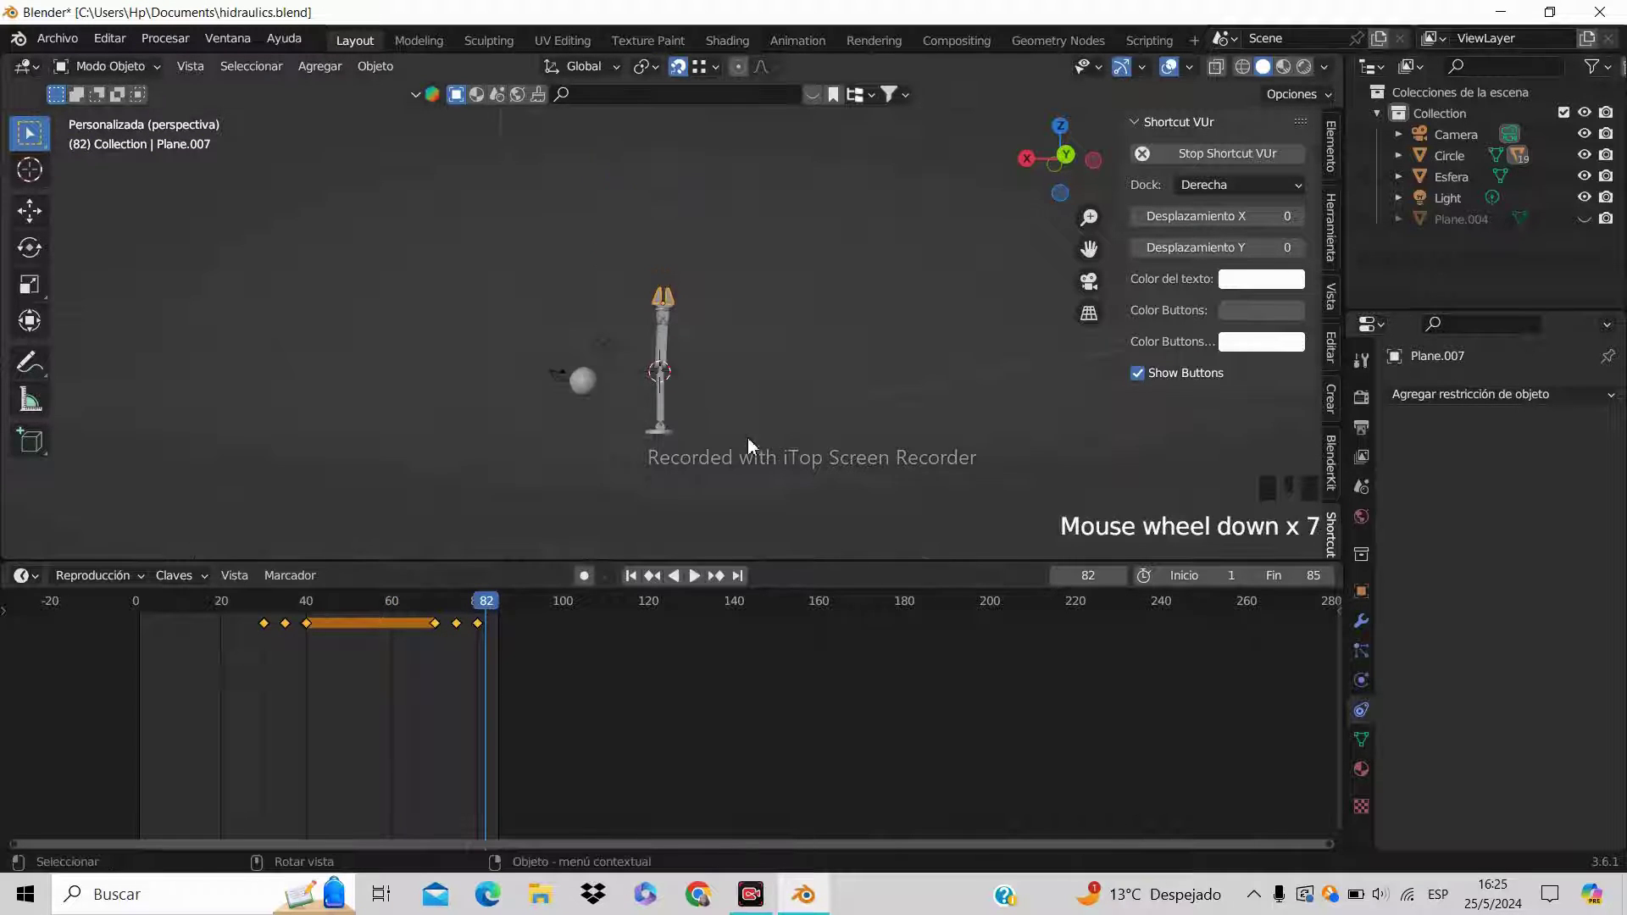
middle_drag(749, 445, 750, 497)
scroll(758, 439, up, 5)
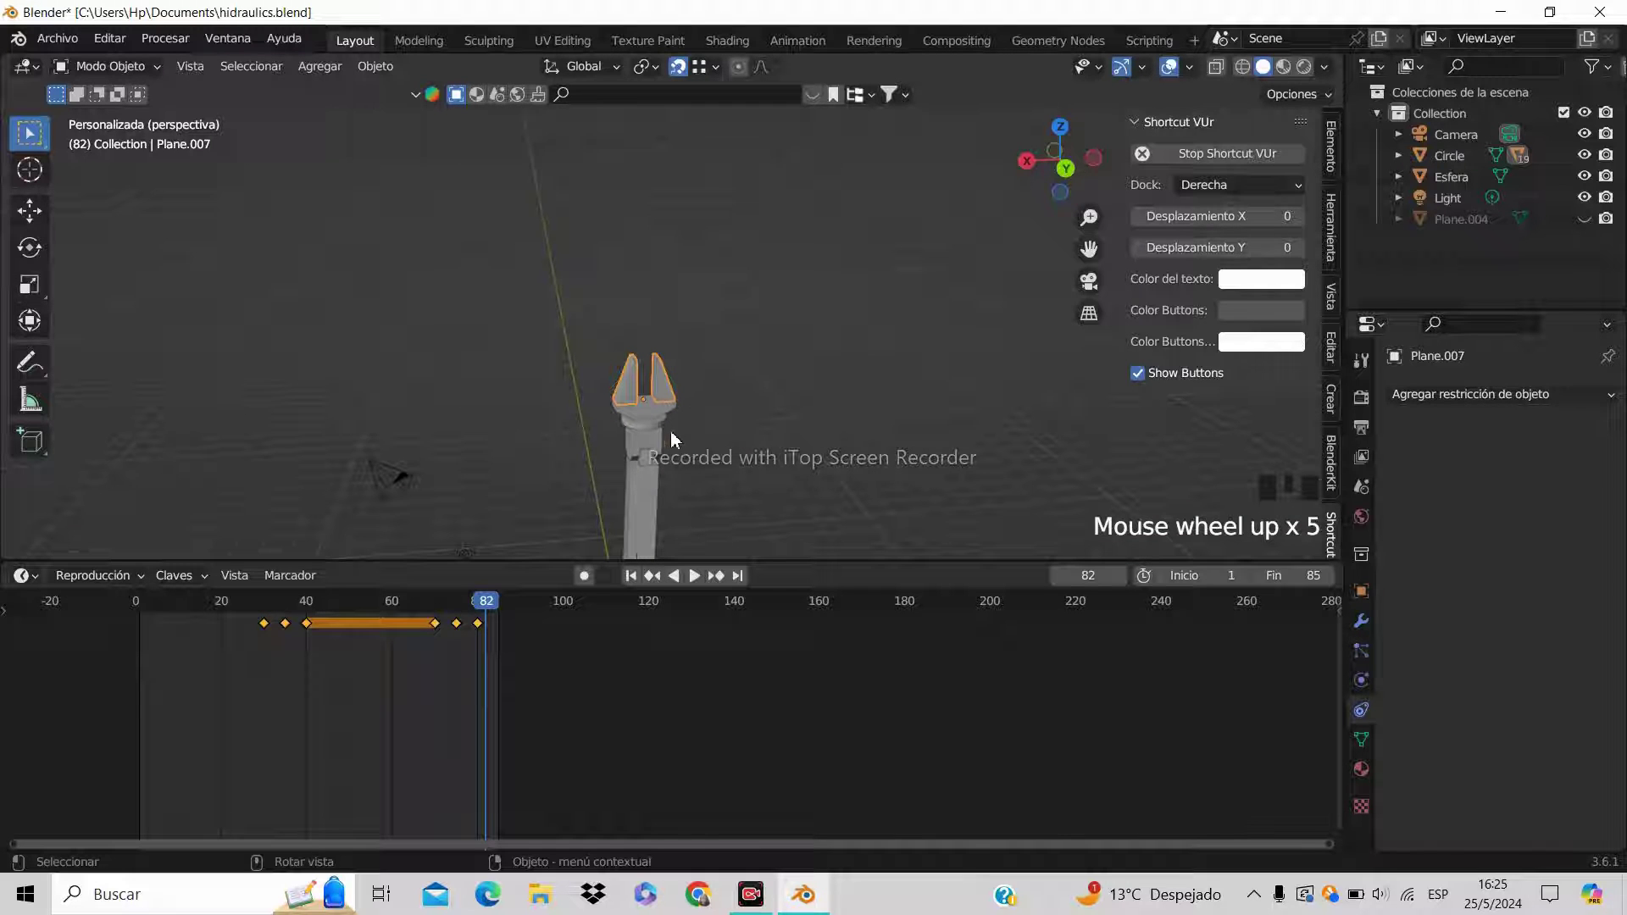
scroll(637, 415, down, 3)
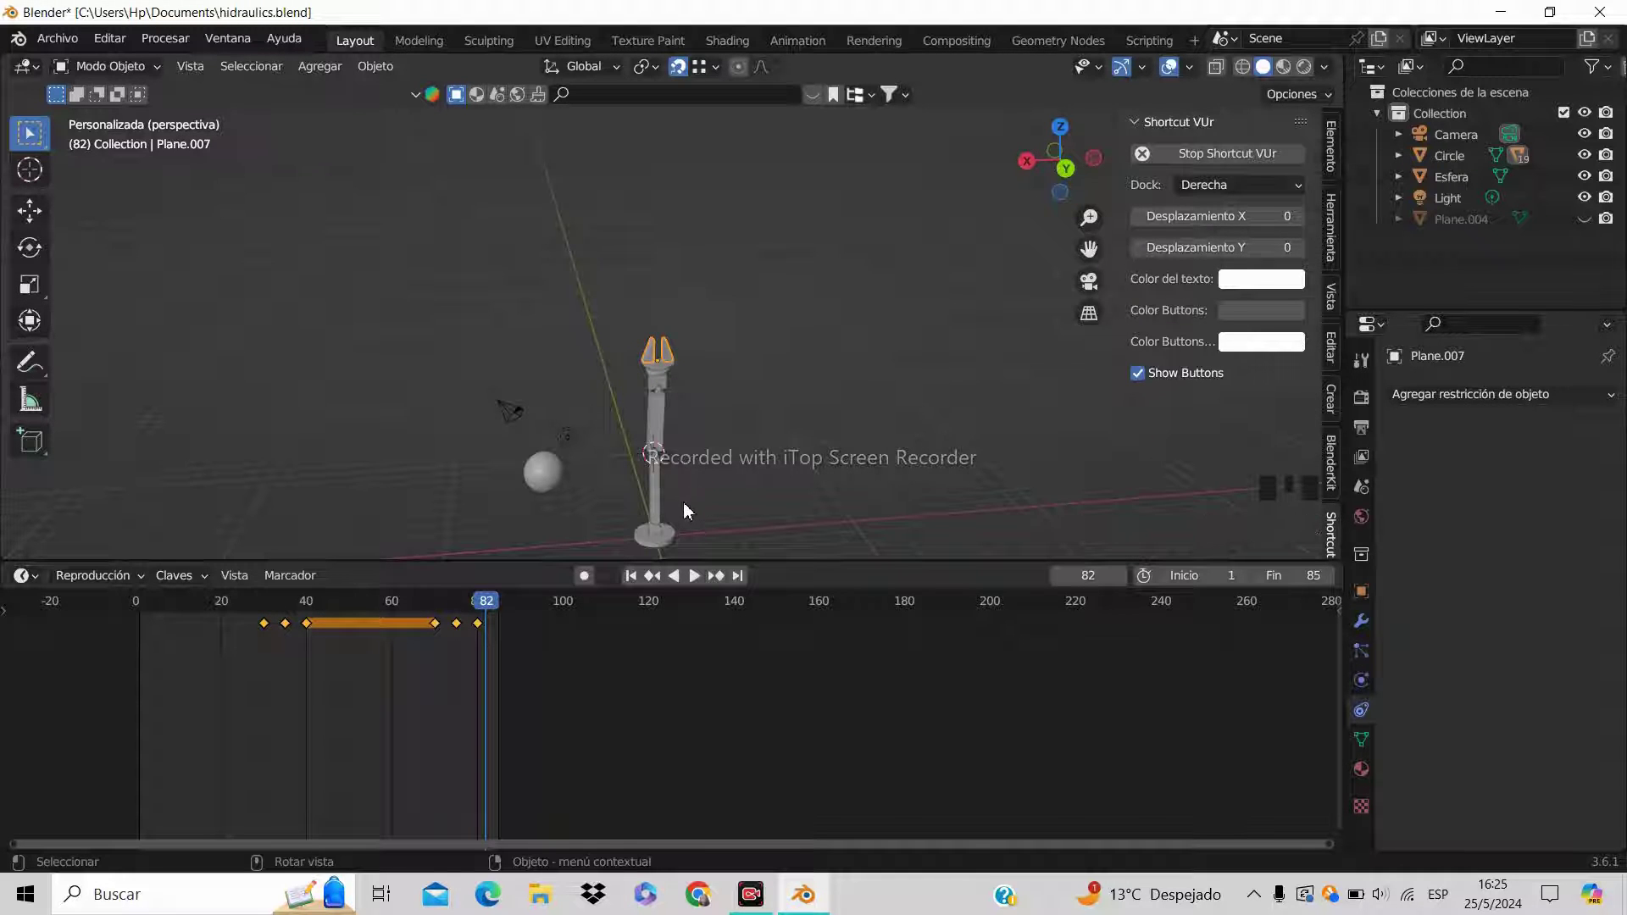
middle_drag(723, 472, 729, 454)
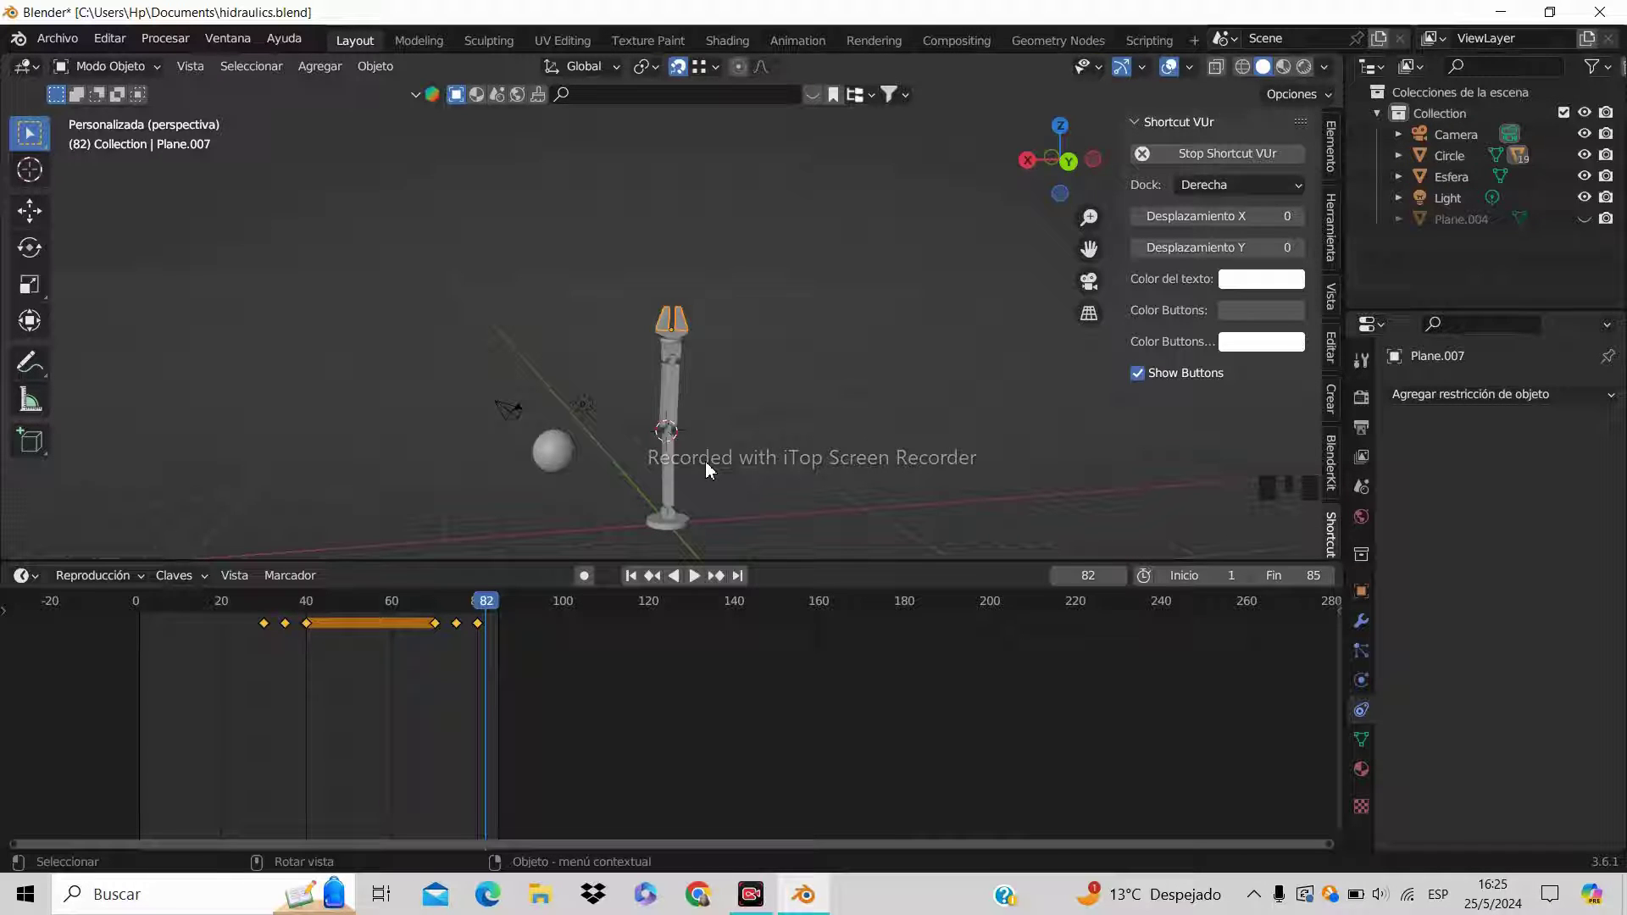
Insert a location keyframe for the sphere at frame 0
click(546, 461)
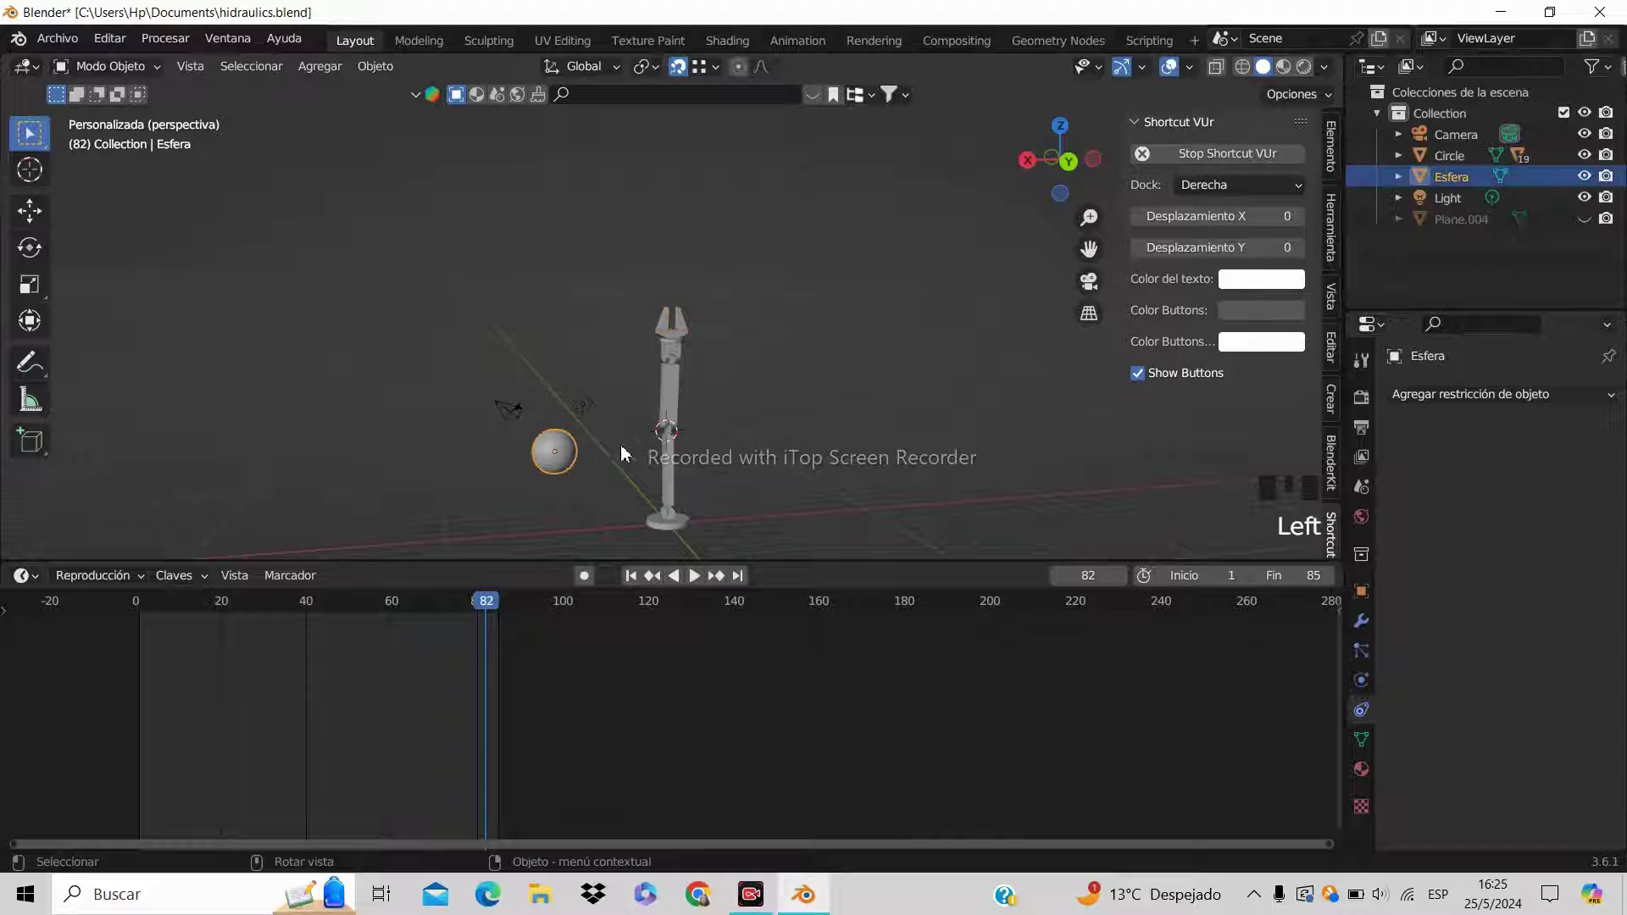
shift+middle_drag(669, 477, 773, 359)
scroll(775, 312, up, 2)
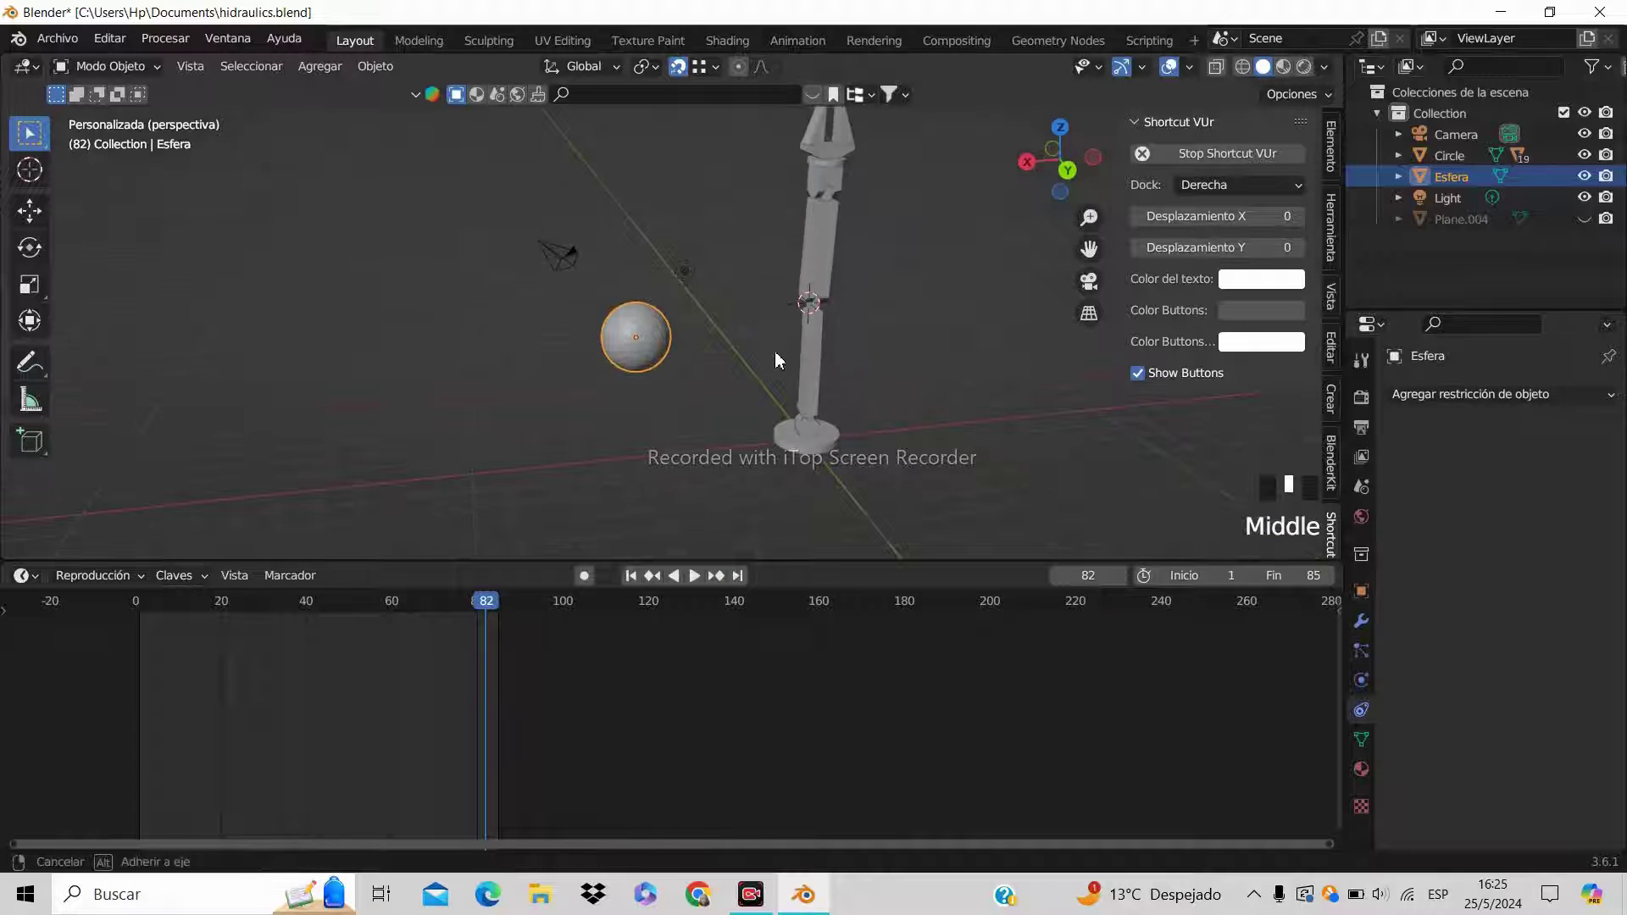
drag(403, 607, 135, 613)
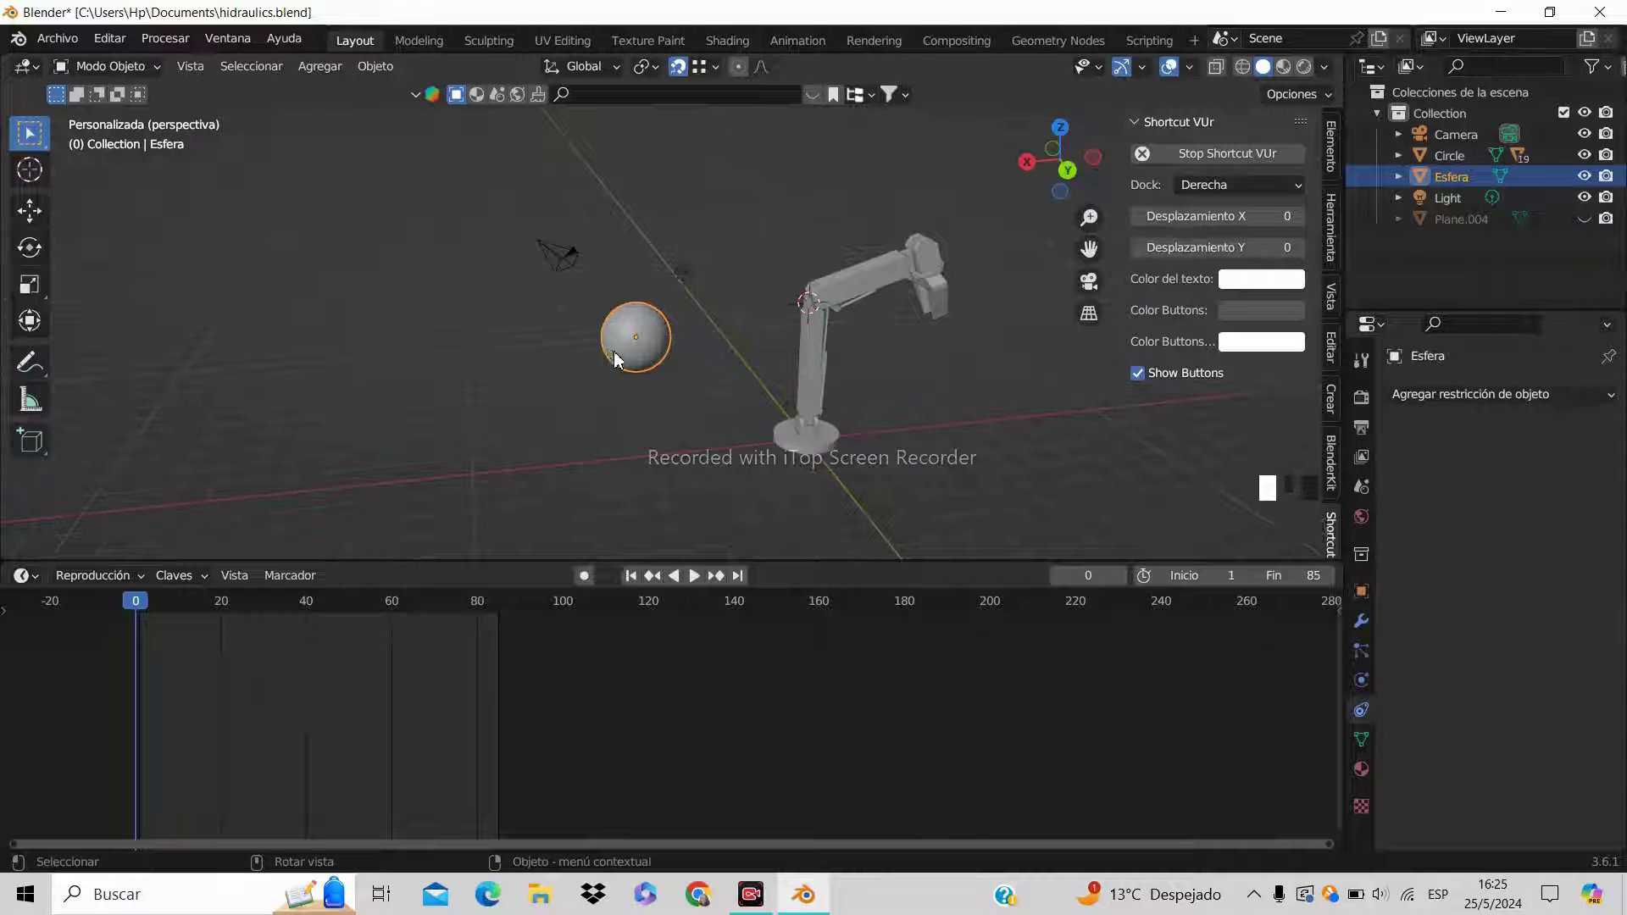
key(i)
key(i)
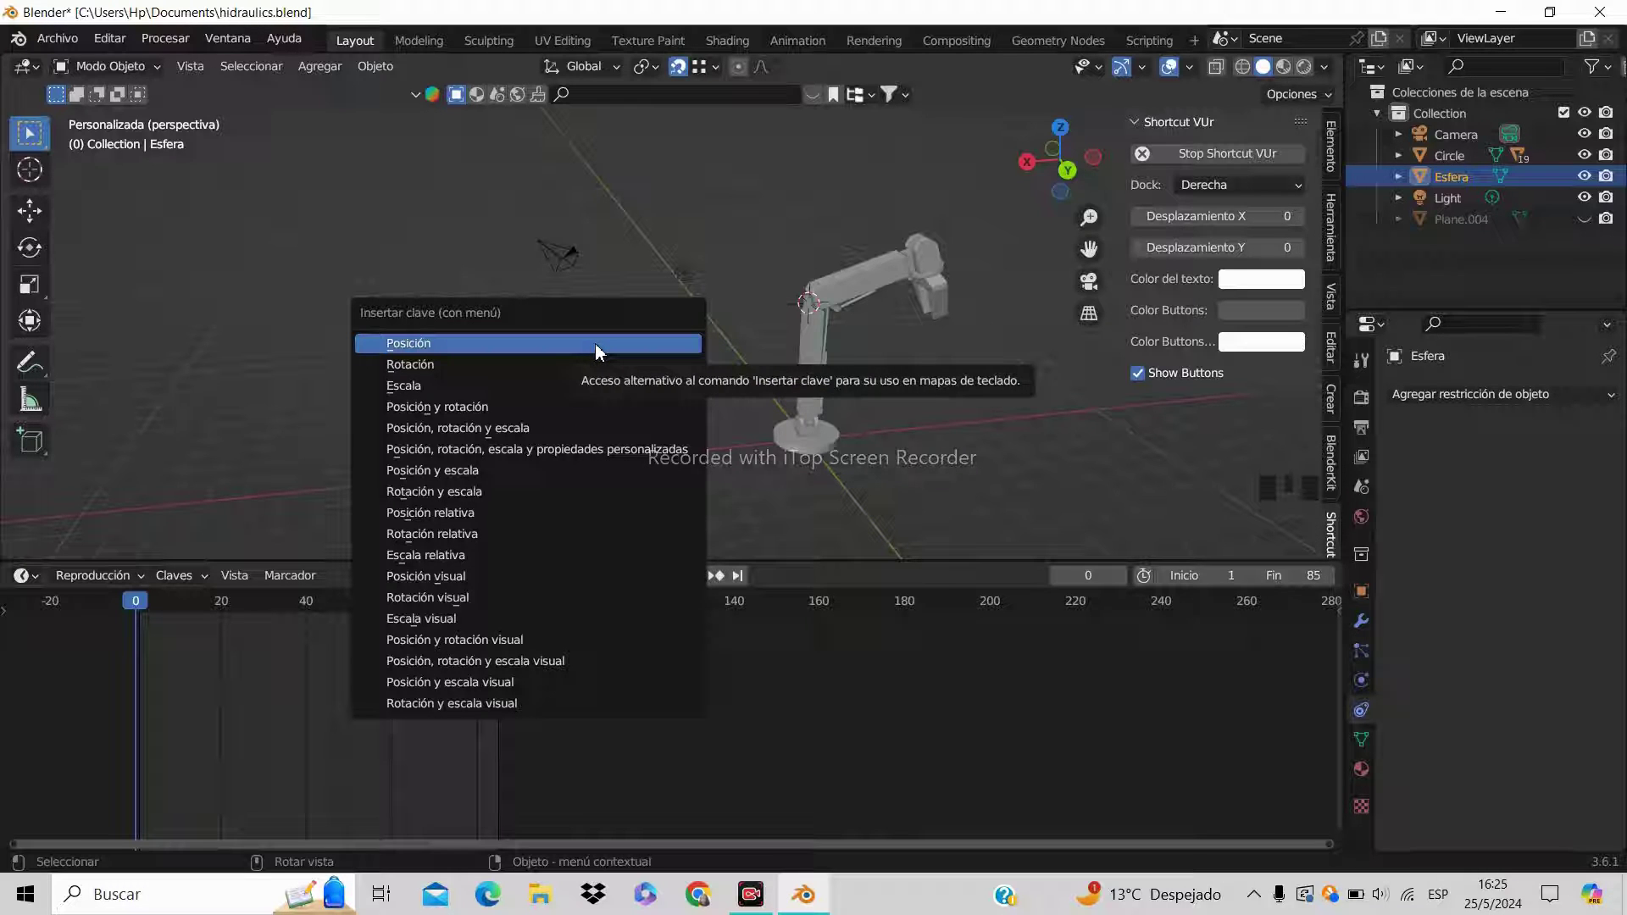
click(594, 343)
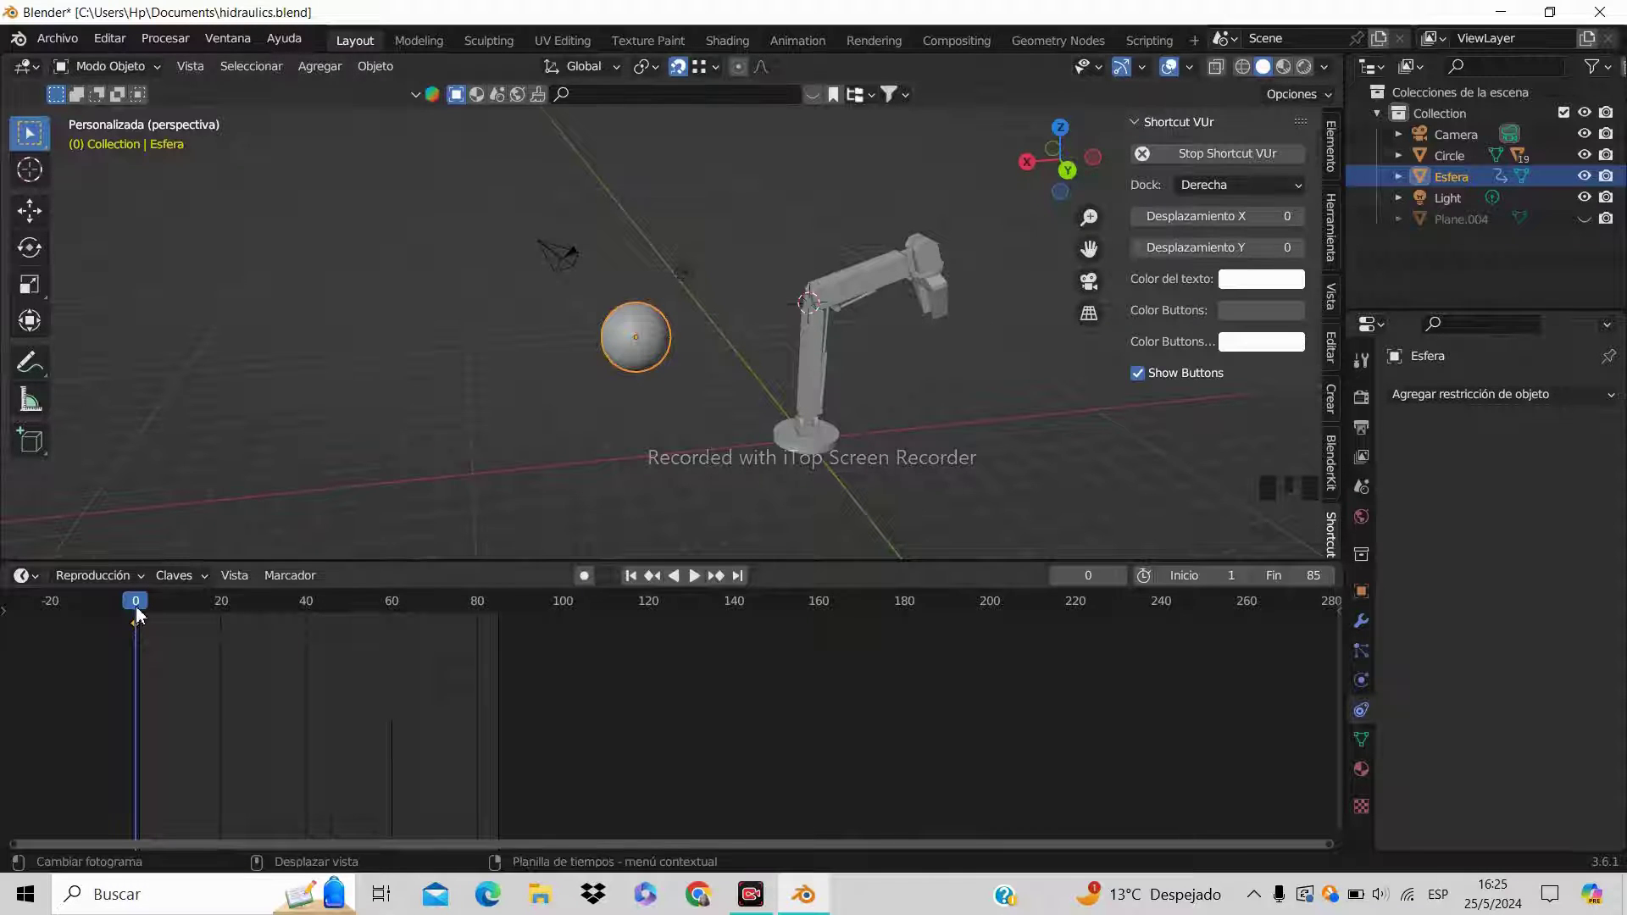
middle_drag(784, 433, 784, 424)
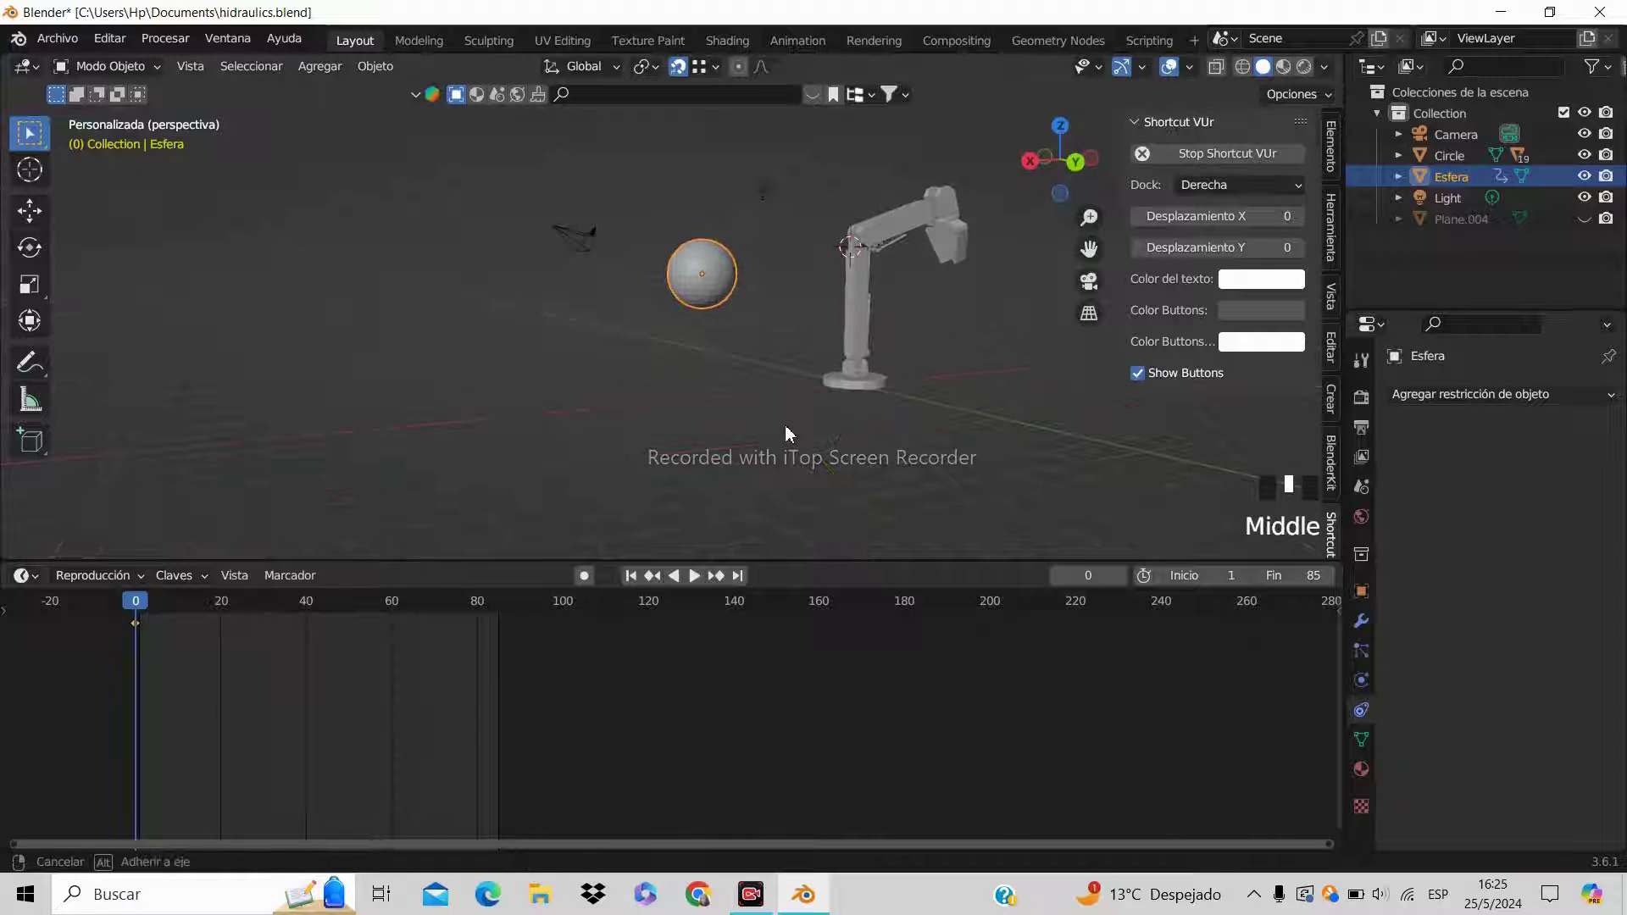
middle_drag(718, 318, 717, 312)
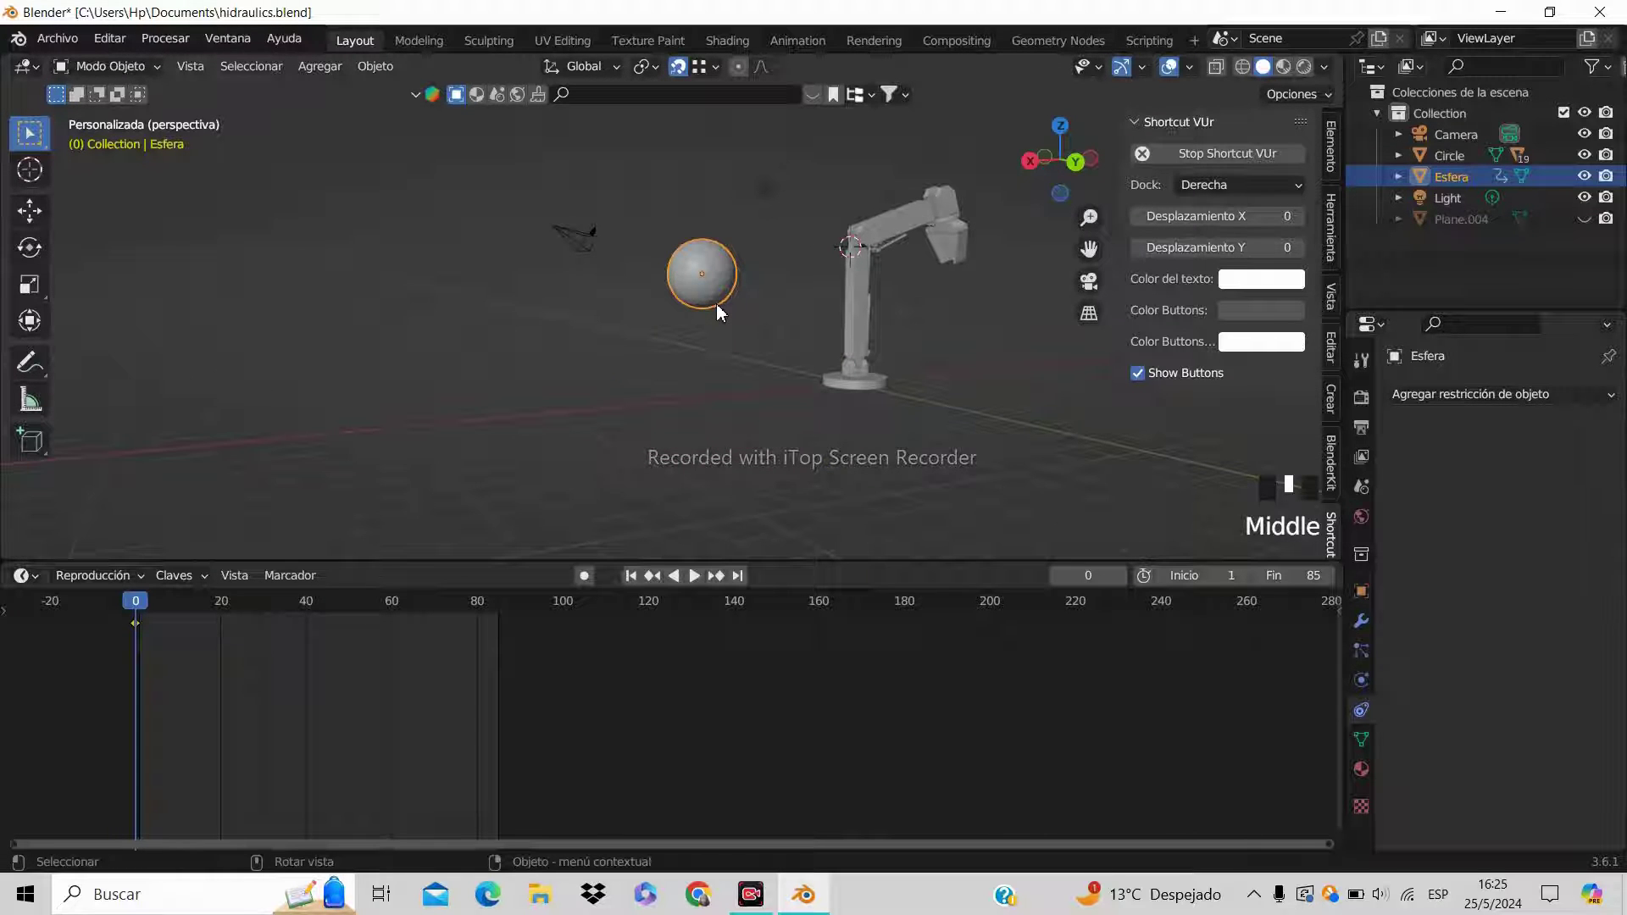
key(g)
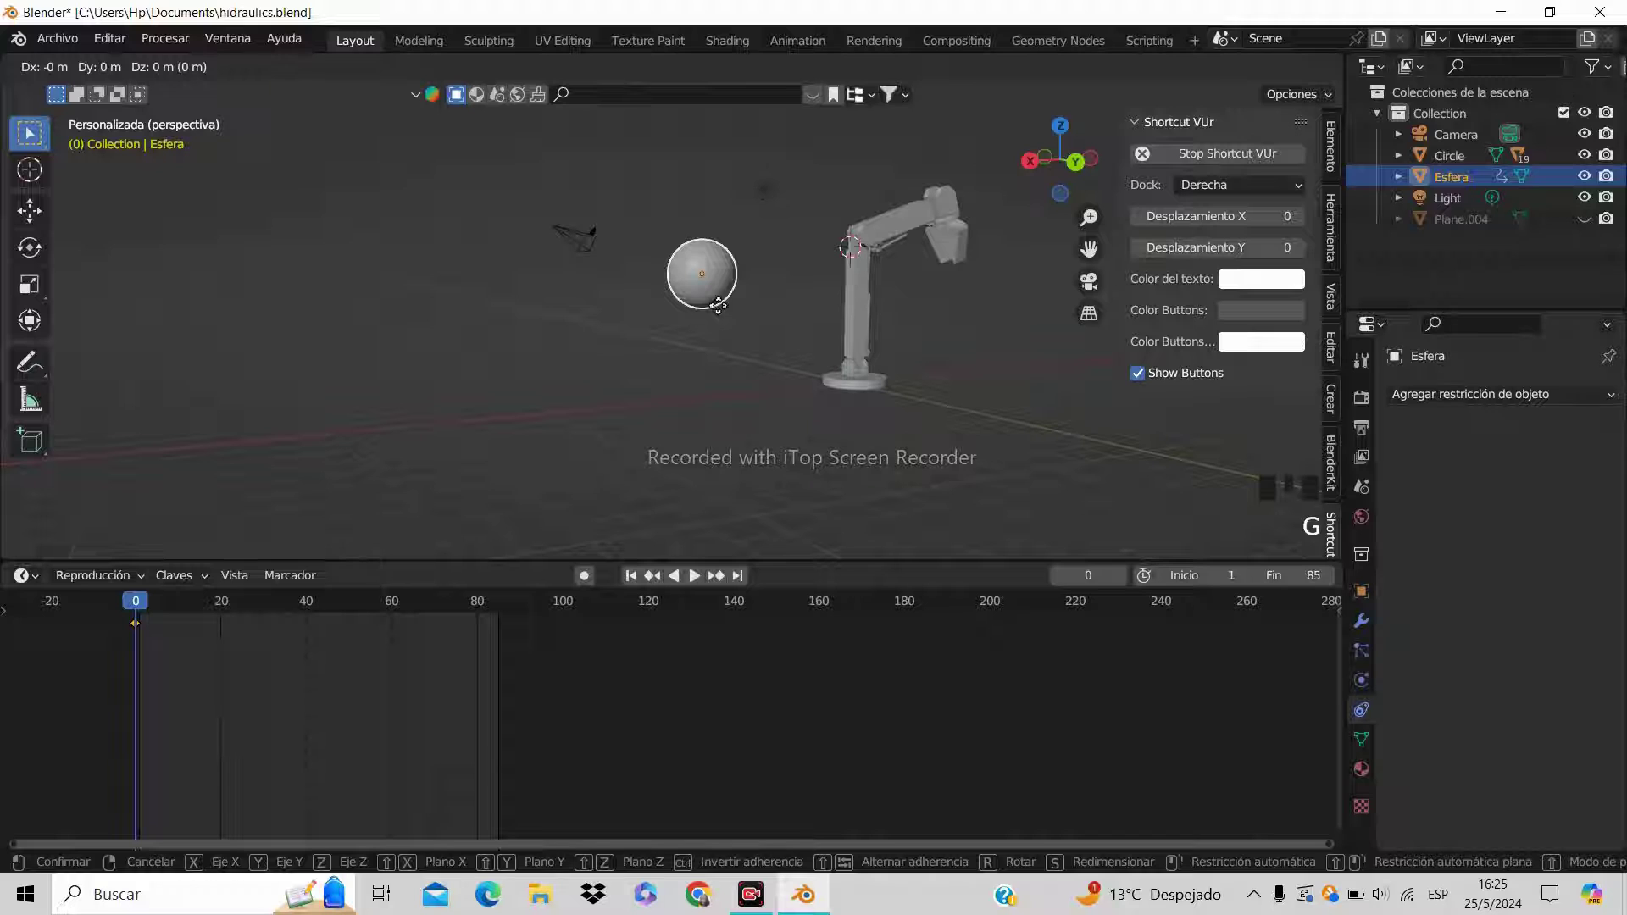
key(z)
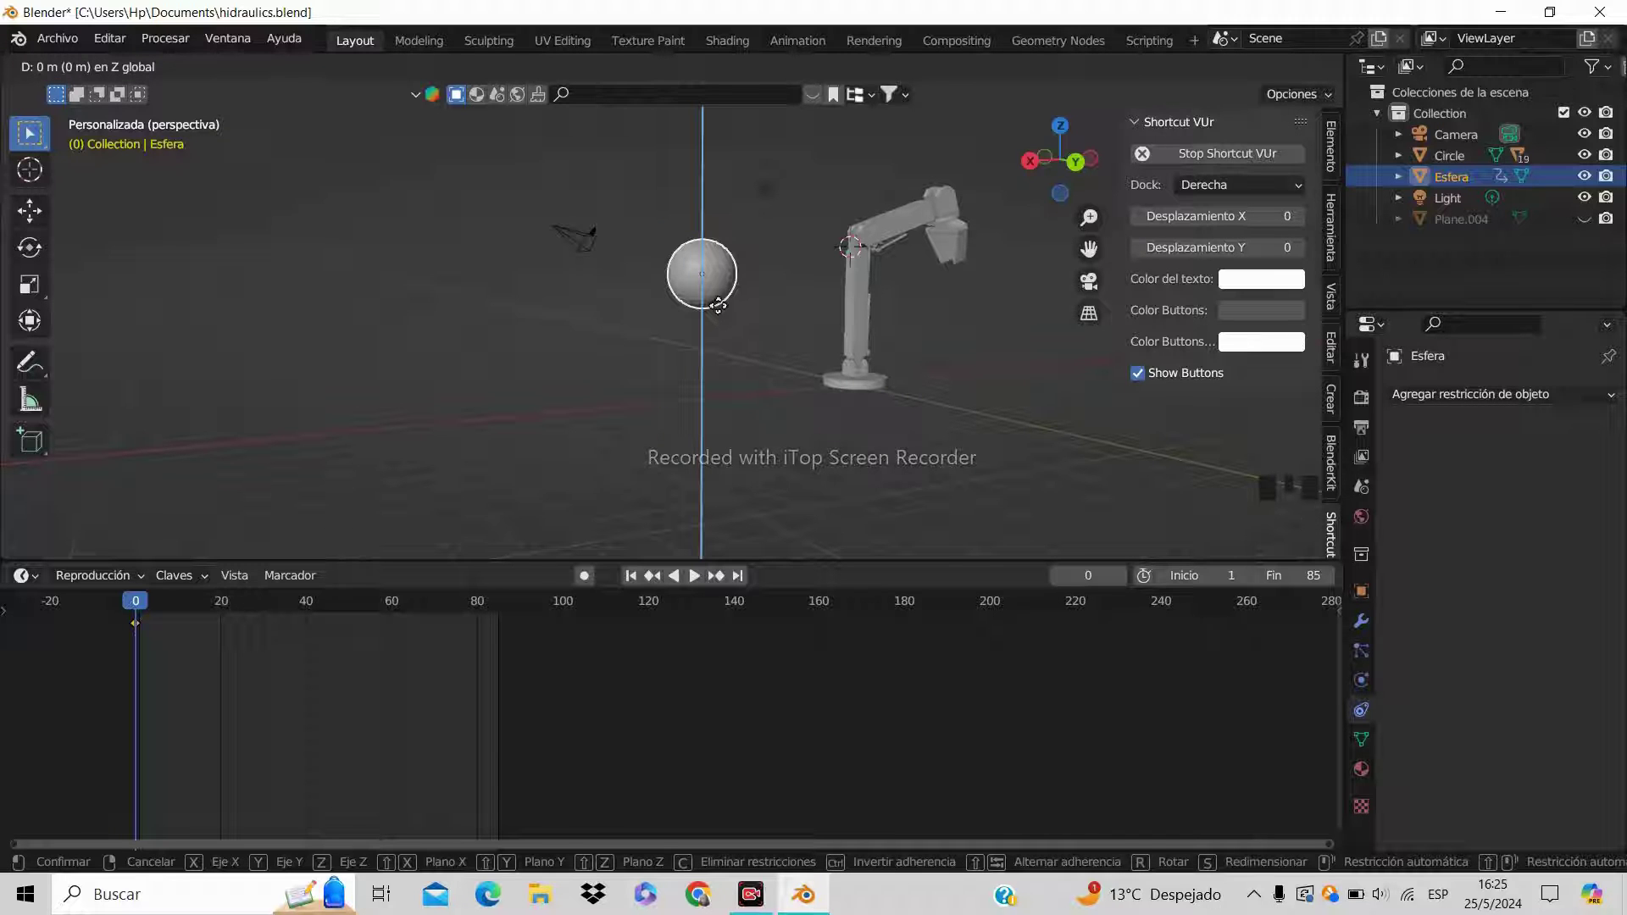
text(-1)
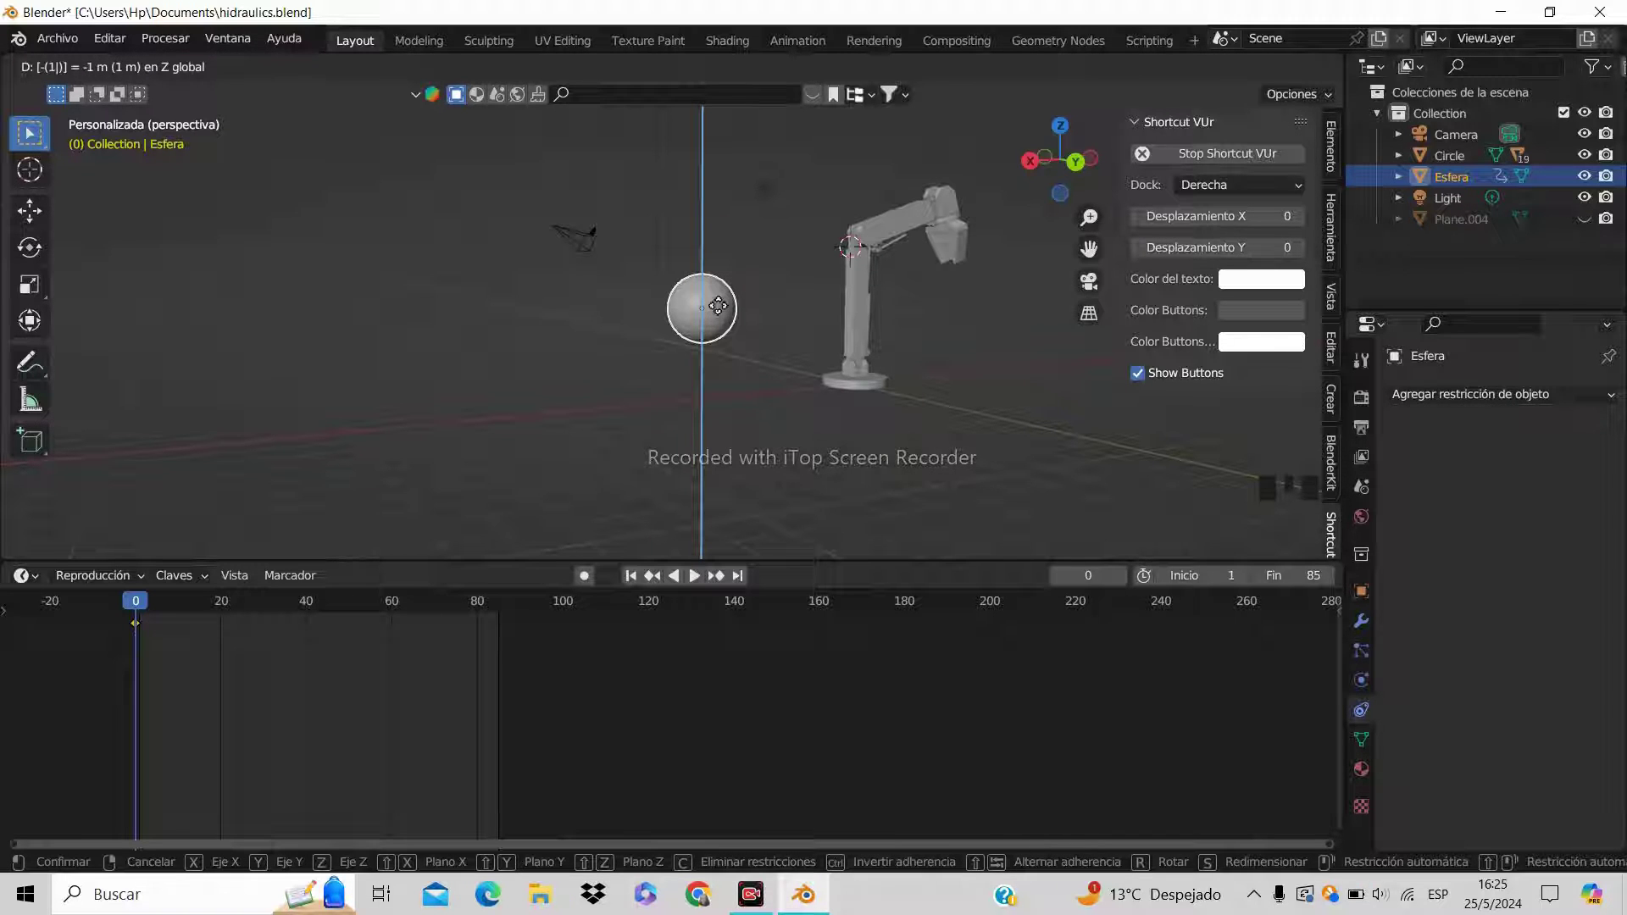
text(0)
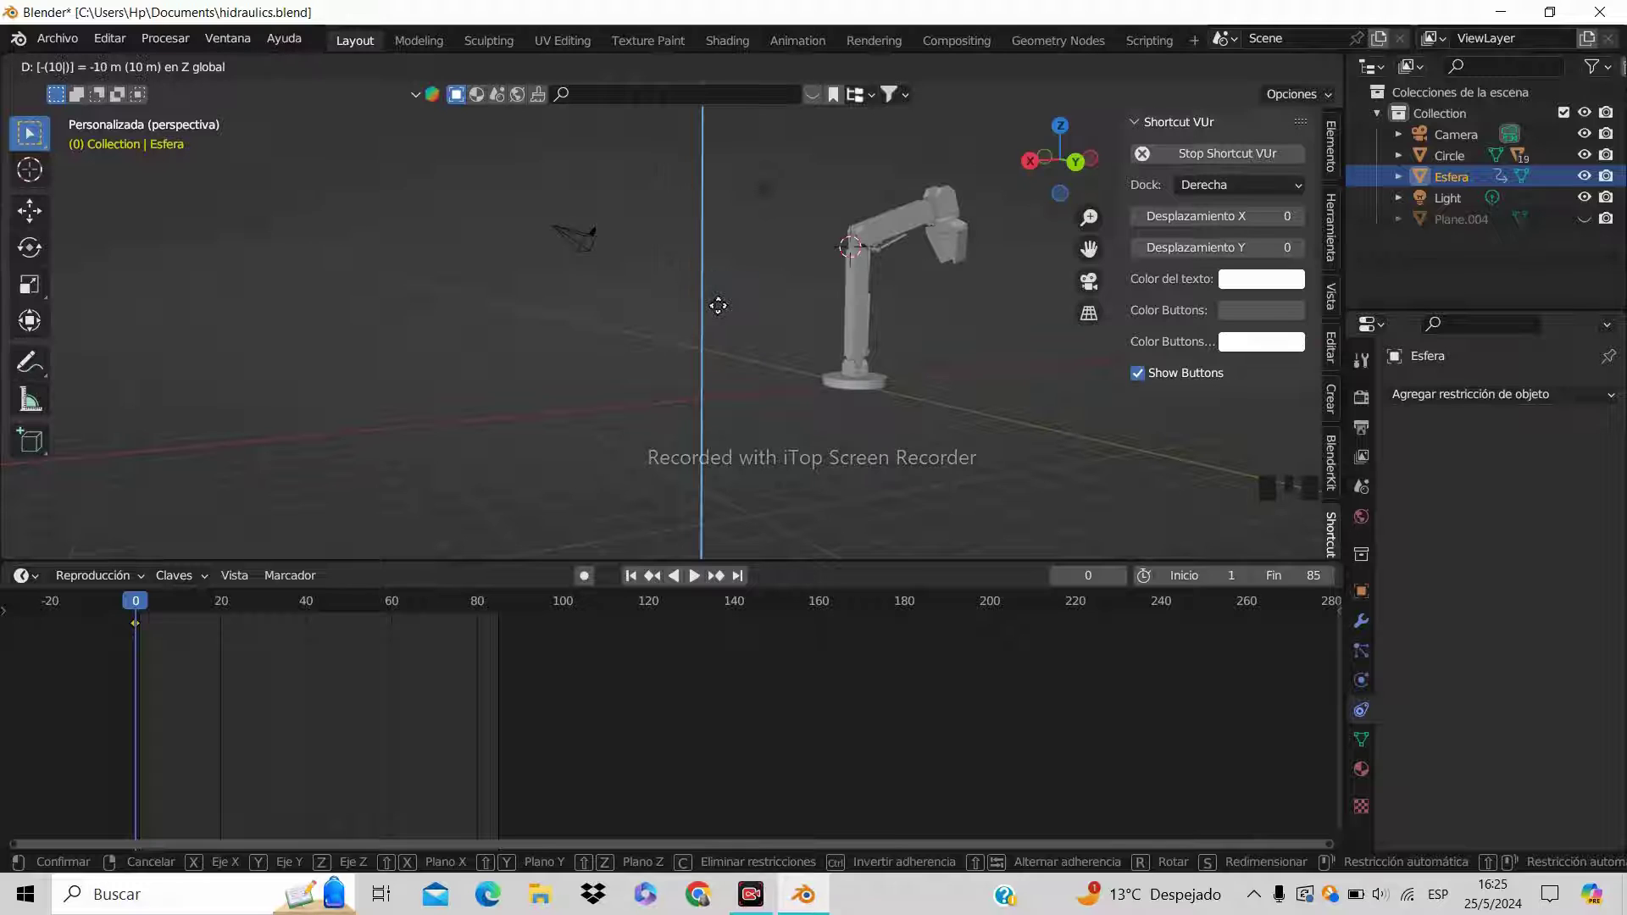
key(Escape)
Try moving the sphere -5 m along the global Z axis at frame 0
key(g)
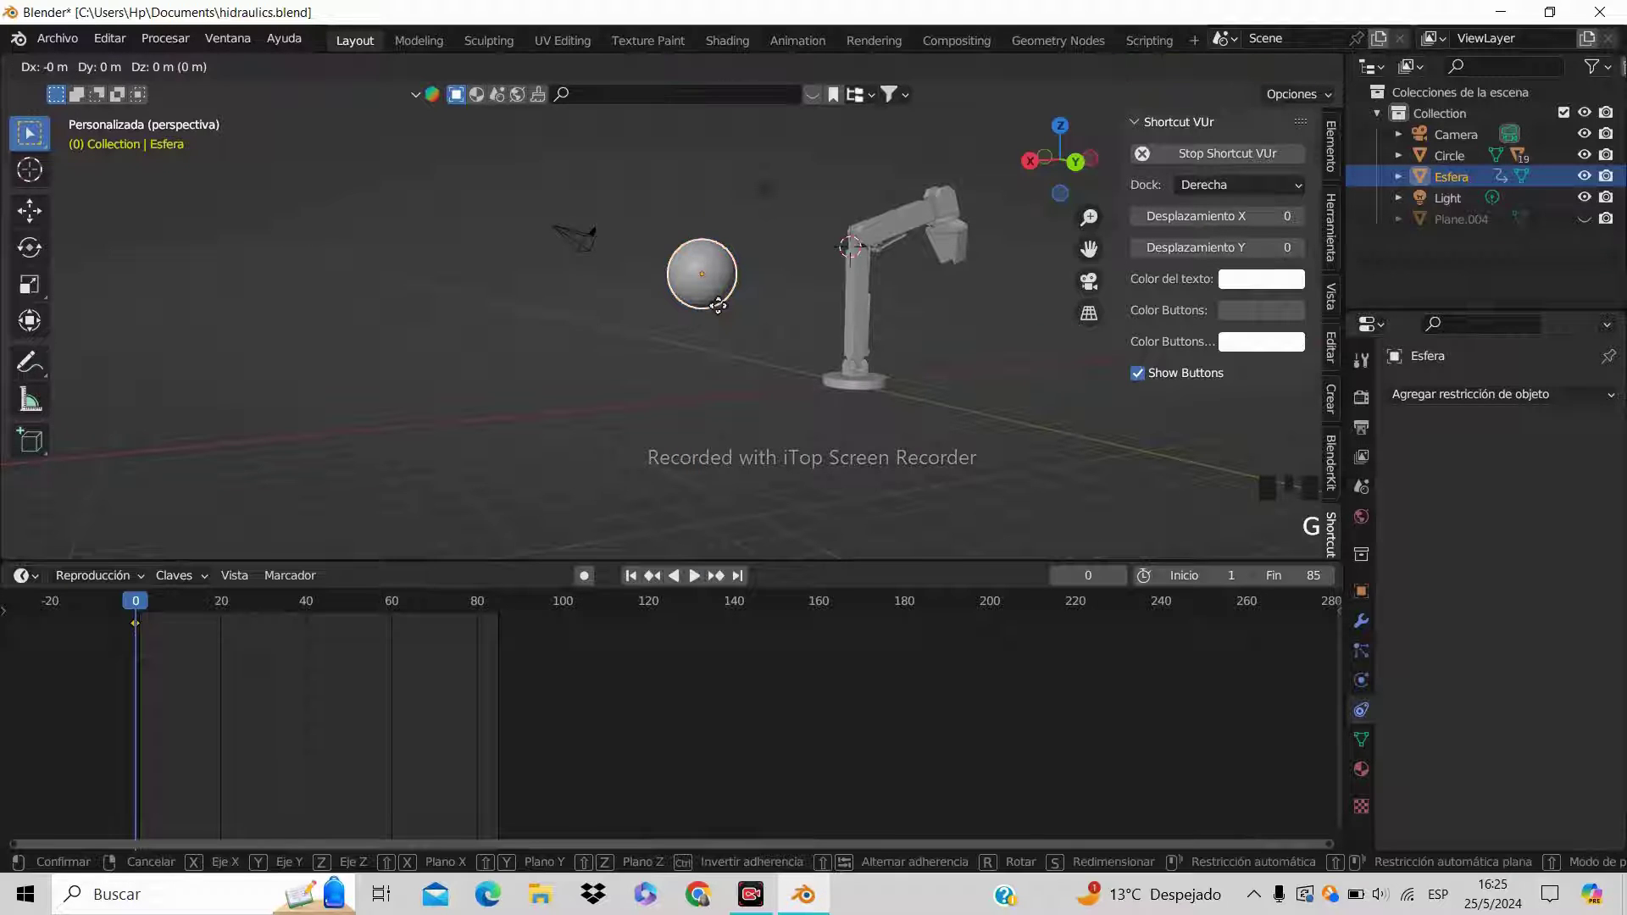
text(z)
text(-5)
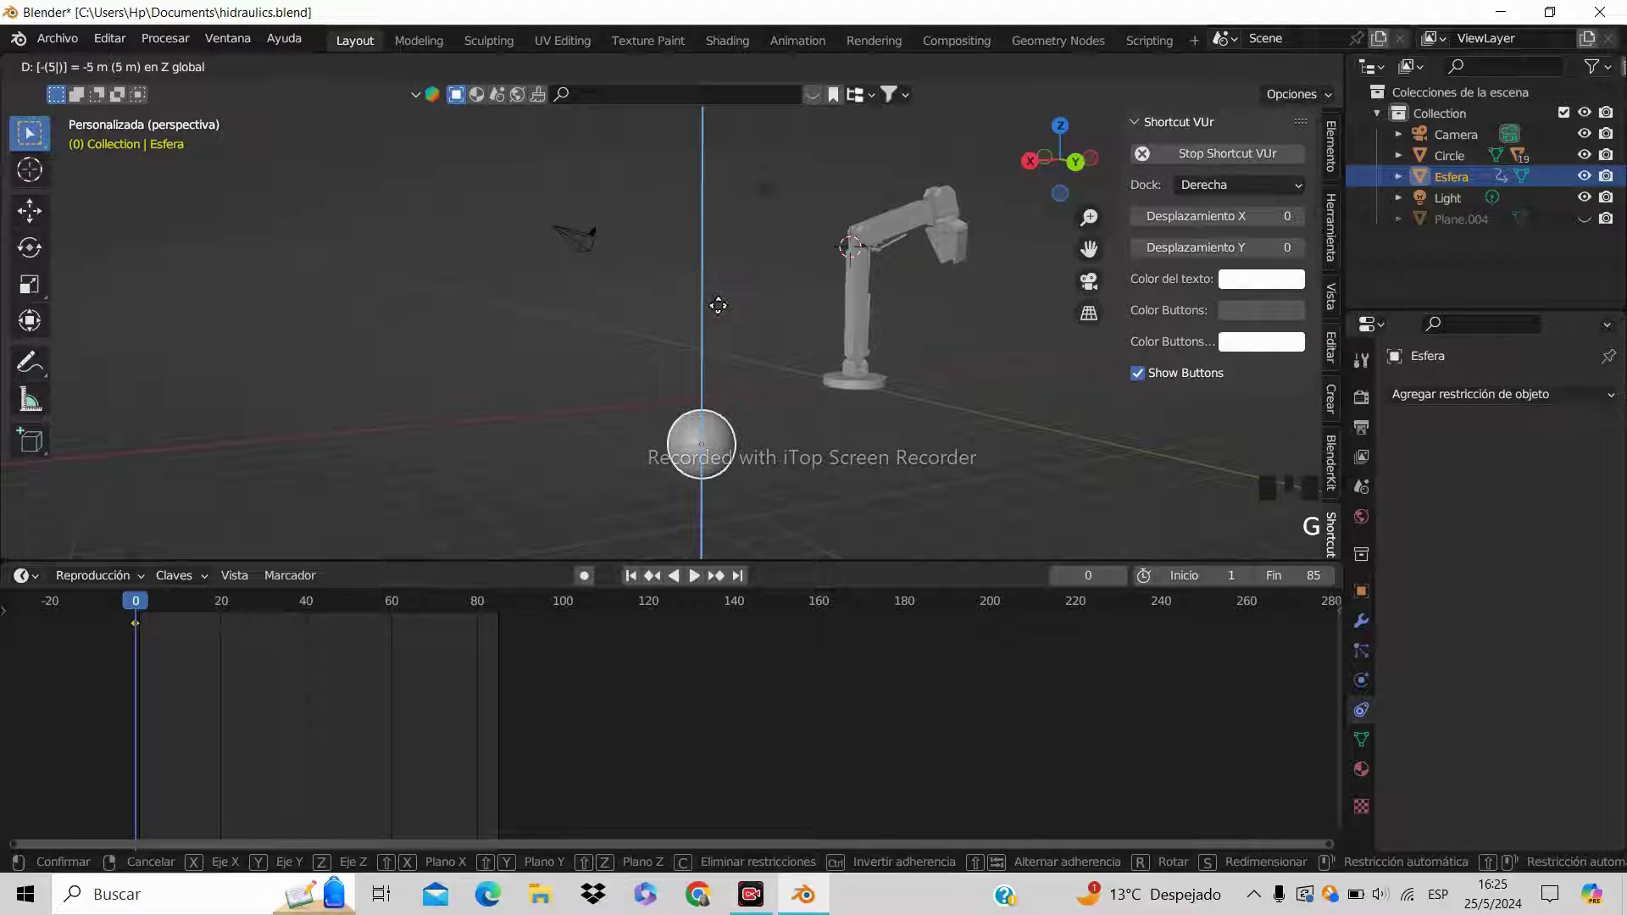
key(Return)
middle_drag(745, 347, 719, 354)
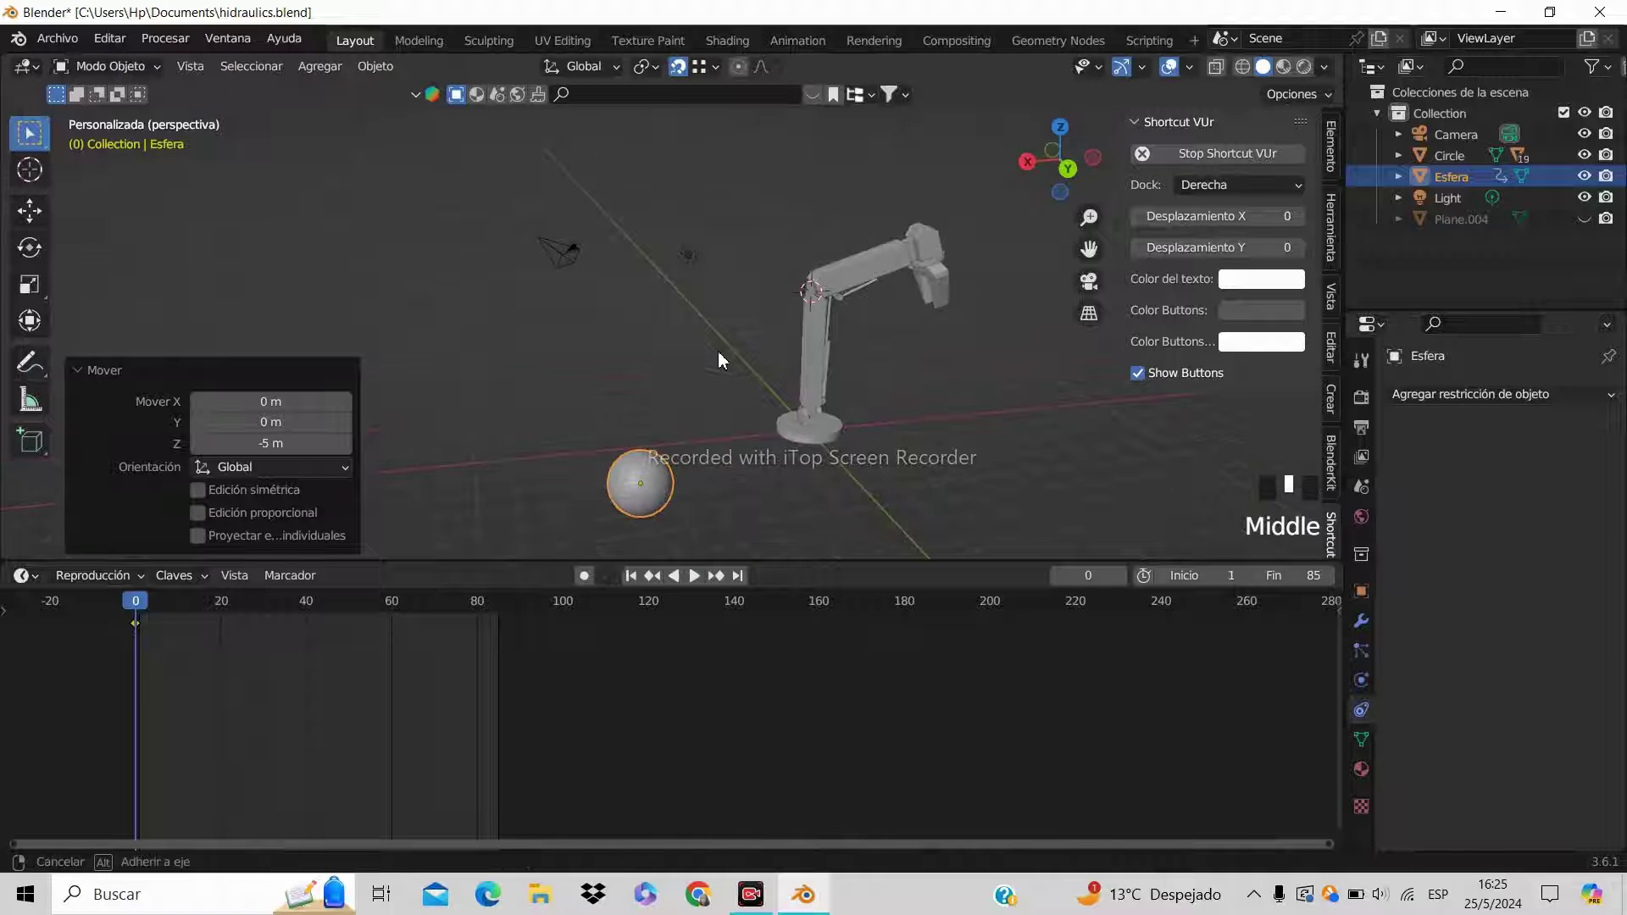
shift+middle_drag(656, 415, 673, 295)
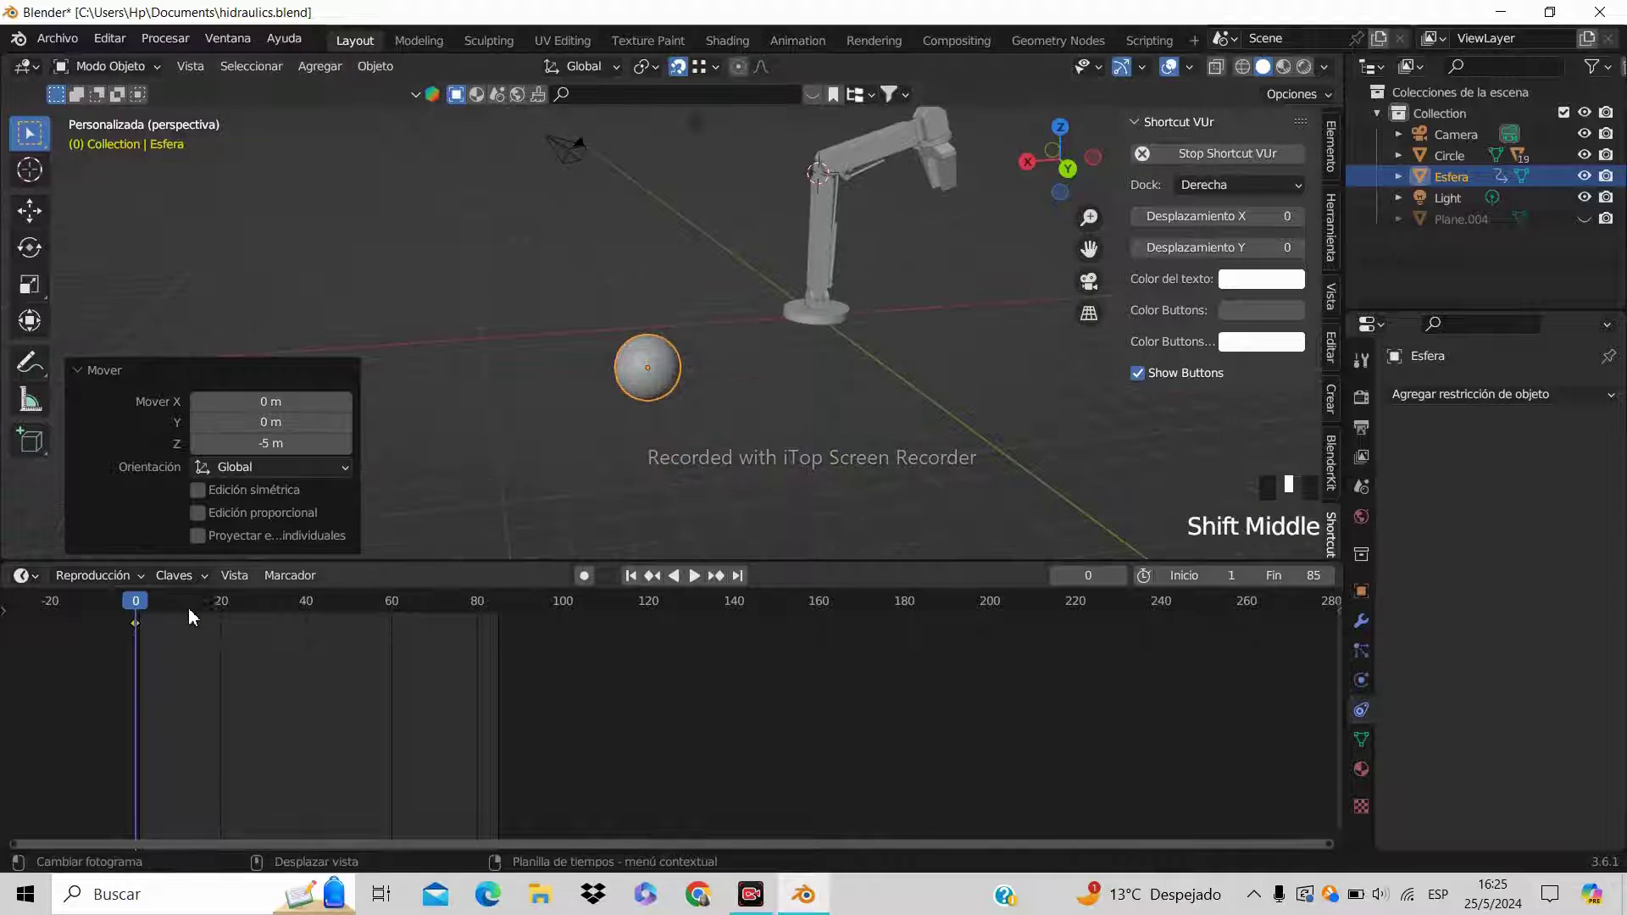
Go to frame 10 and move the sphere -5 m along the global Z axis
click(192, 607)
click(180, 607)
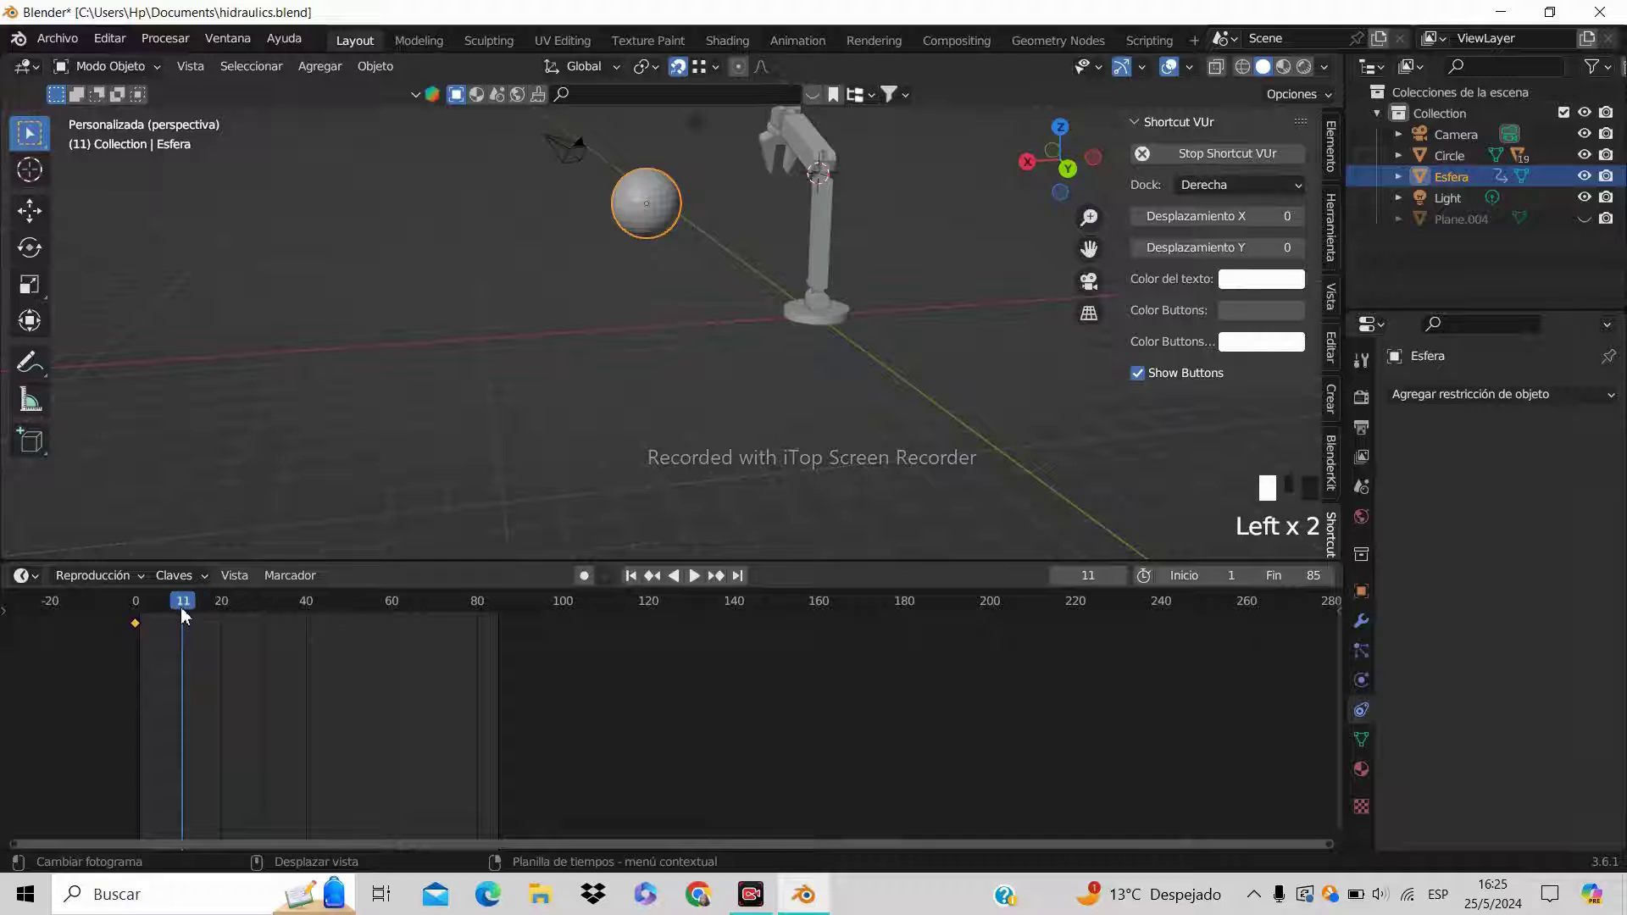
click(180, 606)
click(180, 615)
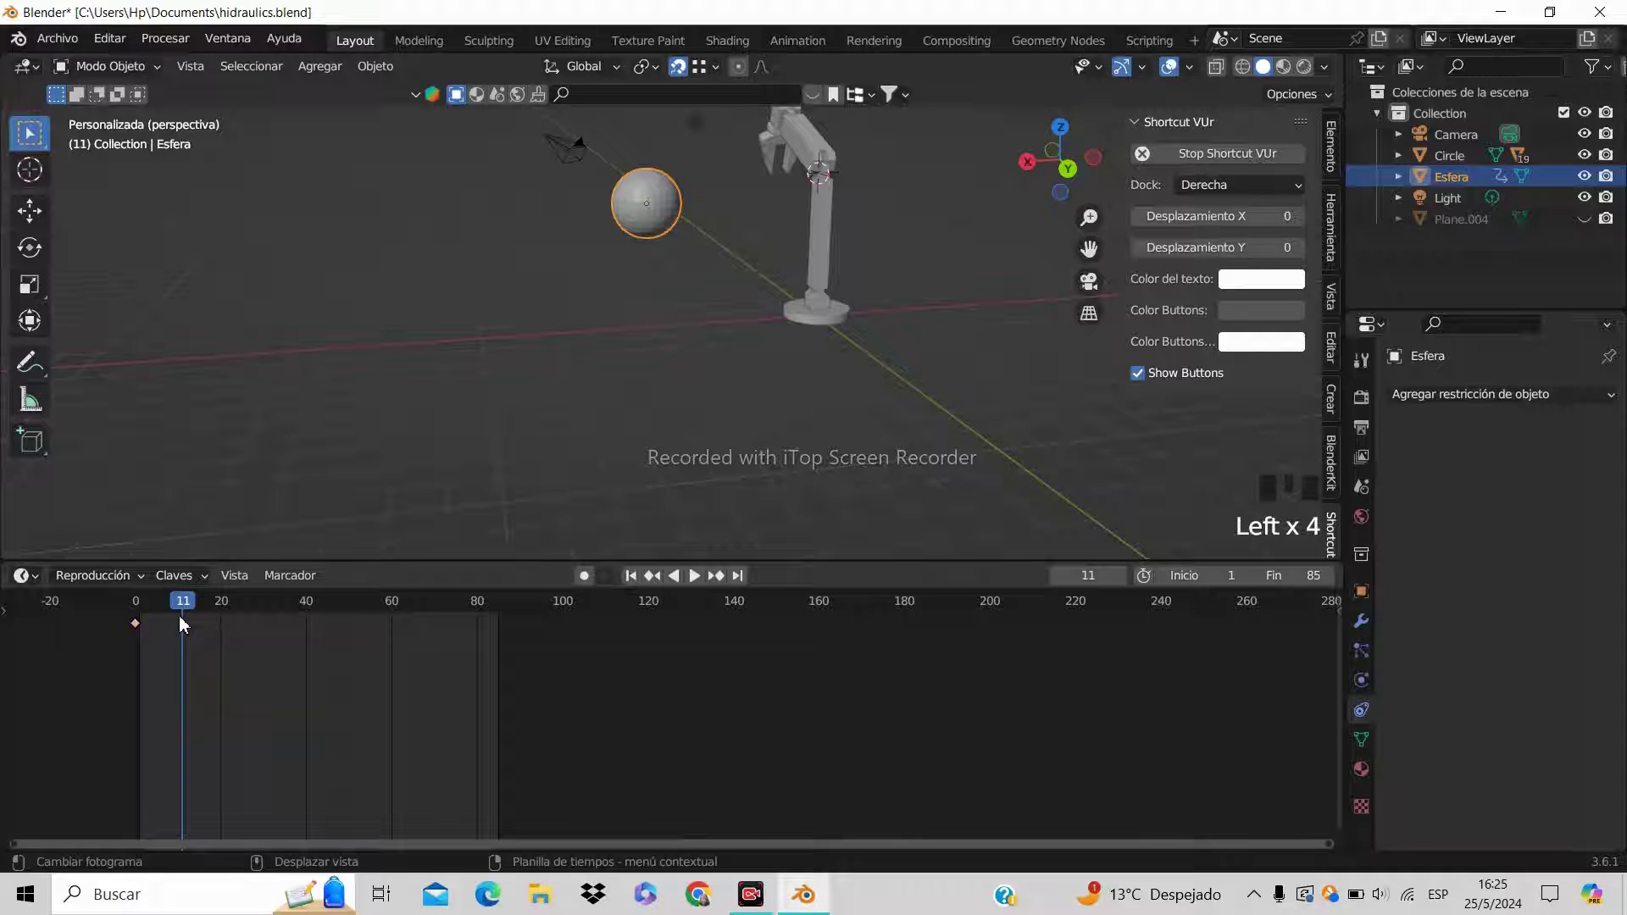
click(180, 610)
drag(181, 610, 178, 610)
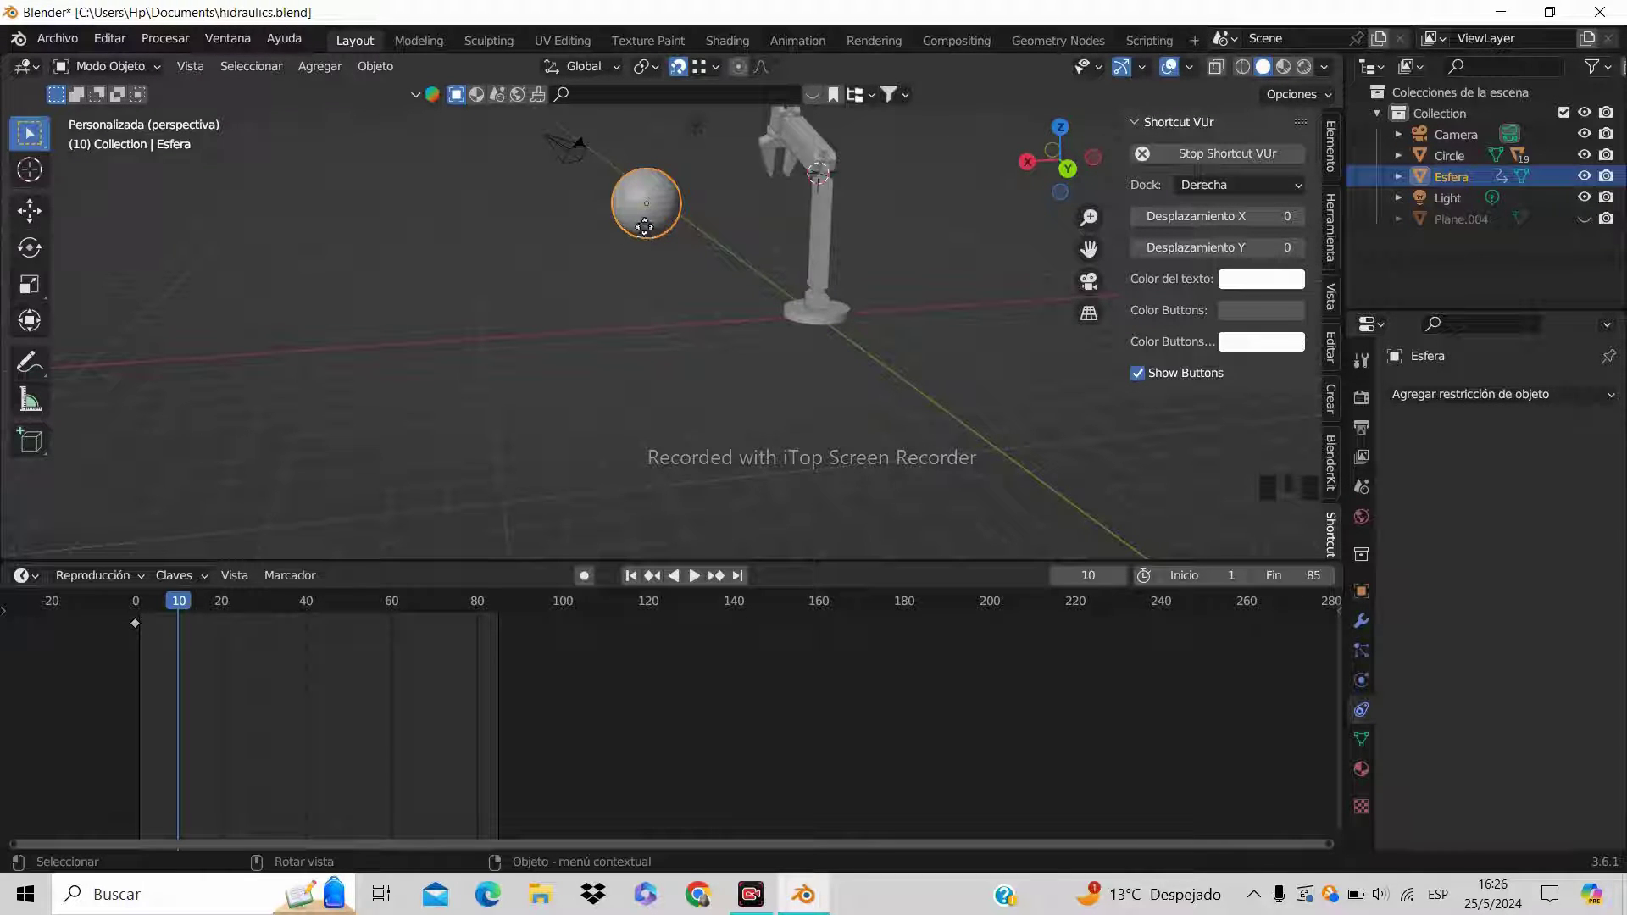
key(g)
key(z)
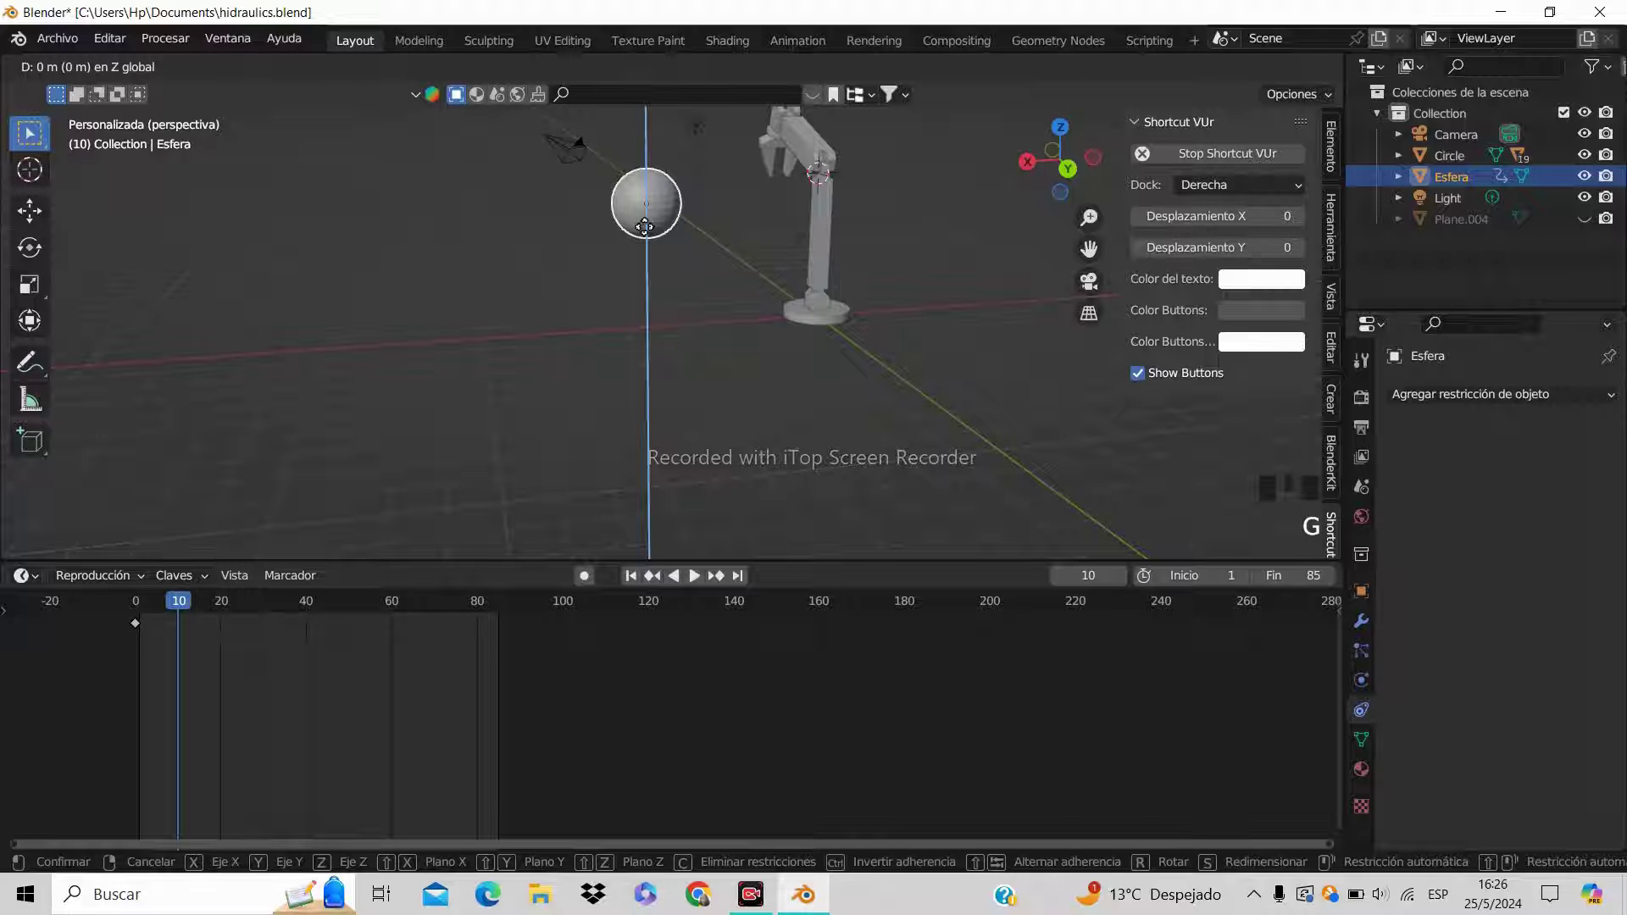
text(-5)
key(Return)
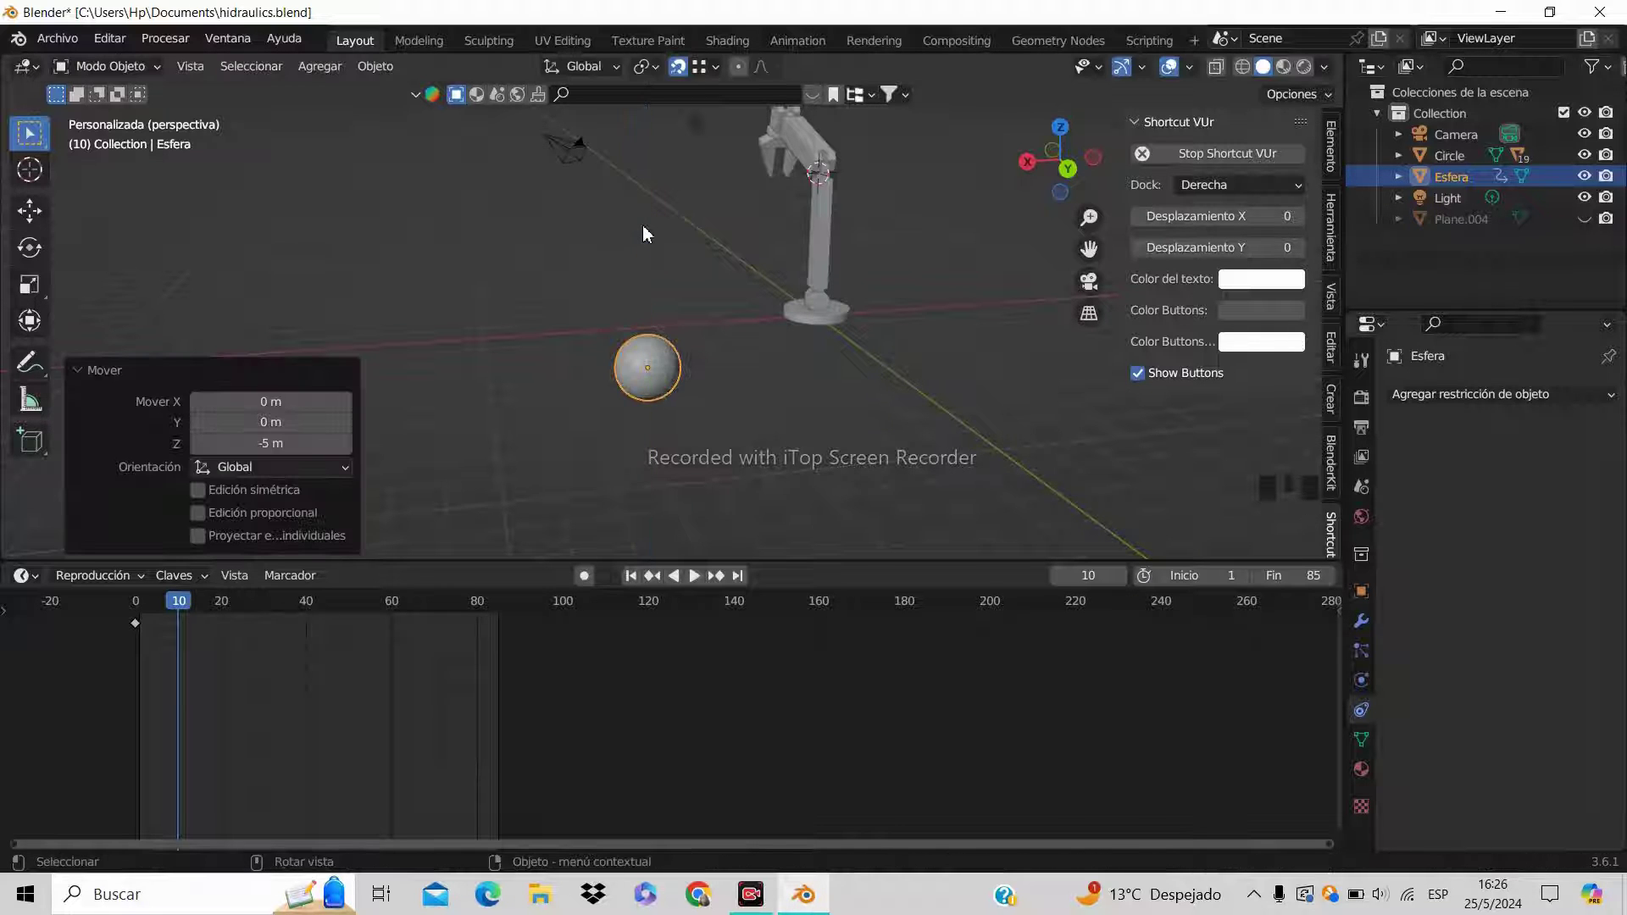
Insert a location keyframe for the lowered sphere at frame 10
key(i)
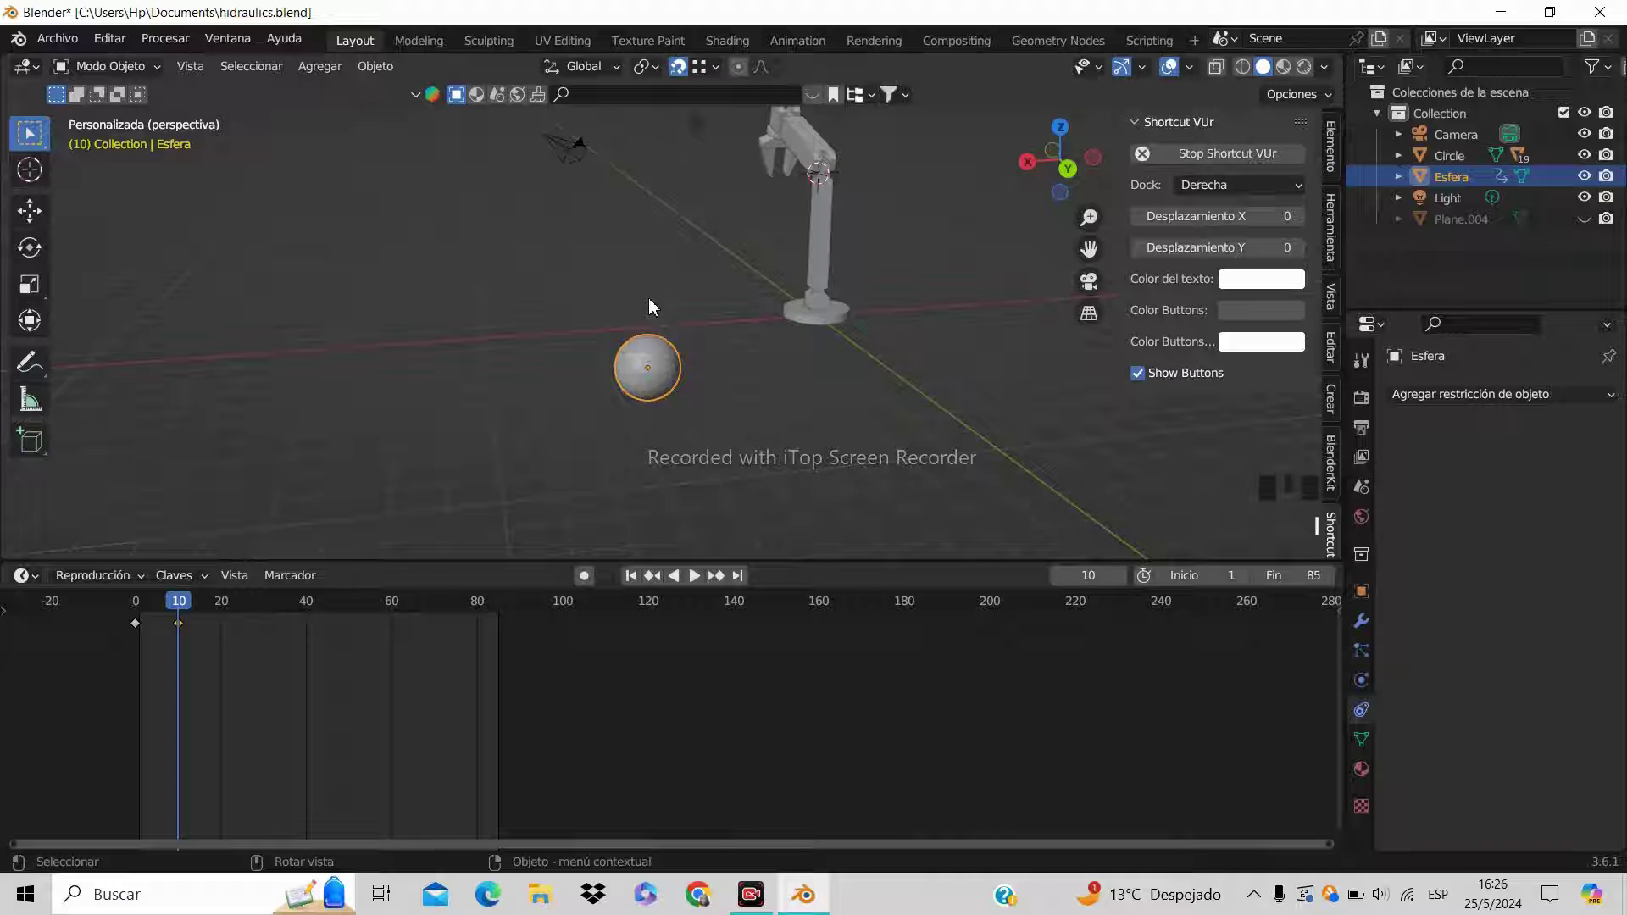
key(i)
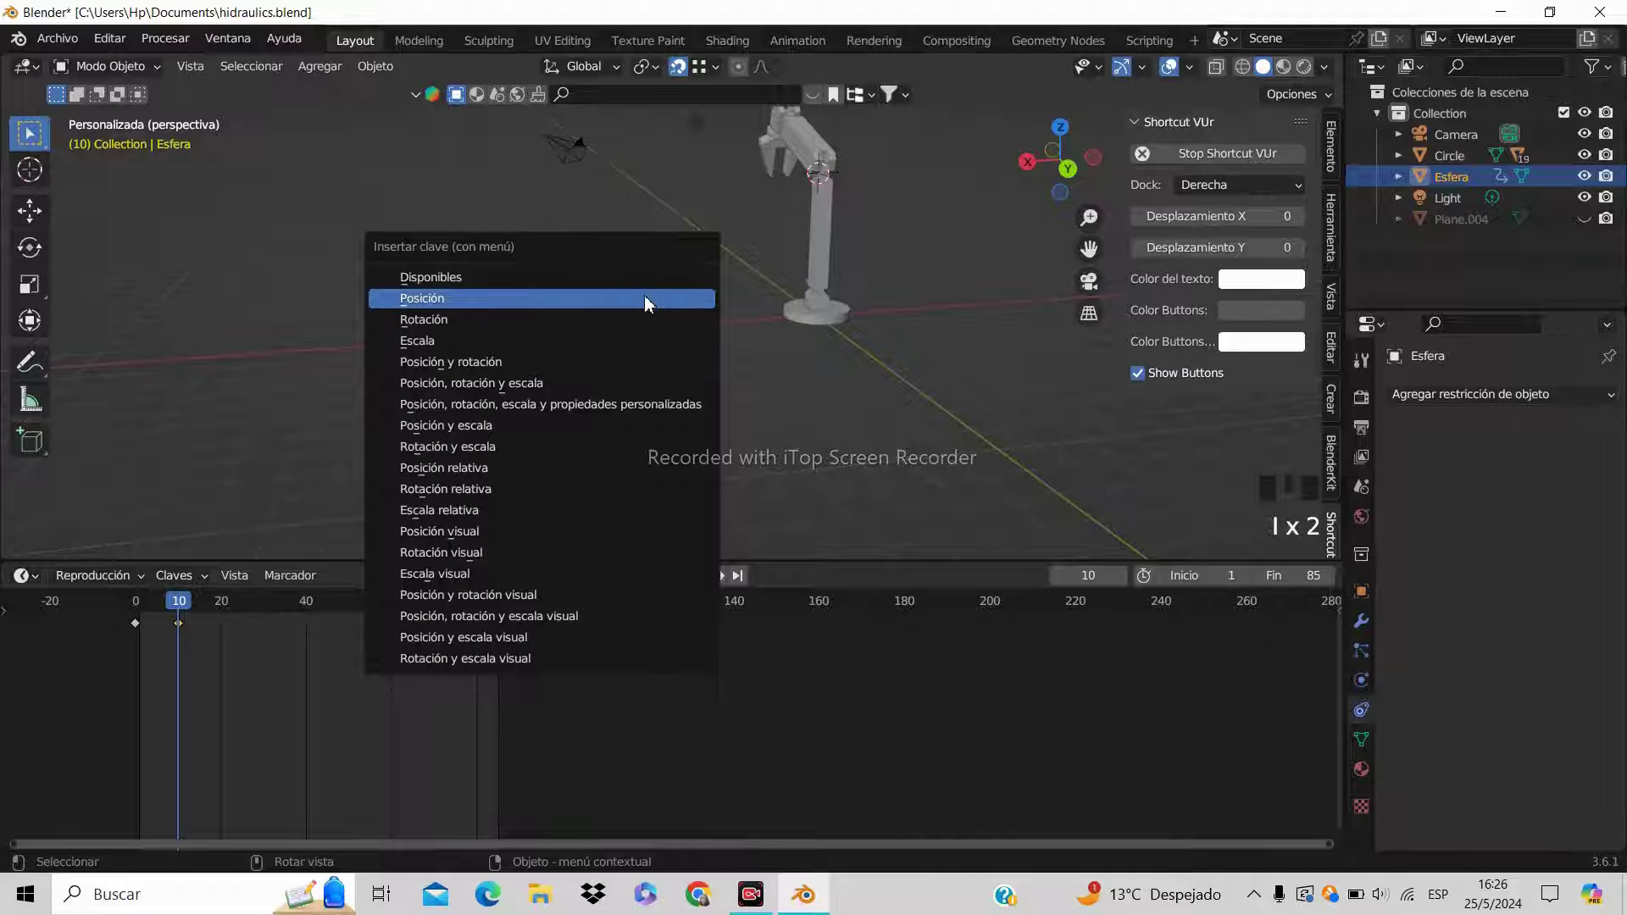
click(644, 297)
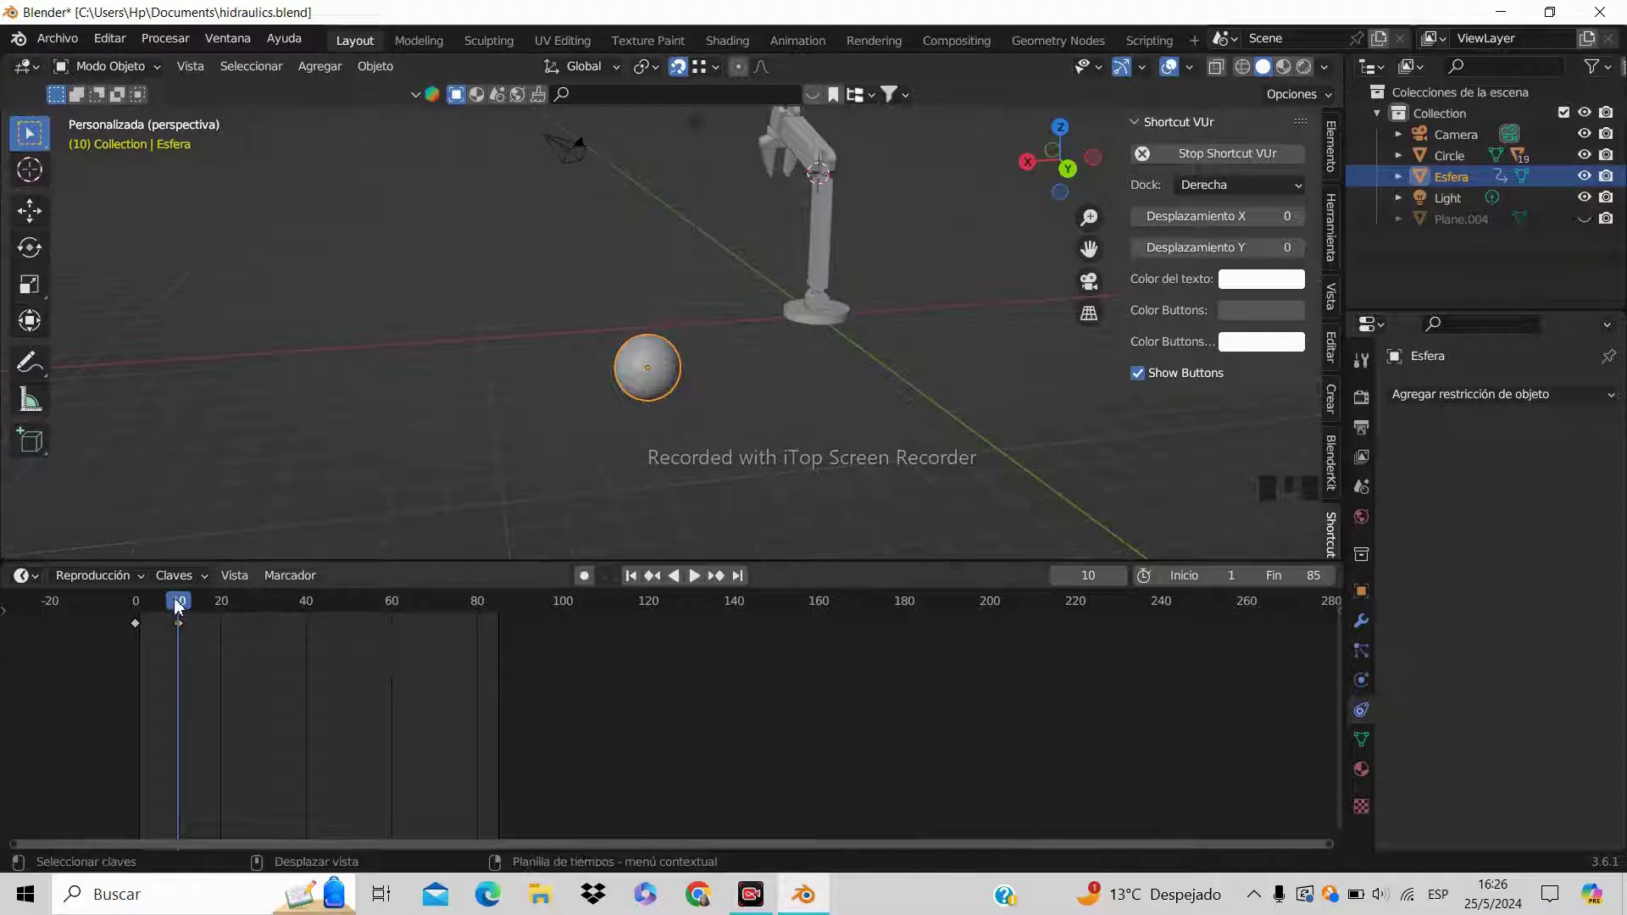
drag(179, 605, 180, 646)
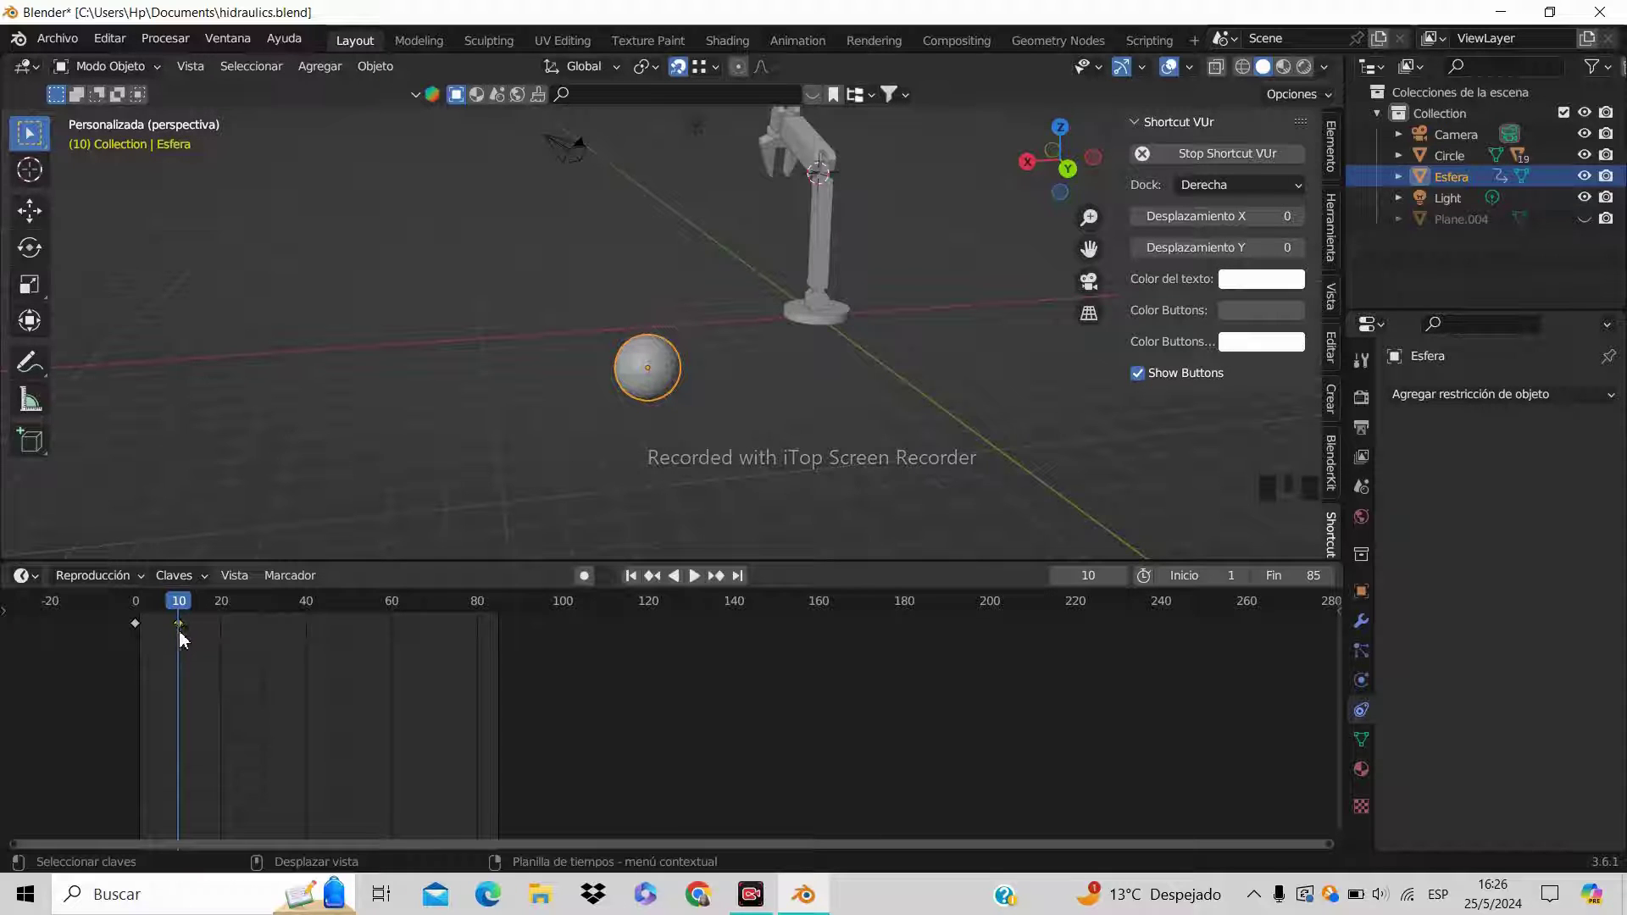
click(181, 641)
mouse_move(181, 608)
mouse_down()
mouse_move(222, 621)
mouse_move(178, 610)
mouse_up()
At frame 20, move the sphere 5 m up along the global Z axis and insert a location keyframe
drag(180, 604, 227, 610)
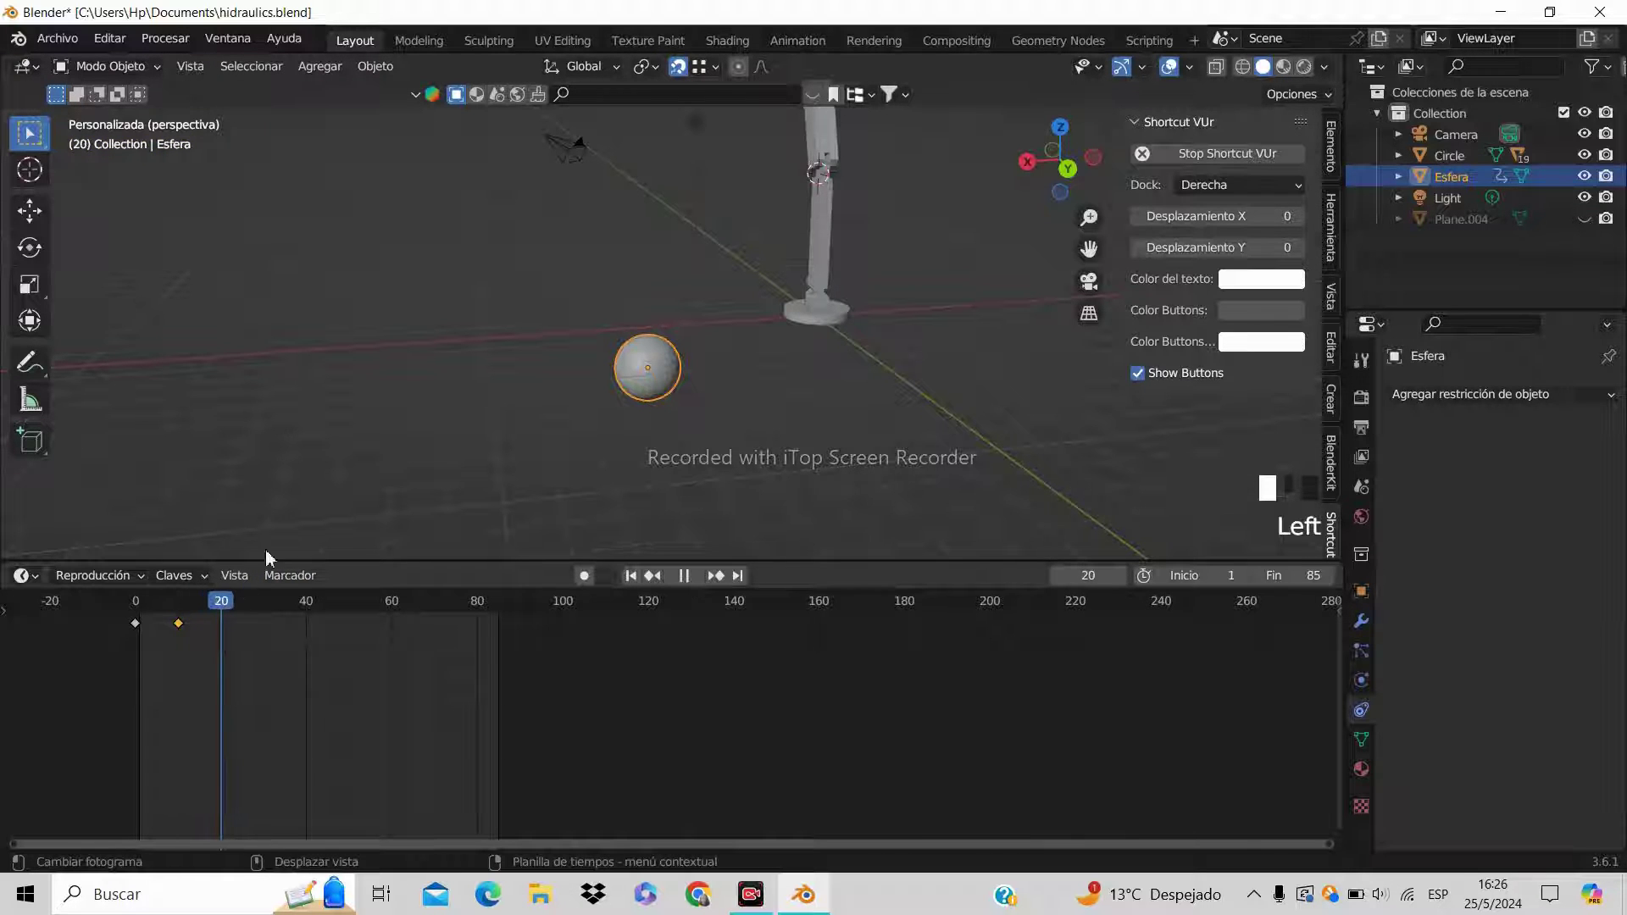
key(g)
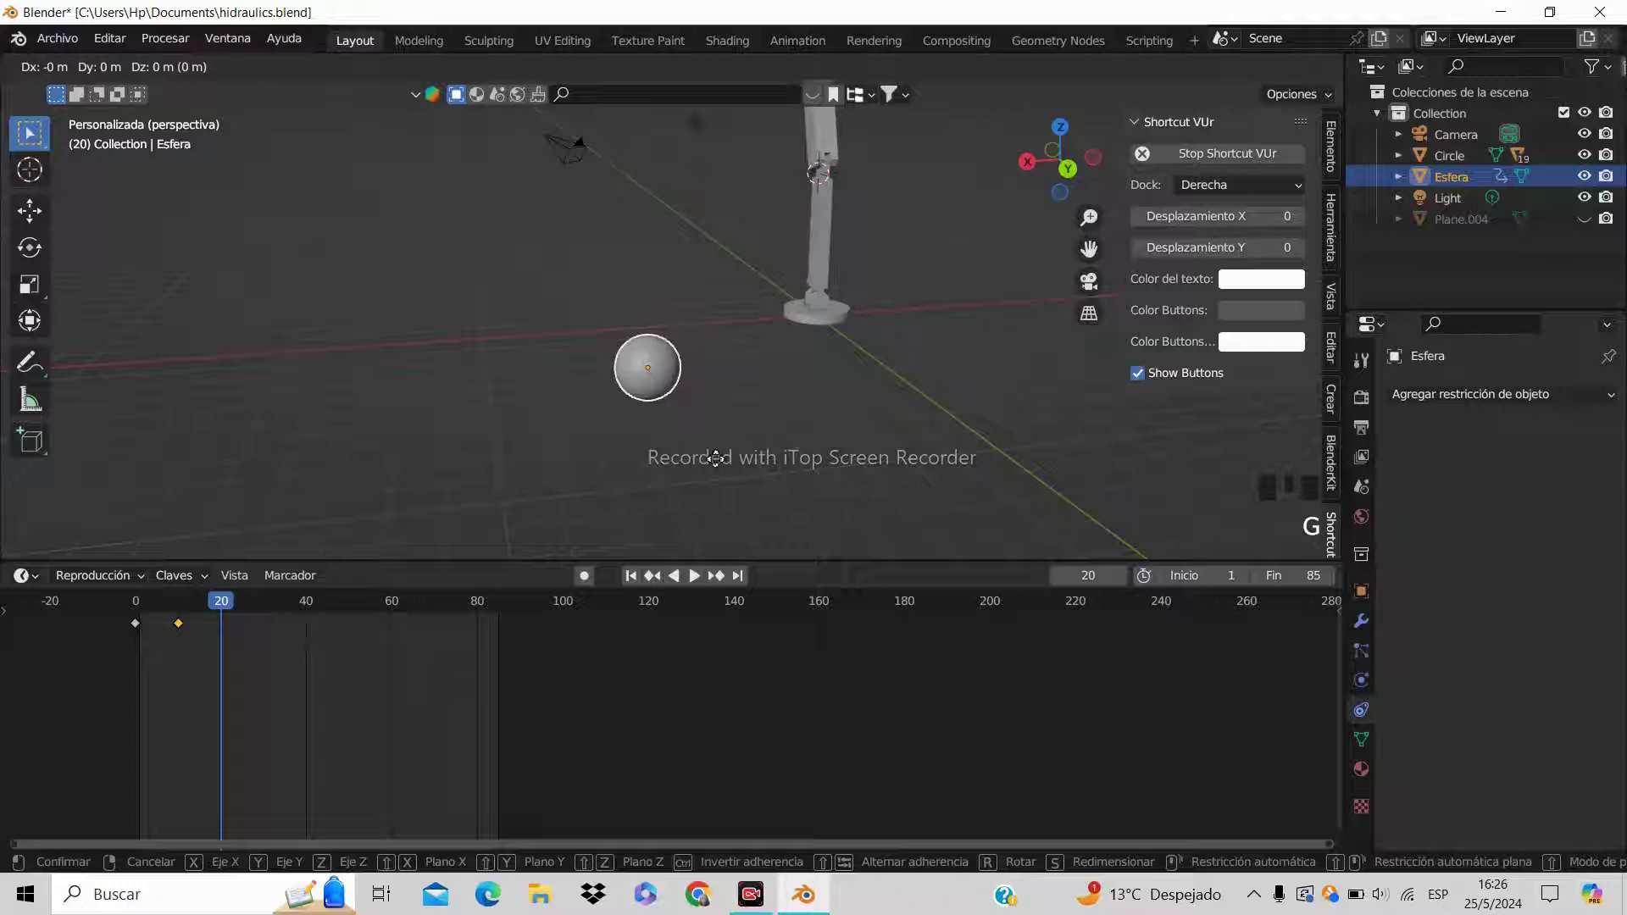
key(z)
key(5)
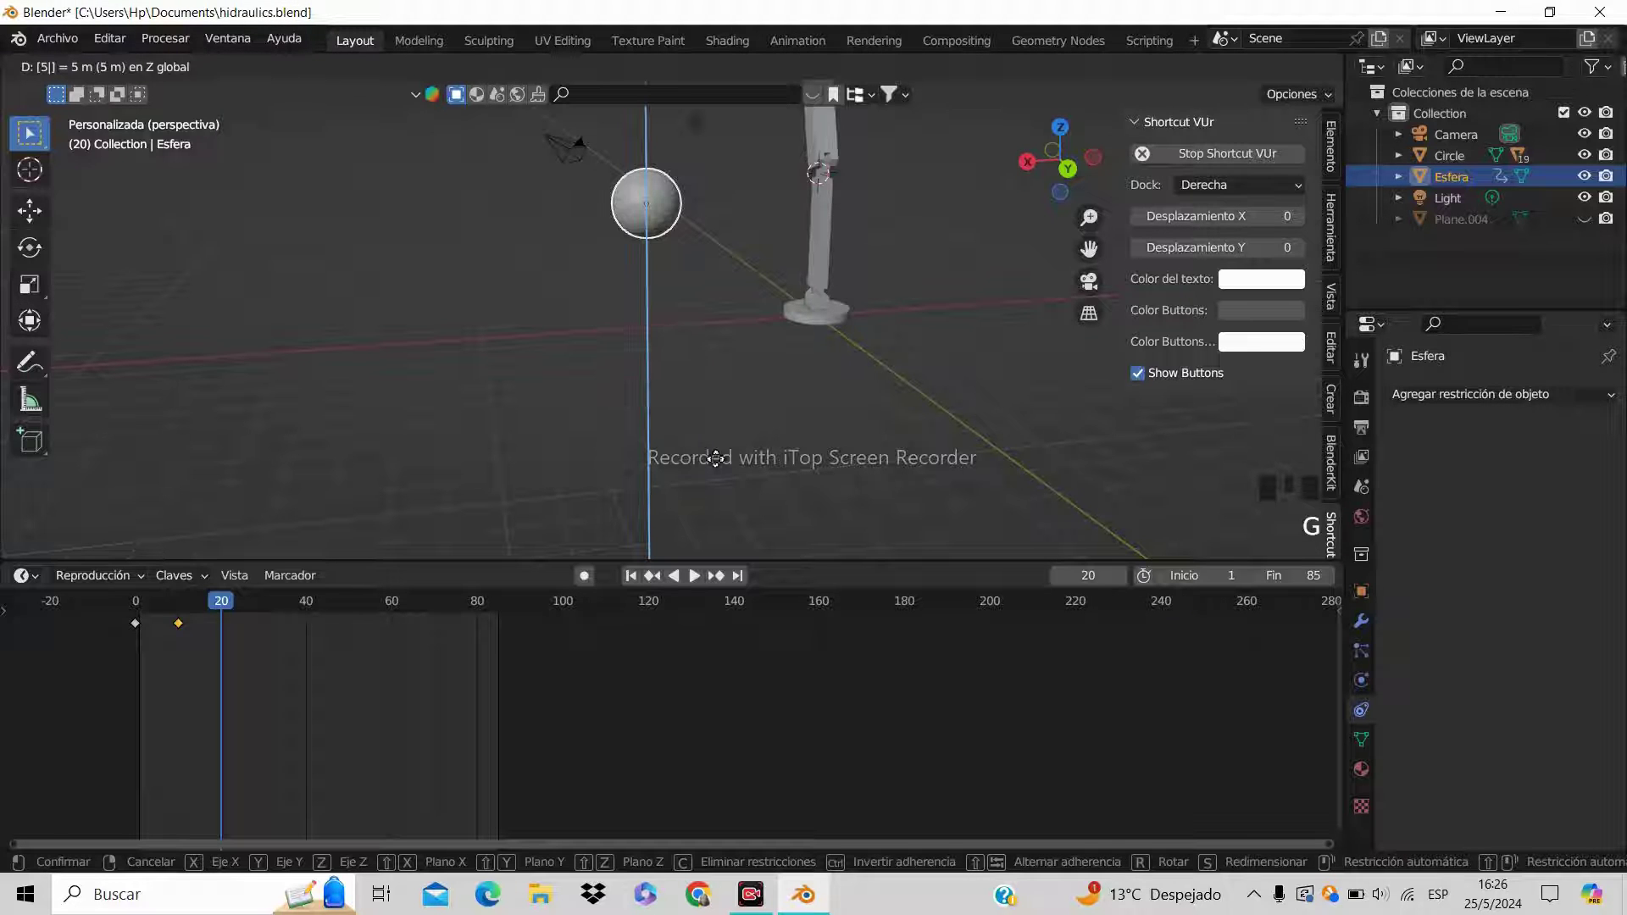
key(Return)
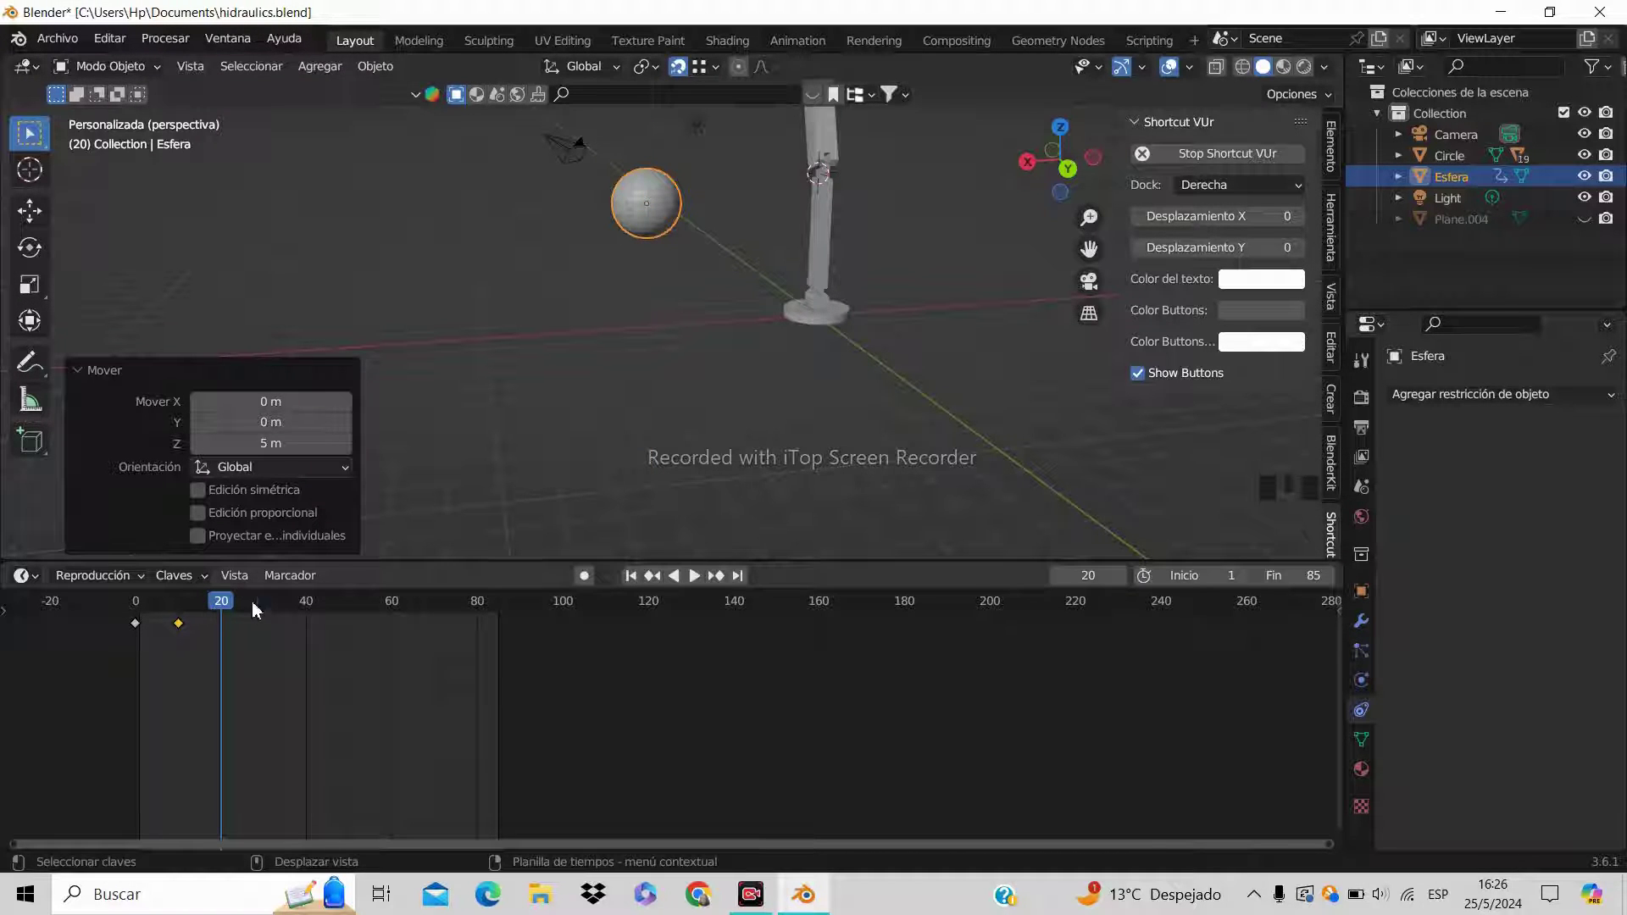
key(i)
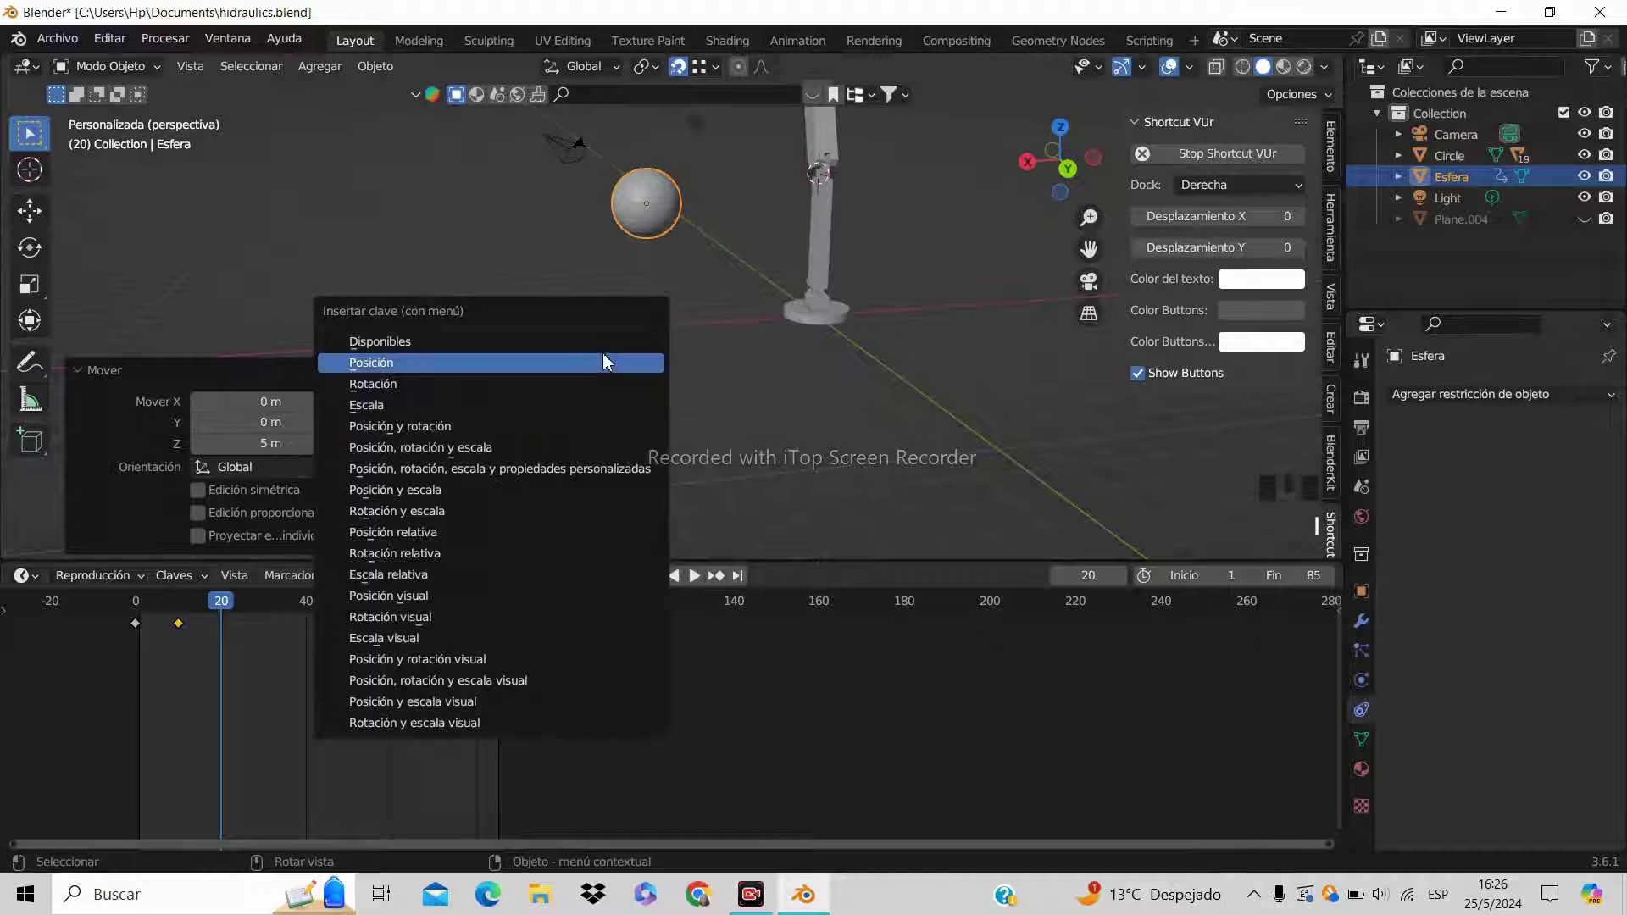
click(595, 361)
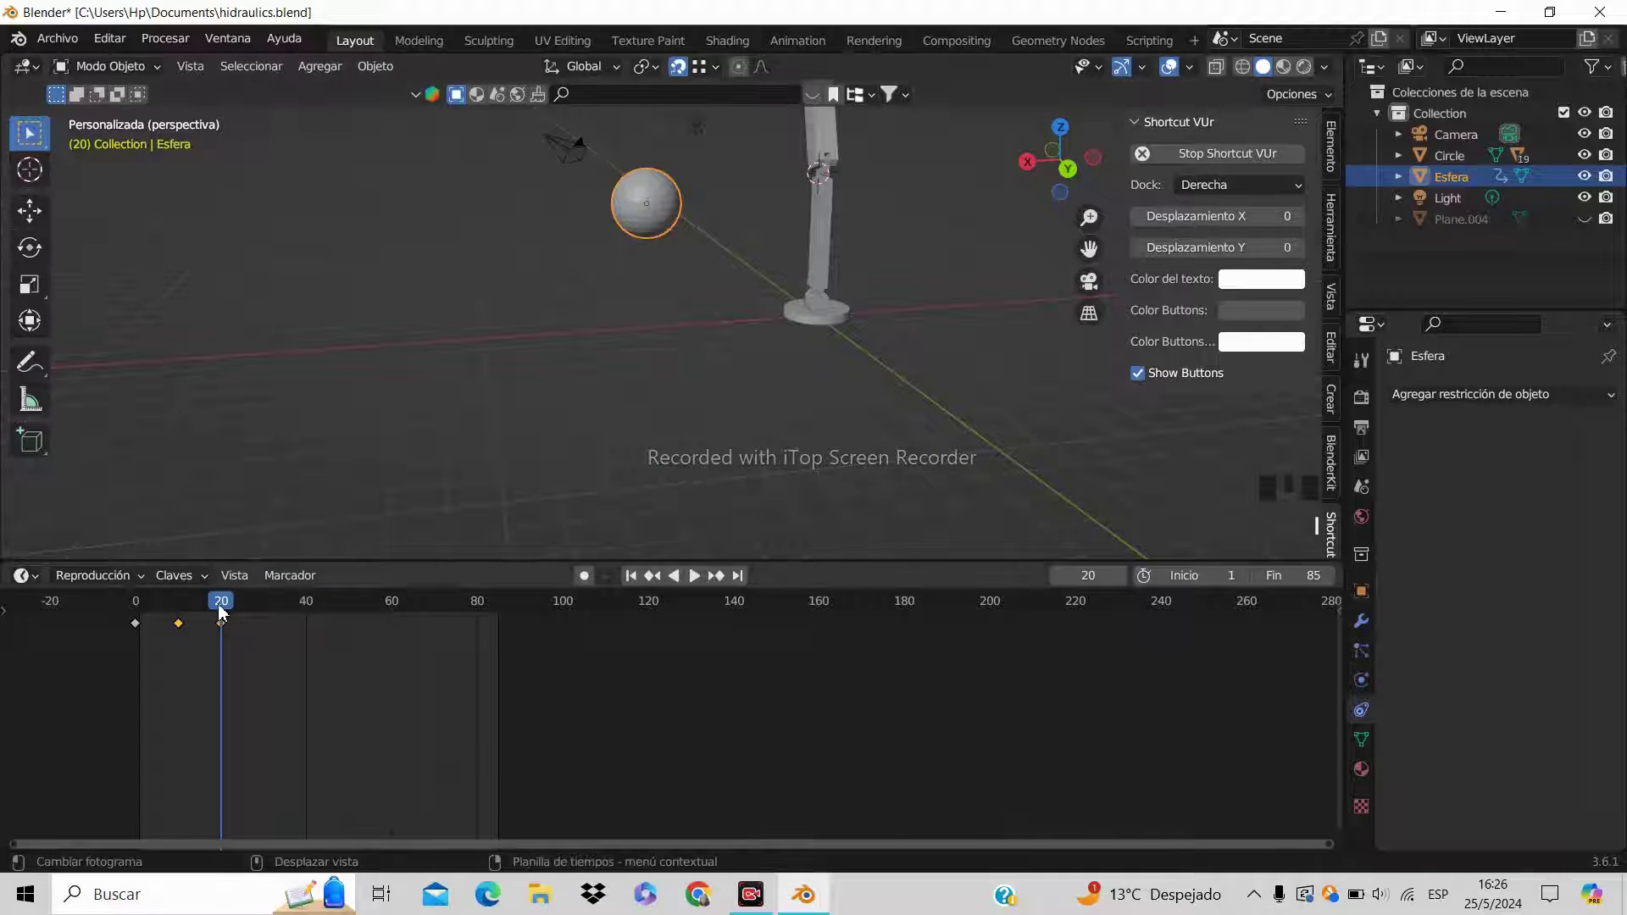
Insert a combined location and rotation keyframe for the sphere at frame 20
mouse_move(218, 612)
mouse_down()
mouse_move(141, 616)
mouse_move(221, 615)
mouse_up()
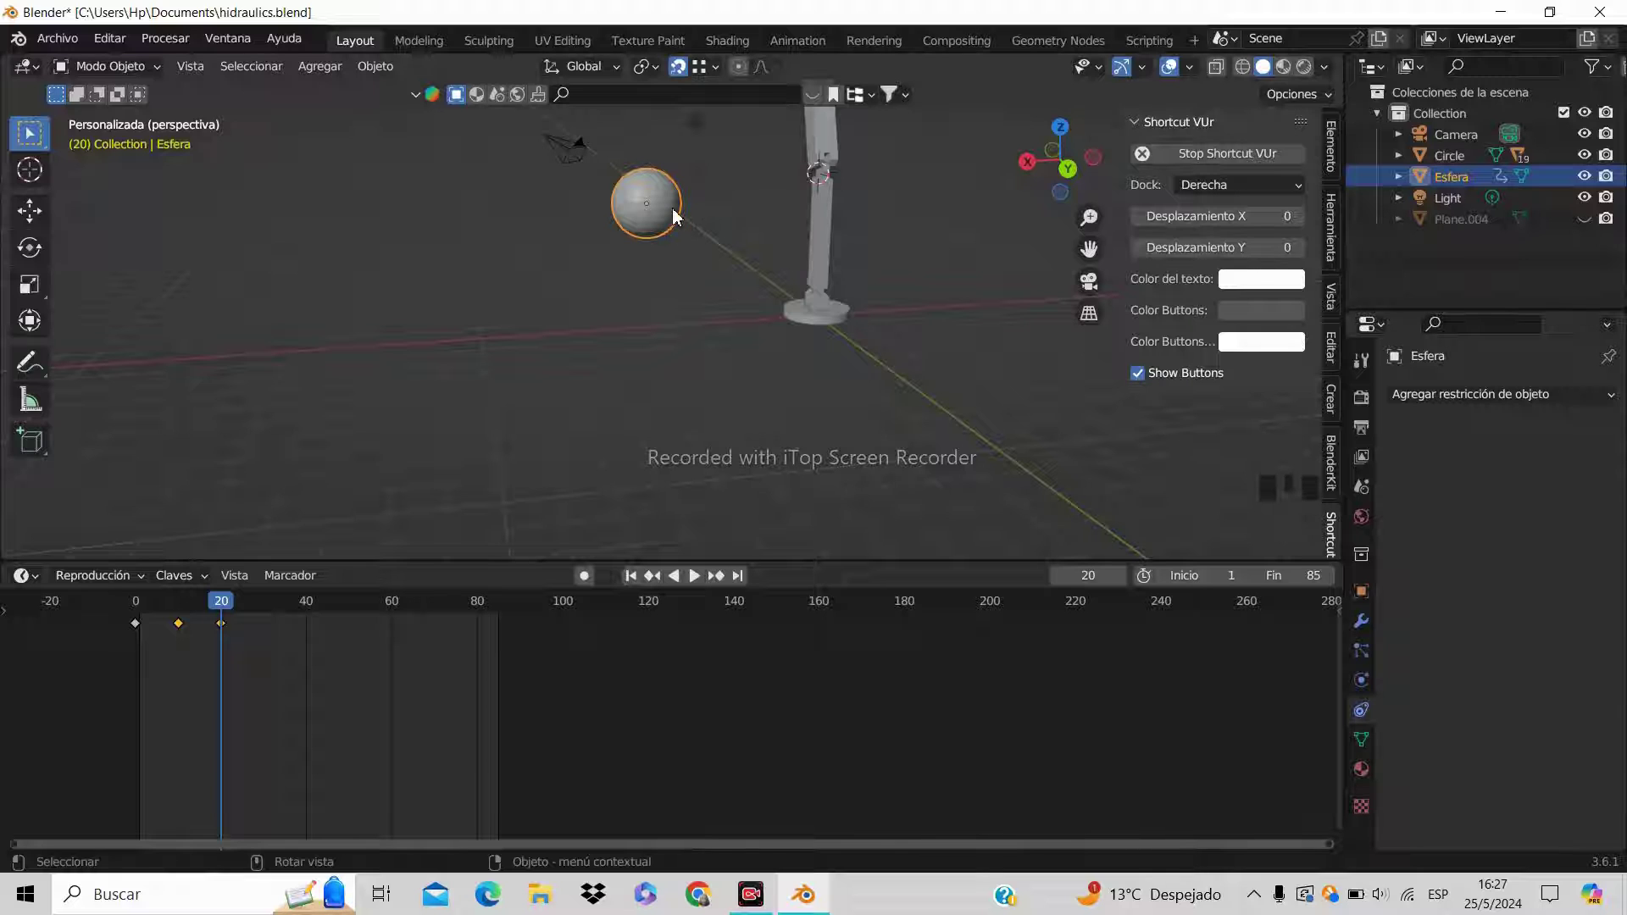
key(i)
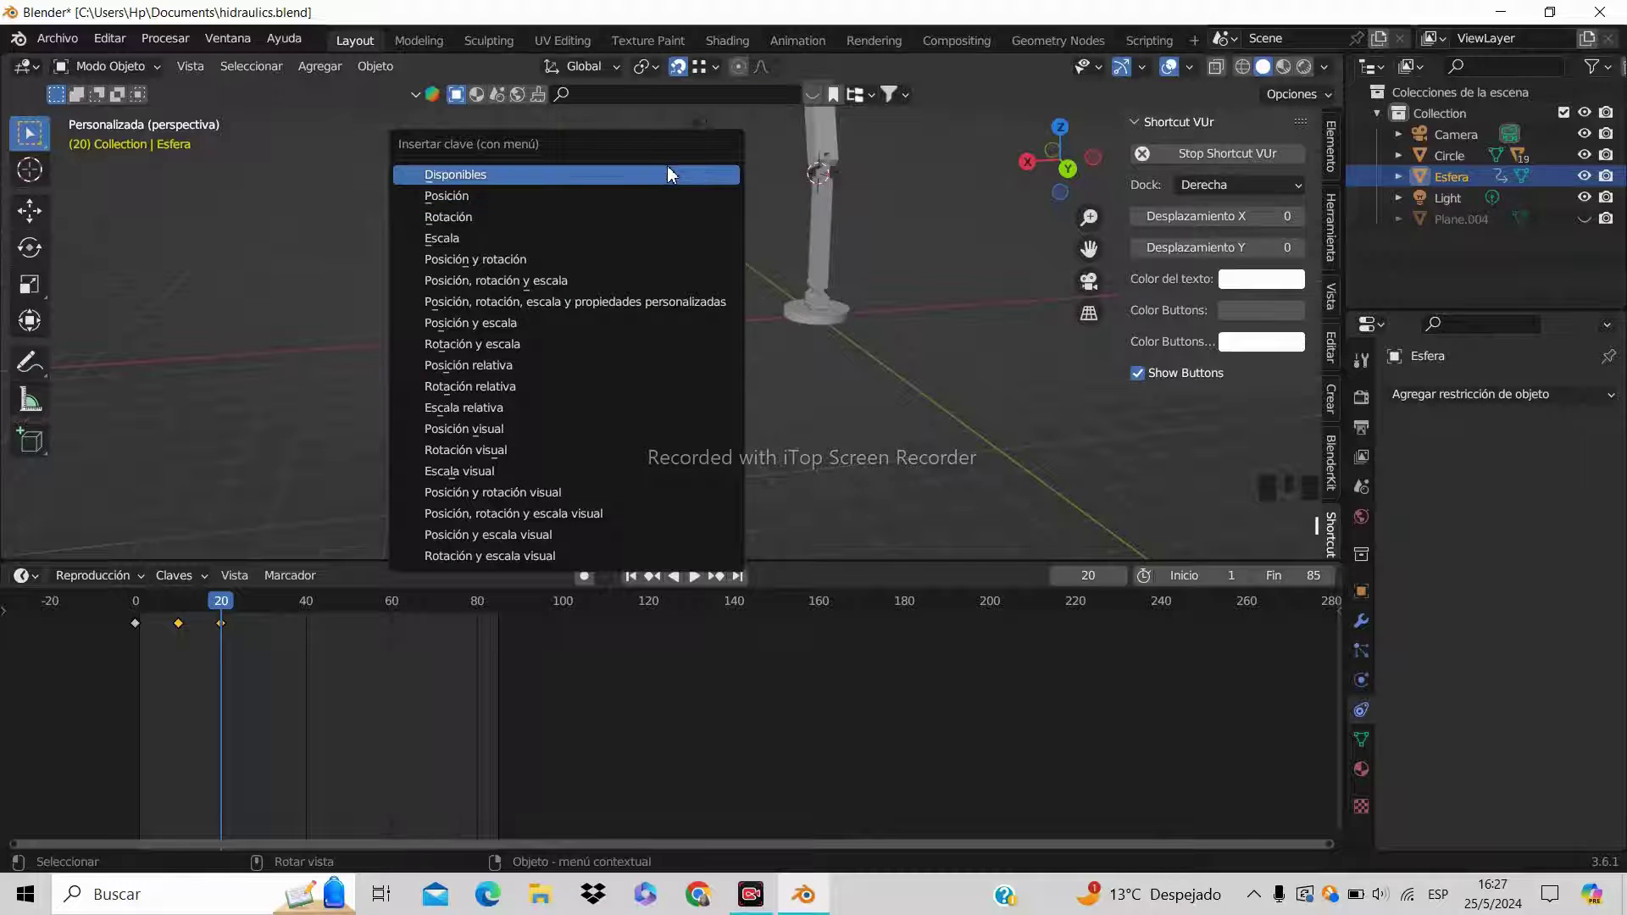
click(534, 261)
Go to frame 30 and move the sphere -5 m along the global Z axis
middle_drag(640, 386, 657, 409)
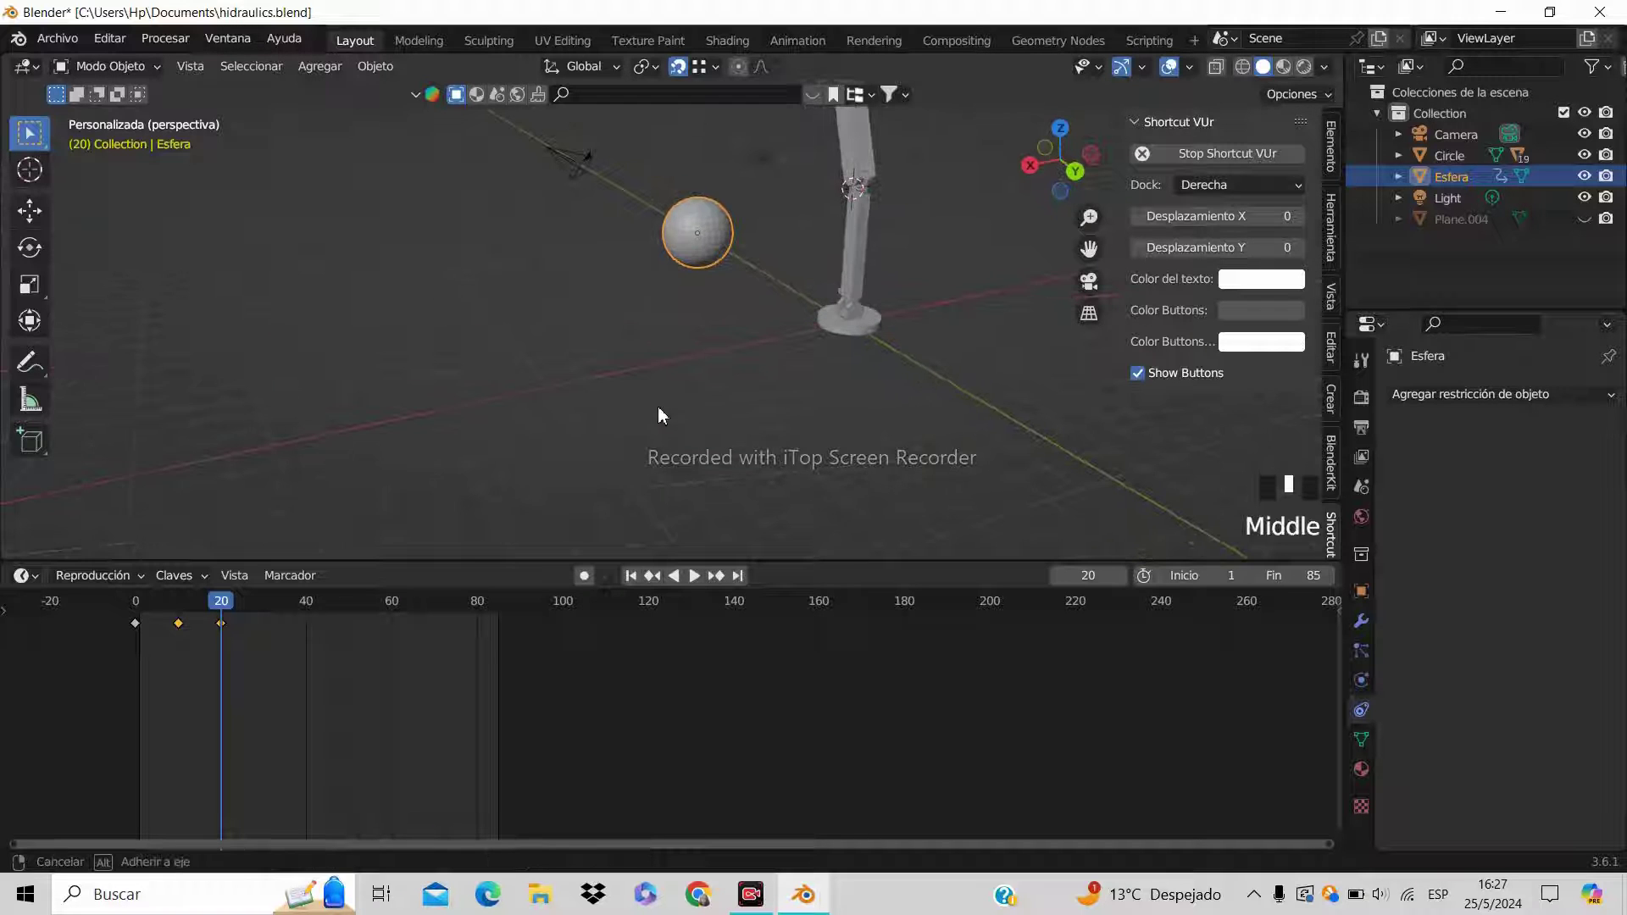
click(267, 619)
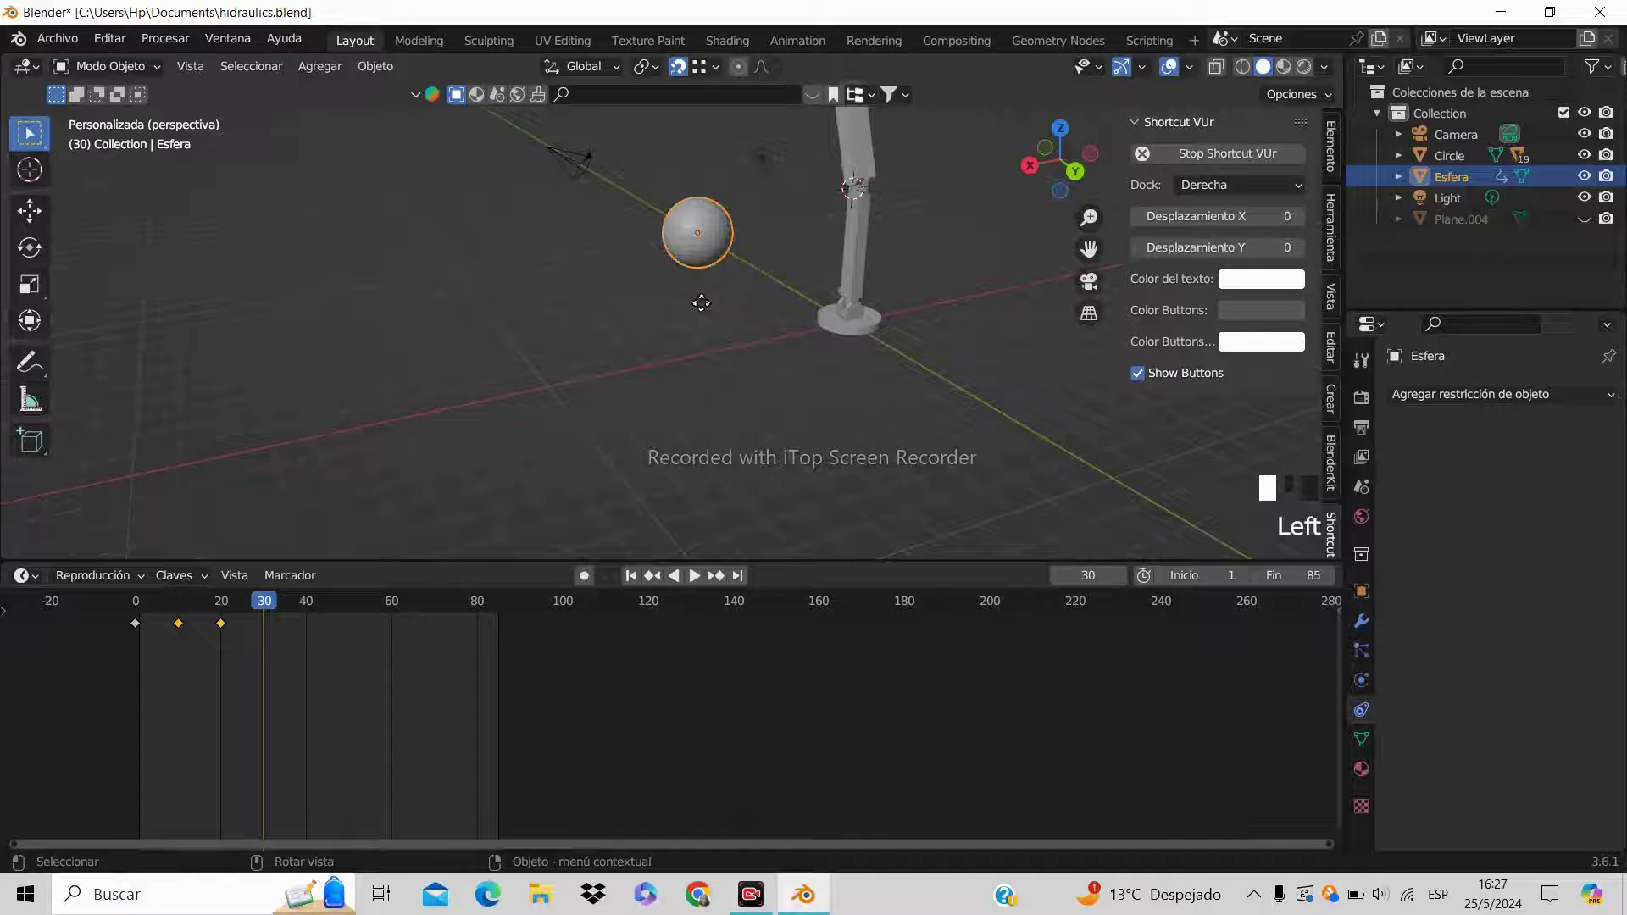
key(g)
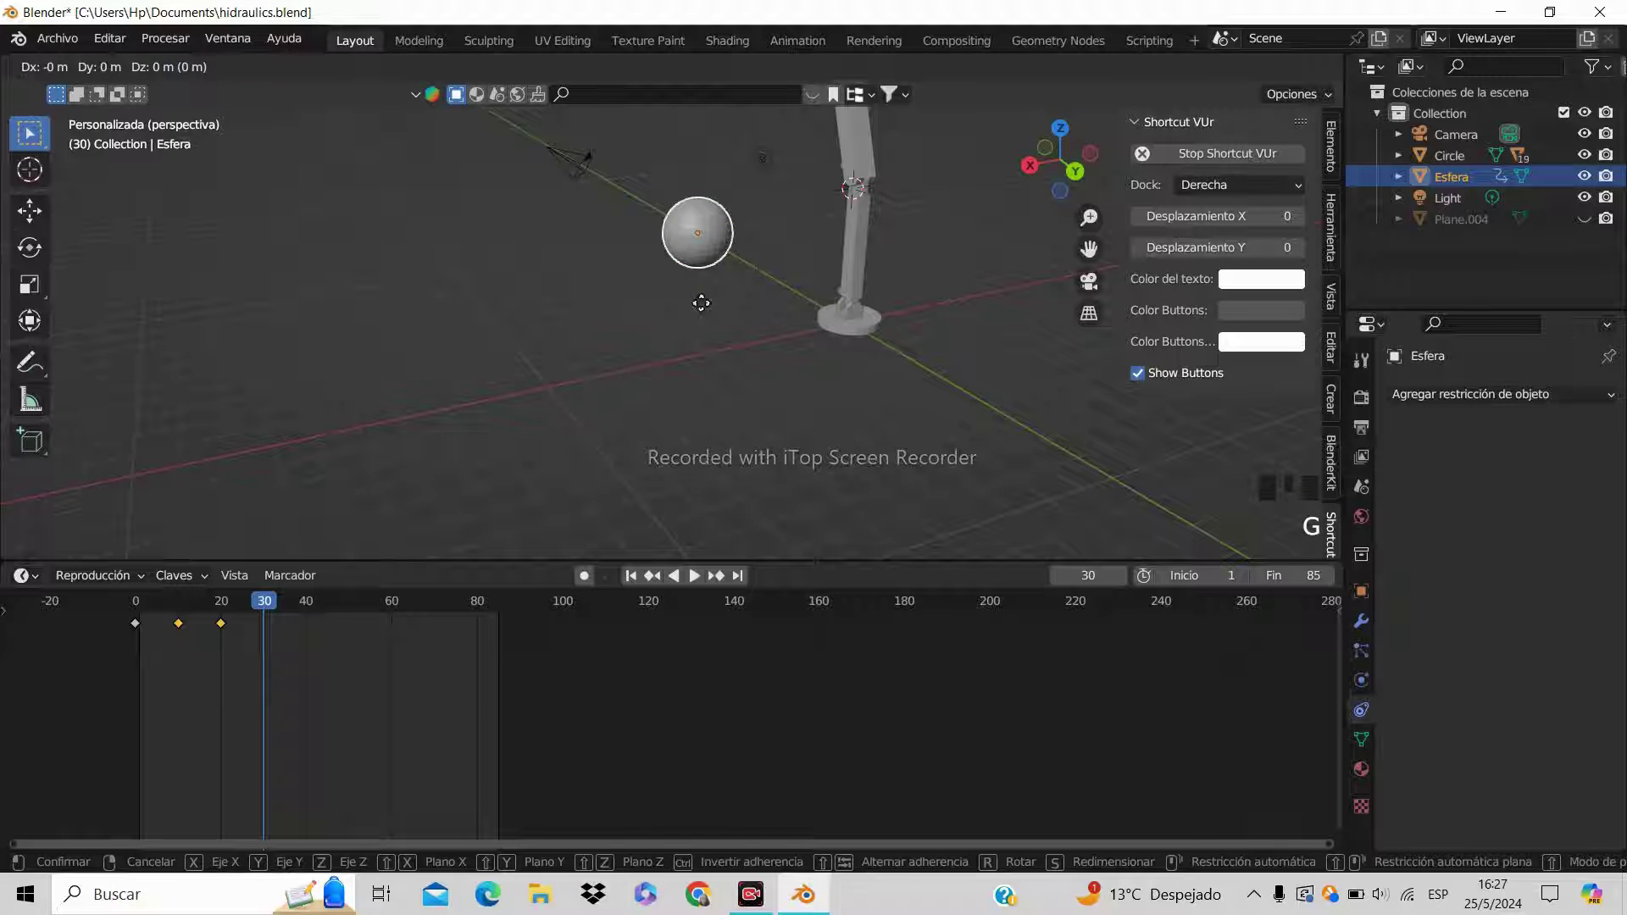
text(z)
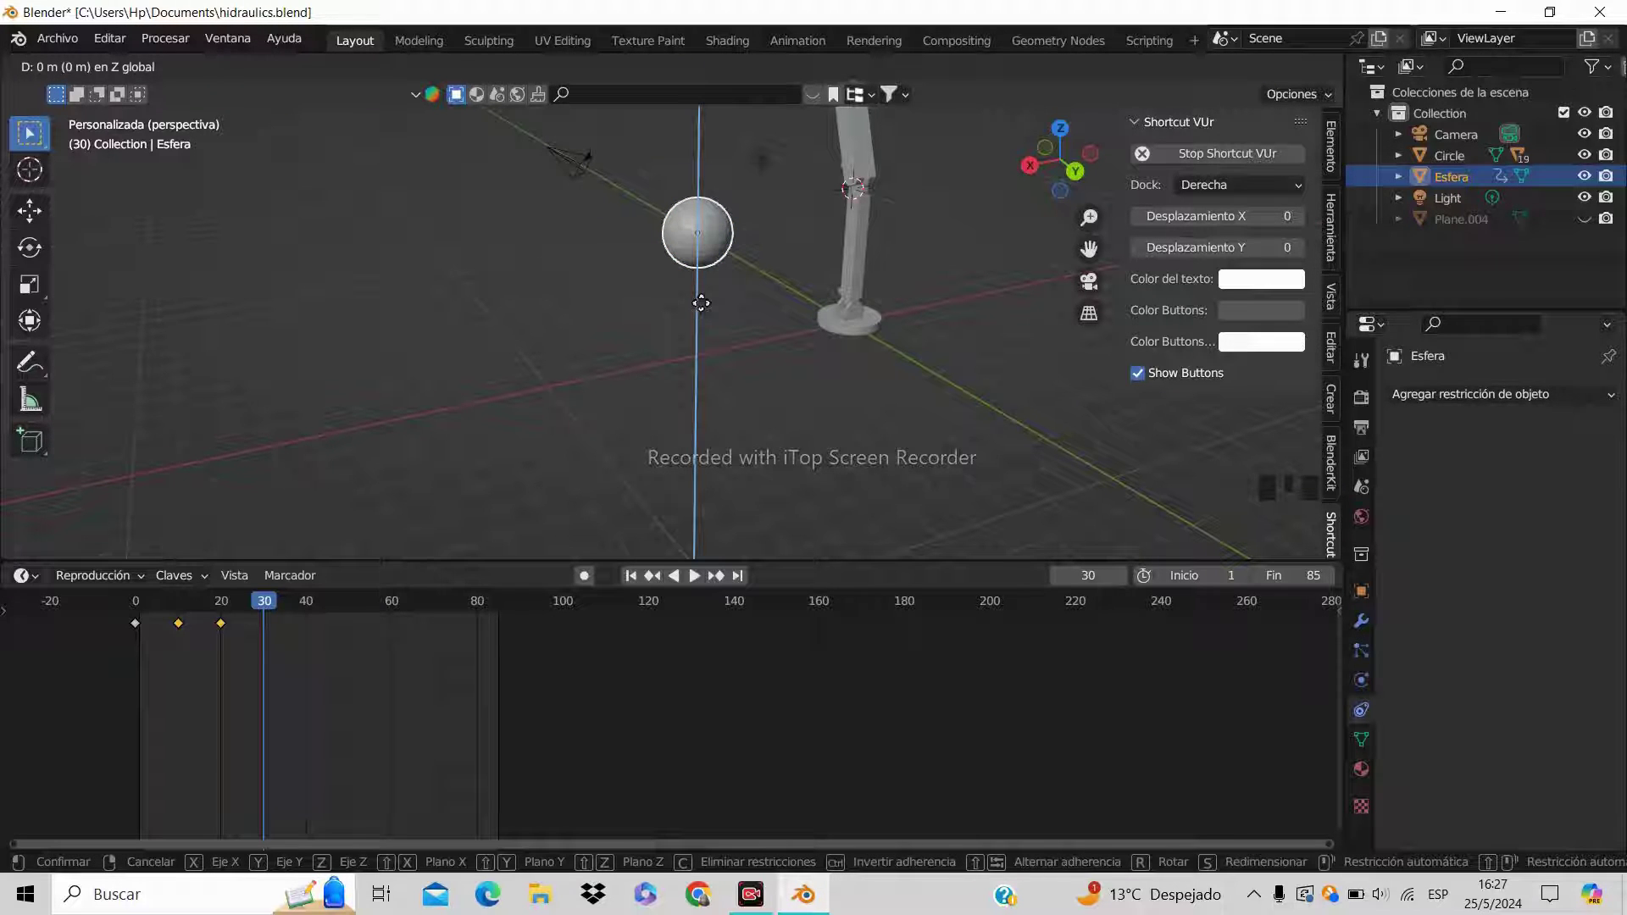
text(-5)
key(Return)
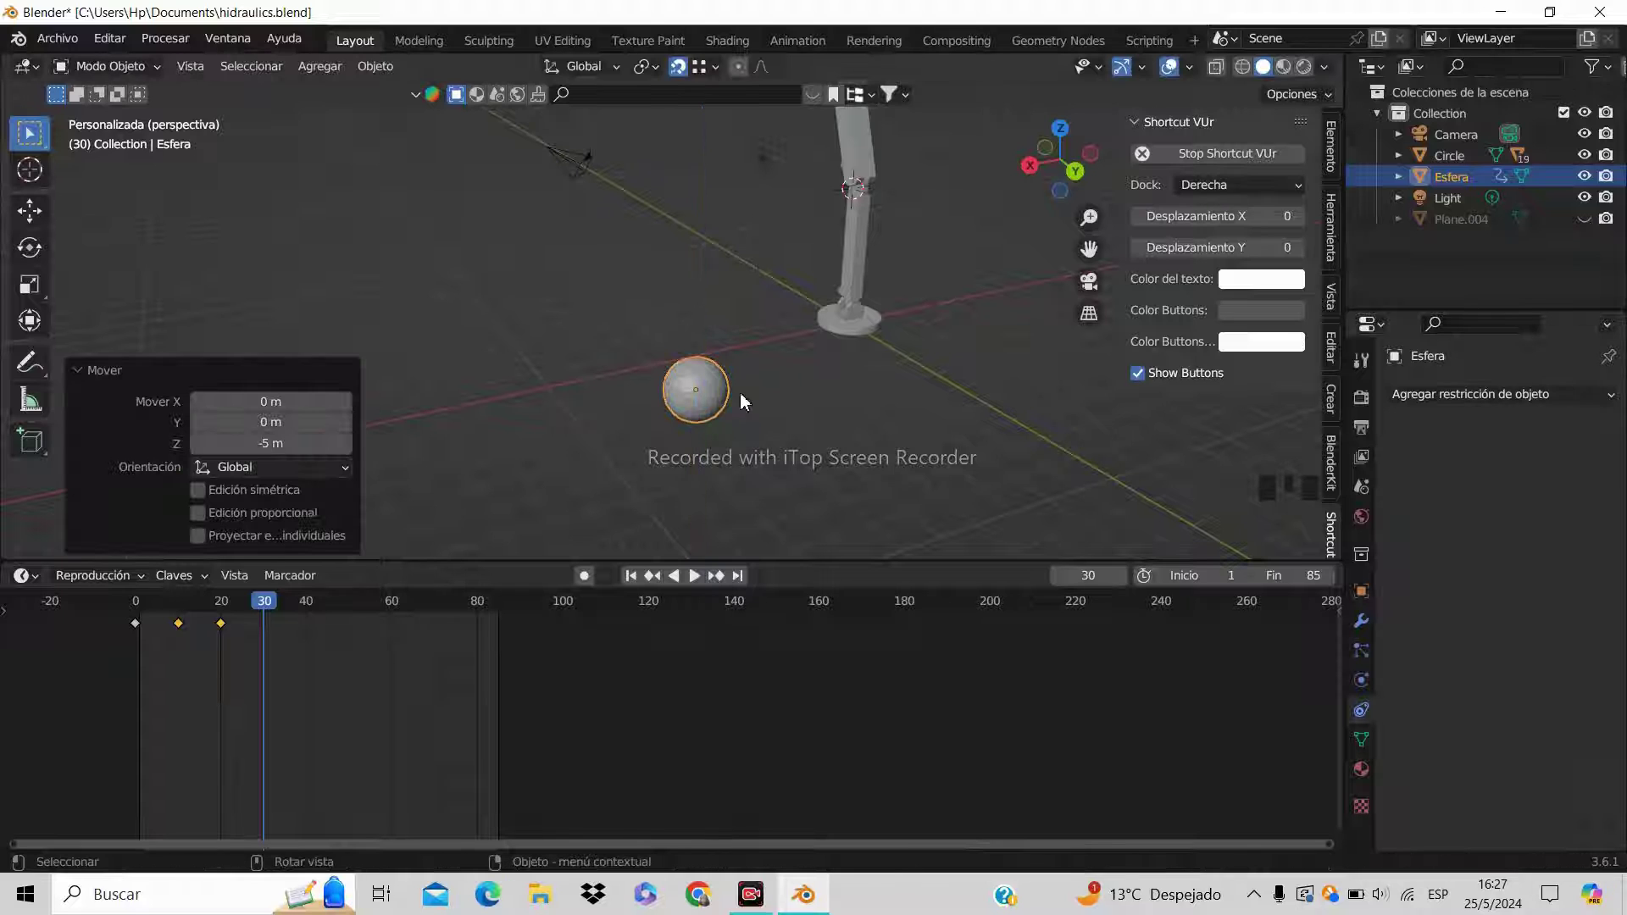
Rotate the sphere 270° about the global Z axis and insert a combined location and rotation keyframe at frame 30
scroll(762, 432, up, 2)
key(r)
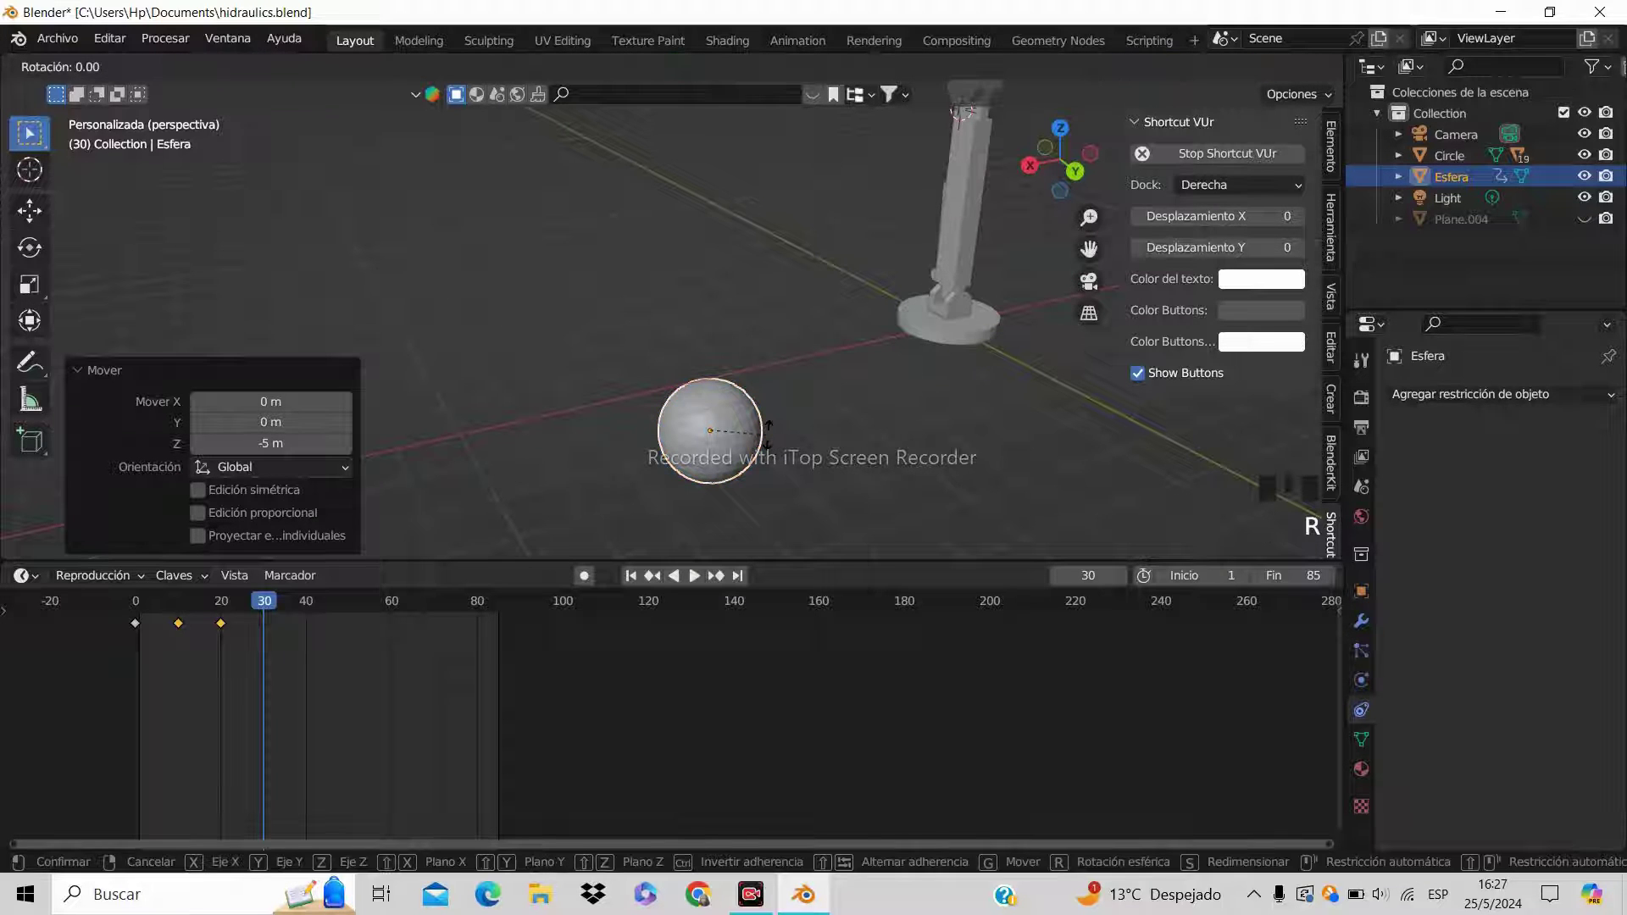
key(z)
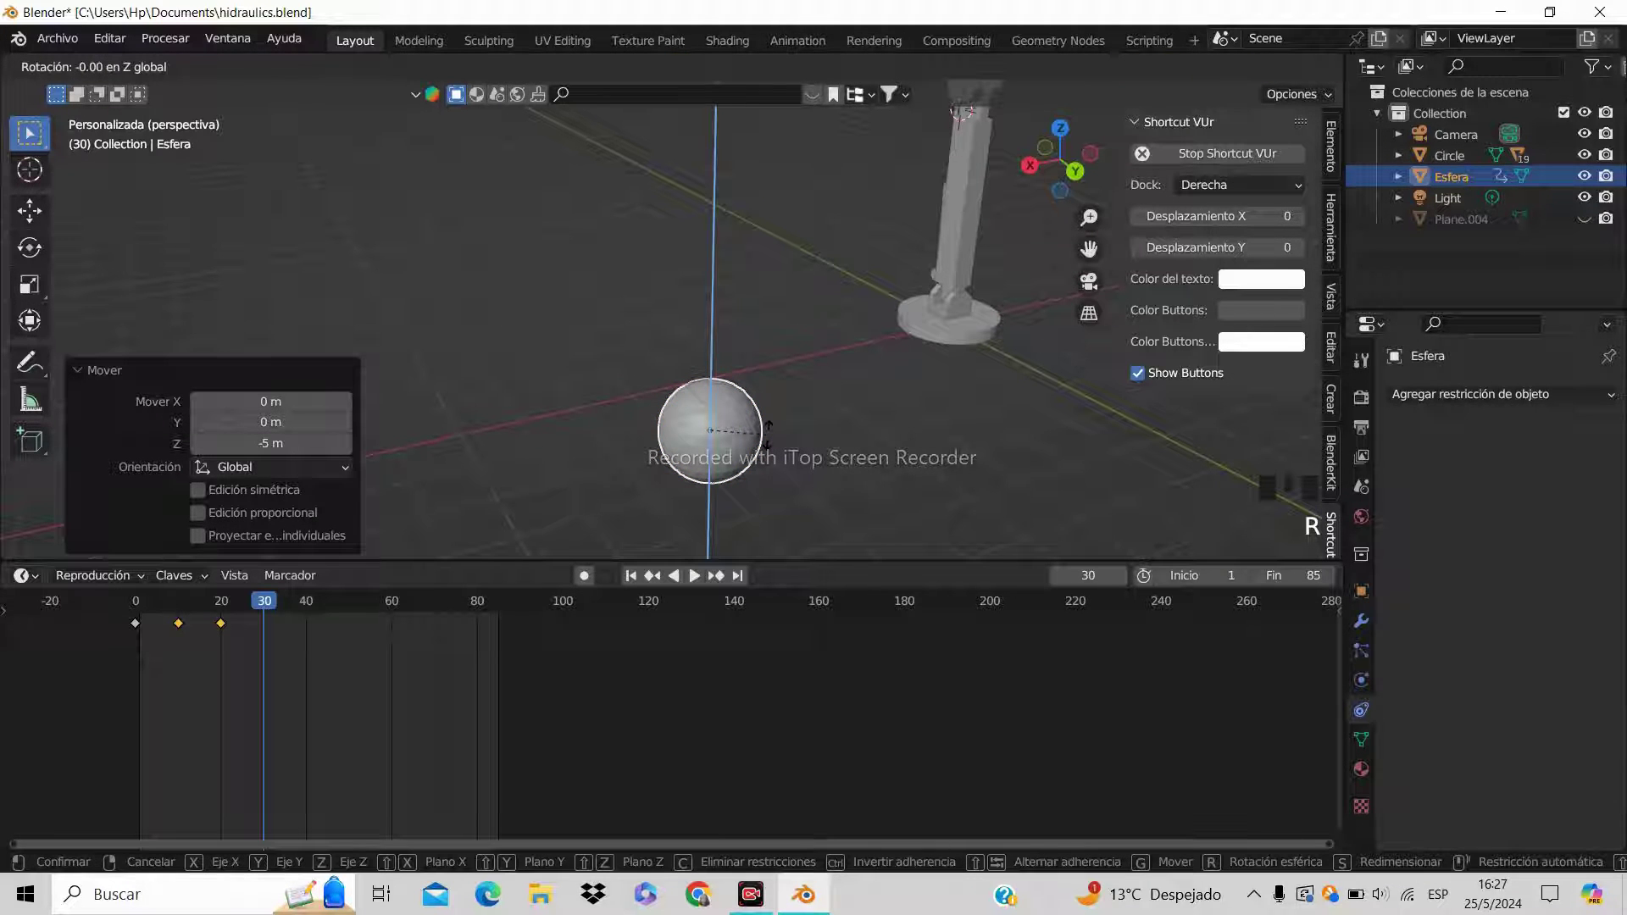
text(270)
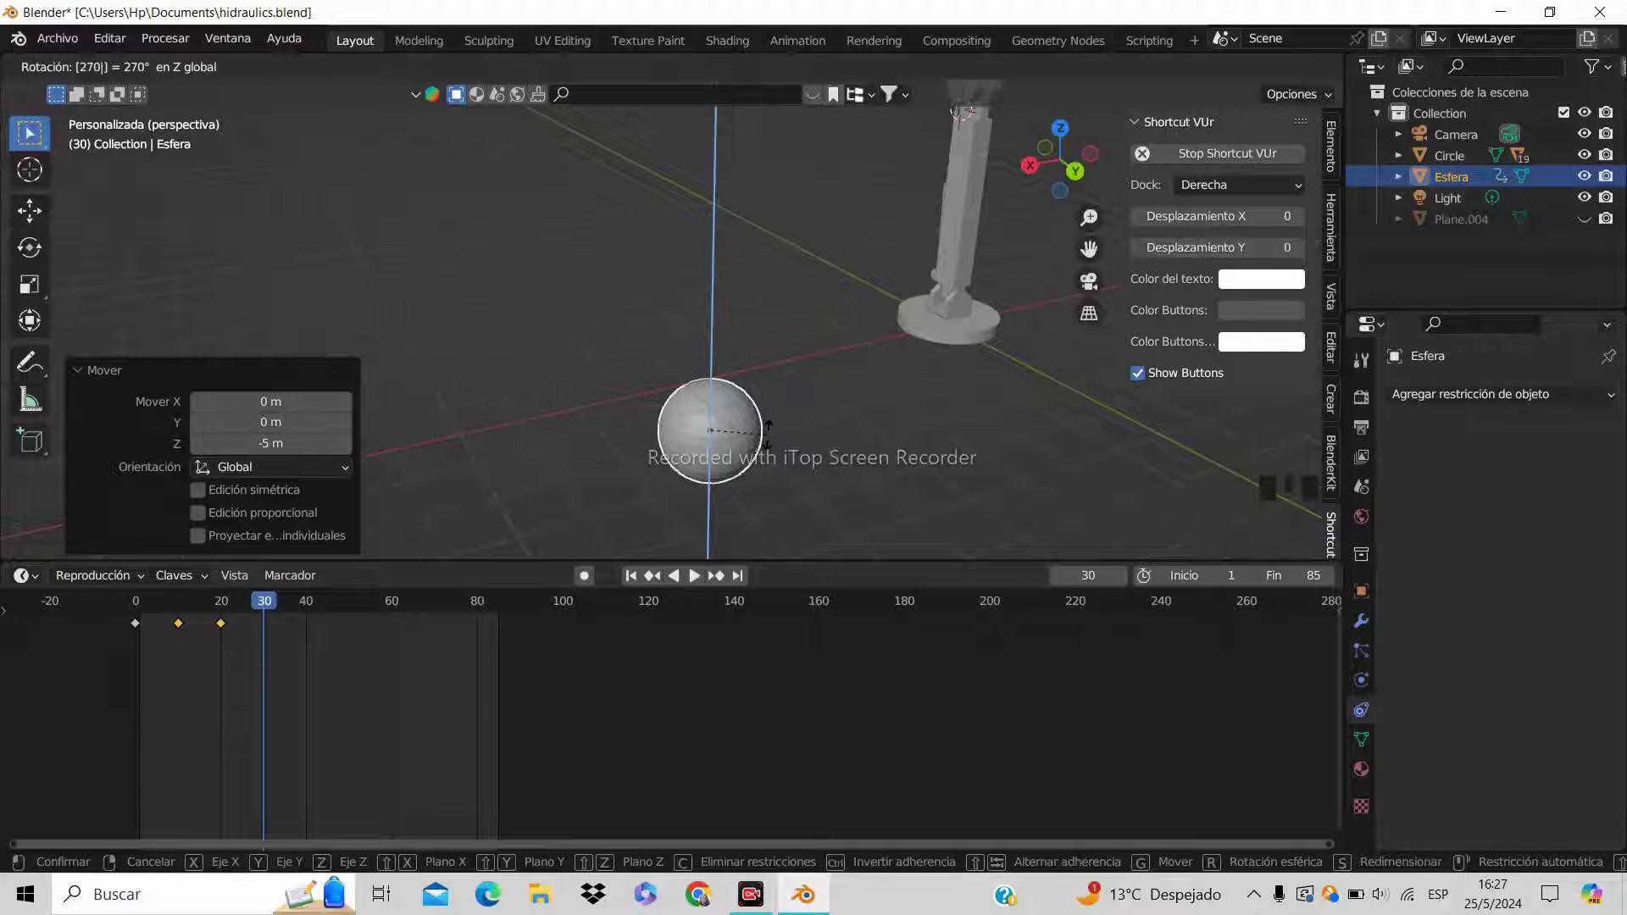
key(Return)
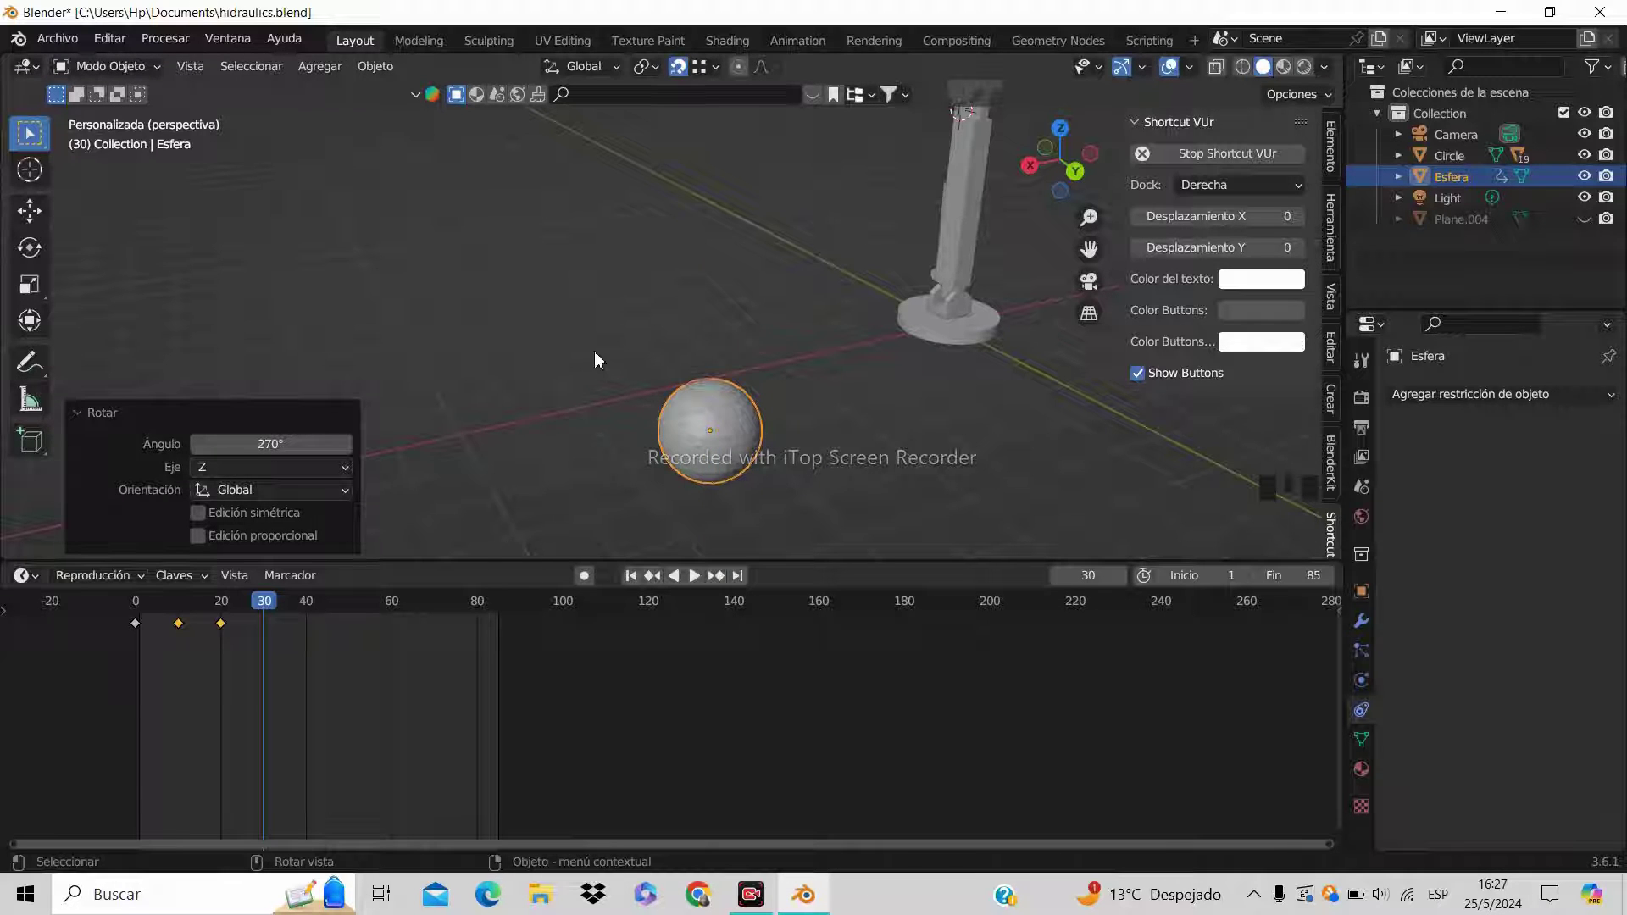
key(i)
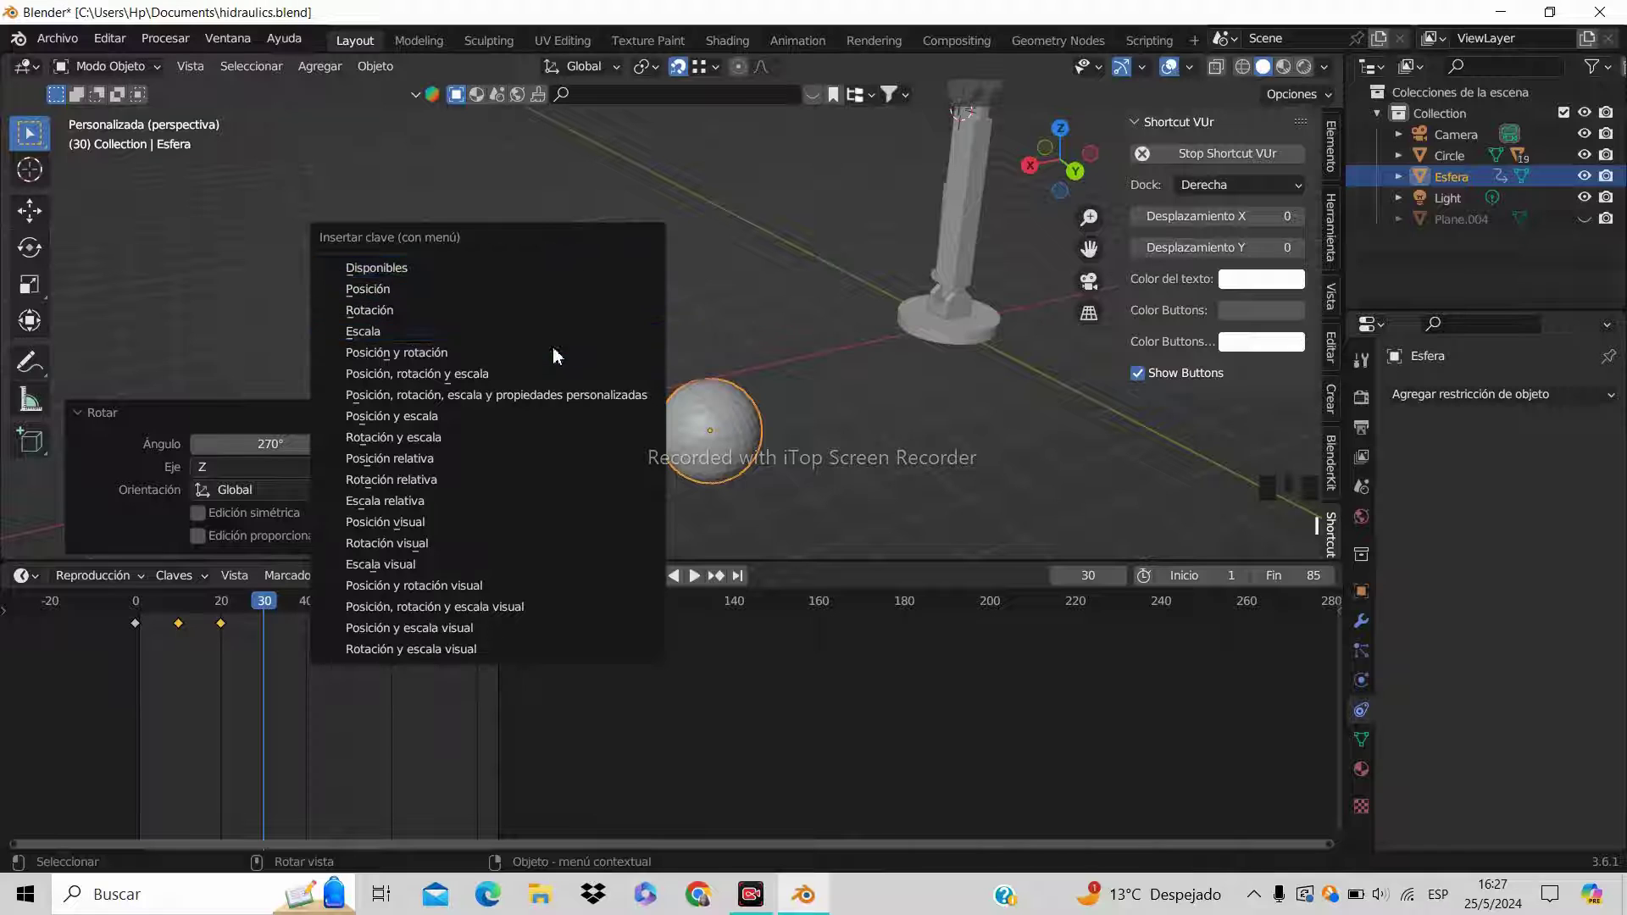
click(556, 356)
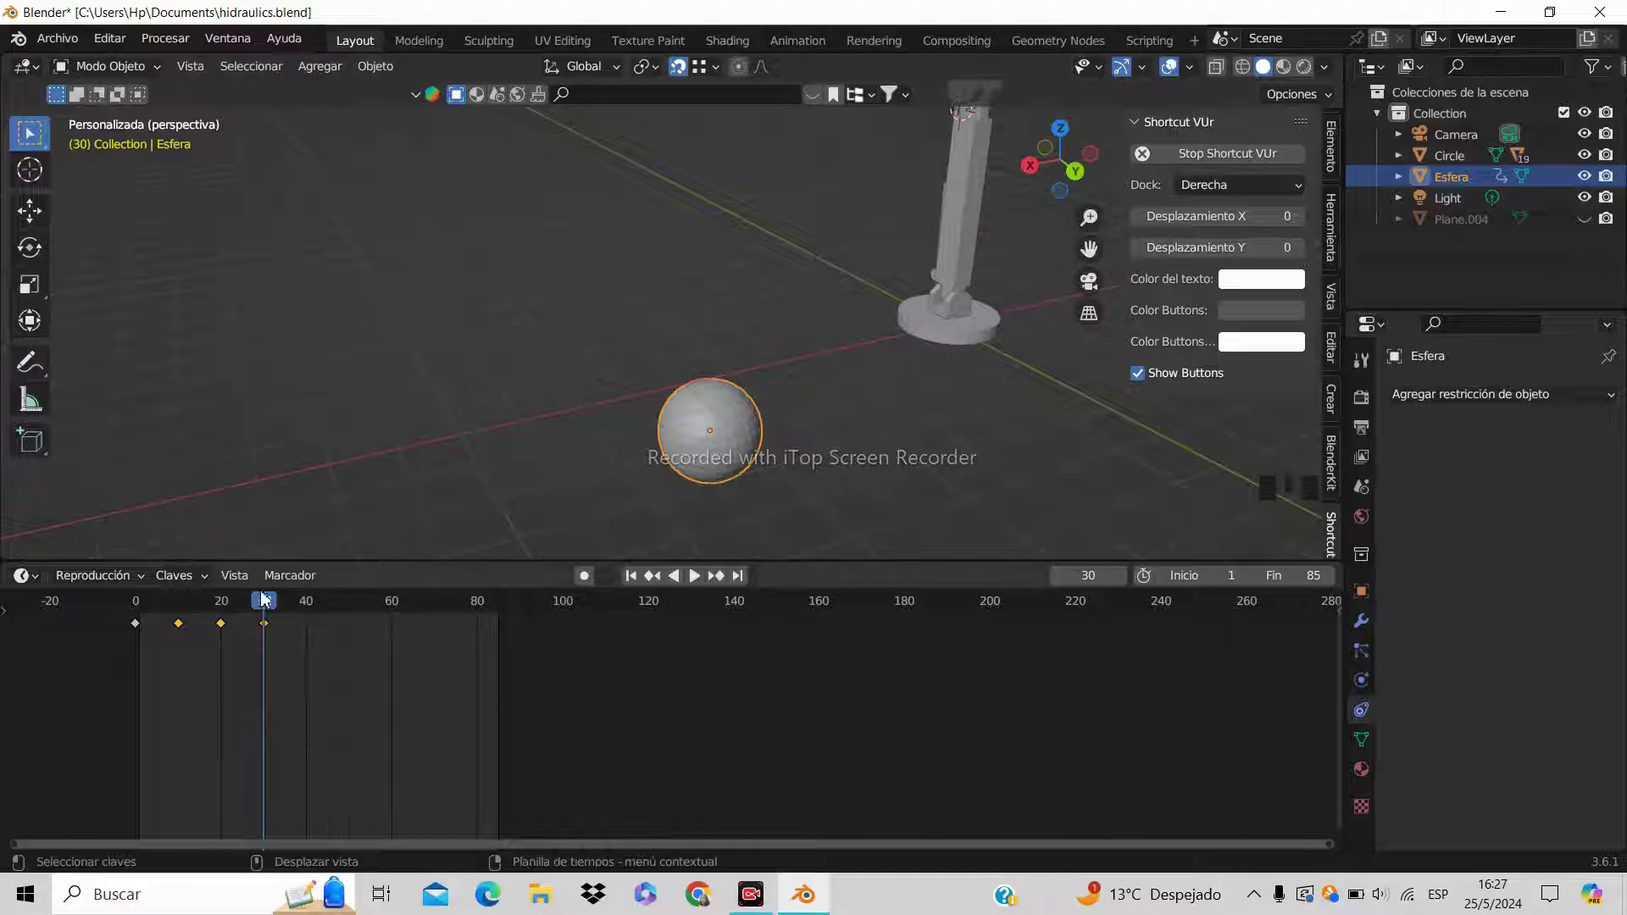
Go to frame 40, raise the sphere back to its upper position and insert a keyframe there
scroll(349, 488, down, 2)
shift+middle_drag(678, 250, 667, 323)
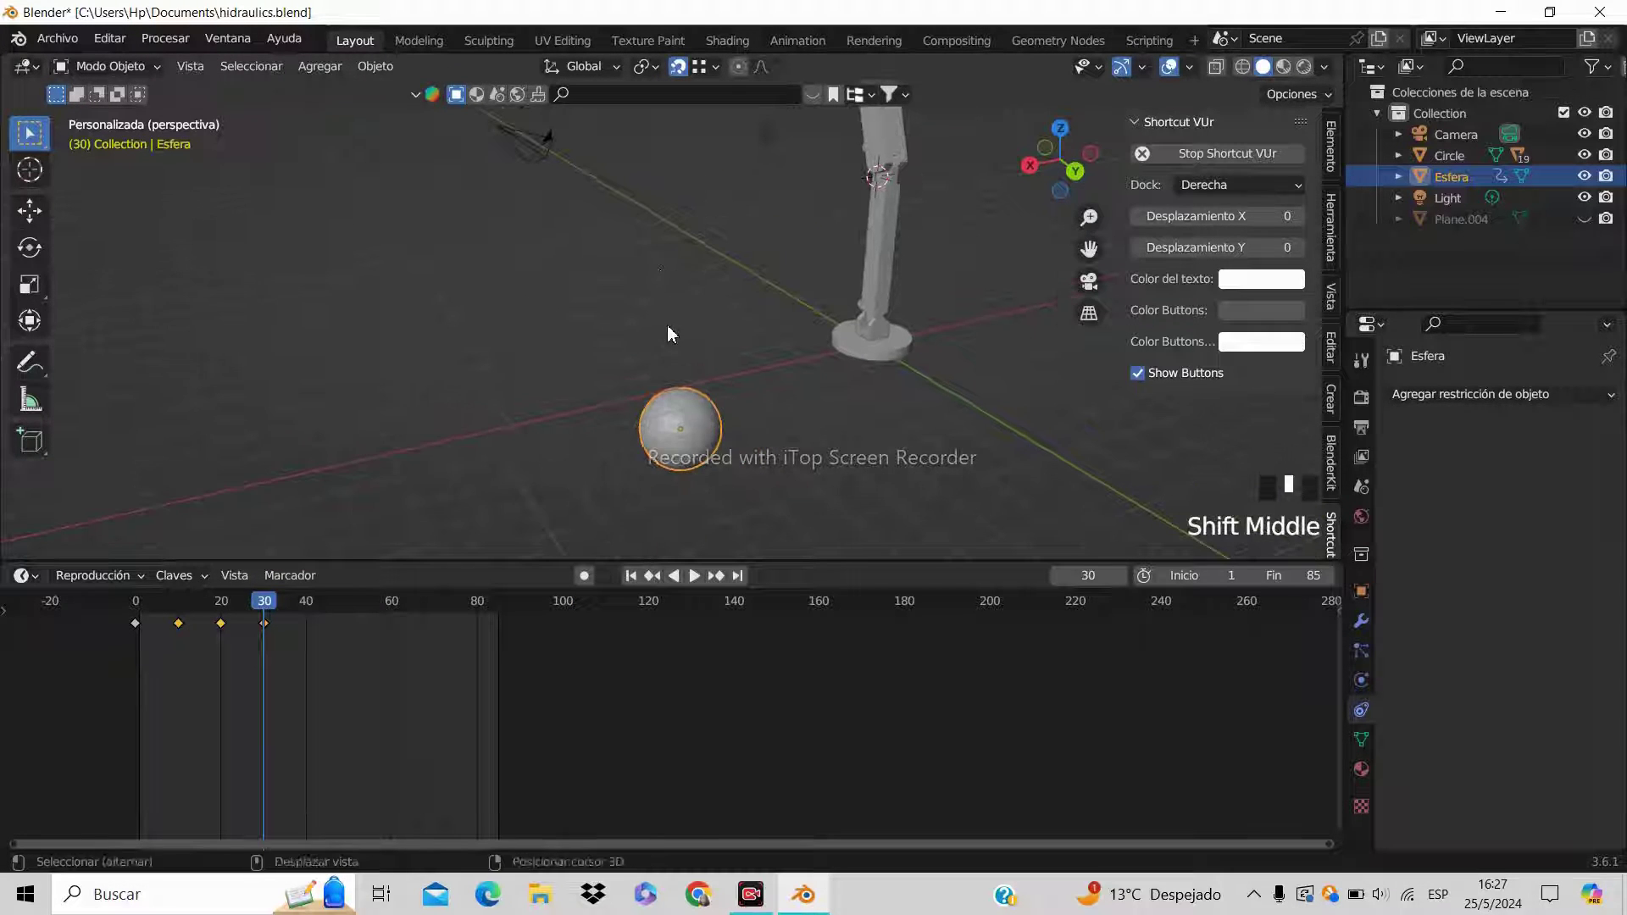
scroll(668, 323, up, 1)
mouse_move(265, 603)
mouse_down()
mouse_move(161, 607)
mouse_move(264, 622)
mouse_up()
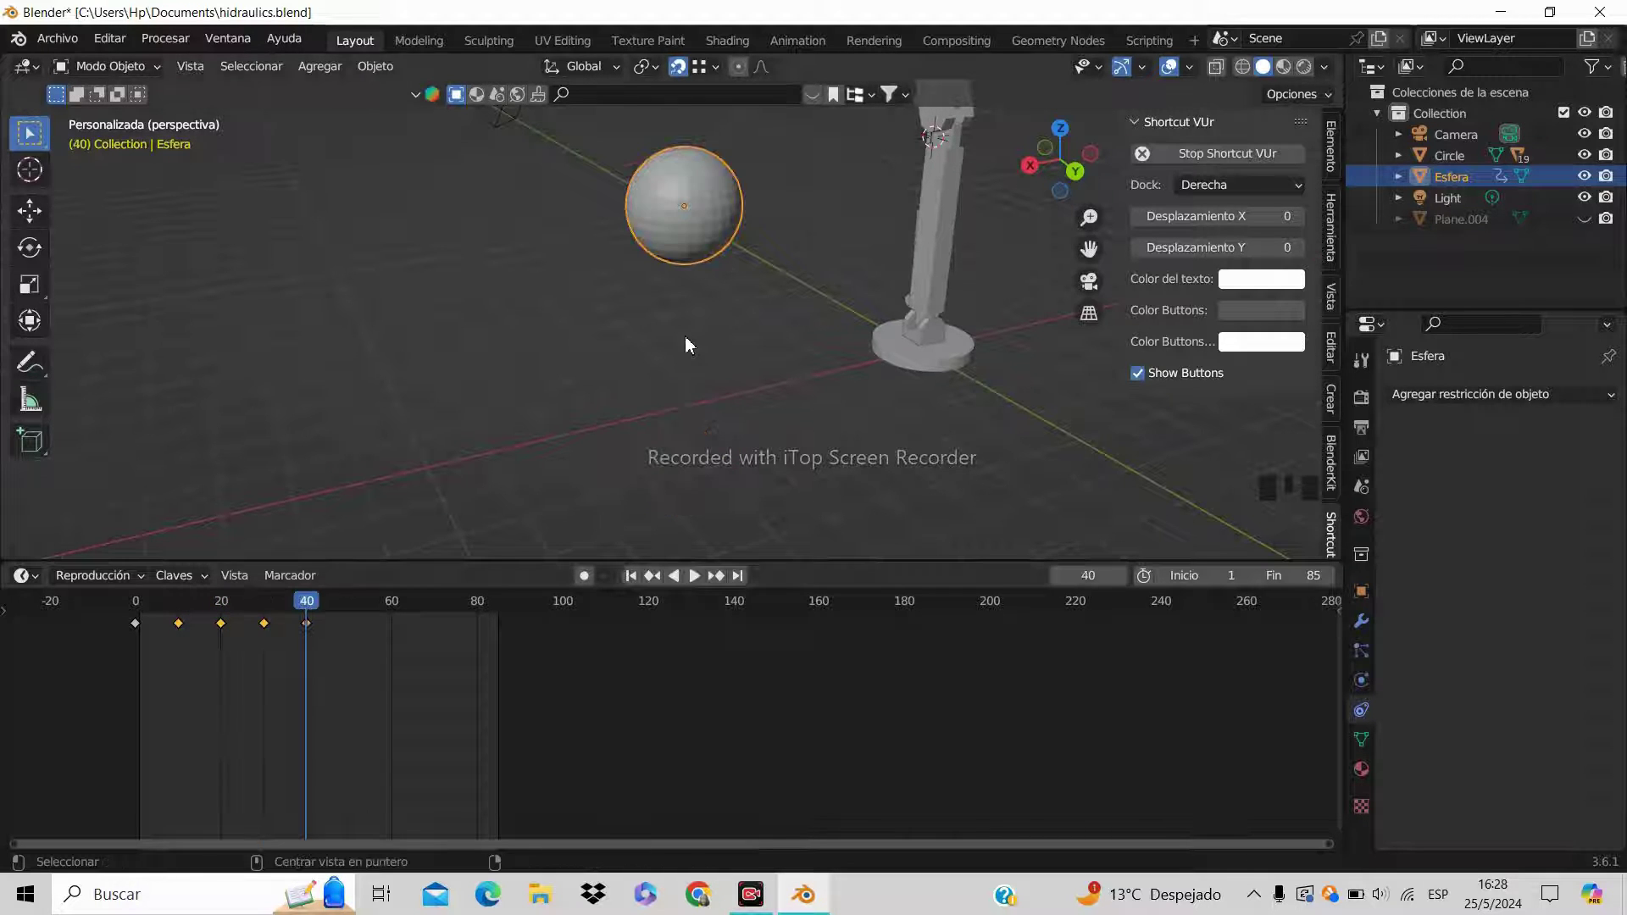
Go to frame 50 and move the sphere -5 m along the global Z axis
mouse_move(307, 623)
mouse_down()
mouse_move(269, 629)
mouse_move(311, 628)
mouse_up()
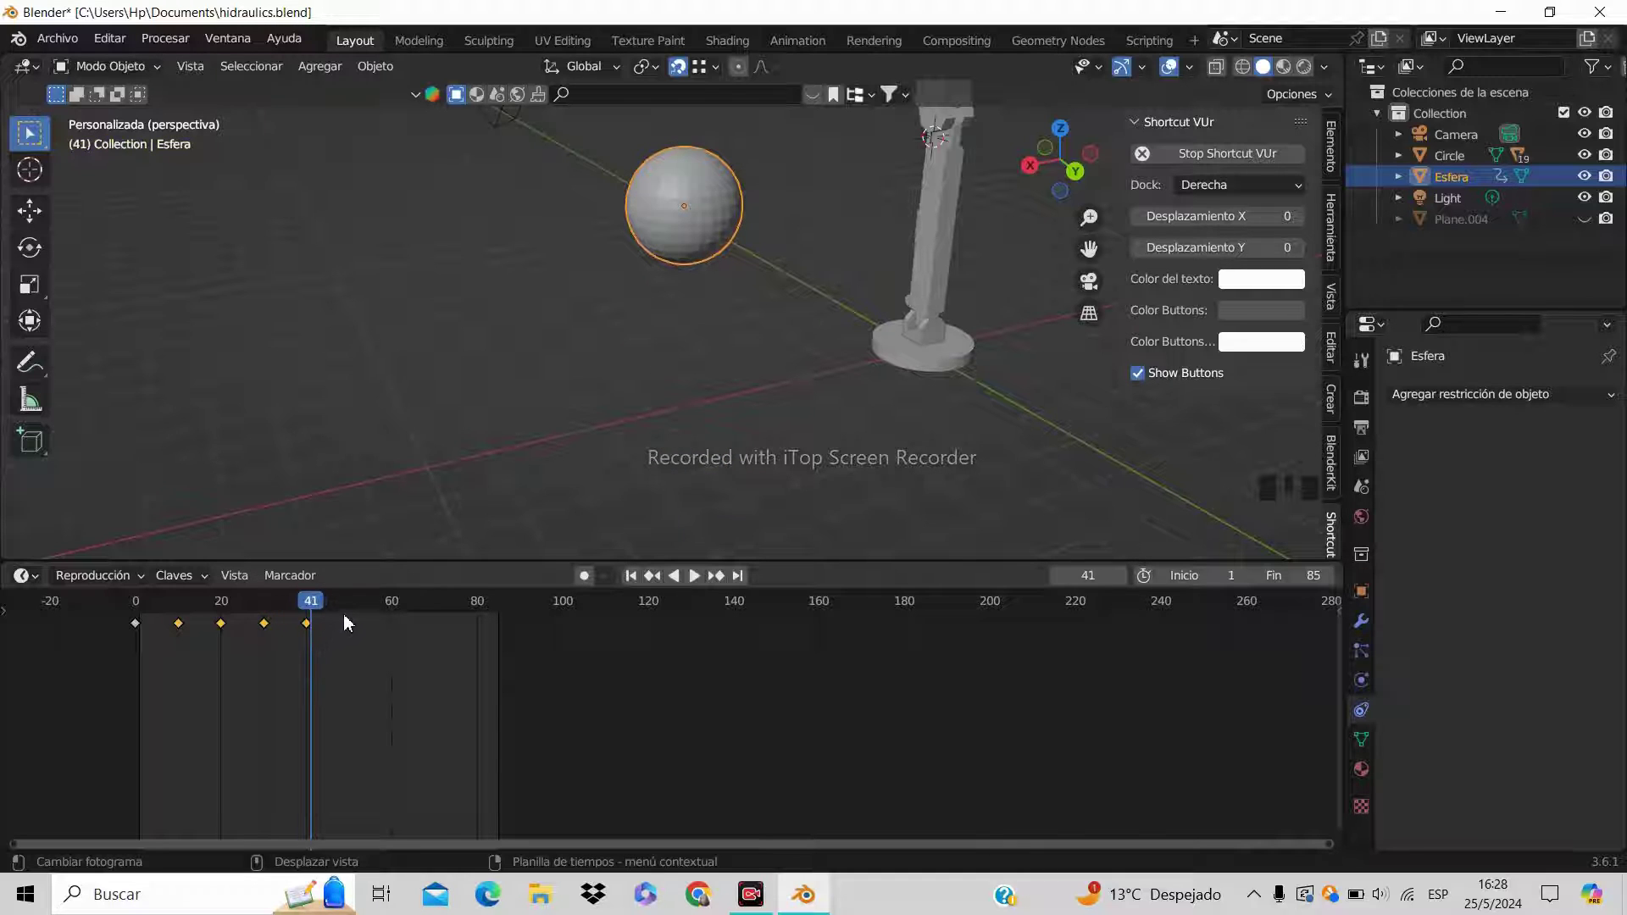
click(352, 607)
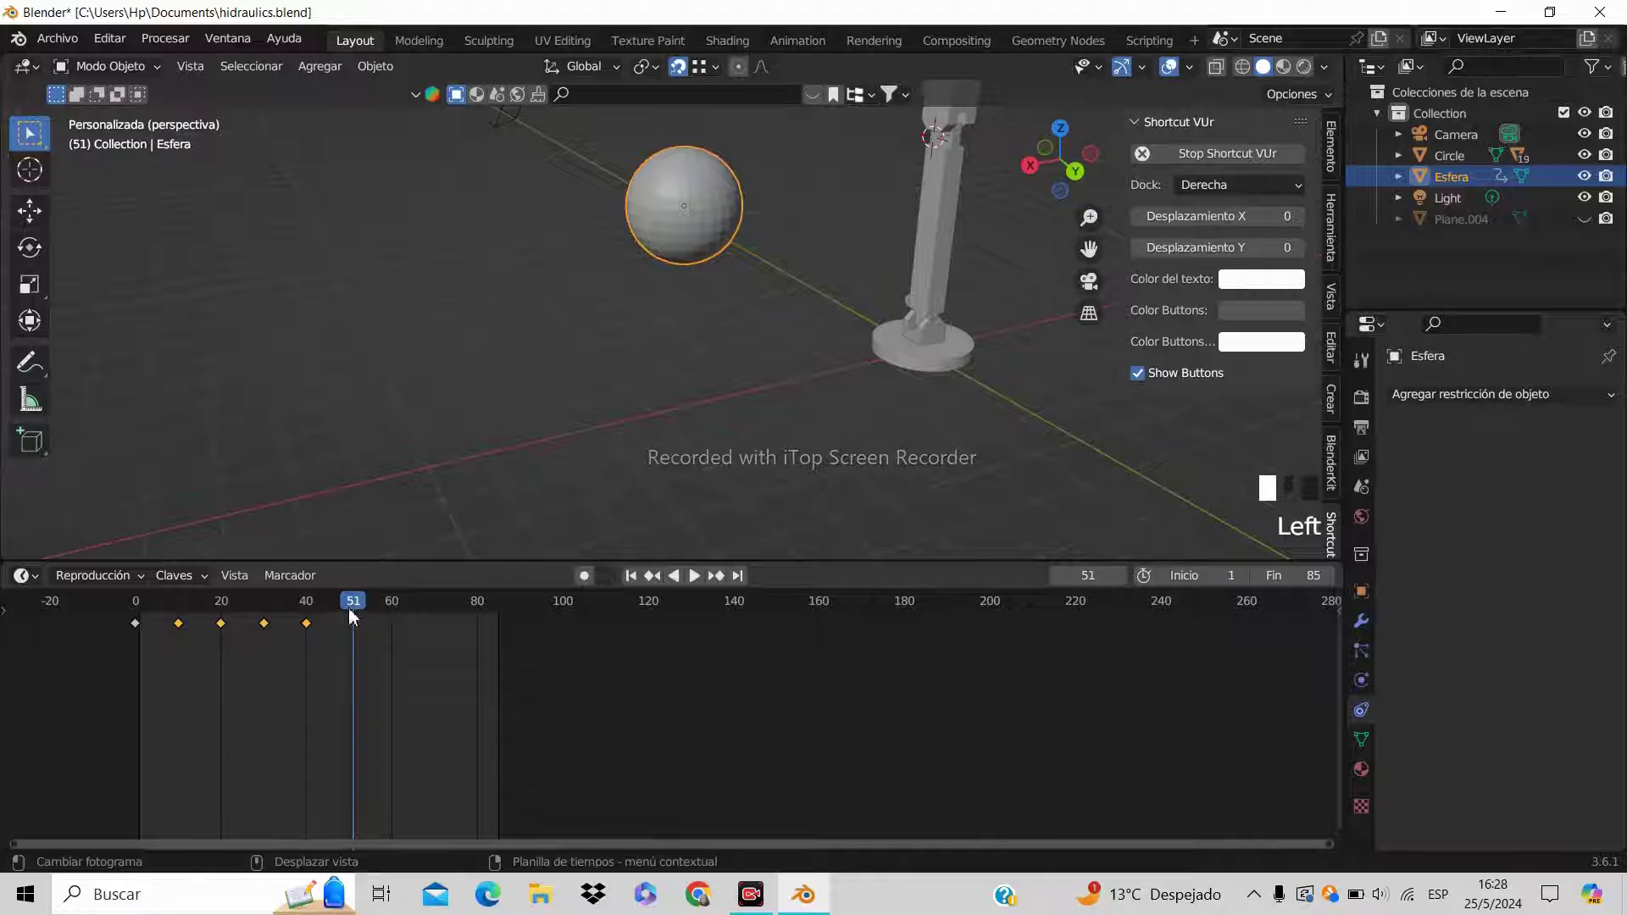
click(348, 612)
scroll(693, 368, down, 1)
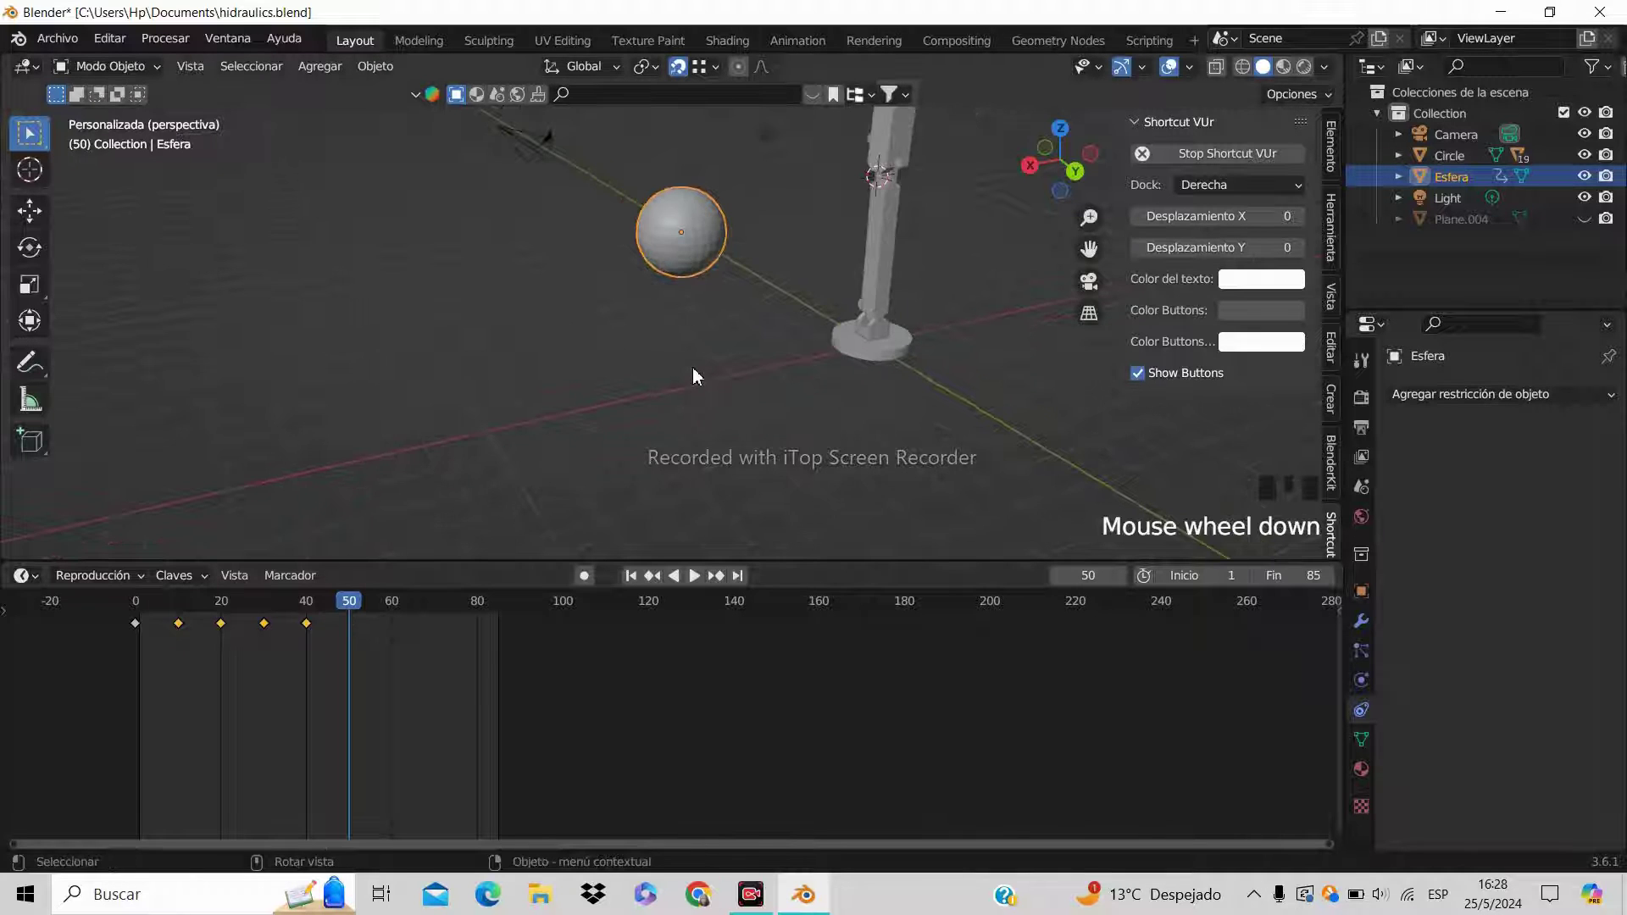
mouse_move(695, 376)
middle_down()
mouse_move(715, 363)
mouse_move(690, 381)
mouse_move(719, 389)
middle_up()
scroll(758, 400, up, 1)
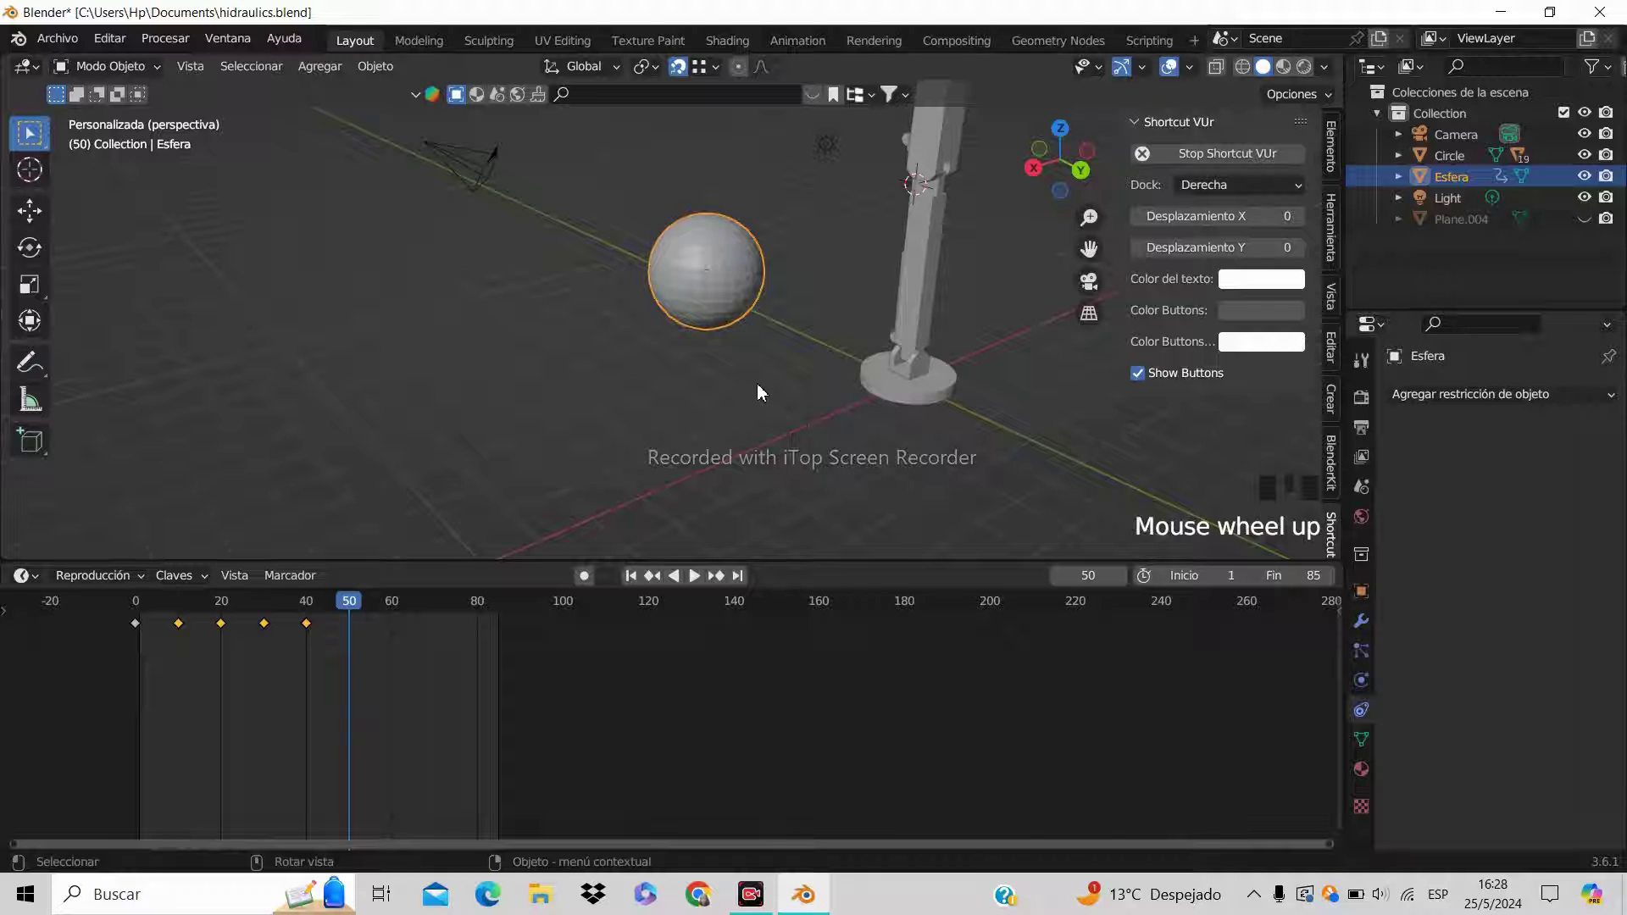
middle_drag(764, 409, 702, 405)
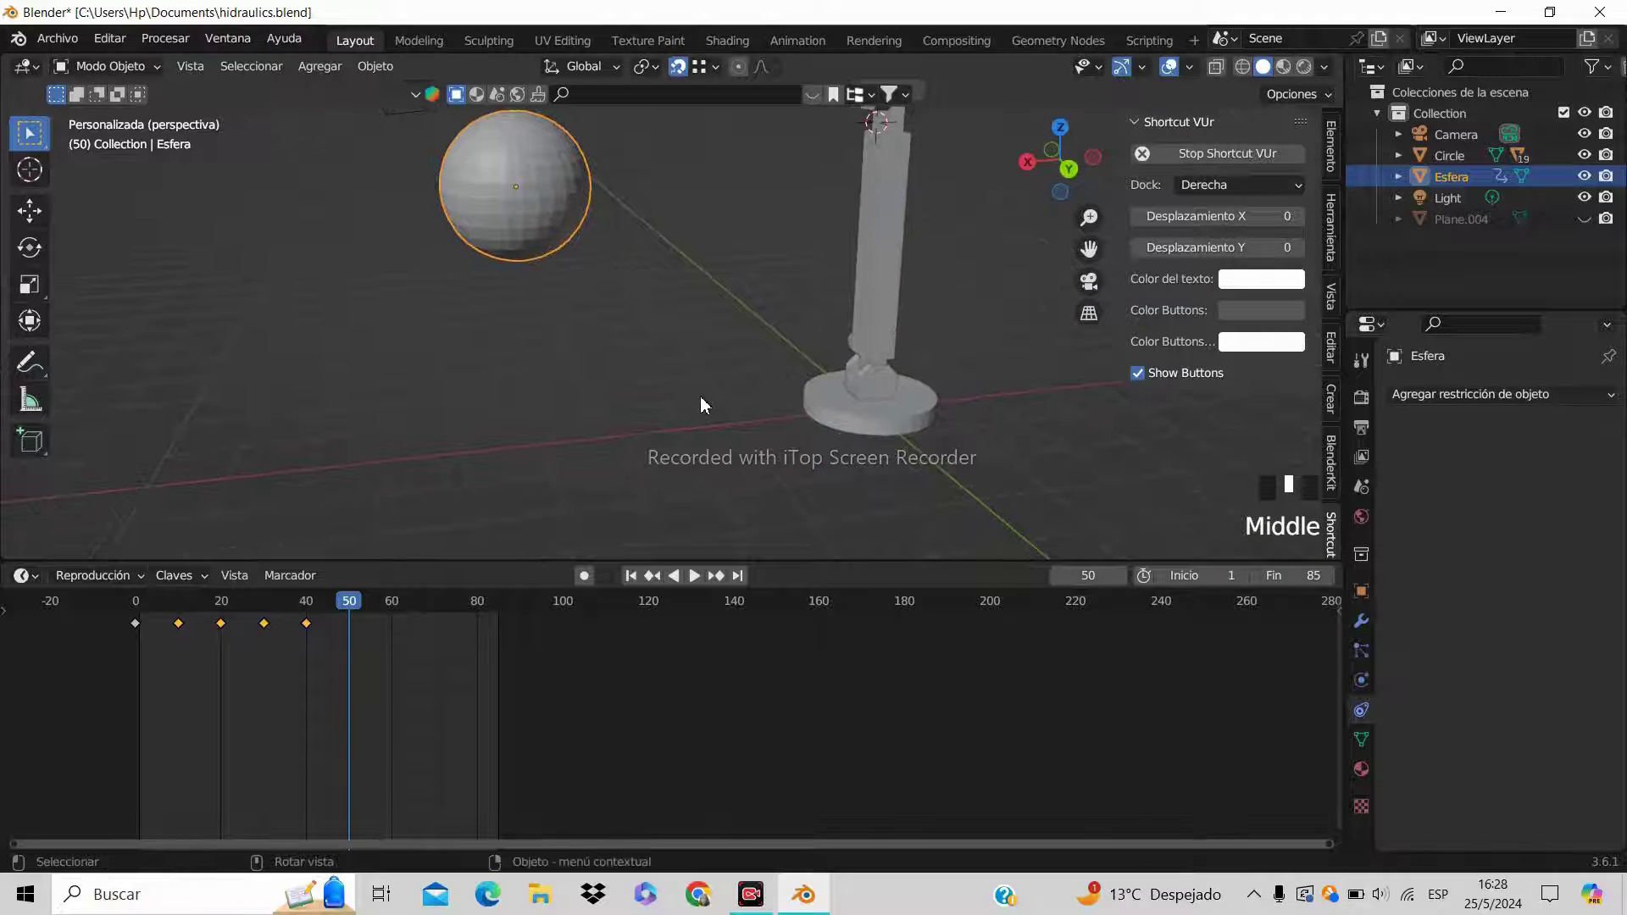
scroll(700, 404, down, 1)
key(g)
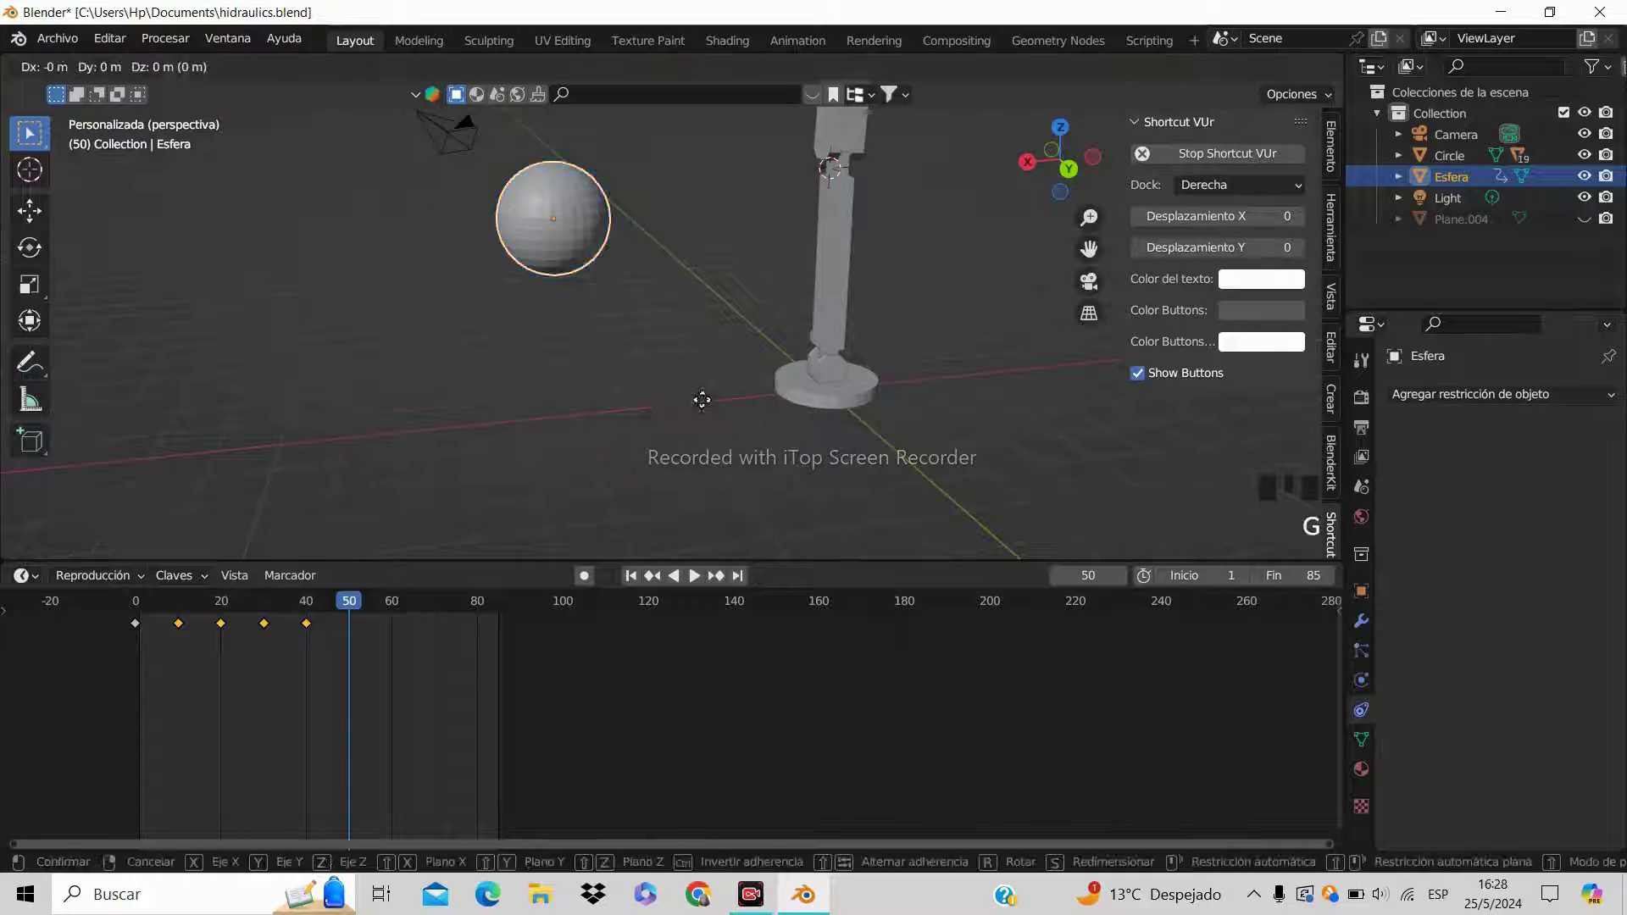
key(z)
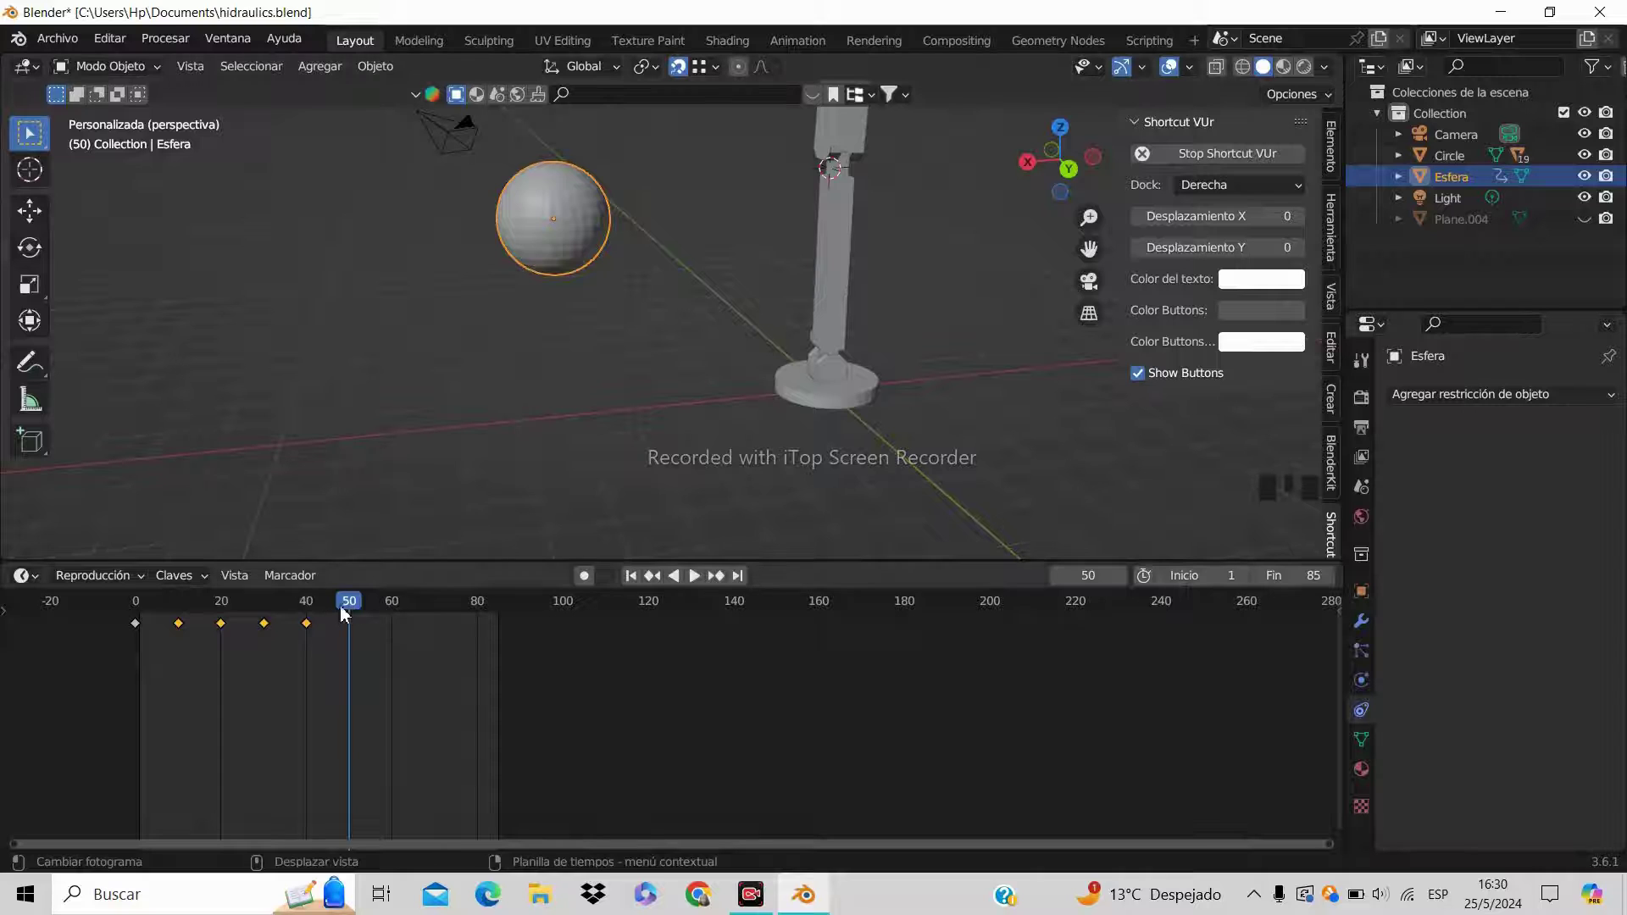
mouse_move(342, 604)
mouse_down()
mouse_move(321, 603)
mouse_move(347, 605)
mouse_up()
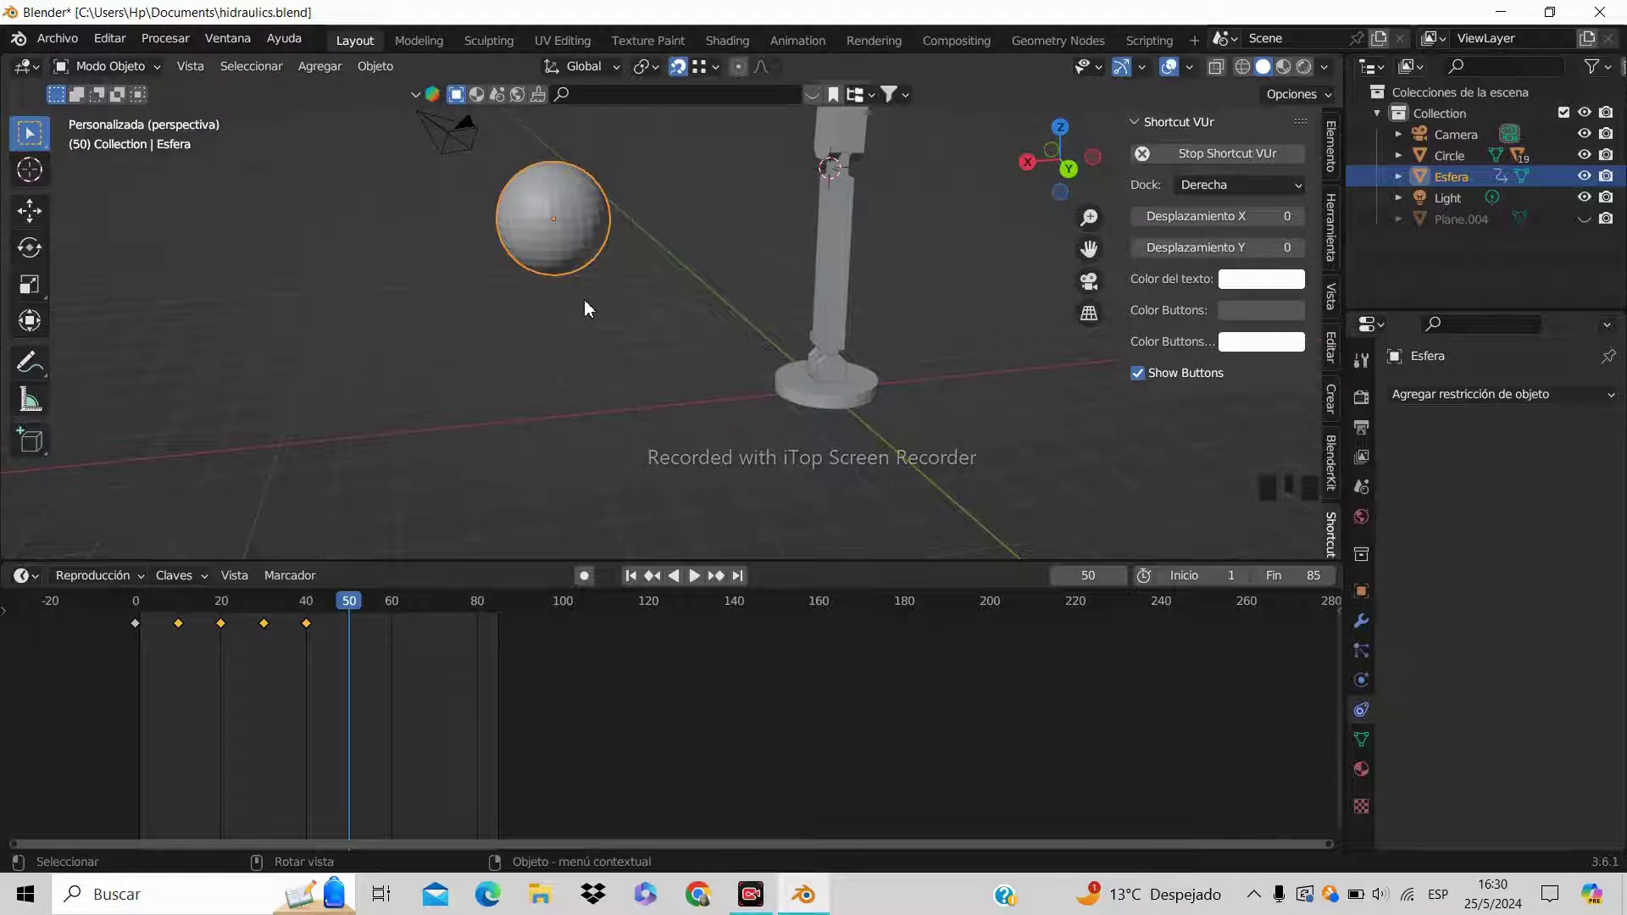
key(g)
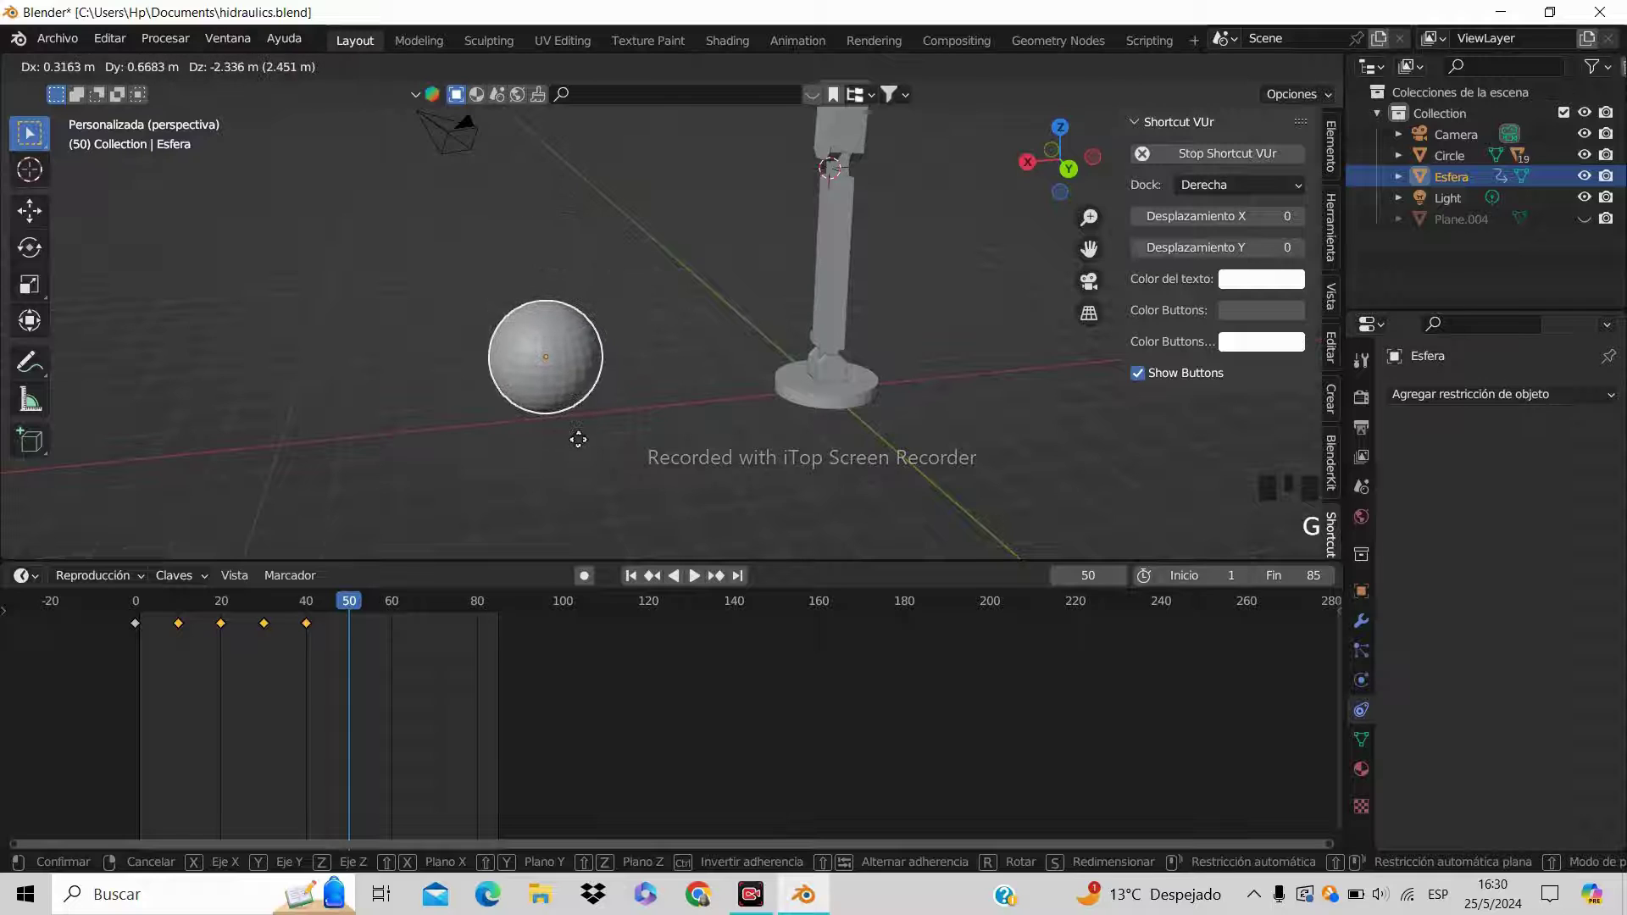
text(z)
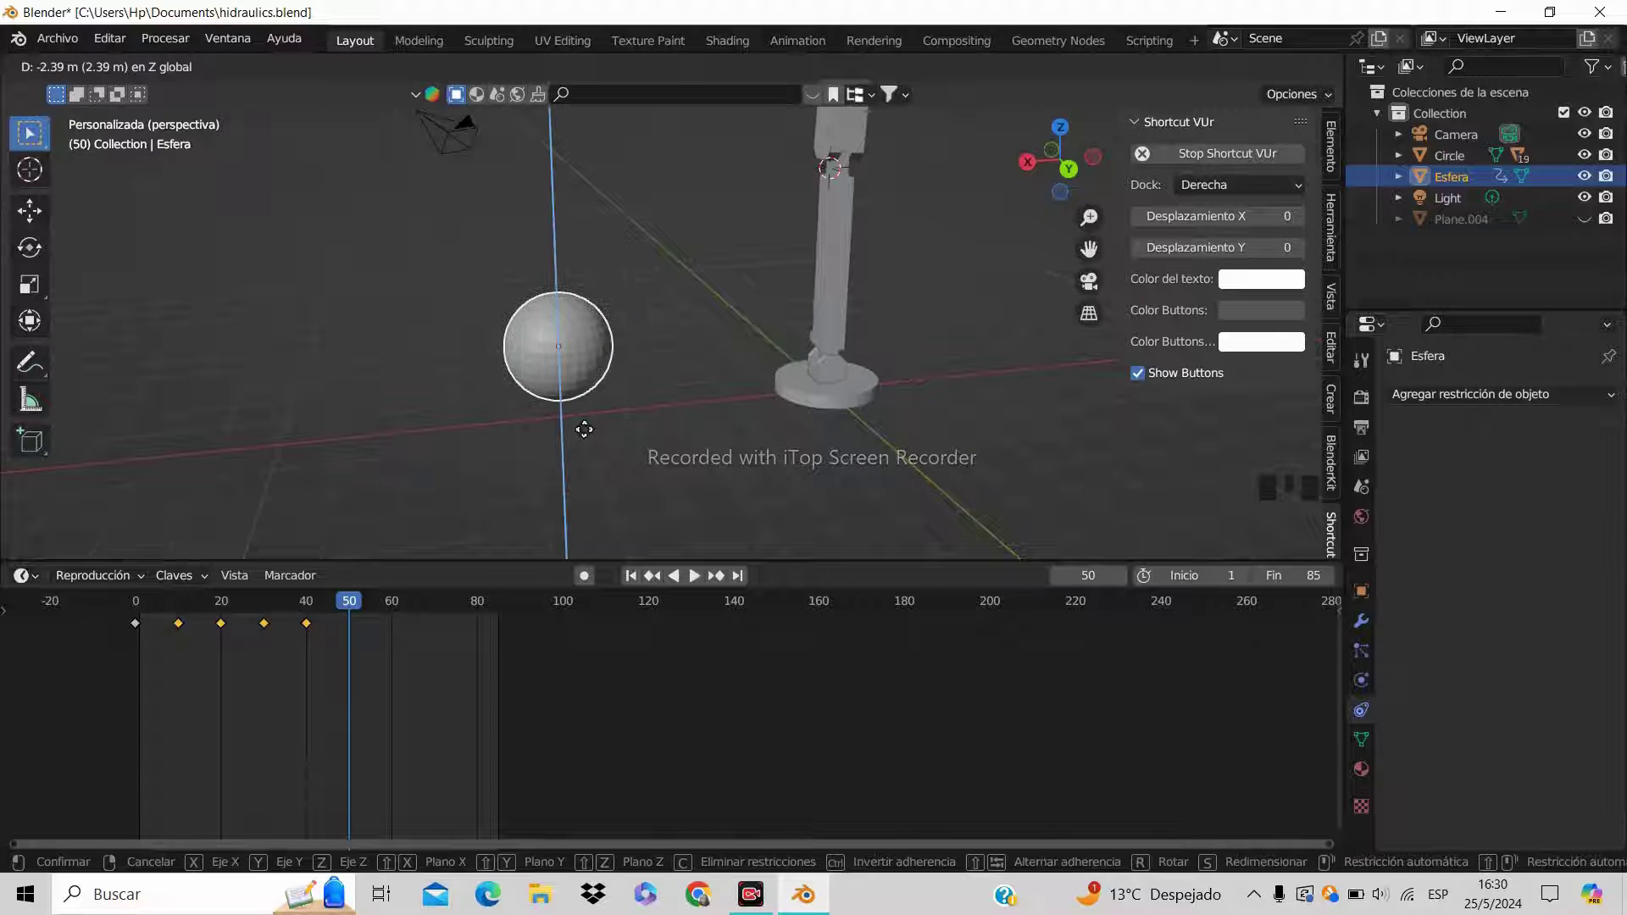
text(-5)
key(Return)
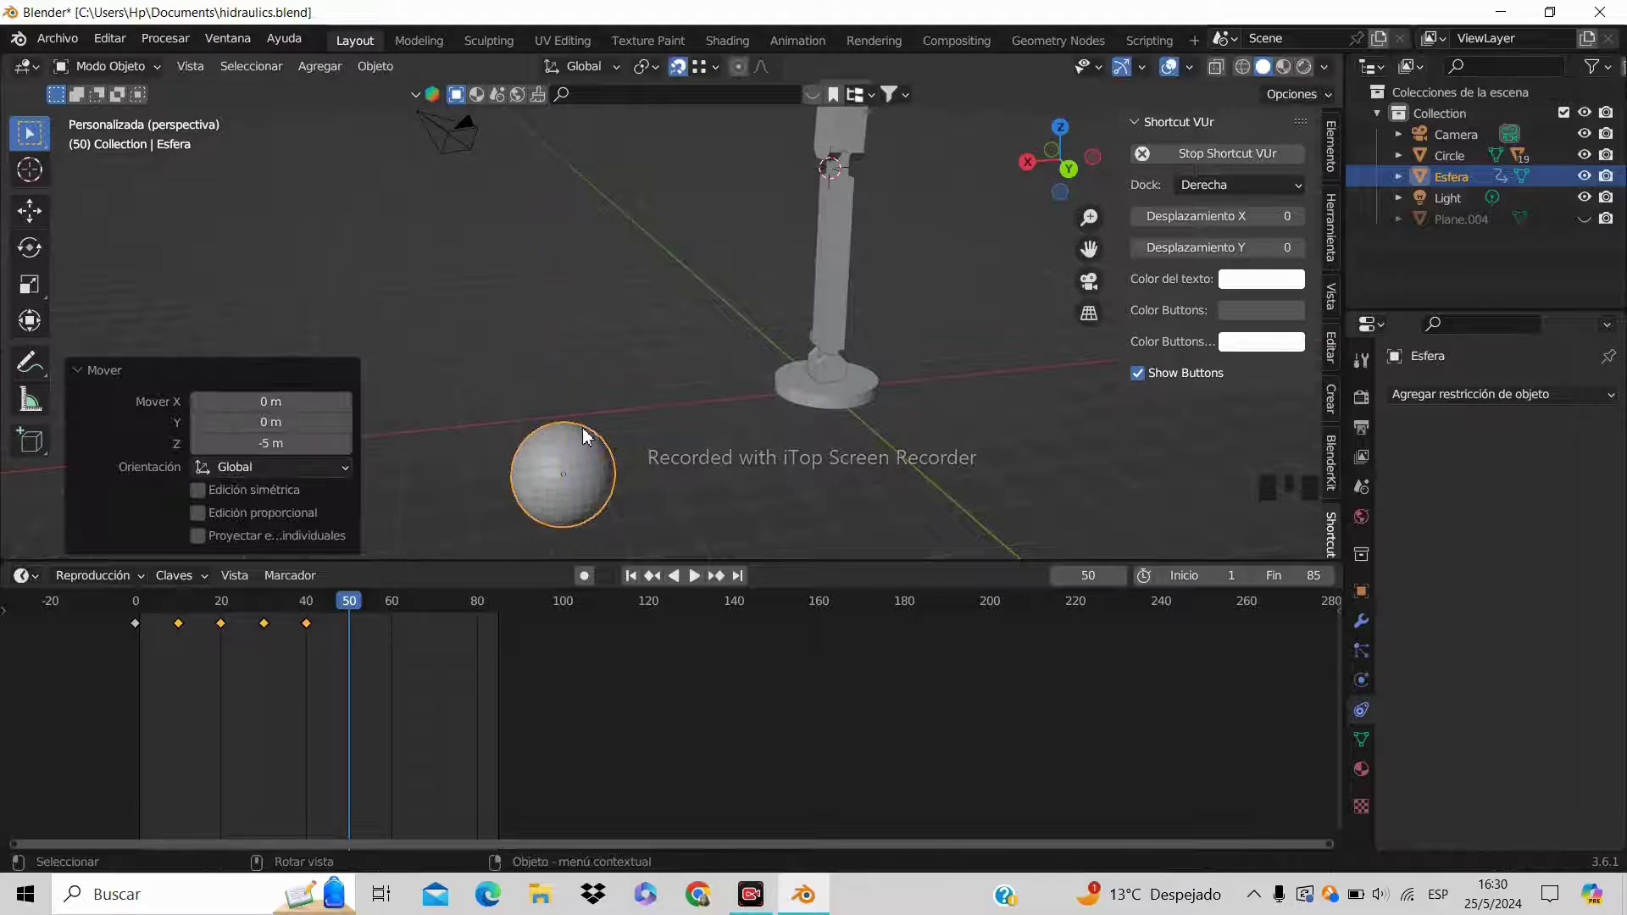
Rotate the lowered sphere 360° about the view axis at frame 50
shift+middle_drag(647, 421, 714, 295)
scroll(705, 313, up, 2)
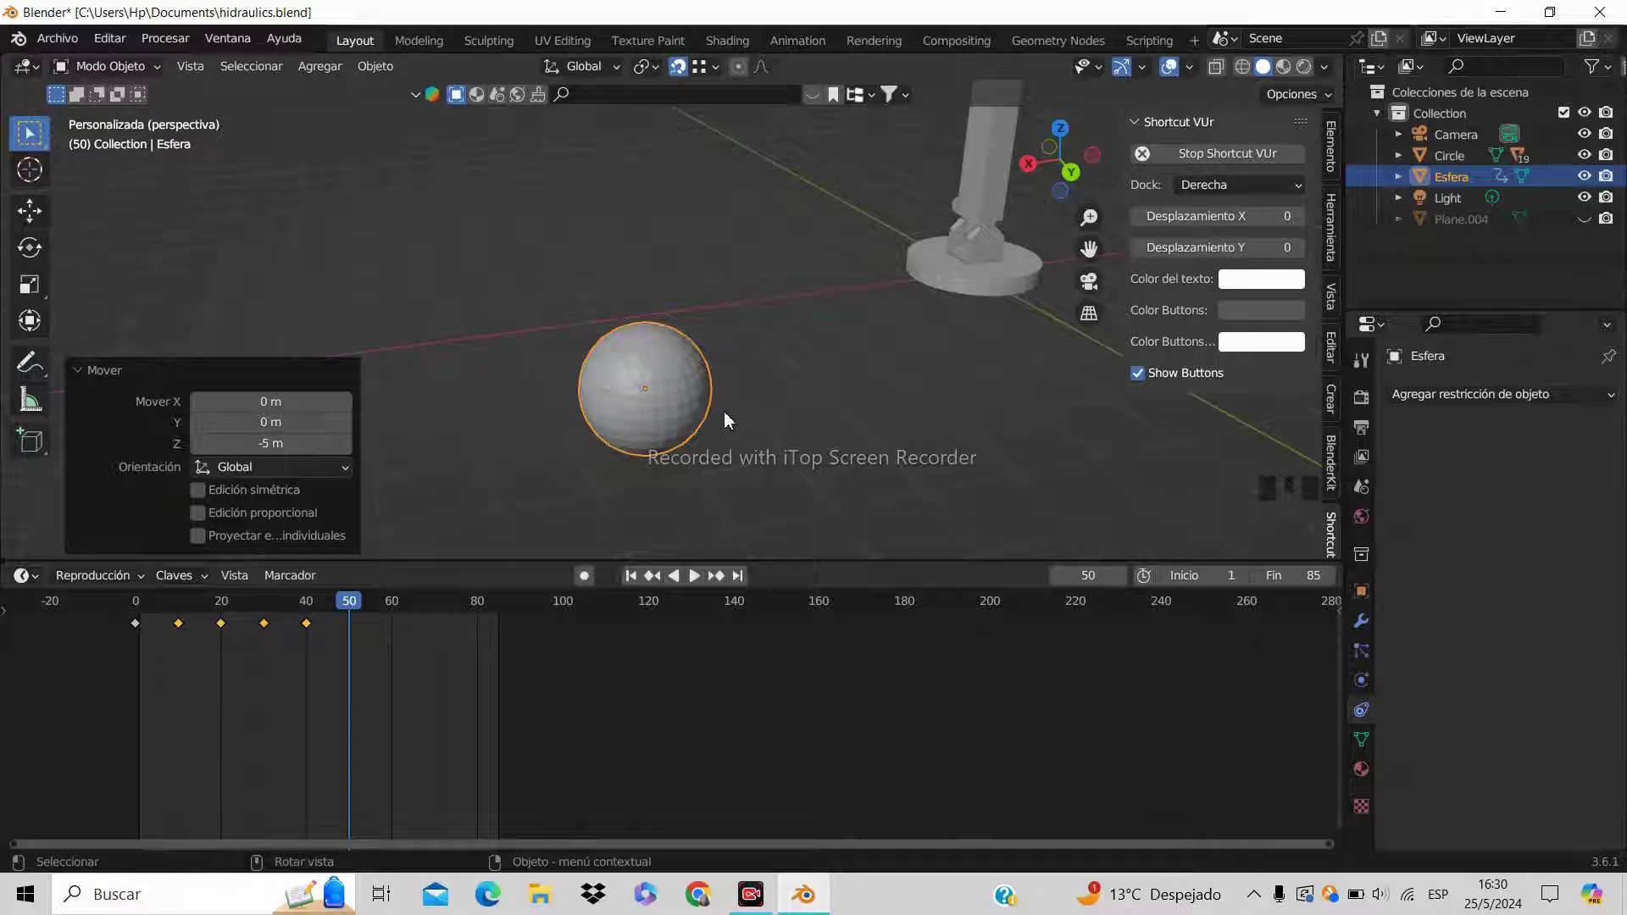
key(r)
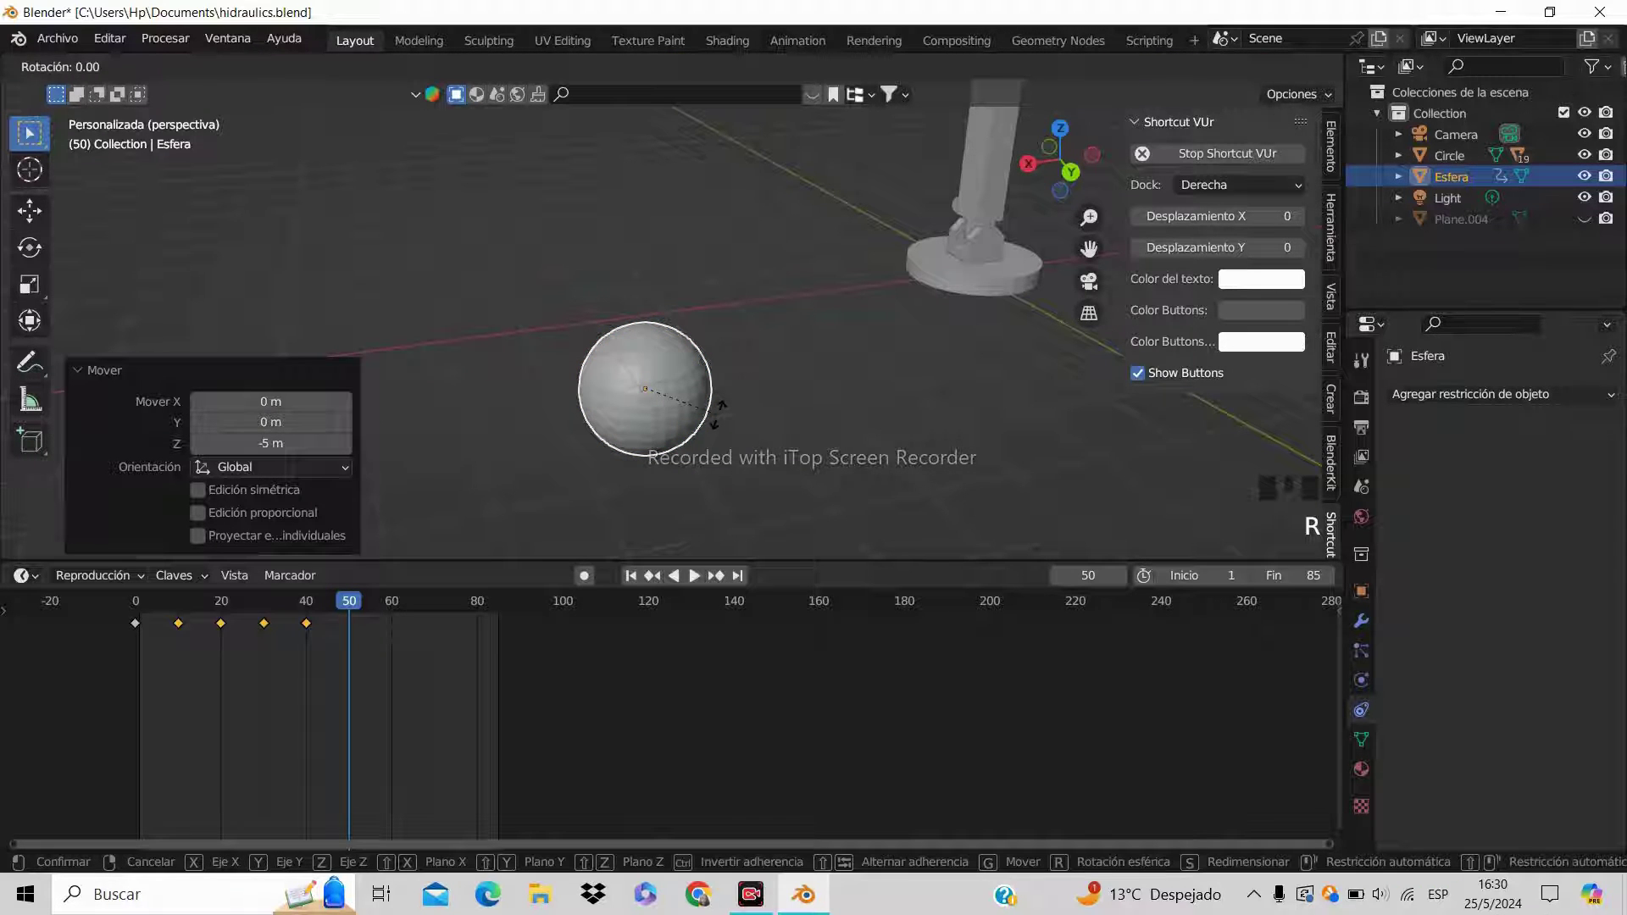
text(360)
key(Return)
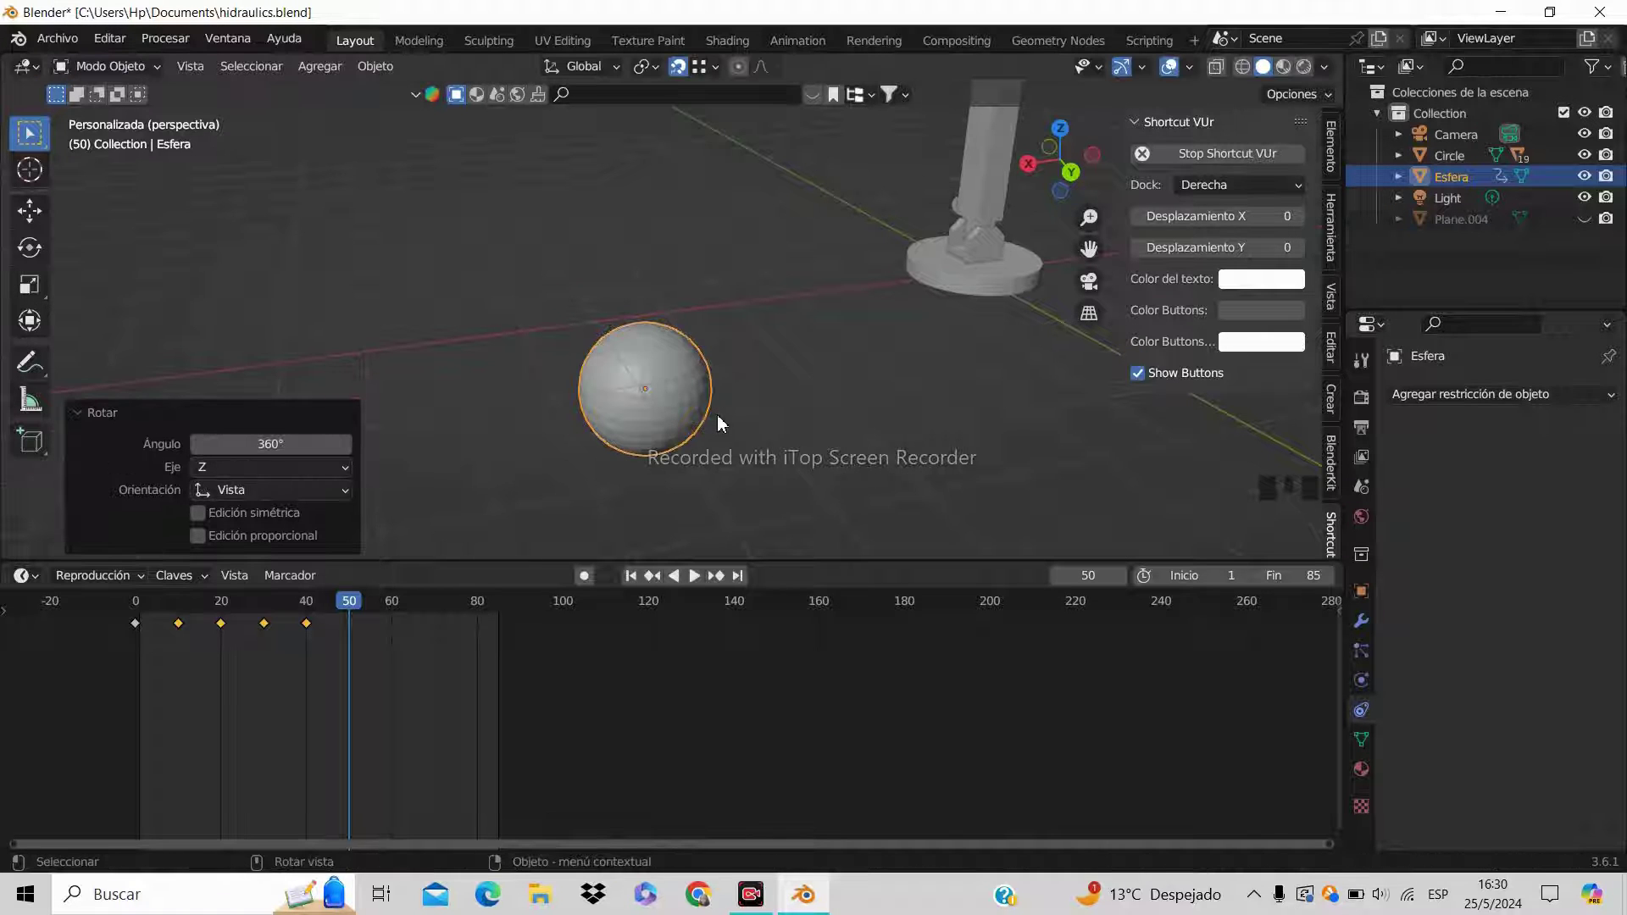
Try scaling the sphere along the global Z, X and Y axes in turn
middle_drag(753, 417, 725, 362)
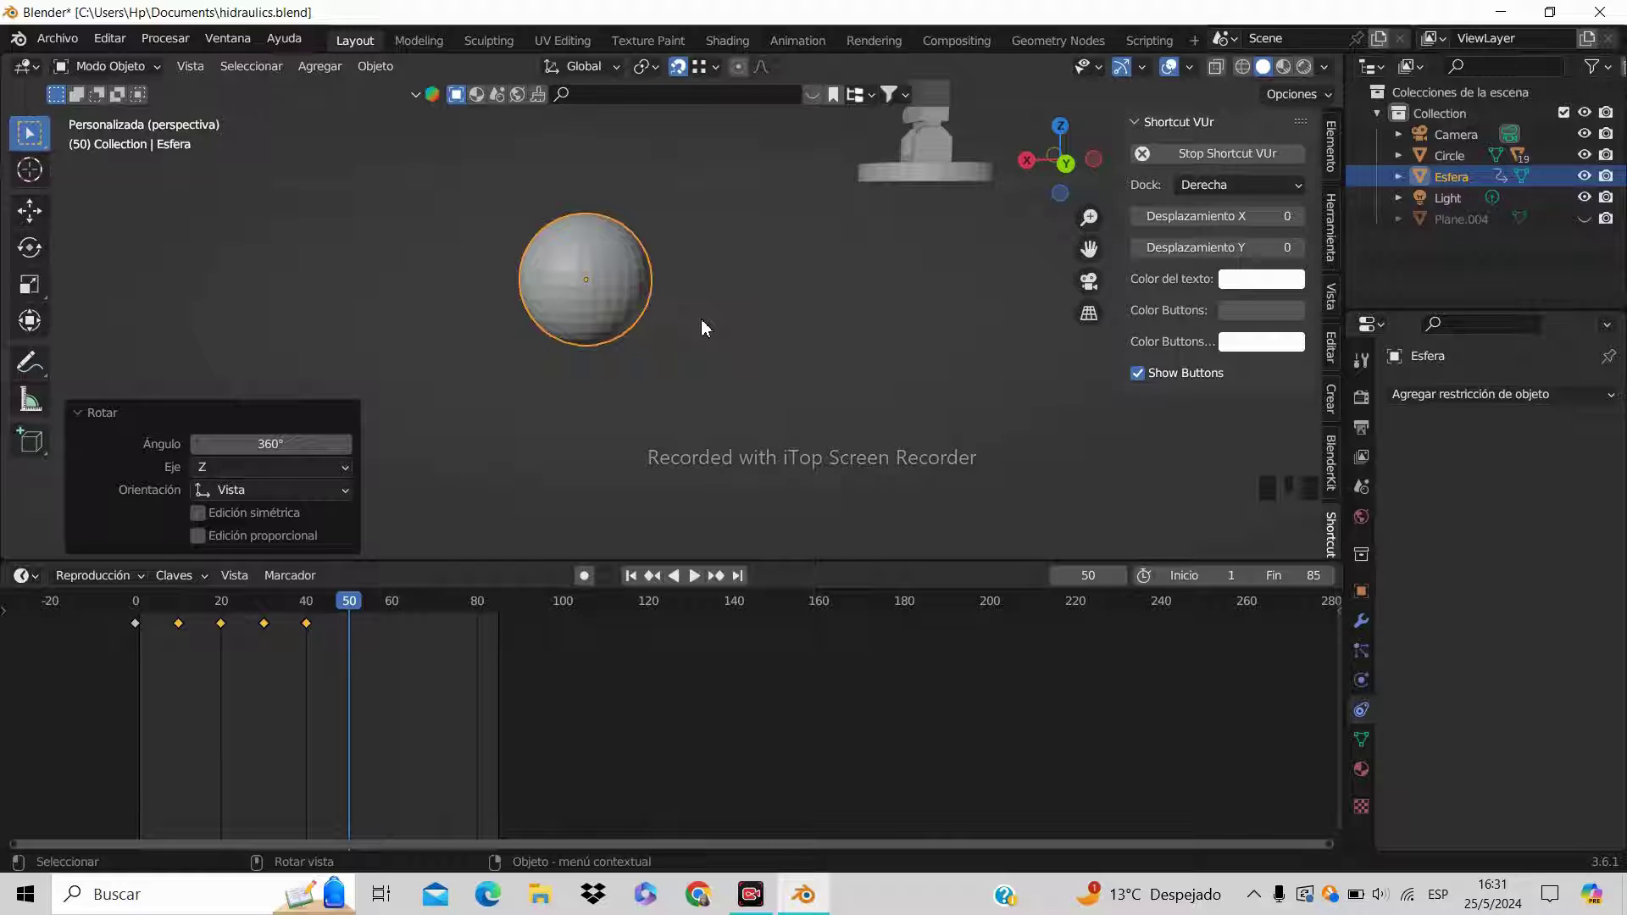
middle_drag(754, 277, 744, 258)
key(s)
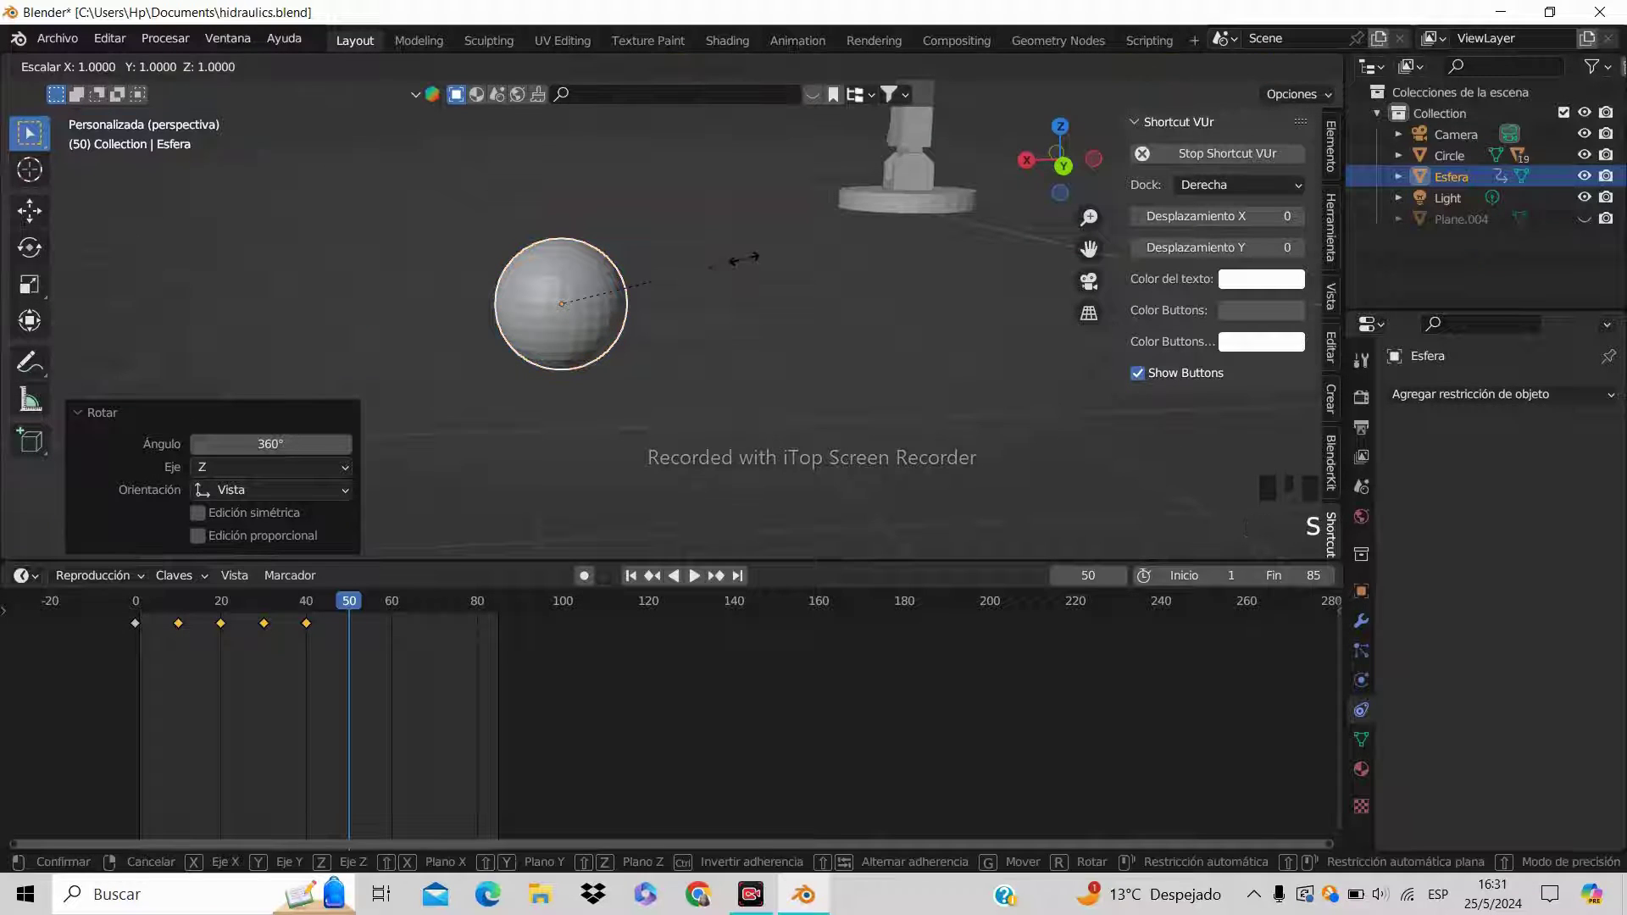
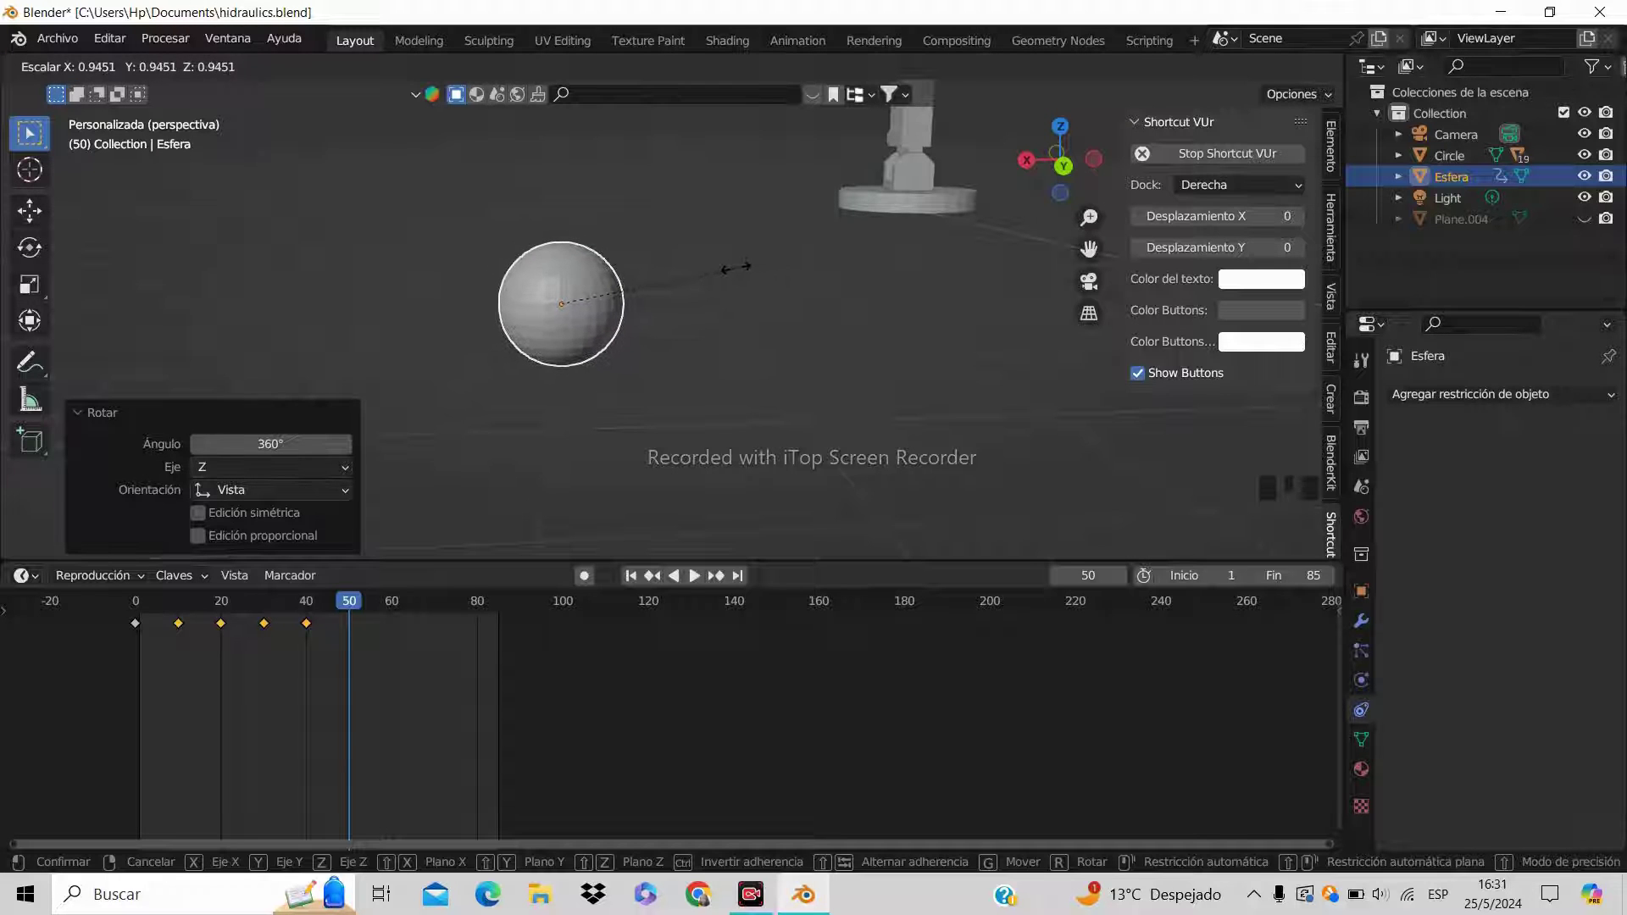
key(z)
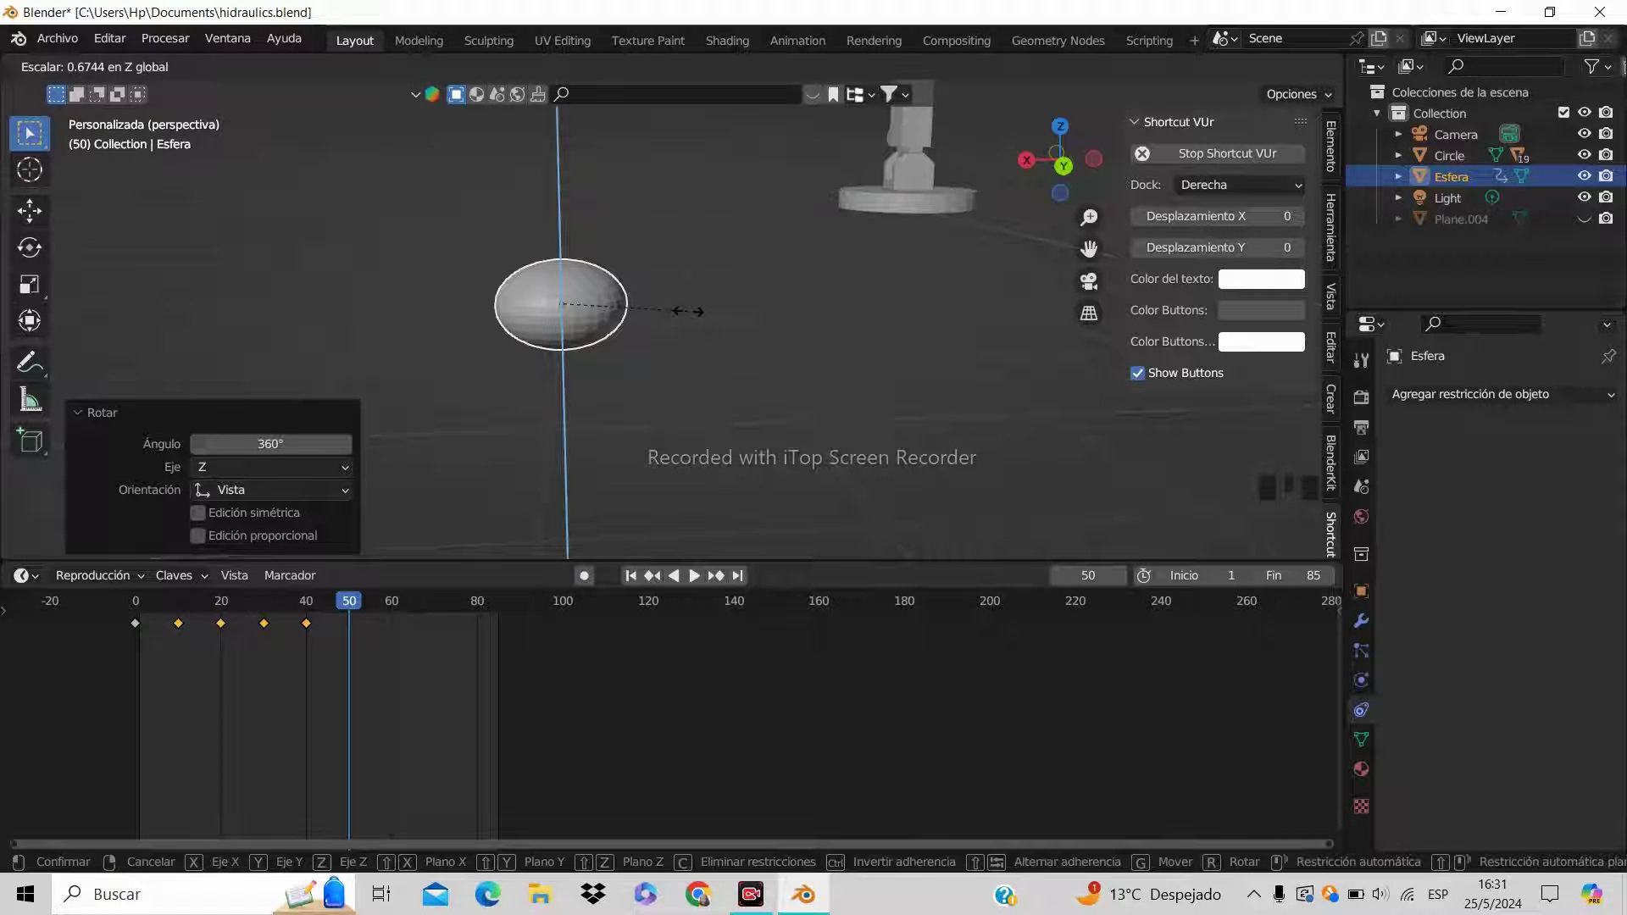
key(x)
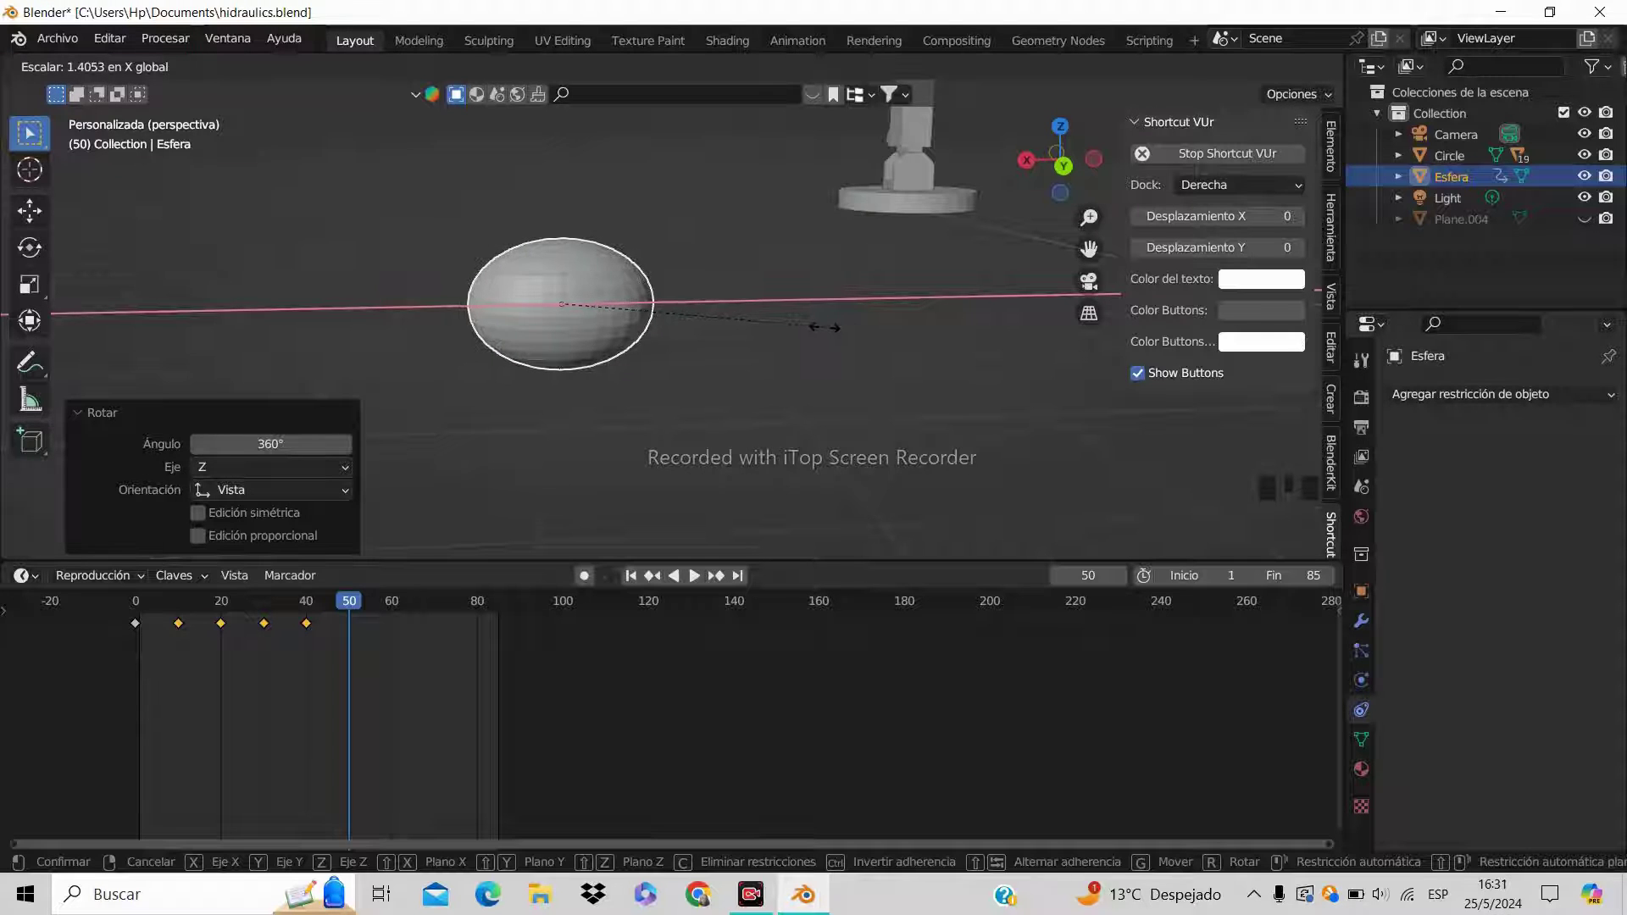
key(y)
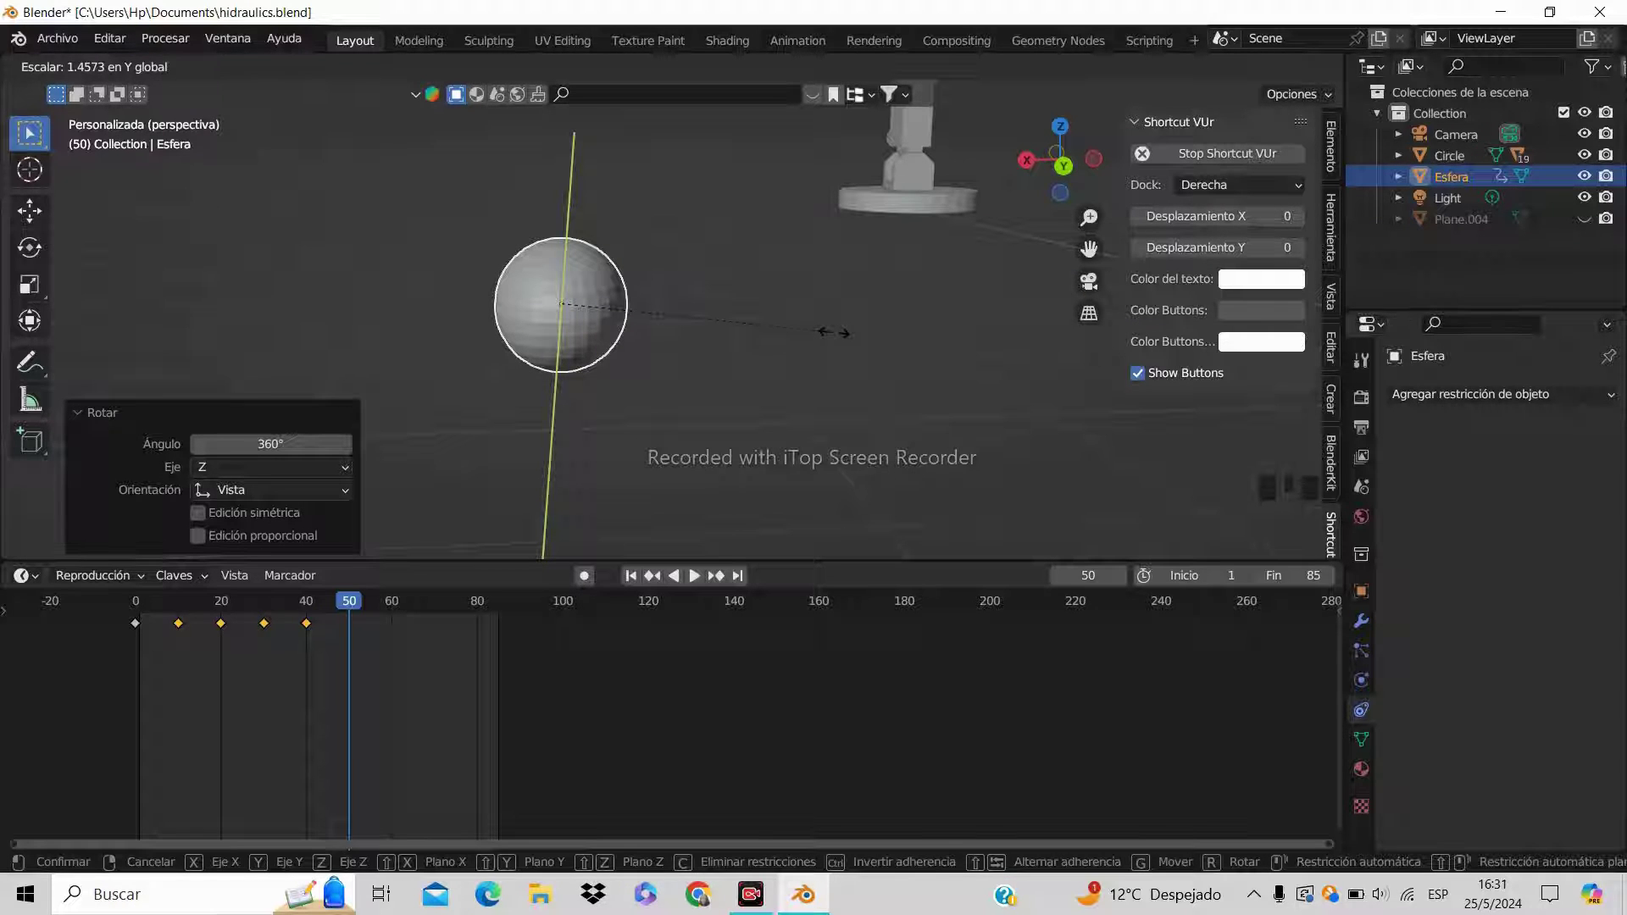
key(Escape)
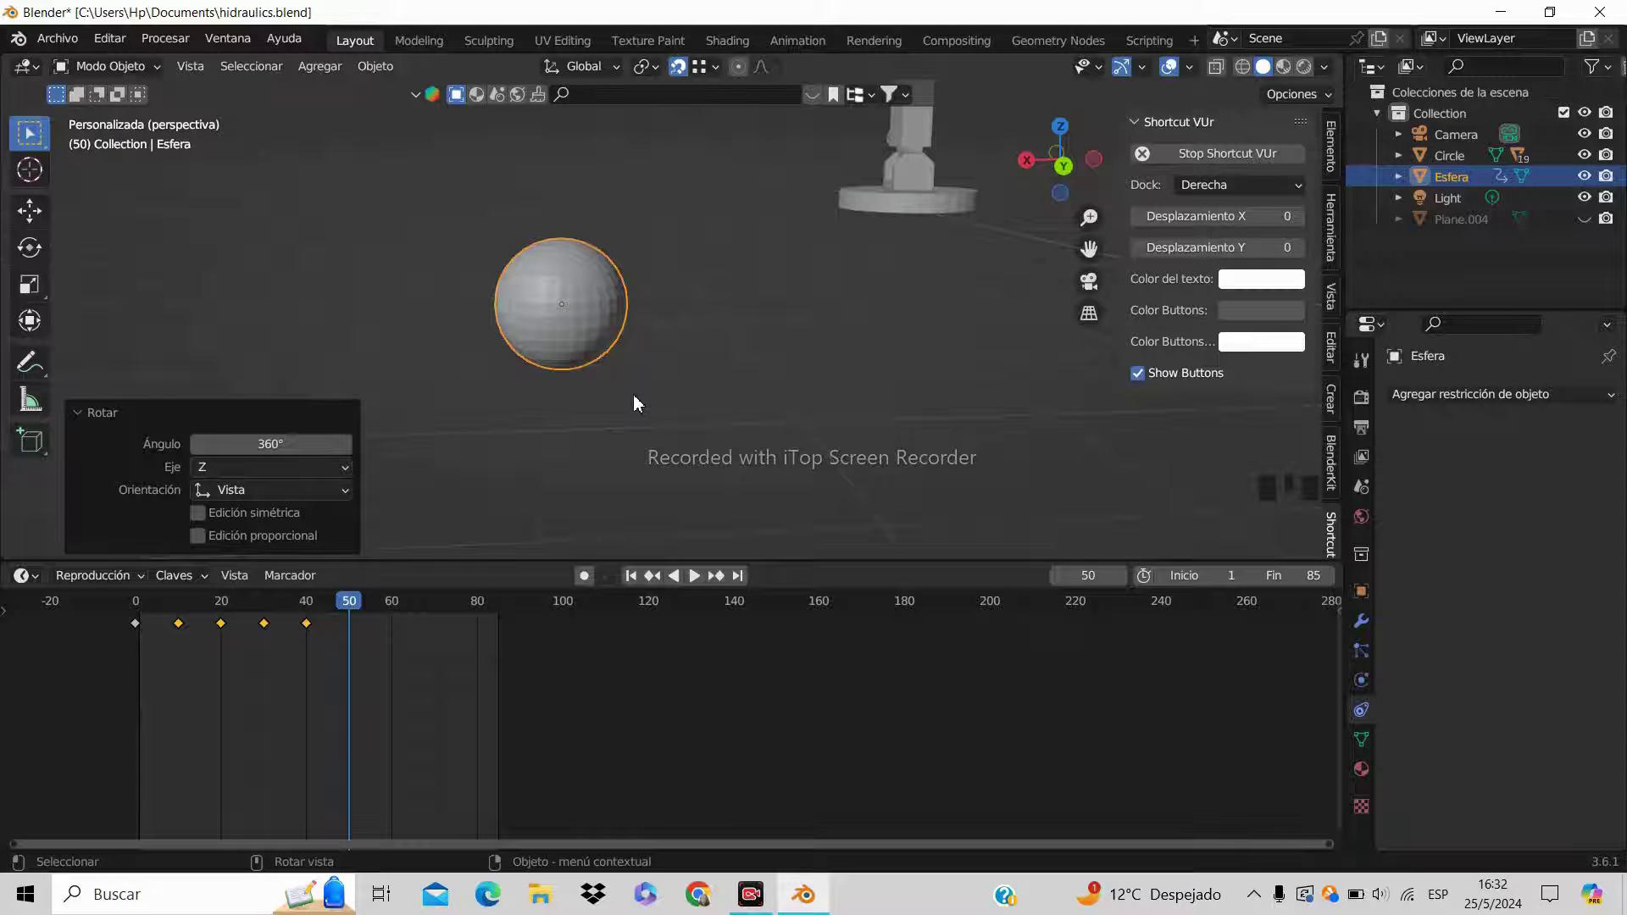
Scale the sphere by about 1.098 in X and Y with Z locked, then insert a location, rotation and scale keyframe at frame 50
key(s)
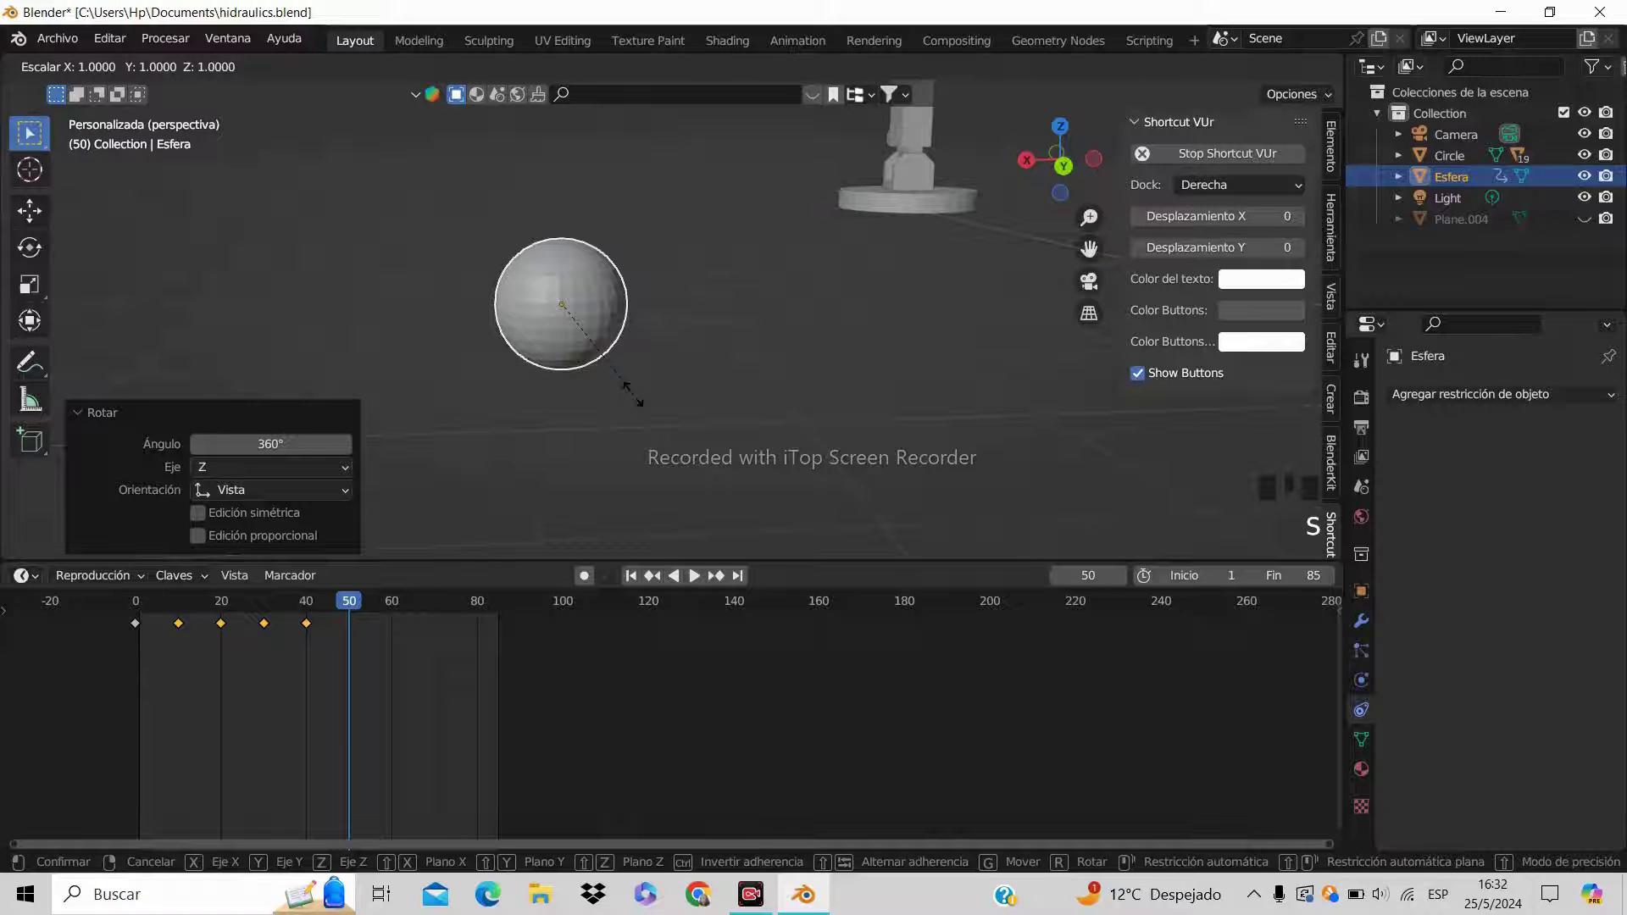
key(shift+z)
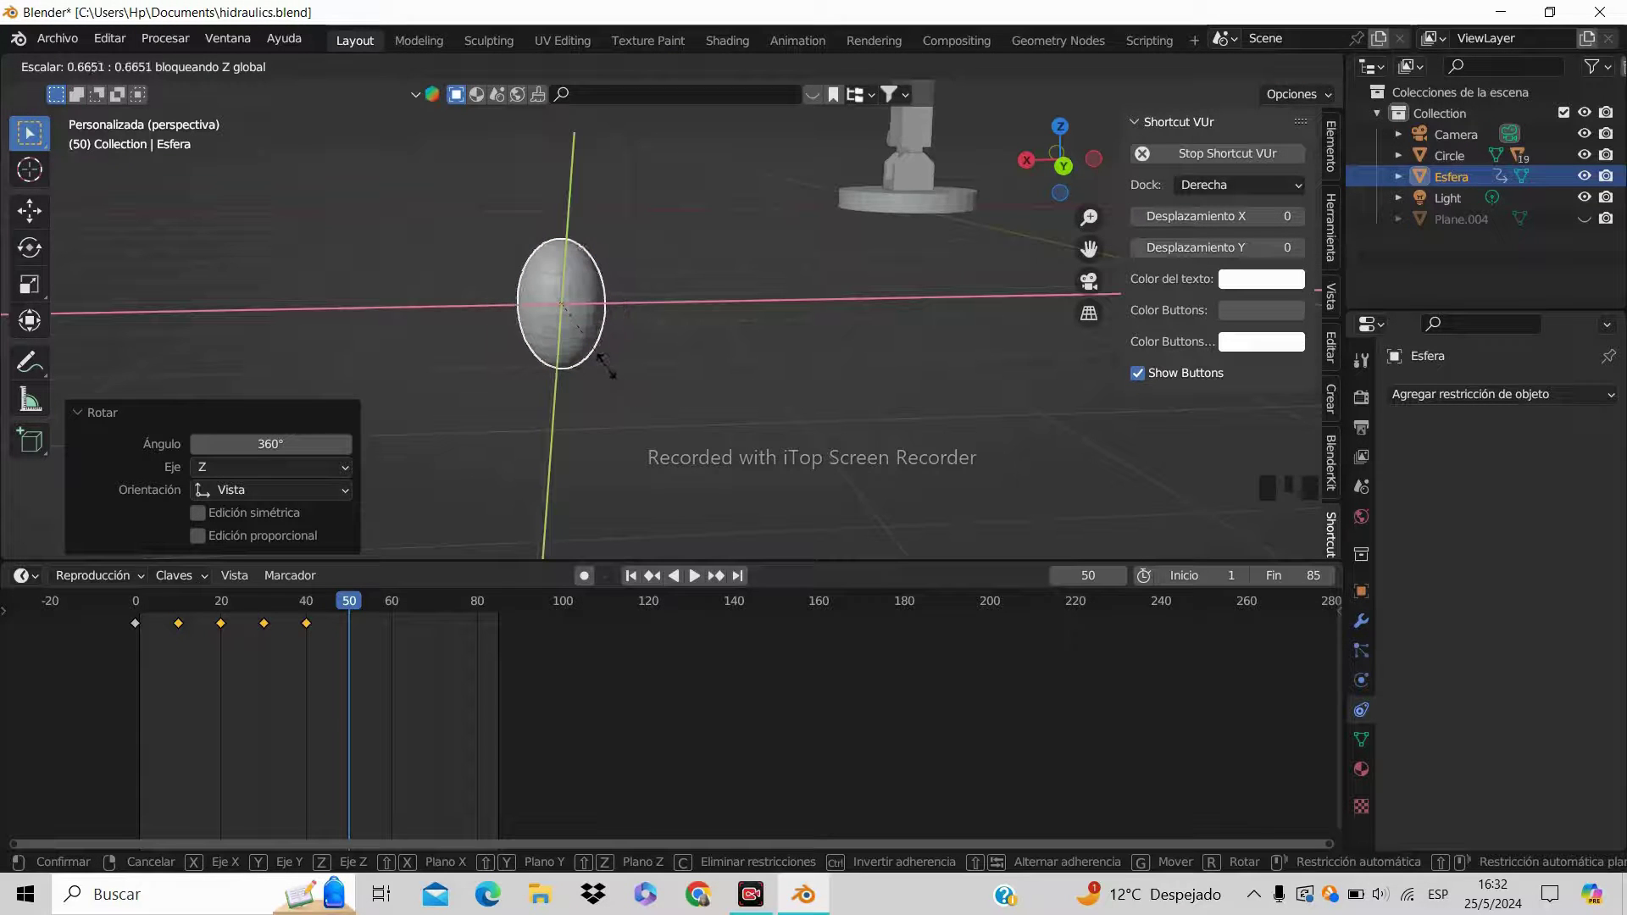
click(675, 357)
mouse_move(675, 354)
middle_down()
mouse_move(695, 378)
mouse_move(673, 349)
middle_up()
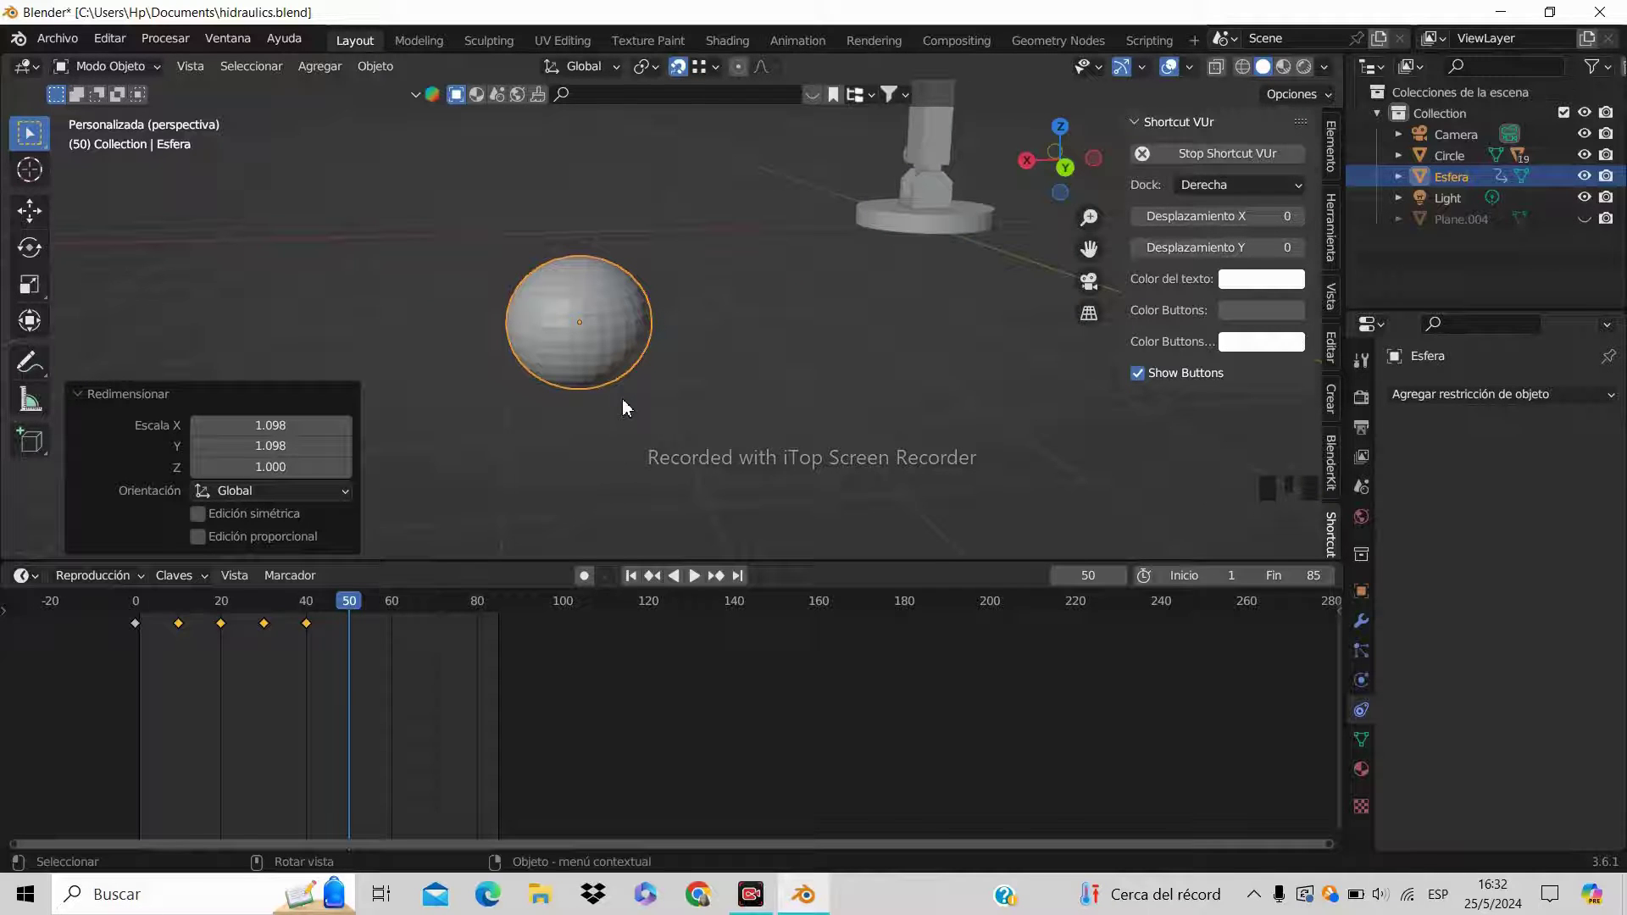
key(i)
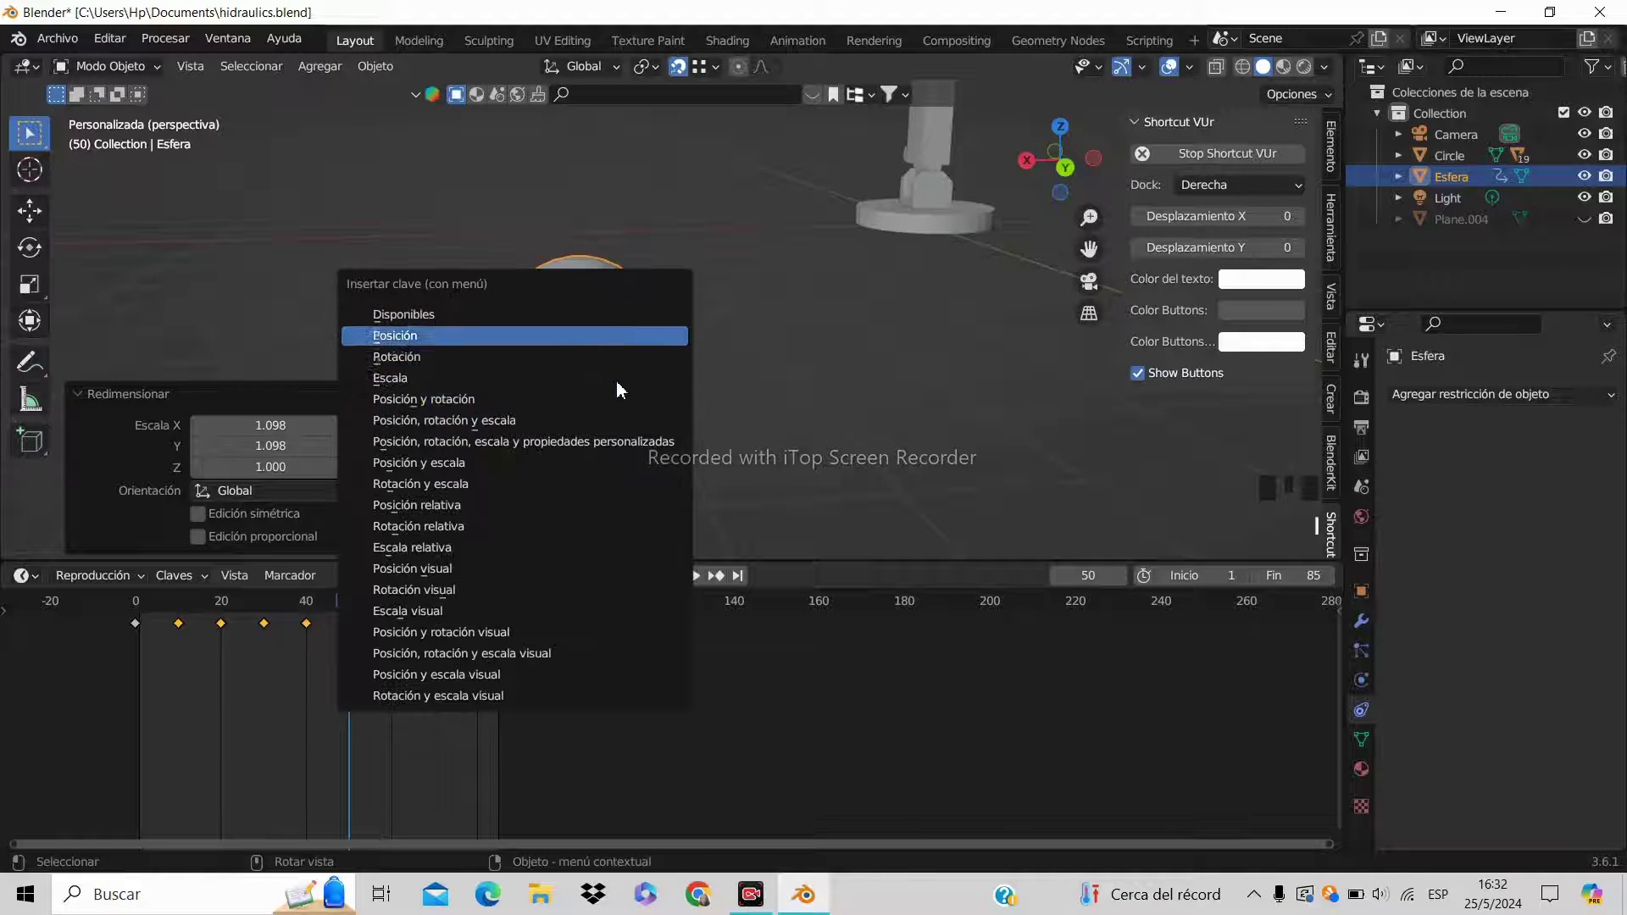
click(612, 421)
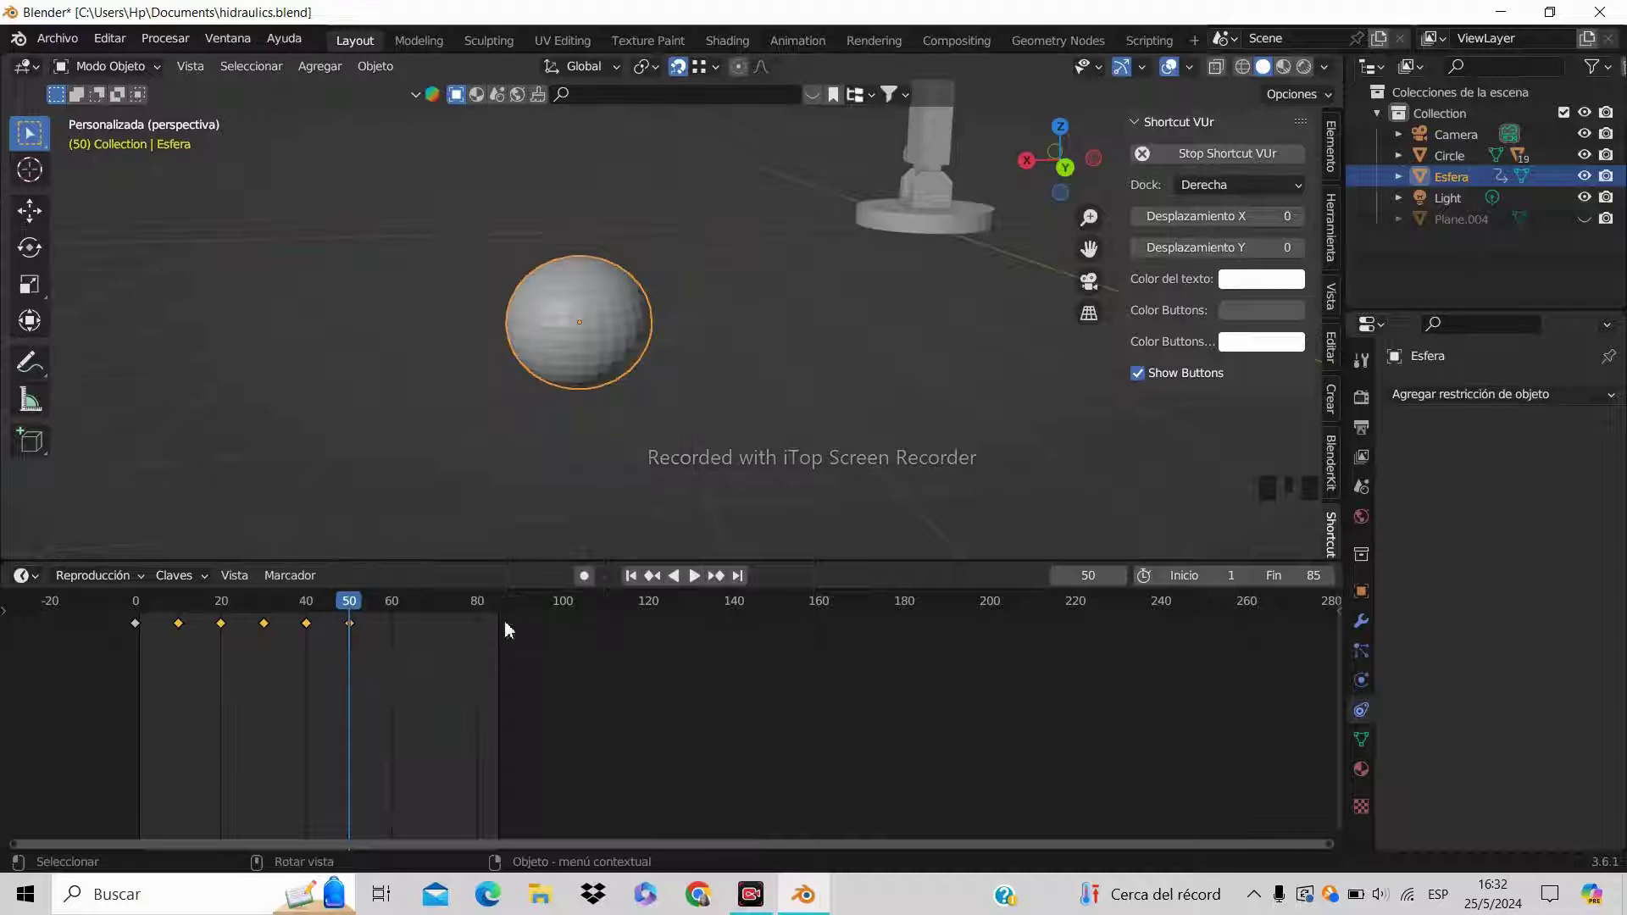
Go to frame 60 on the timeline
drag(350, 603, 393, 613)
scroll(525, 443, down, 3)
shift+middle_drag(760, 303, 673, 404)
scroll(698, 400, up, 2)
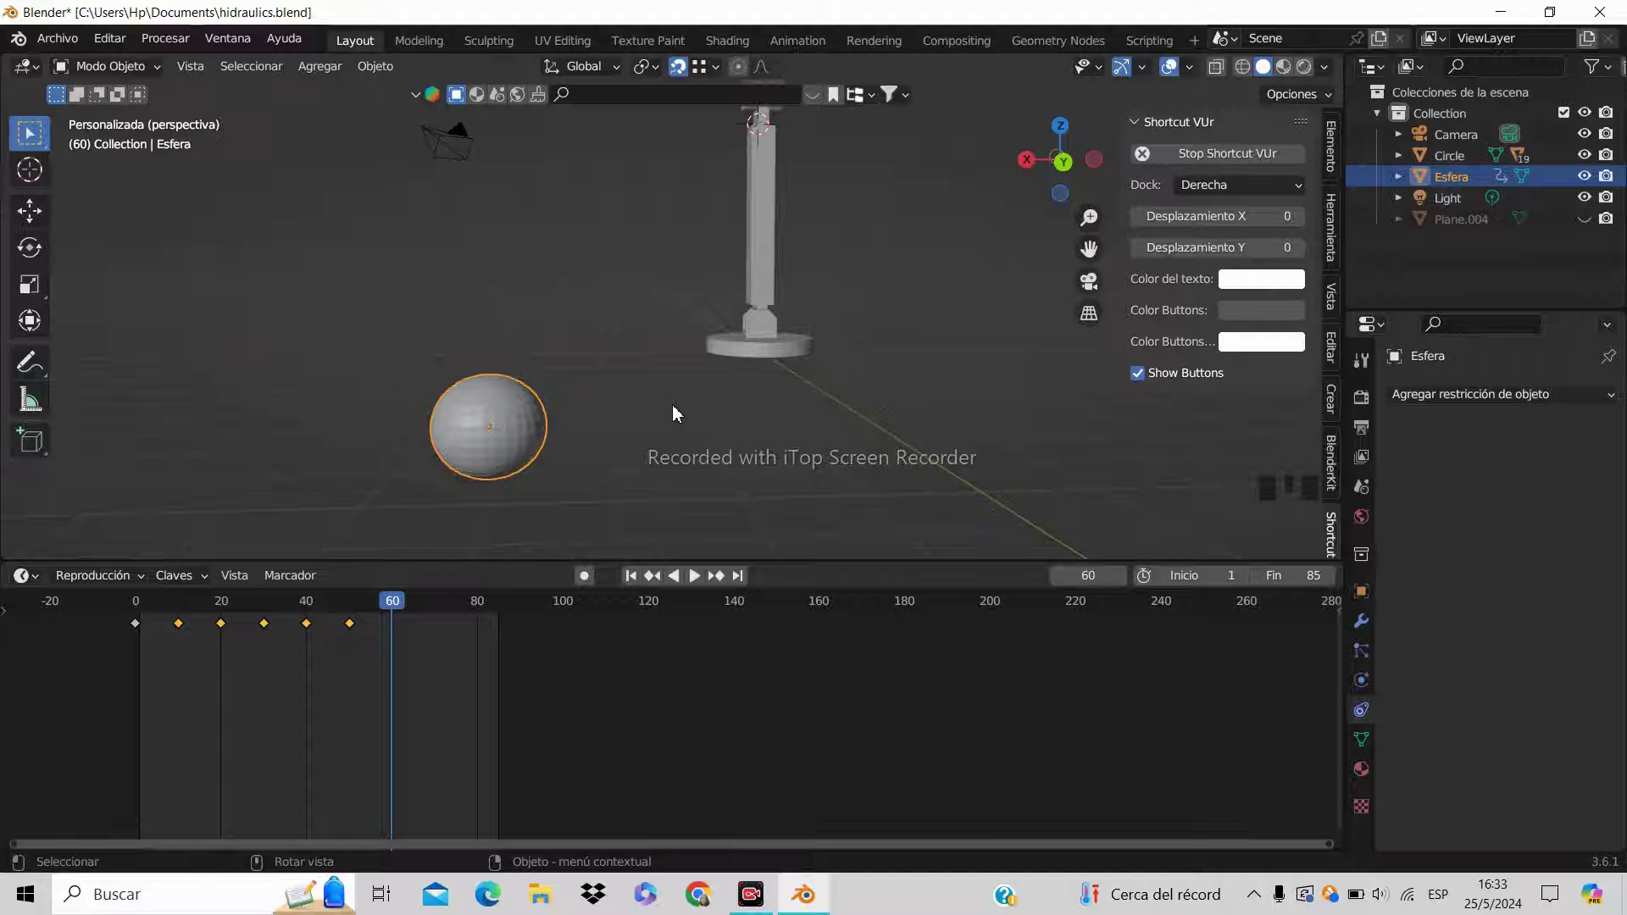
key(g)
key(x)
key(5)
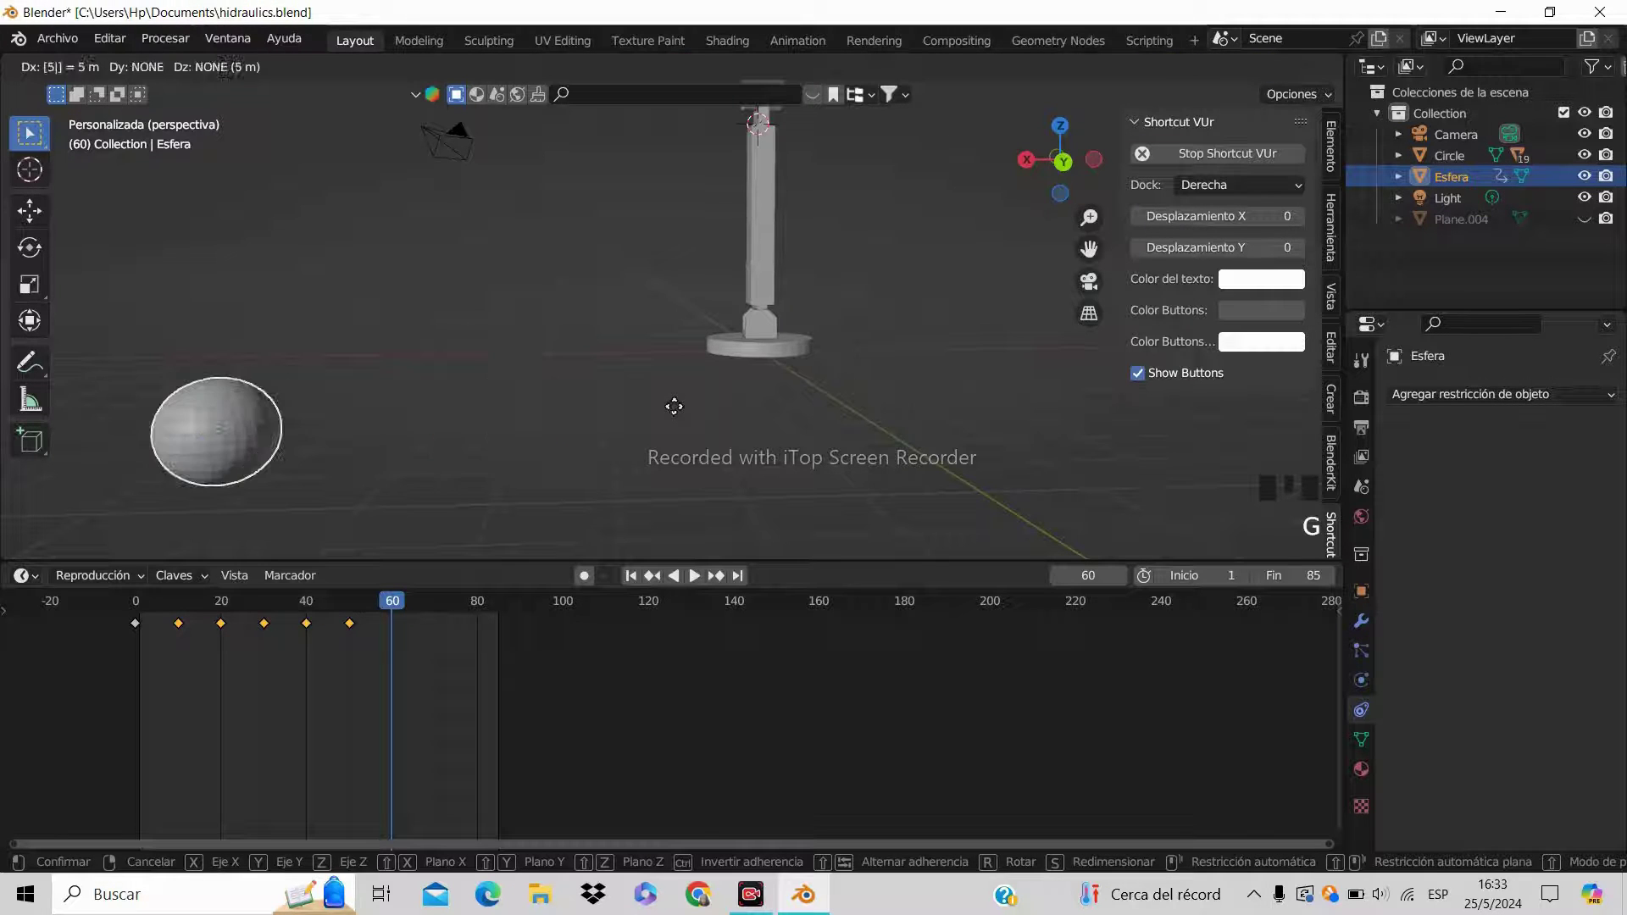
key(BackSpace)
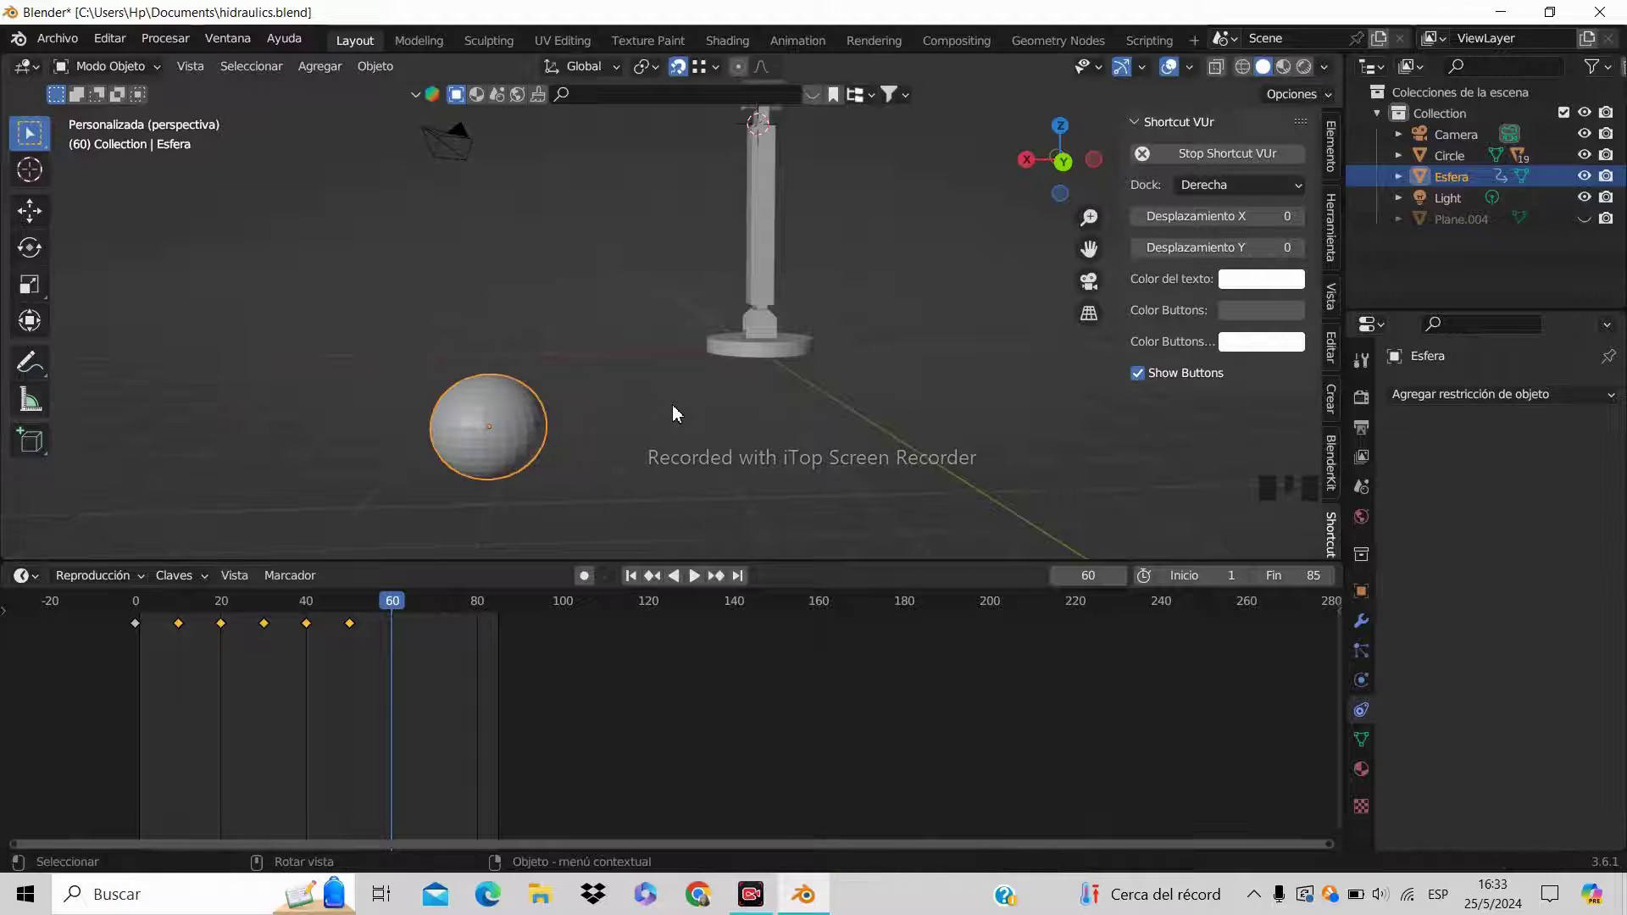
Move the sphere 5 m along the global Z axis at frame 60
key(z)
key(5)
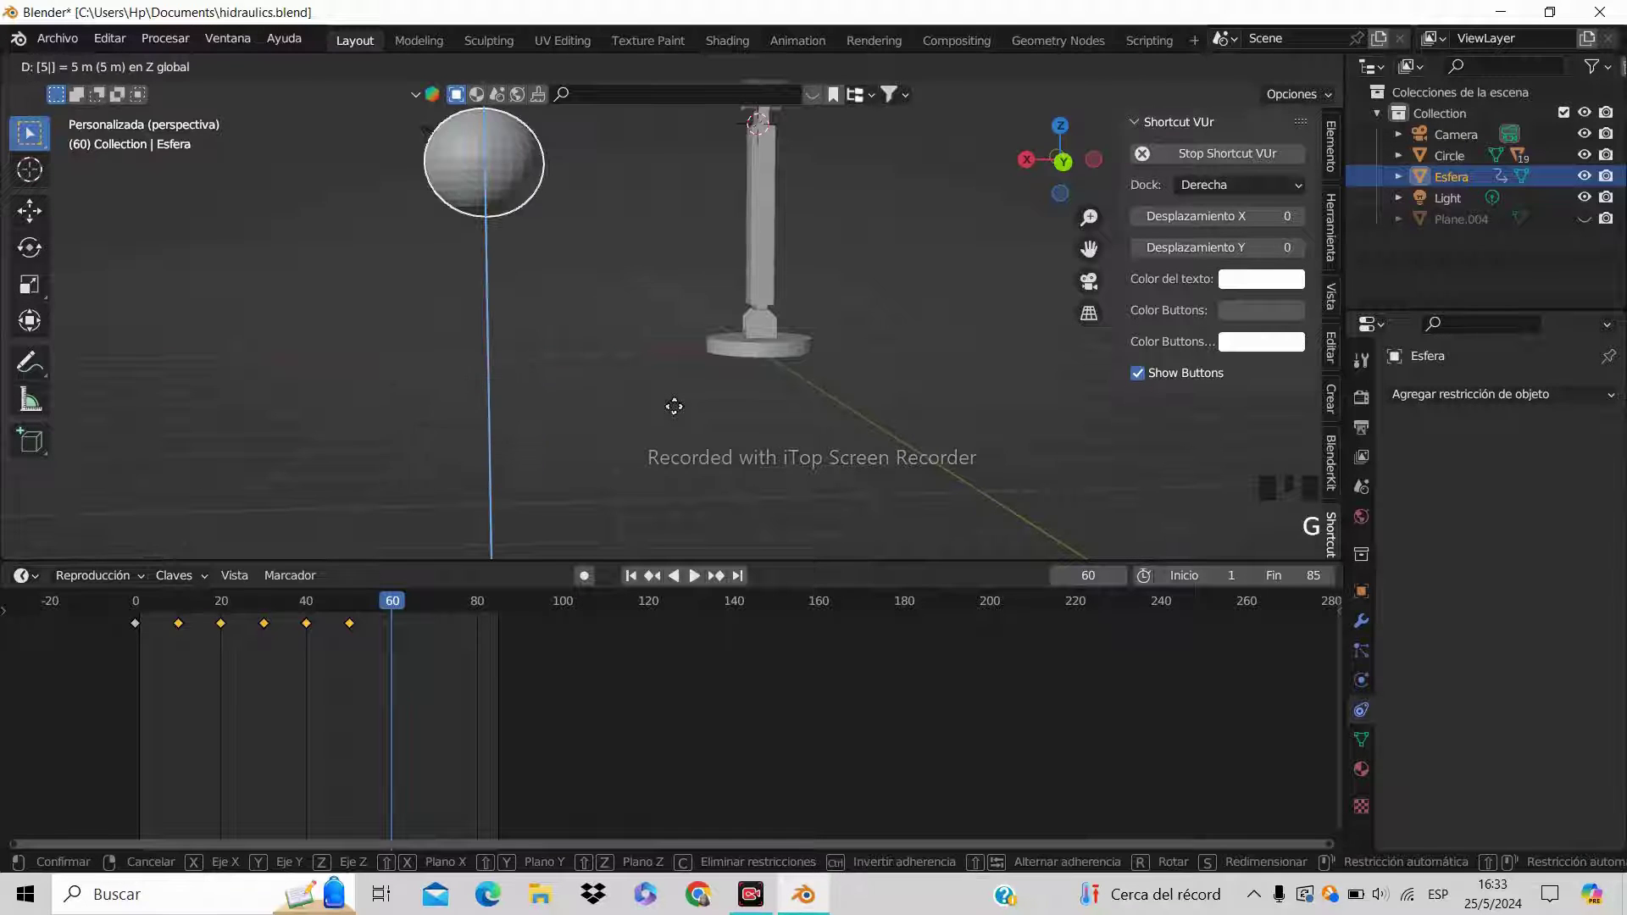
key(Return)
Rotate the raised sphere 360° about the view axis at frame 60
middle_drag(603, 237, 620, 264)
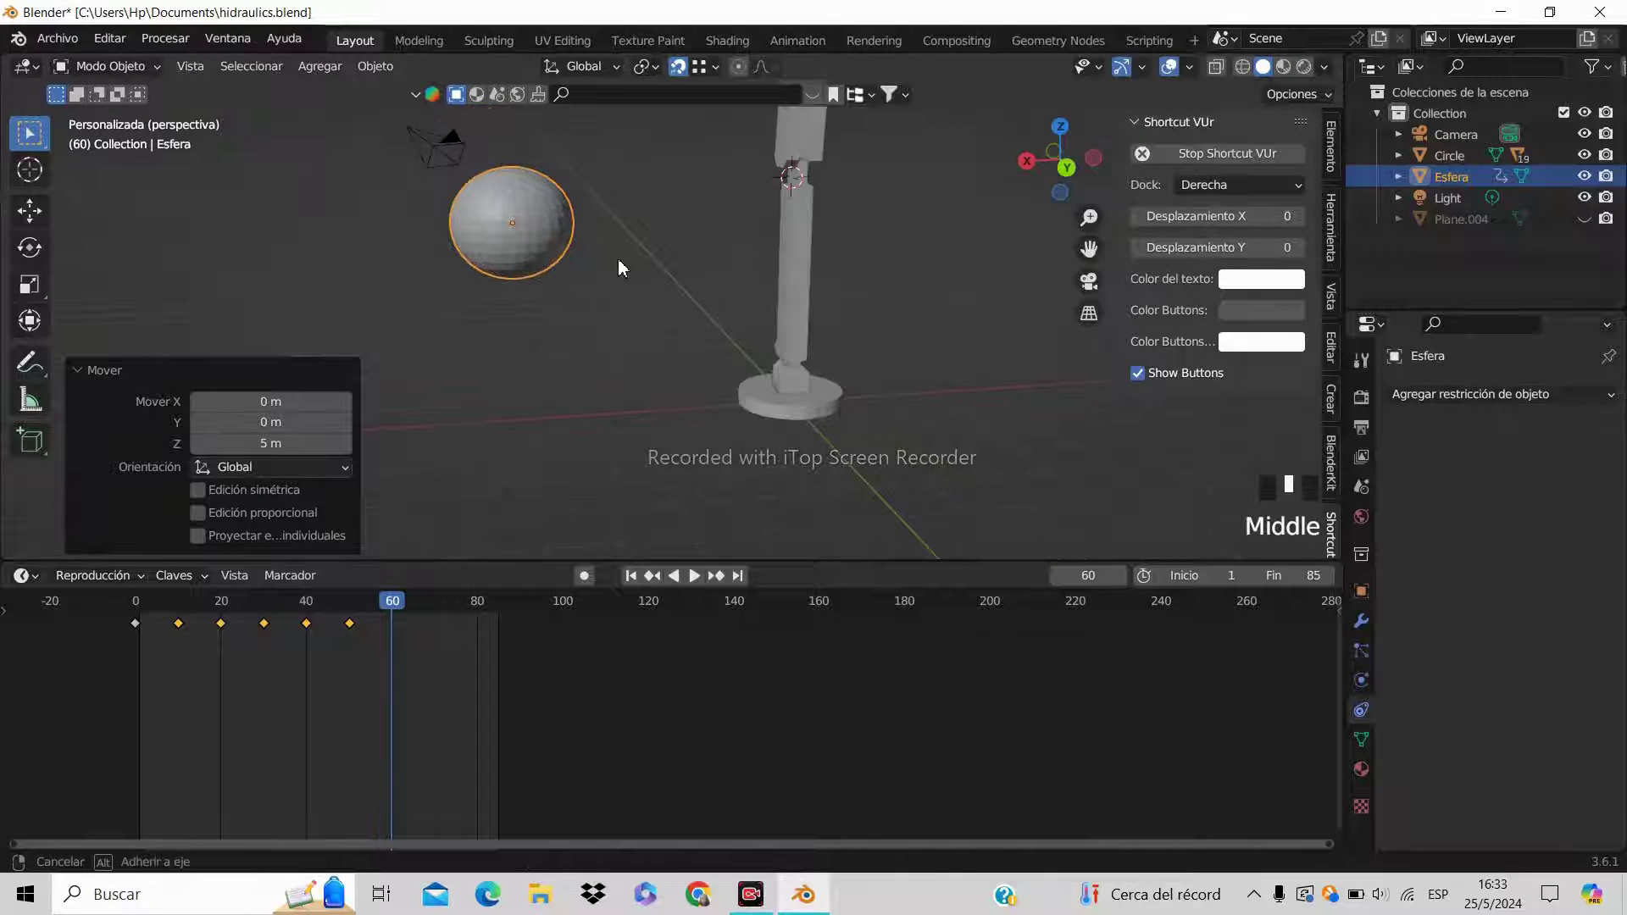
key(r)
key(6)
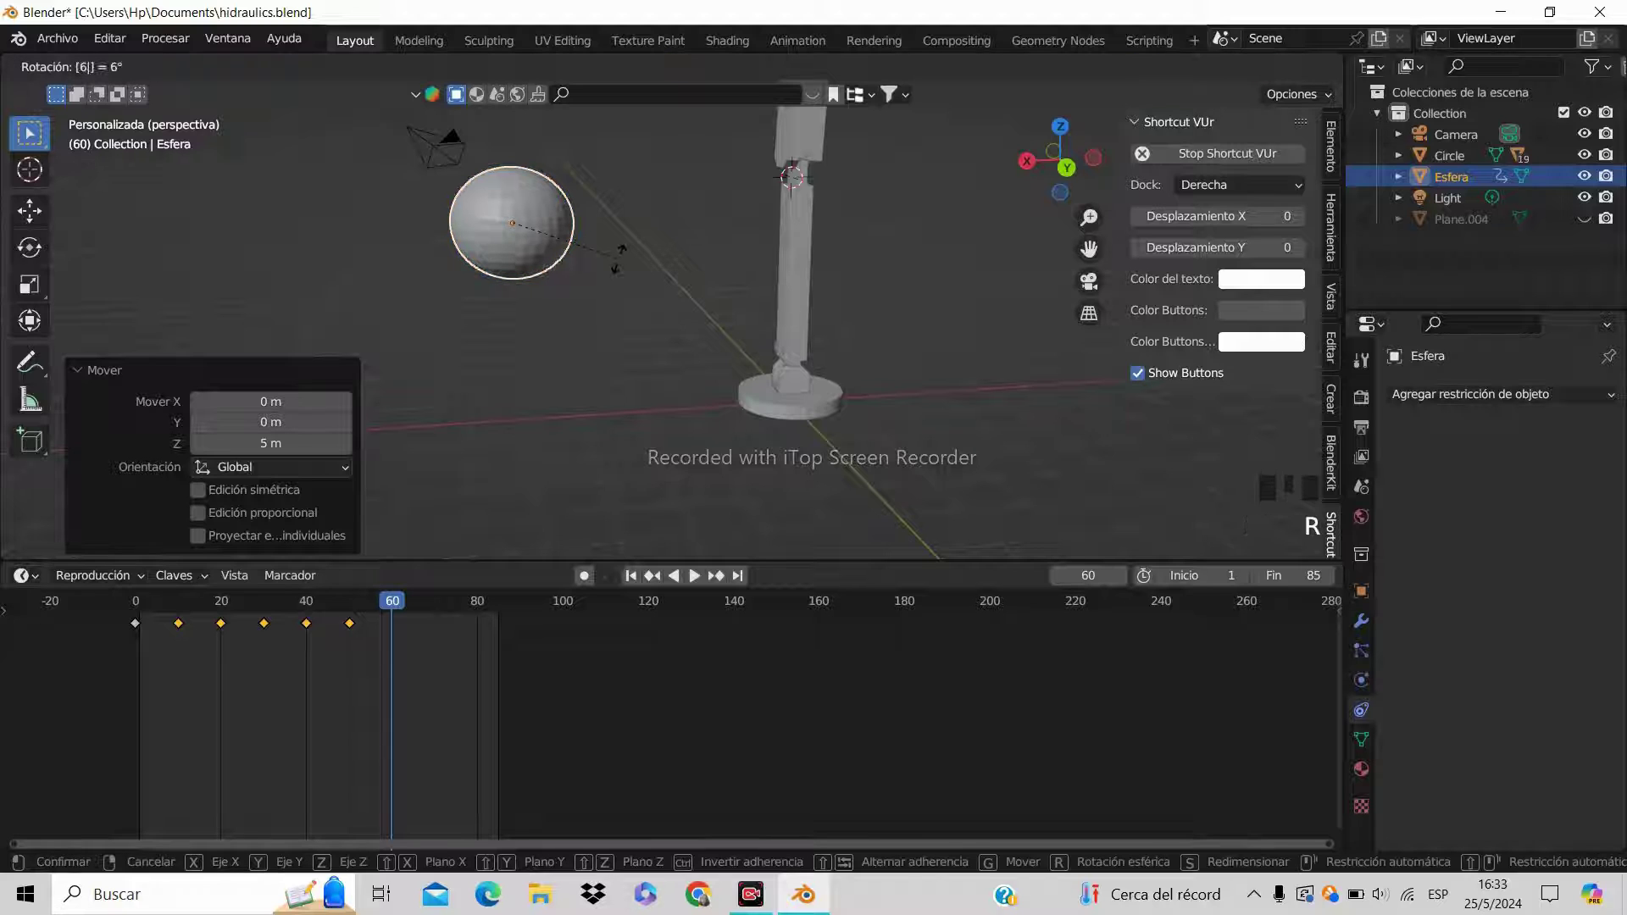
key(BackSpace)
text(360)
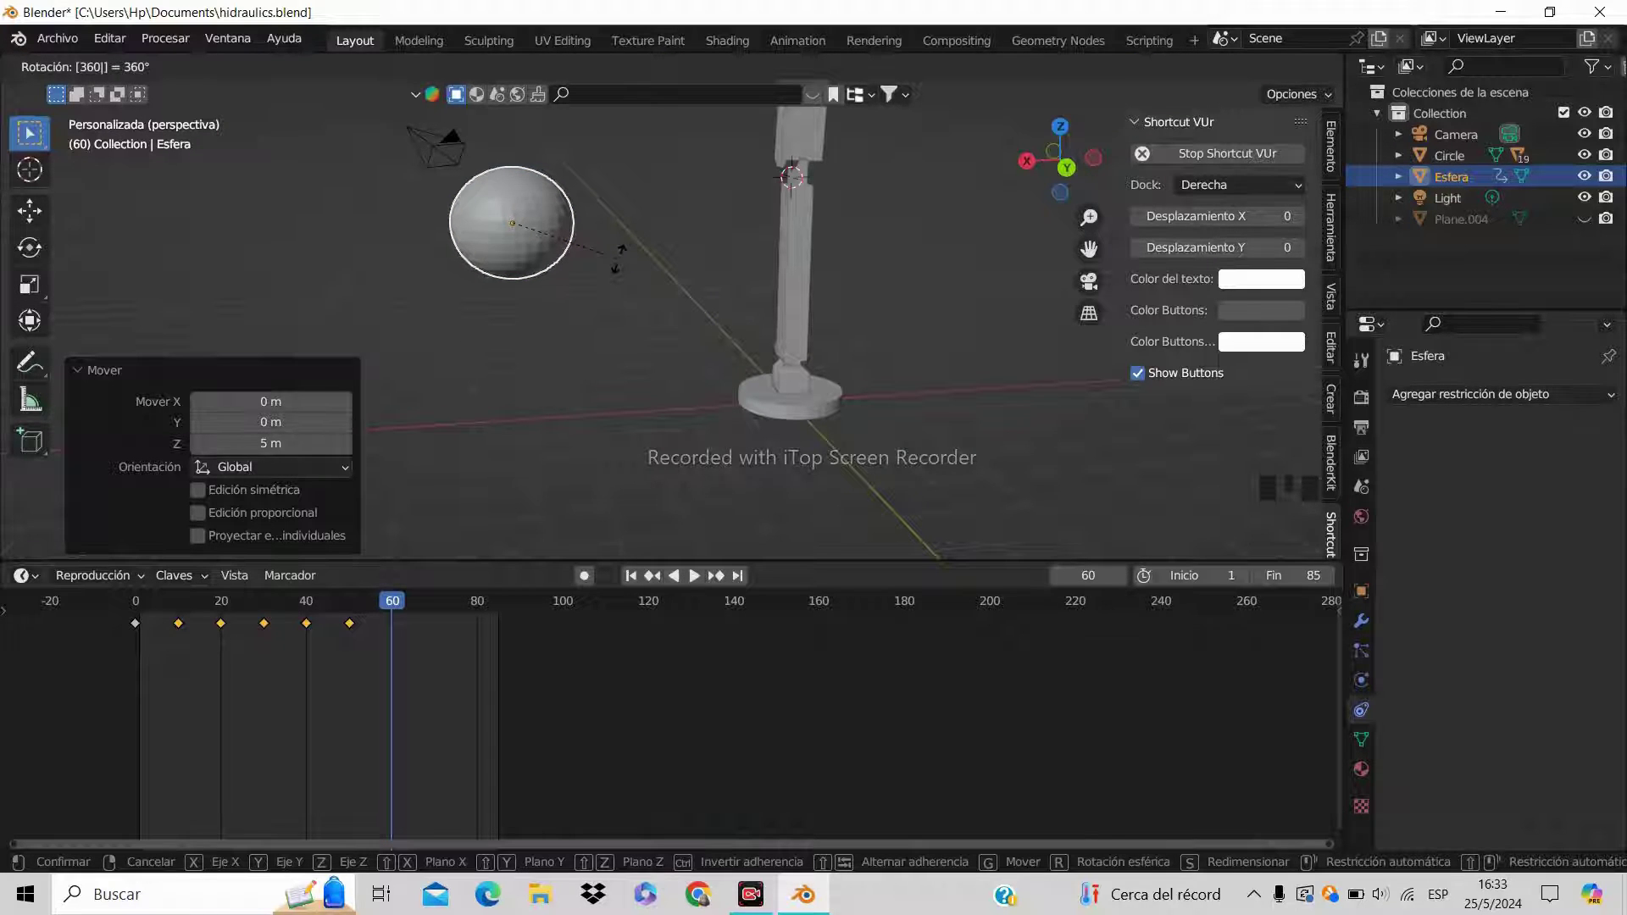
key(Return)
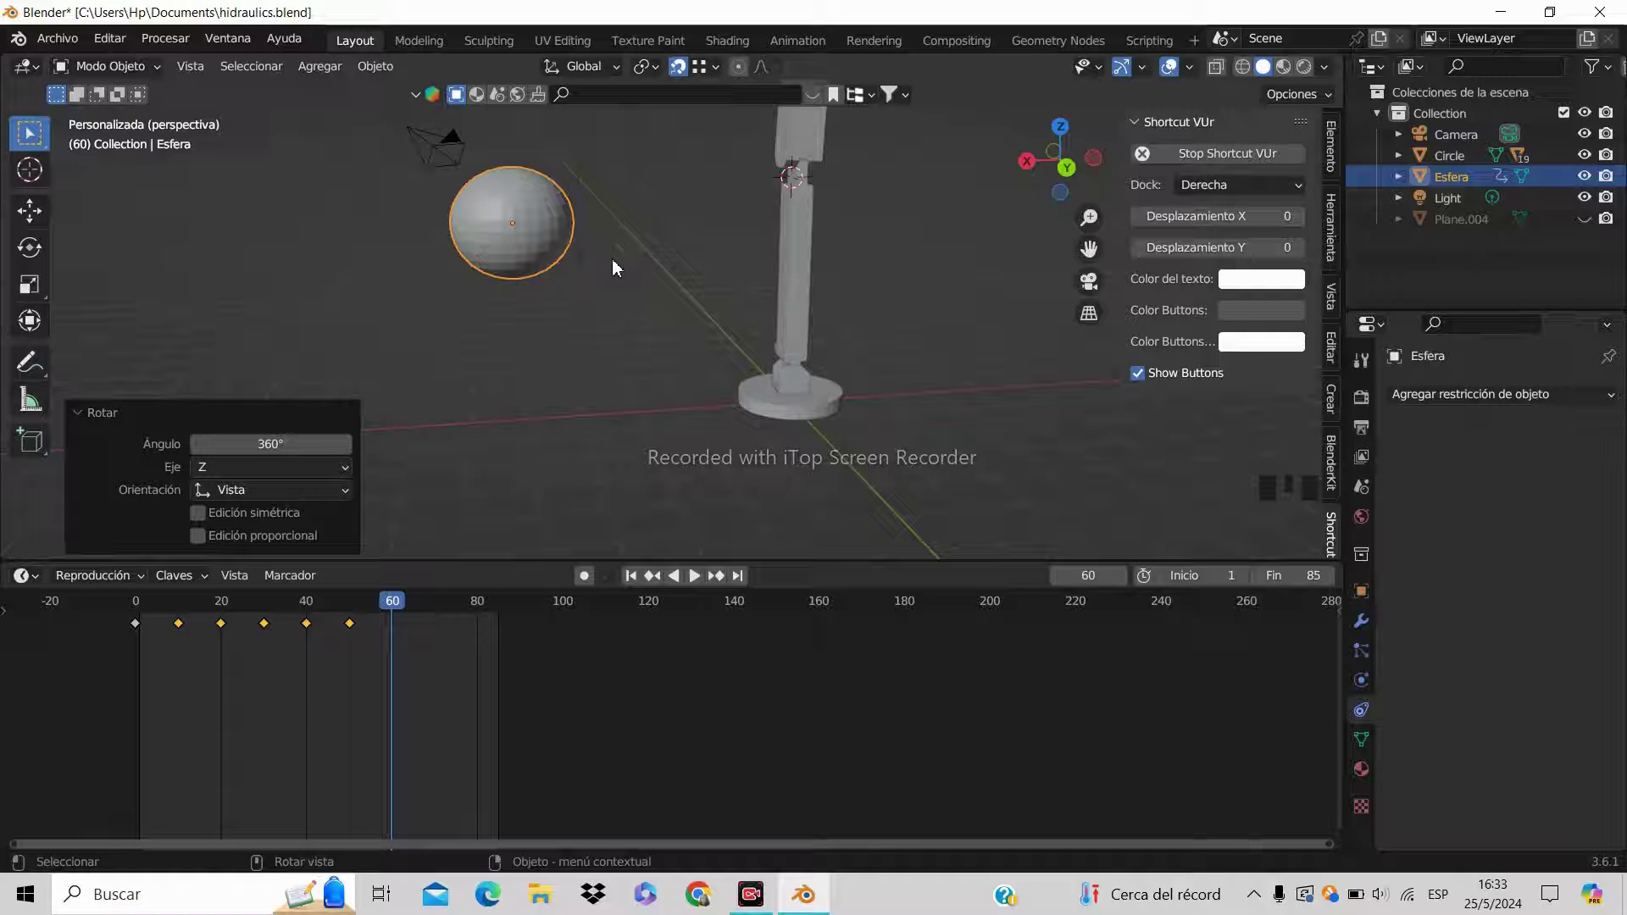
Scale the sphere by about 0.902 in X and Y with the global Z axis locked, judging its roundness from the right view
middle_drag(598, 242, 593, 231)
key(KP_3)
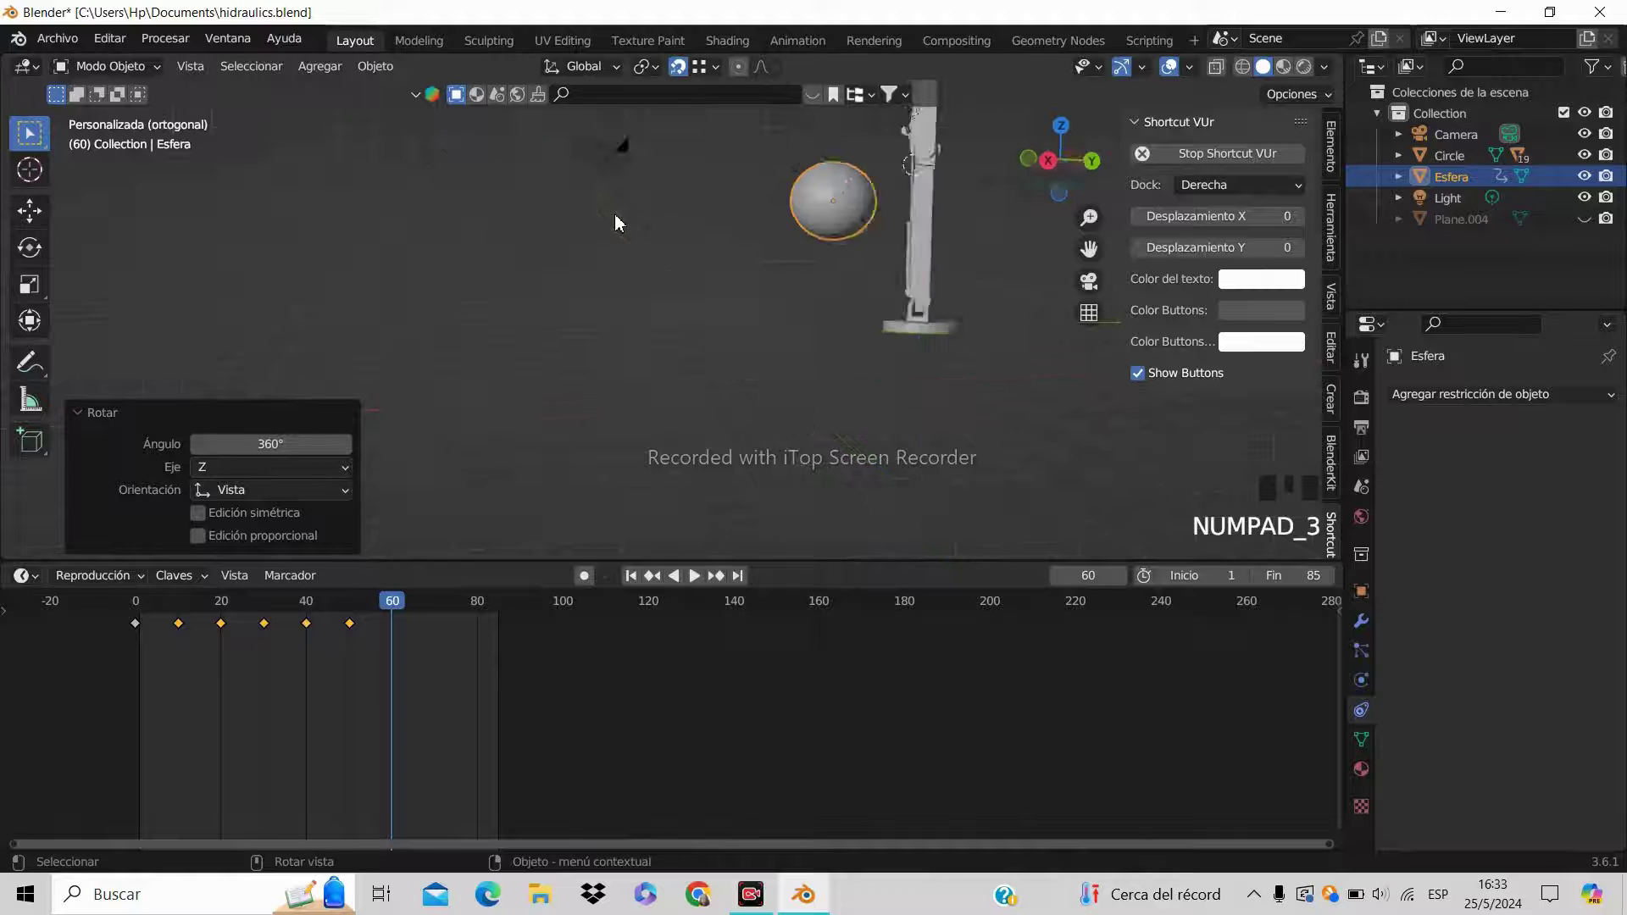
scroll(811, 237, up, 2)
shift+middle_drag(813, 244, 543, 305)
key(KP_7)
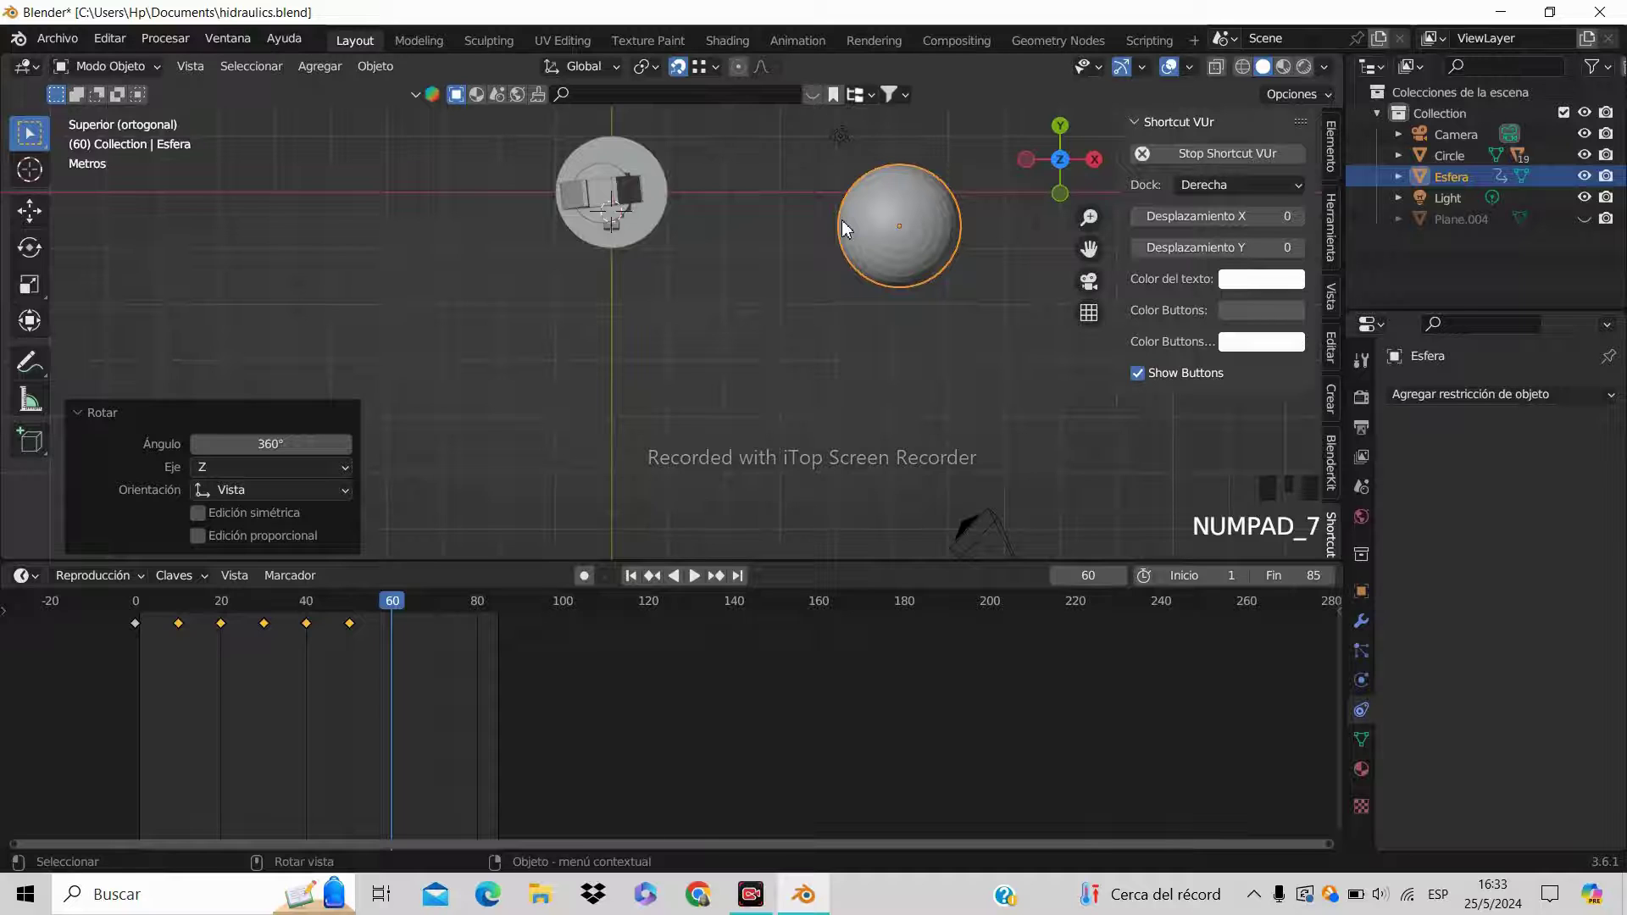
key(KP_3)
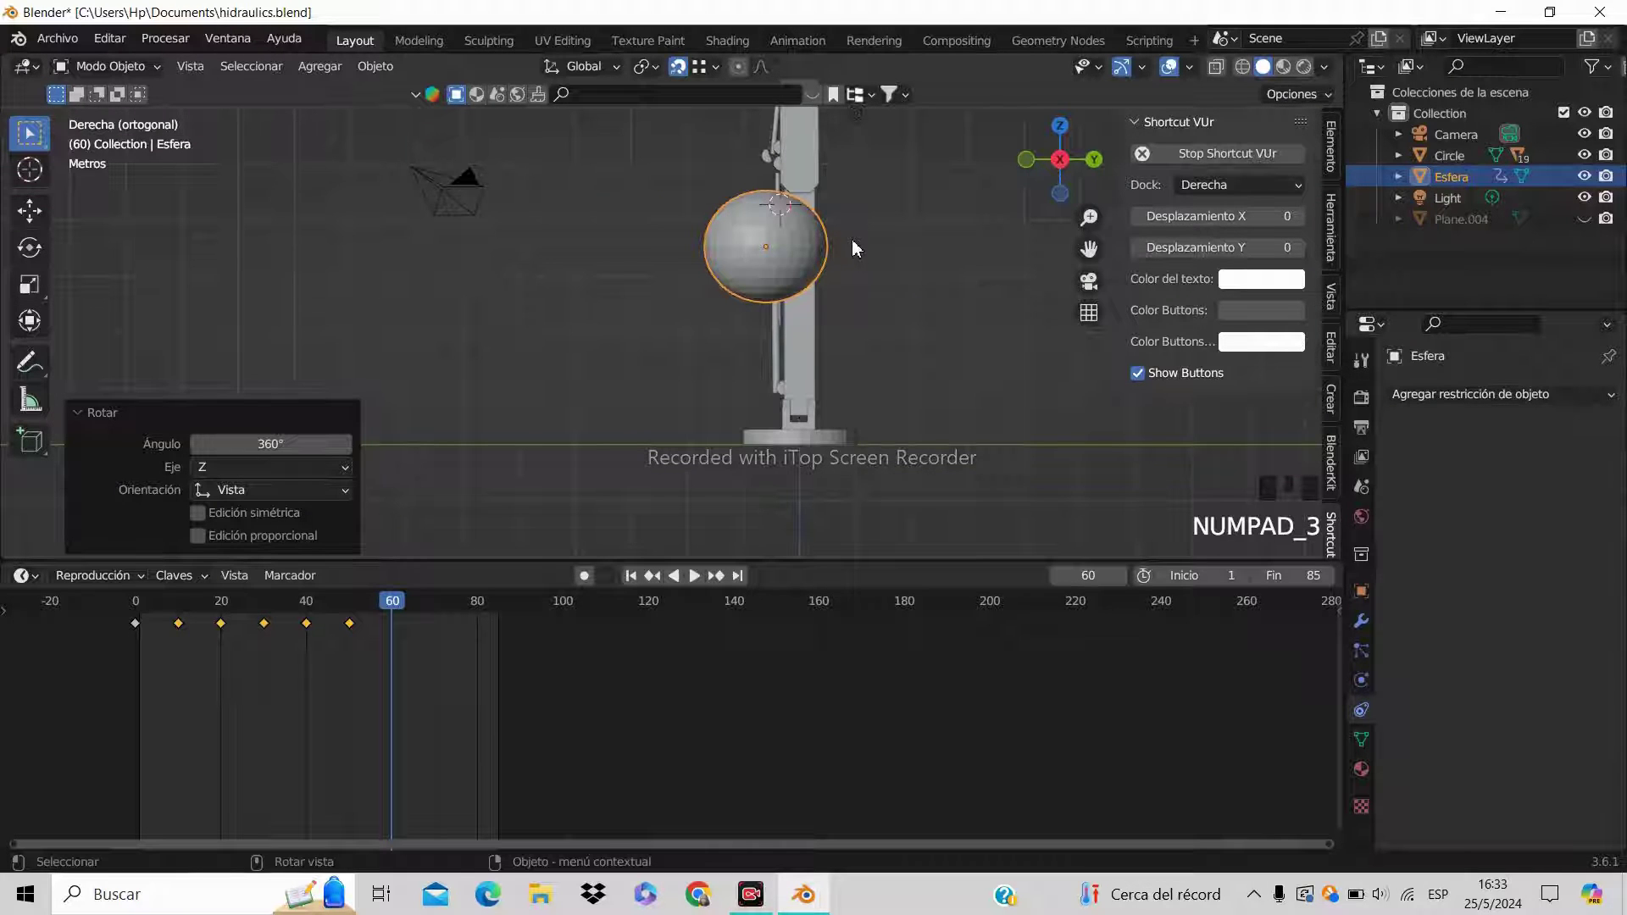
key(s)
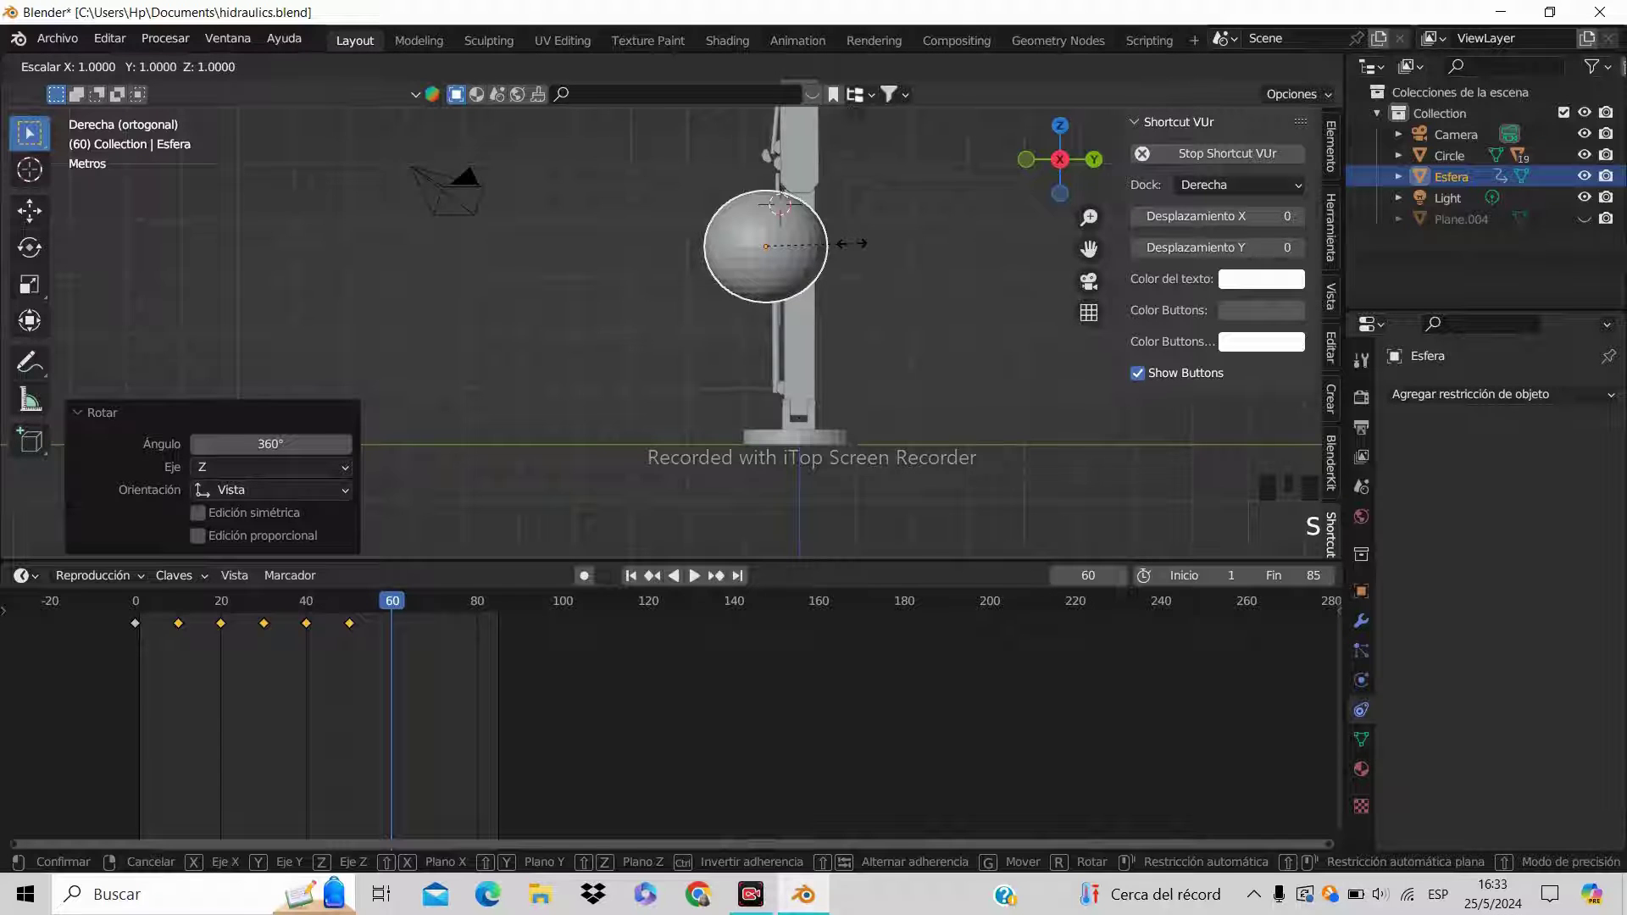
key(shift+z)
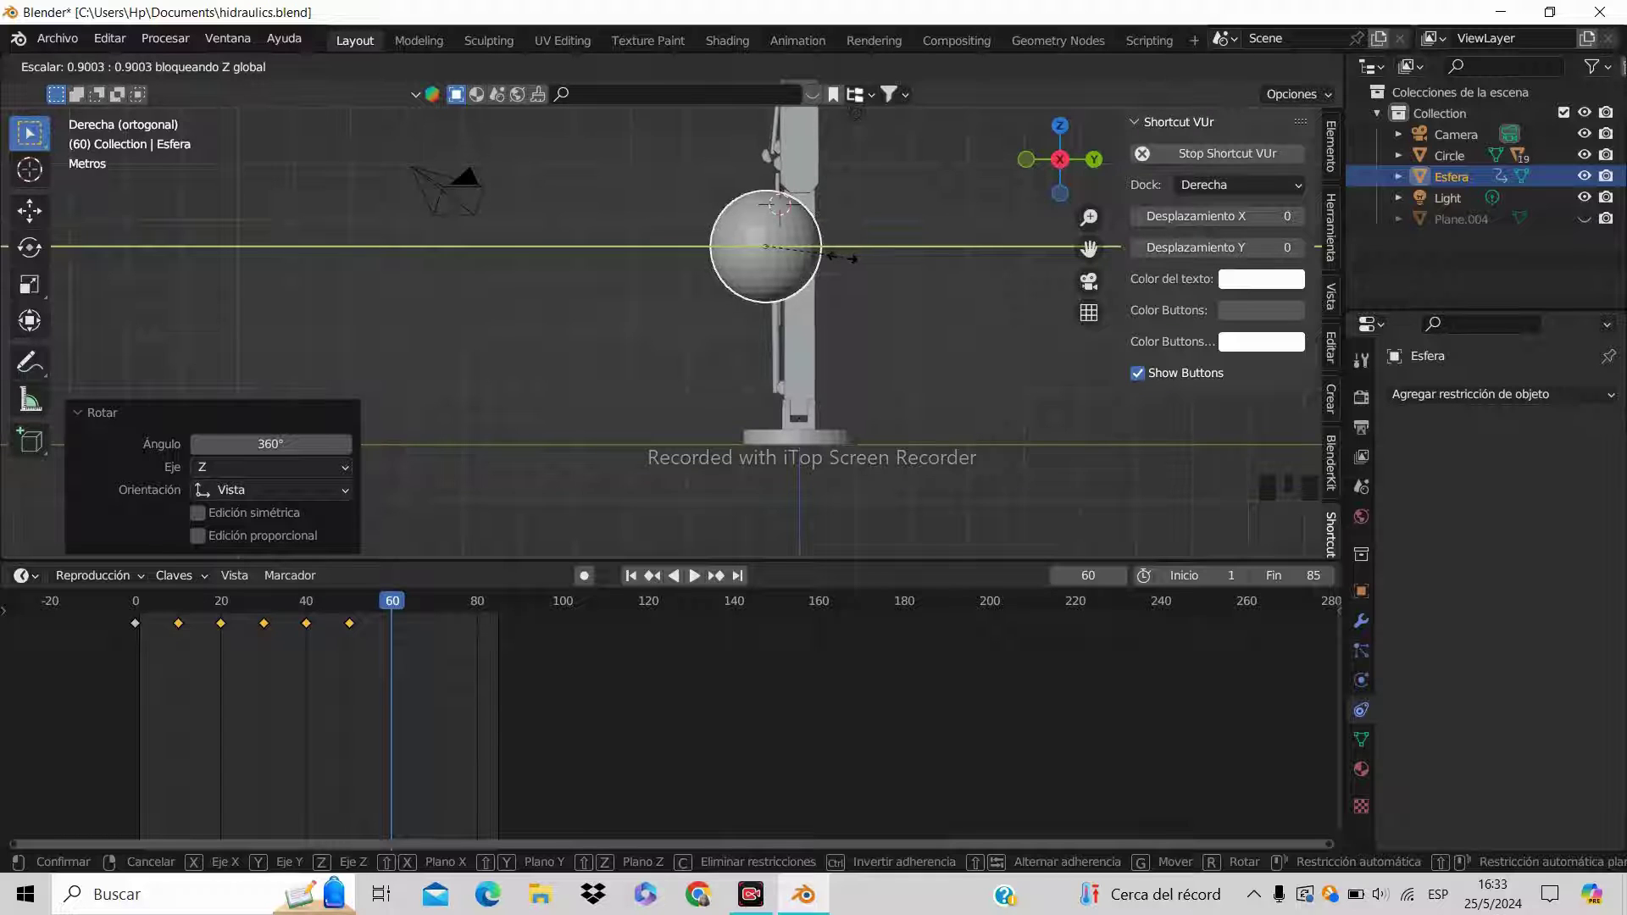
click(842, 258)
Insert a location, rotation and scale keyframe for the sphere at frame 60
middle_drag(842, 257, 620, 288)
scroll(620, 288, down, 2)
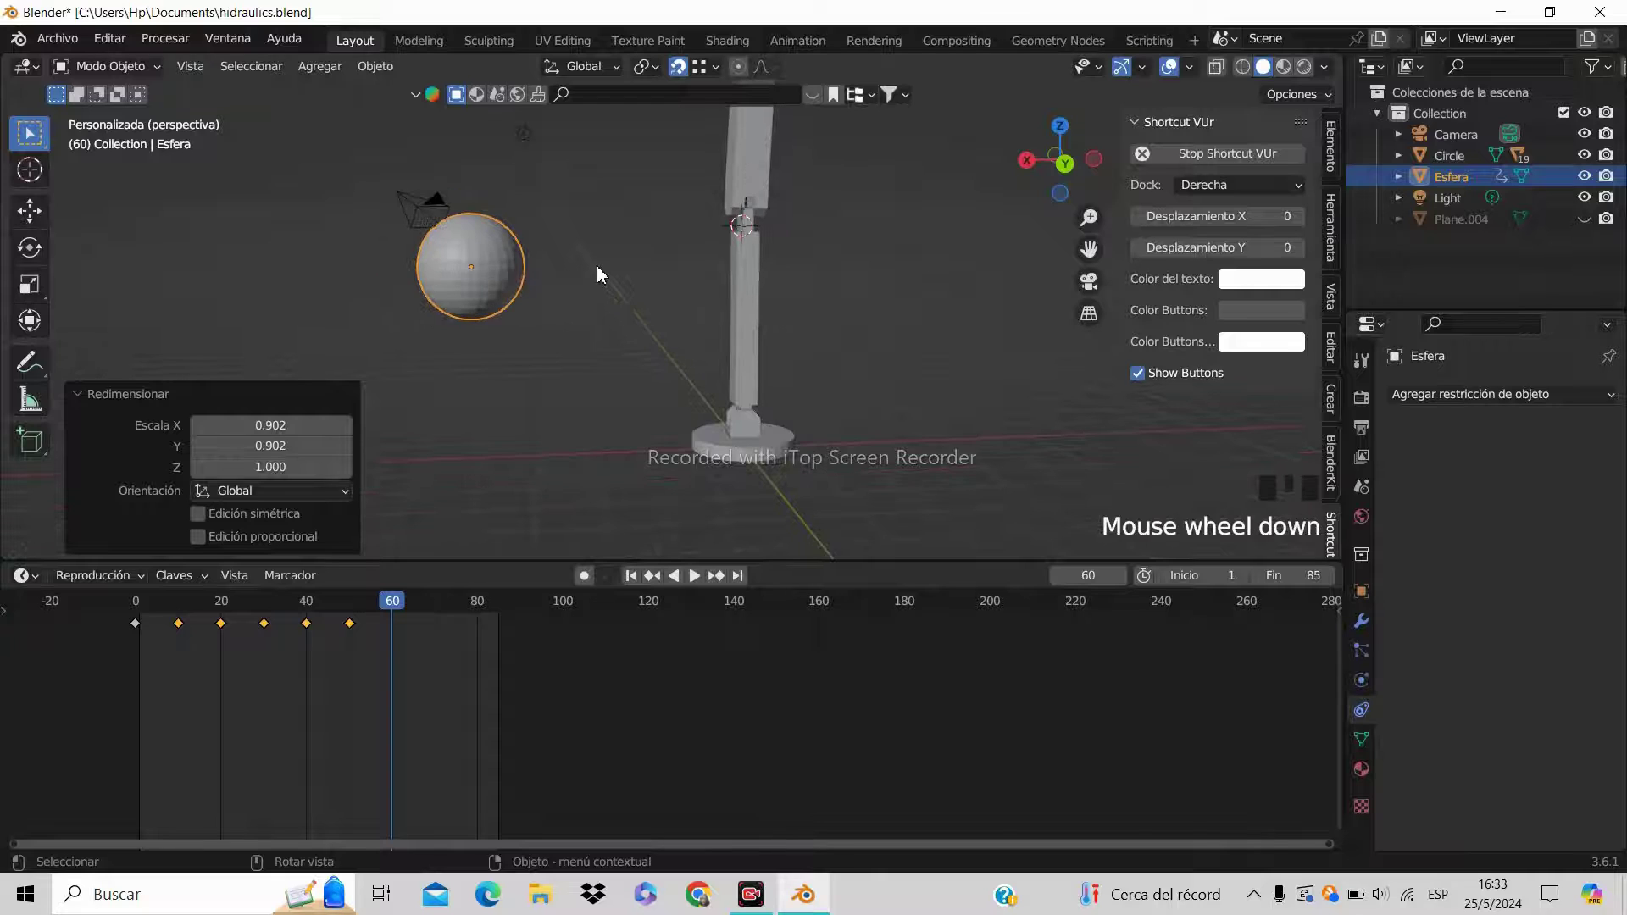
key(i)
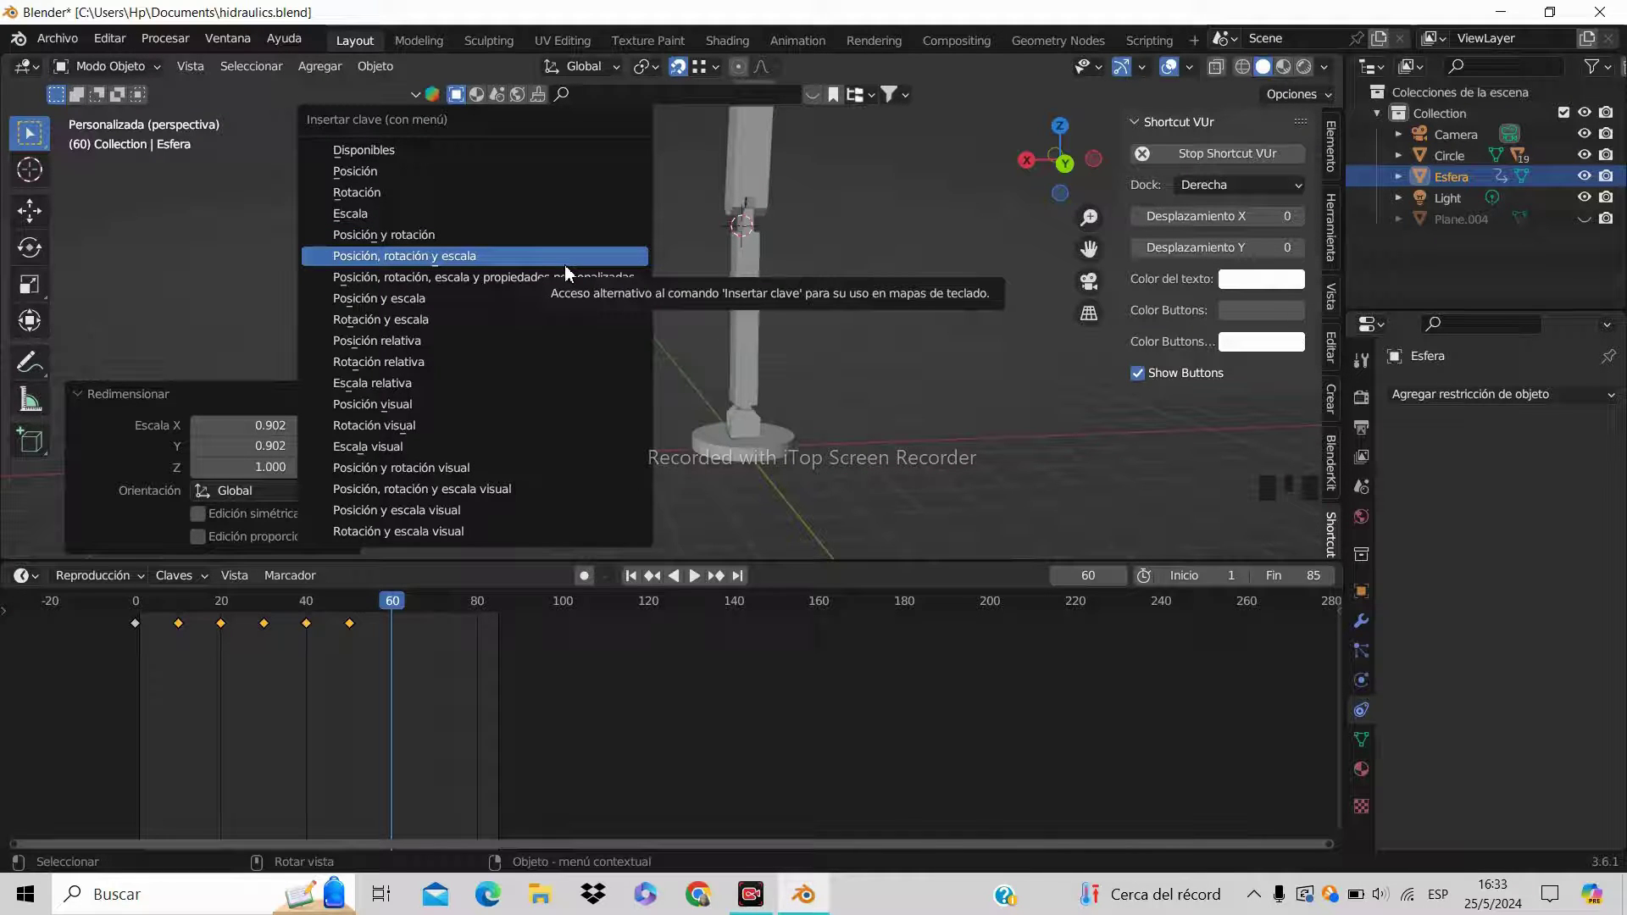
click(583, 256)
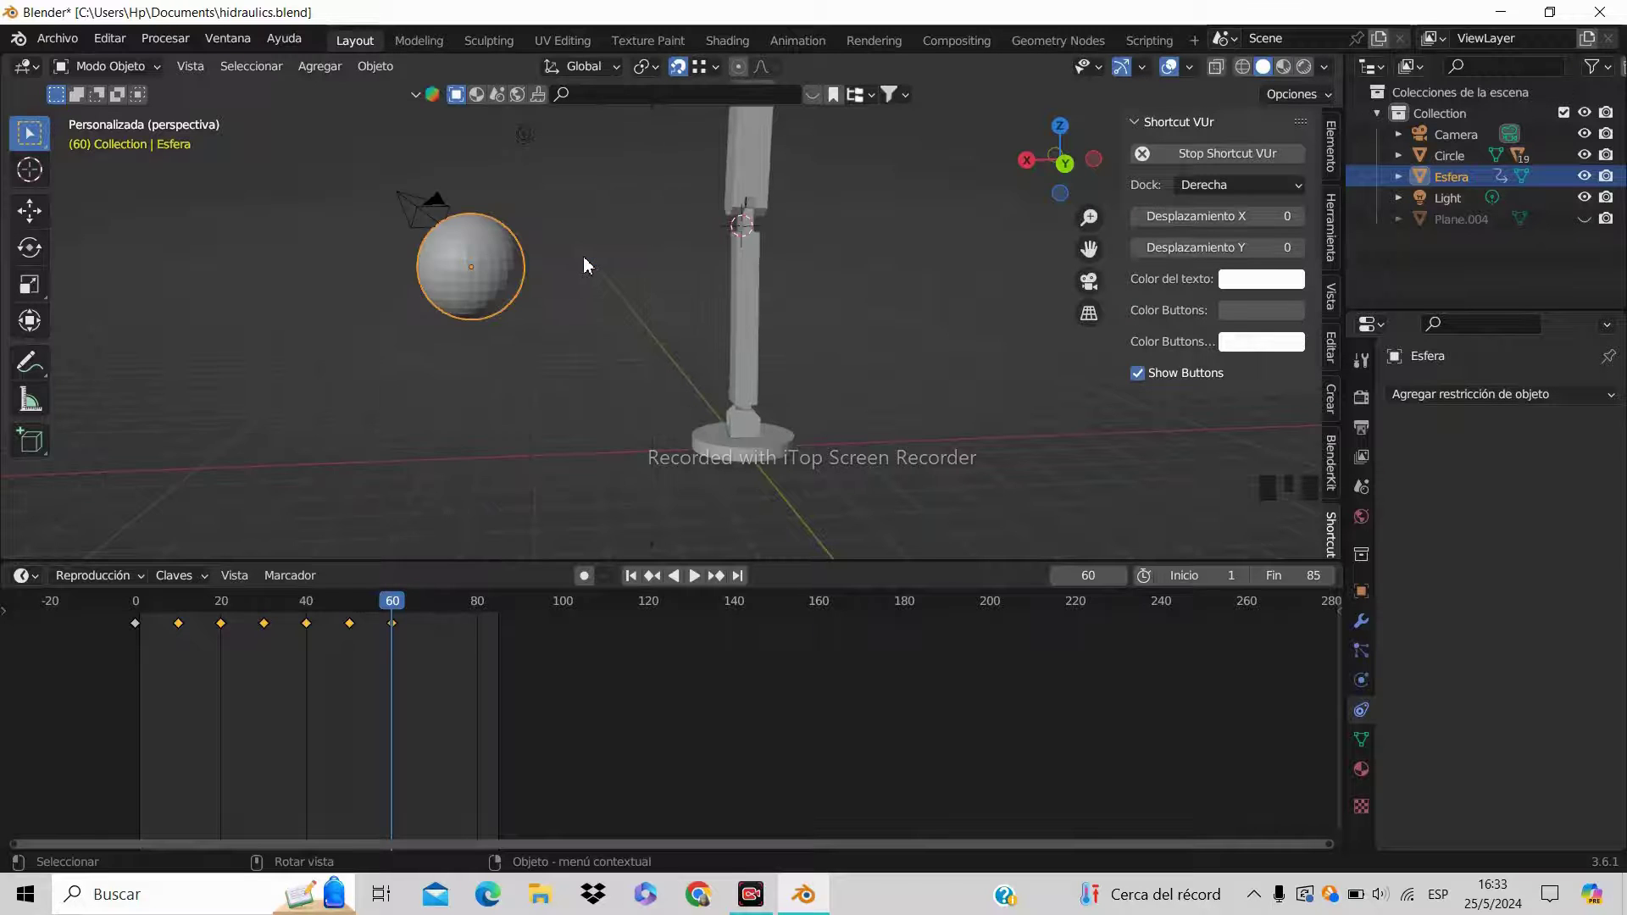
Go to frame 70 and insert a location, rotation and scale keyframe for the sphere in its current pose
scroll(597, 271, down, 2)
shift+middle_drag(643, 283, 710, 286)
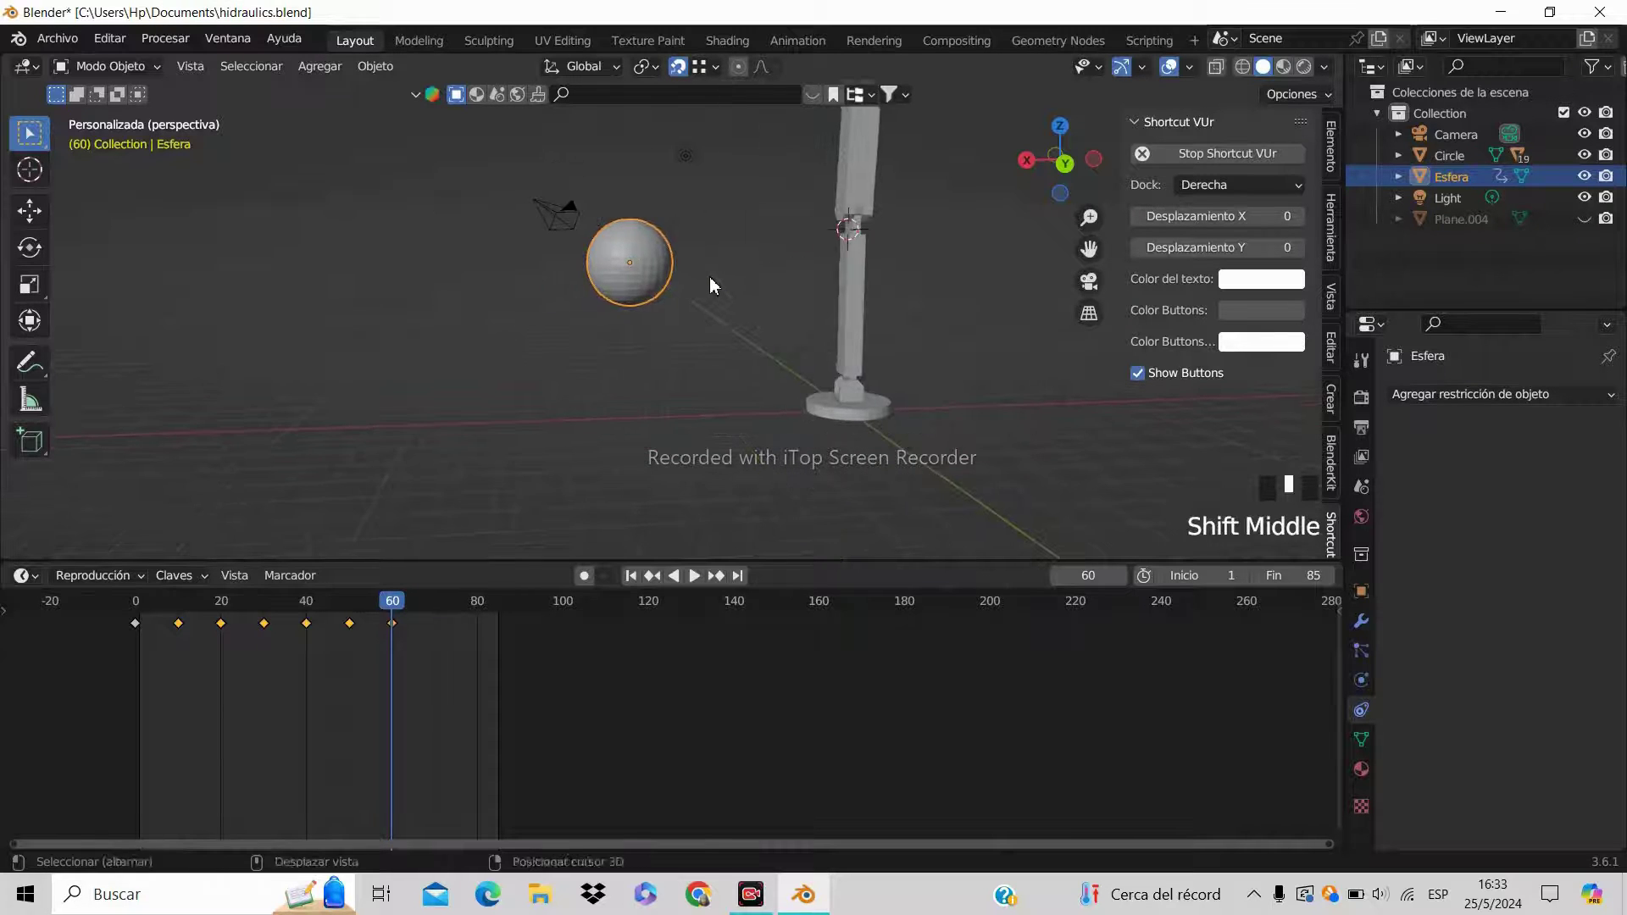
scroll(697, 245, up, 1)
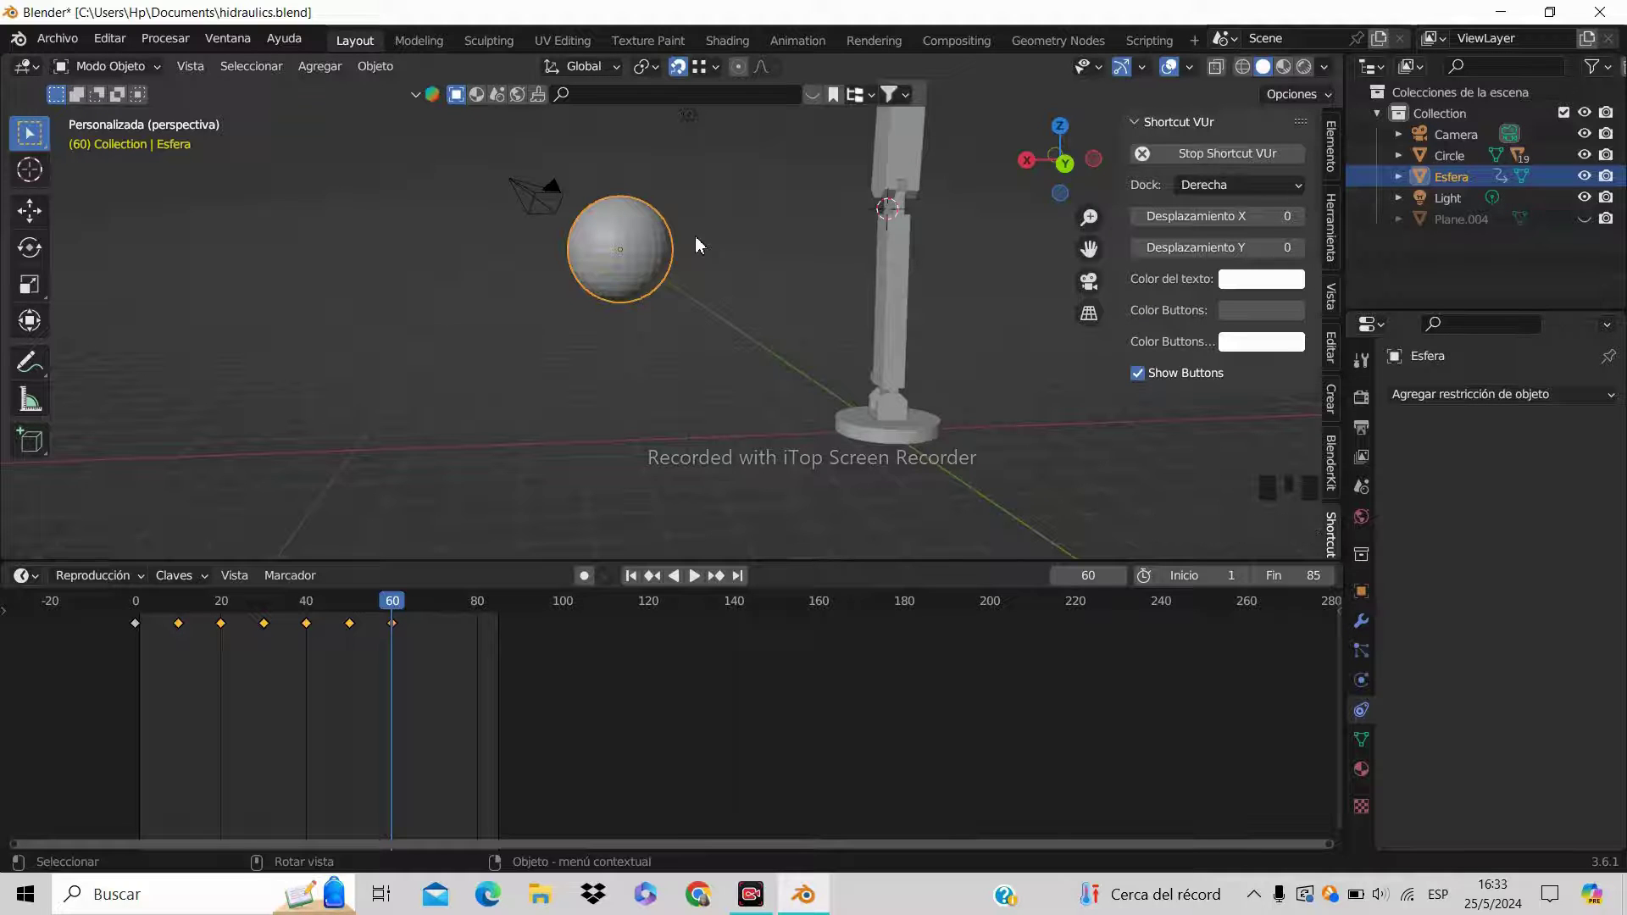
click(443, 614)
click(433, 613)
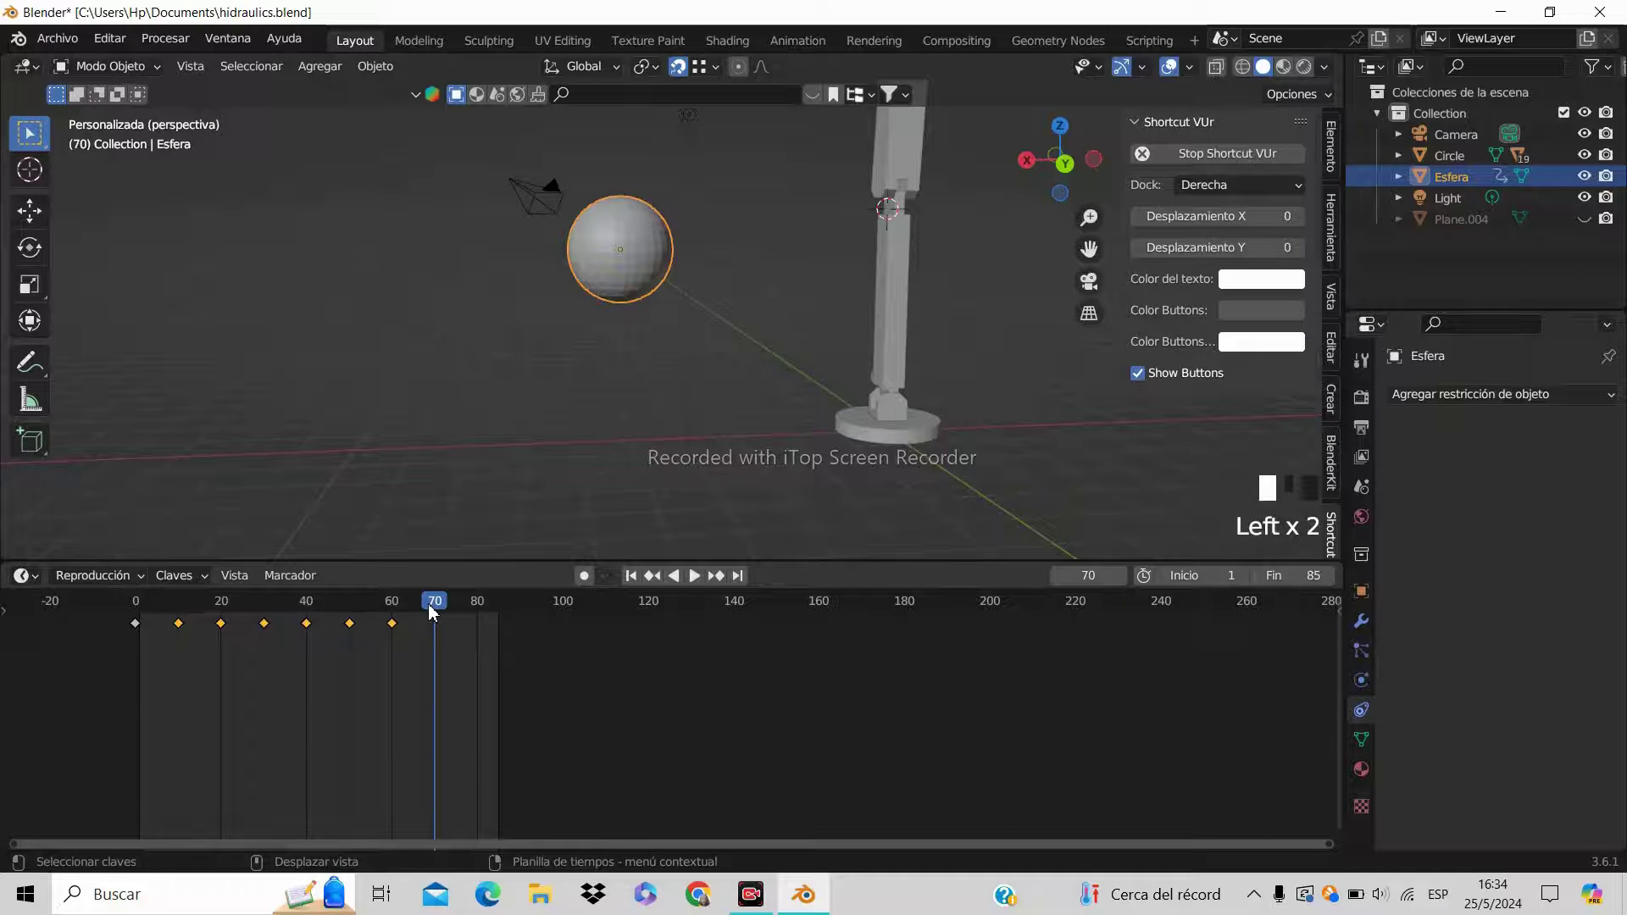
key(i)
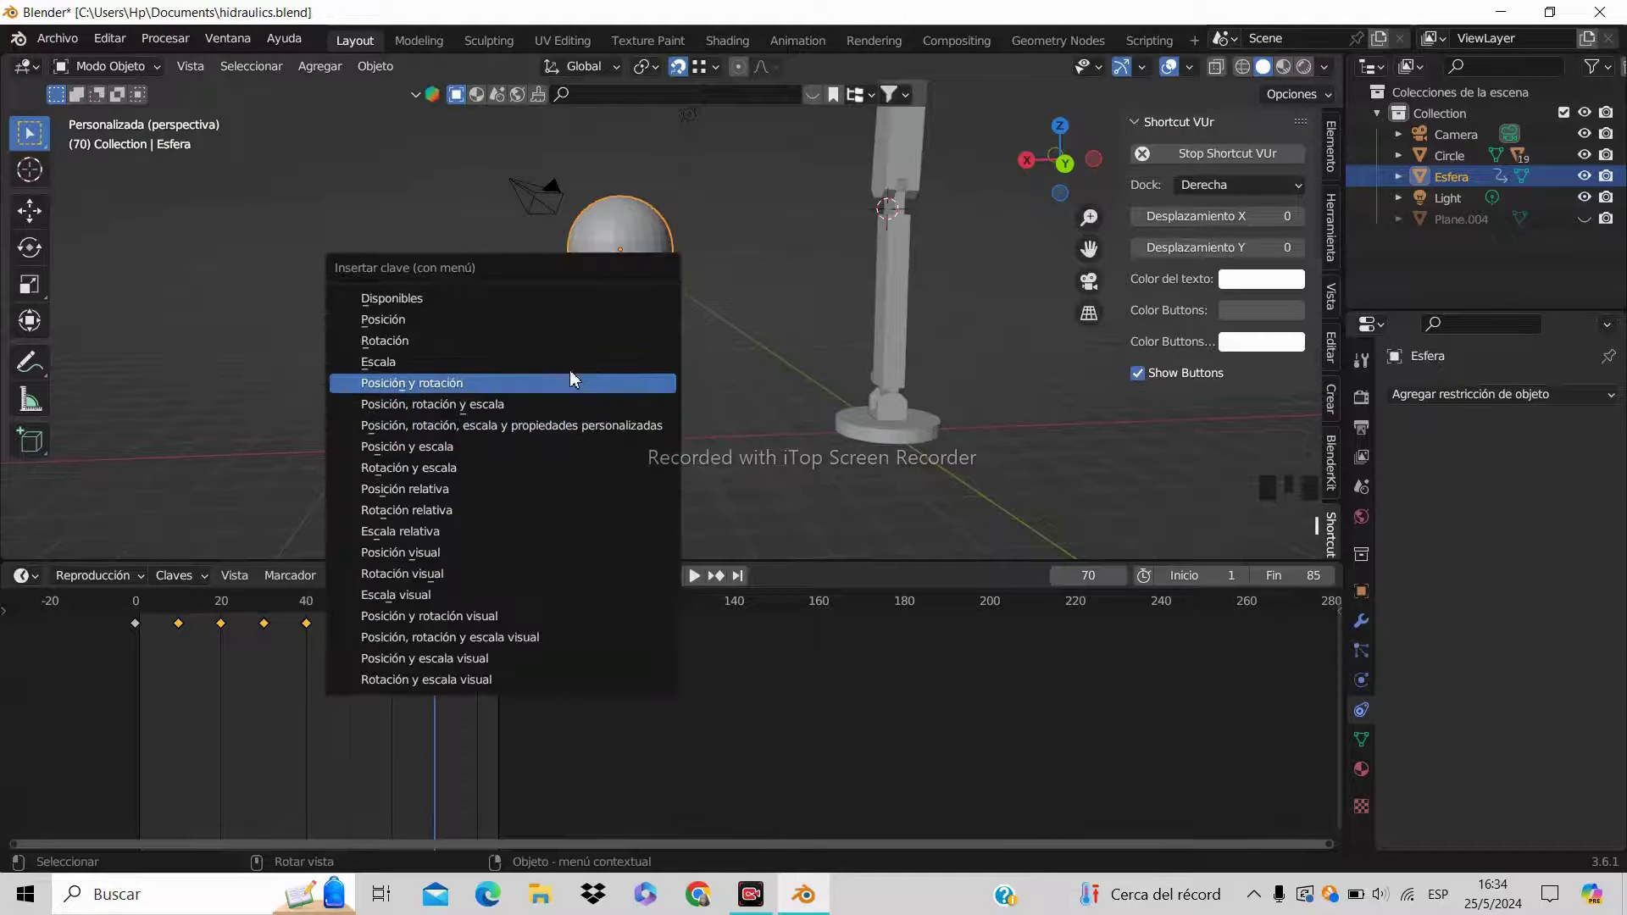
click(534, 408)
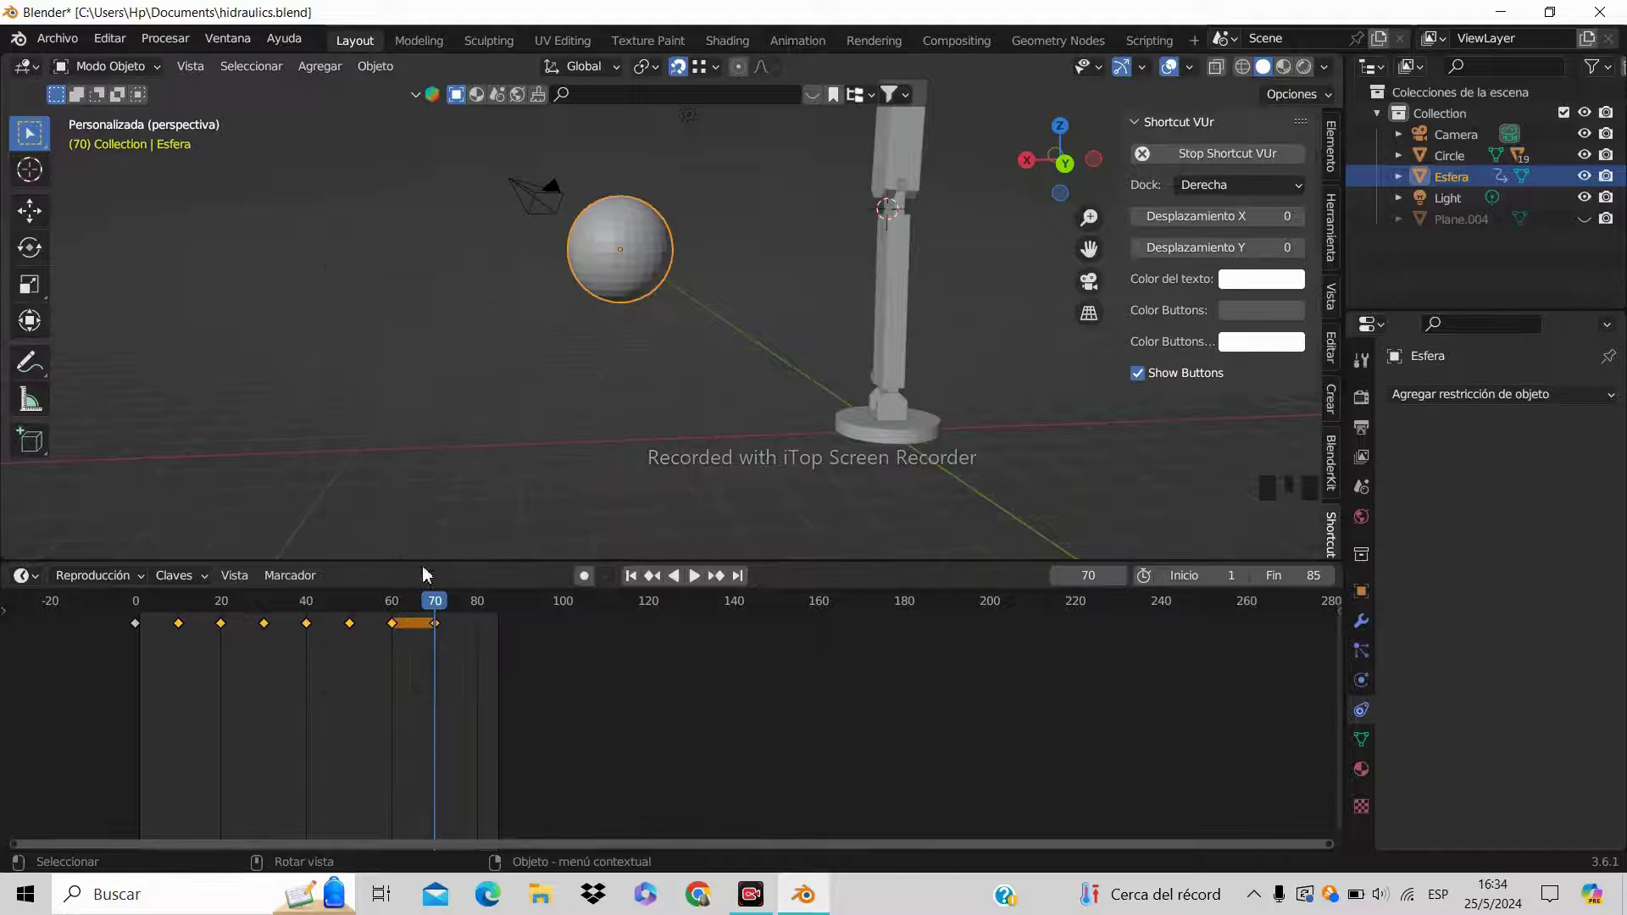
Scrub to frame 71 and play the animation with the sphere and the whole robotic arm in view
mouse_move(432, 623)
mouse_down()
mouse_move(313, 623)
mouse_move(401, 639)
mouse_move(174, 627)
mouse_move(438, 646)
mouse_up()
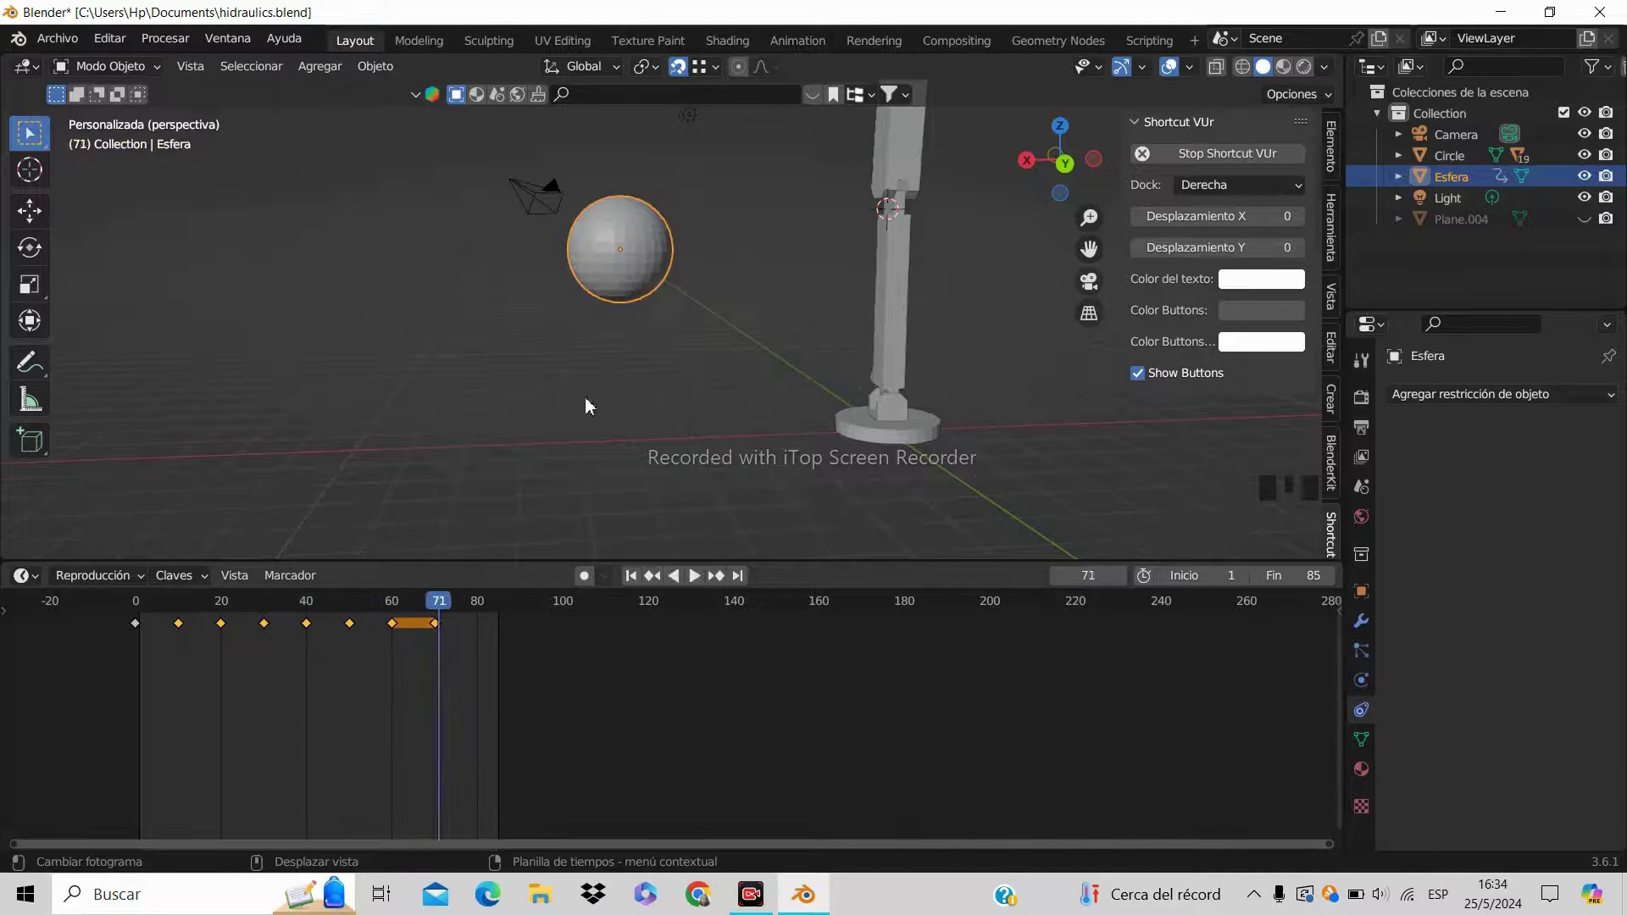
scroll(741, 341, down, 3)
middle_drag(741, 342, 863, 378)
scroll(862, 378, down, 1)
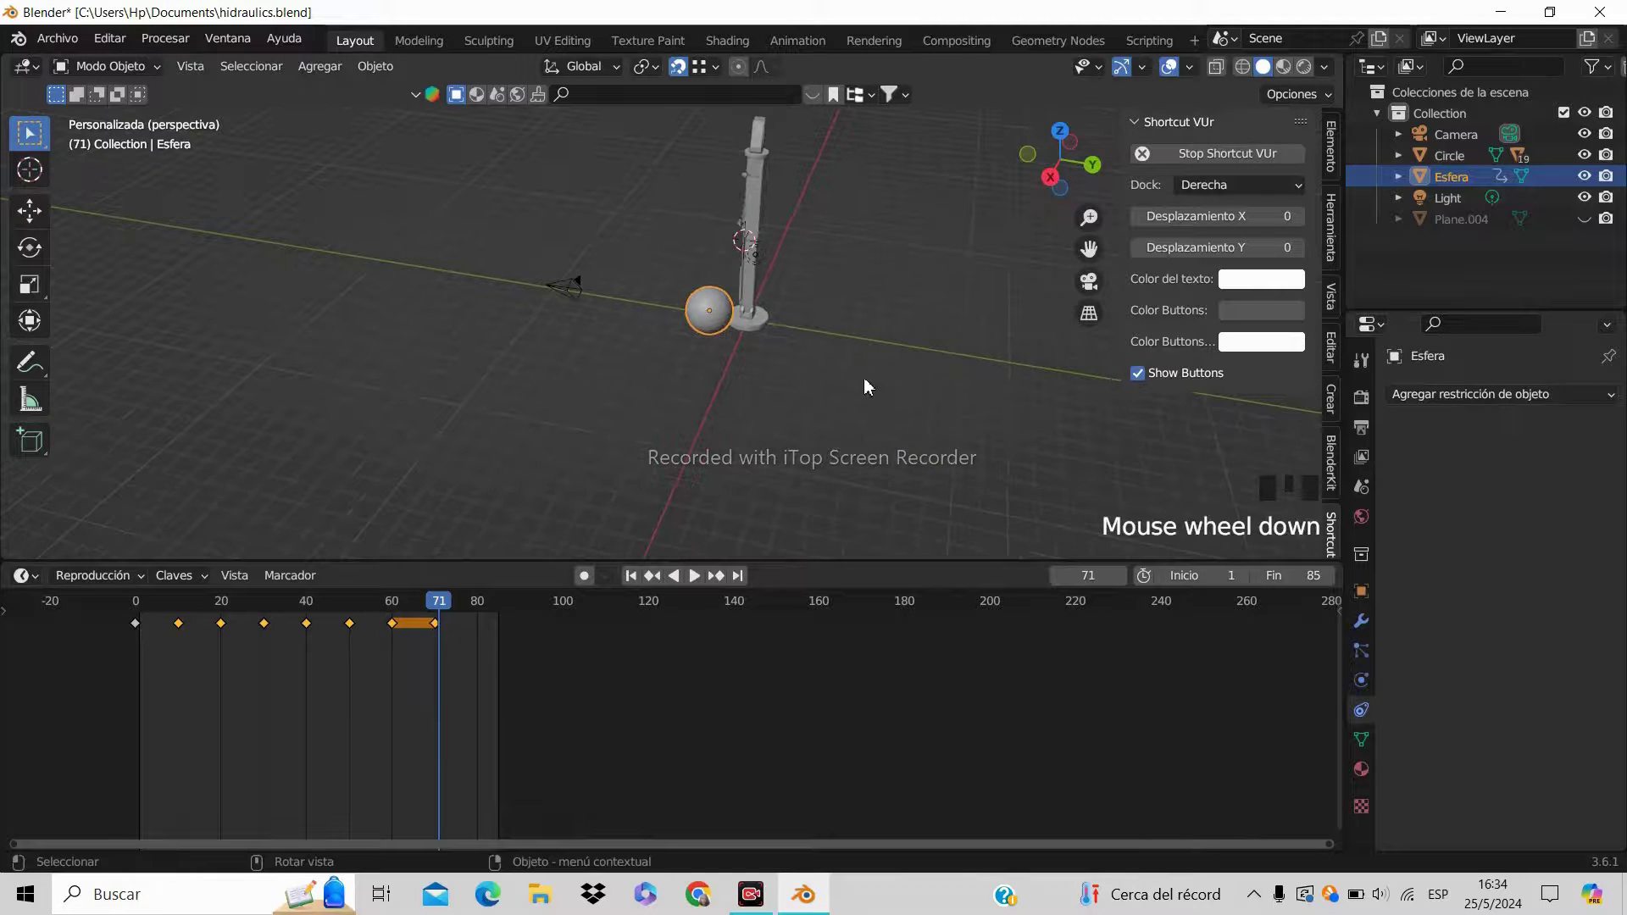
key(space)
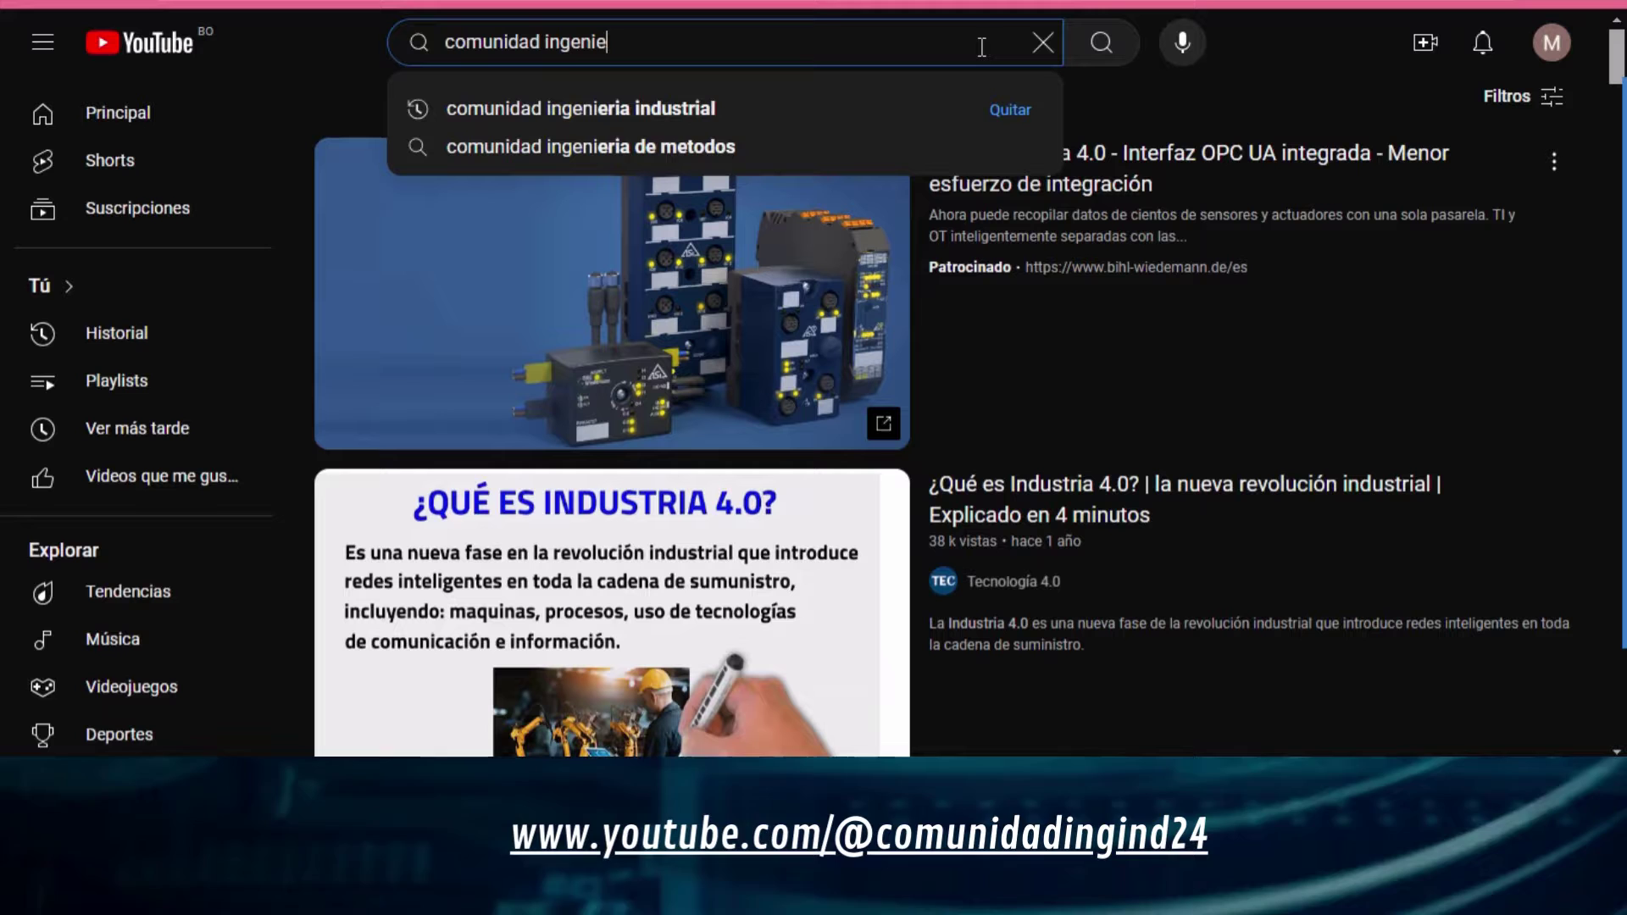
On YouTube, search for "comunidad ingenieria industrial" and open the COMUNIDAD INGENIERÍA INDUSTRIAL channel
text(ri)
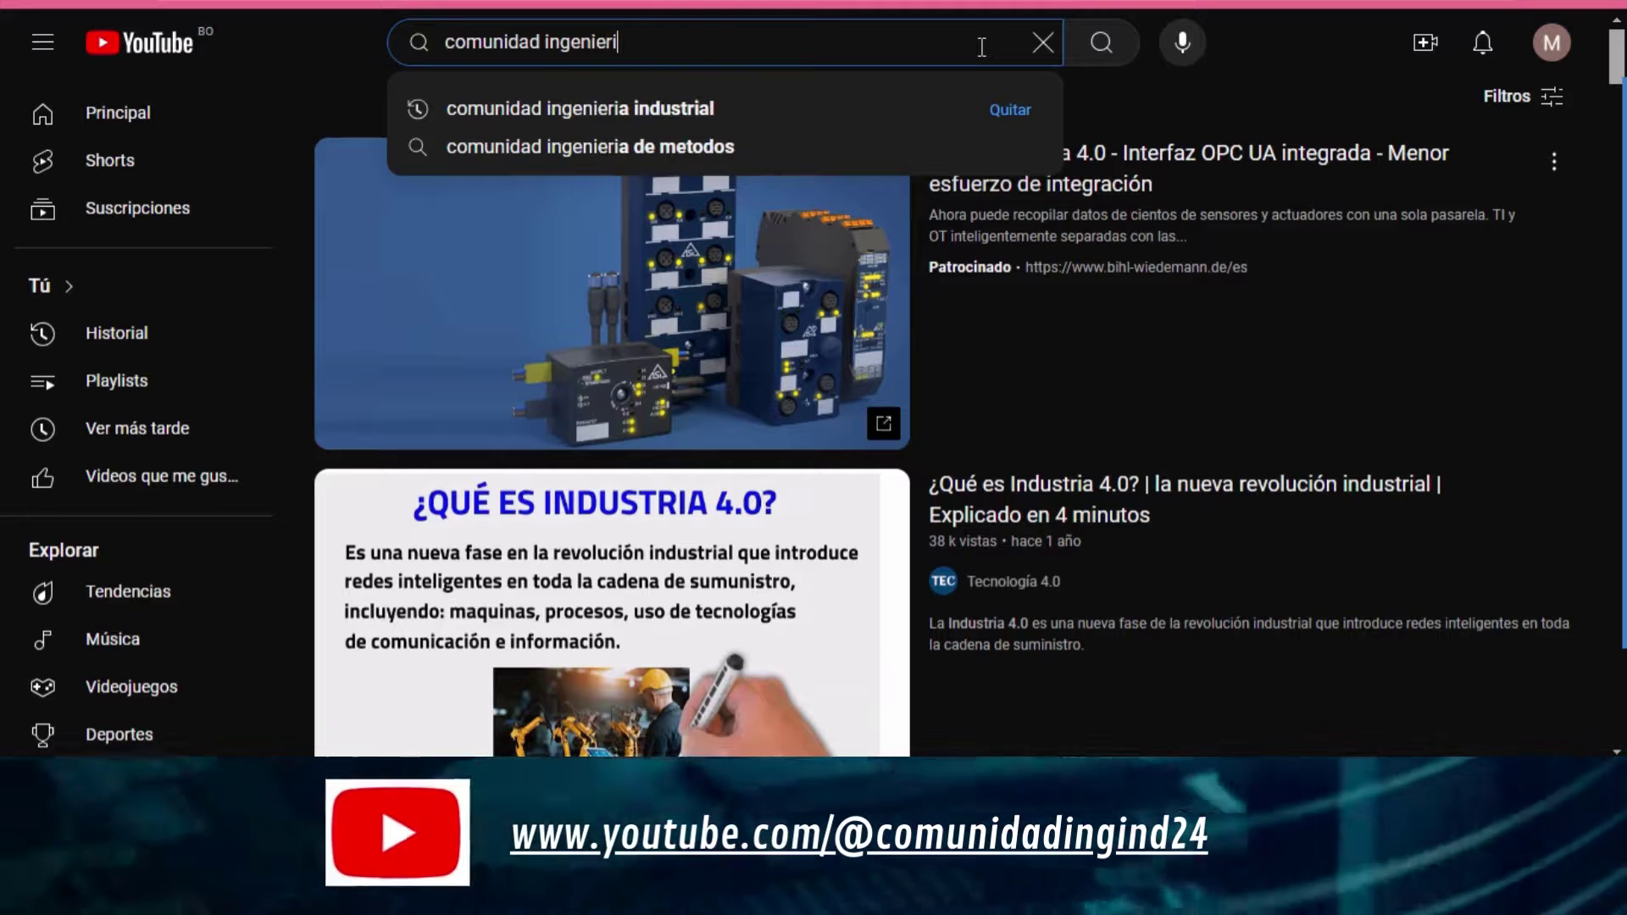
click(659, 110)
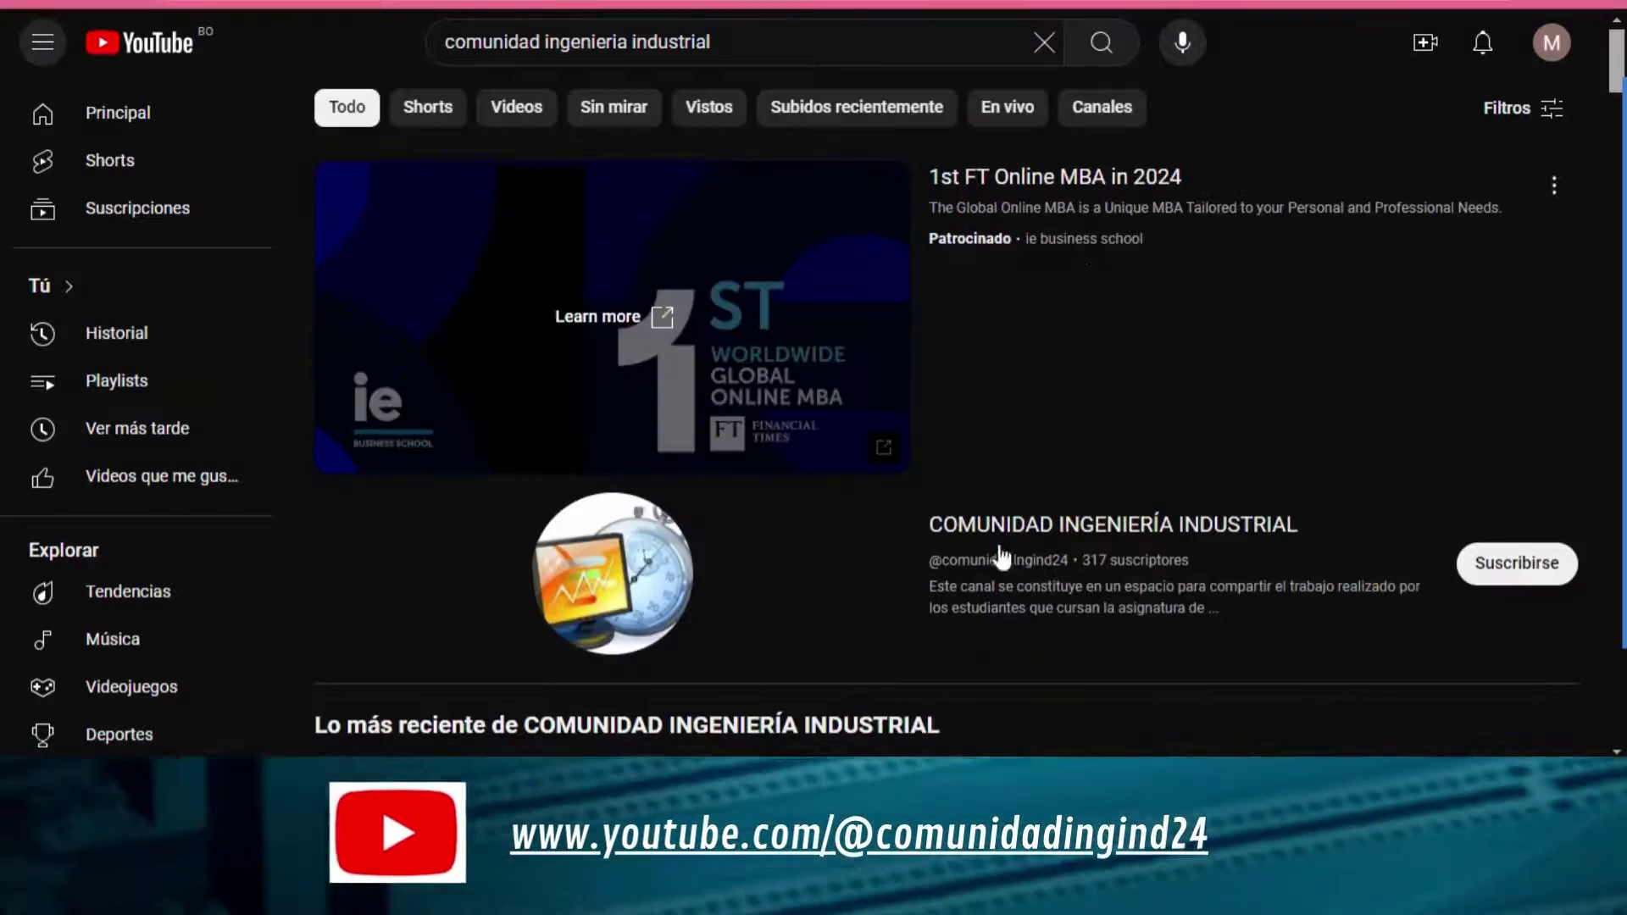
click(974, 557)
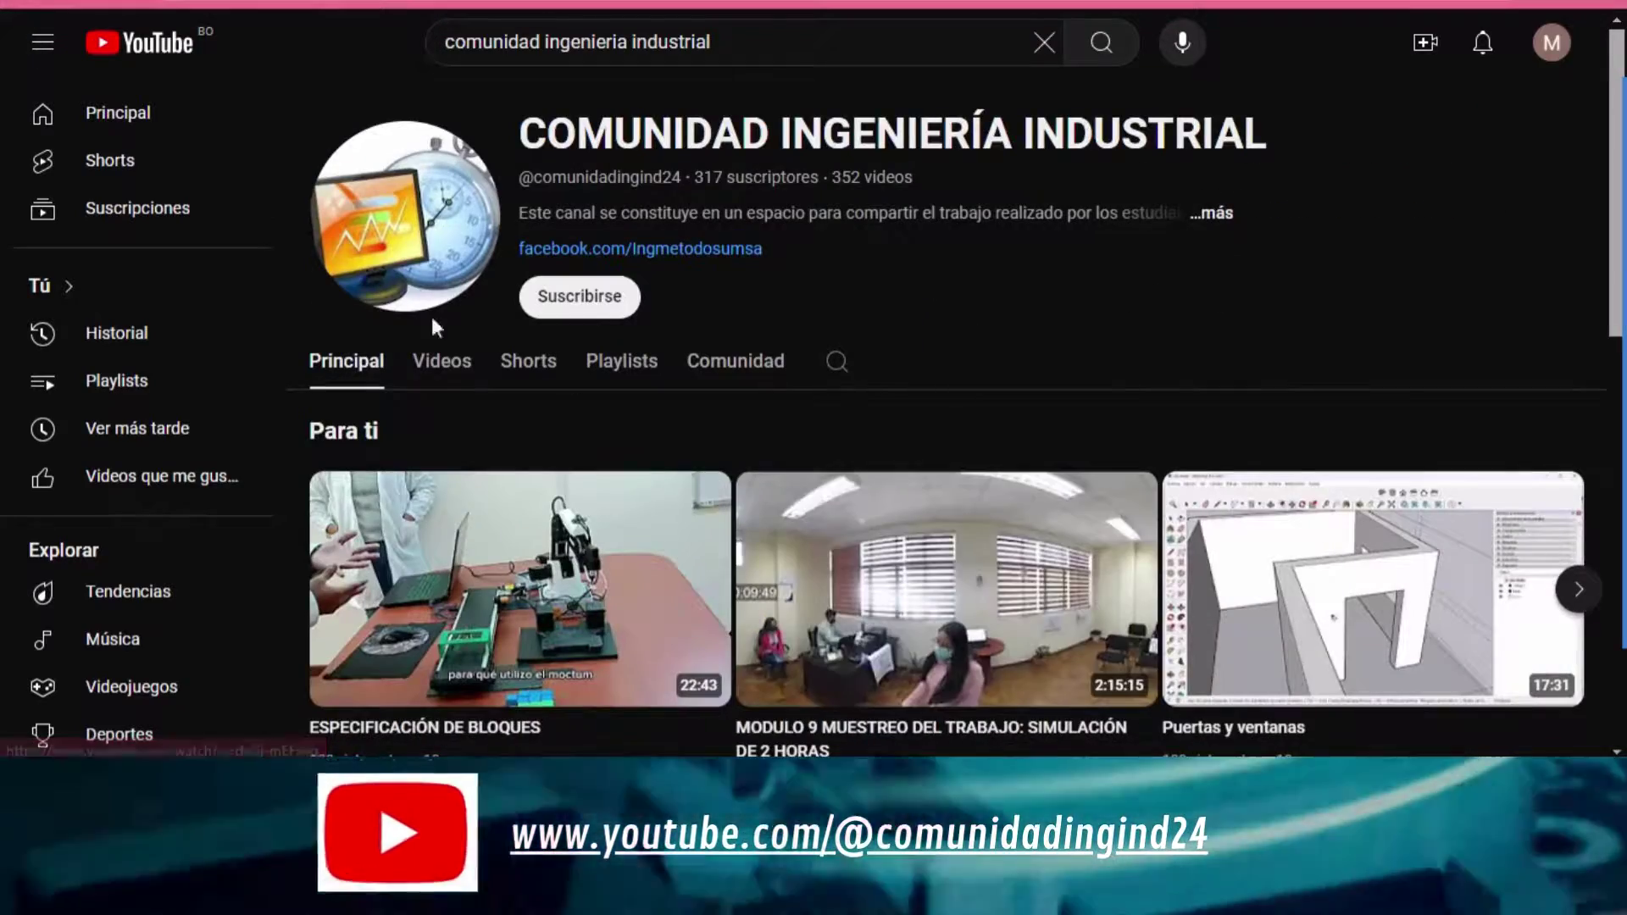
Browse the channel's videos and Shorts and open the video "MODELADO 3D CON BLENDER"
scroll(1106, 381, down, 2)
scroll(1102, 373, down, 8)
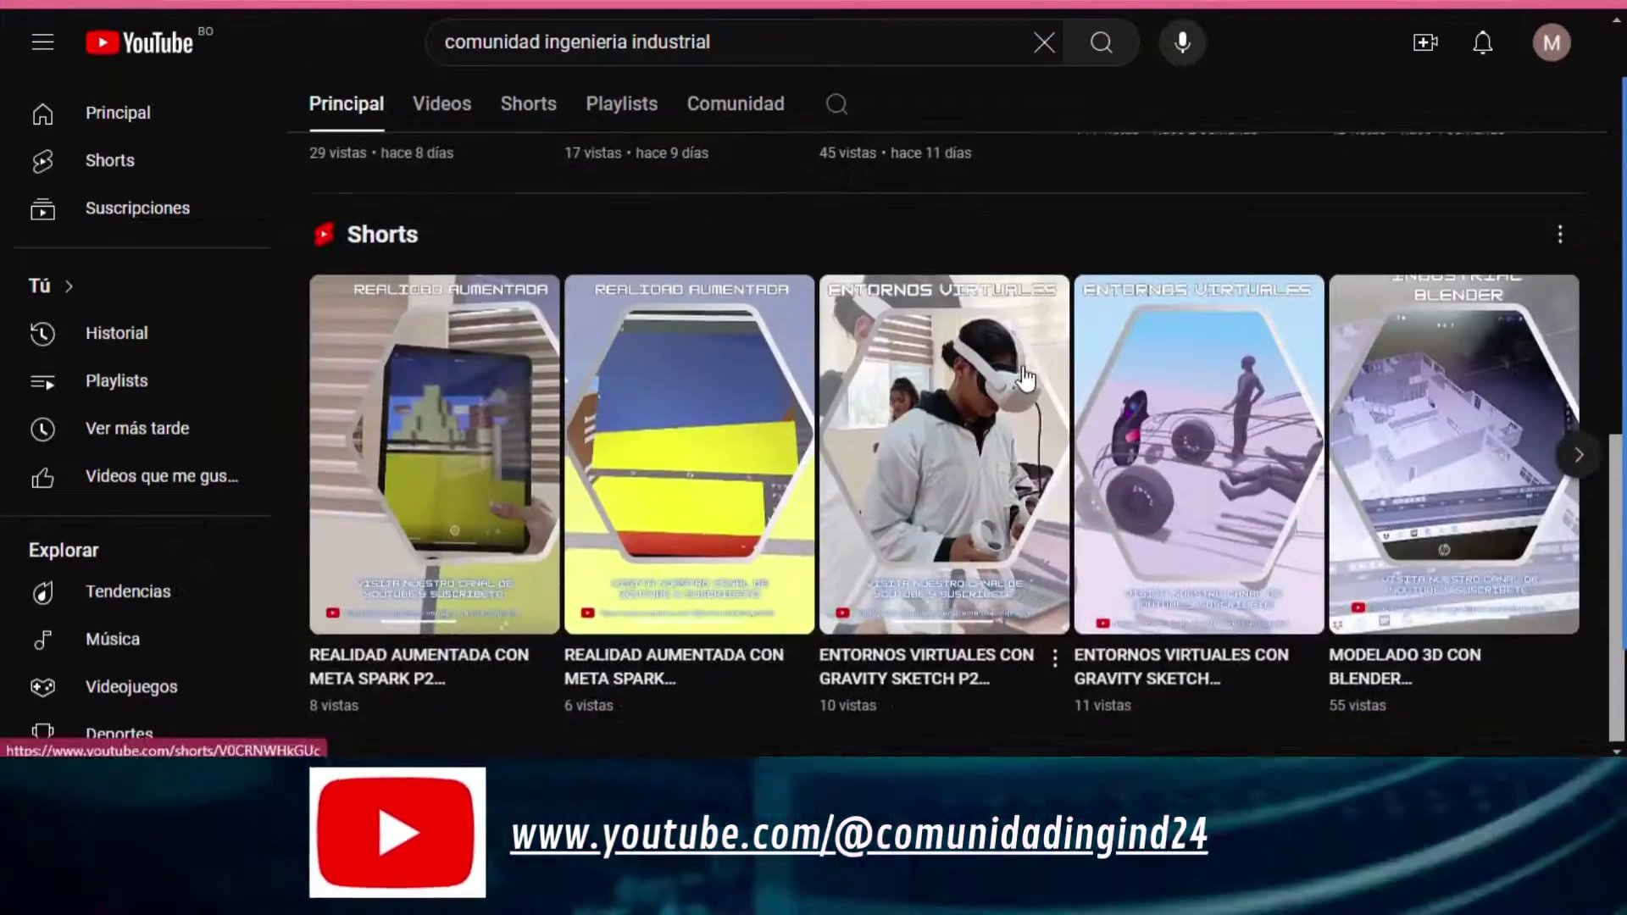
scroll(1025, 377, up, 4)
scroll(1021, 374, up, 4)
scroll(1017, 373, down, 3)
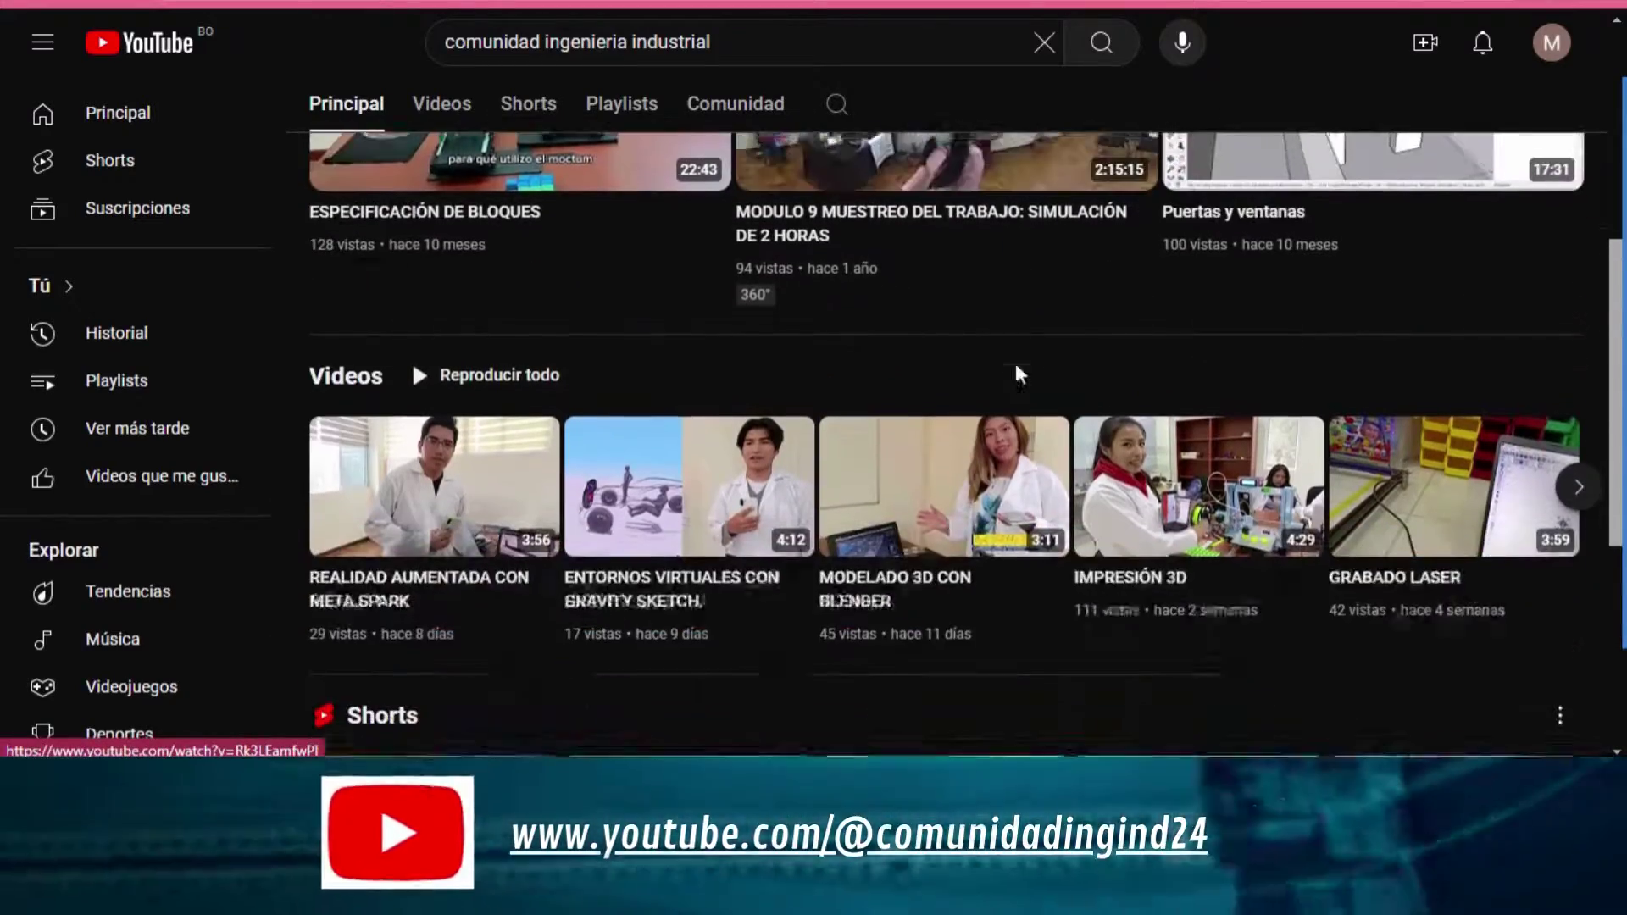
click(968, 514)
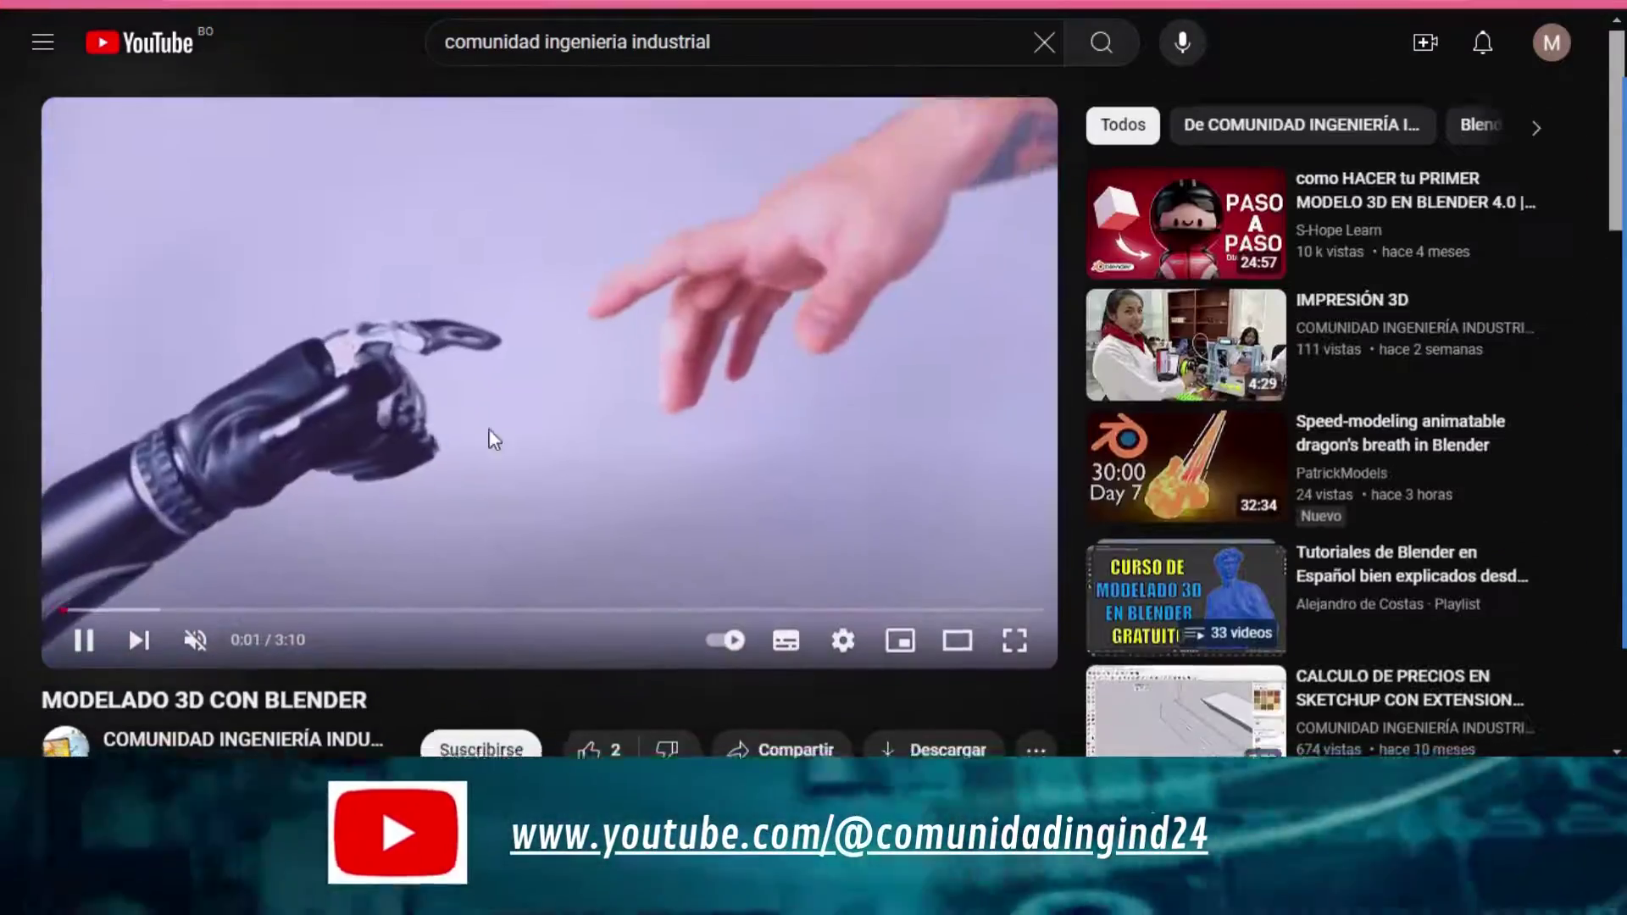
Subscribe to the video's channel and open its notification options
scroll(593, 404, down, 4)
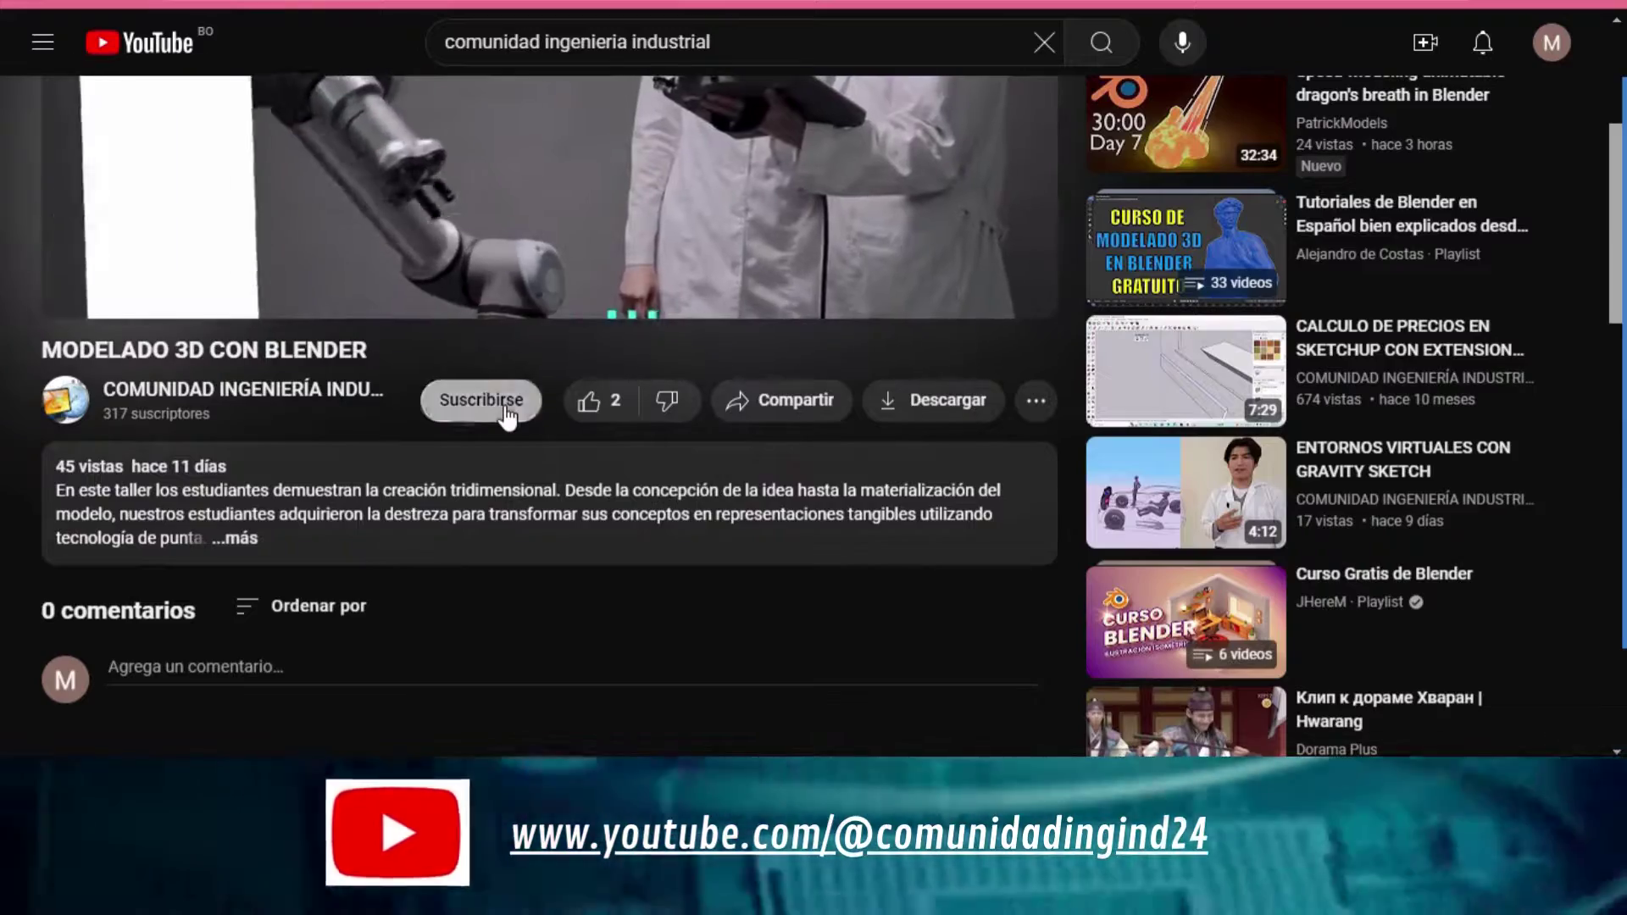
click(508, 401)
click(464, 400)
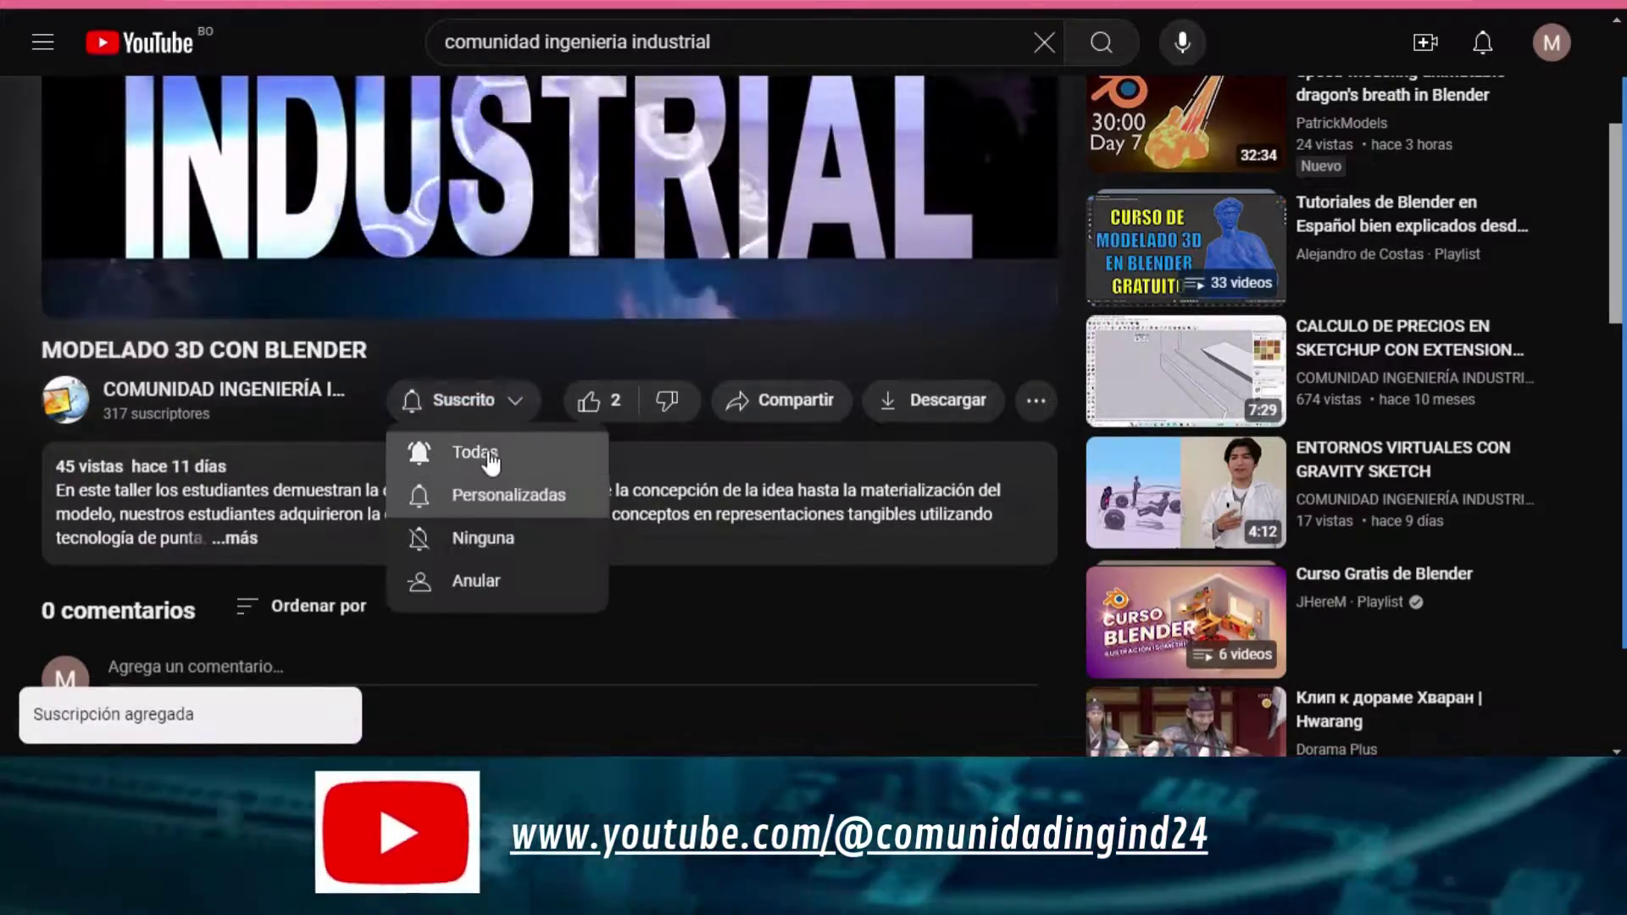